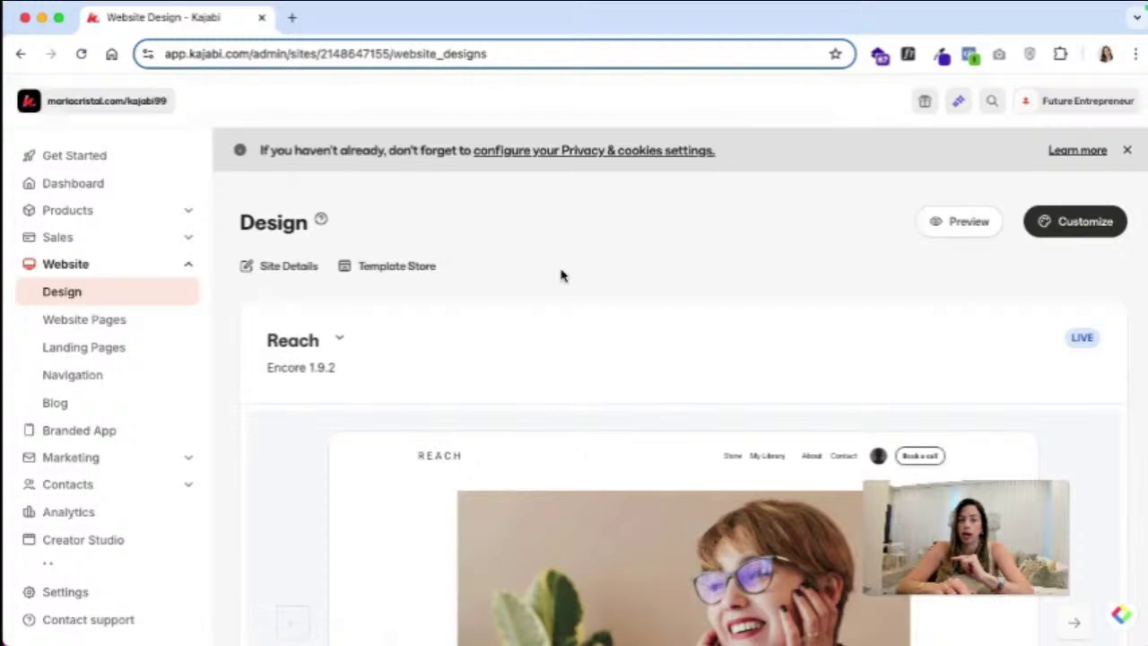
Step: Browse the Template Store and add the free Reach template to the saved templates
click(425, 269)
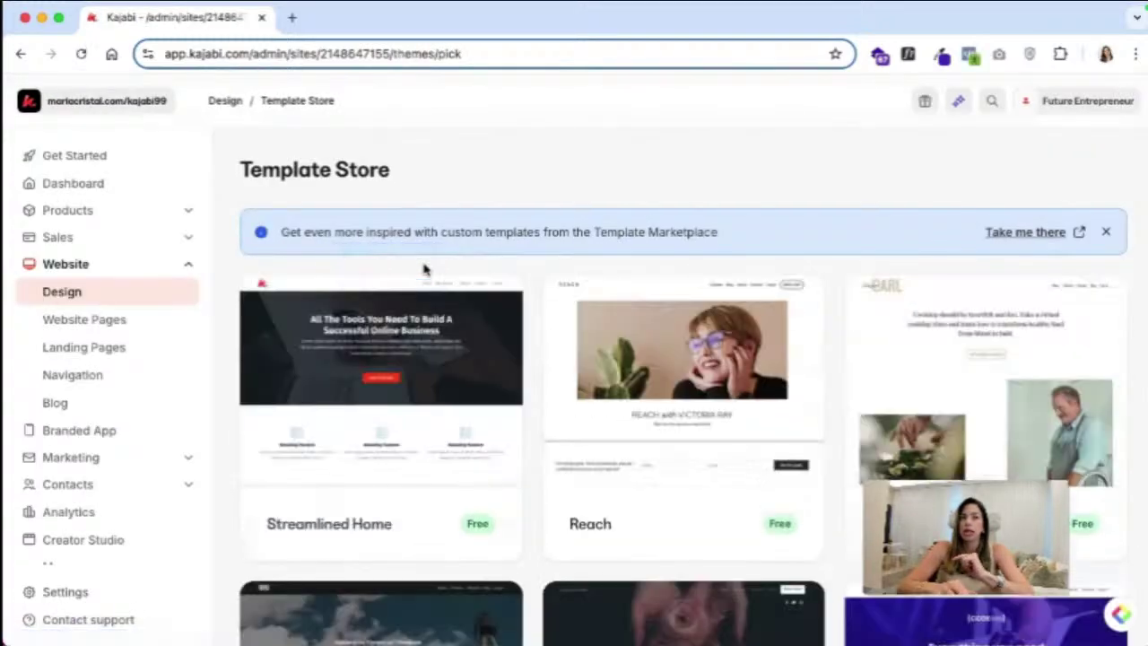
scroll(908, 379, down, 3)
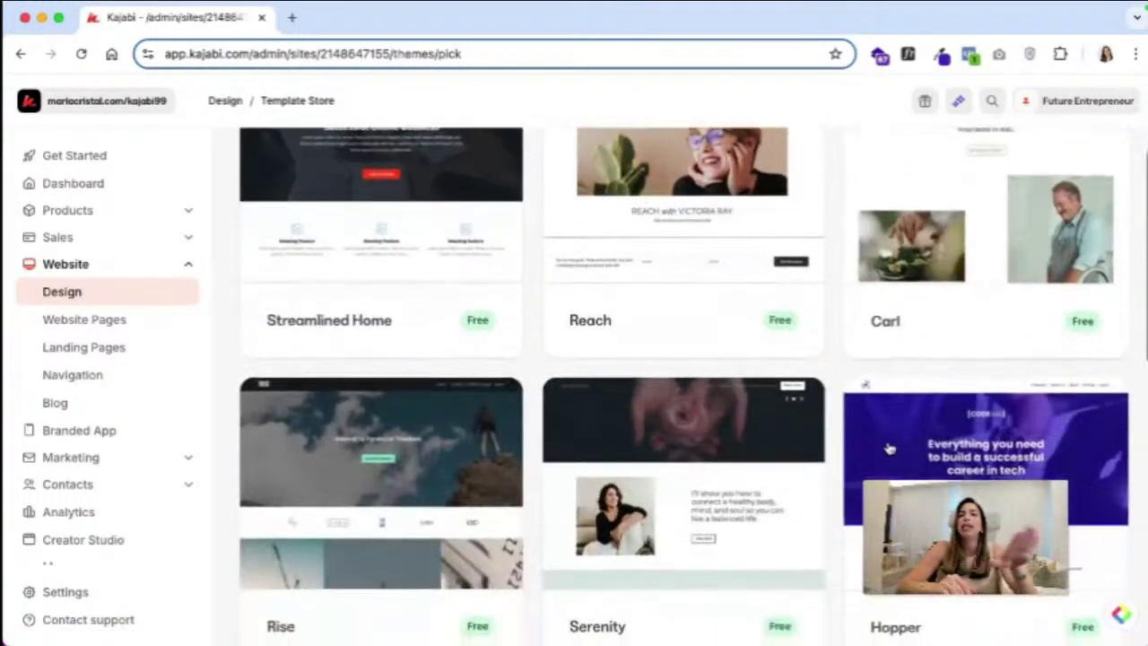
scroll(500, 502, down, 4)
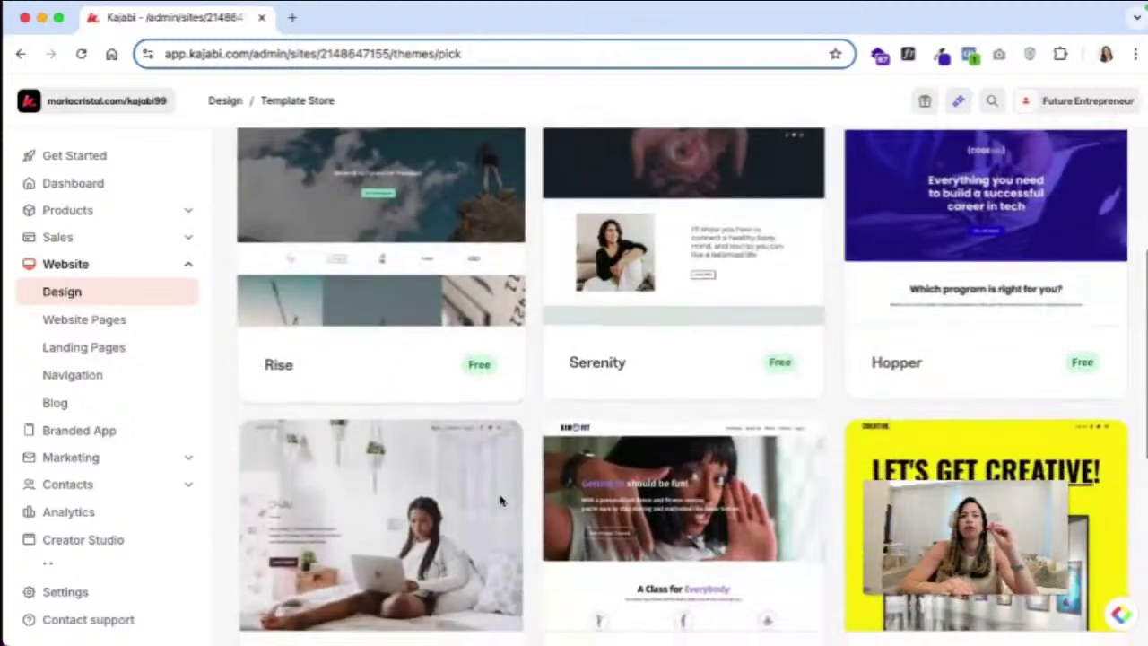
scroll(426, 589, down, 3)
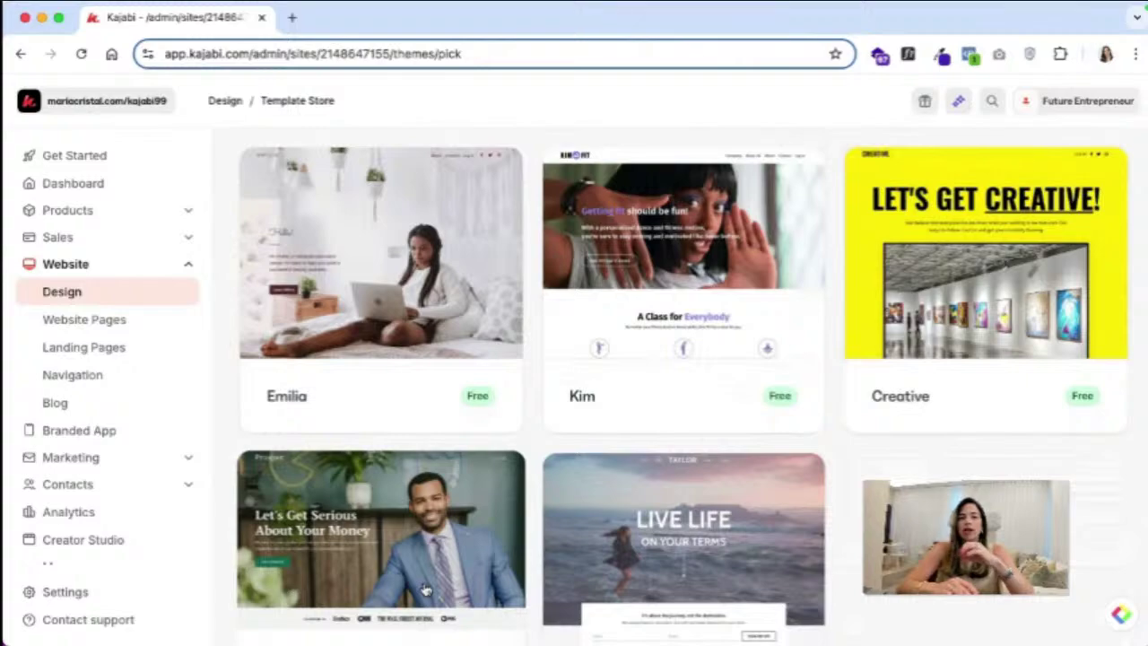
scroll(426, 589, up, 7)
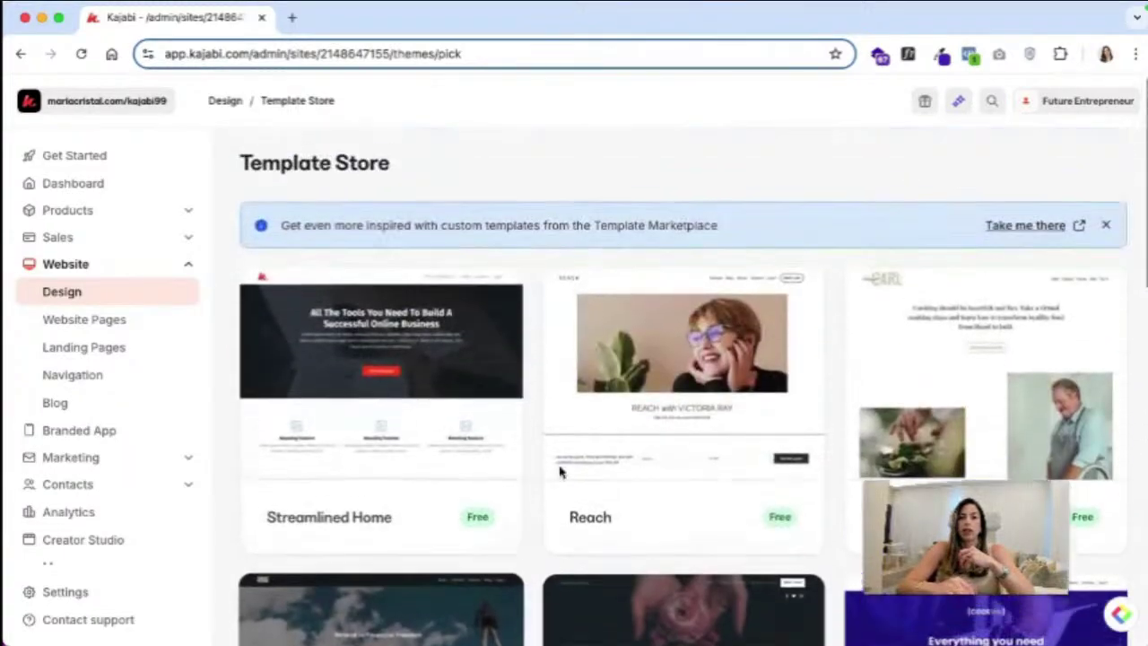
click(671, 366)
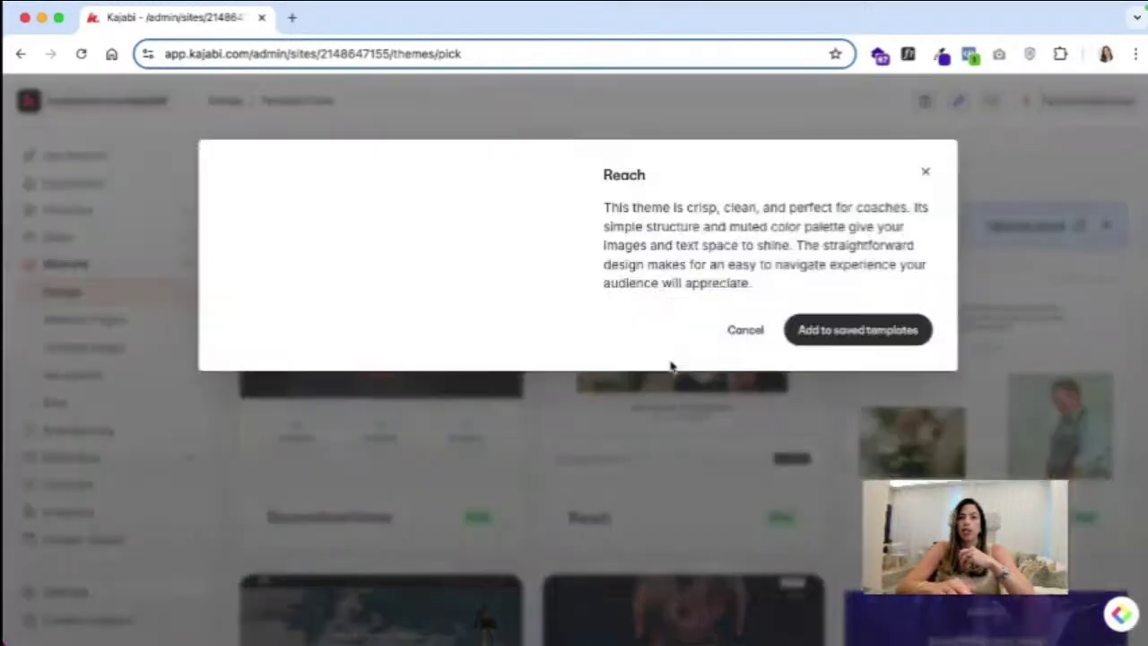
click(815, 332)
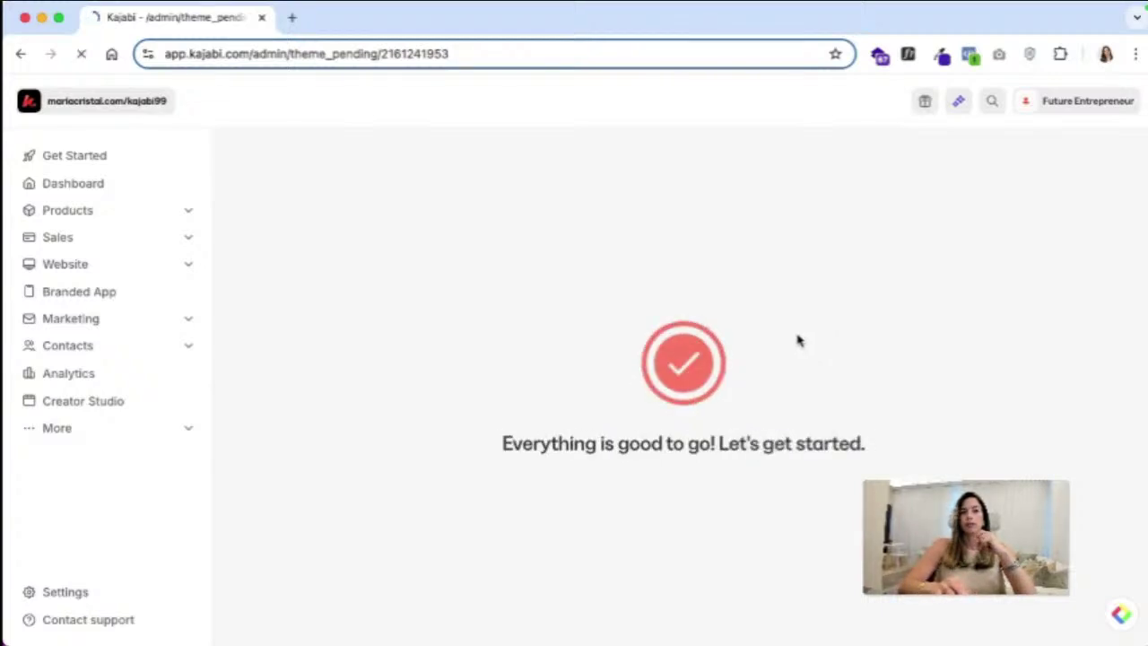
Step: Set the newly saved Reach template as the live website template
scroll(797, 336, down, 10)
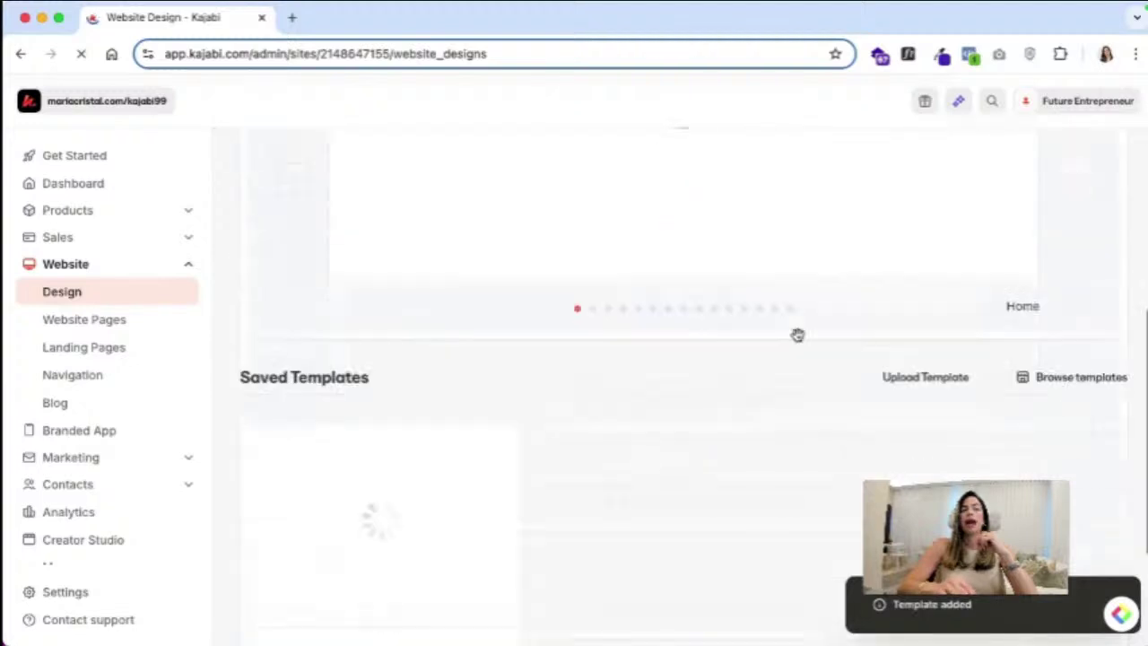
mouse_move(477, 323)
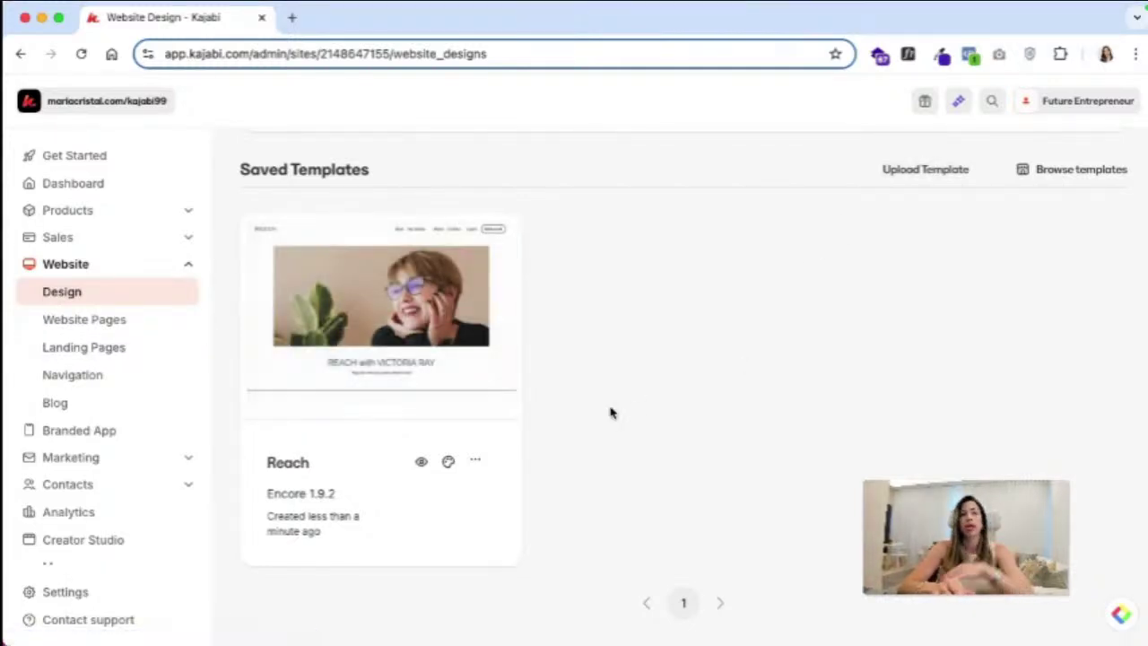
click(480, 462)
click(422, 498)
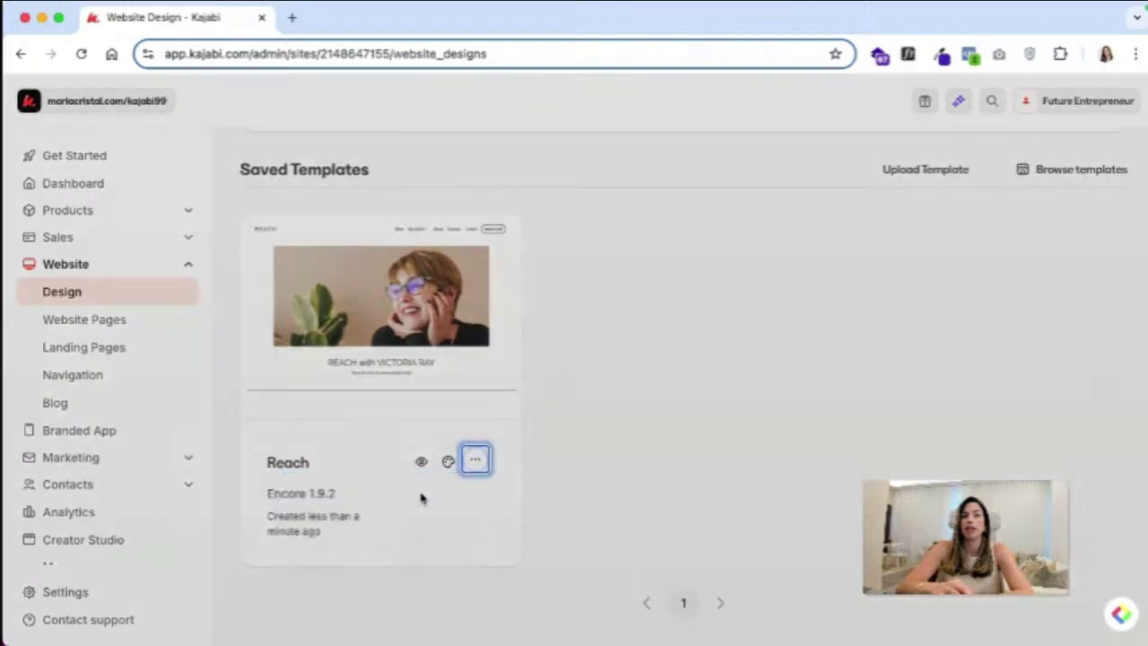
click(780, 597)
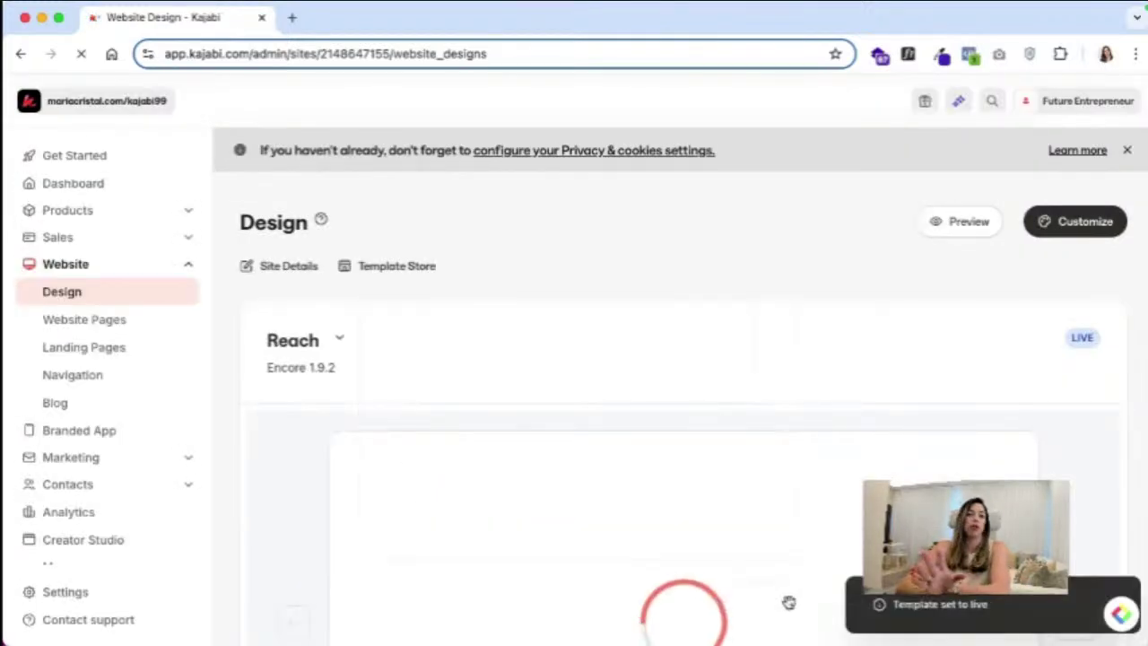
Step: Open the live Reach home page for customizing and bring up the theme's Favicon settings
scroll(788, 602, down, 3)
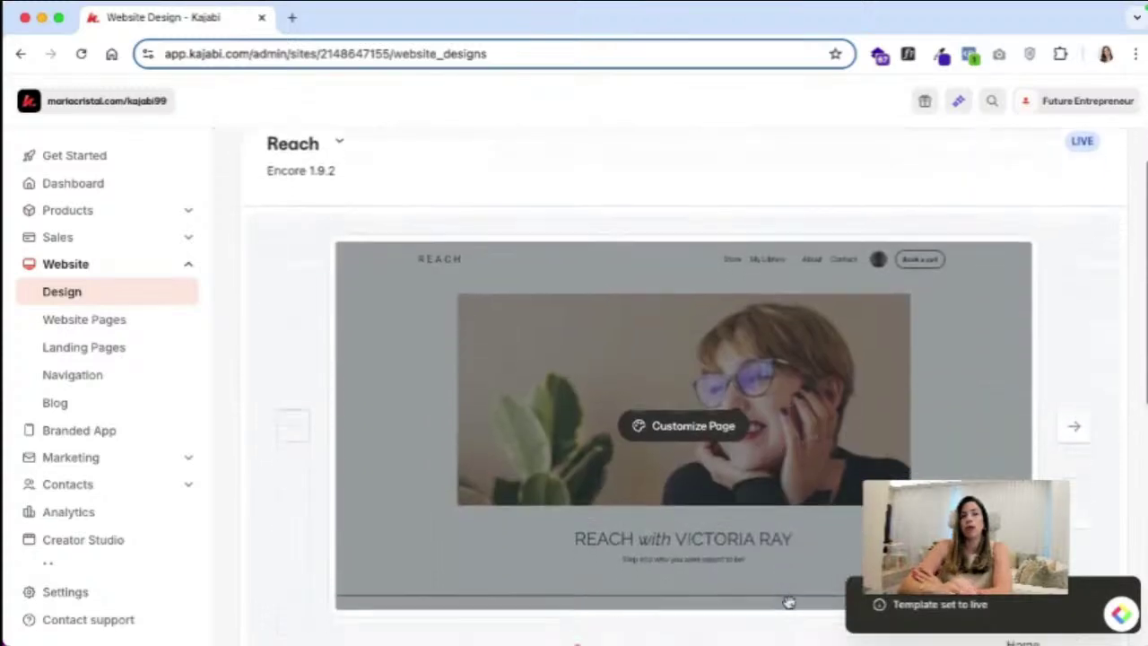
click(694, 430)
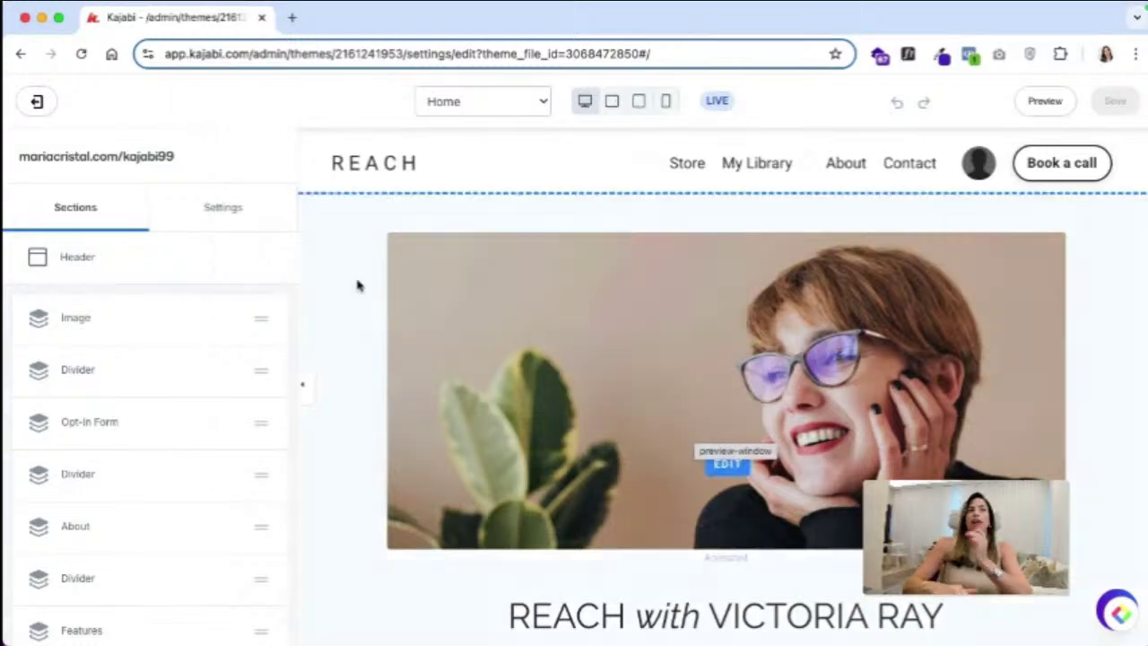
click(256, 227)
click(159, 263)
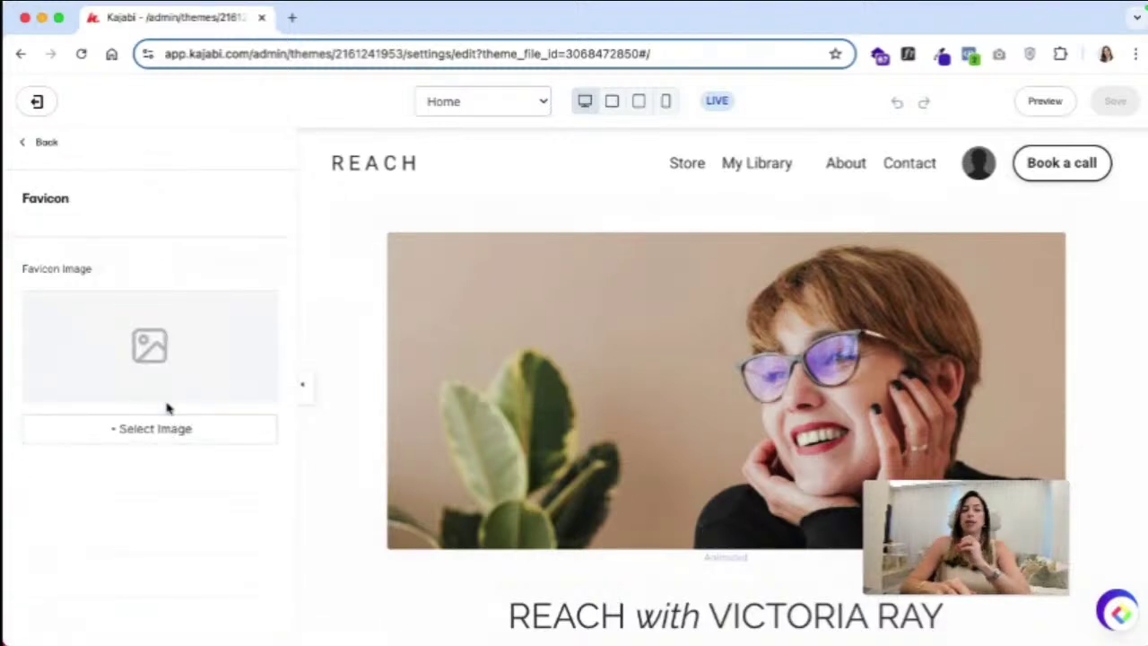
Step: Load mariataveras.com, solusync.com/en and farasoacademy.com/library in three separate new browser tabs
key(super+t)
text(mariat)
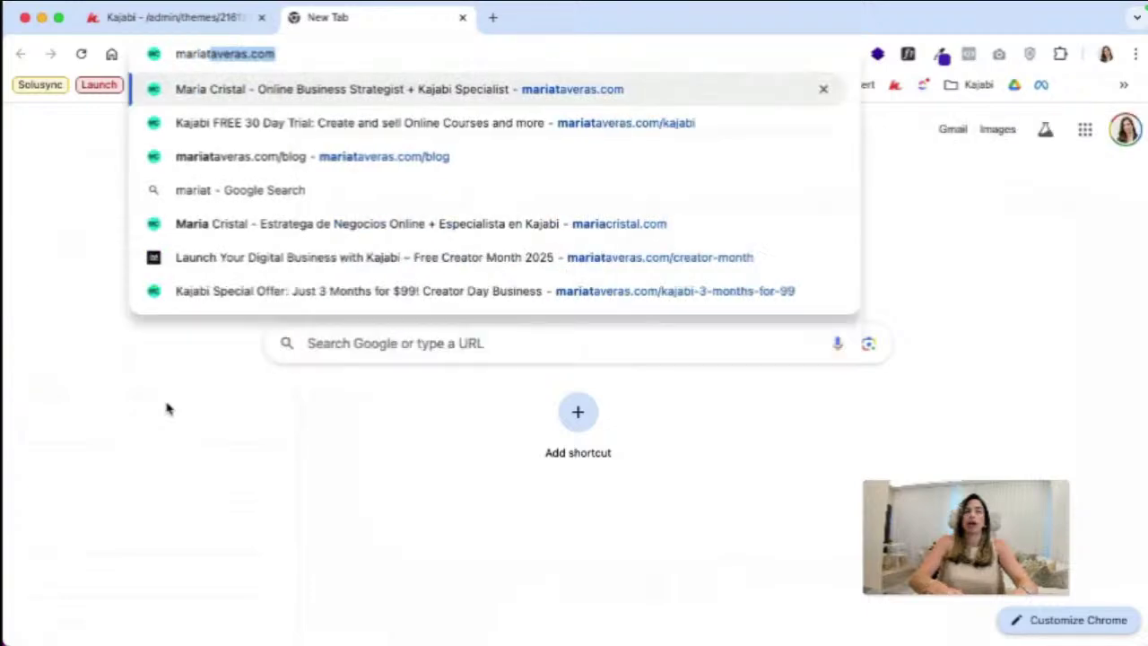
key(Return)
key(super+t)
text(solusync.com/en)
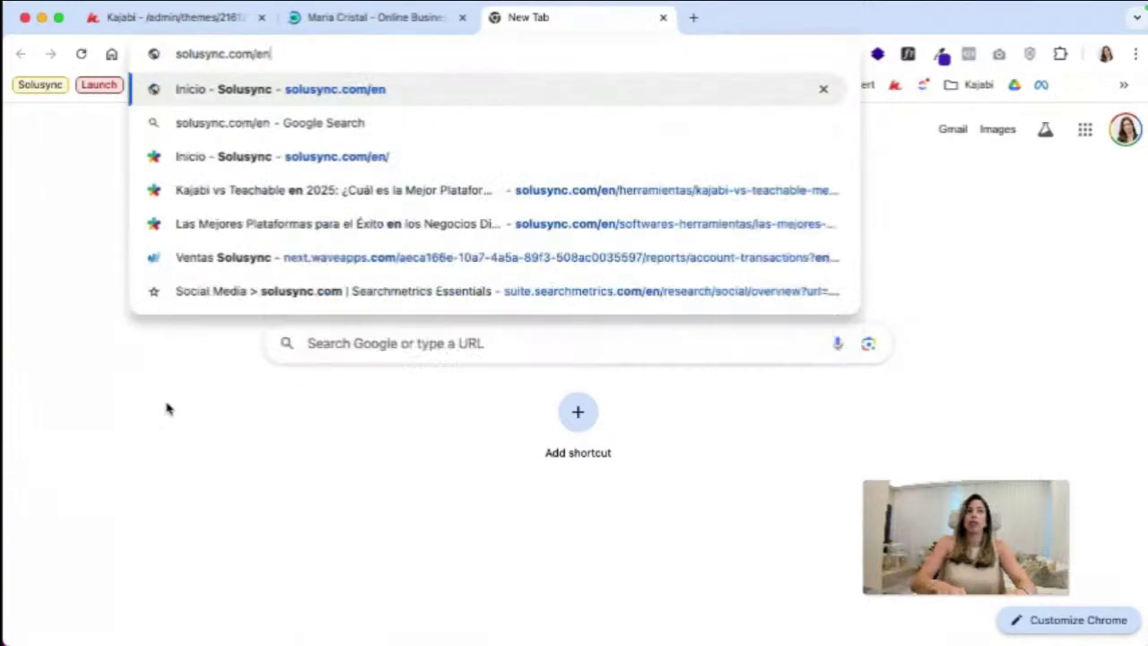
key(Return)
key(super+t)
text(faraso)
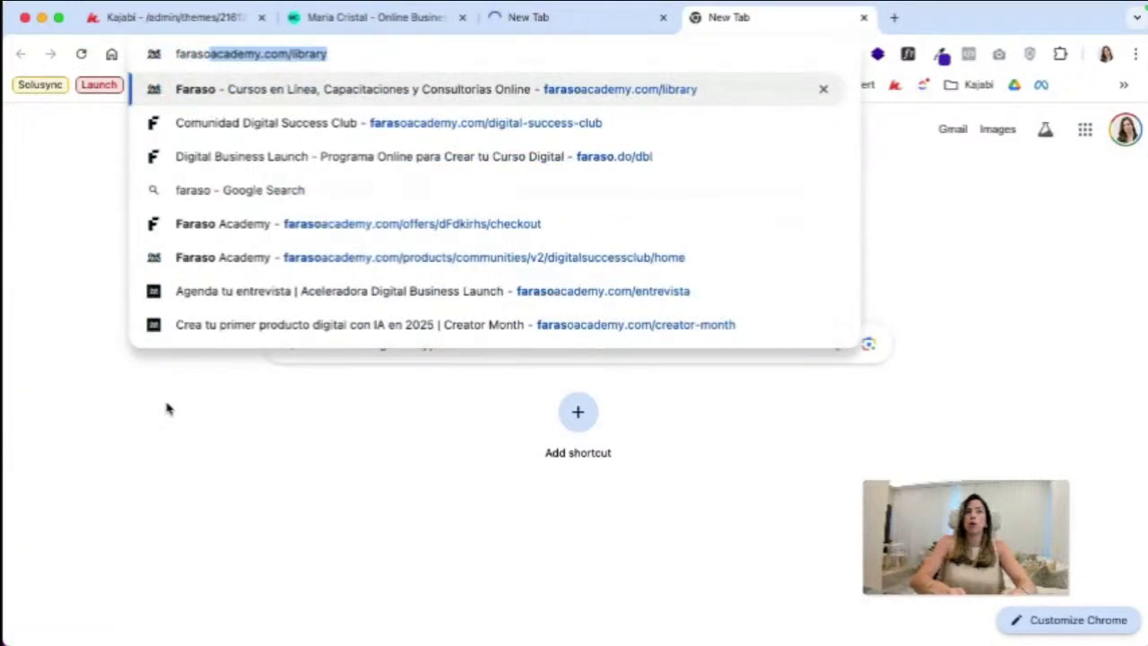
key(Return)
Step: Compare the favicons of the three example sites, dismissing the sign-up popup, and close their tabs
click(381, 19)
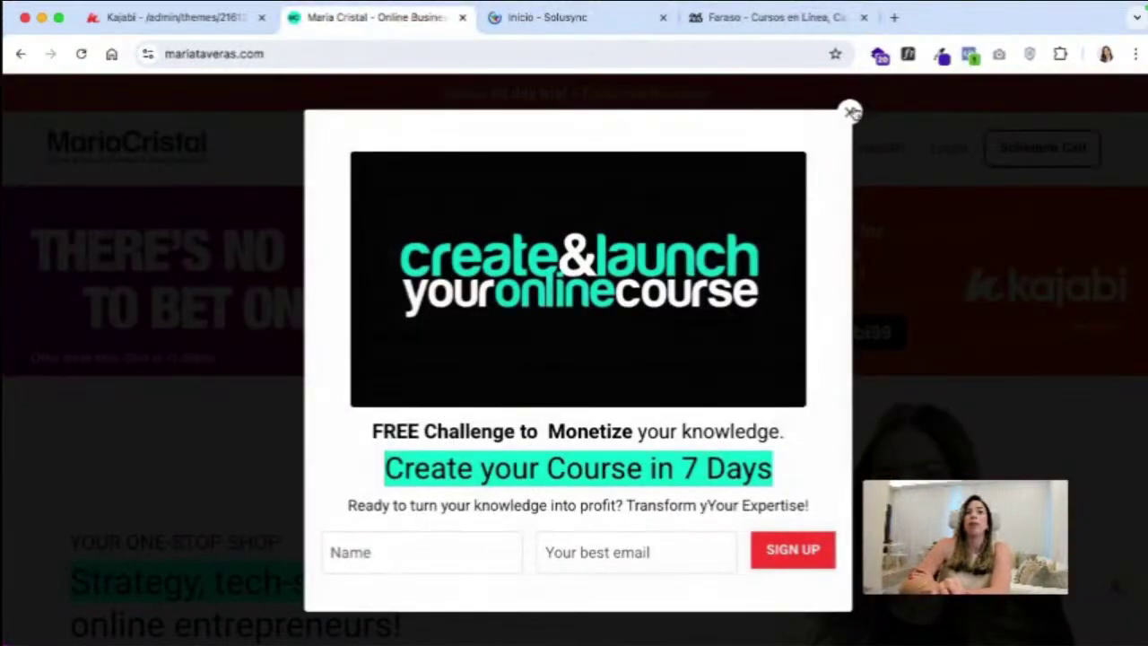
click(850, 111)
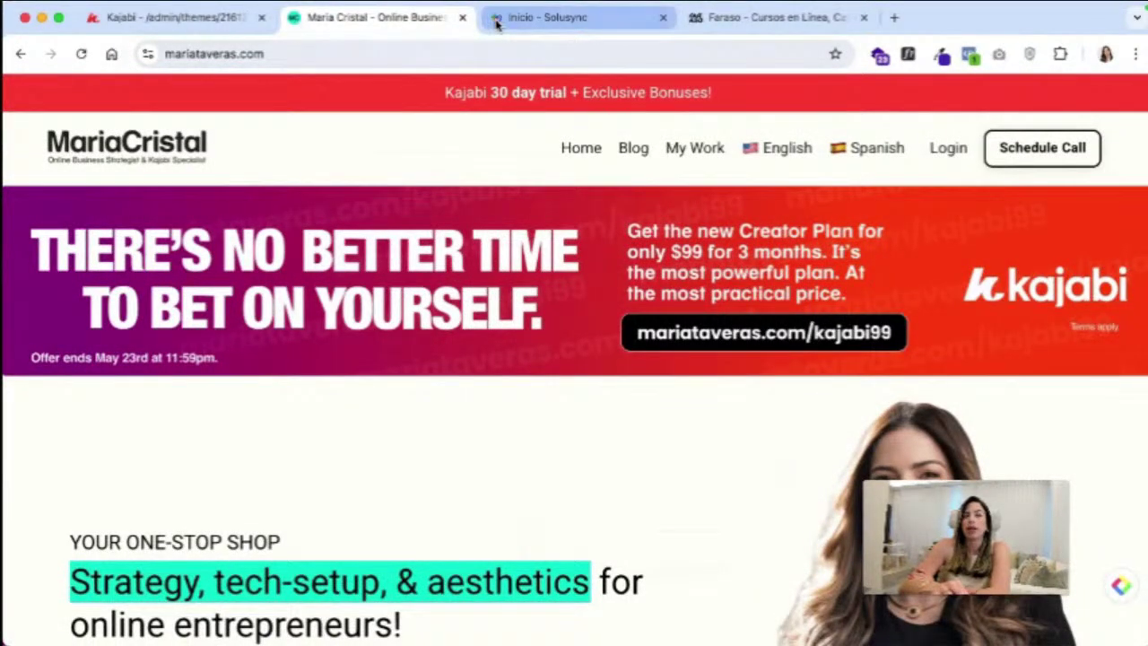
click(697, 20)
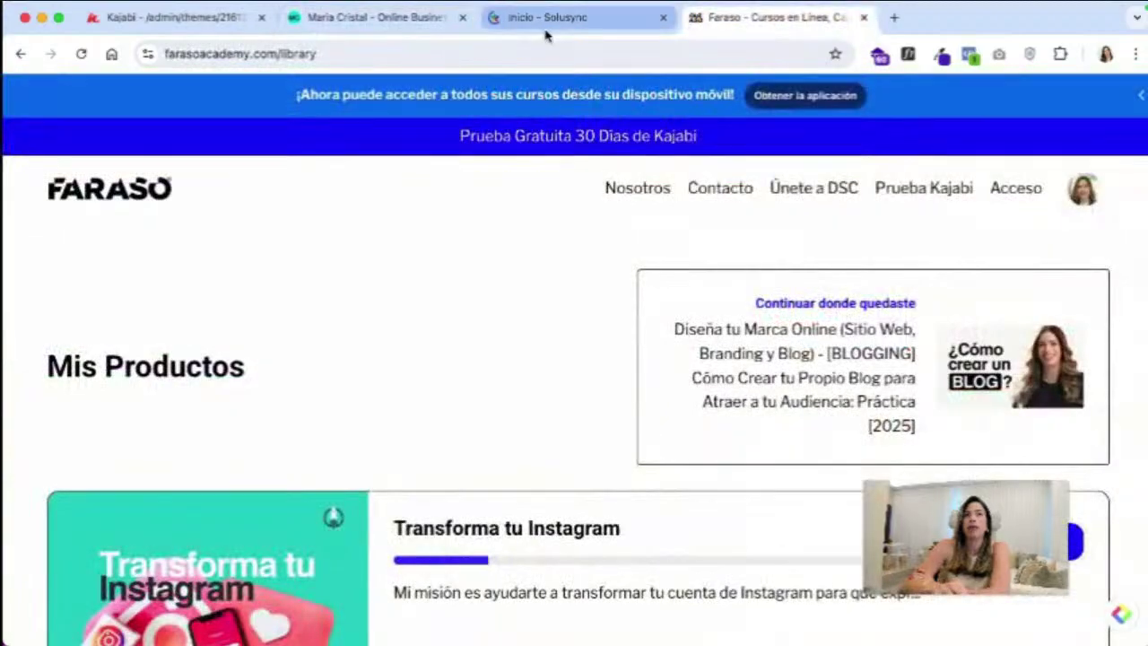
click(502, 20)
click(384, 25)
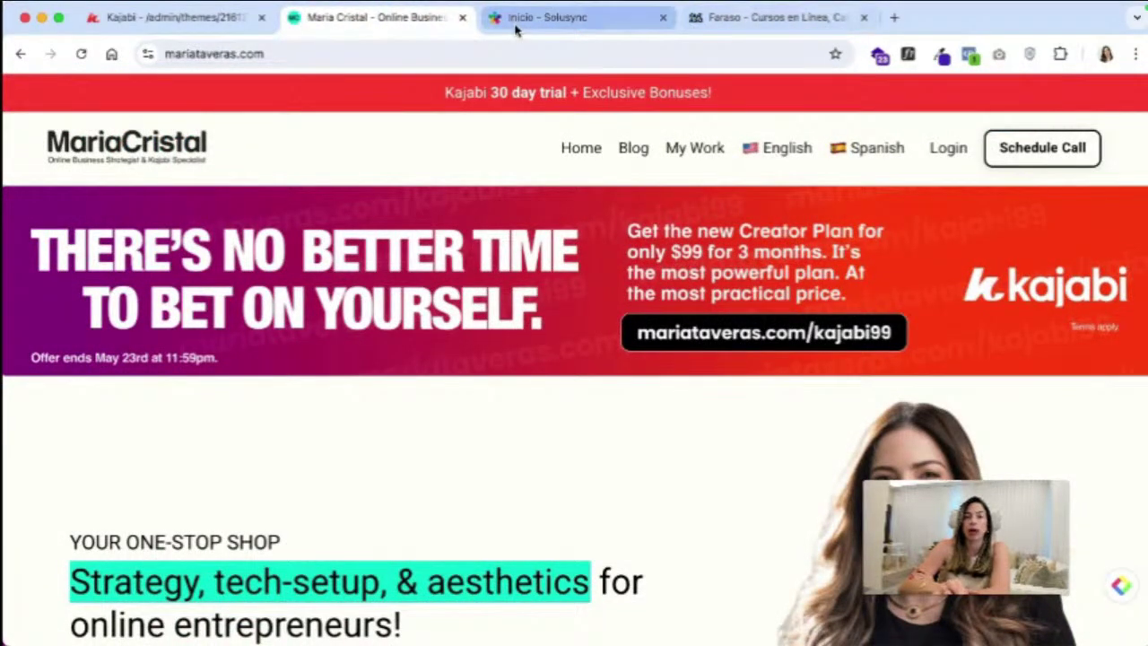
click(462, 18)
click(461, 17)
click(462, 17)
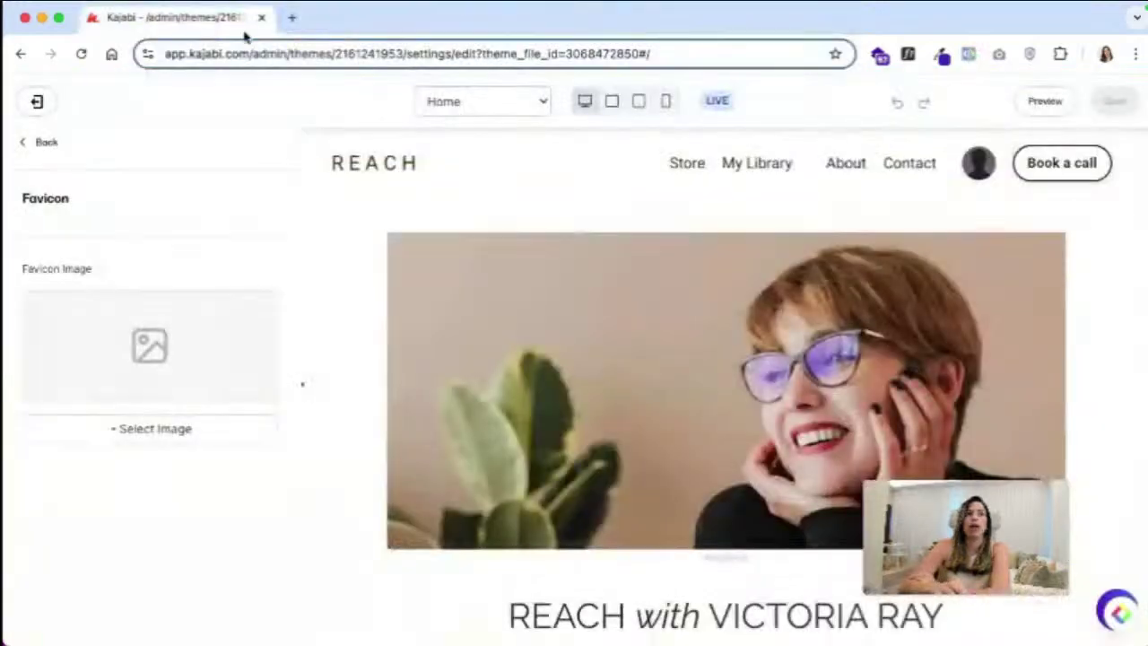
Step: Leave the Favicon settings and open the theme's General Appearance settings at the Colors and Buttons groups
click(41, 142)
click(125, 309)
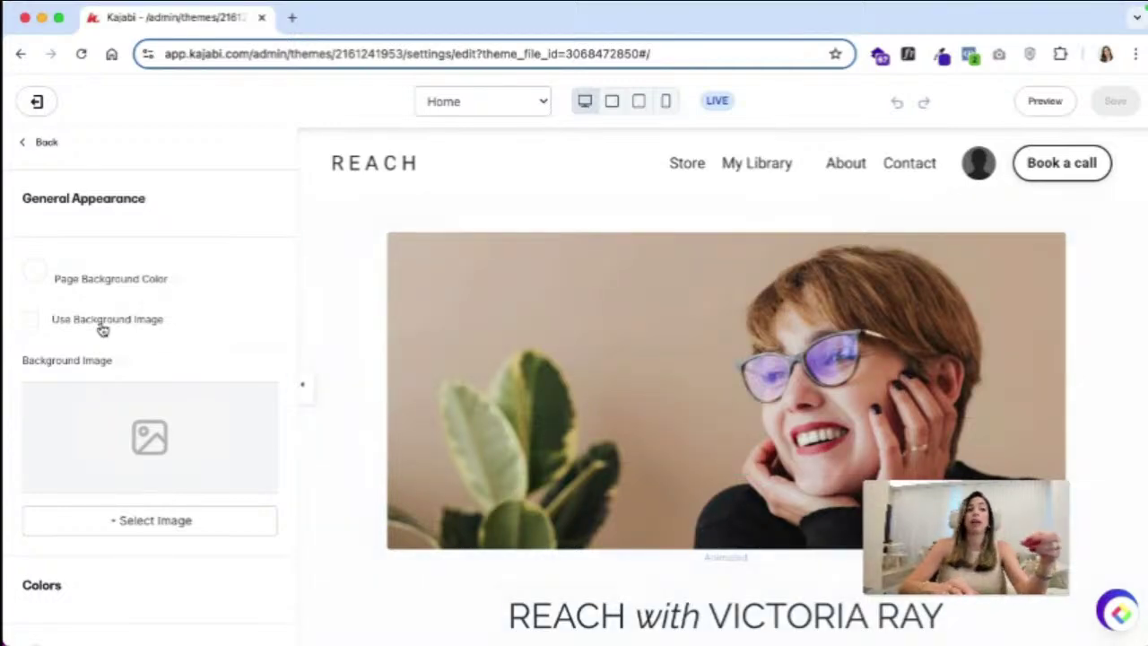
scroll(103, 330, down, 5)
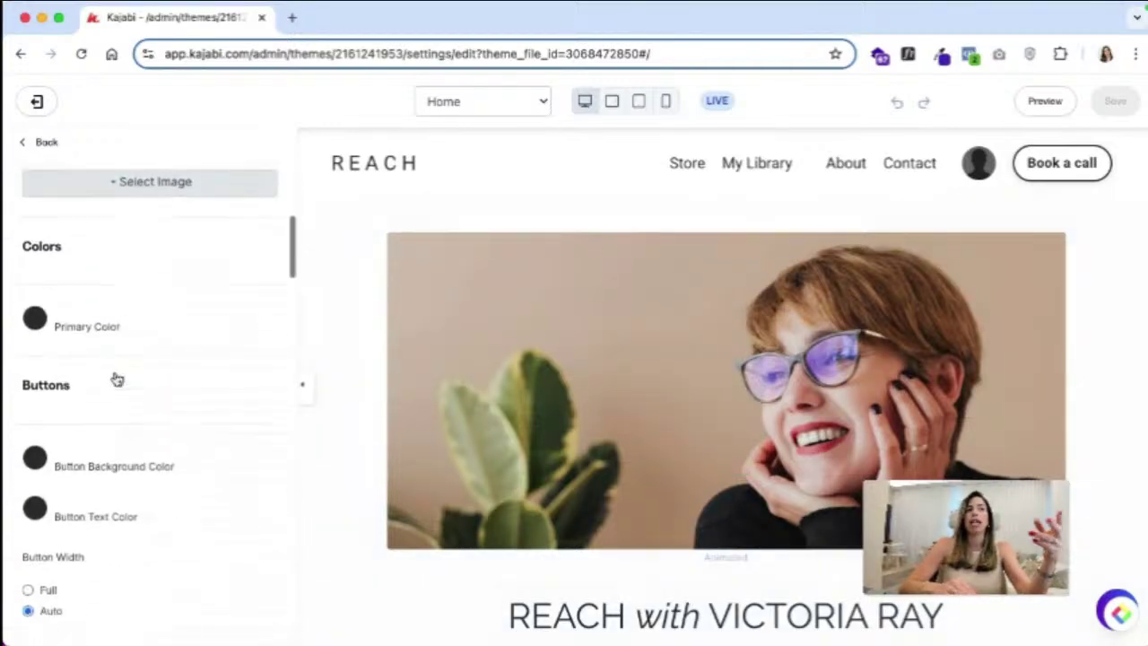
scroll(465, 347, down, 7)
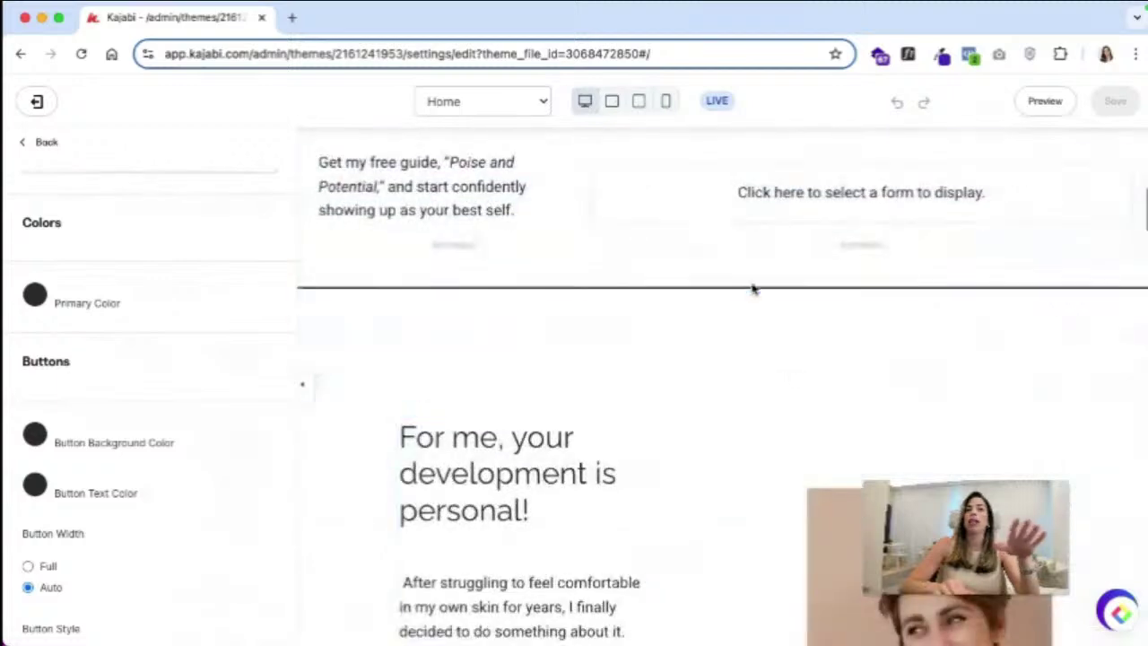
scroll(897, 341, down, 2)
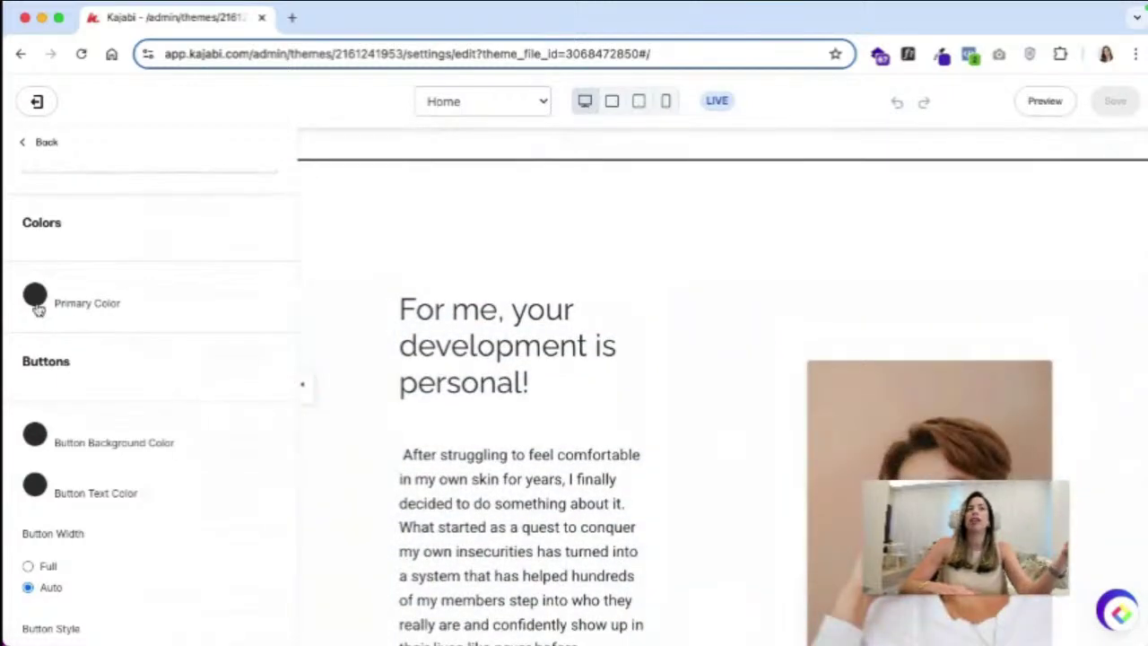
Step: Set the theme's primary color to a mid grey (RGB 141, 144, 145) and save
click(35, 301)
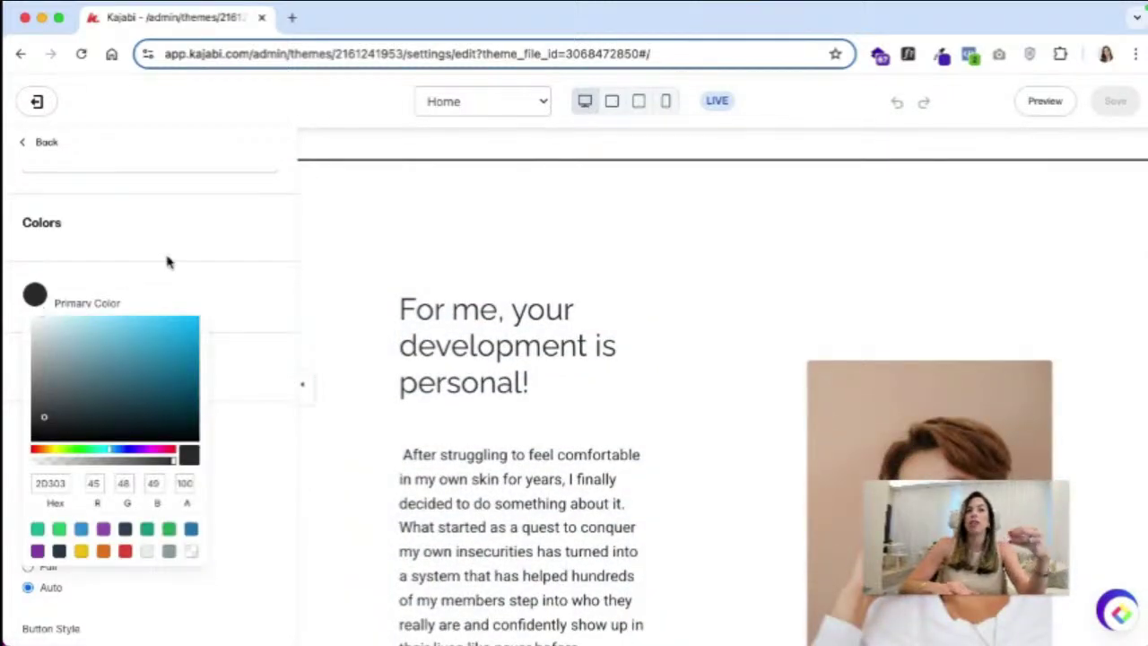
click(36, 375)
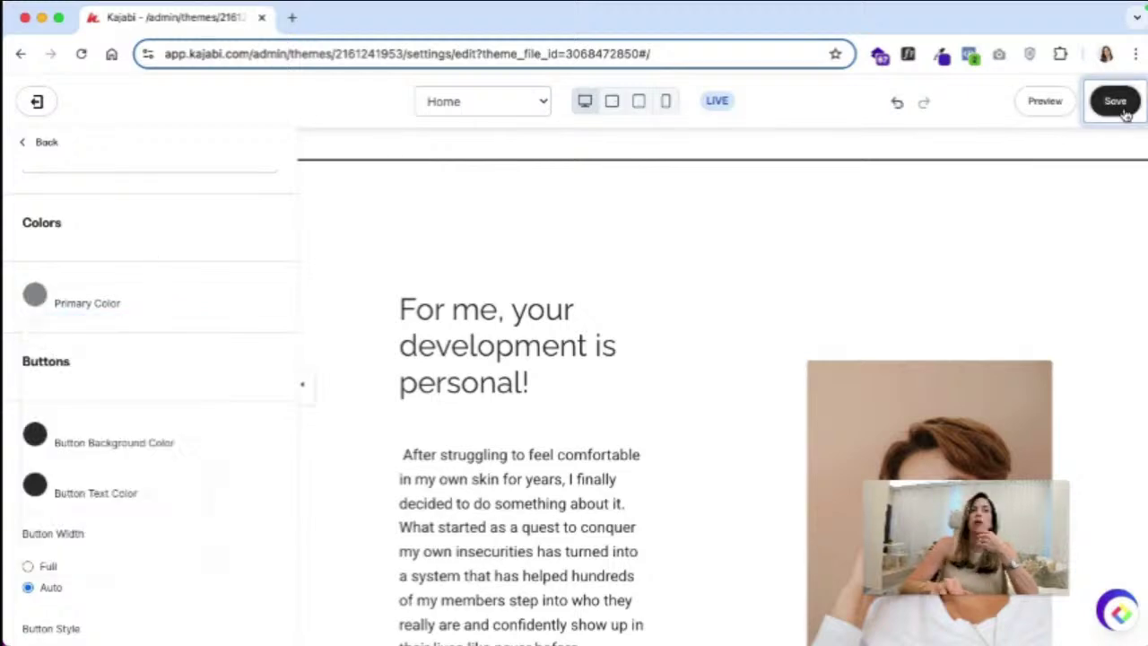
click(1121, 109)
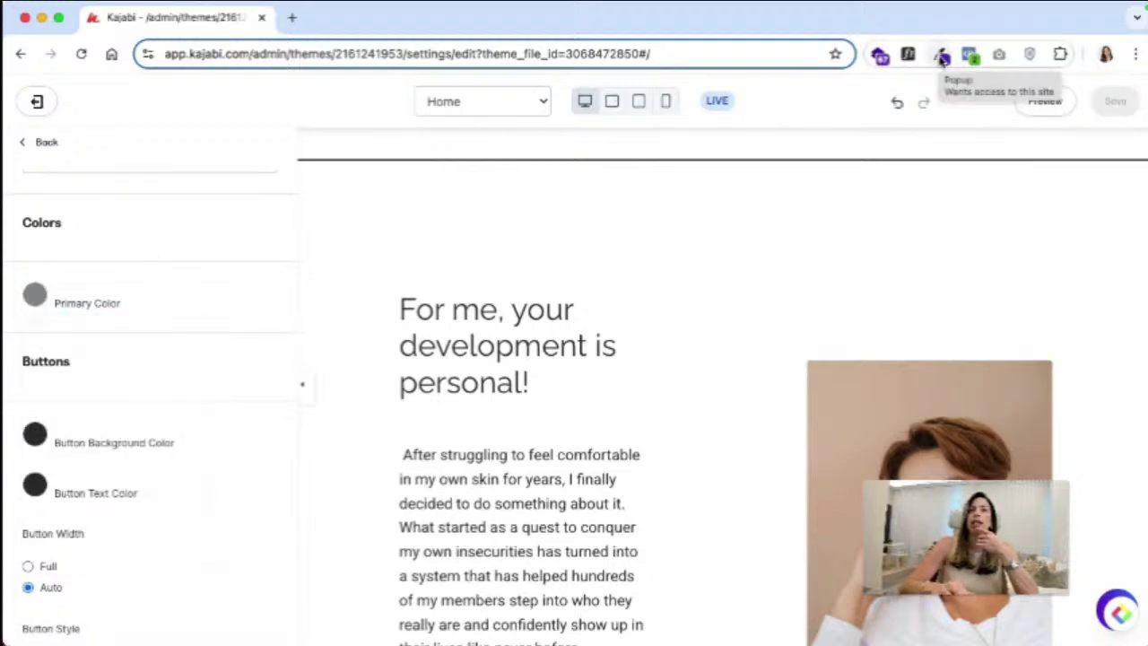
Step: Sample the beige background of the portrait photo with the color picker extension and copy its hex code #c9ad9a
click(939, 55)
click(681, 99)
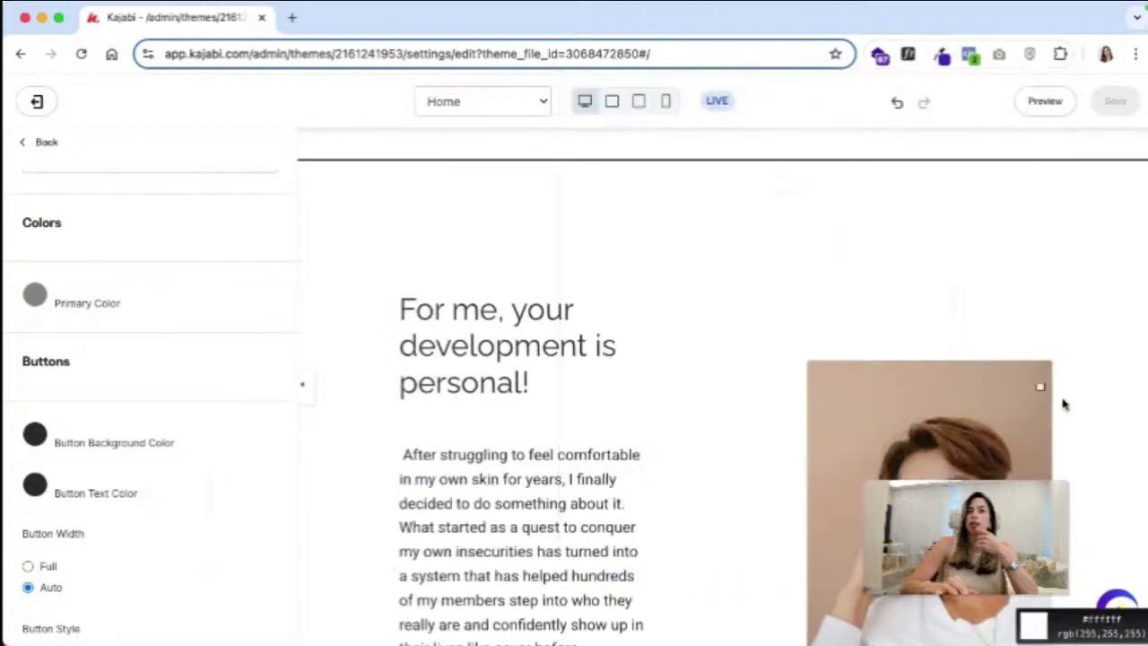
click(993, 404)
click(939, 55)
click(877, 87)
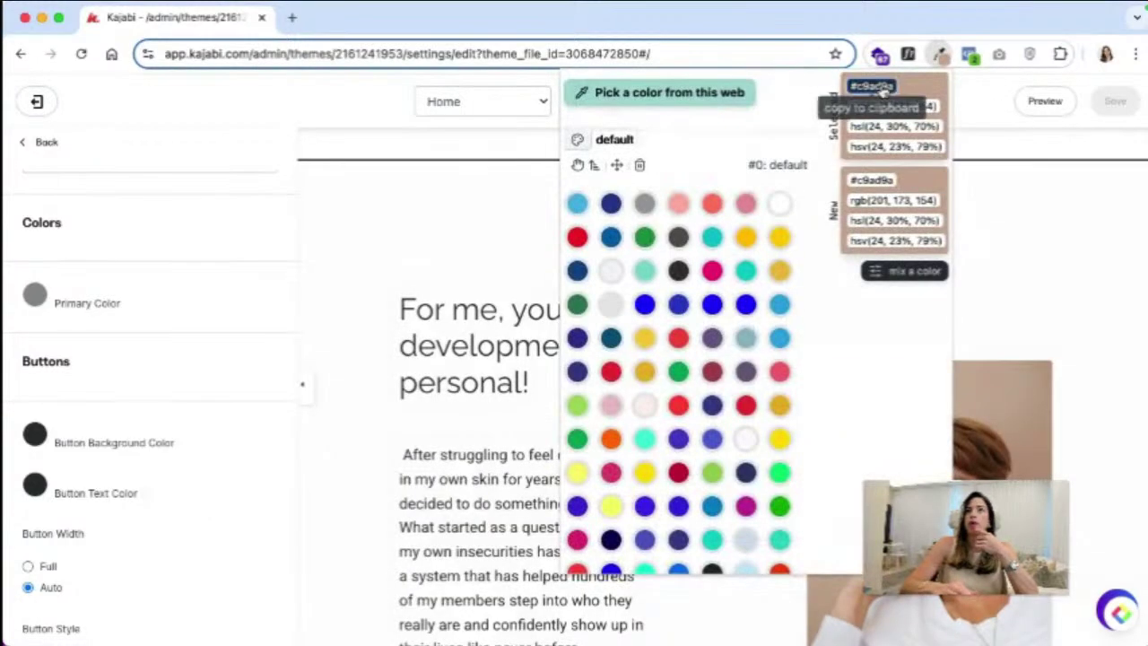
Step: Set the theme's primary color to the copied #c9ad9a, save the change and check the home page
click(45, 301)
click(49, 481)
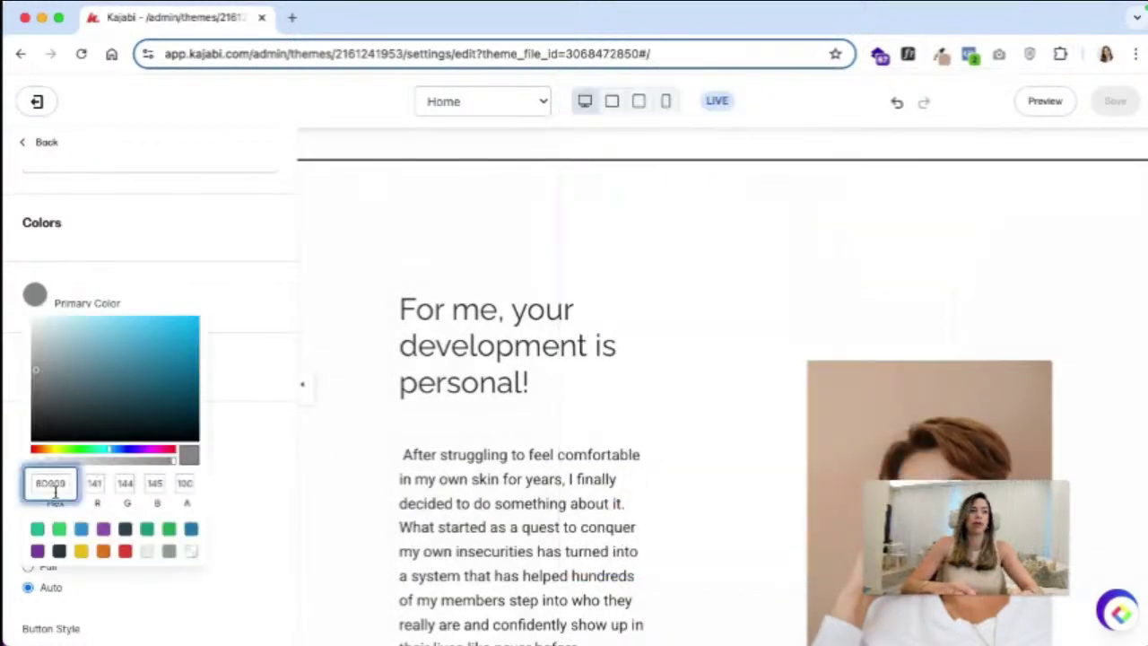
key(ctrl+v)
click(219, 288)
click(1101, 111)
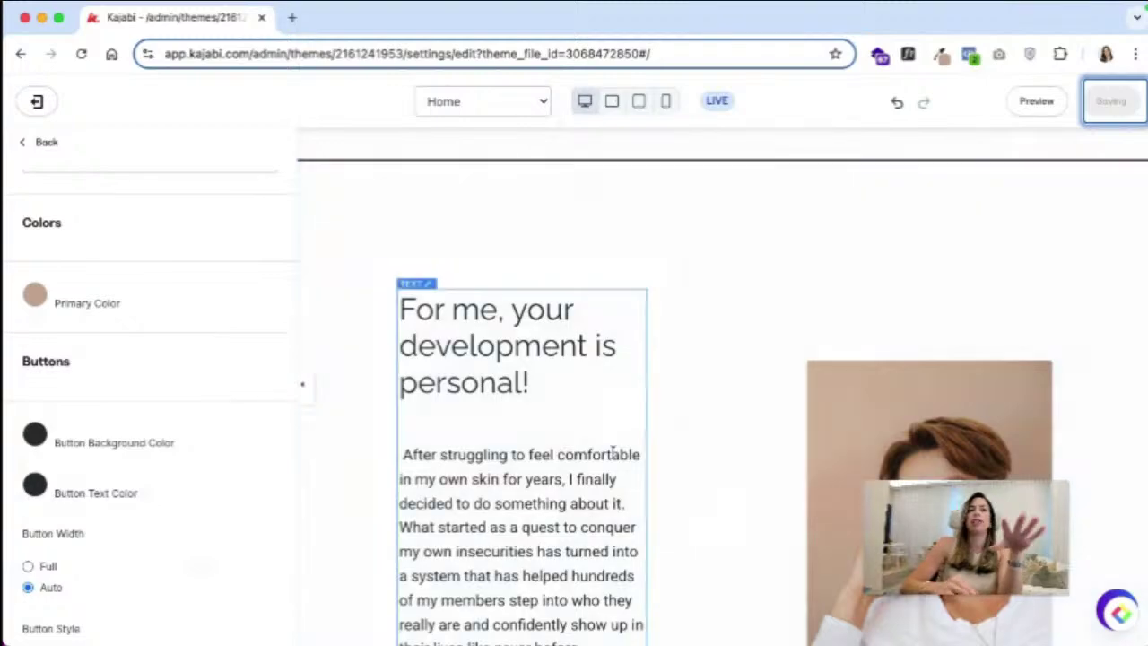
scroll(664, 358, down, 1)
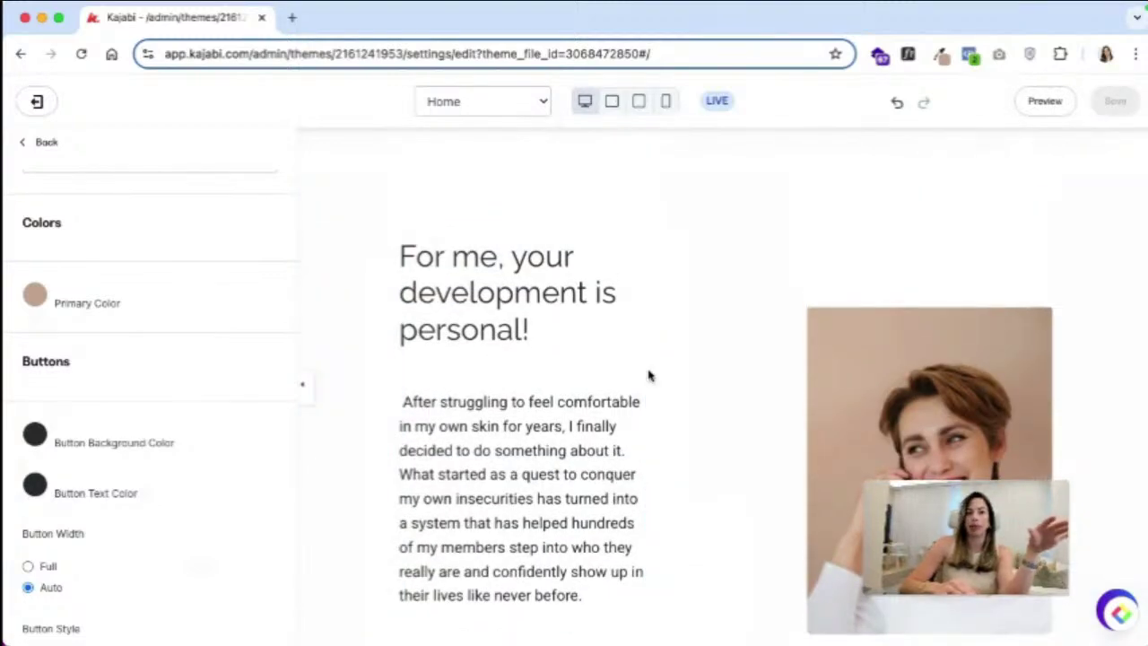
scroll(358, 436, down, 5)
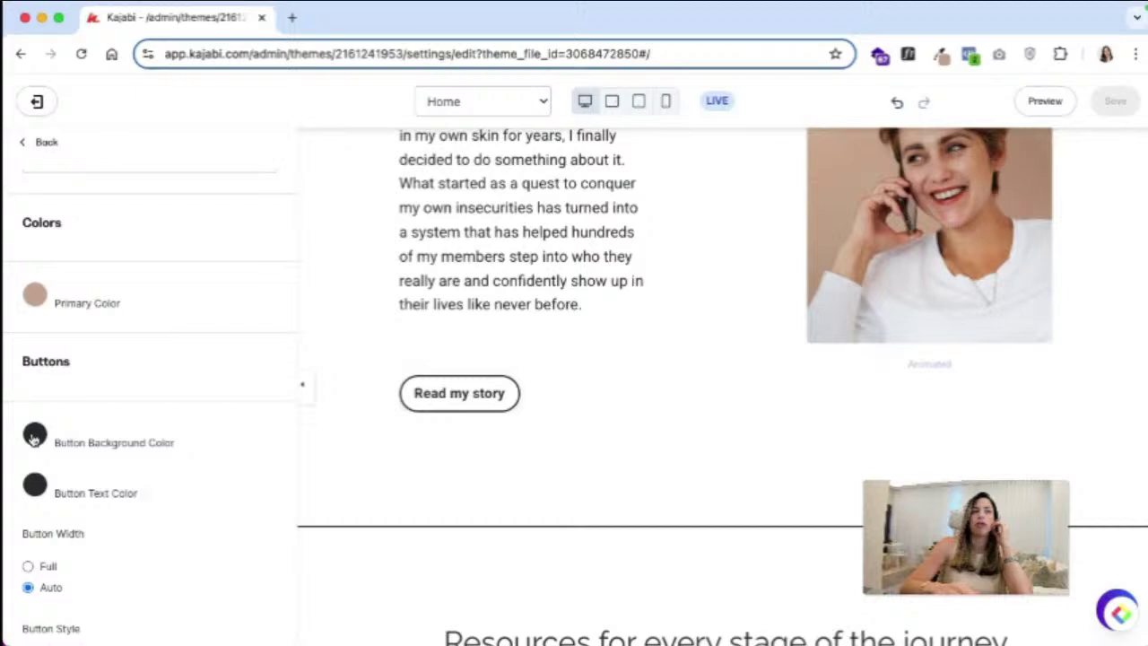
Step: Set the theme's button background color to the copied beige hex code #c9ad9a
click(34, 436)
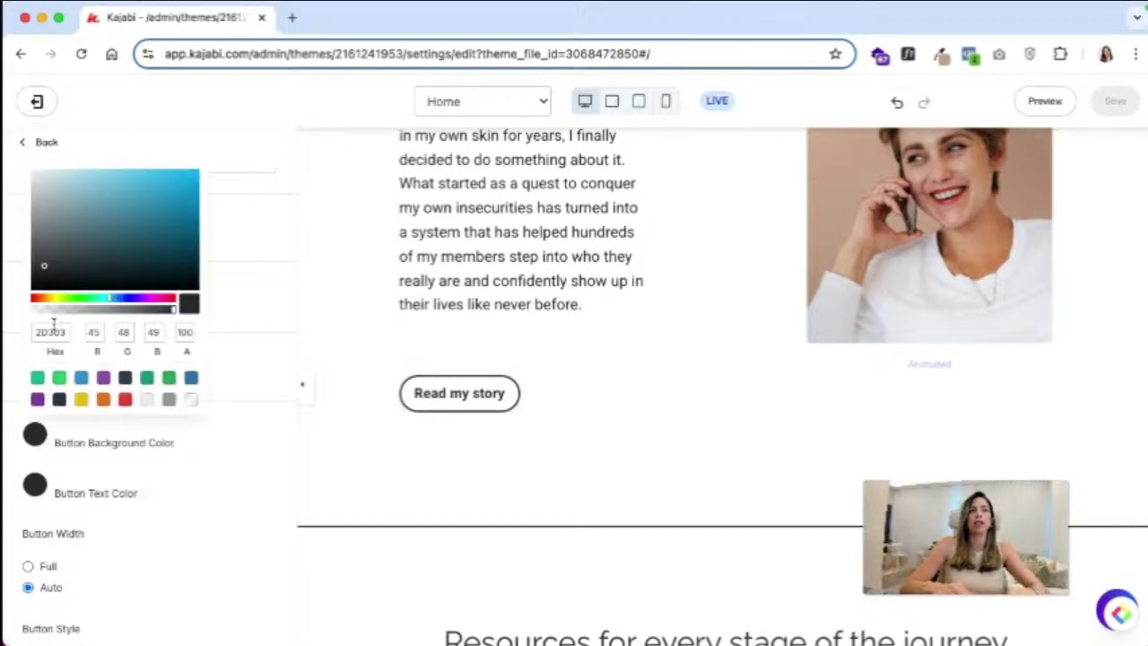
click(50, 332)
key(ctrl+v)
click(213, 494)
Step: Change the theme's button style to Solid, save the change and check the button on the home page
scroll(111, 547, down, 2)
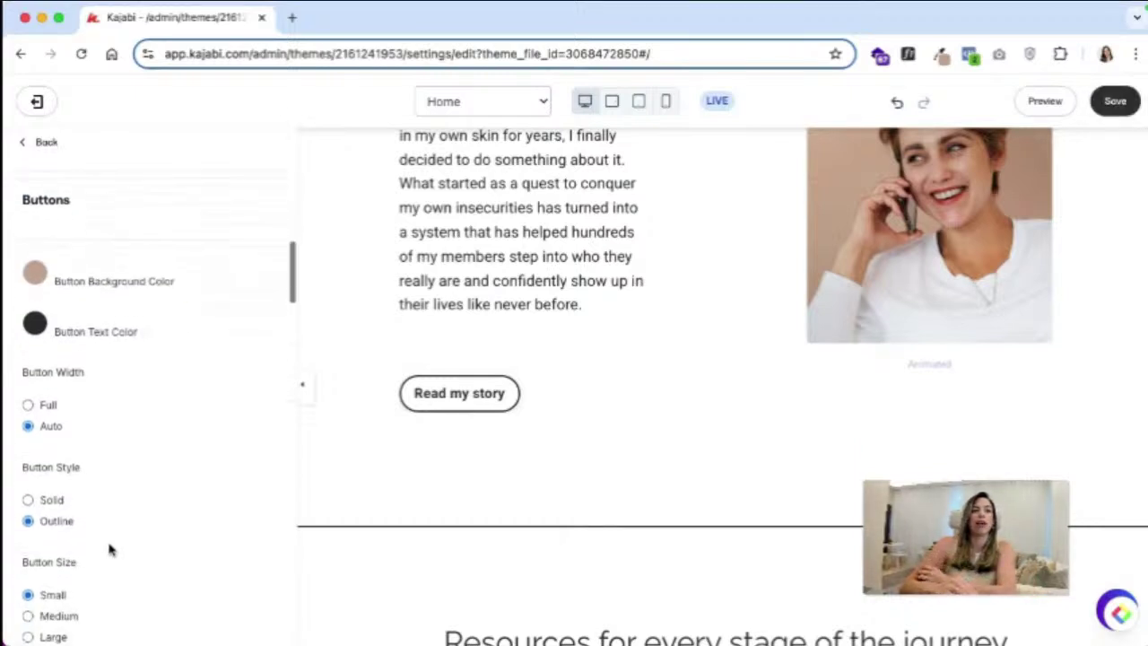
scroll(110, 549, down, 3)
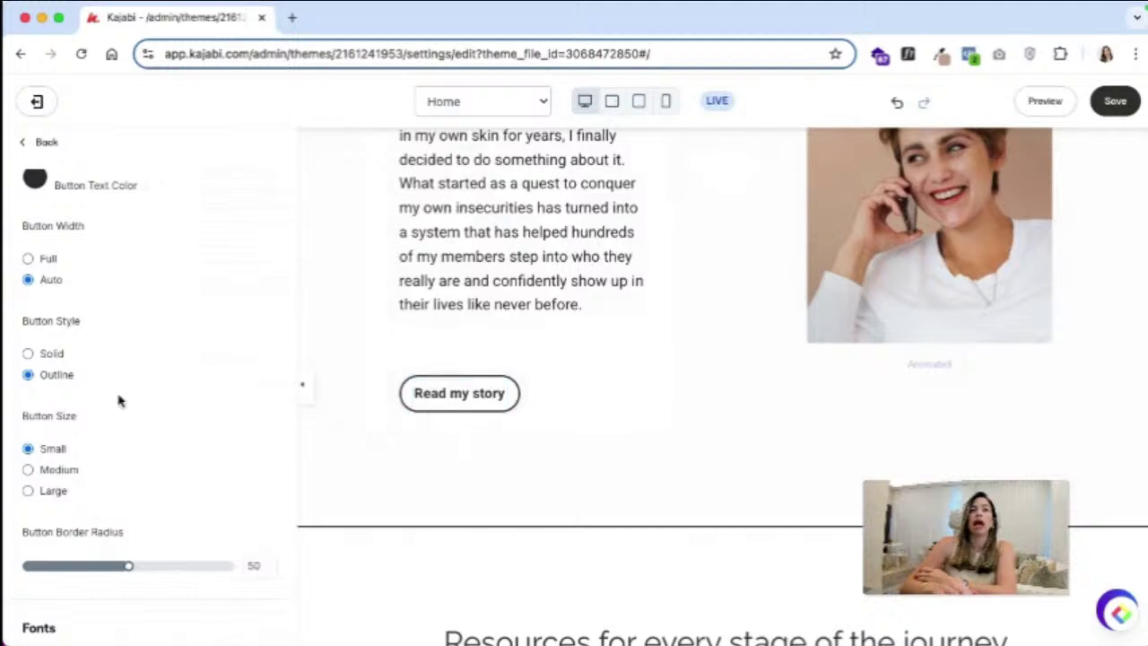
click(28, 353)
click(1114, 100)
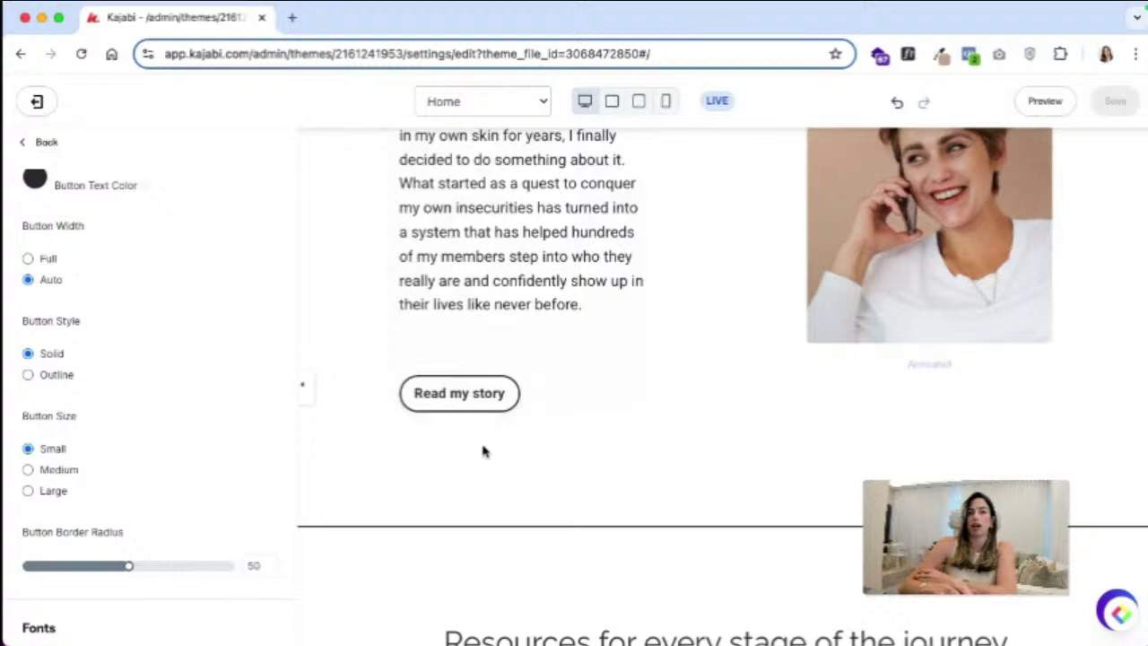
scroll(492, 479, up, 1)
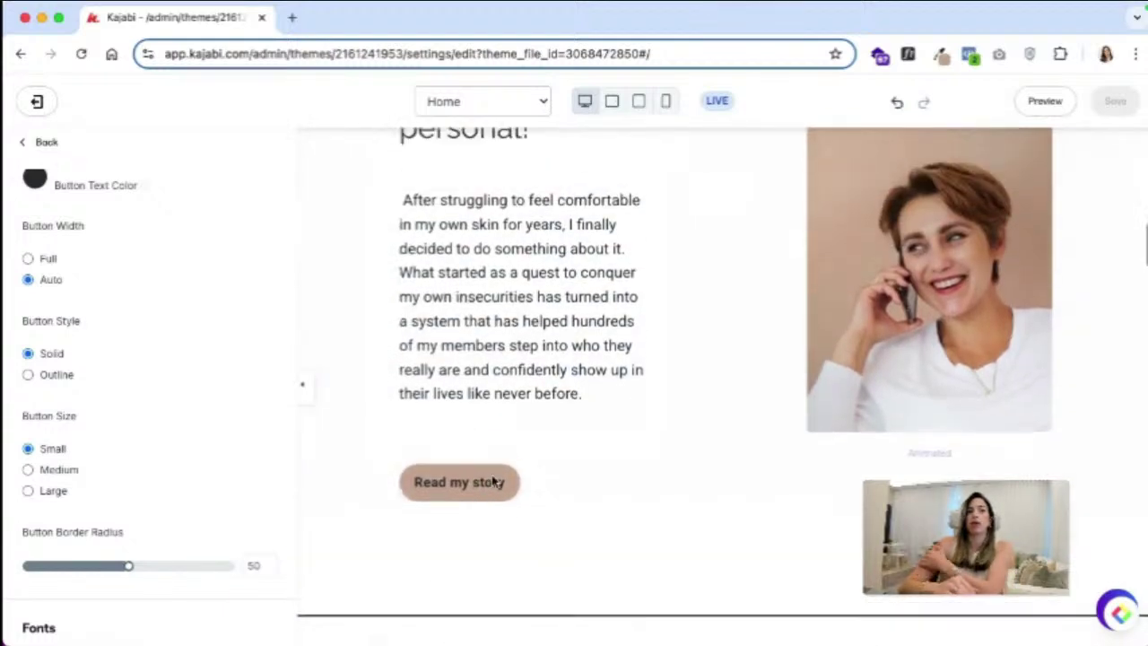
Step: Darken the button background color to a medium brown
scroll(74, 261, up, 2)
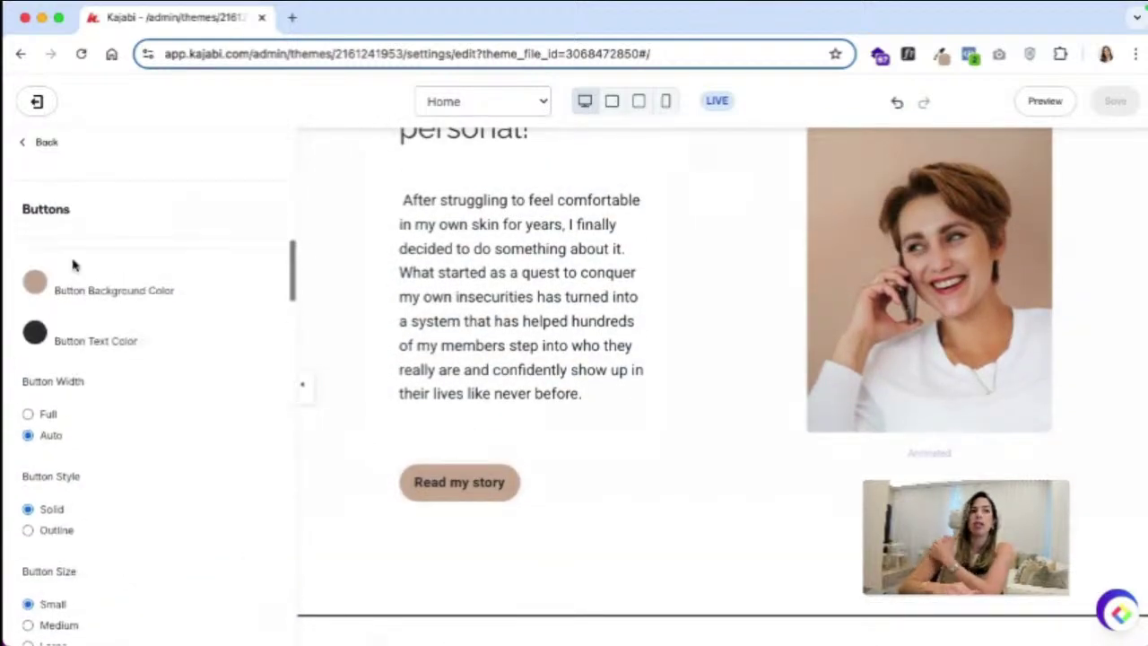
click(32, 283)
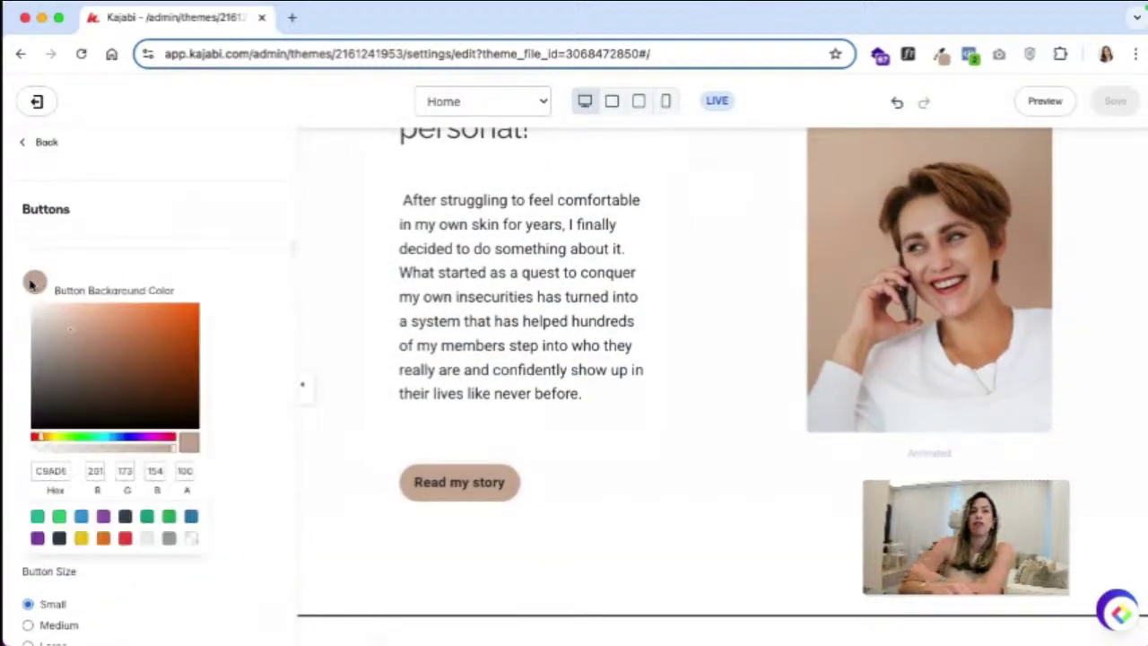
click(90, 353)
click(133, 238)
Step: Set the button text color to white, save and check the home page
click(34, 334)
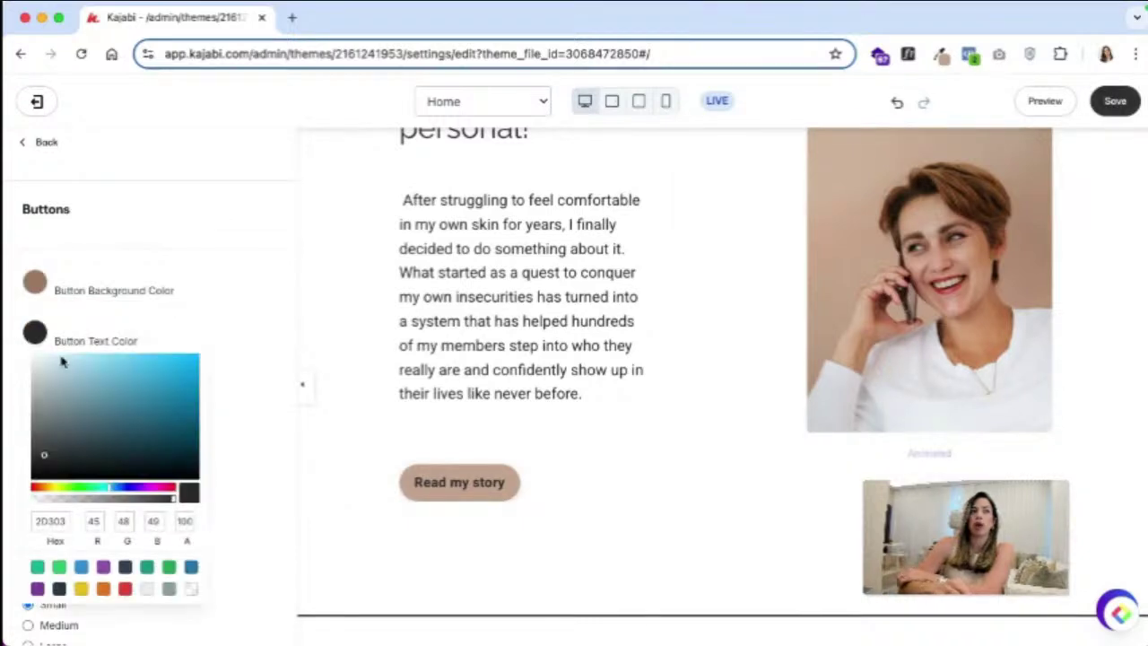
drag(61, 360, 3, 344)
click(237, 285)
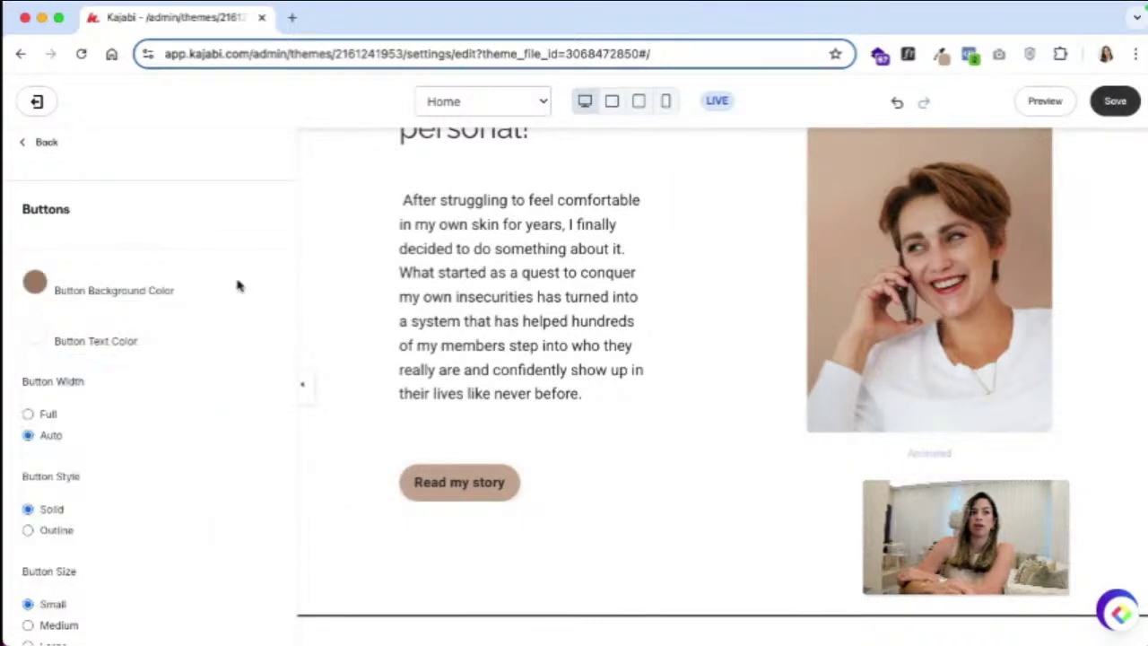
click(1112, 106)
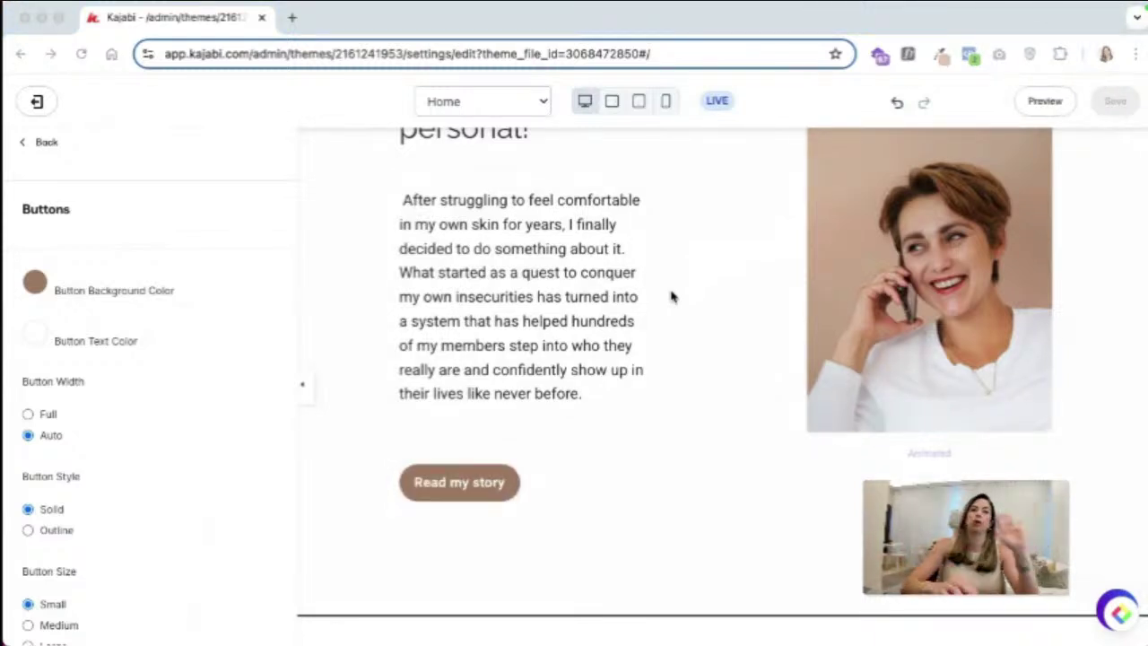
scroll(671, 296, up, 3)
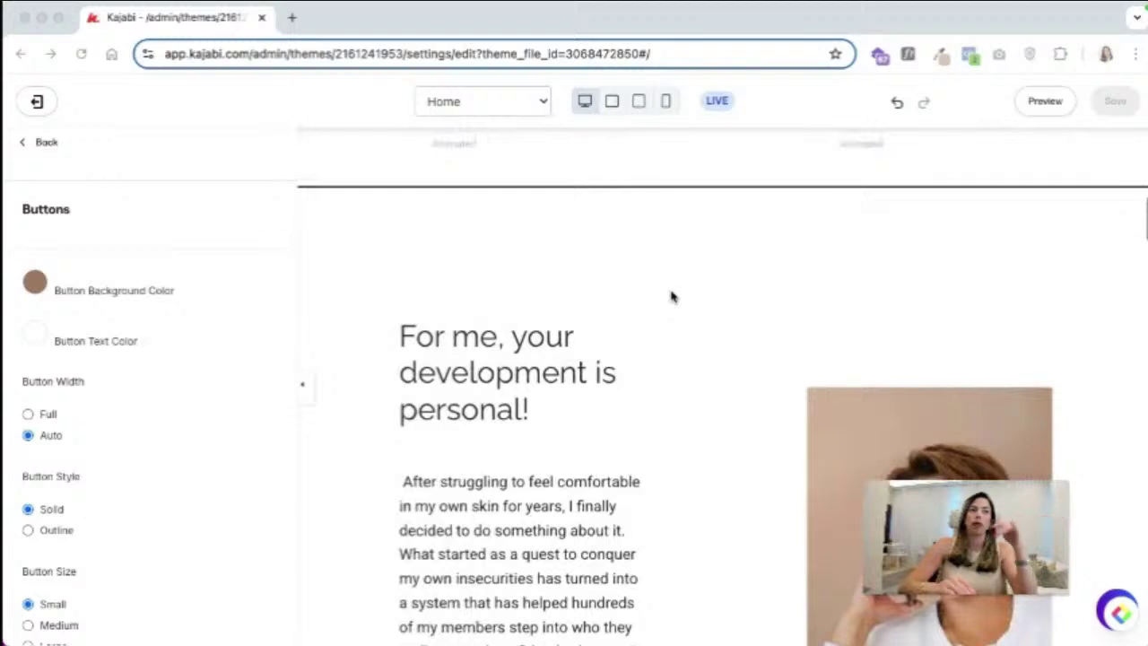
scroll(671, 296, down, 3)
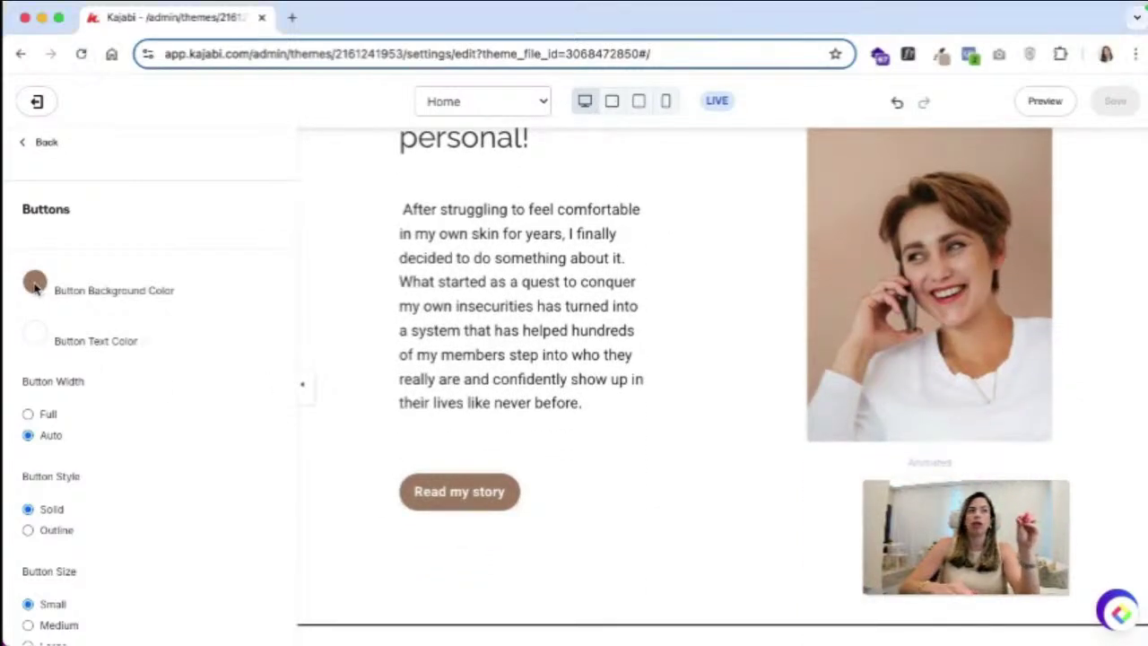
Step: Set the button background color to black and save
click(35, 284)
drag(77, 407, 41, 436)
click(209, 265)
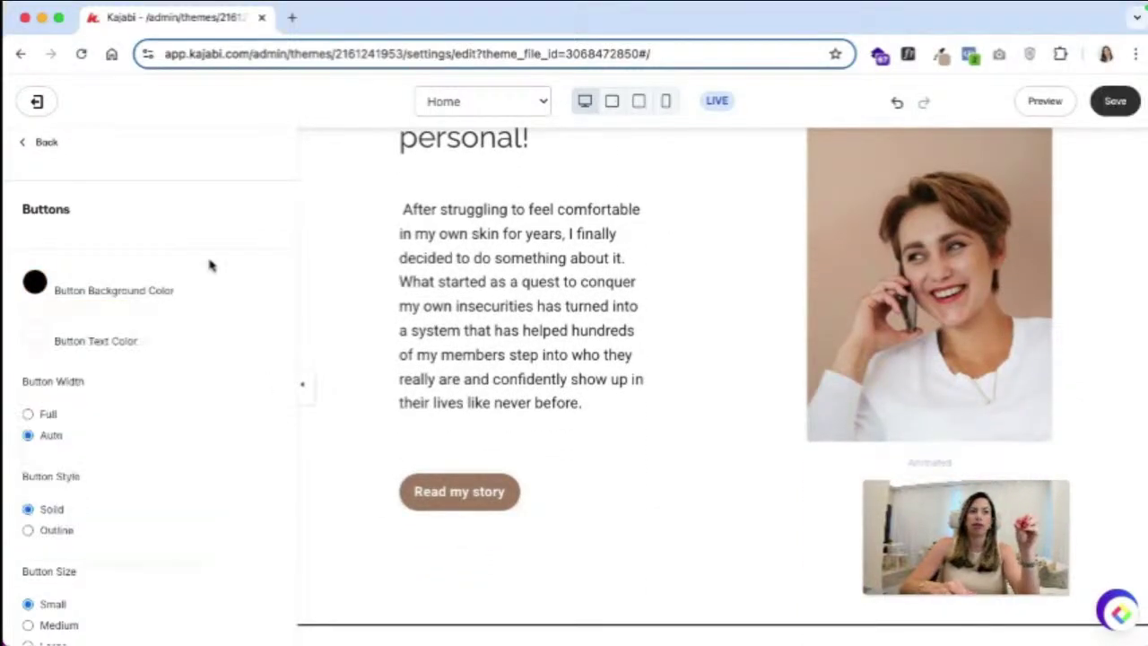
click(1114, 102)
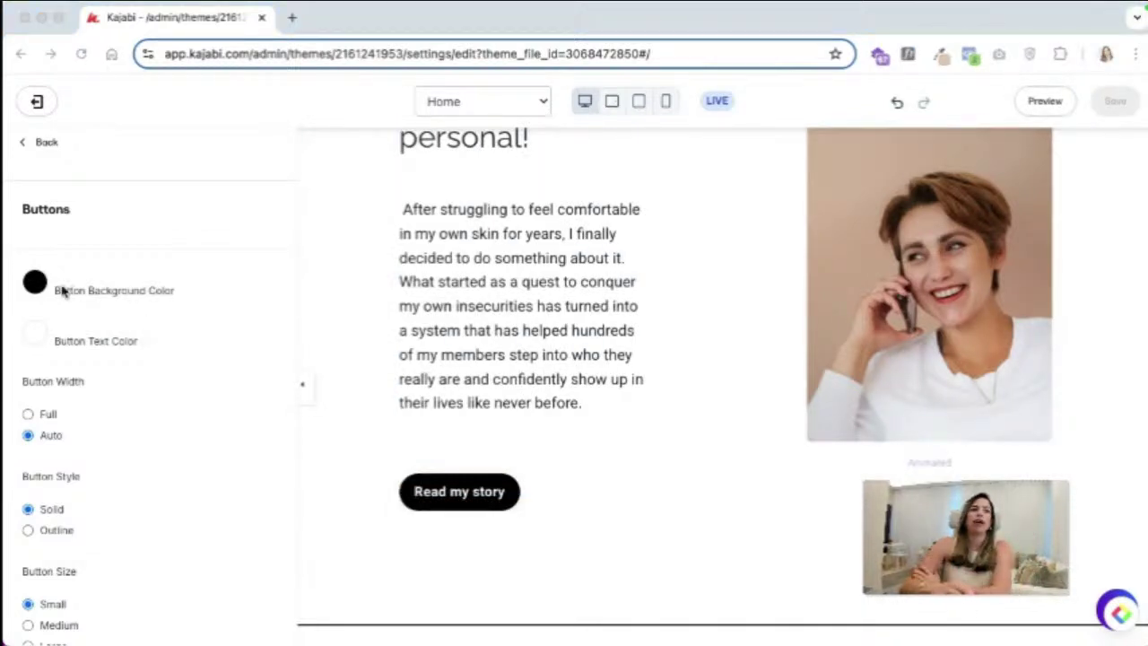
Step: Set the button border radius to 0 and save the change
scroll(128, 338, down, 5)
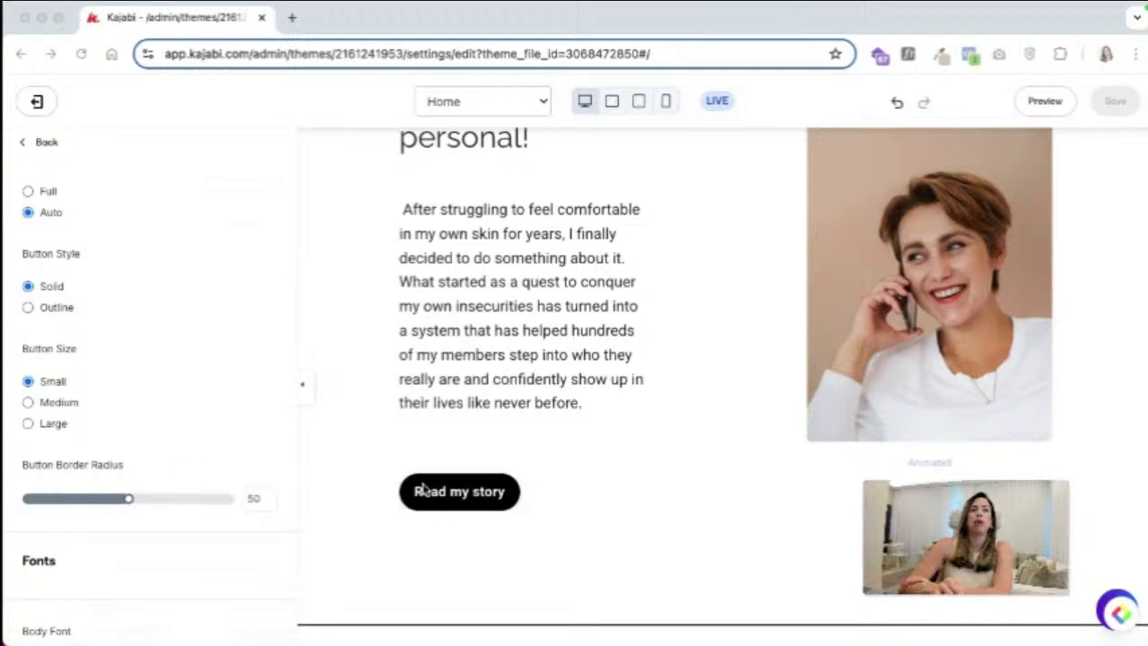
click(126, 500)
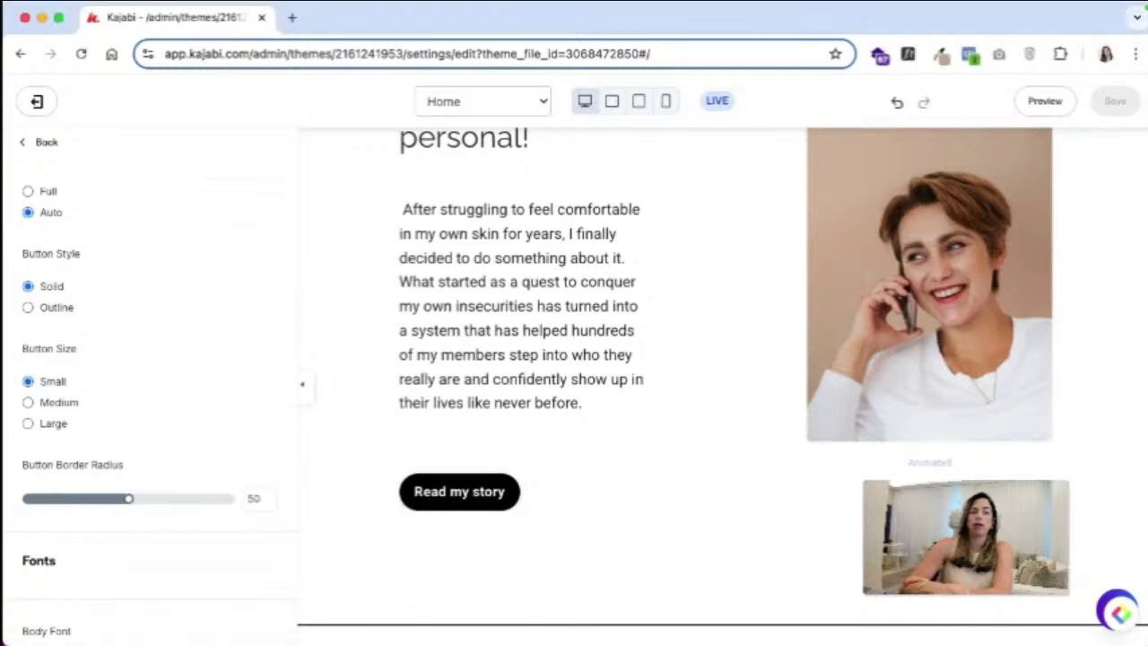
drag(121, 500, 7, 504)
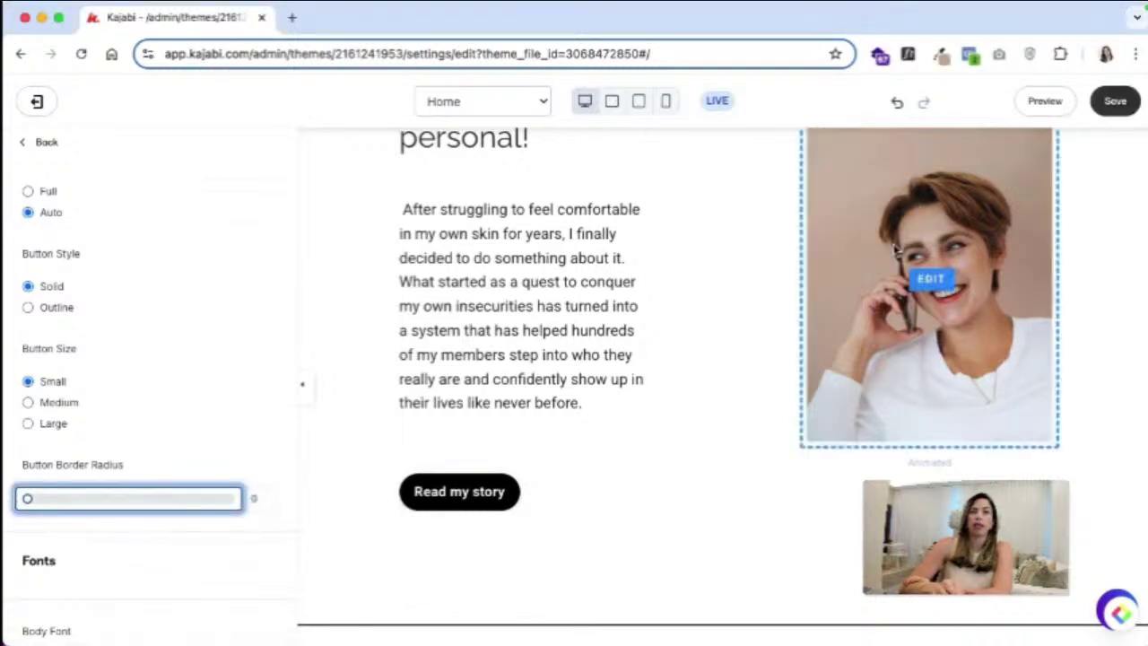
click(1113, 103)
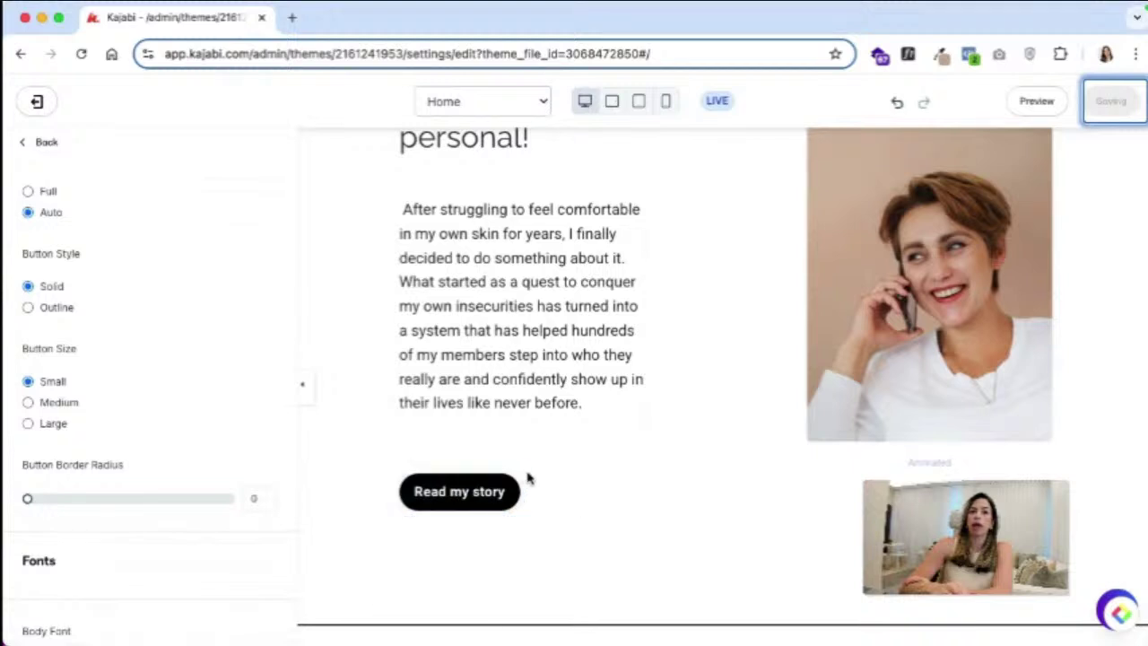
Step: Set the button border radius to 10 and save the theme settings
click(254, 498)
key(Tab)
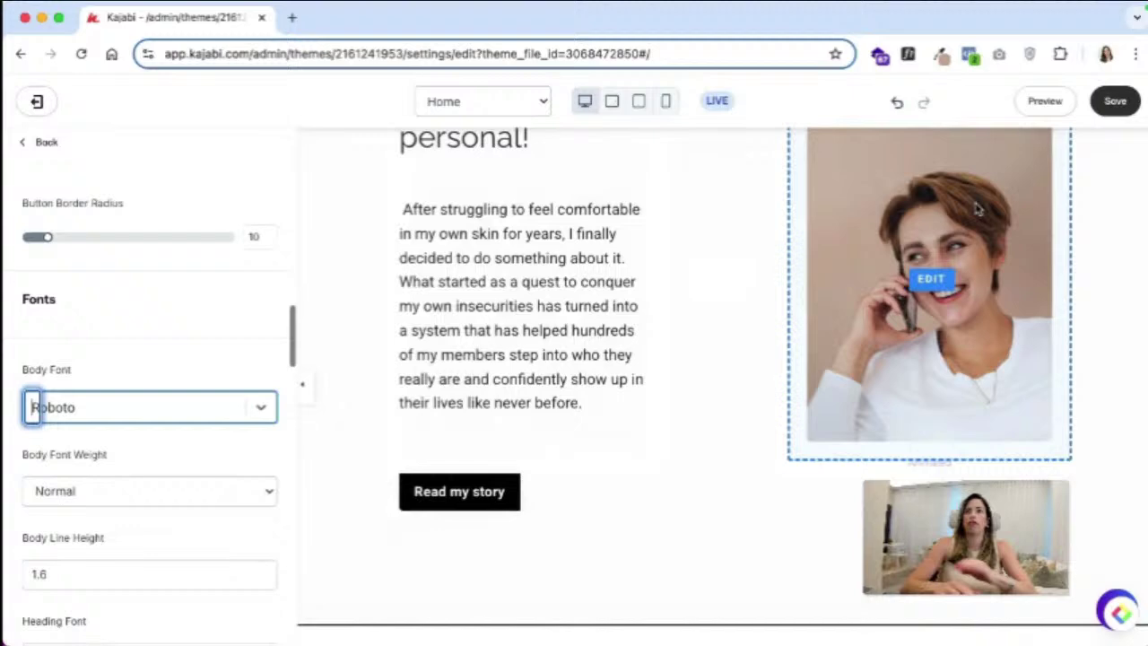
click(1115, 103)
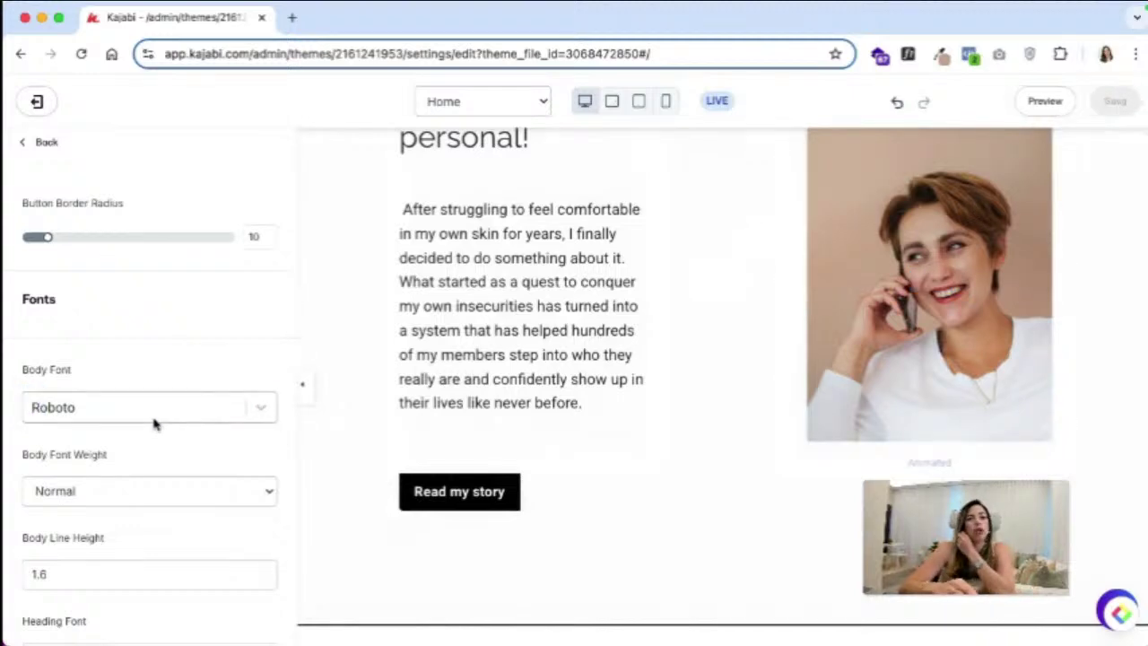
Step: Review the theme's body and heading font settings against the heading and paragraph text on the home page
scroll(171, 440, down, 2)
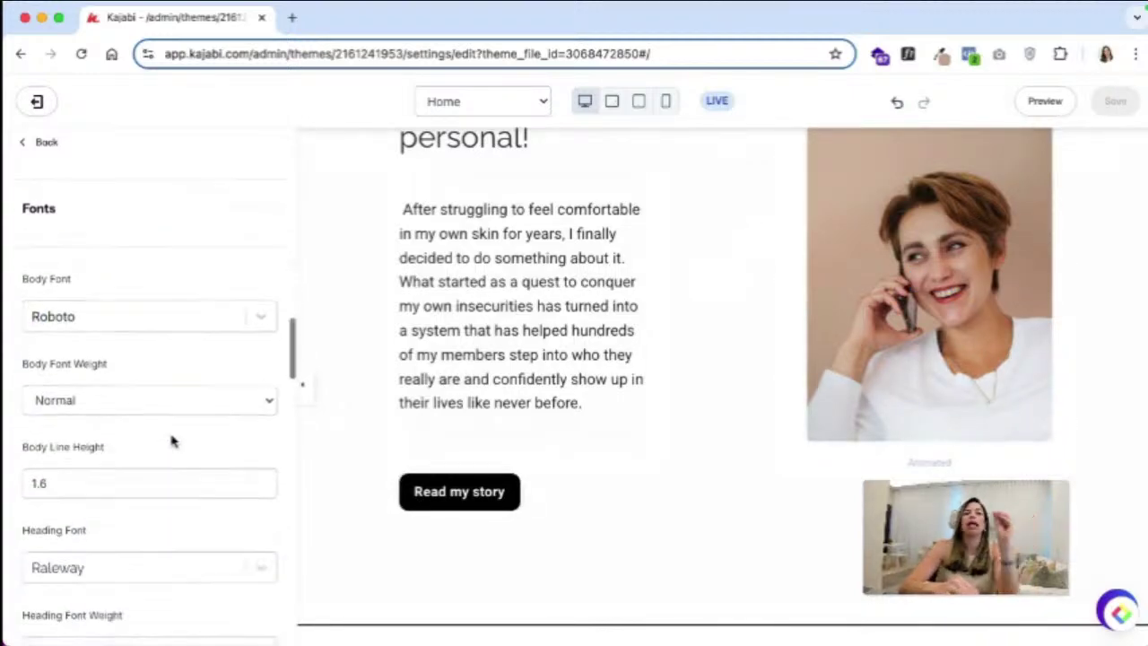
scroll(173, 441, down, 2)
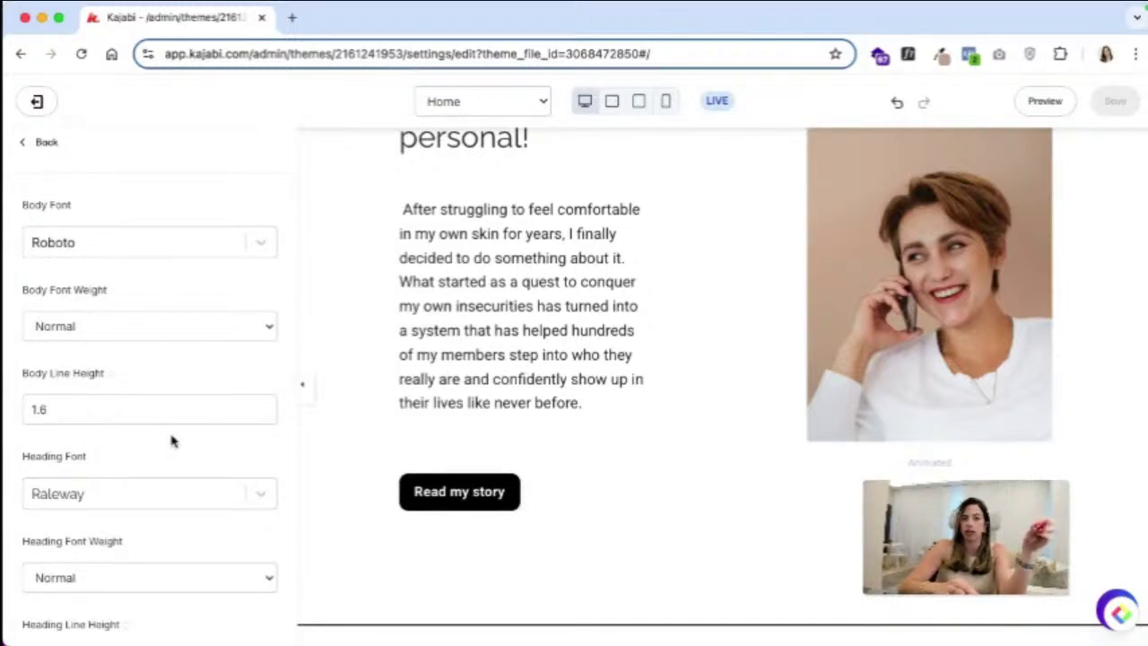
scroll(153, 450, up, 10)
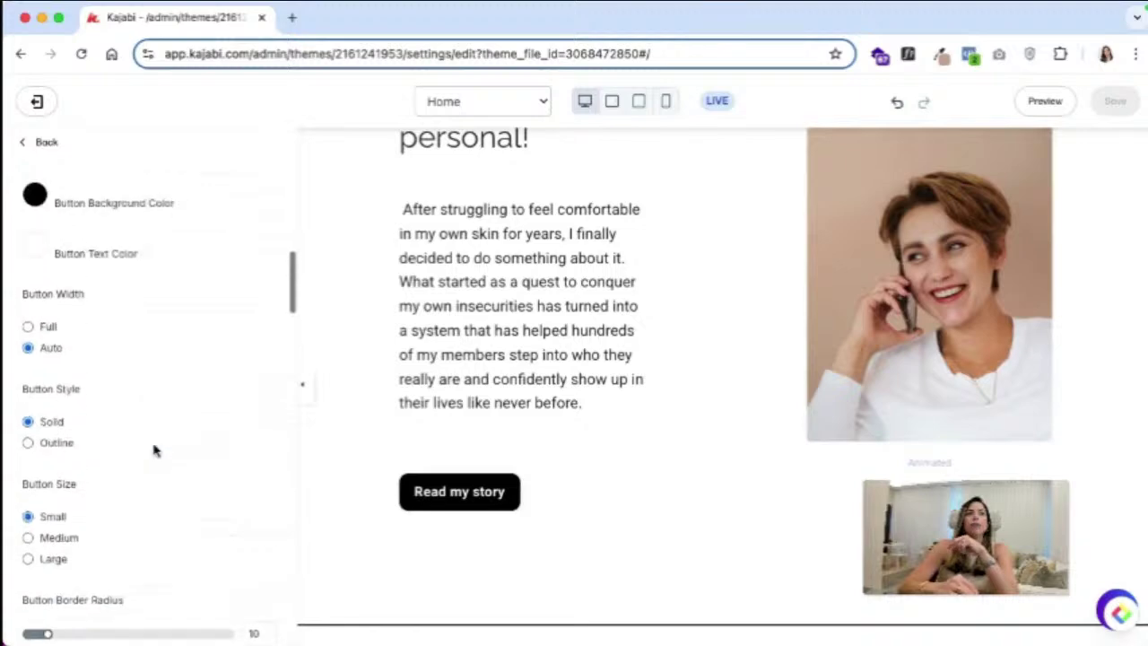
scroll(154, 450, down, 8)
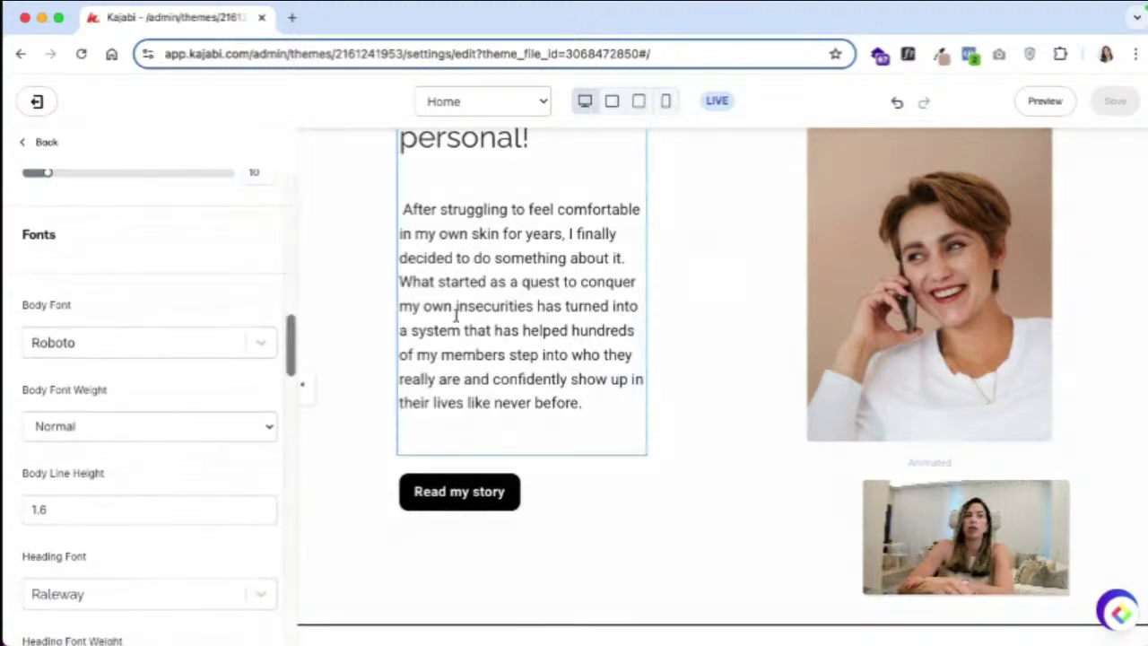
scroll(481, 291, up, 2)
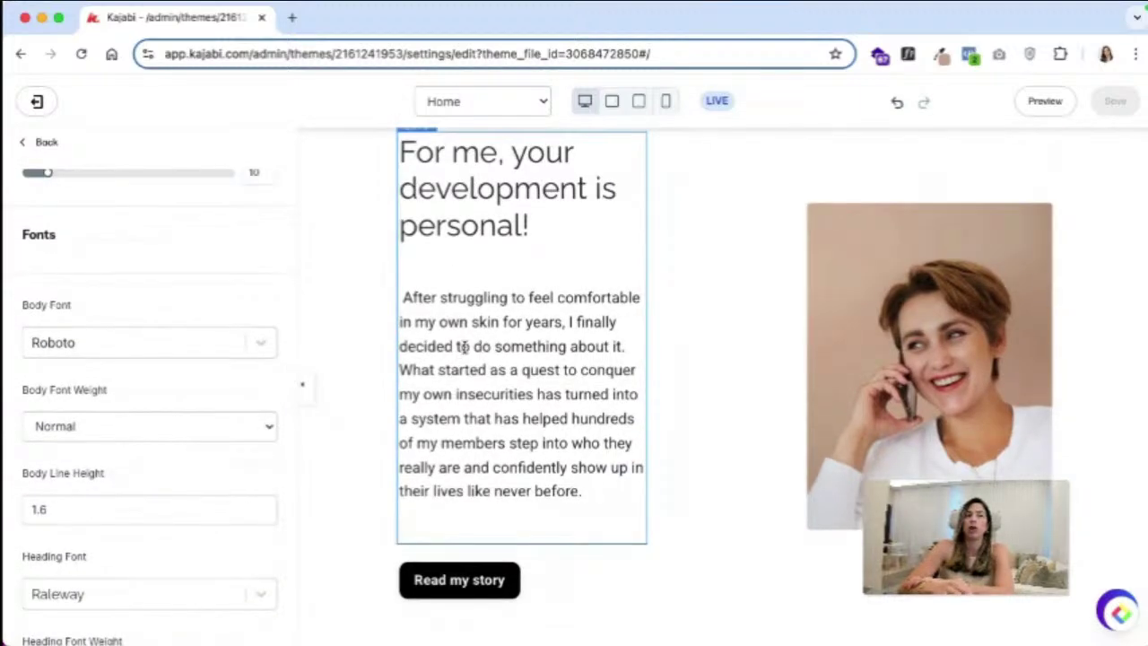
scroll(403, 255, up, 15)
scroll(497, 197, down, 5)
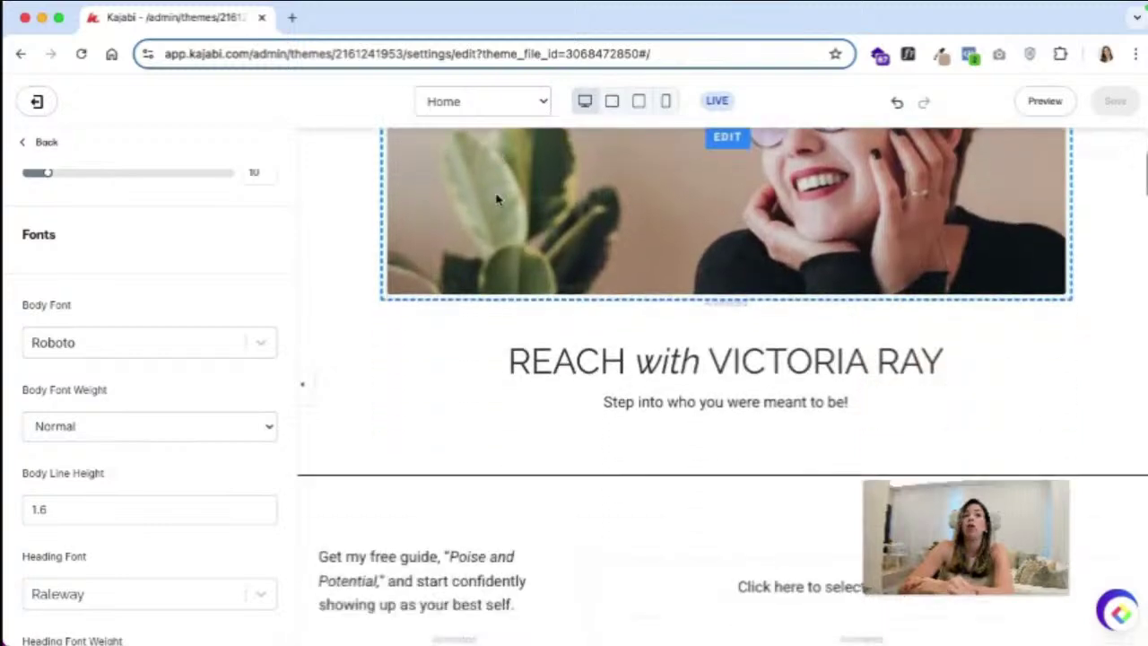
scroll(489, 440, down, 5)
scroll(455, 528, down, 3)
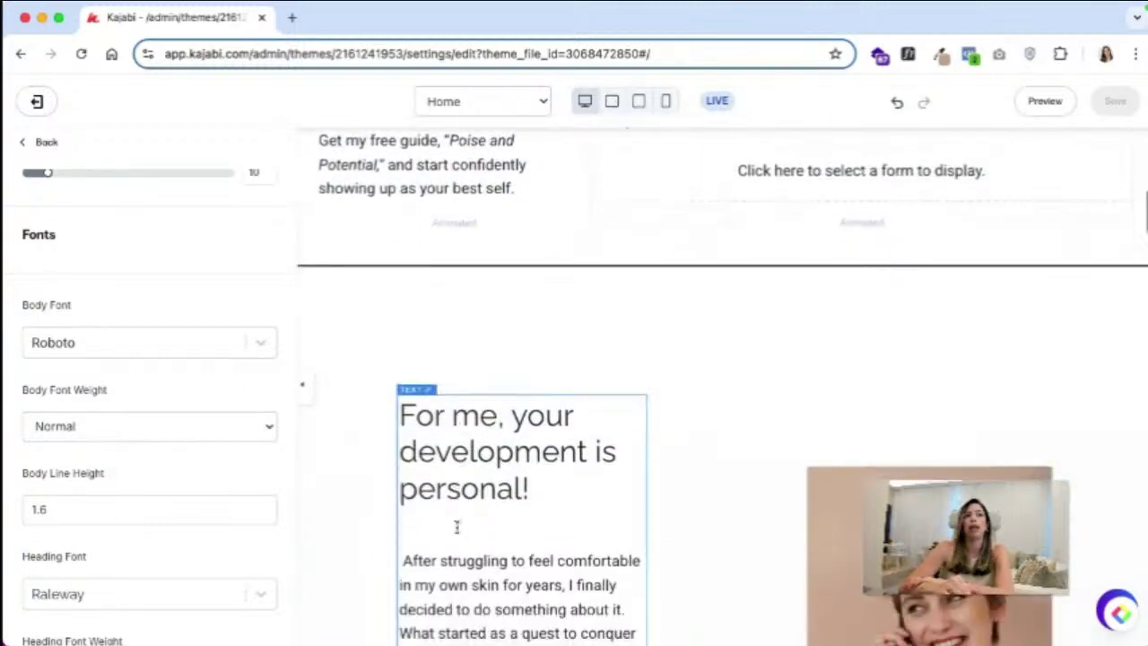
scroll(485, 359, down, 3)
Step: Search the font list and set the body font to Poppins
click(188, 344)
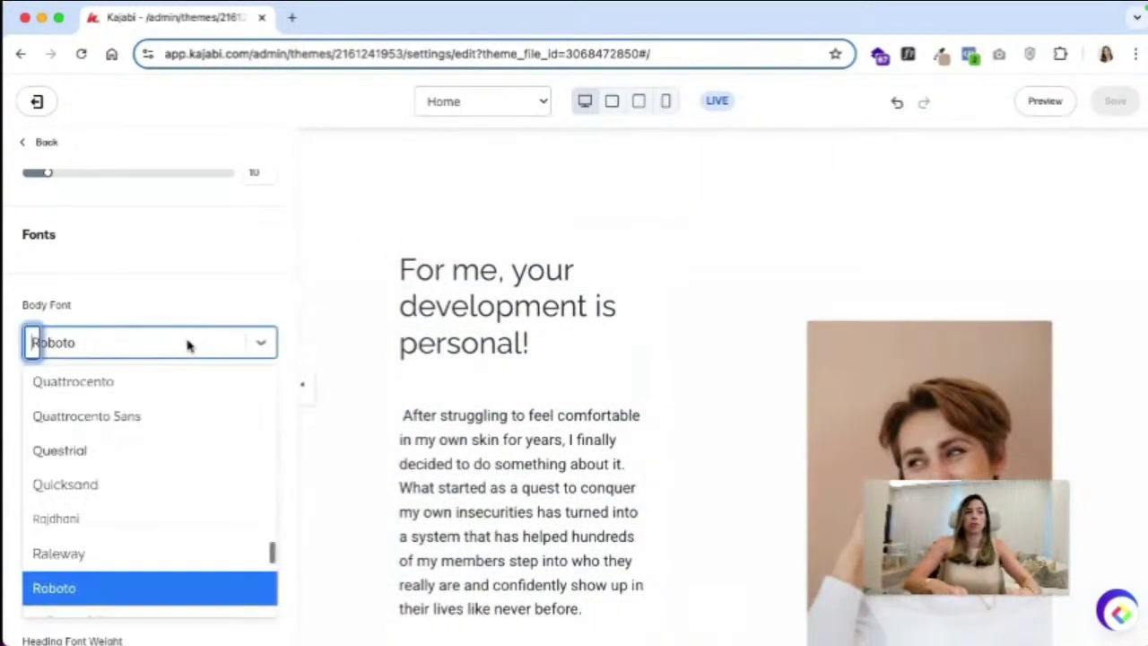
text(olo)
key(BackSpace)
key(BackSpace)
key(BackSpace)
text(pop)
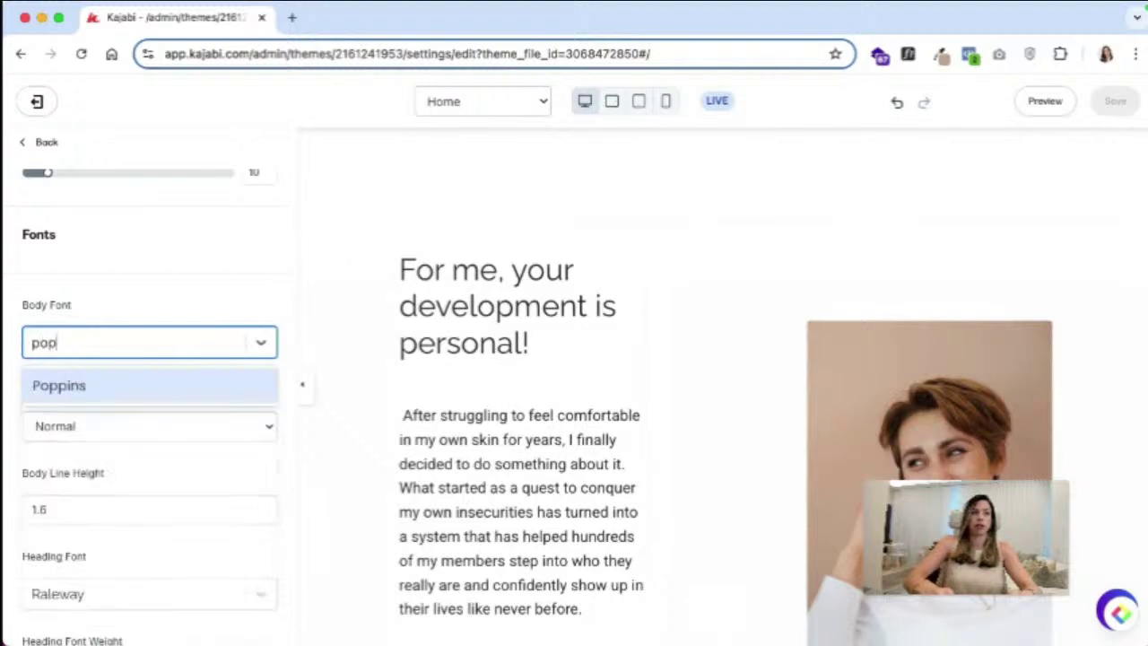
key(Return)
Step: Set the heading font to Playfair Display and save the font changes
scroll(149, 530, down, 1)
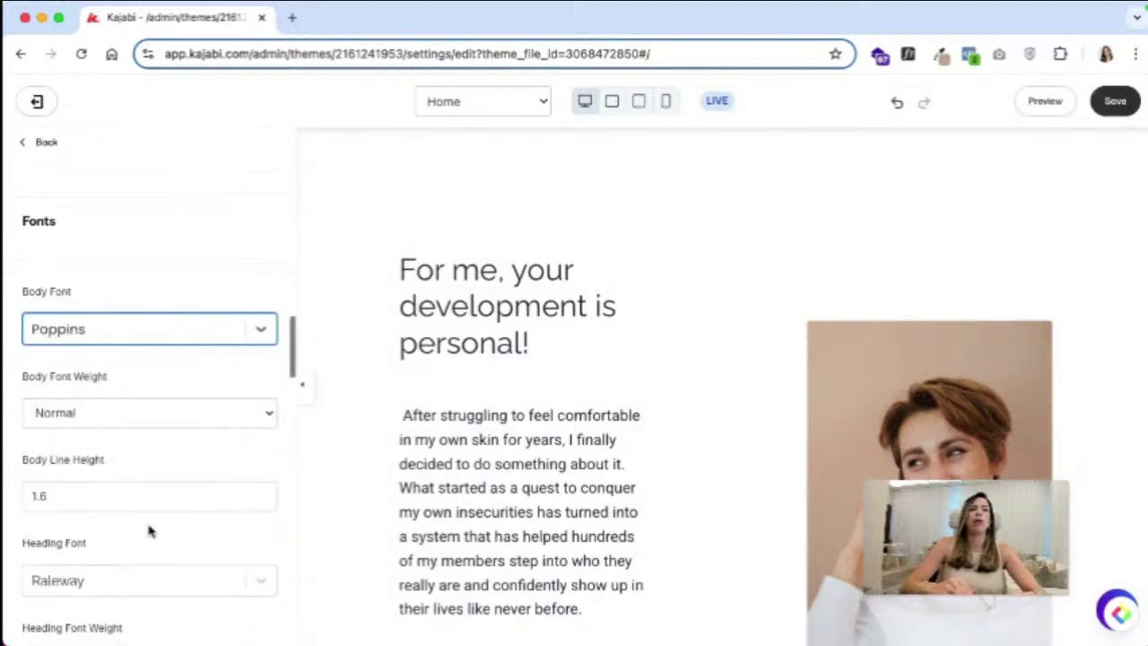
click(175, 574)
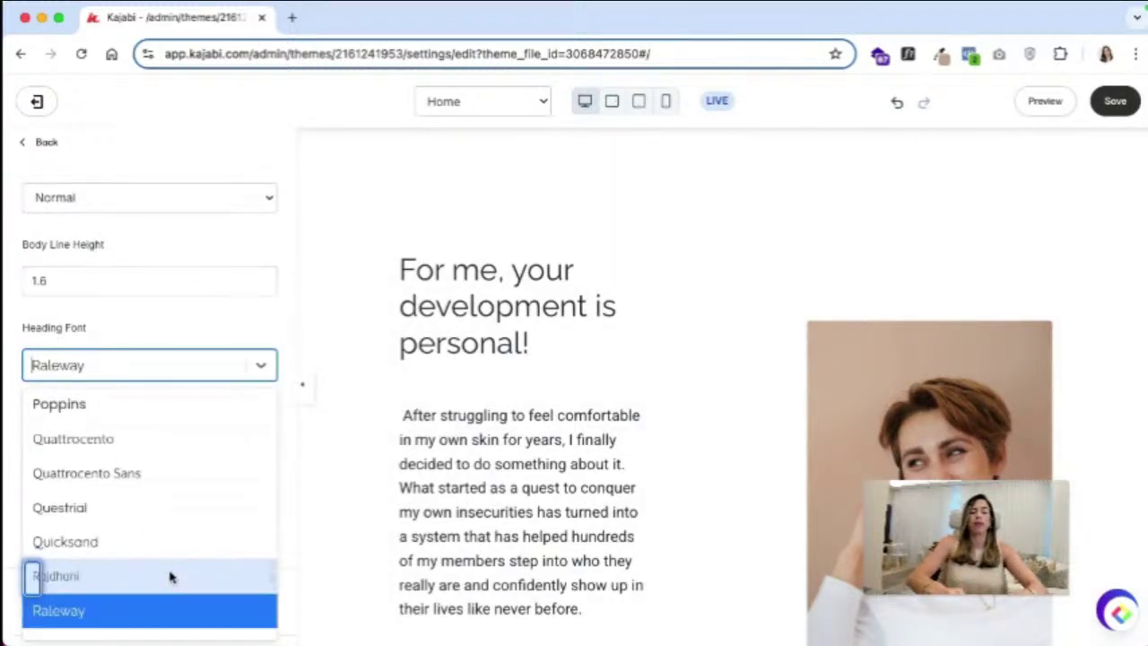
text(playf)
click(178, 410)
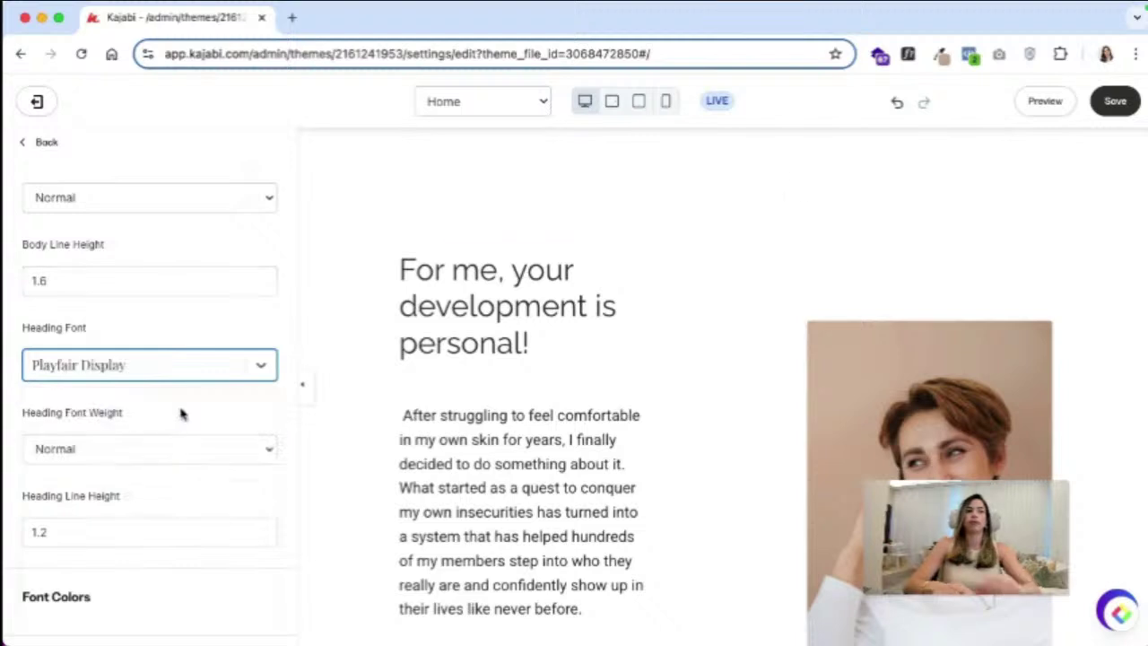
click(1104, 105)
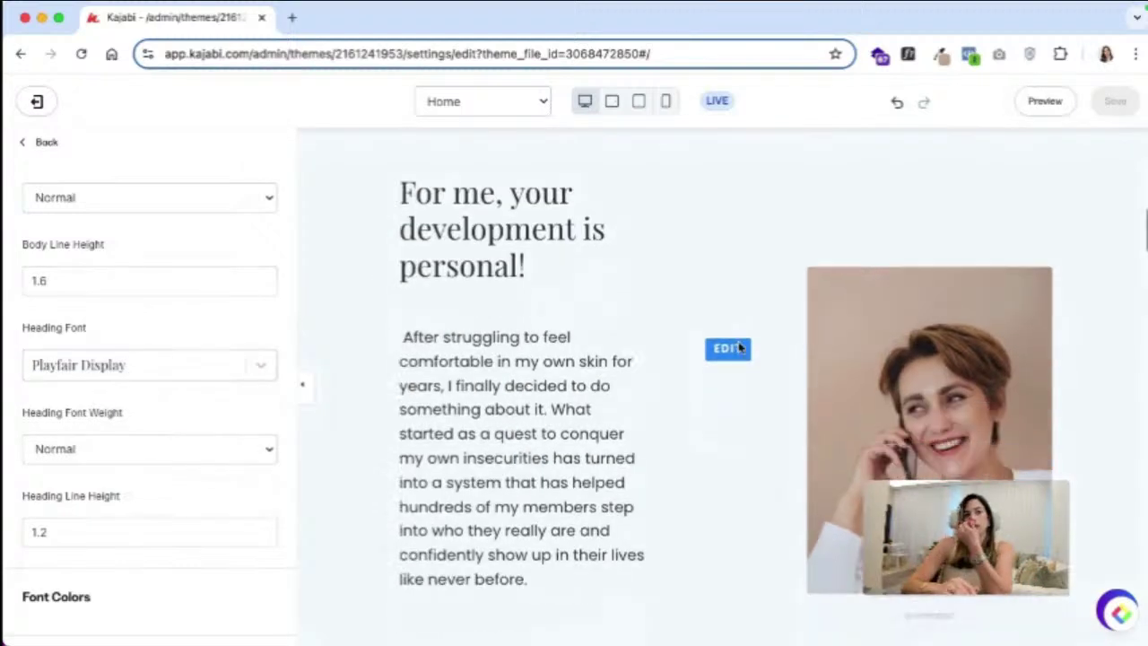
Step: Check the new fonts on the home page and change the body font to Nunito
scroll(739, 348, down, 1)
scroll(130, 254, up, 2)
click(119, 201)
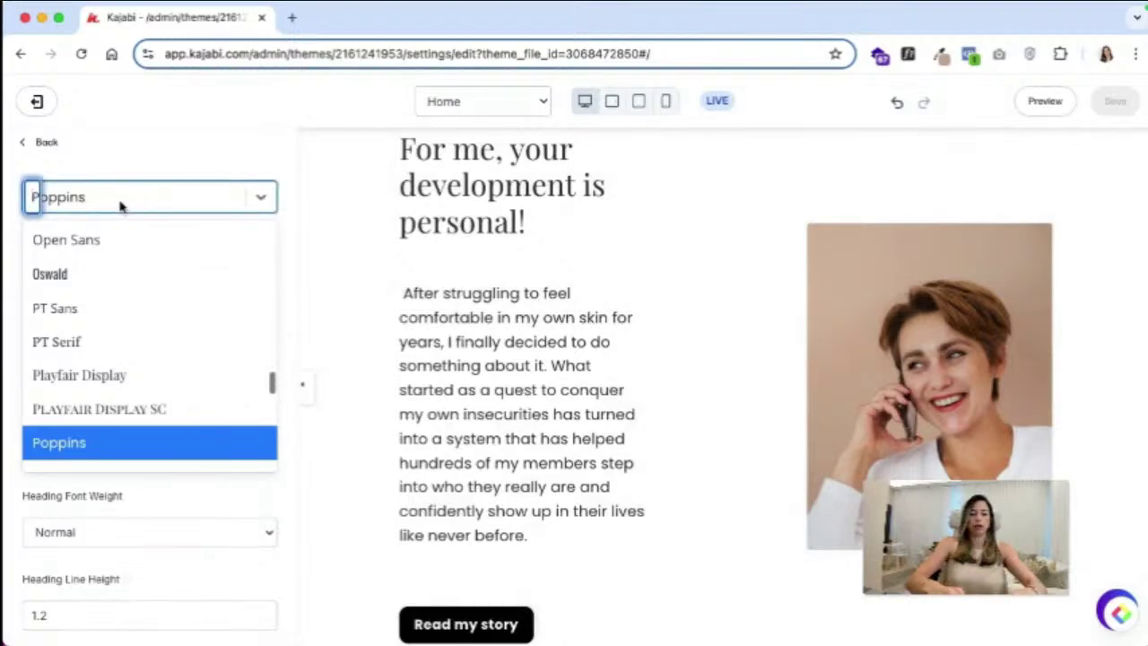
text(Nun)
click(146, 237)
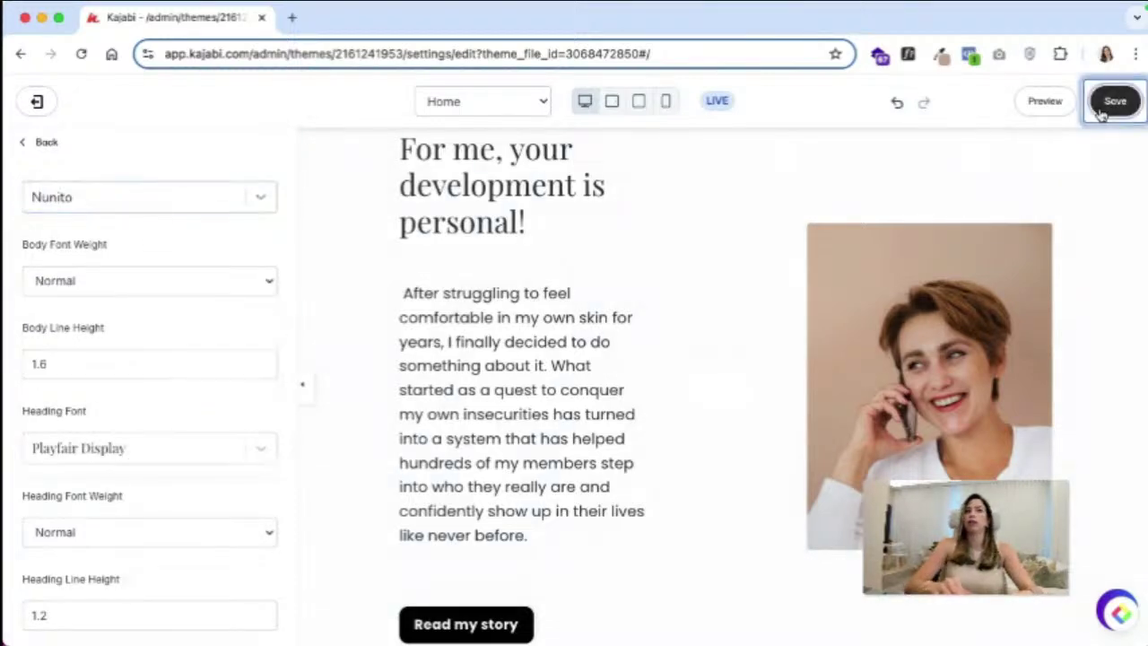
Step: Save the Nunito body font, check it on the home page, and undo the body font change
click(1108, 103)
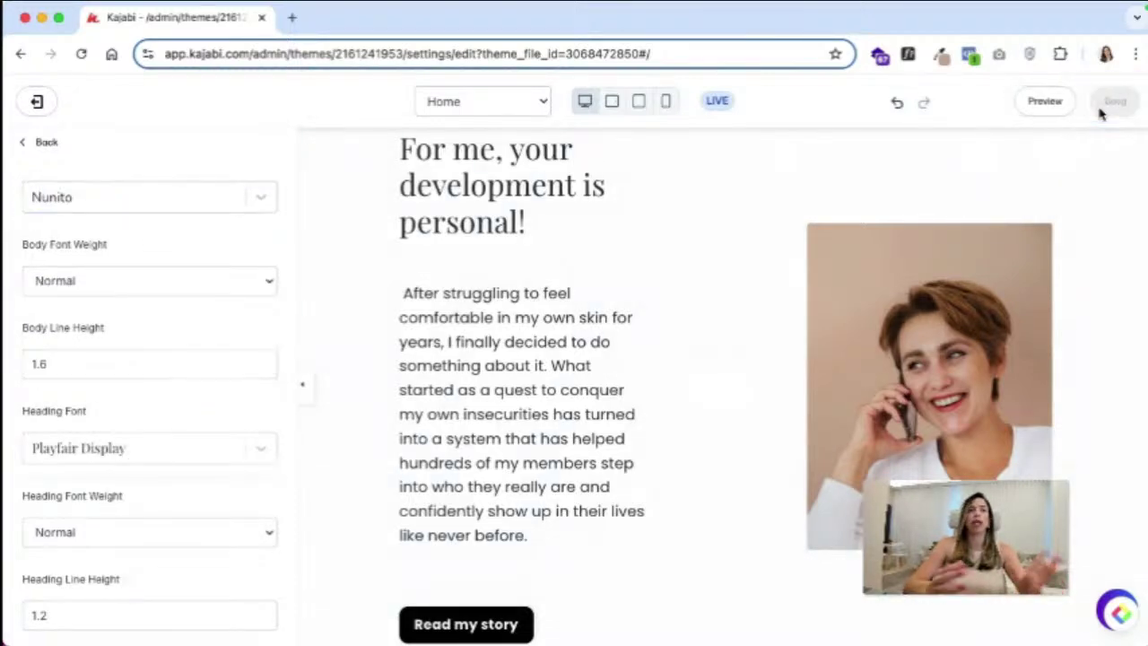
scroll(968, 209, down, 5)
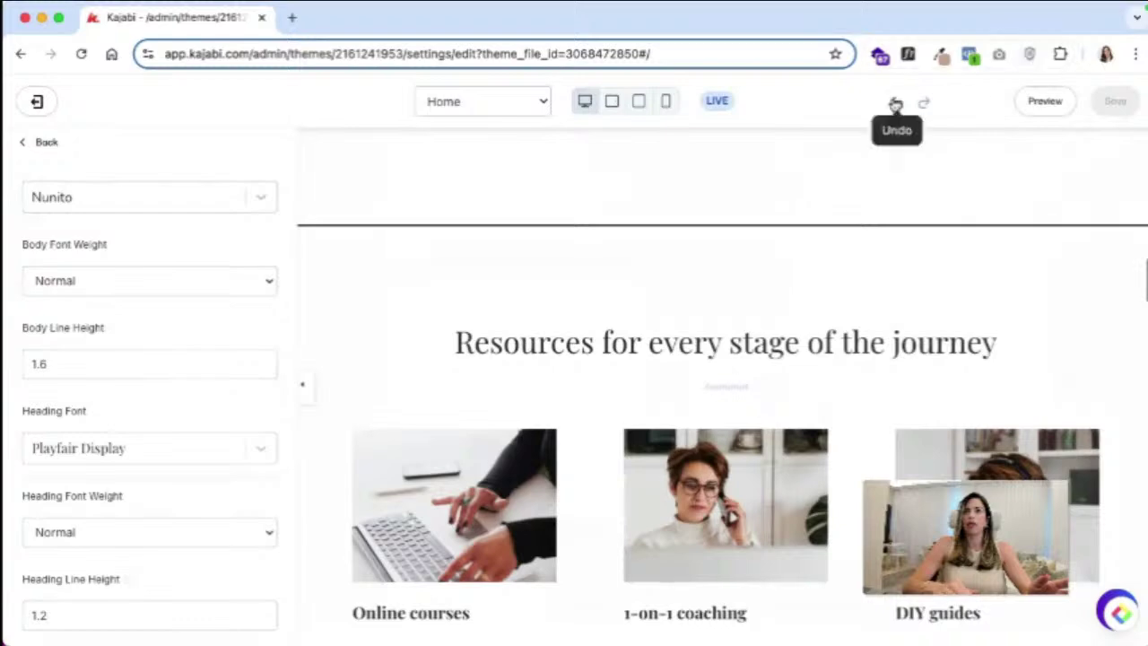
click(895, 102)
Step: Copy the hex code #c9ad9a from the colour picker extension, apply it as the heading font color, and save
scroll(227, 338, down, 5)
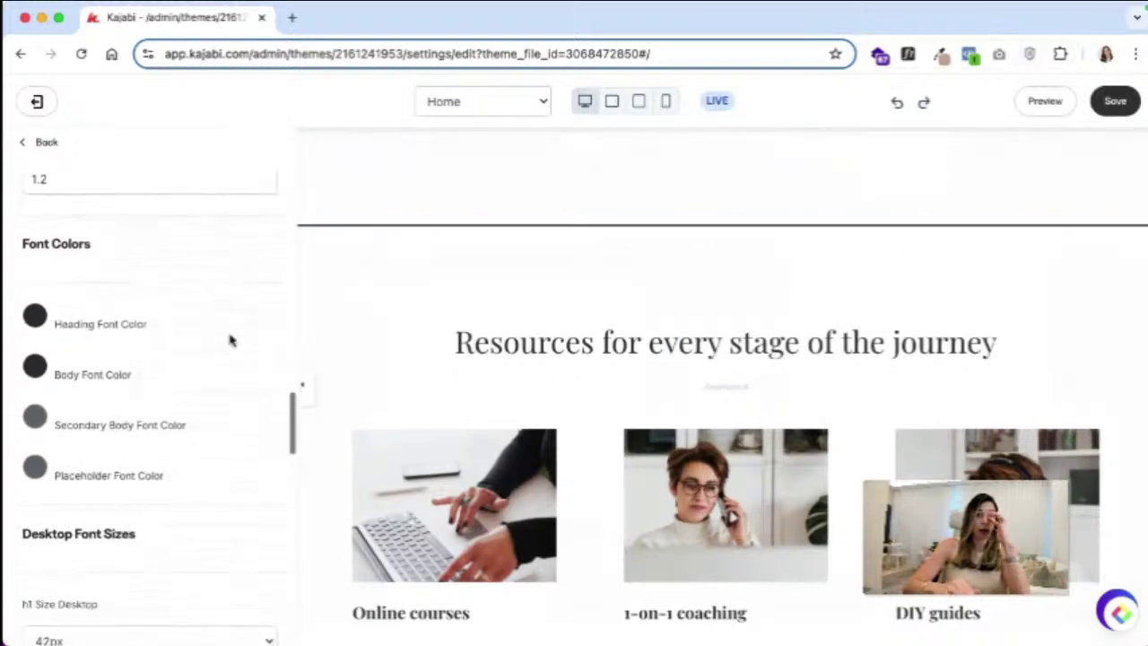
scroll(504, 386, down, 1)
scroll(505, 385, up, 6)
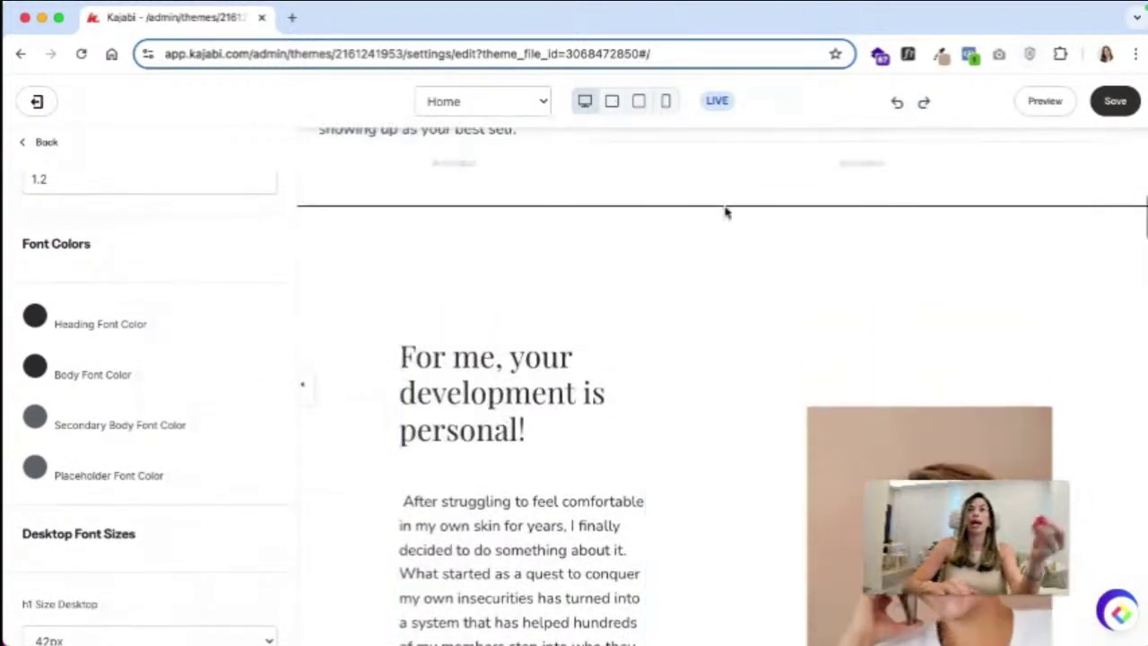
click(940, 57)
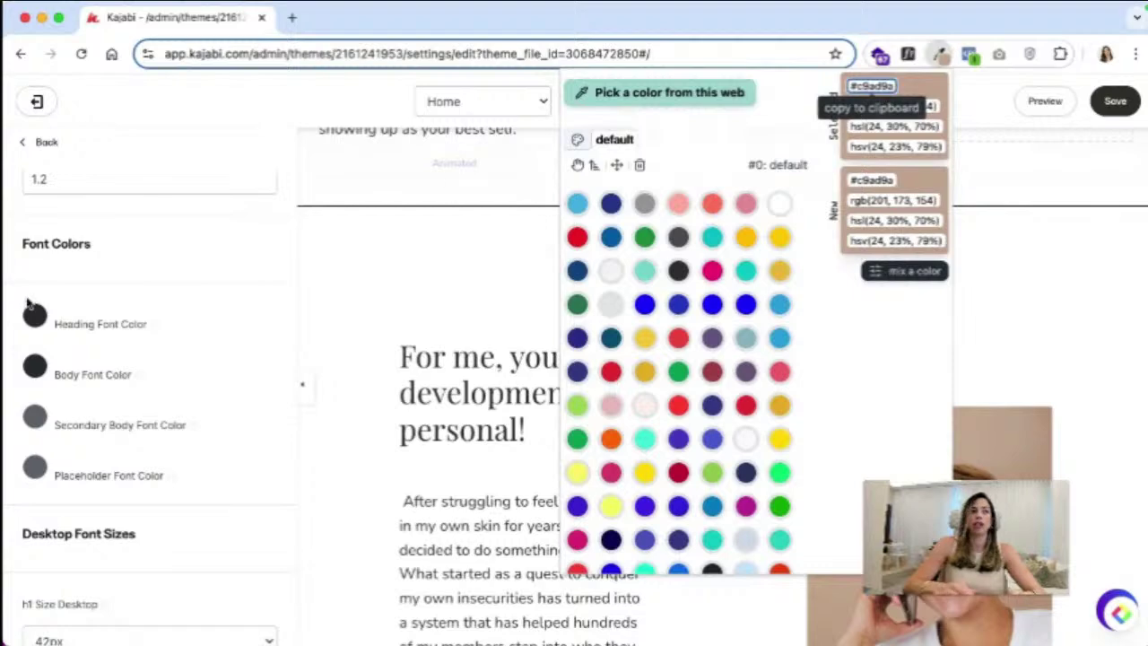
click(34, 317)
click(34, 318)
click(45, 503)
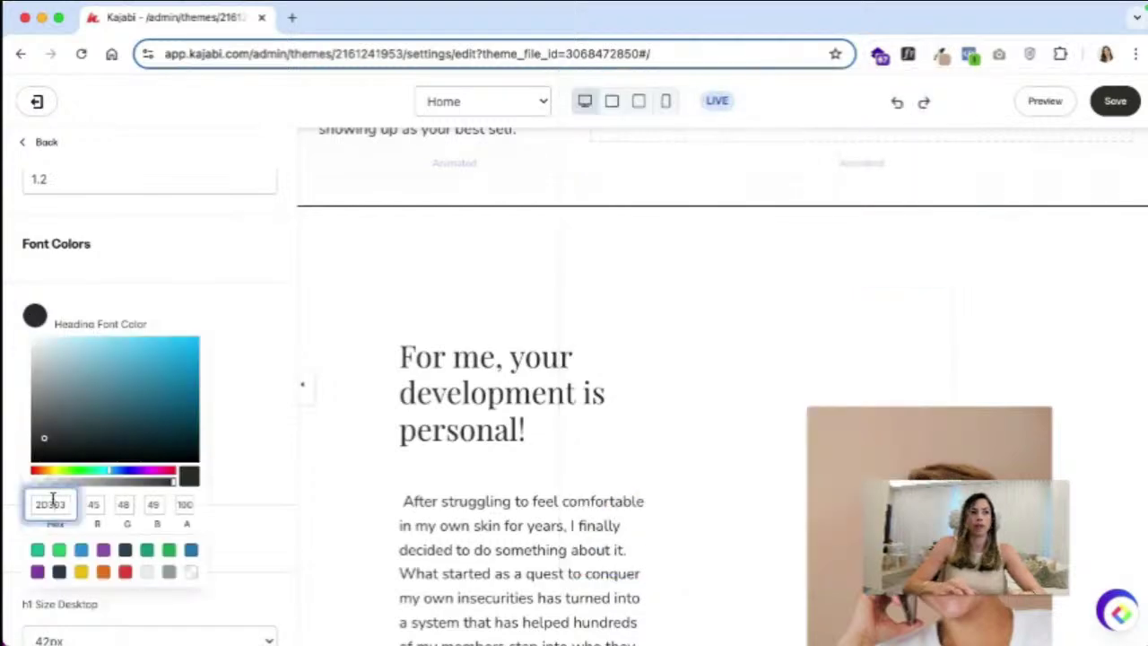
key(super+v)
click(239, 330)
click(1113, 106)
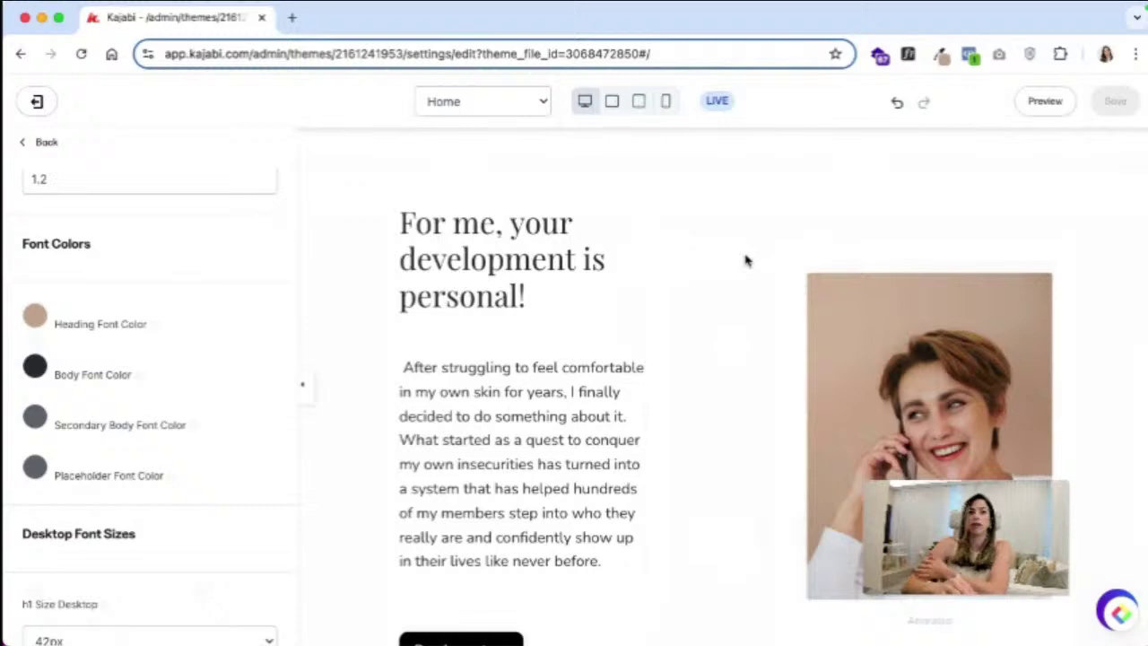
Step: Check the heading color on the home page, set the body font color to black, and save
scroll(525, 310, down, 2)
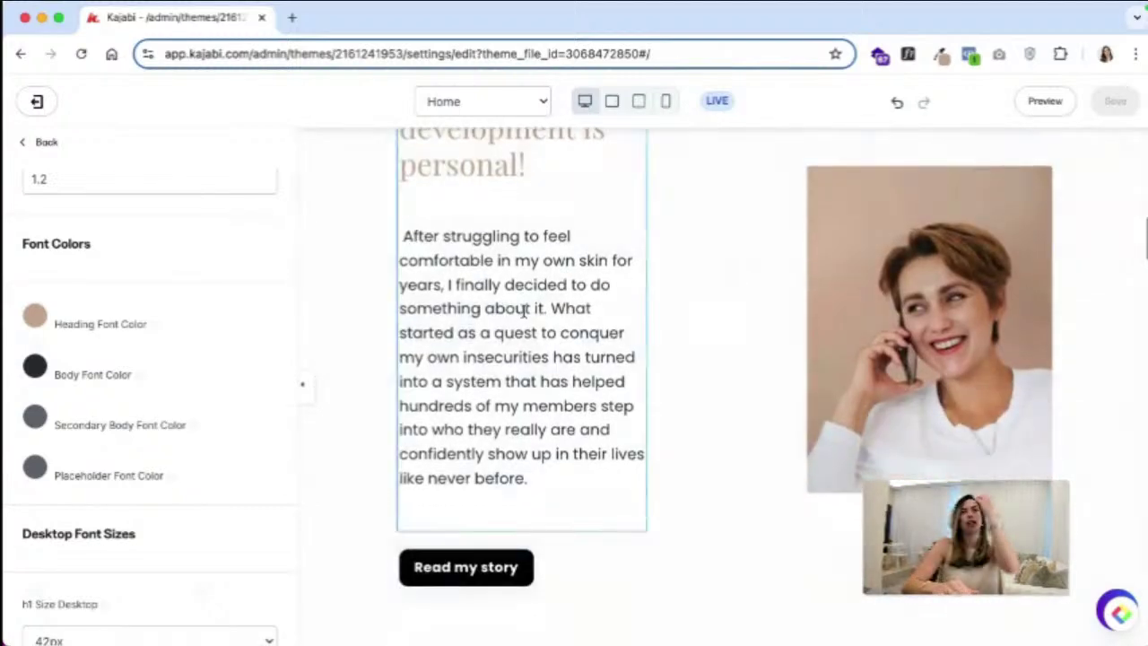
click(40, 365)
drag(78, 448, 32, 511)
click(1109, 111)
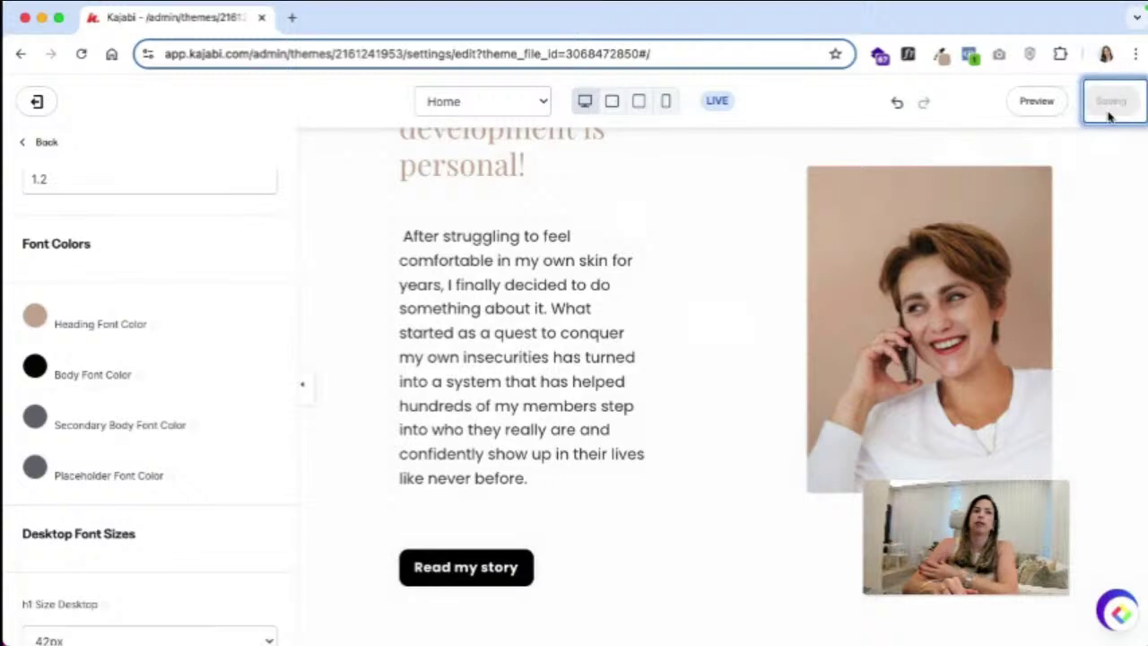
Step: Set the secondary body font color to a darker brown shade starting from c9ad9a, and save
click(34, 417)
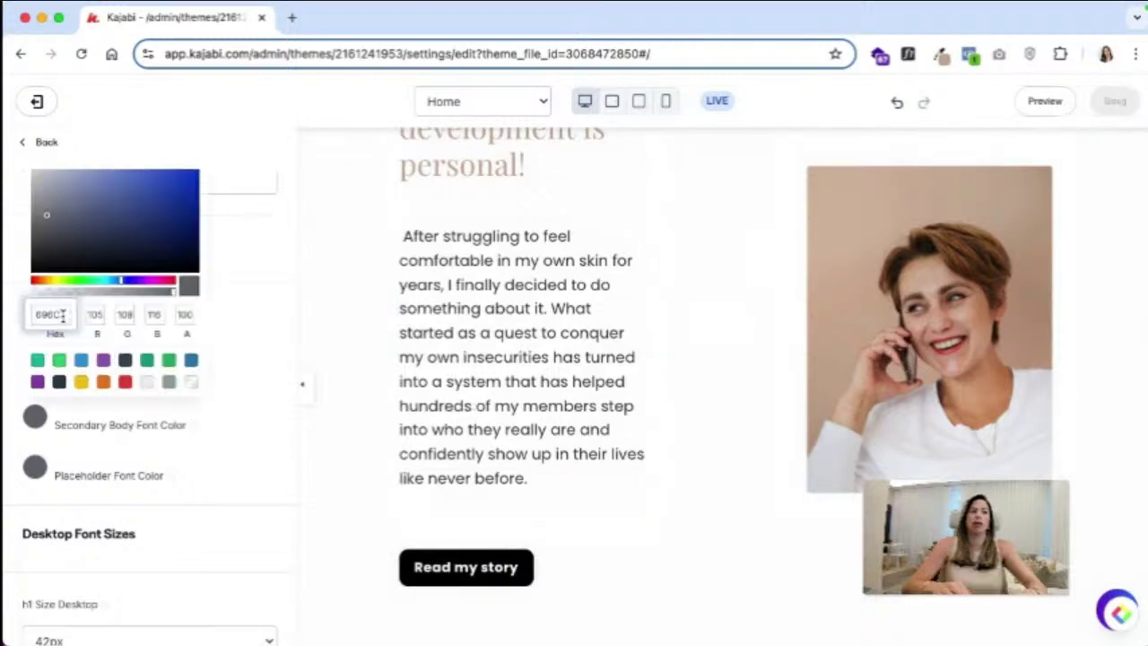
double_click(63, 315)
text(c9ad9a)
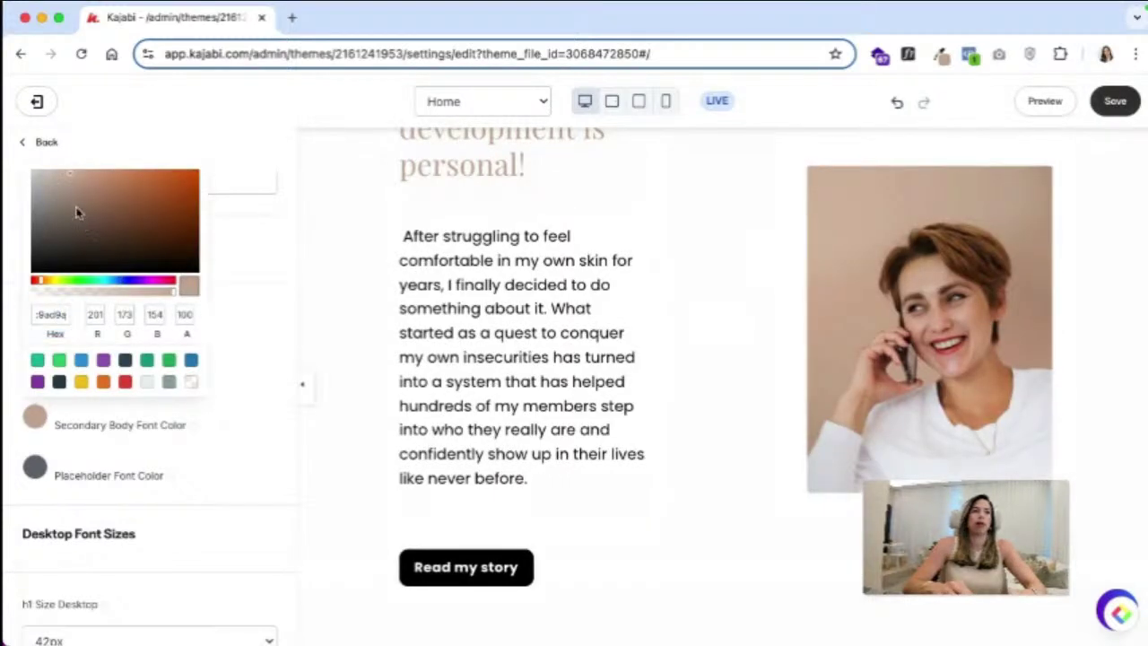
click(84, 210)
click(287, 337)
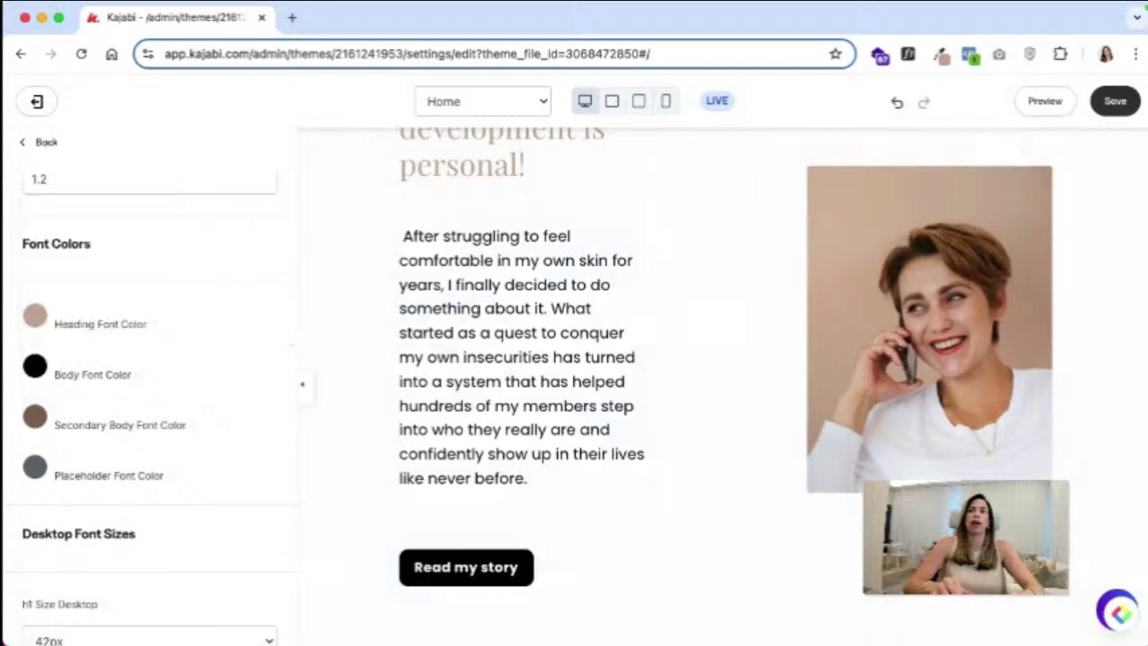
click(1114, 101)
Step: Look through the theme's desktop and mobile font size settings and exit the theme editor
scroll(157, 446, down, 2)
scroll(157, 446, down, 10)
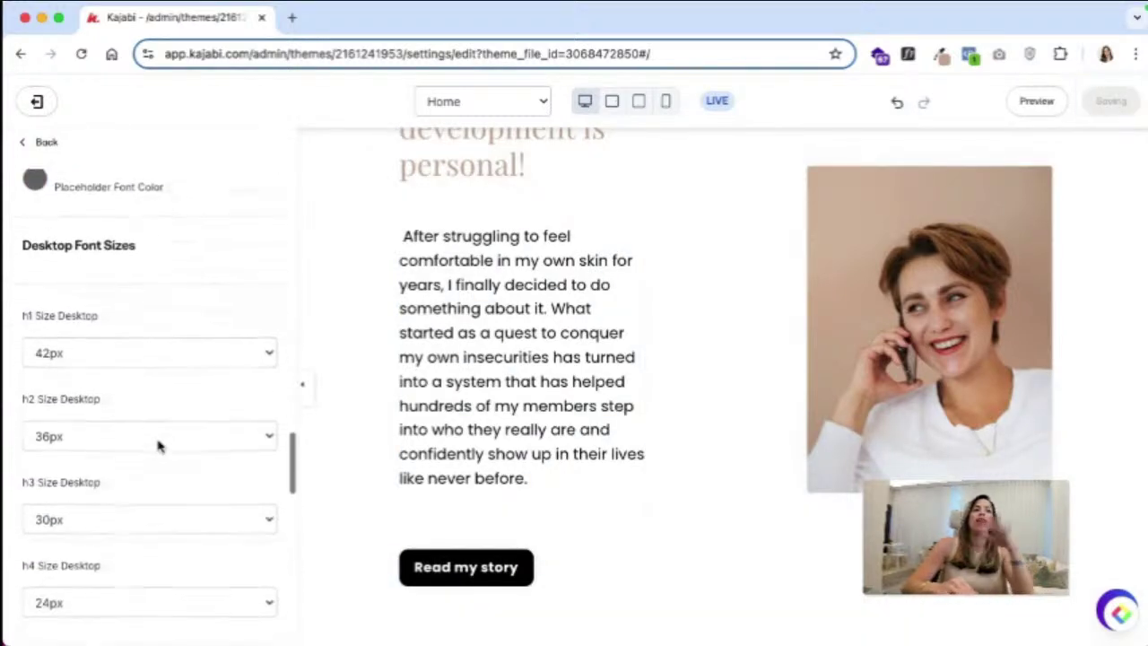
scroll(157, 446, down, 10)
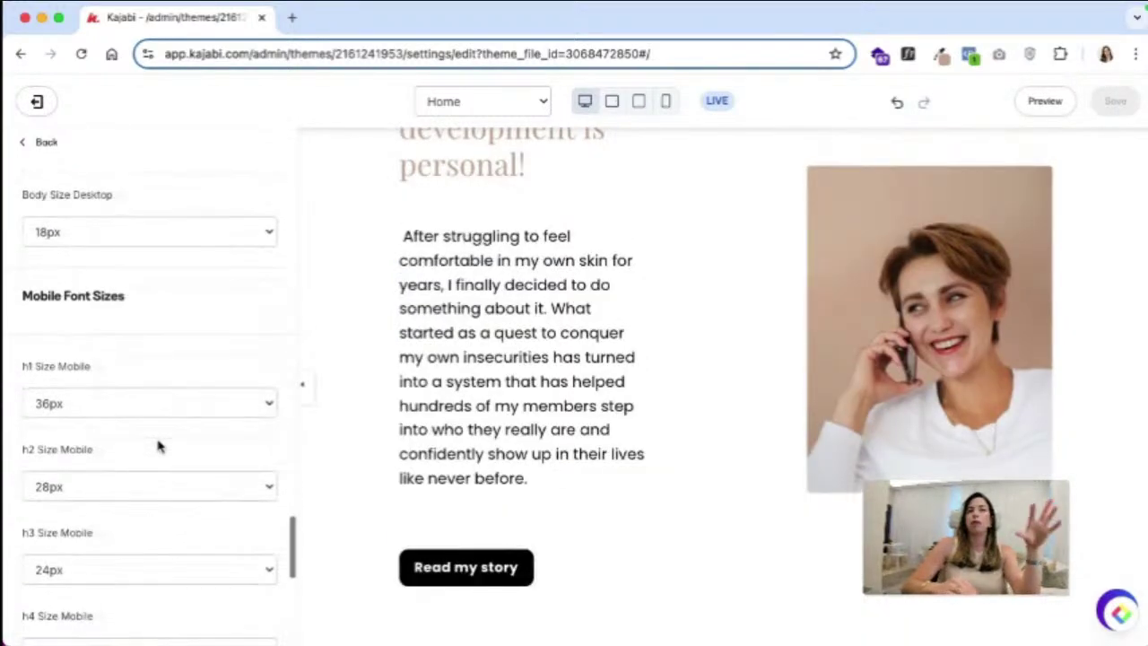
click(41, 112)
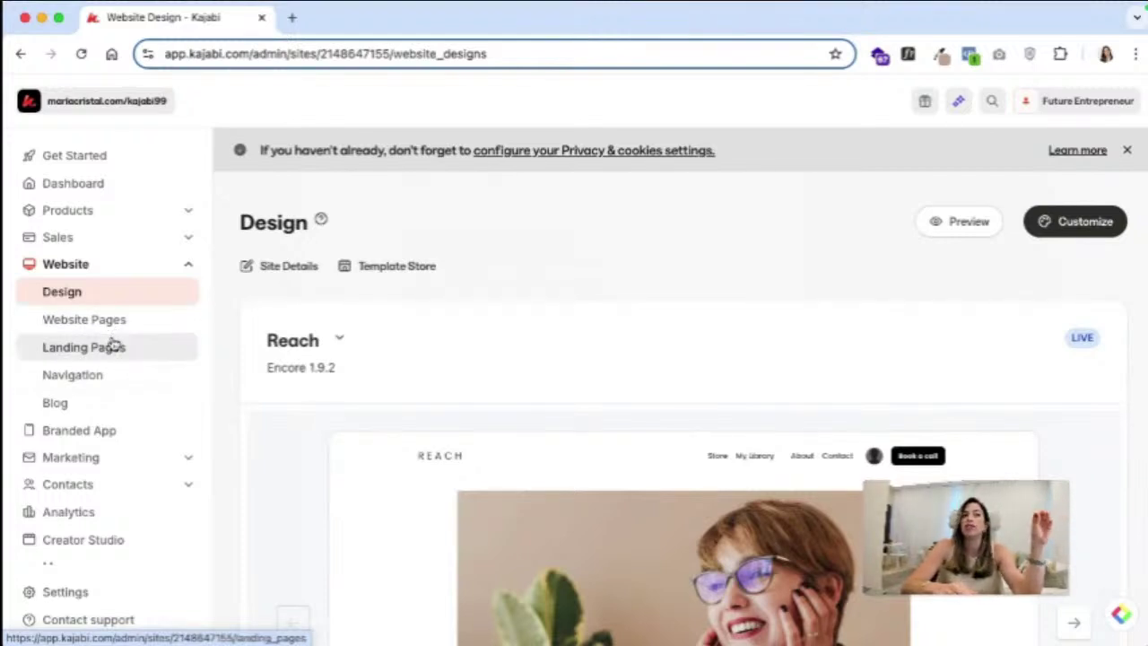
Step: View the site's landing pages and examine the full list of website pages from Home to 404
click(114, 346)
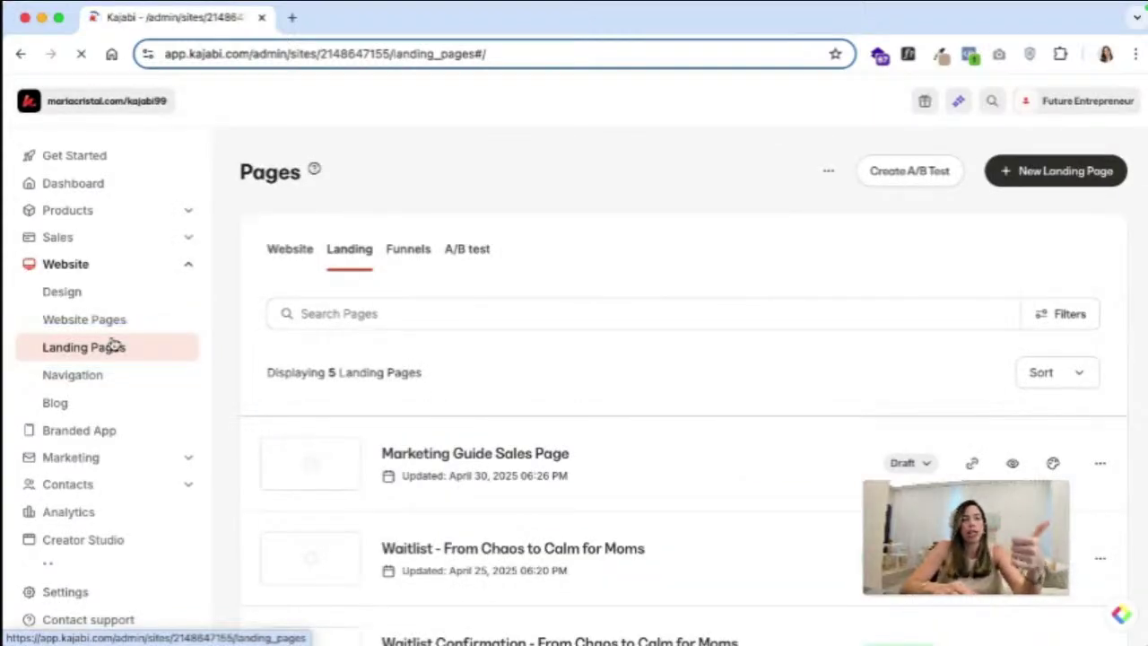
click(106, 329)
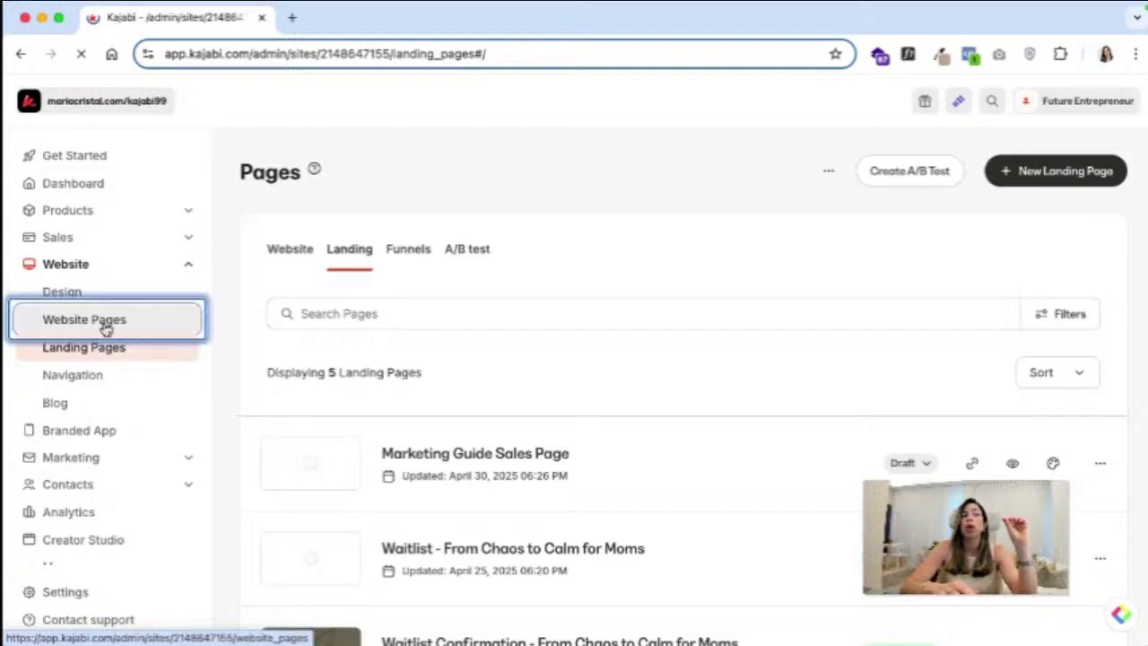
scroll(688, 479, down, 2)
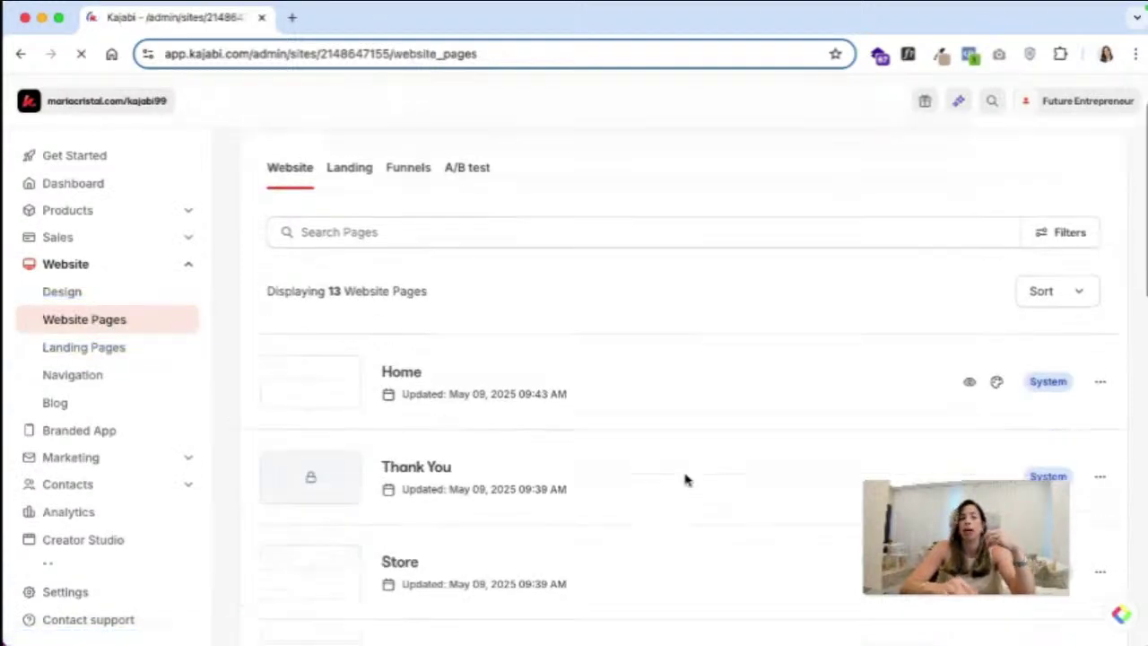
scroll(1051, 428, down, 1)
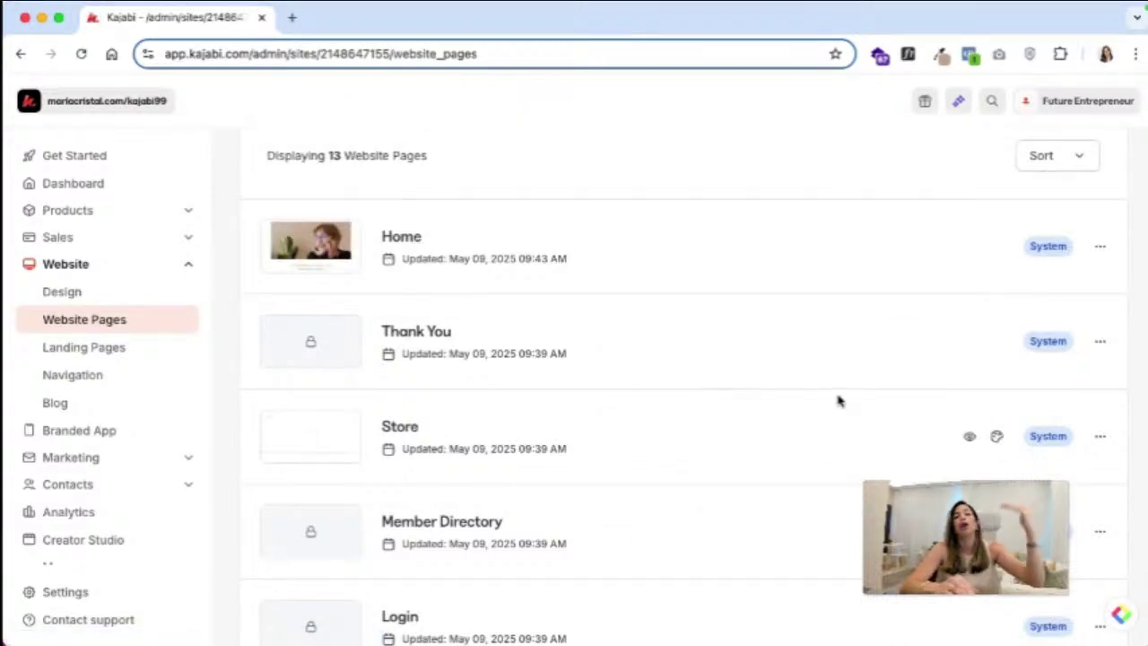
scroll(838, 401, down, 1)
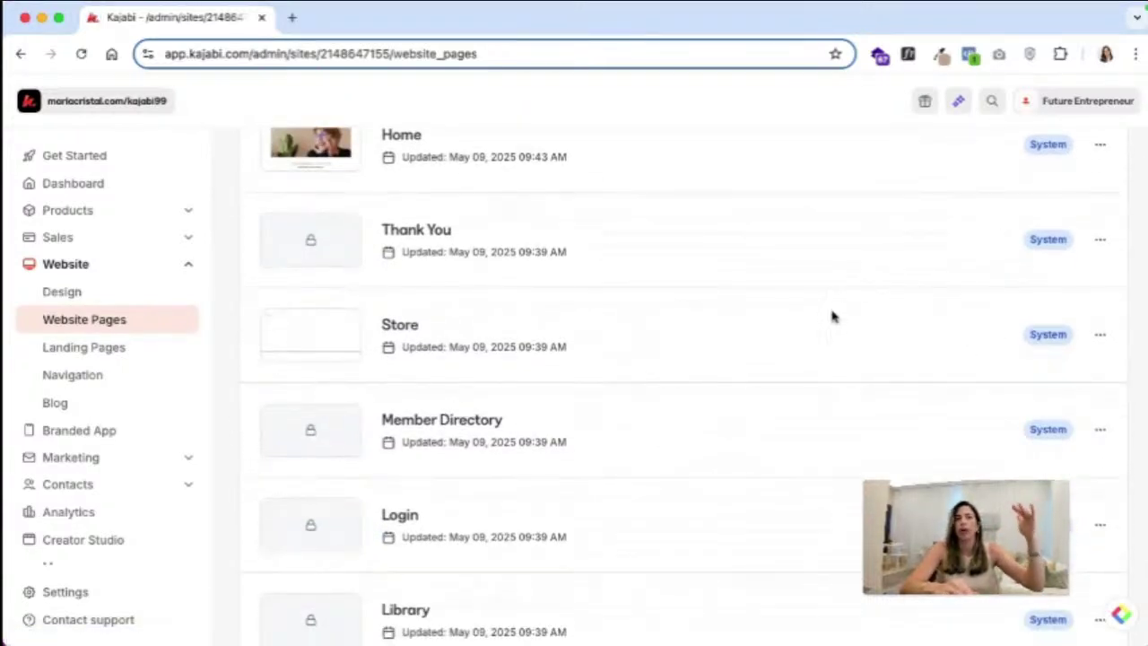
scroll(821, 366, down, 2)
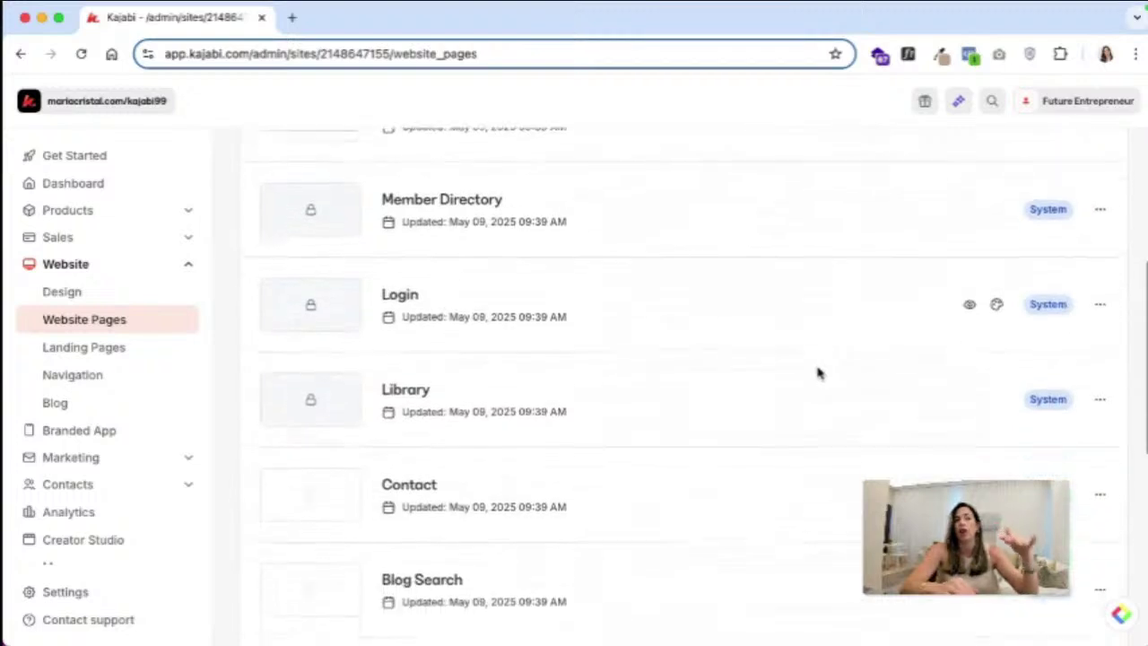
scroll(808, 430, down, 3)
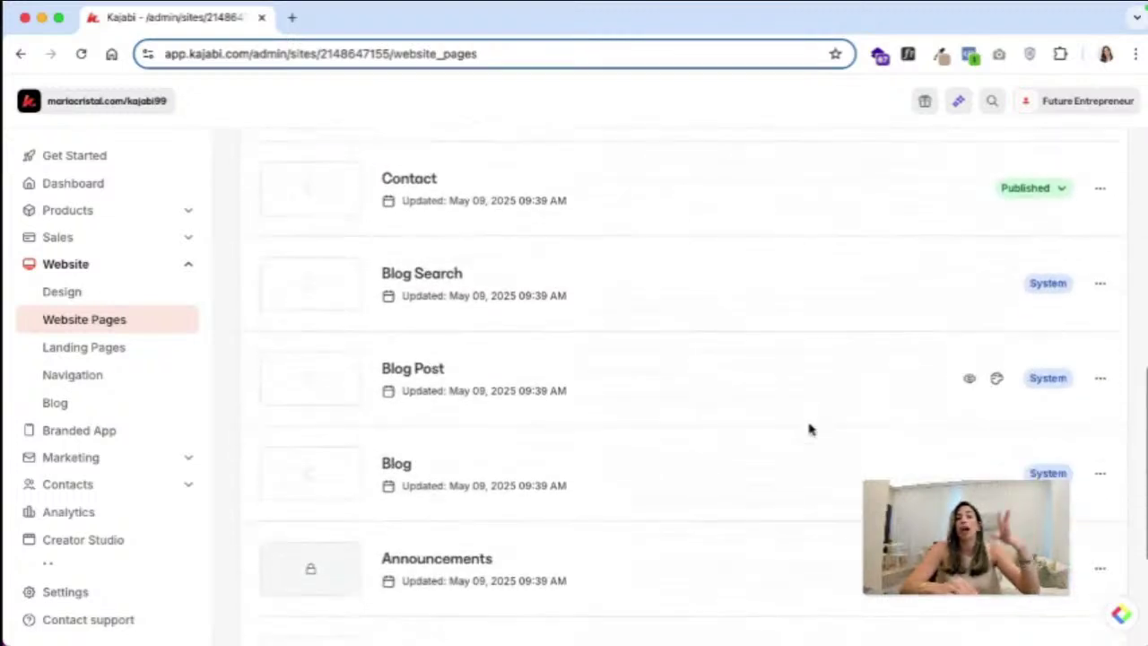
scroll(808, 430, down, 3)
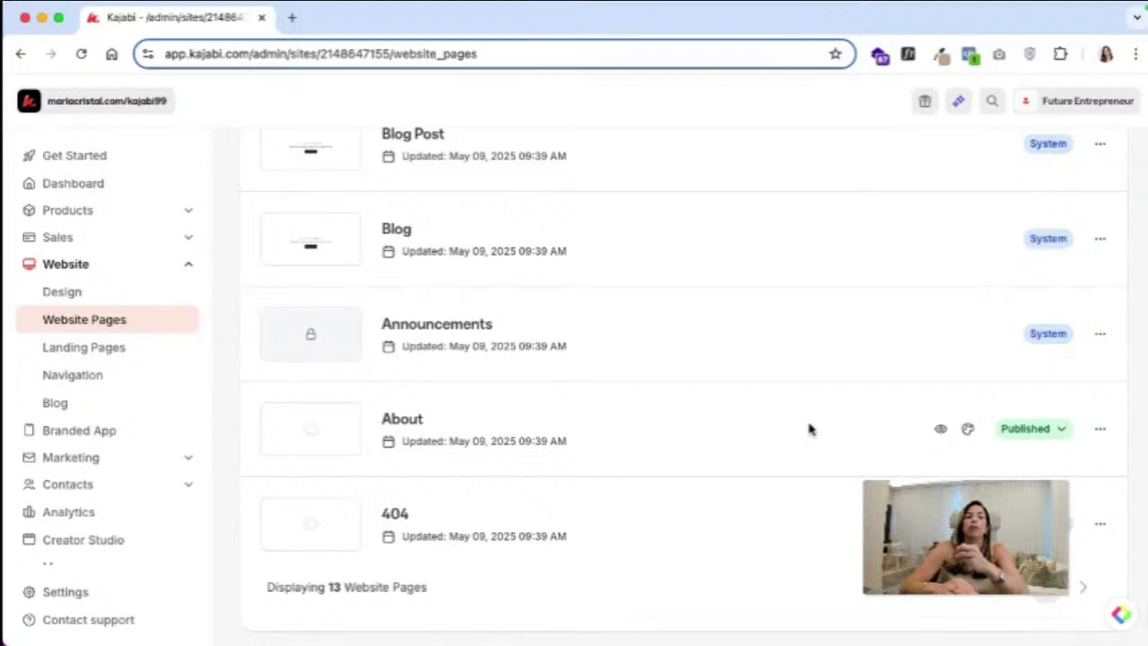
scroll(809, 429, up, 4)
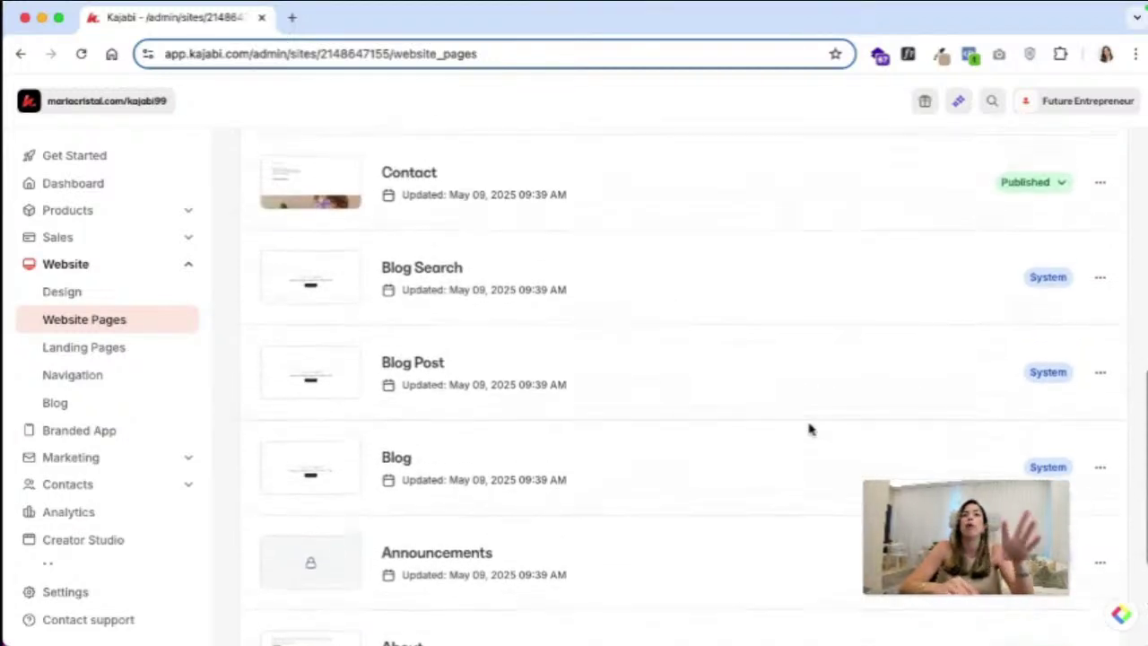
scroll(809, 430, up, 3)
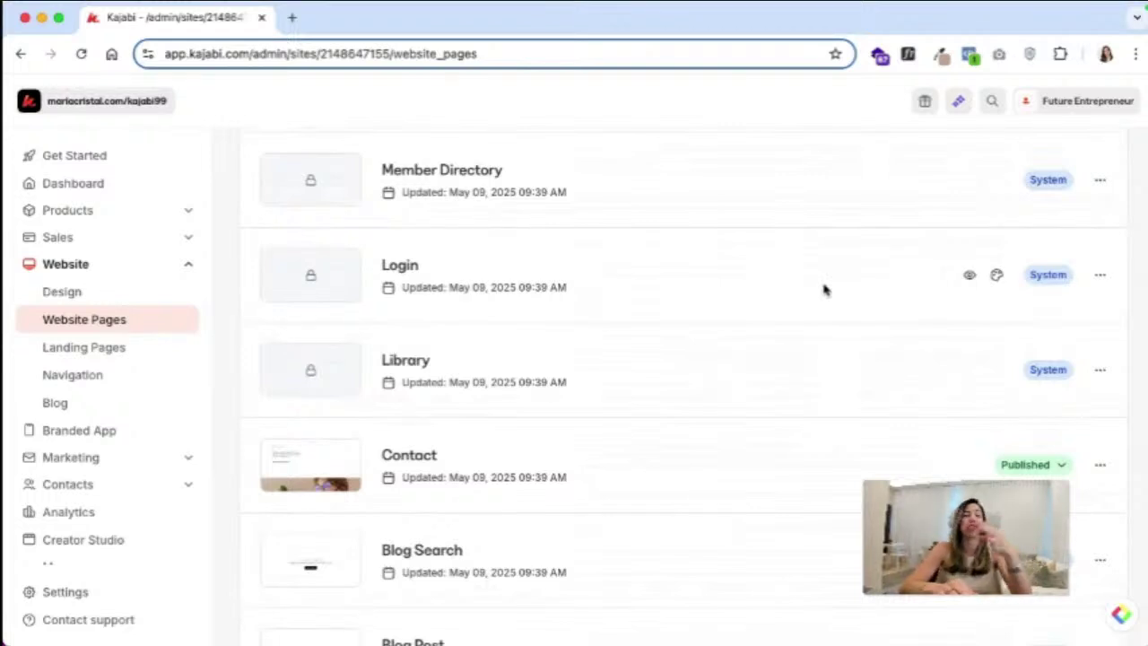
scroll(823, 289, up, 2)
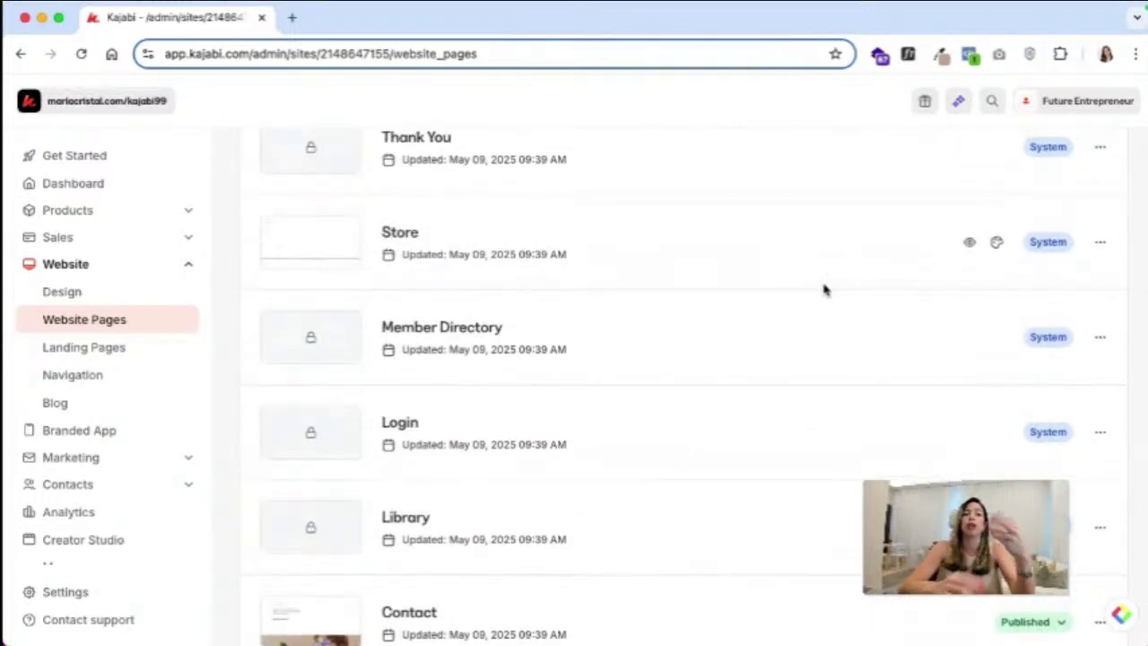
scroll(823, 289, up, 2)
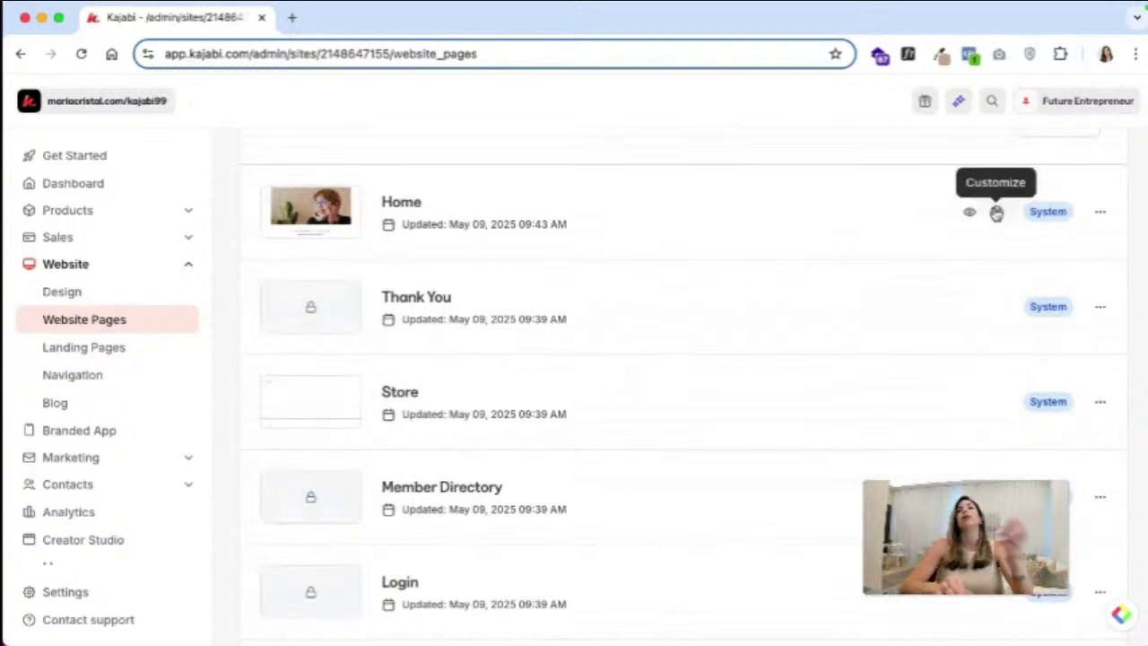
Step: Open the Home page for customization and view the list of pages available for editing, staying on Home
click(996, 213)
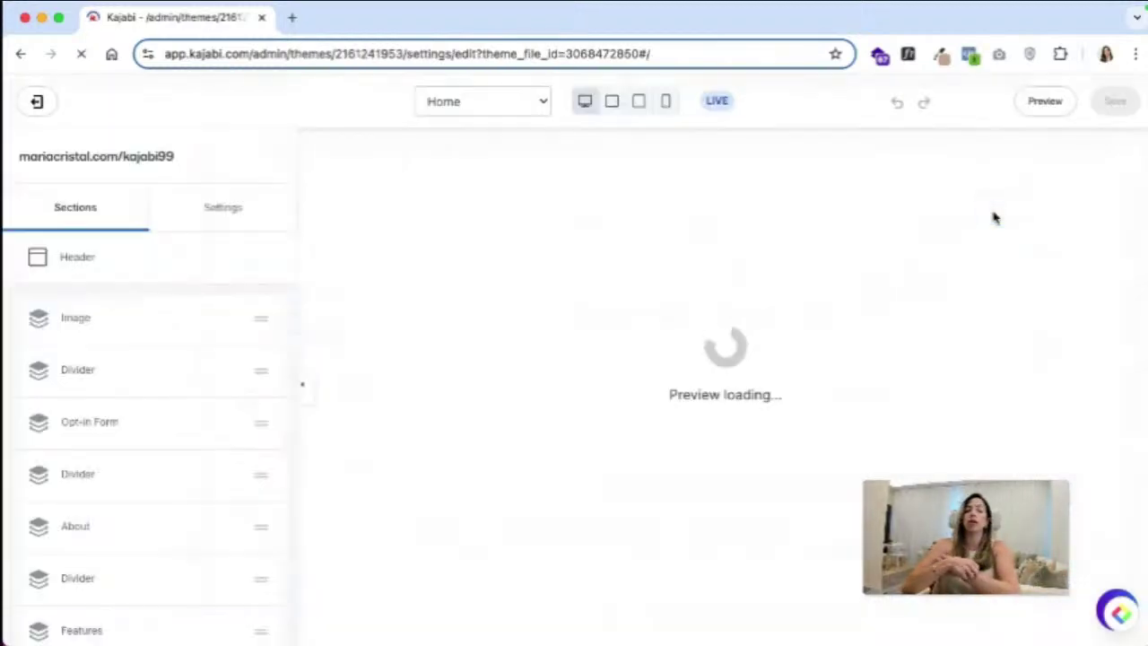
click(508, 103)
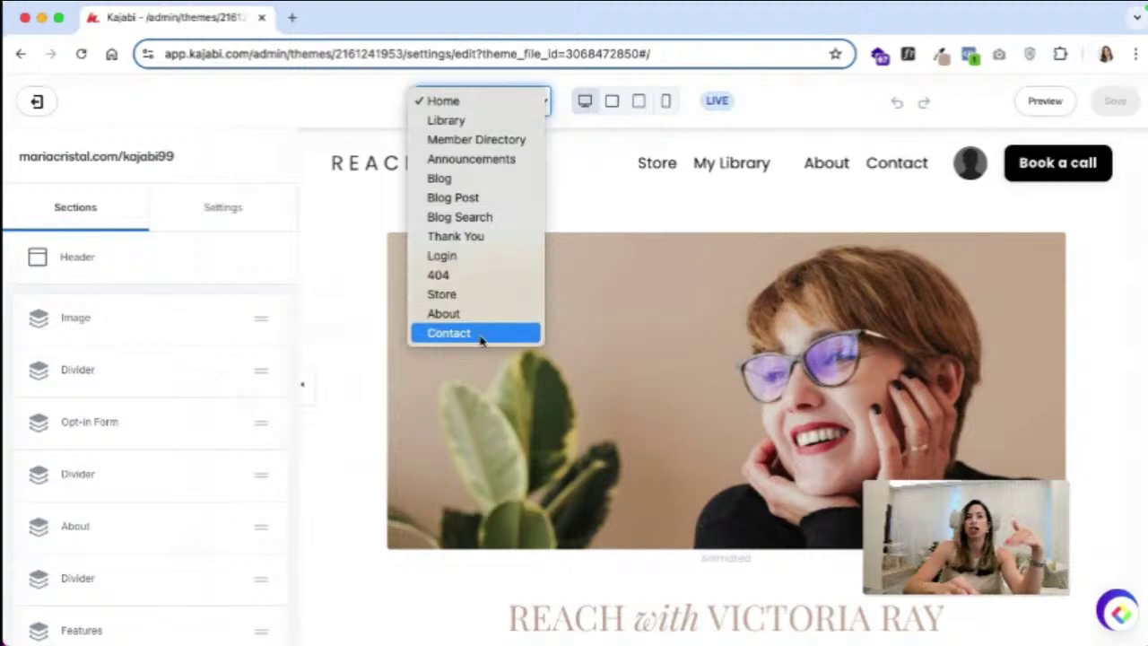
click(547, 101)
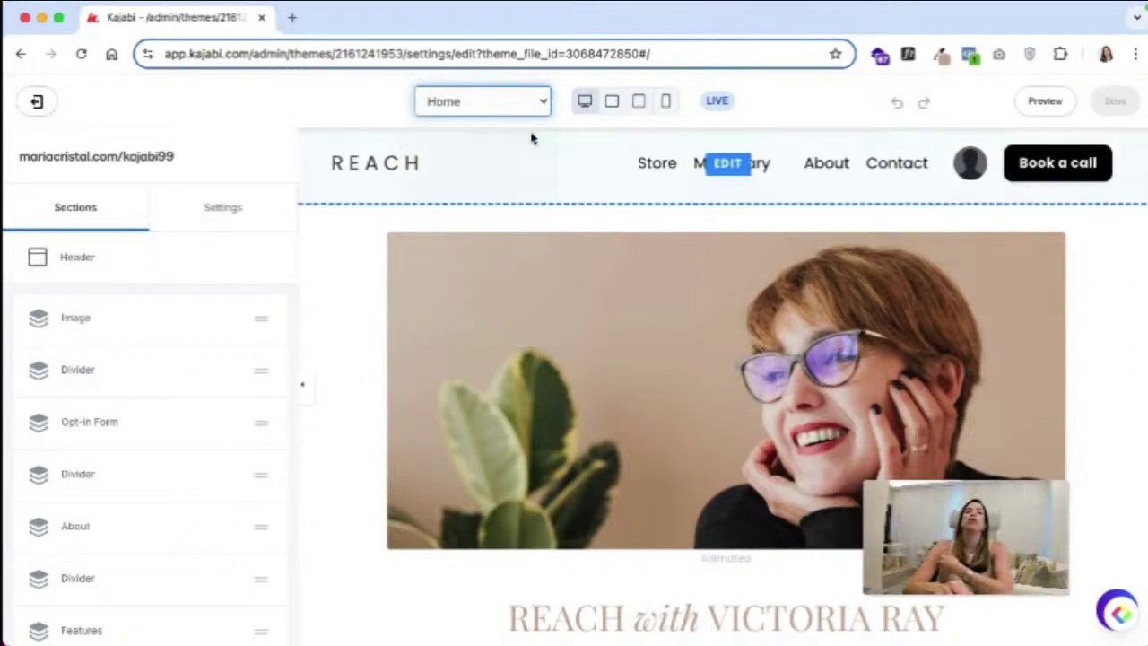
Step: Enable Show guides and Show grid in the Design Tools settings, save, and check the overlay on the home page
click(232, 219)
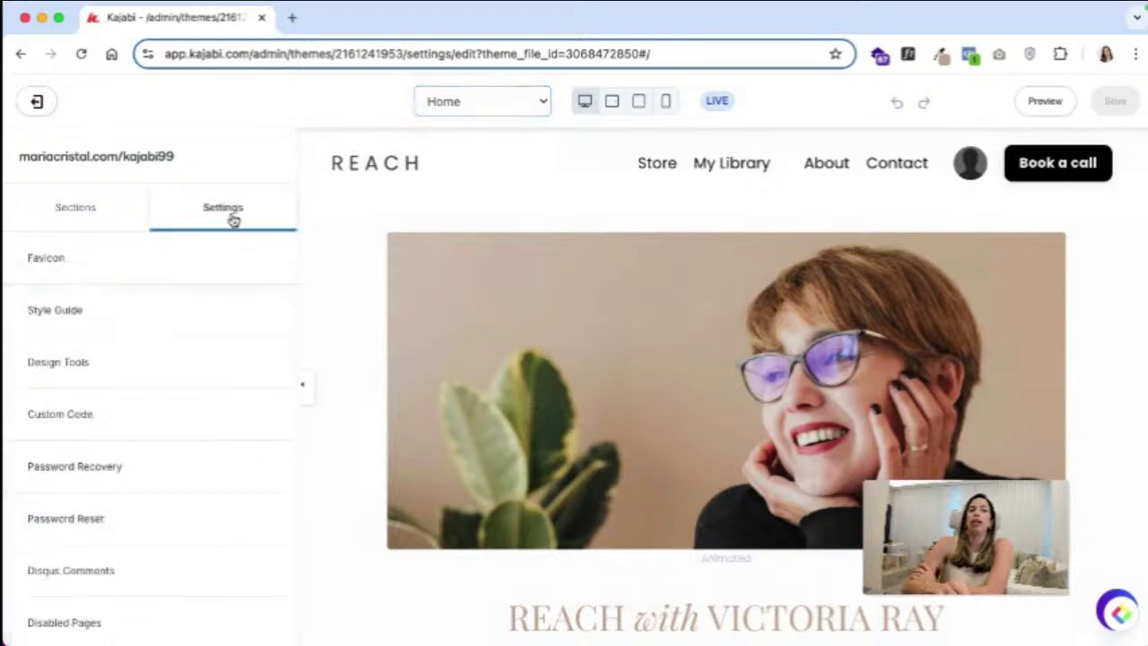
click(77, 363)
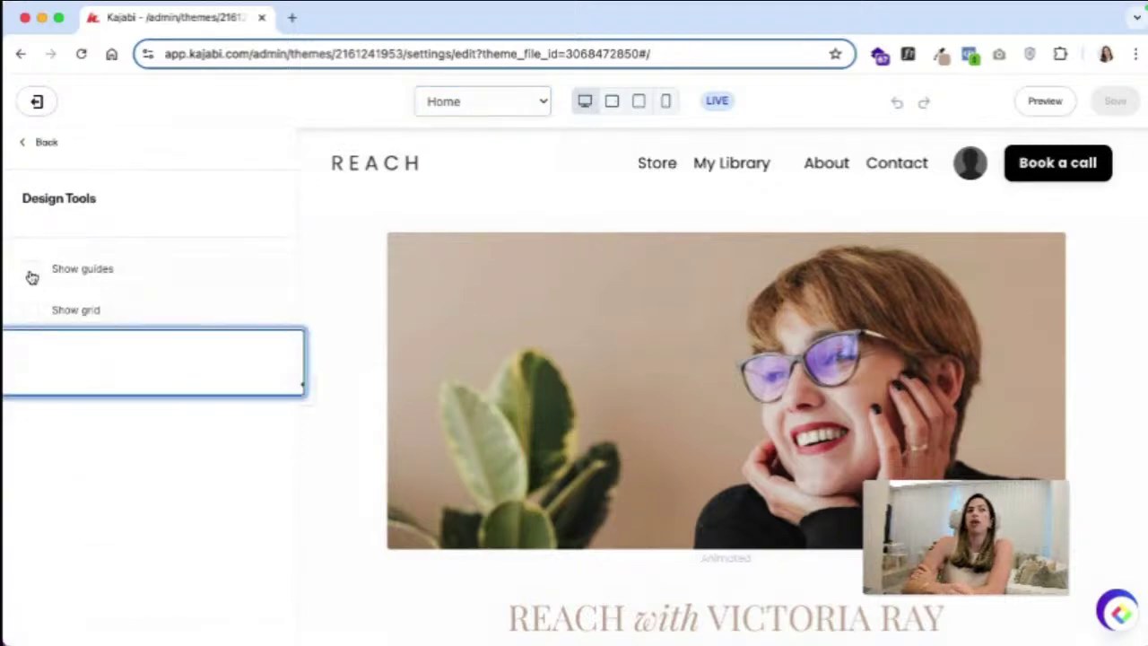
click(31, 269)
click(32, 310)
click(1126, 102)
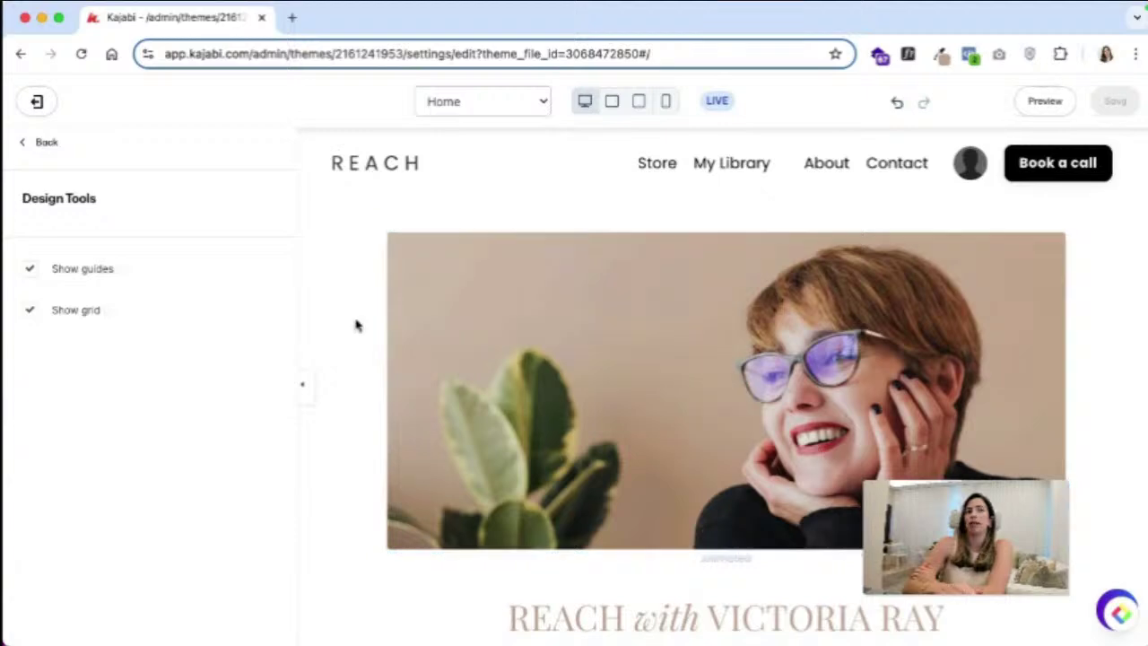
scroll(592, 320, down, 5)
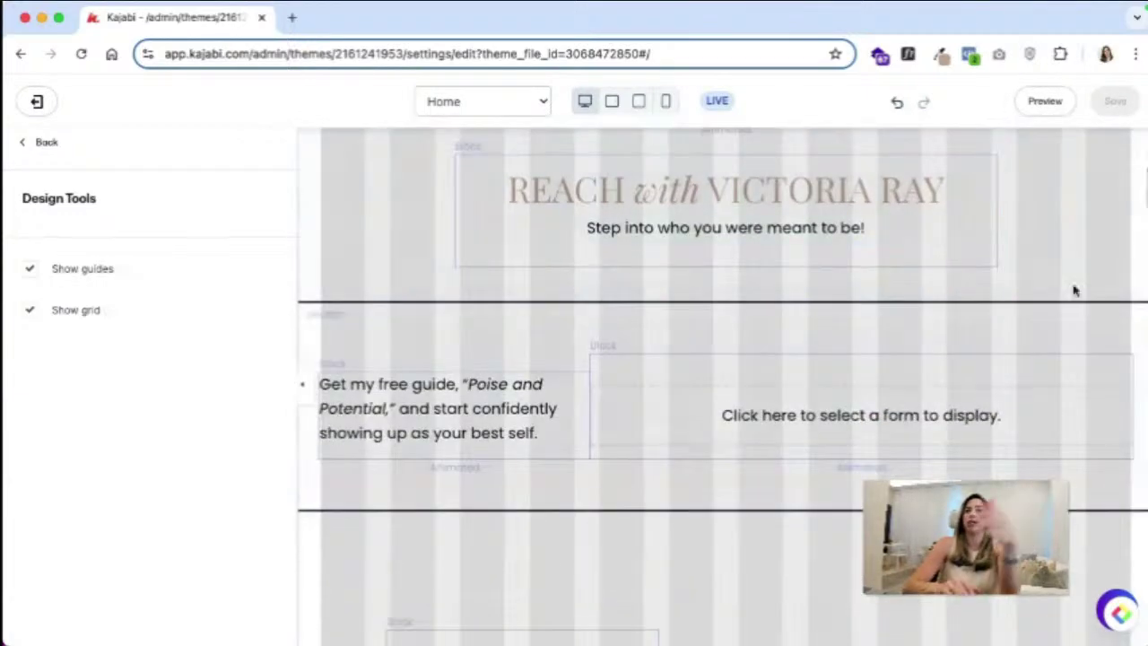
scroll(589, 274, up, 5)
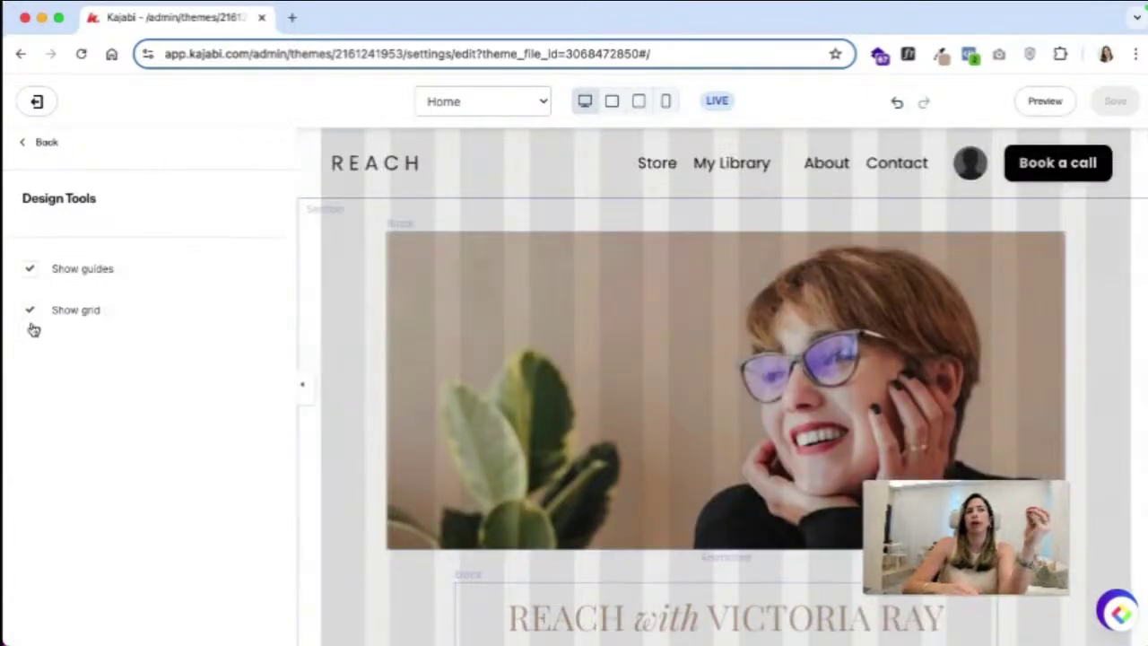
Step: Turn off Show grid in the Design Tools settings, save, and leave those settings
click(28, 312)
click(1096, 105)
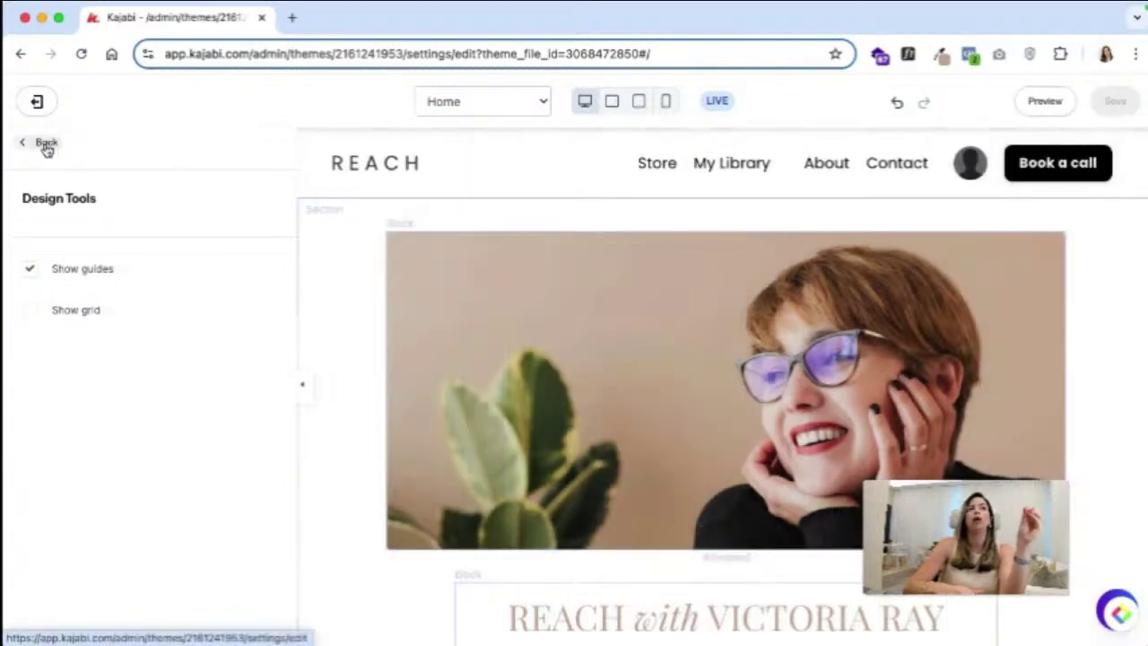
click(46, 145)
Step: Look through the Custom Code, Password Recovery and Password Reset settings without editing them
click(127, 432)
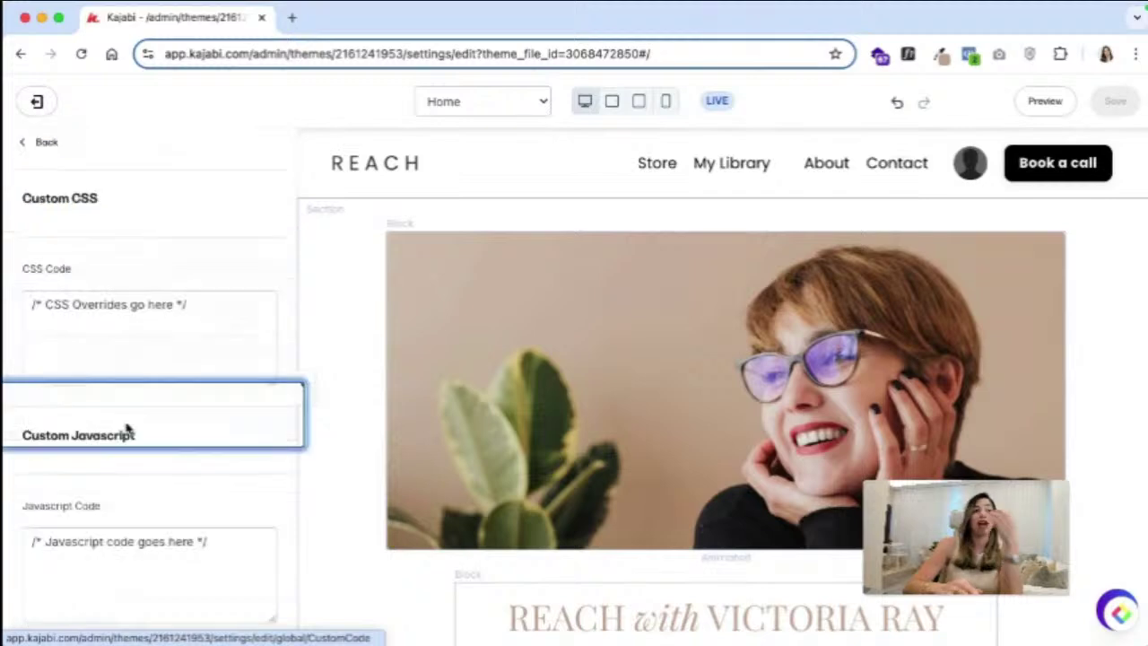
click(44, 141)
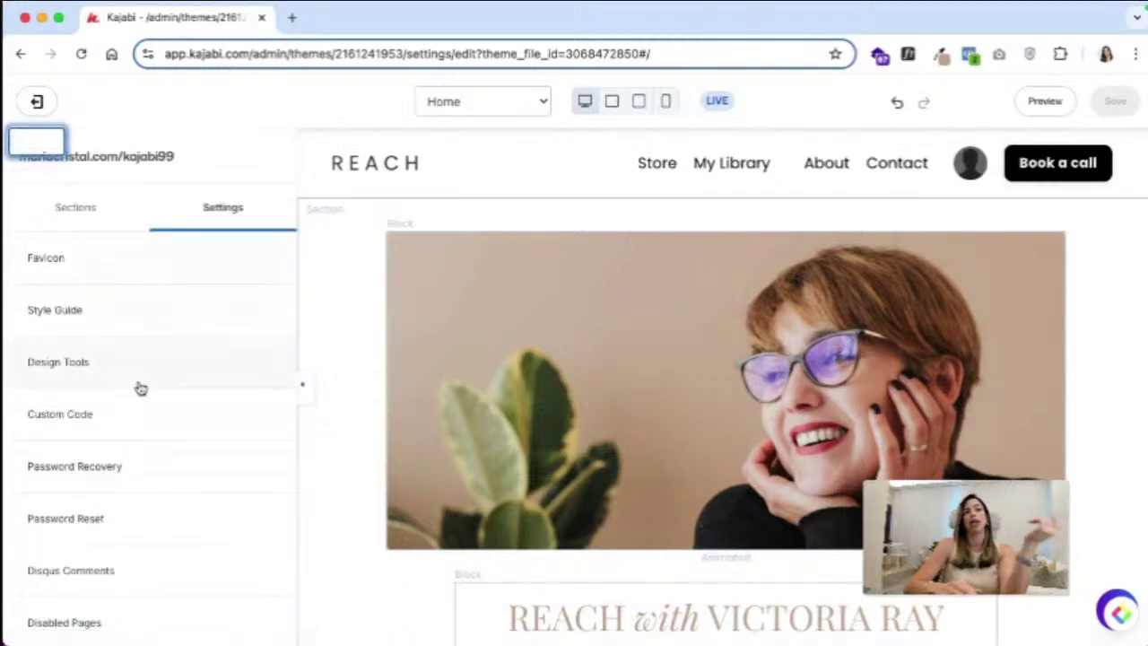
click(123, 466)
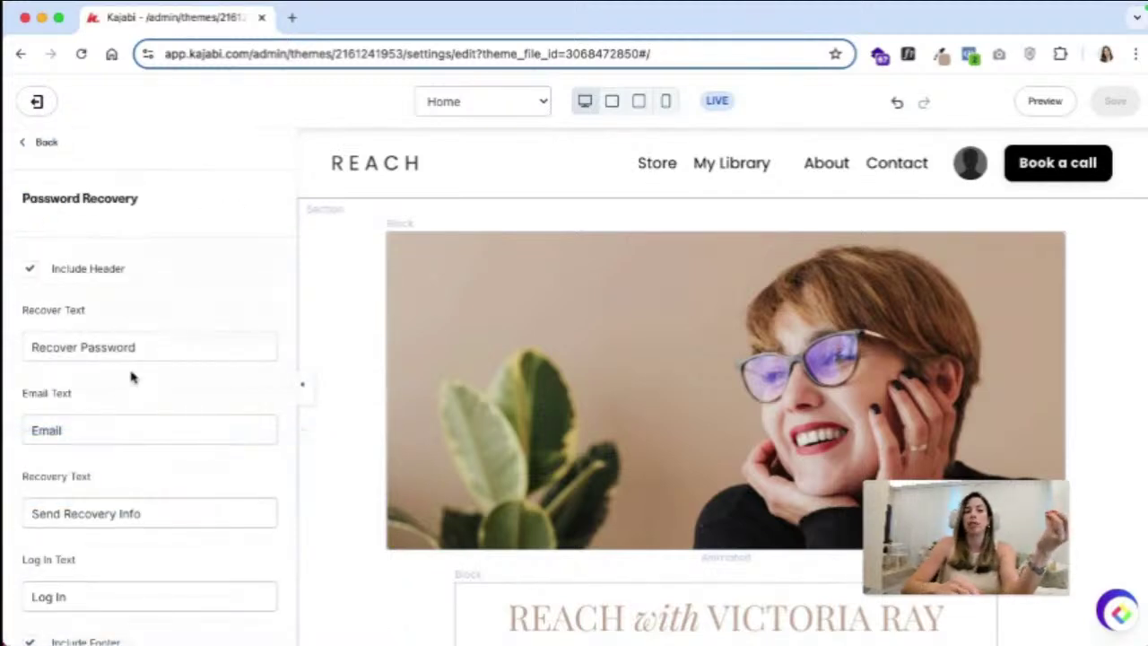
scroll(132, 377, down, 1)
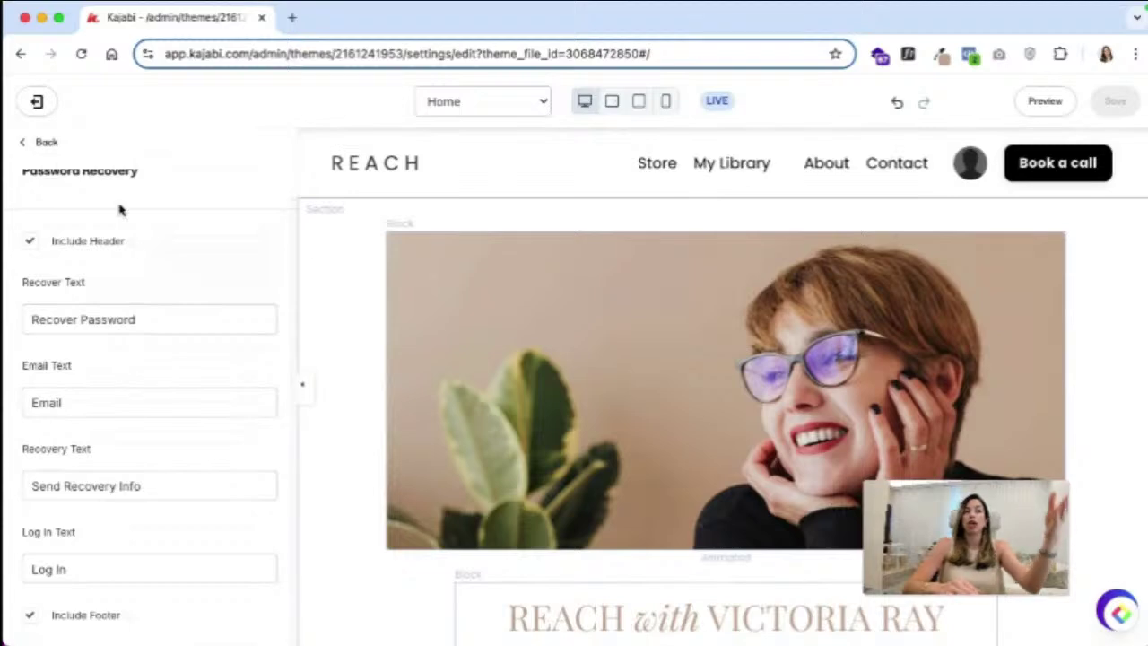
click(42, 146)
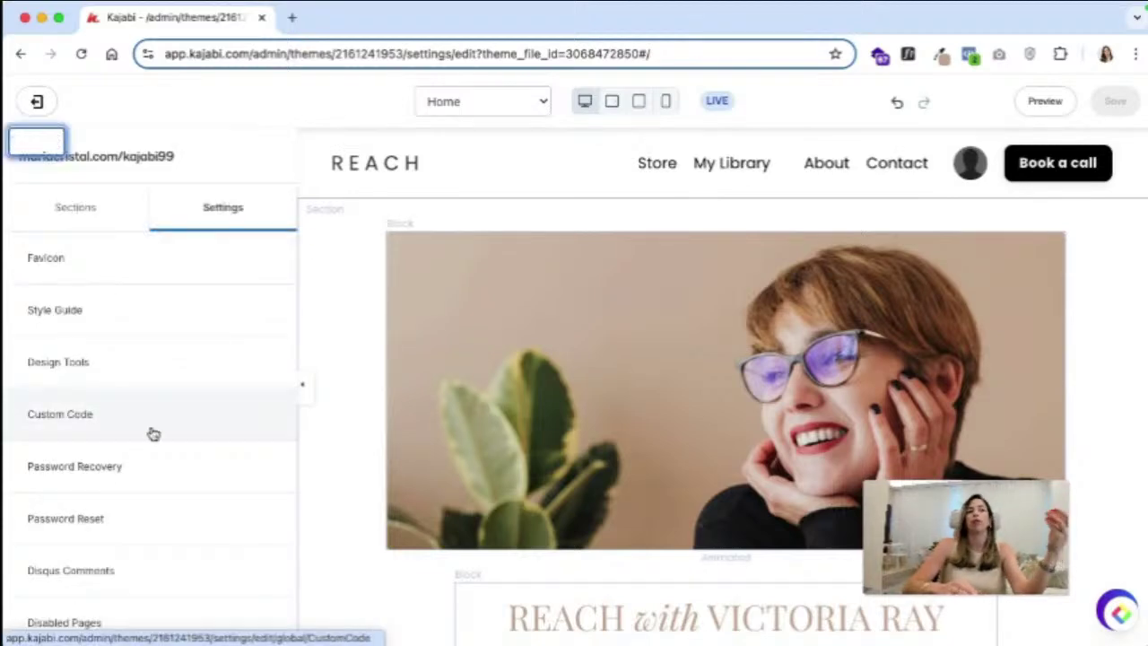
click(113, 528)
click(75, 142)
Step: Disable the Member Directory and Announcements pages in the Disabled Pages settings and save
scroll(156, 492, down, 5)
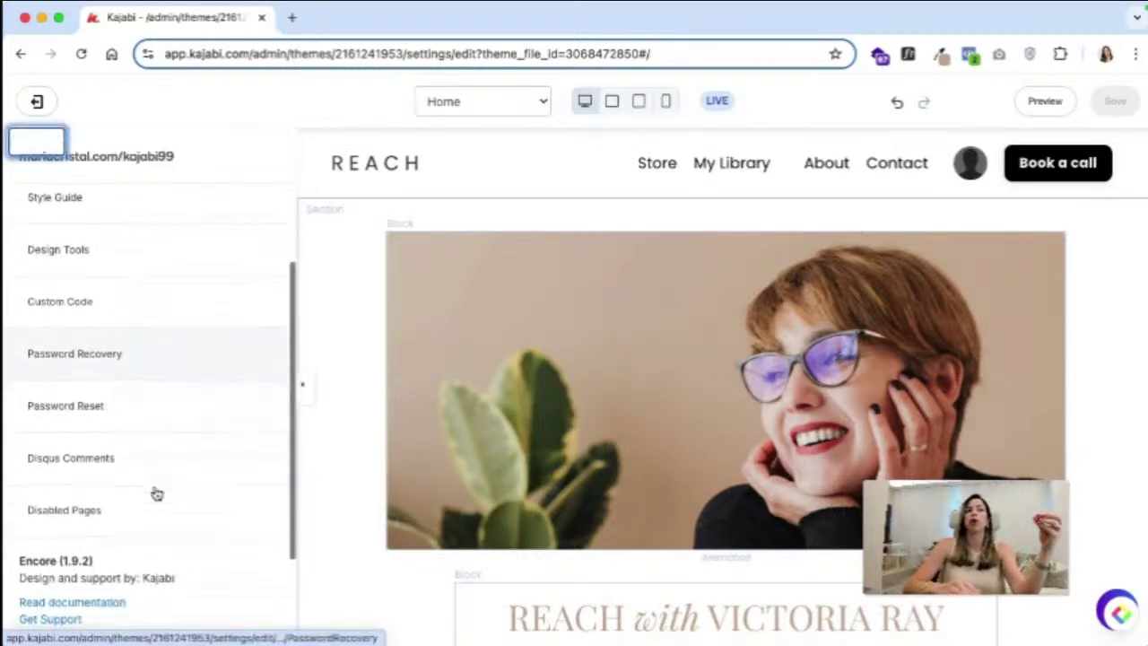
click(144, 508)
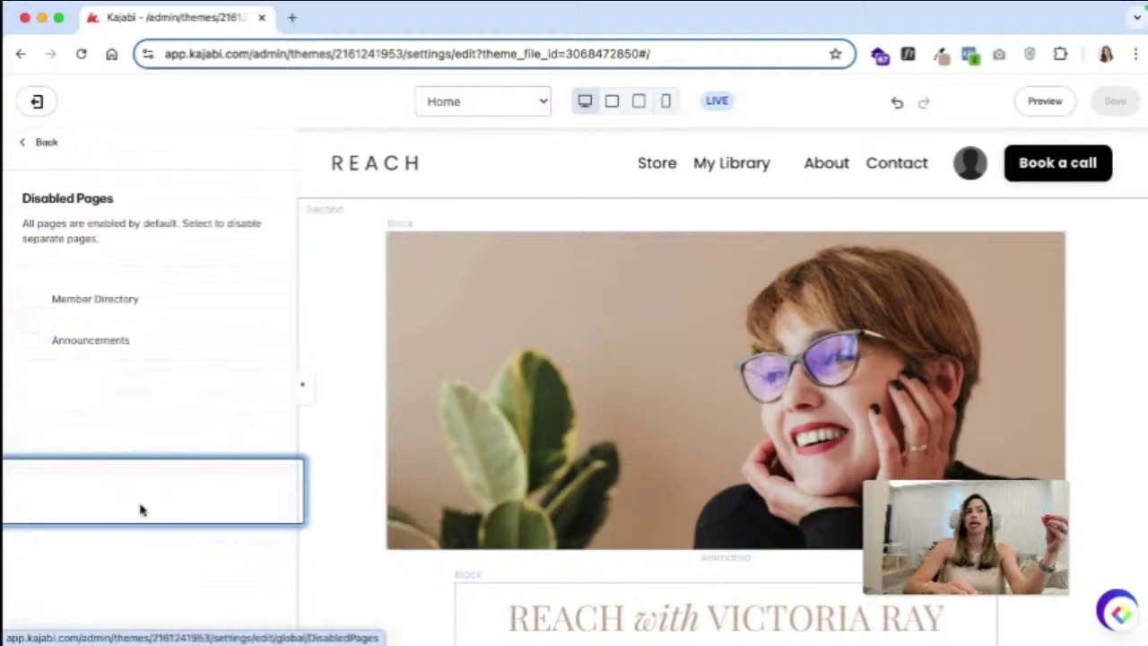
click(31, 302)
click(33, 331)
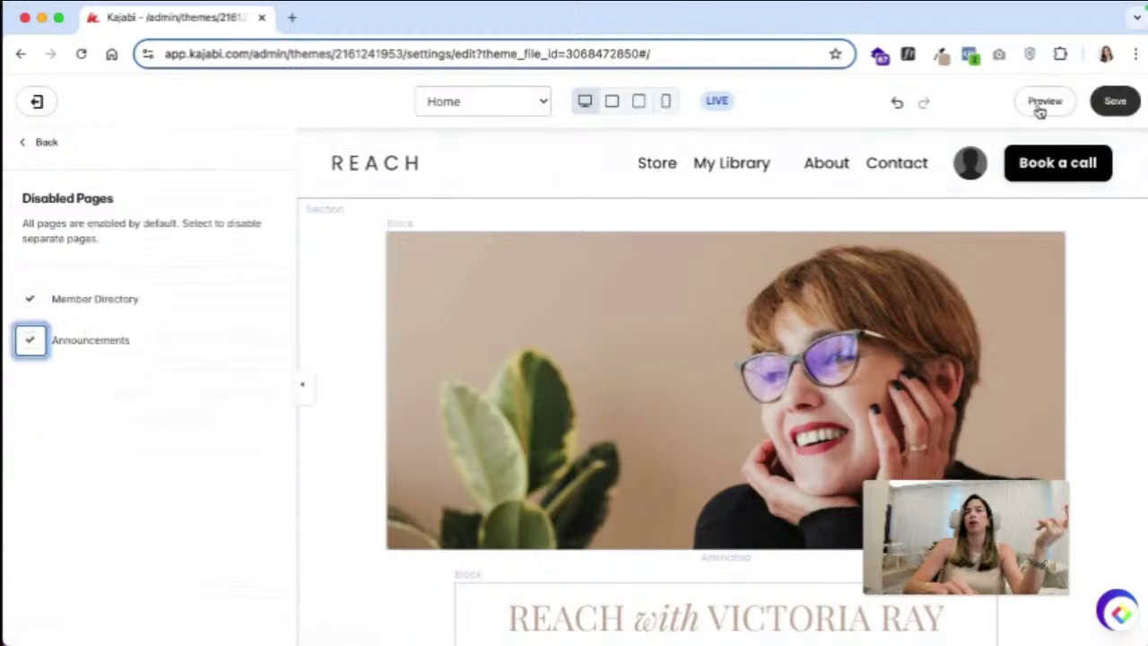
click(1108, 105)
click(45, 146)
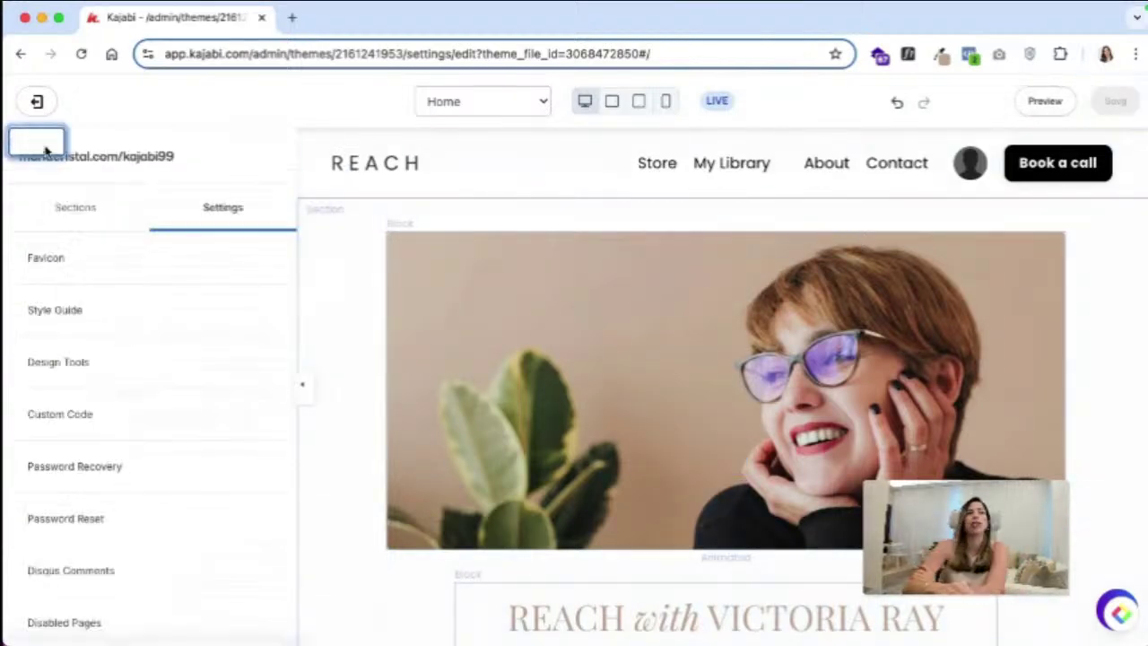
Step: Open the Header section of the Home page, enable the shopping cart, and save
click(71, 205)
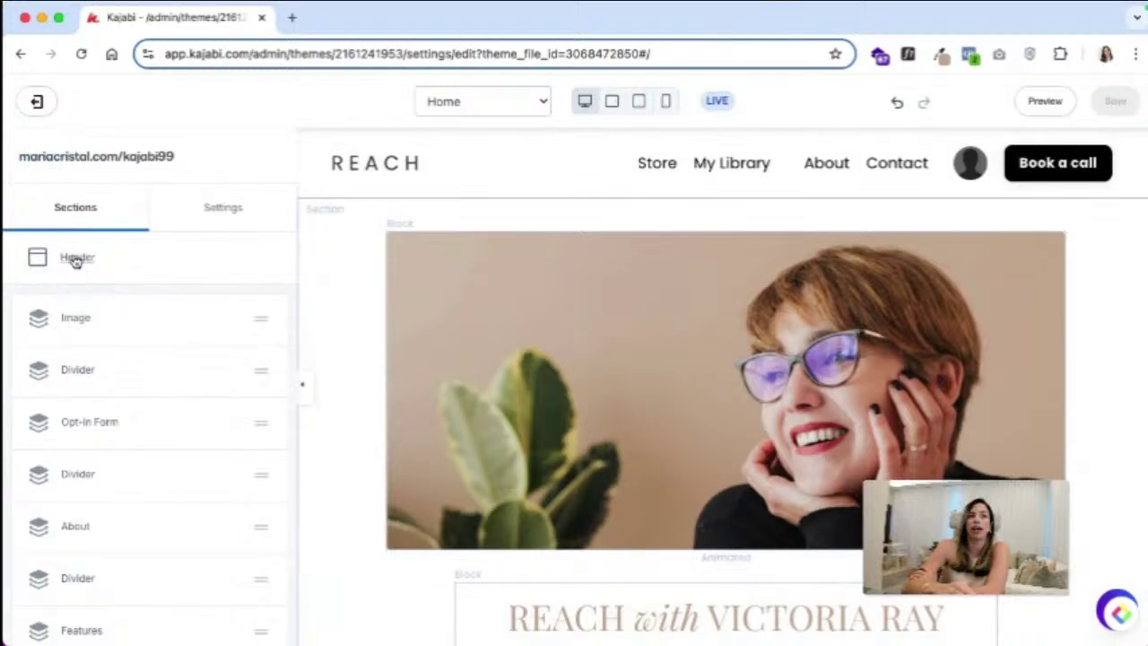
click(76, 259)
click(30, 294)
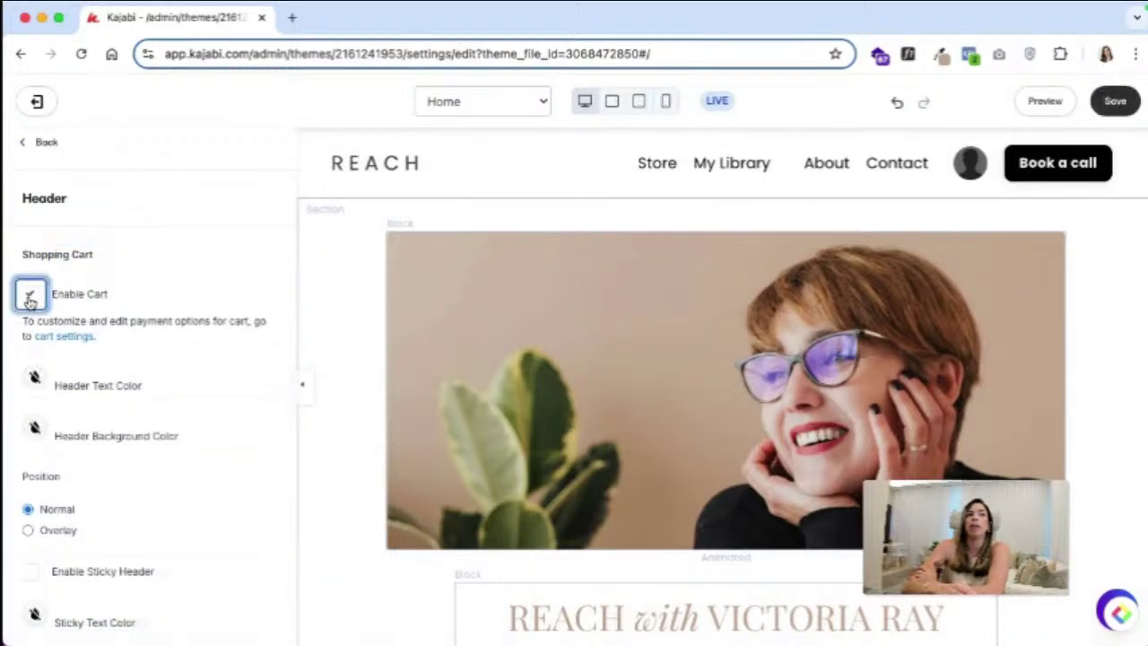
click(1114, 104)
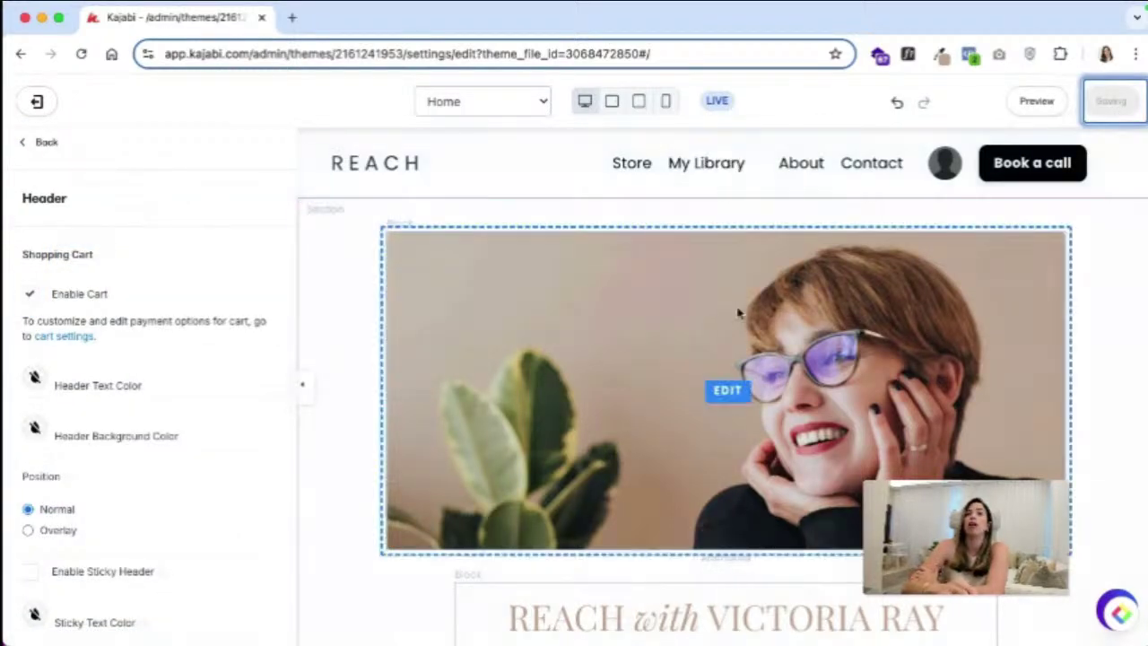
Step: Enable the sticky header in the Header section, save, and check it by scrolling the page
scroll(63, 399, down, 3)
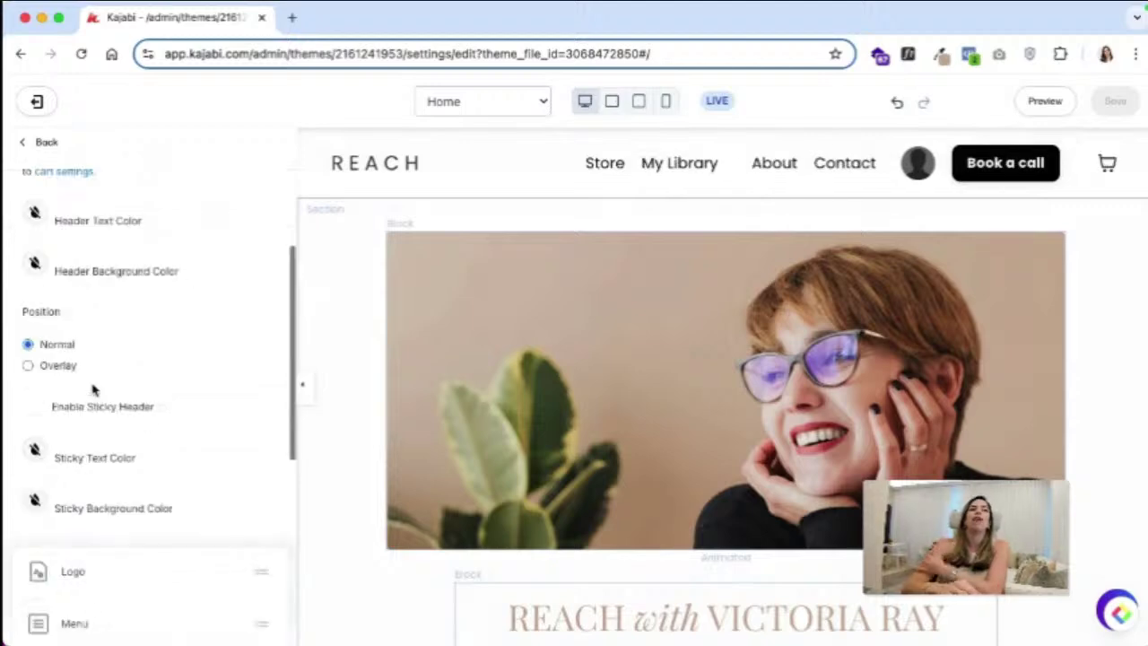
scroll(158, 440, up, 1)
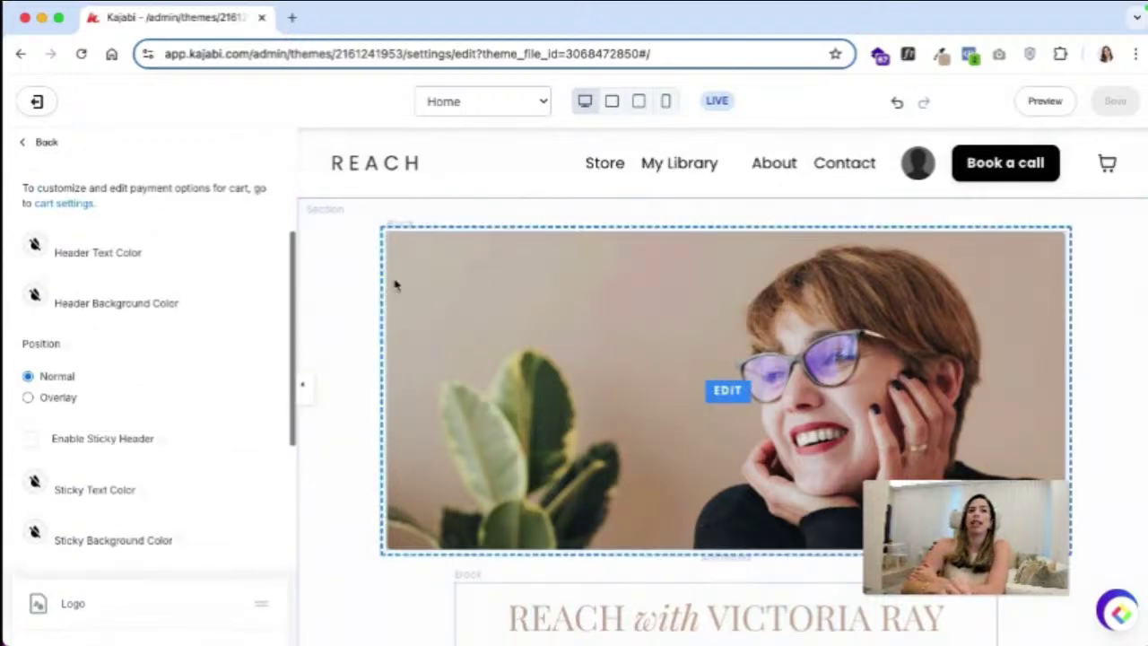
click(31, 449)
click(1111, 100)
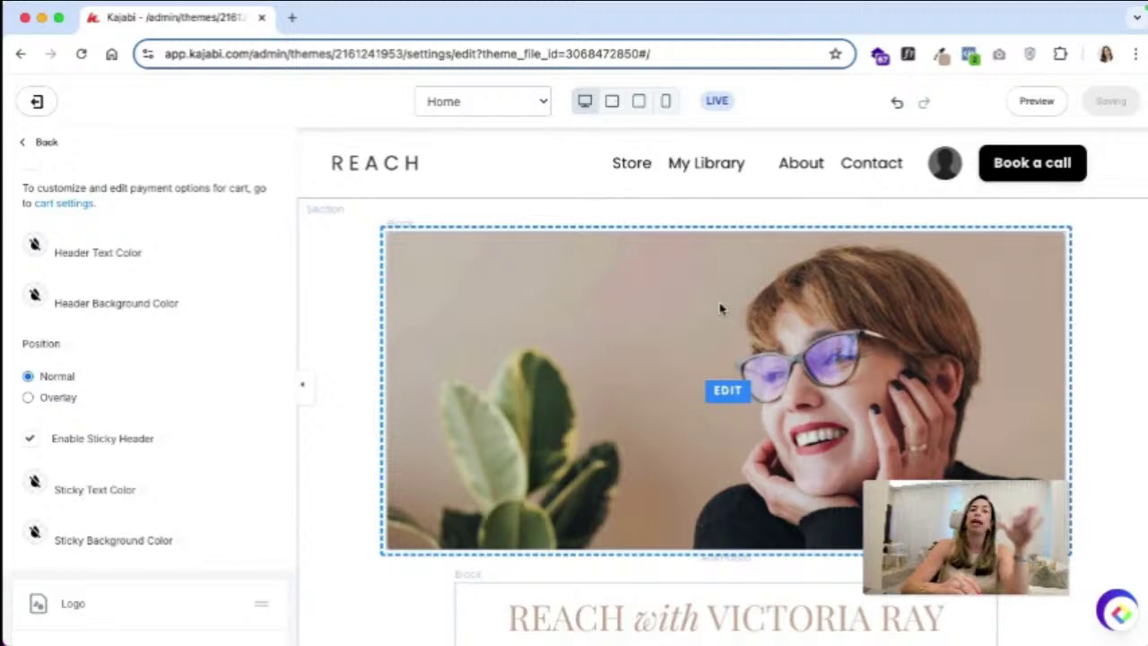
scroll(720, 308, down, 2)
scroll(530, 335, up, 2)
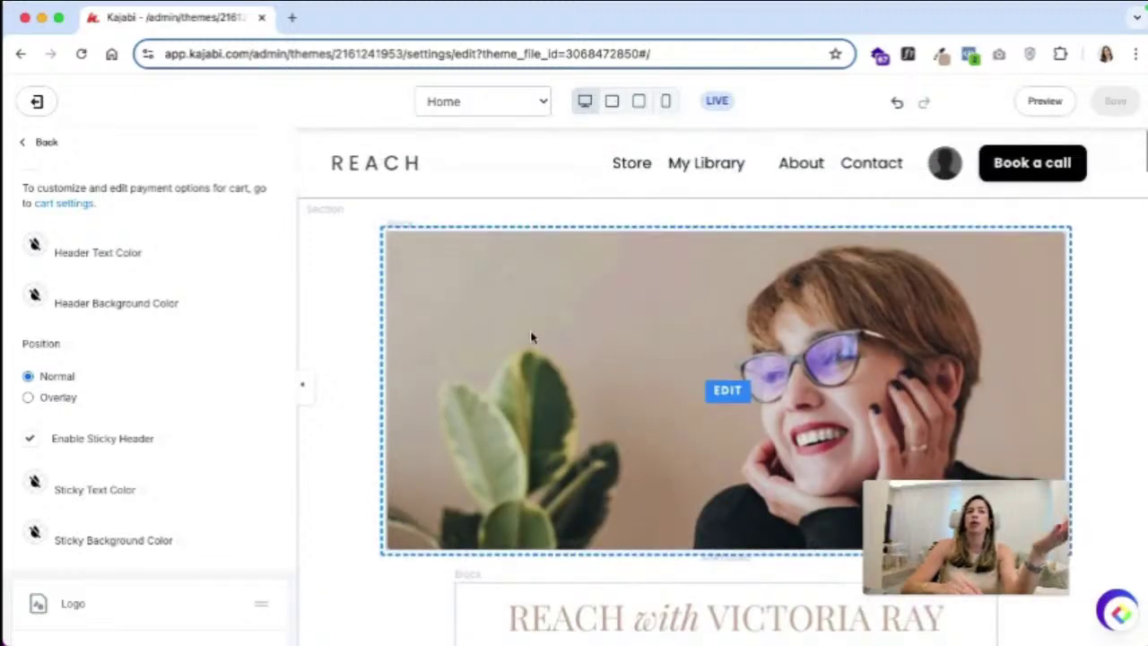
Step: Preview the site in a separate tab to check the sticky header while scrolling, and return to the editor
click(1040, 102)
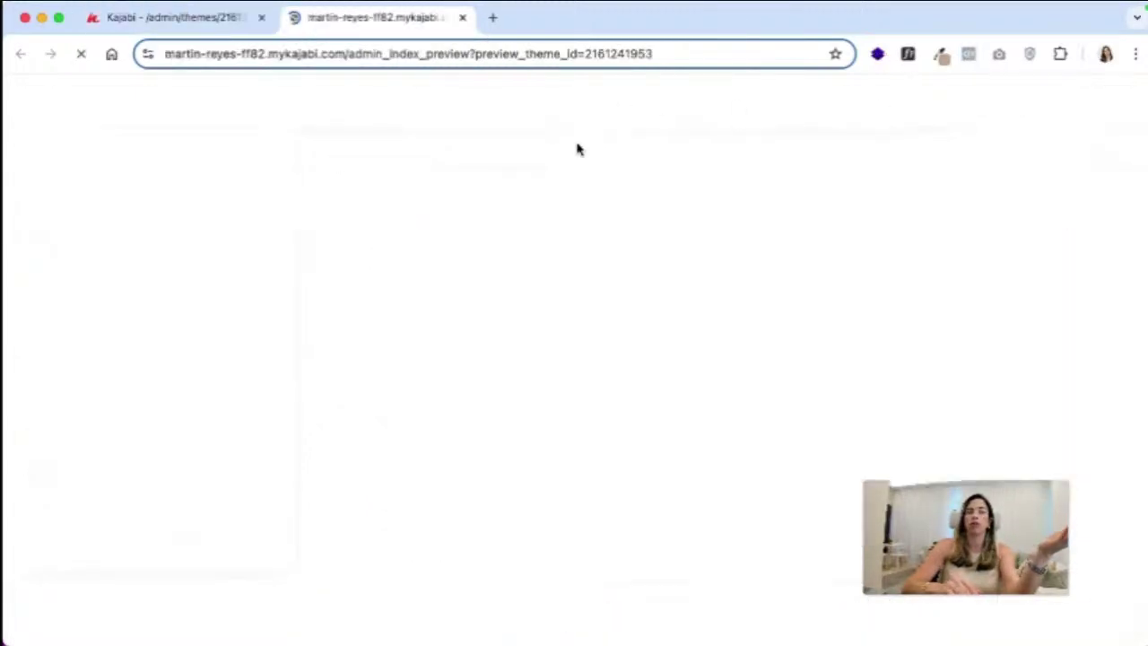
scroll(546, 210, down, 3)
scroll(549, 210, down, 5)
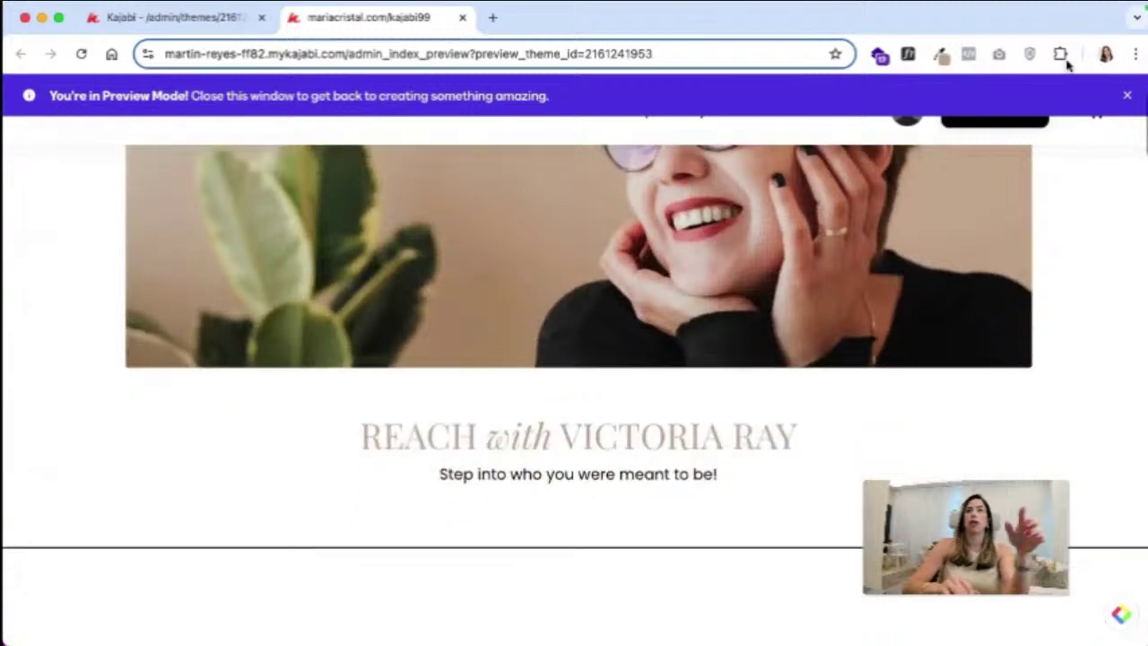
click(148, 18)
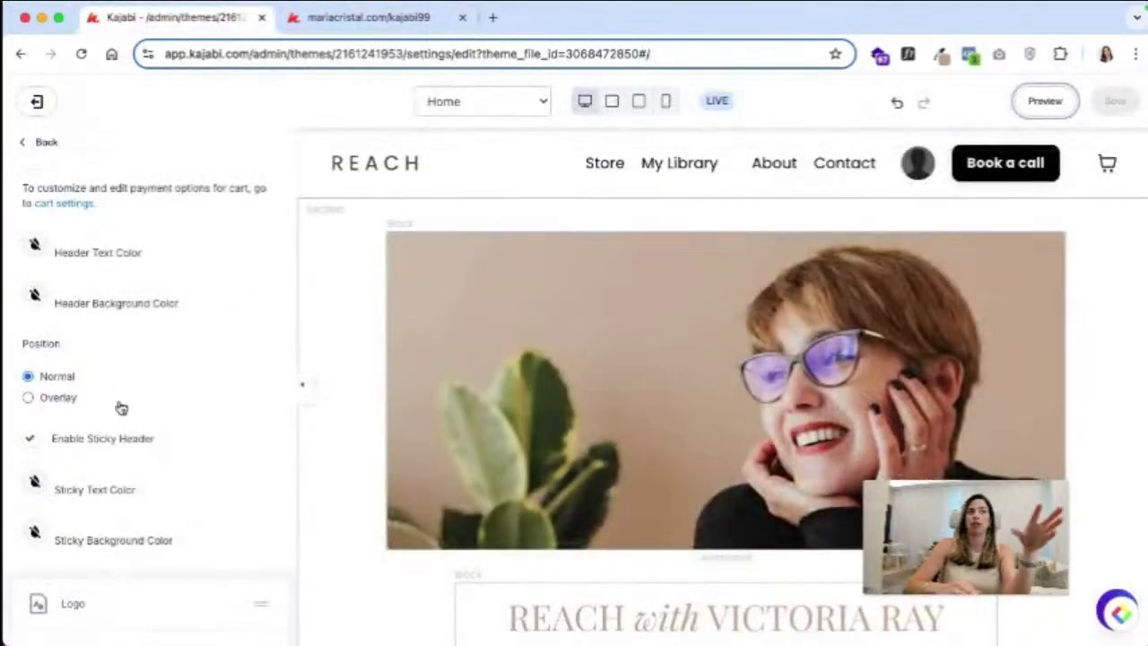
Step: Set the header's Sticky Background Color to the color picker's selected color #c9ad9a and save
scroll(140, 462, down, 1)
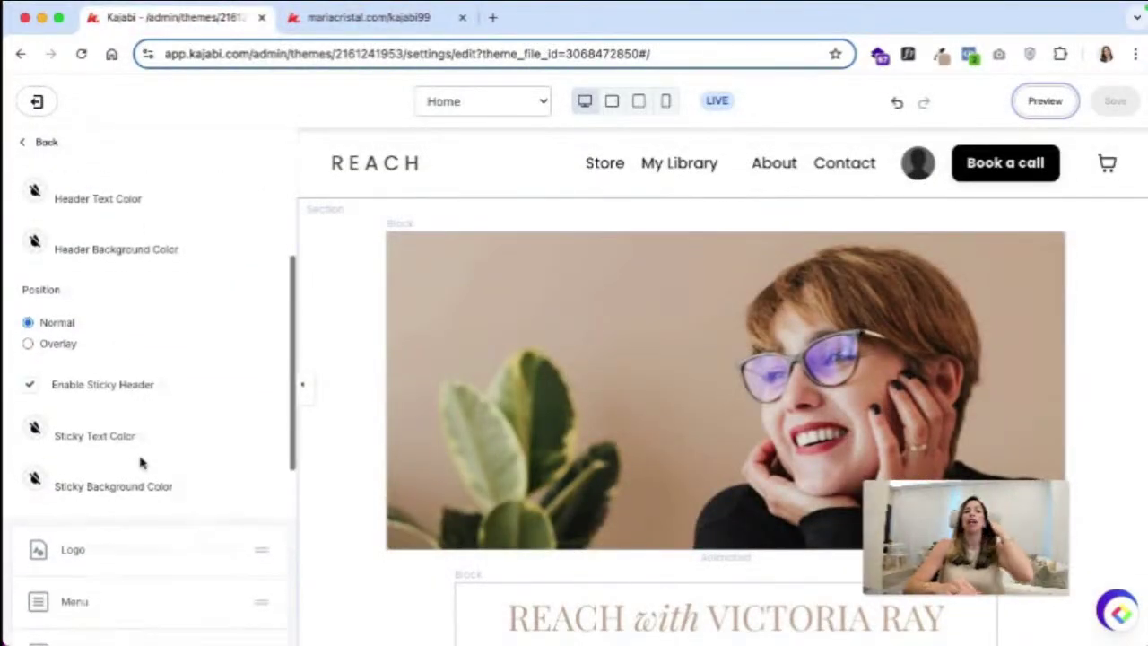
click(36, 482)
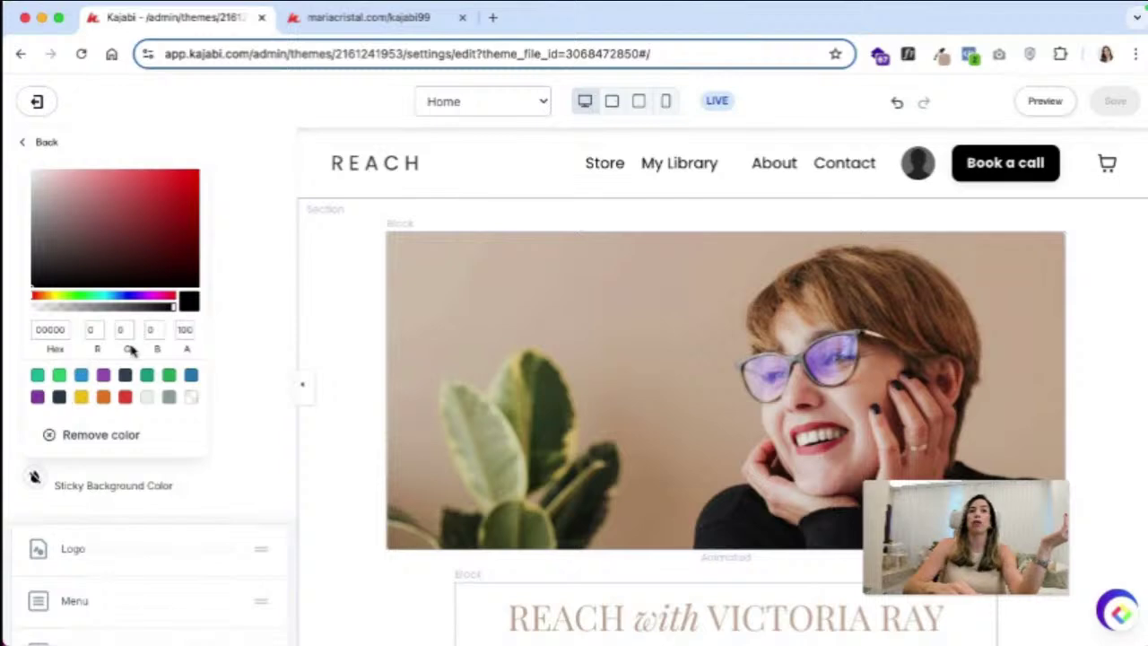
click(940, 54)
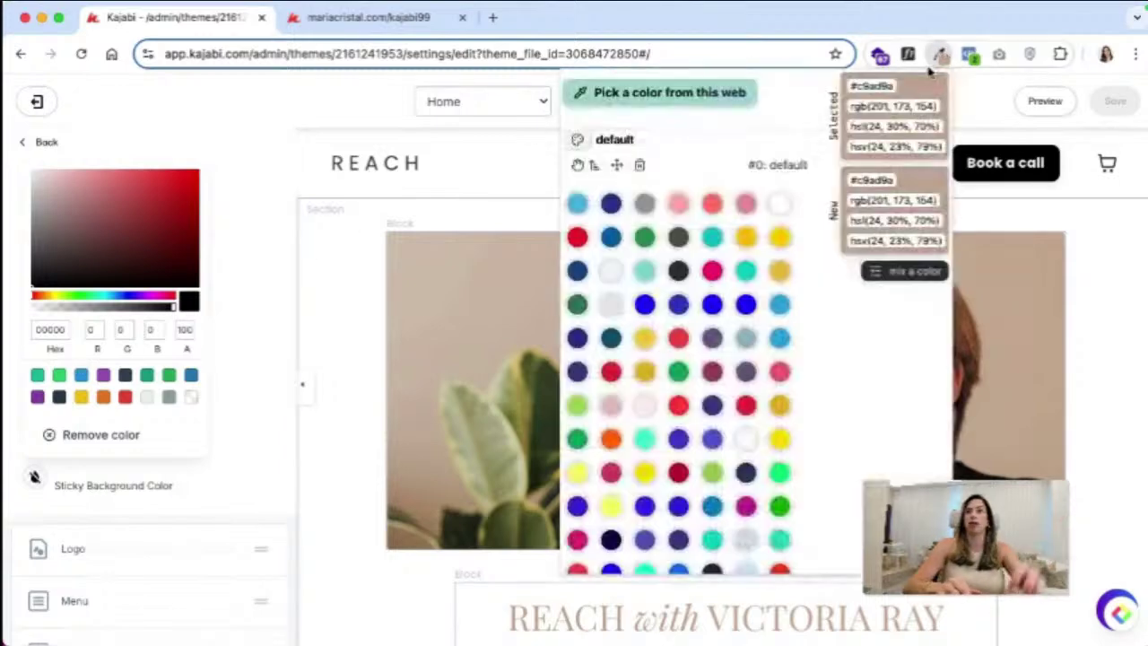
click(883, 94)
click(40, 328)
double_click(40, 328)
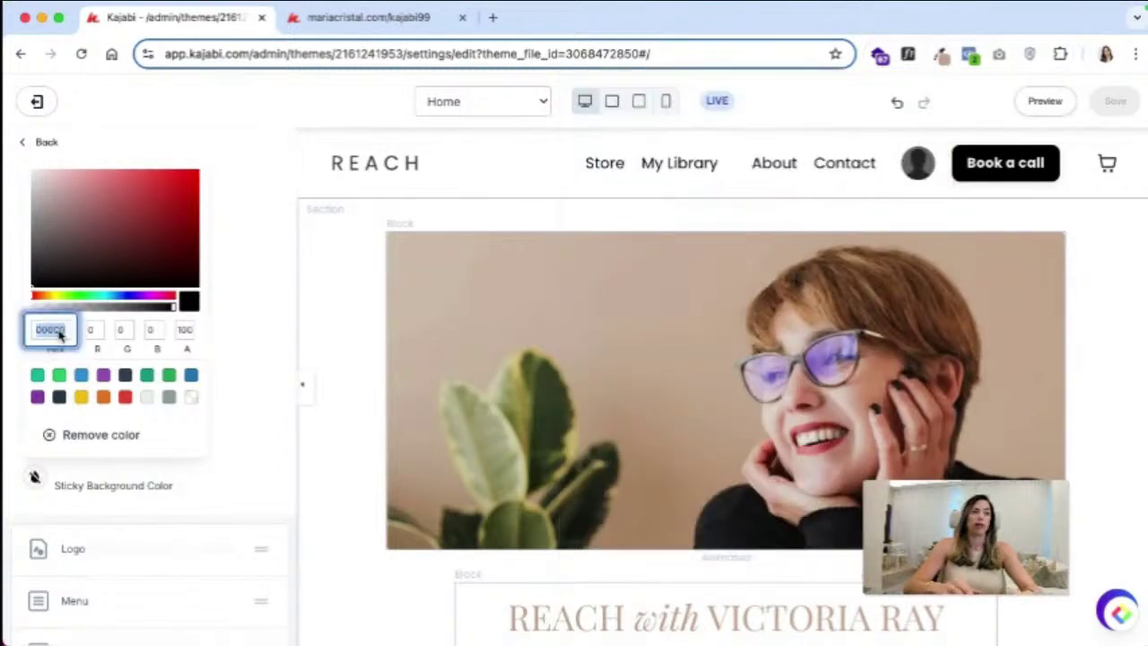
text(#c9ad9a)
click(241, 306)
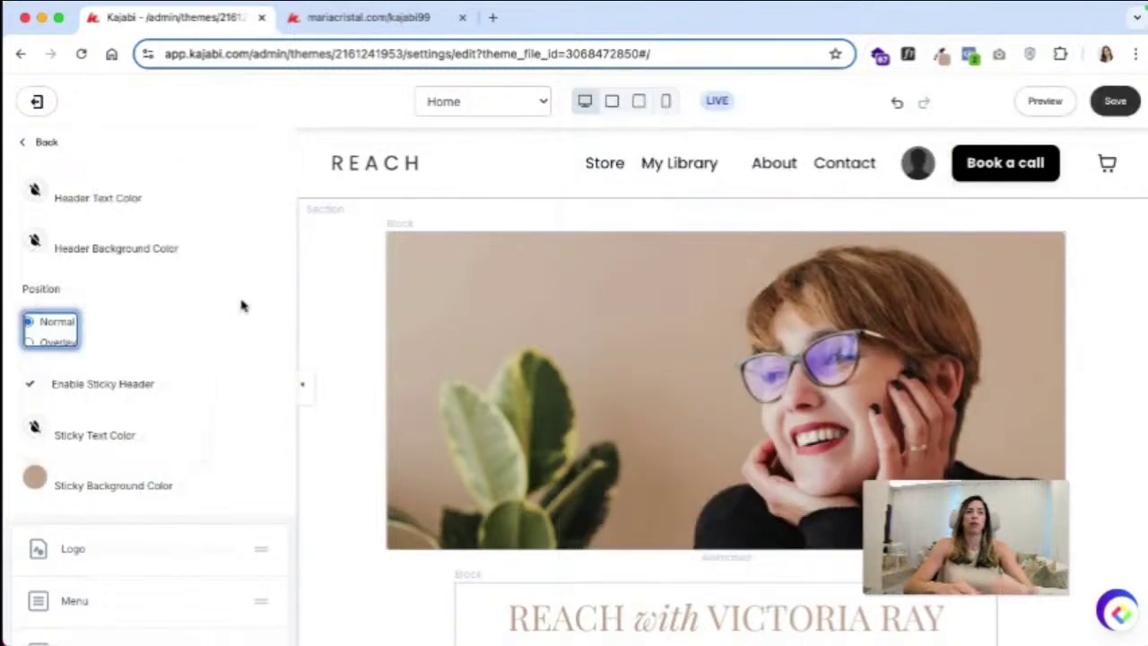
click(1110, 102)
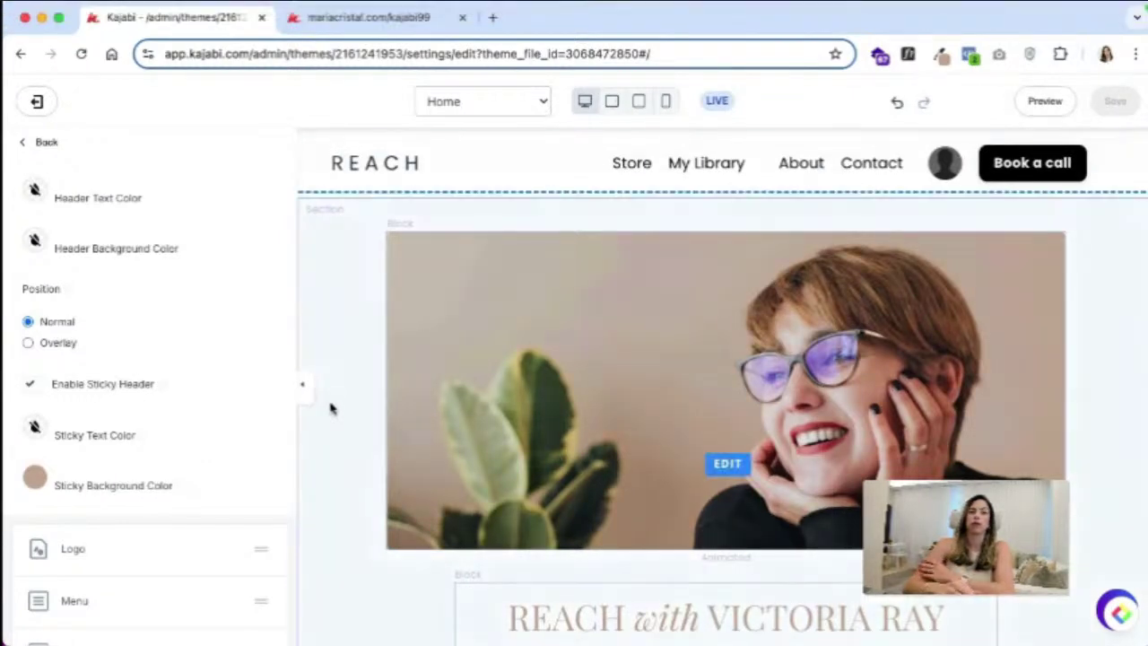
Step: Preview the site again and scroll through the page to check the sticky header's background color
click(1043, 100)
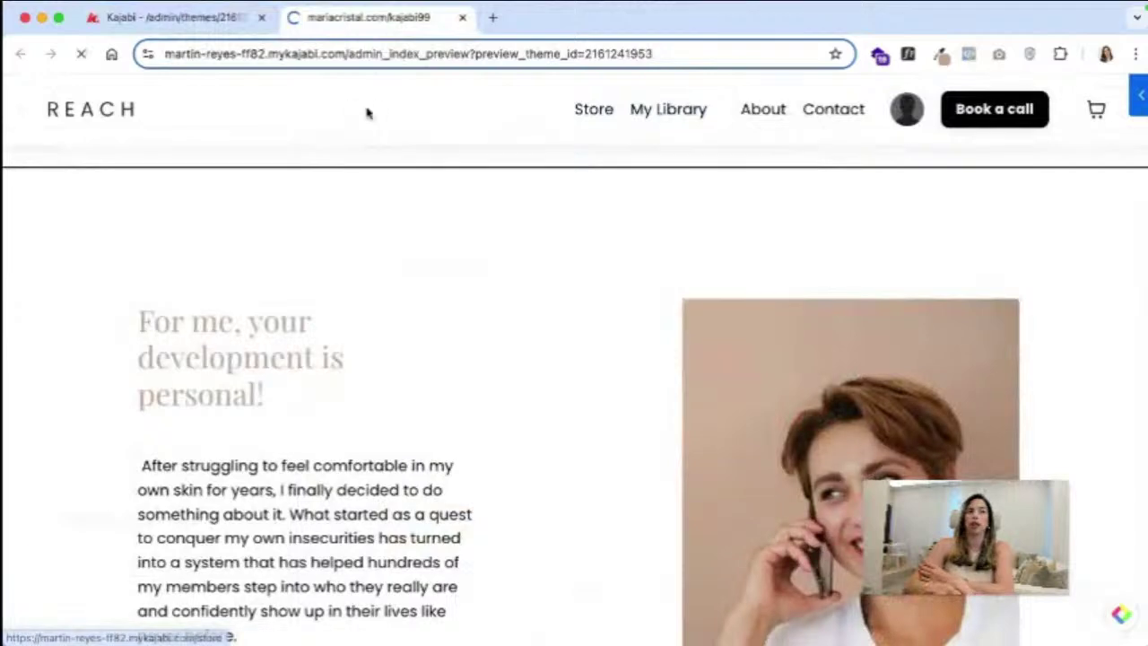
scroll(389, 257, down, 5)
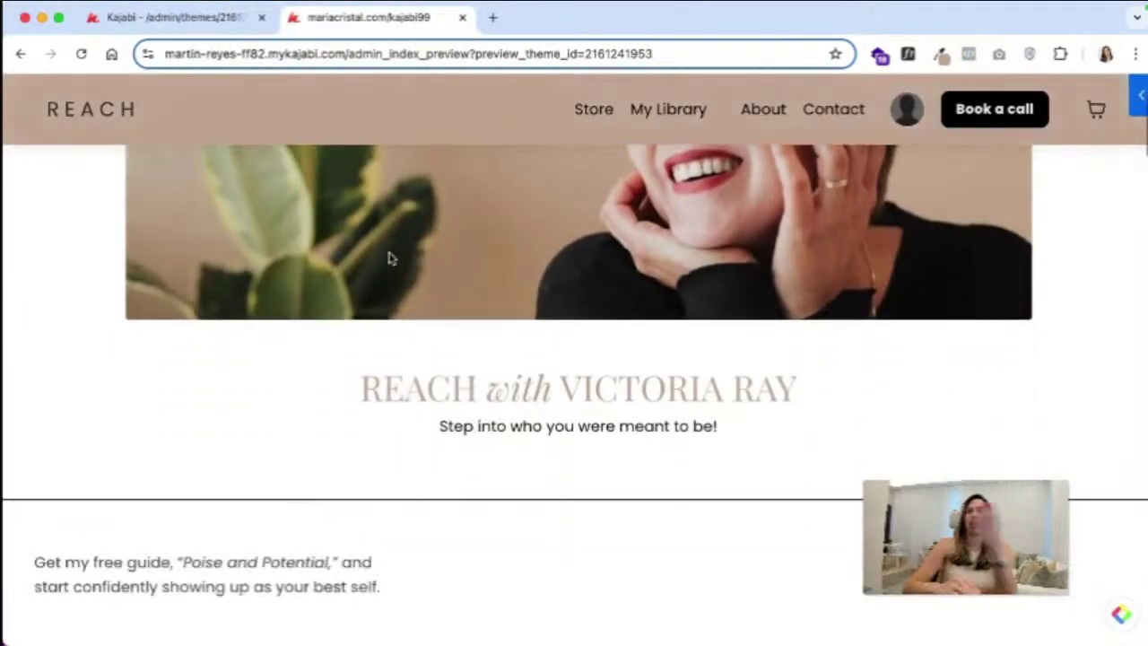
scroll(389, 257, down, 2)
scroll(389, 256, up, 5)
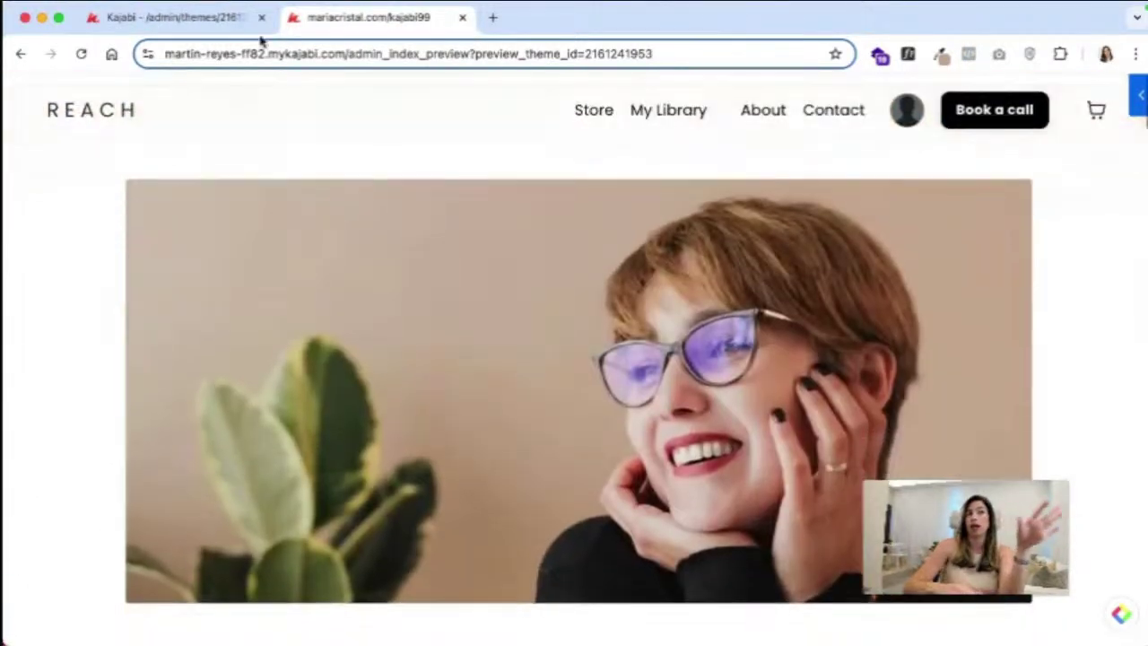
Step: Return to the editor and remove the header's Sticky Background Color
click(175, 17)
click(36, 478)
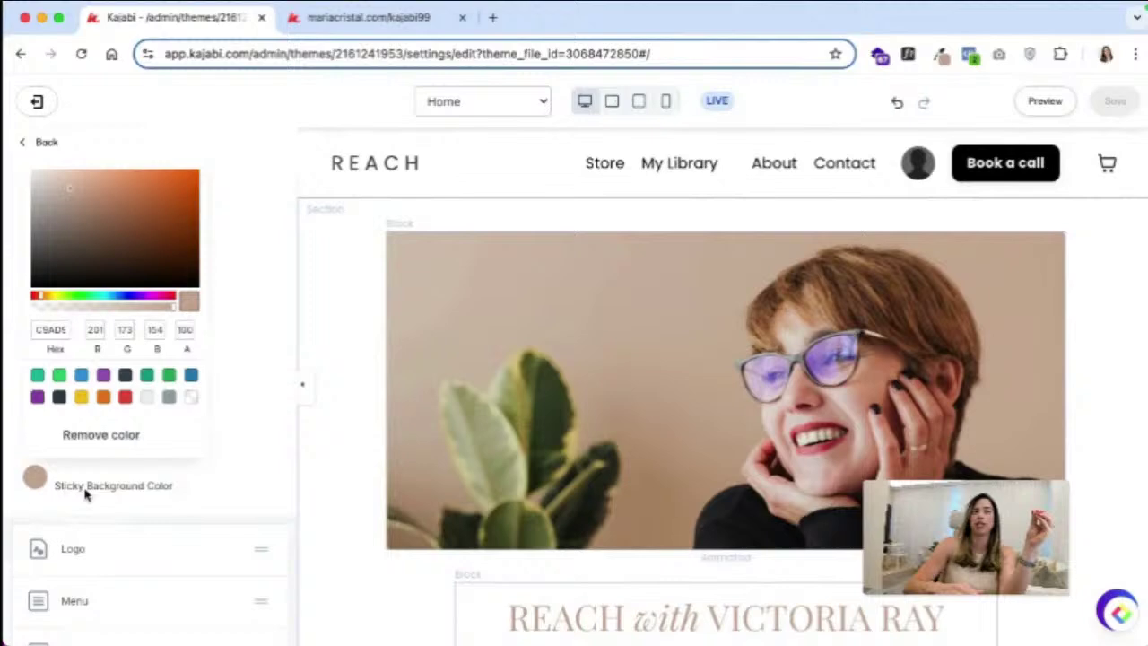
click(100, 432)
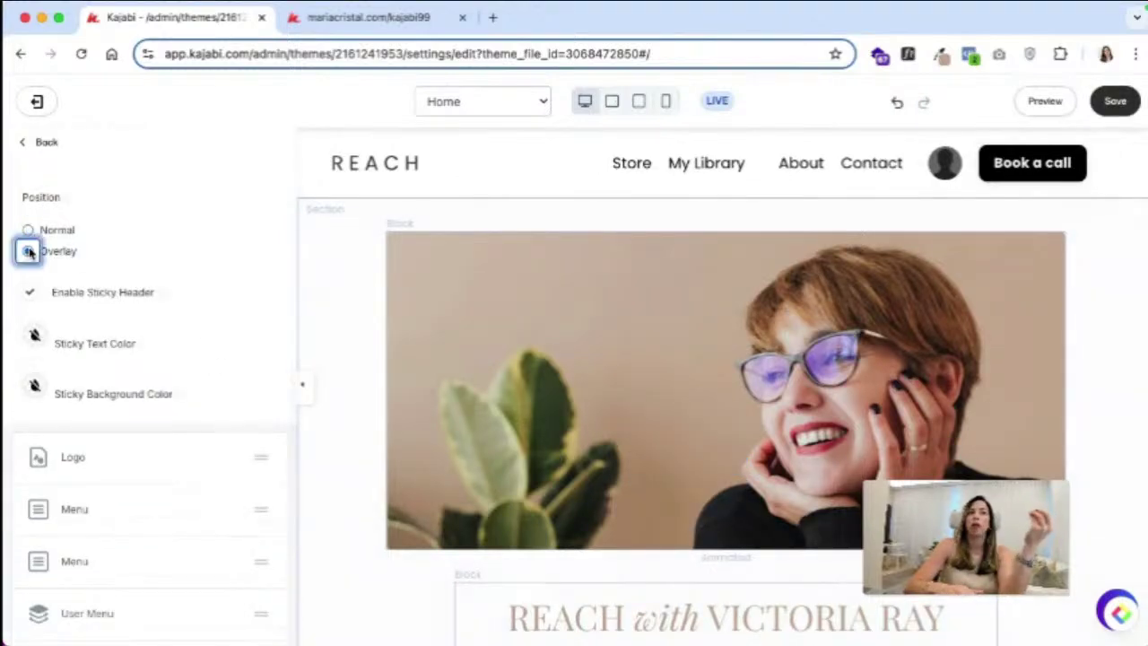
Step: Try the Overlay position for the header, switch it back to Normal, and save
click(28, 251)
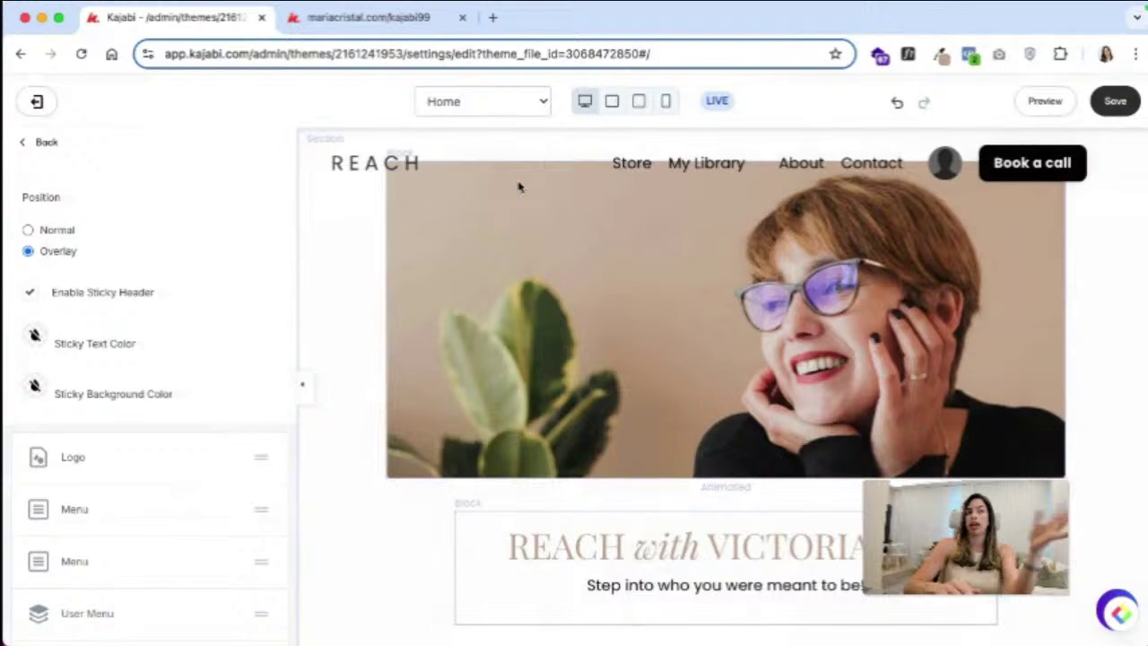
click(28, 230)
click(1115, 101)
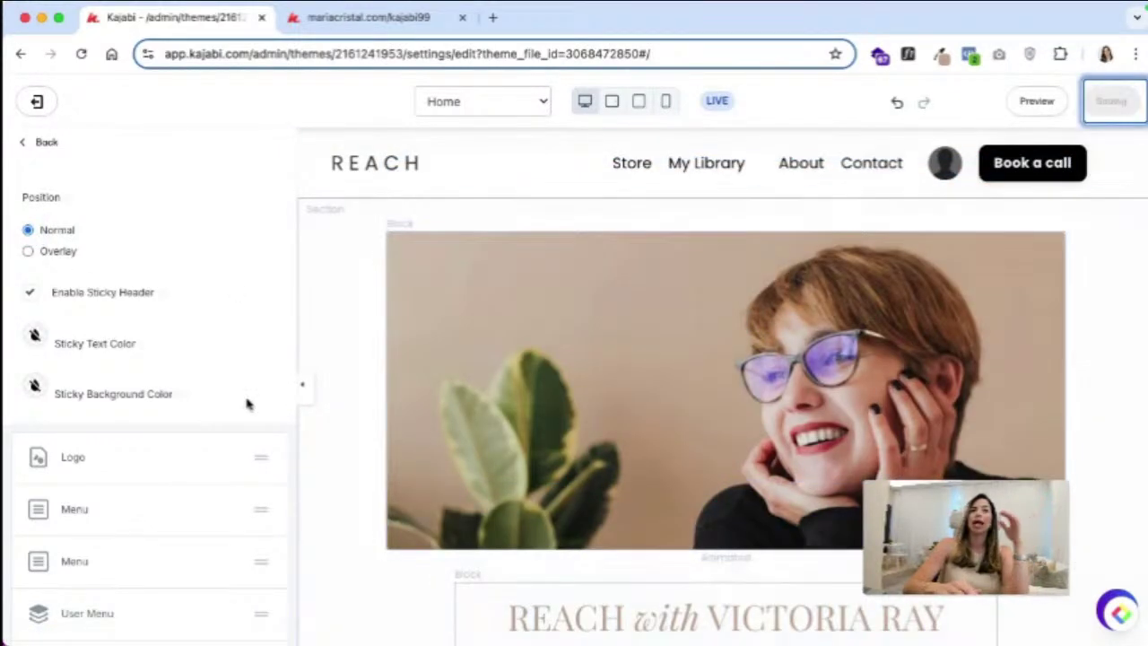
Step: Add a new Call to Action element to the header
scroll(110, 443, down, 3)
click(110, 509)
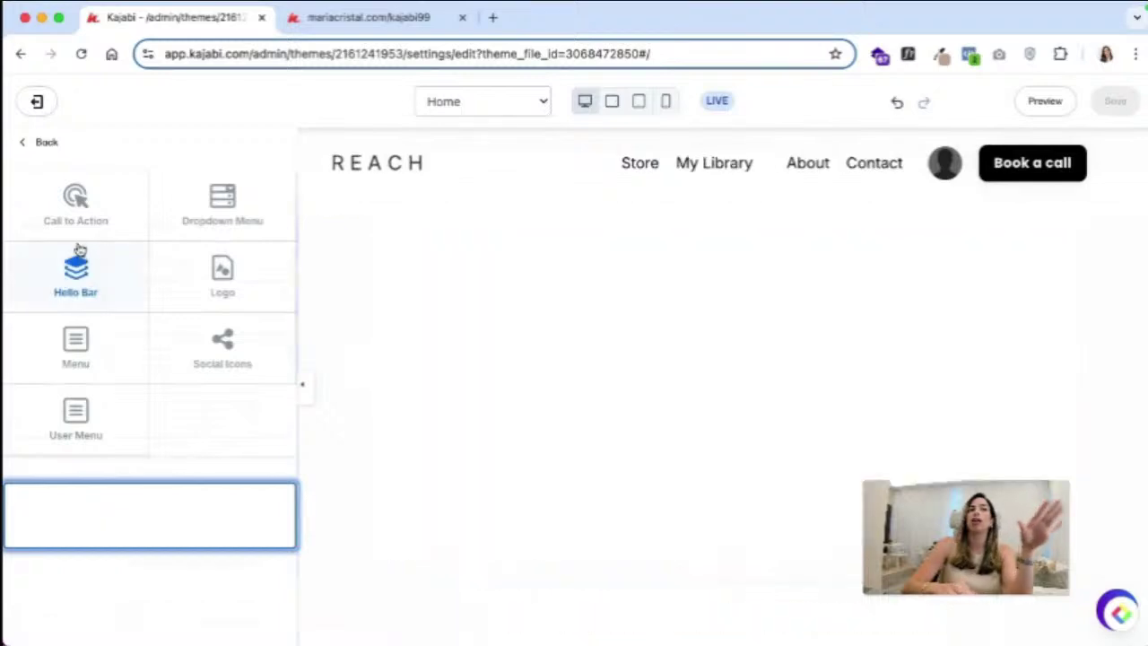
click(101, 224)
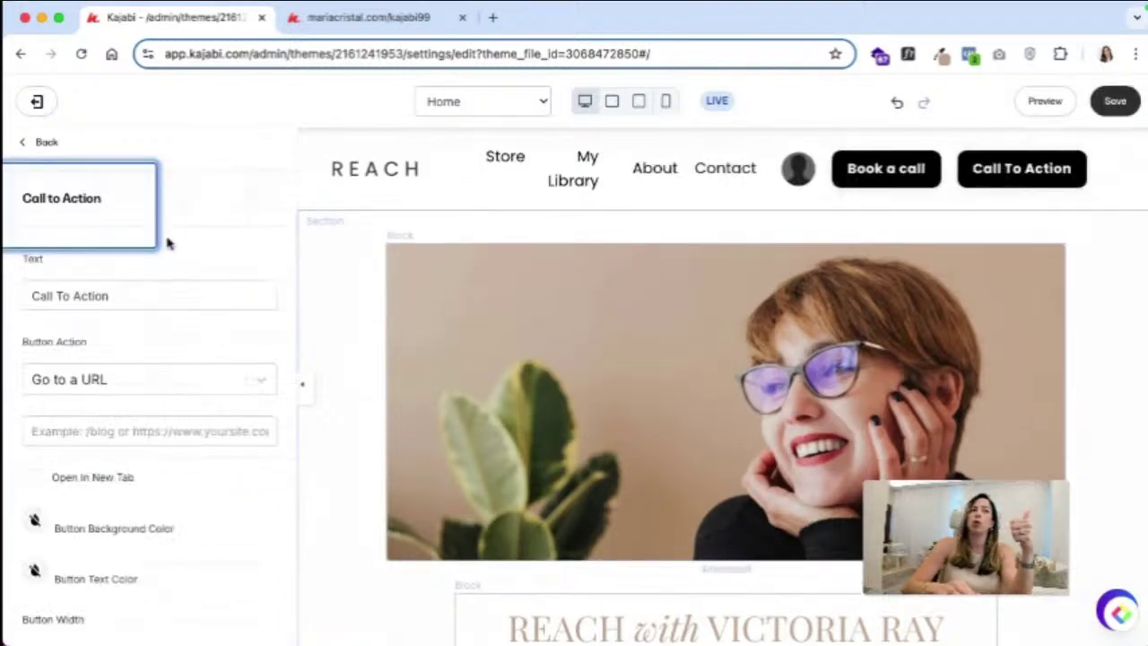
Step: Delete the newly added Call to Action block from the header and add a Hello Bar instead
scroll(137, 216, down, 10)
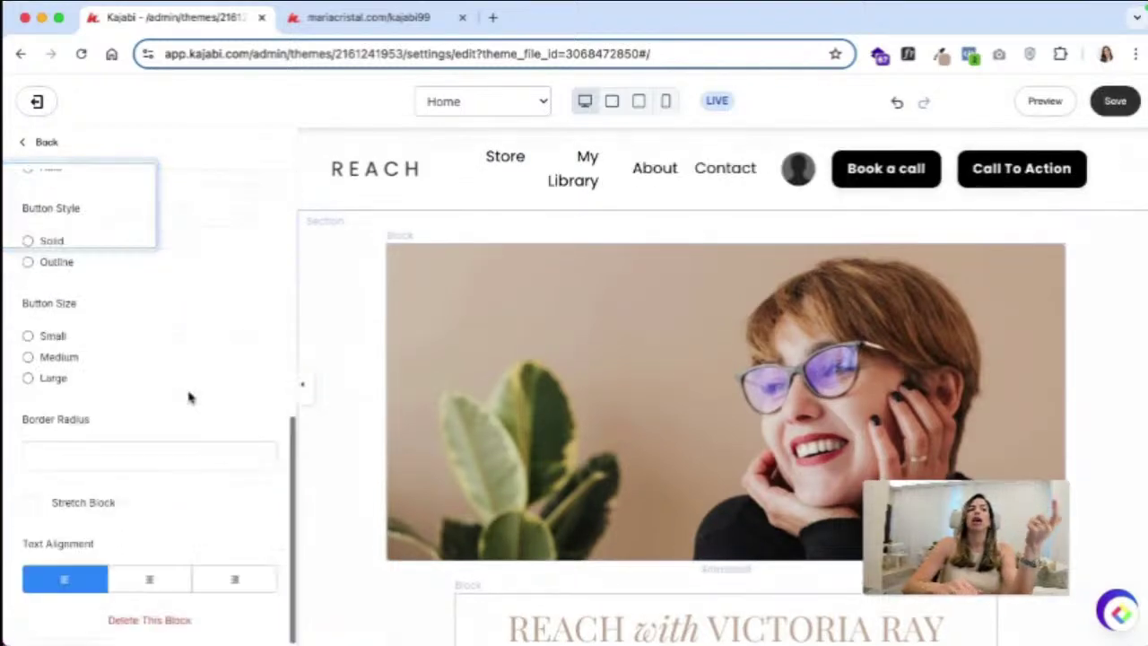
click(153, 619)
scroll(143, 529, down, 10)
click(112, 433)
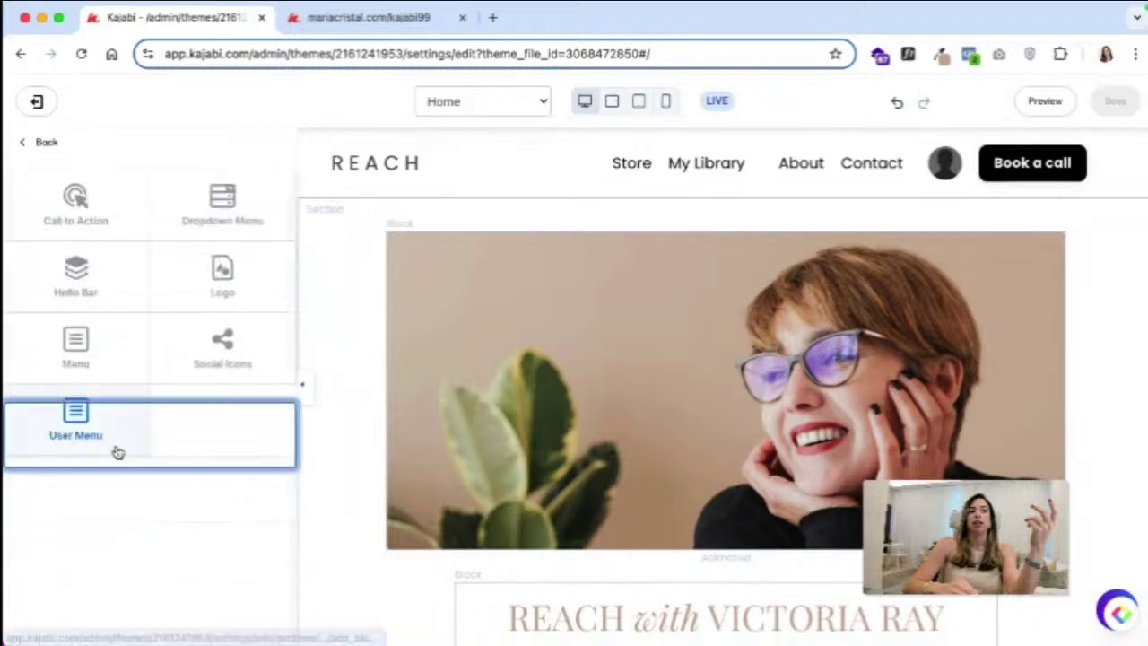
click(79, 278)
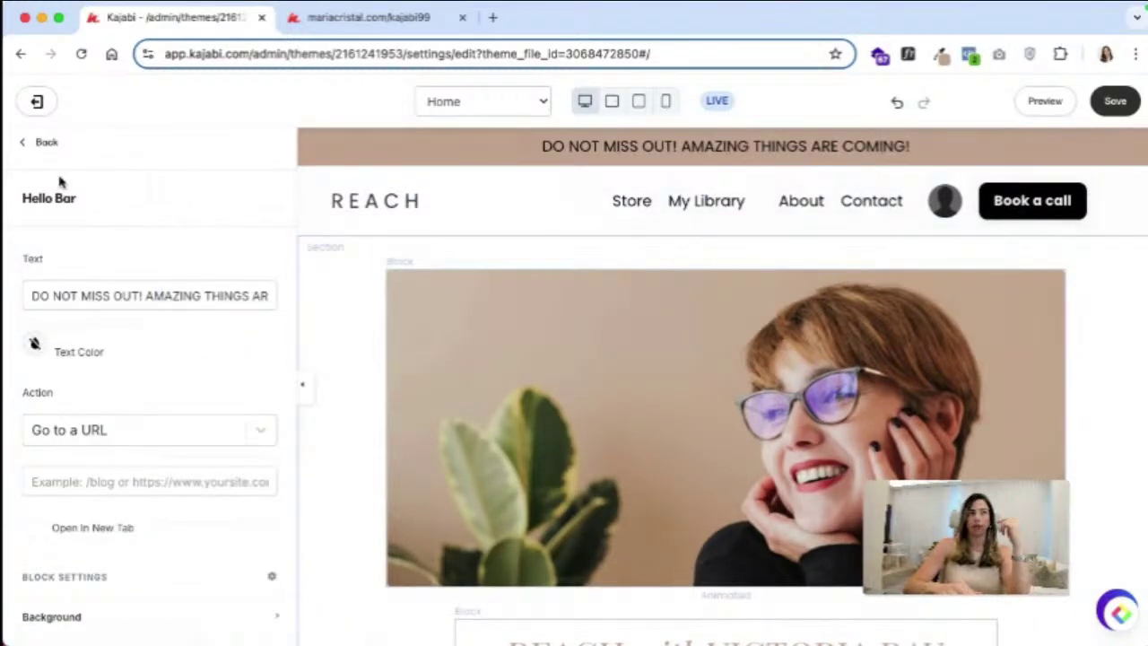
click(40, 146)
scroll(159, 510, down, 10)
click(108, 433)
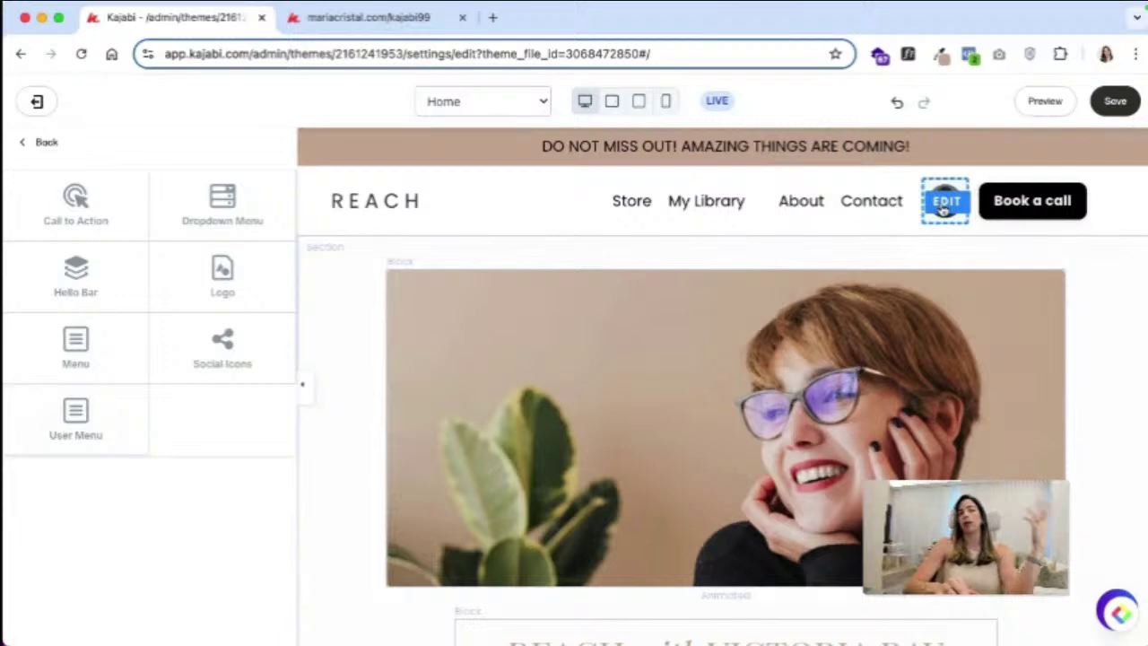
click(42, 141)
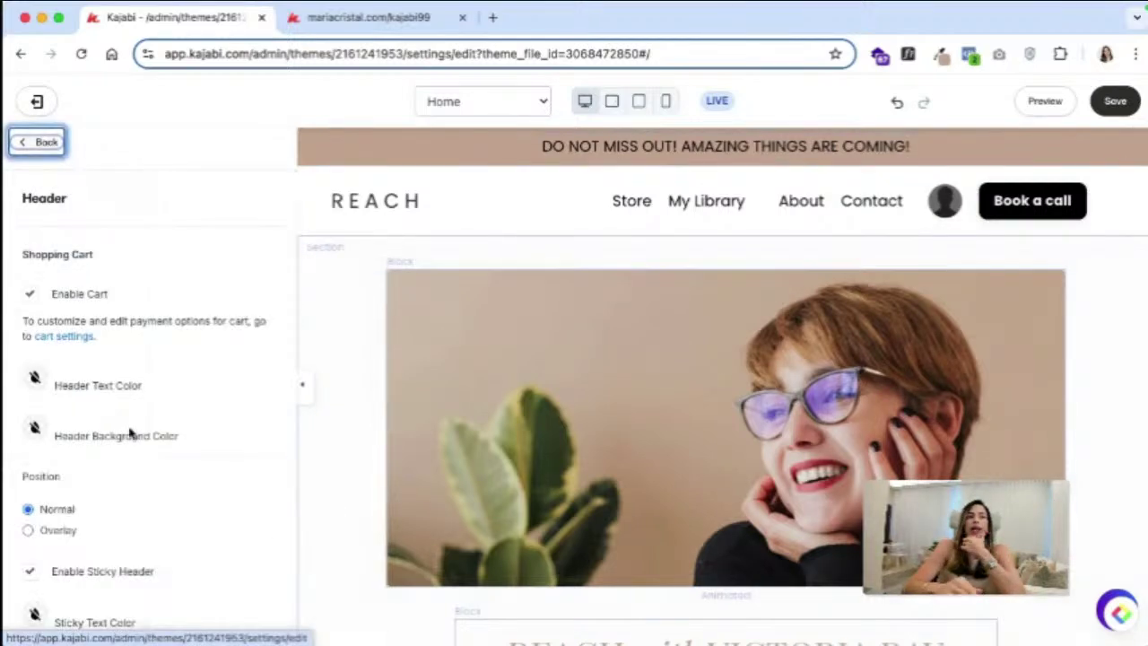
Step: Change the header Logo block's text to Y O U R L O G O H E R E
scroll(130, 435, down, 10)
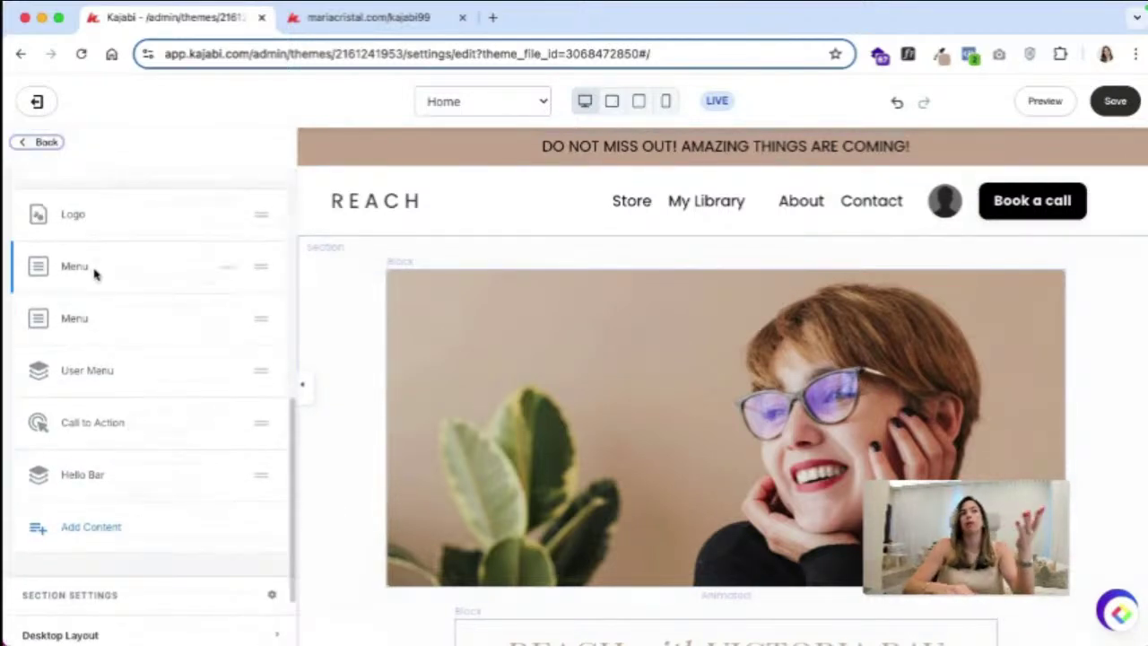
click(76, 223)
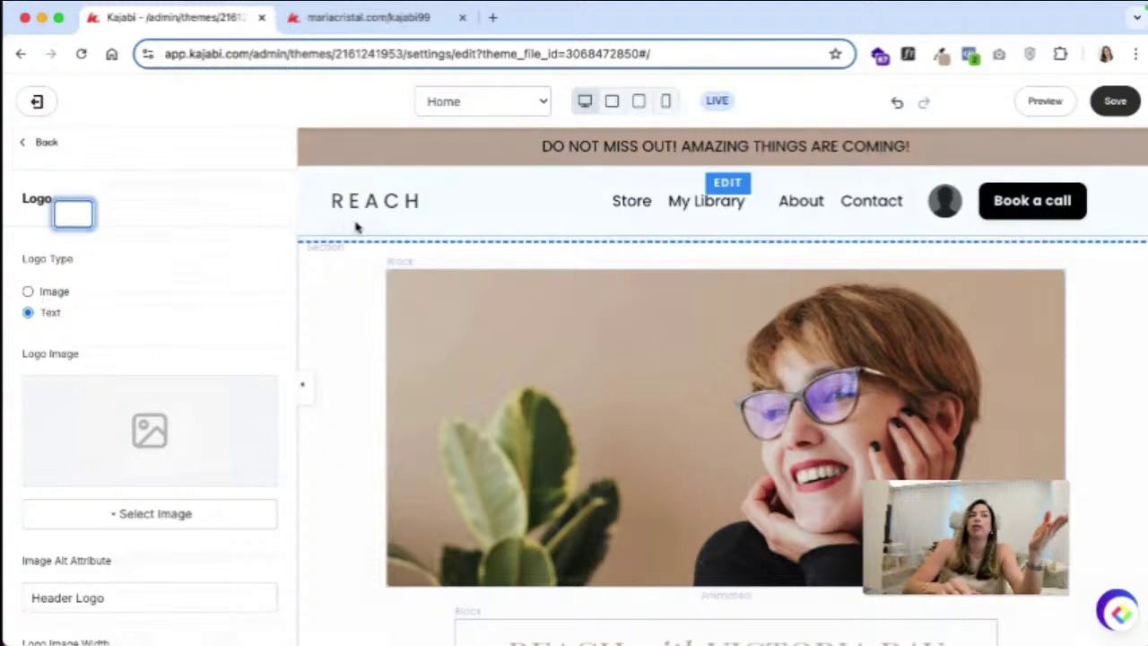
scroll(128, 466, down, 2)
scroll(81, 507, down, 3)
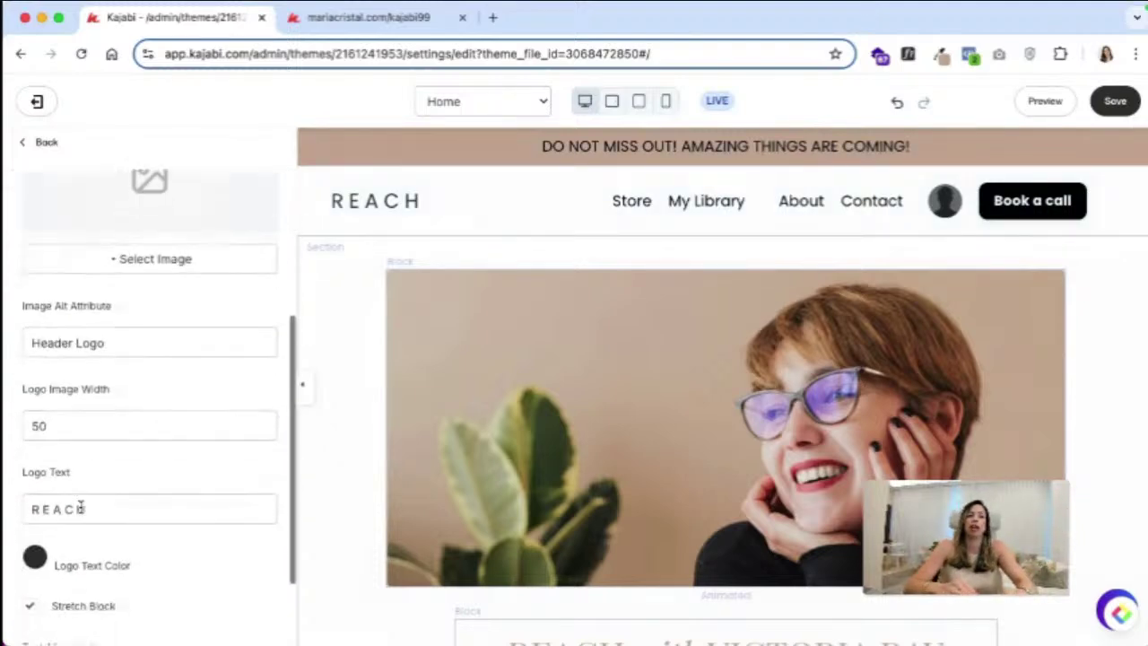
click(81, 494)
double_click(81, 494)
text(y)
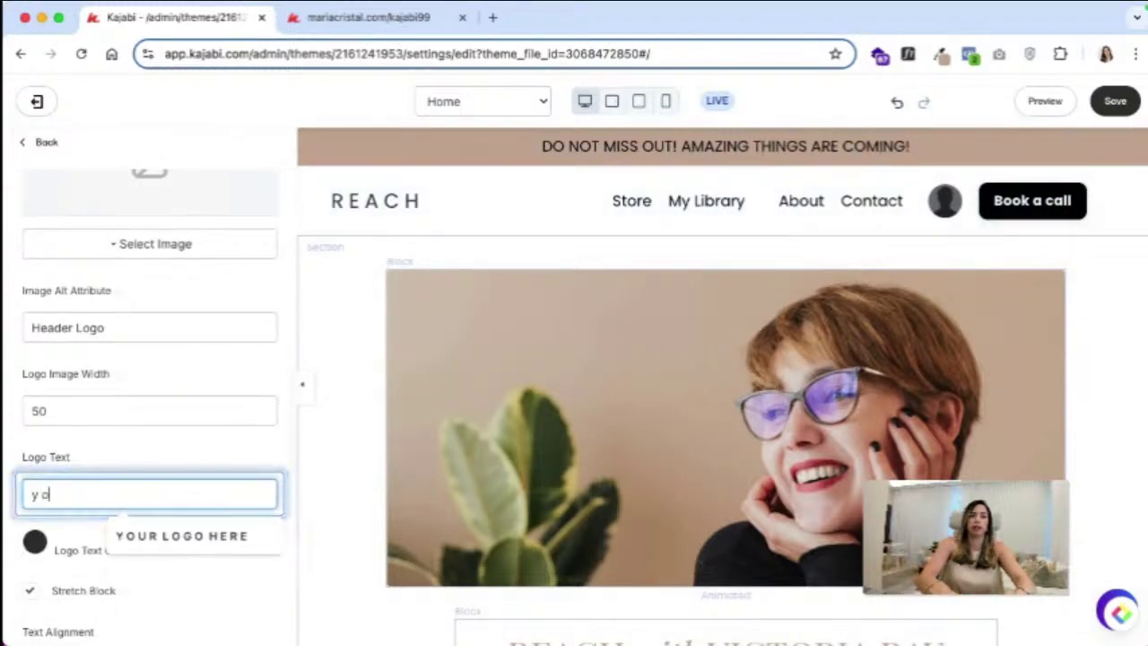
click(117, 535)
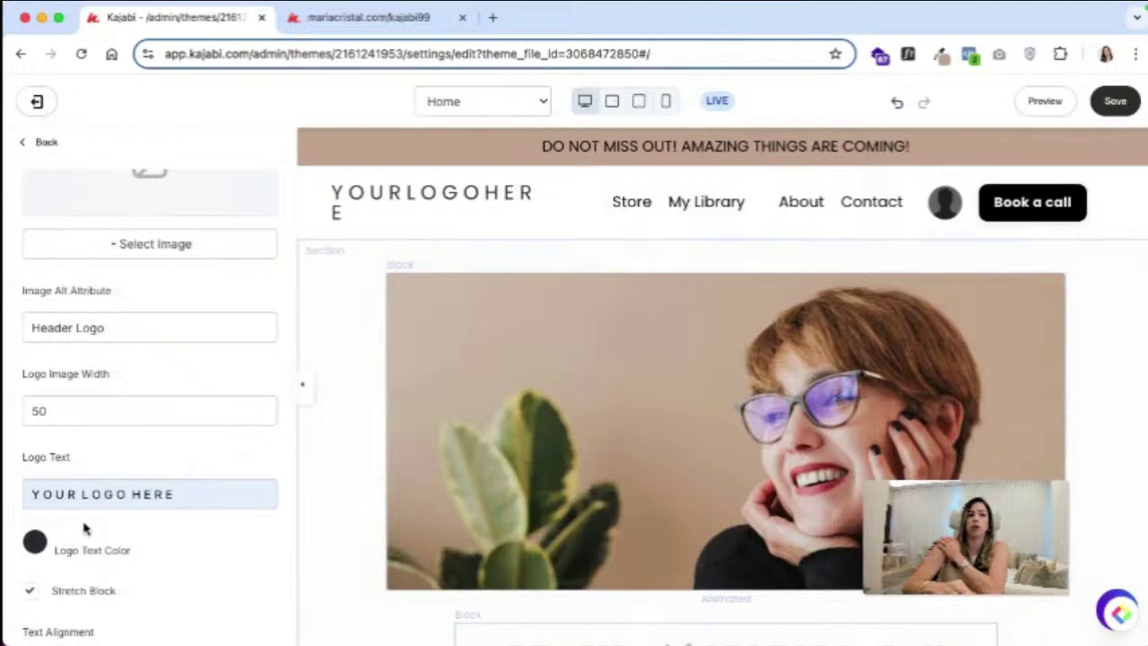
Step: Remove the word H E R E from the end of the logo text and save the theme
click(149, 492)
drag(134, 493, 185, 492)
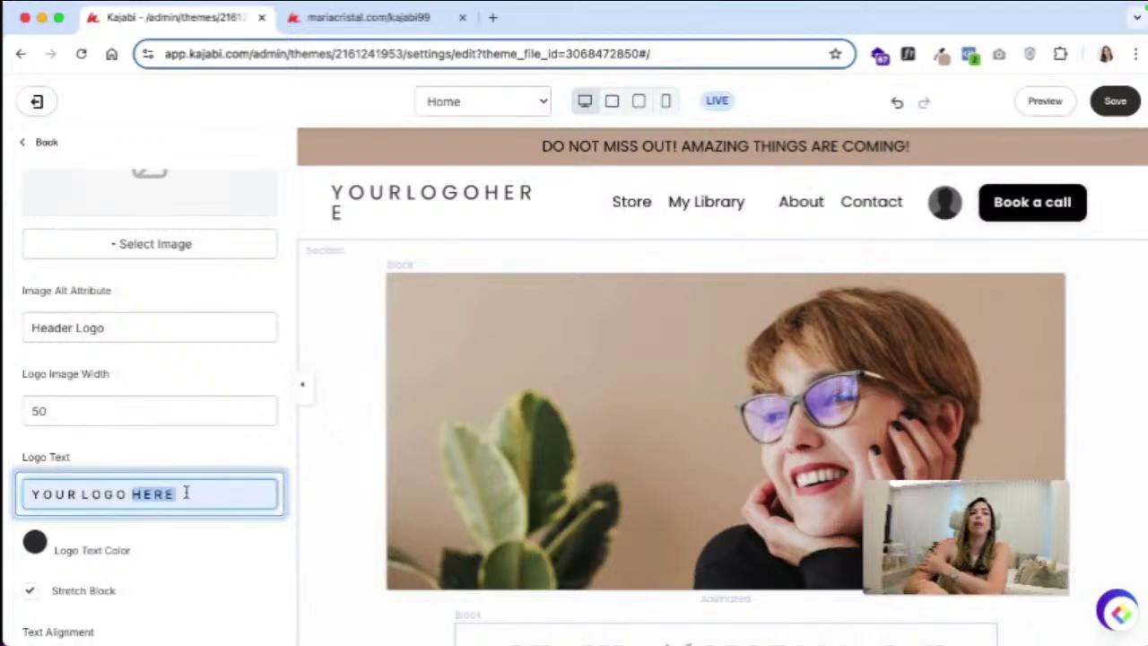
key(BackSpace)
click(225, 595)
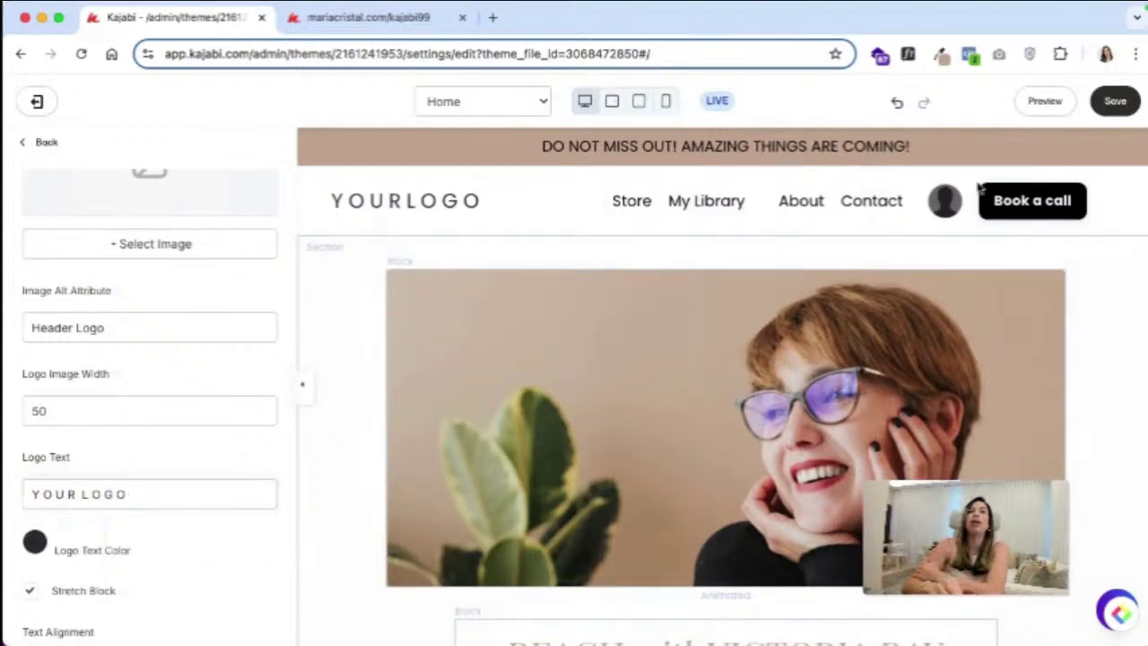
click(1120, 102)
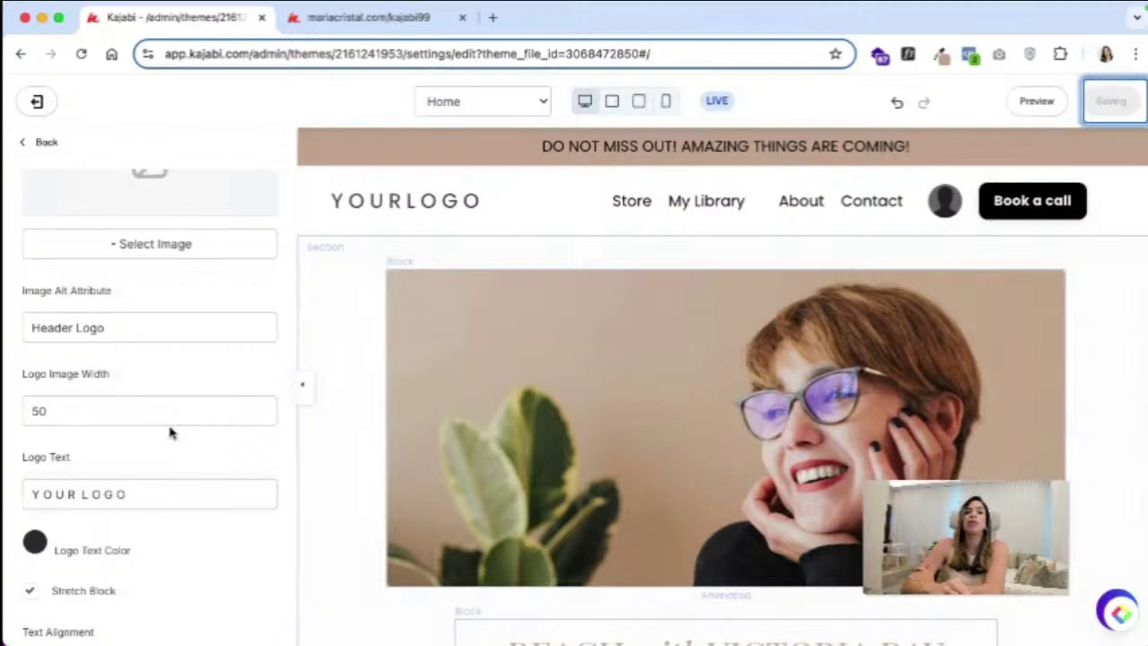
Step: Set the logo's Image Alt Attribute to "Your Brand Name - Logo" and save
scroll(169, 431, up, 3)
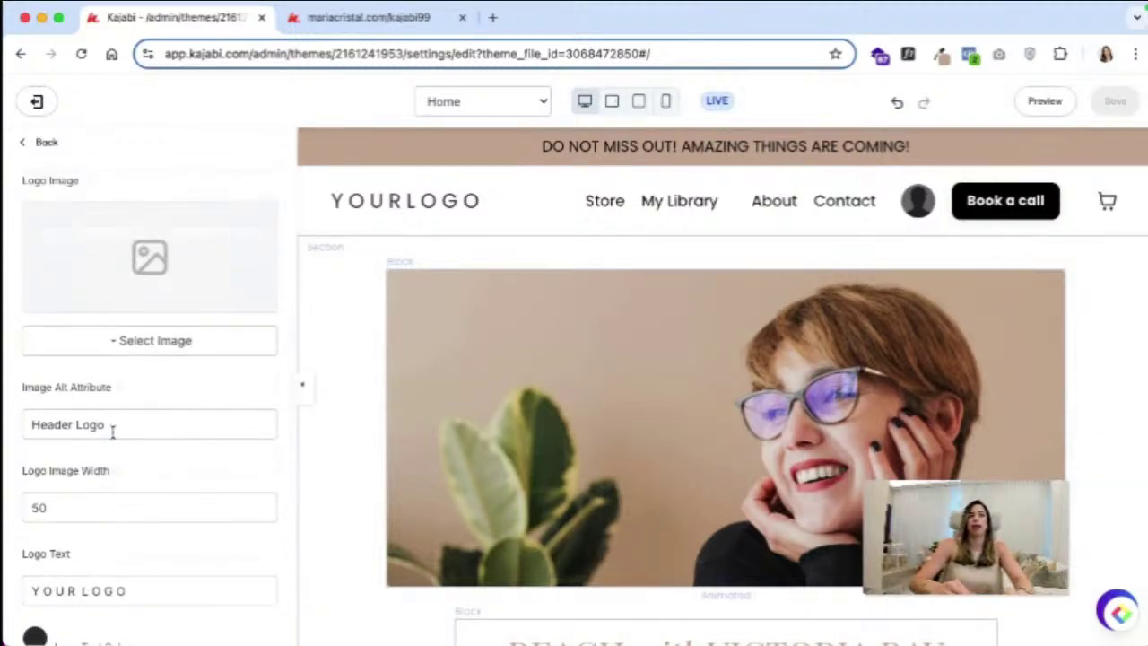
click(112, 432)
text(Your Brand Name -)
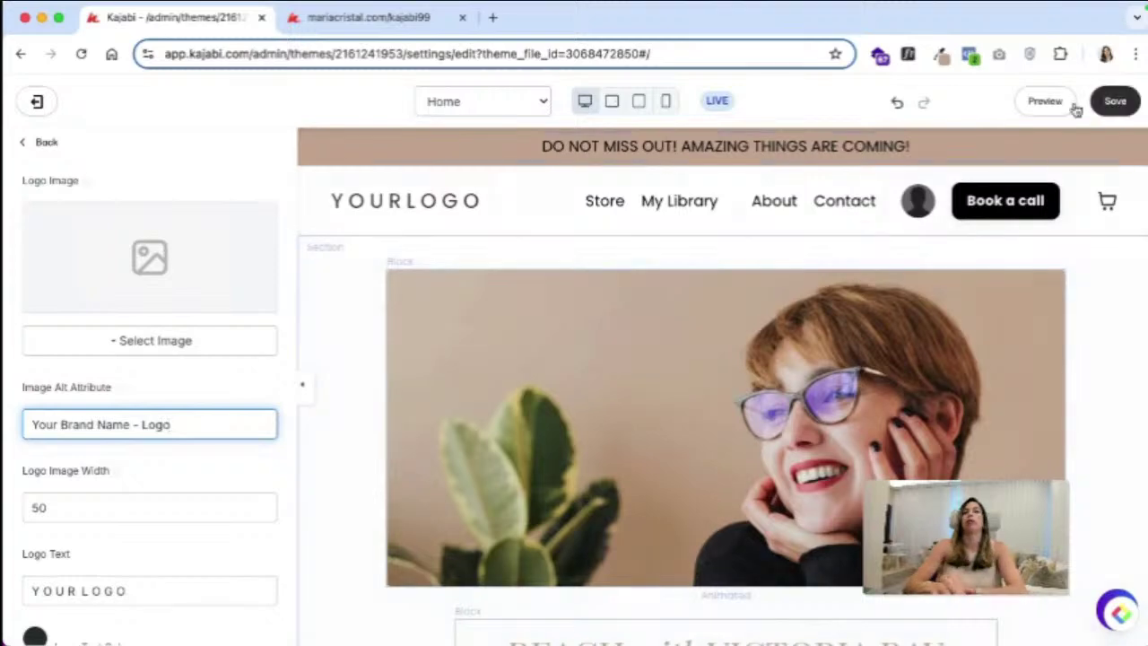
click(1114, 101)
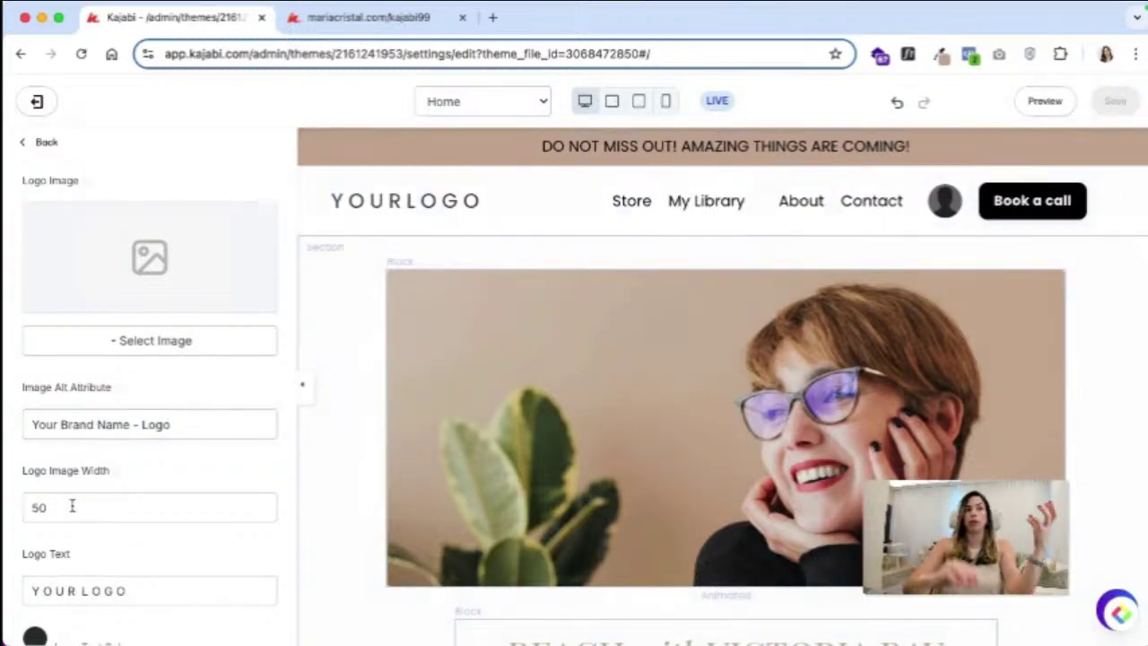
Step: Go to the settings of the header's Main Menu block and open its link lists in a new tab
scroll(102, 328, down, 5)
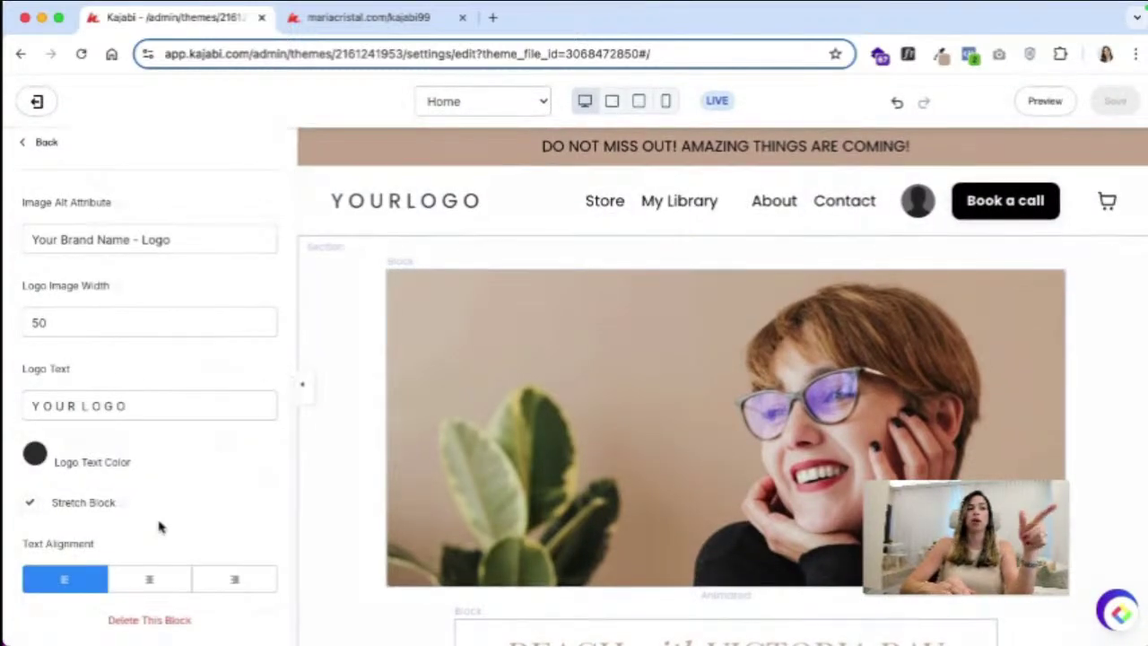
click(39, 144)
scroll(138, 464, down, 10)
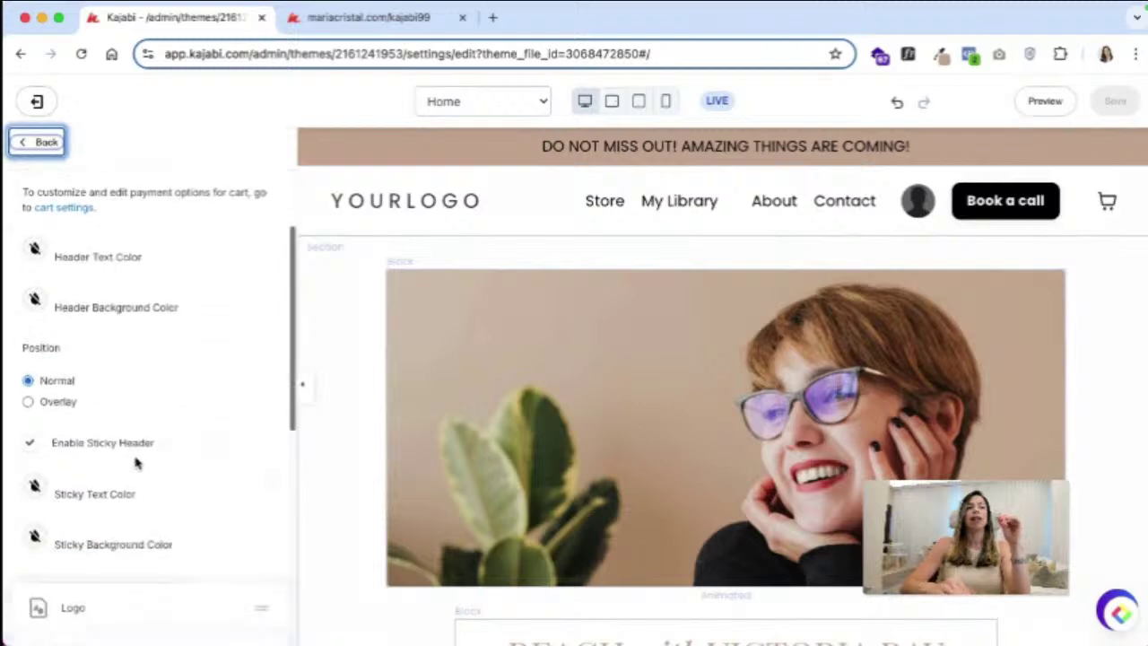
click(80, 359)
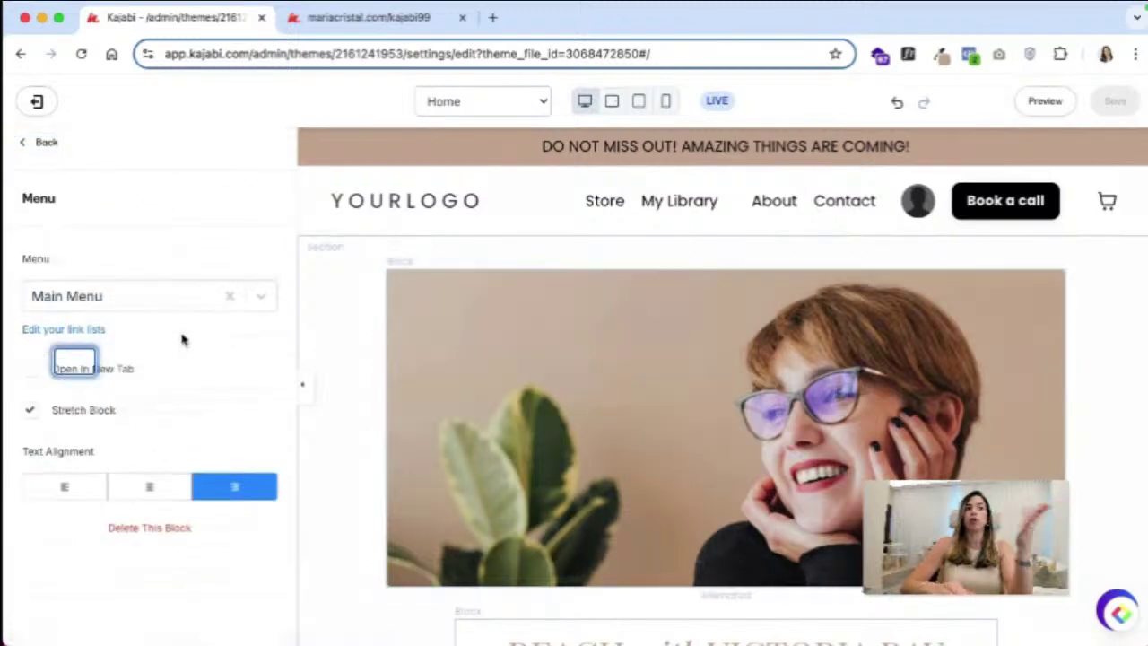
click(151, 300)
click(143, 265)
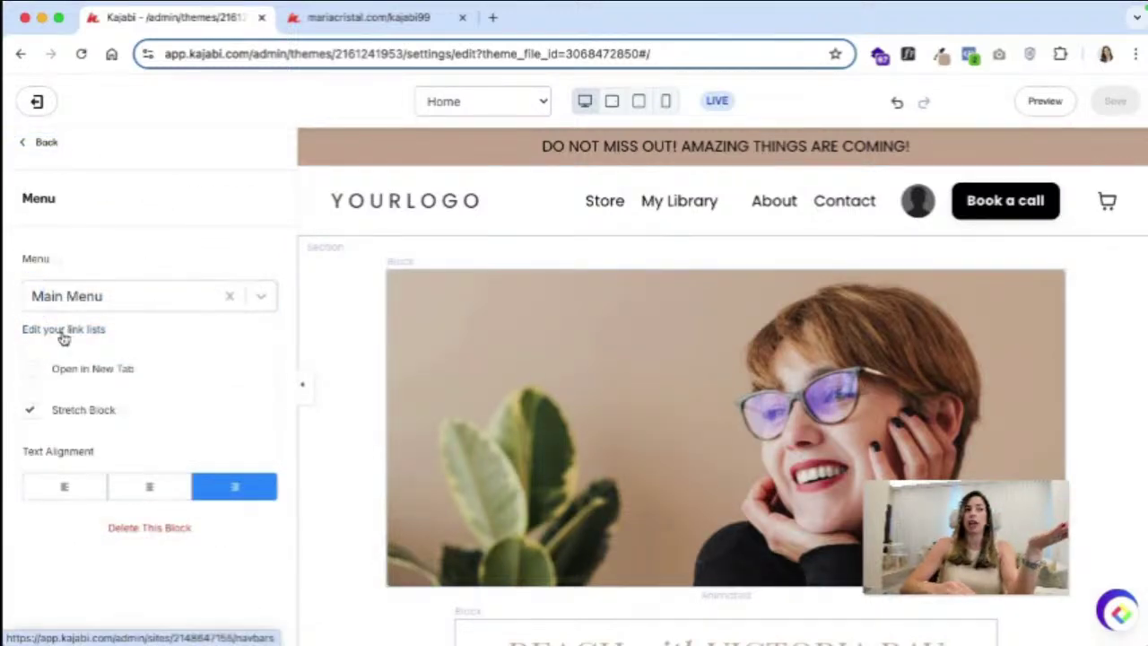
right_click(62, 329)
click(82, 319)
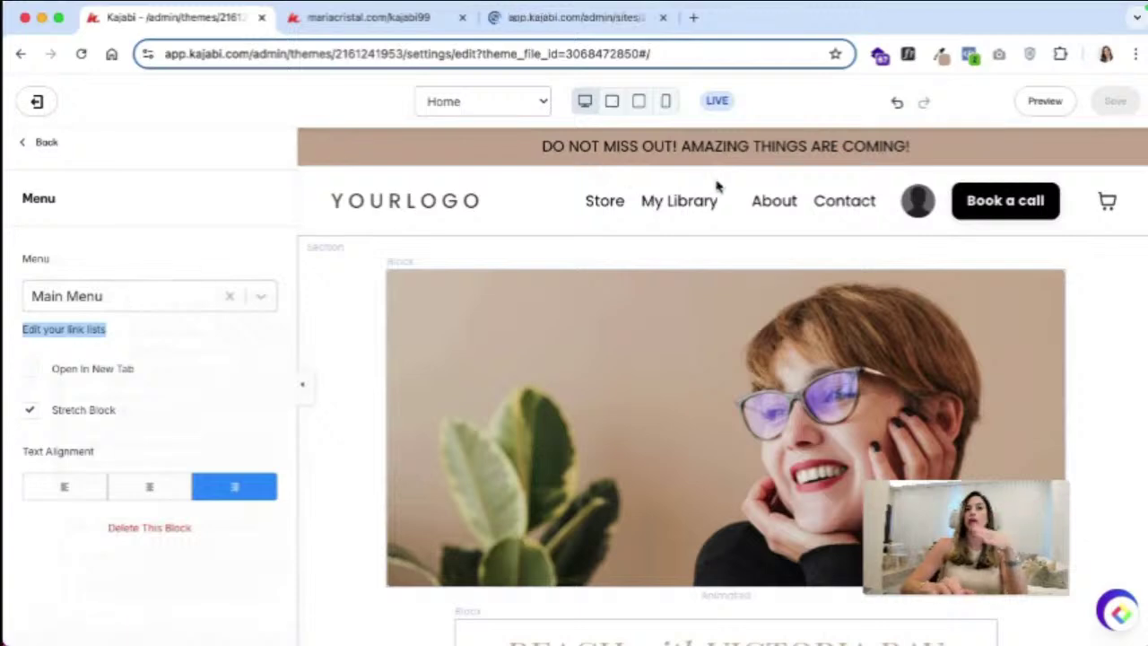
Step: Check which menus the header's menu block can use, keep Main Menu, and return to the header settings
click(152, 305)
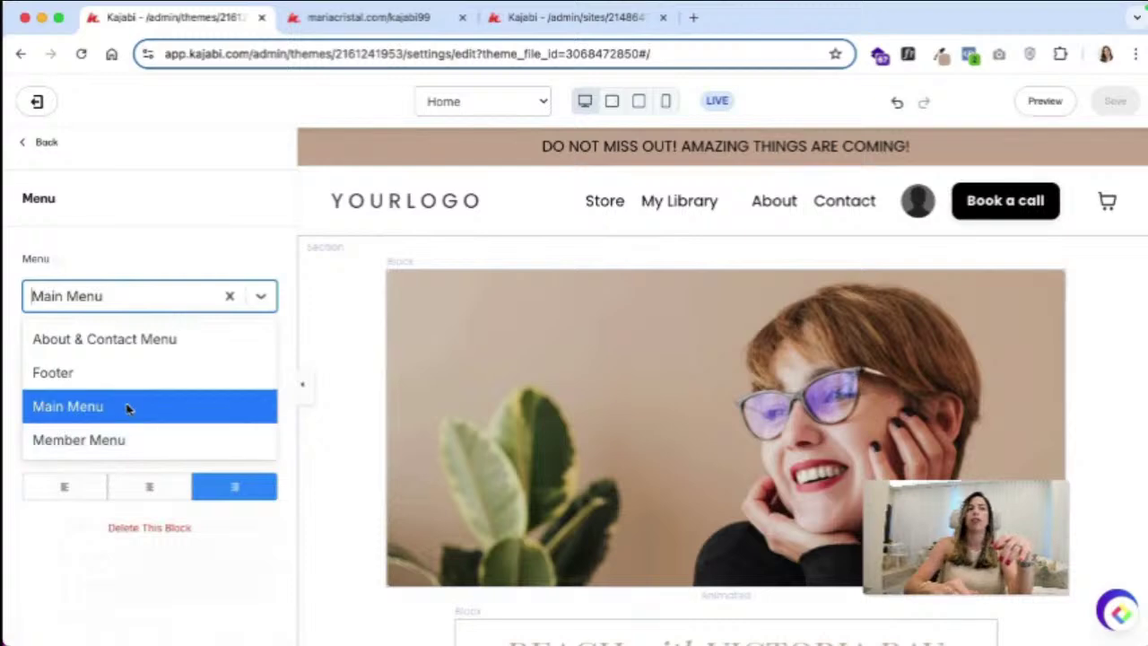
click(125, 408)
click(42, 143)
scroll(189, 496, down, 5)
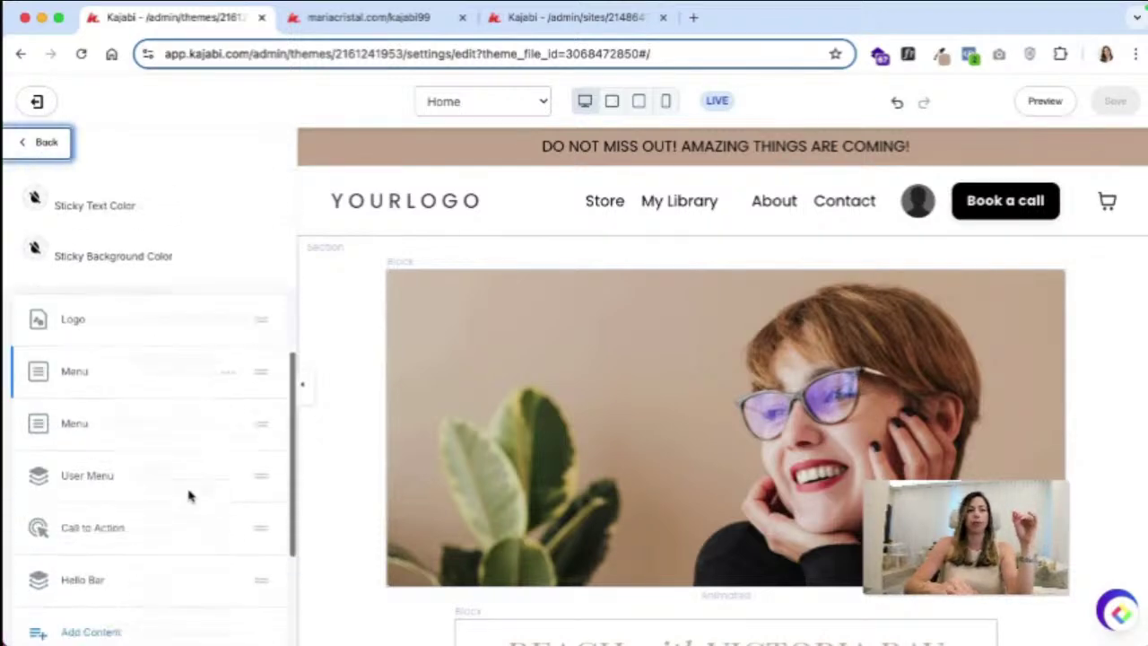
Step: Close the old site preview and look through the existing menus on the Navigation page
click(367, 26)
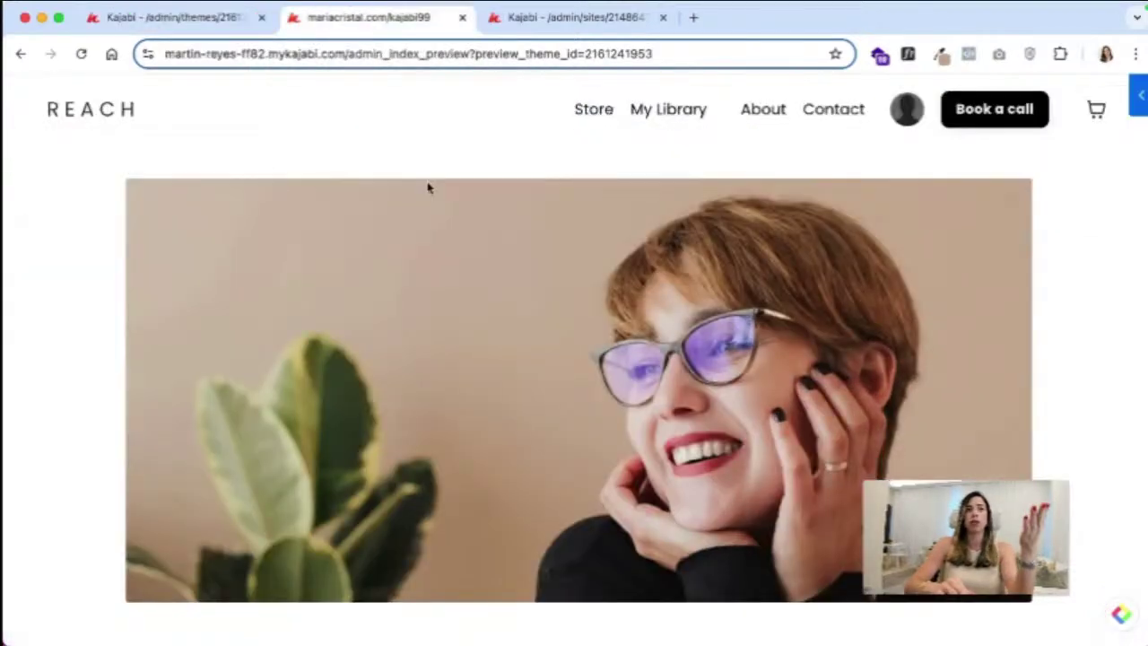
click(461, 17)
scroll(497, 313, down, 5)
scroll(485, 341, up, 2)
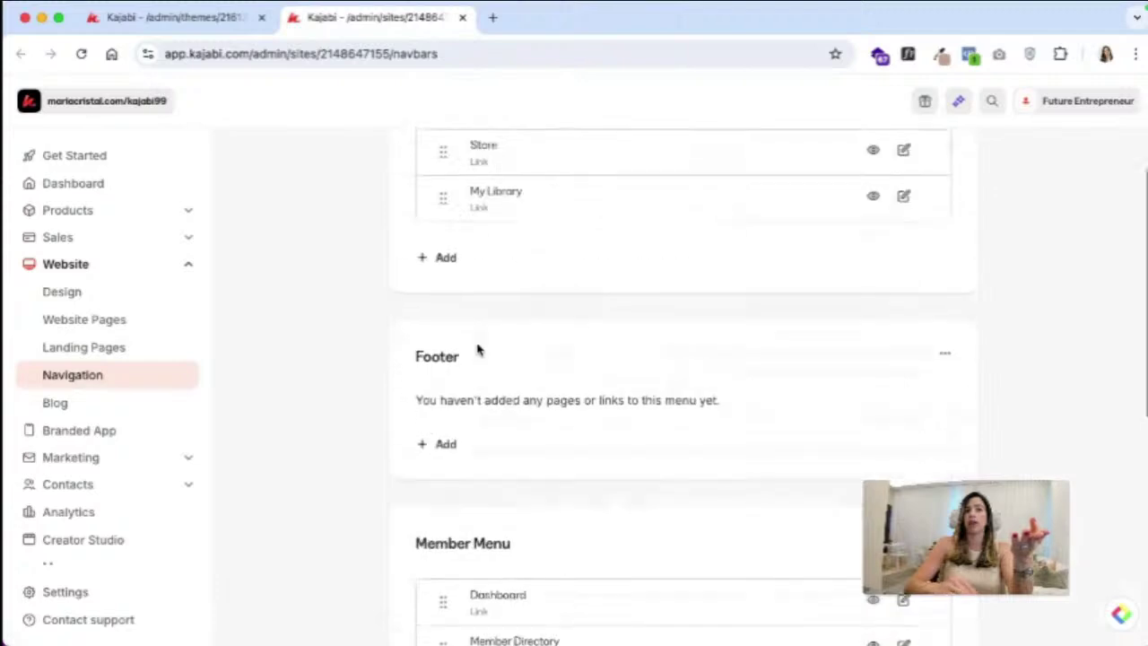
scroll(477, 350, up, 3)
Step: Create a navigation menu titled New Menu and show the types of items that can be added to it
click(930, 170)
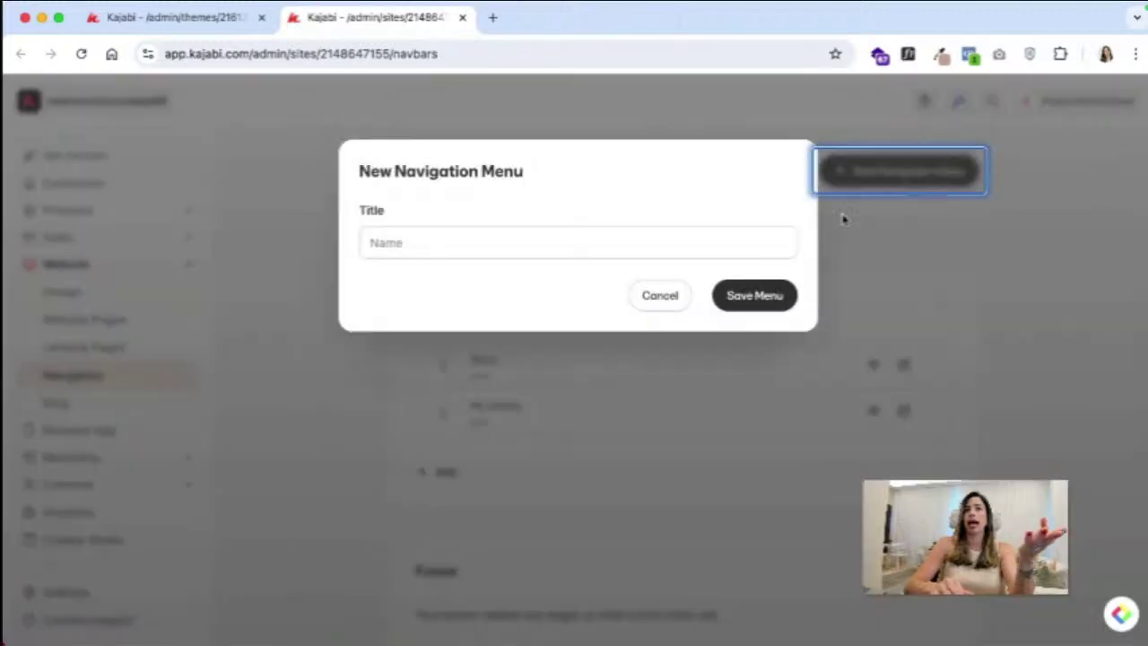
click(640, 247)
text(New Menu)
click(758, 299)
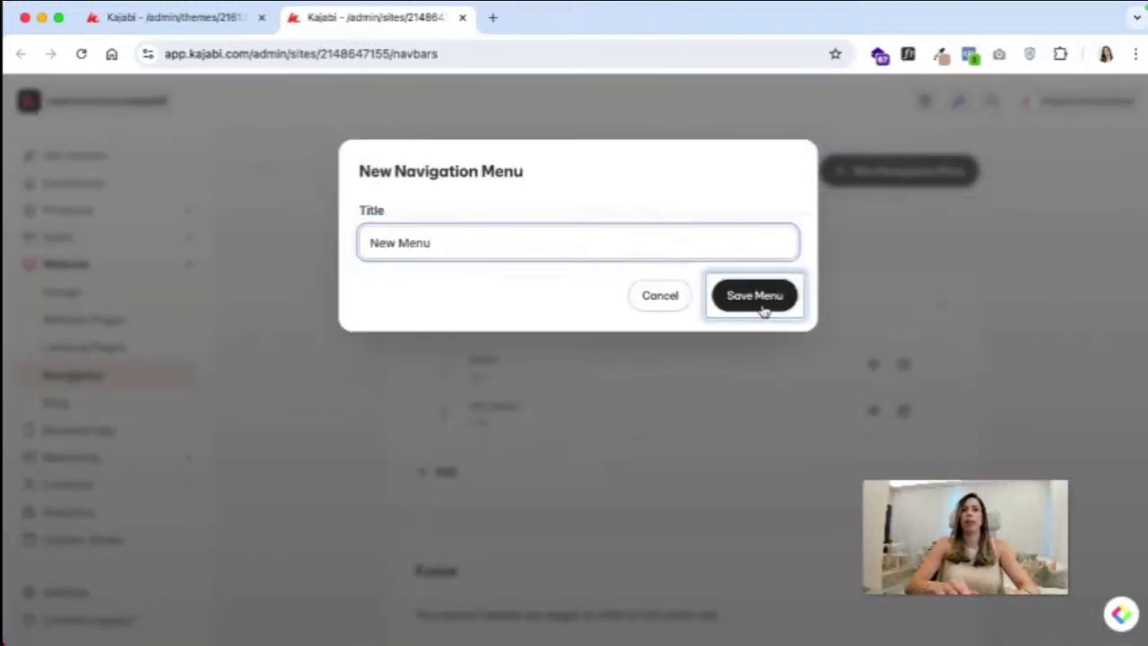
click(440, 398)
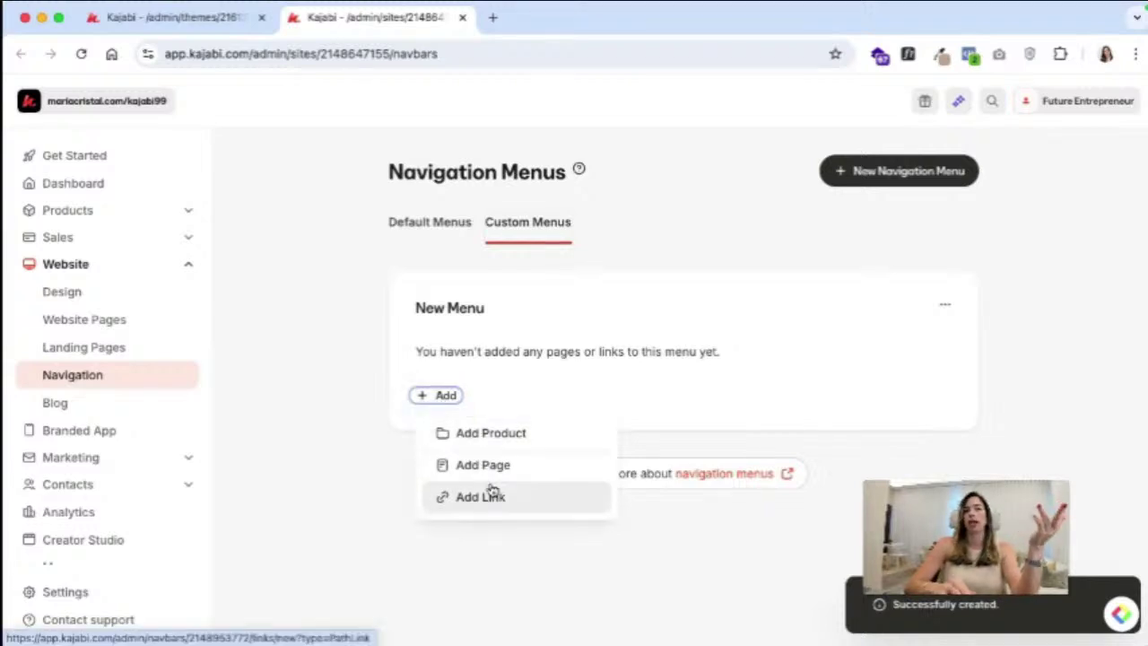
Step: Close the Navigation page, return to the theme editor and review the header's User Menu settings
click(461, 17)
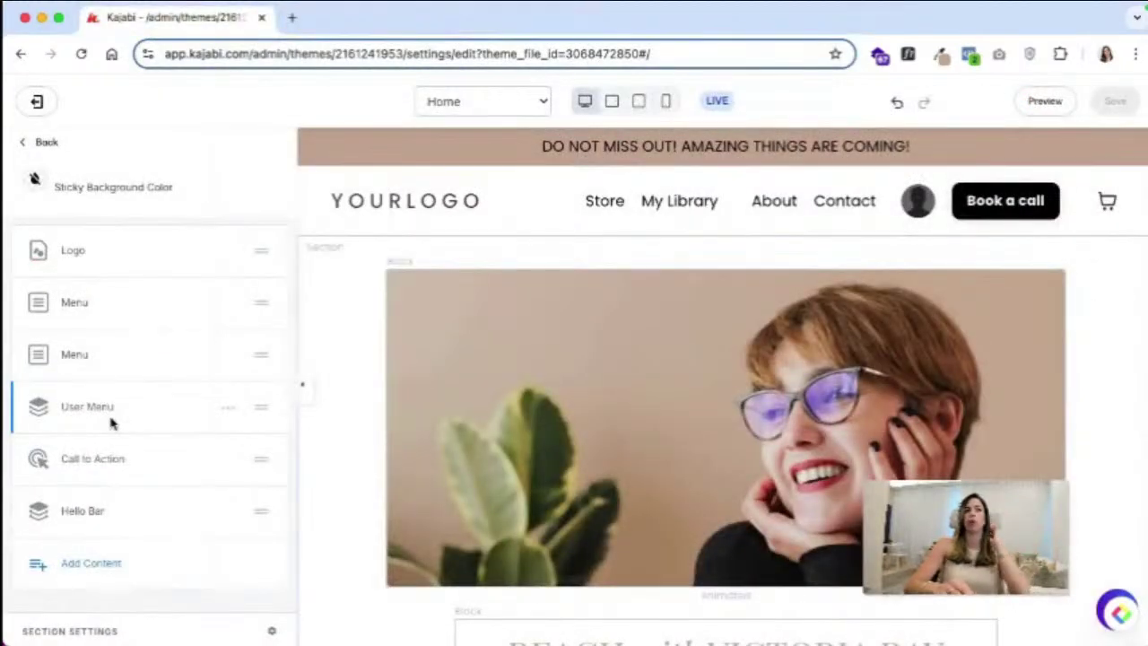
click(910, 204)
scroll(81, 251, up, 3)
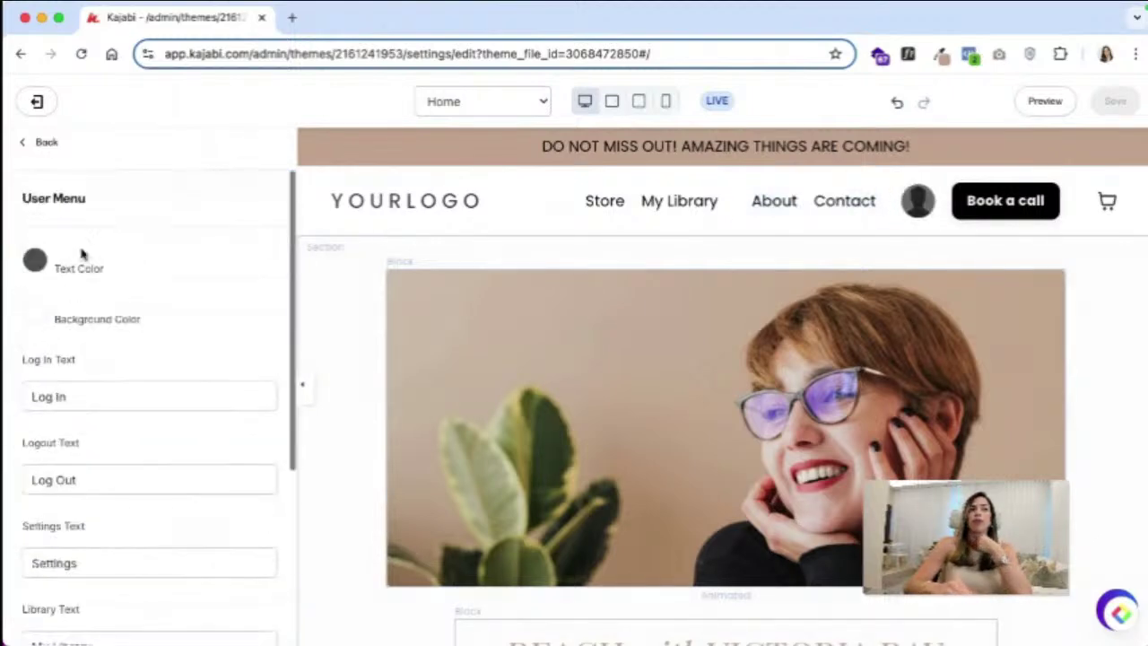
scroll(112, 382, down, 2)
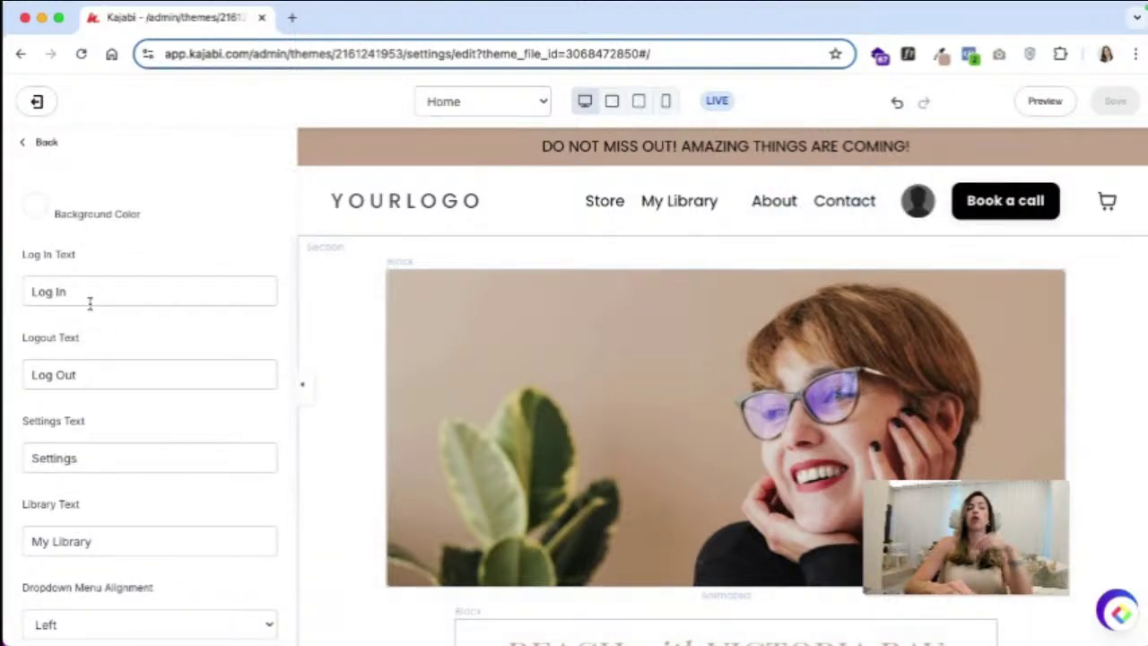
scroll(90, 303, down, 3)
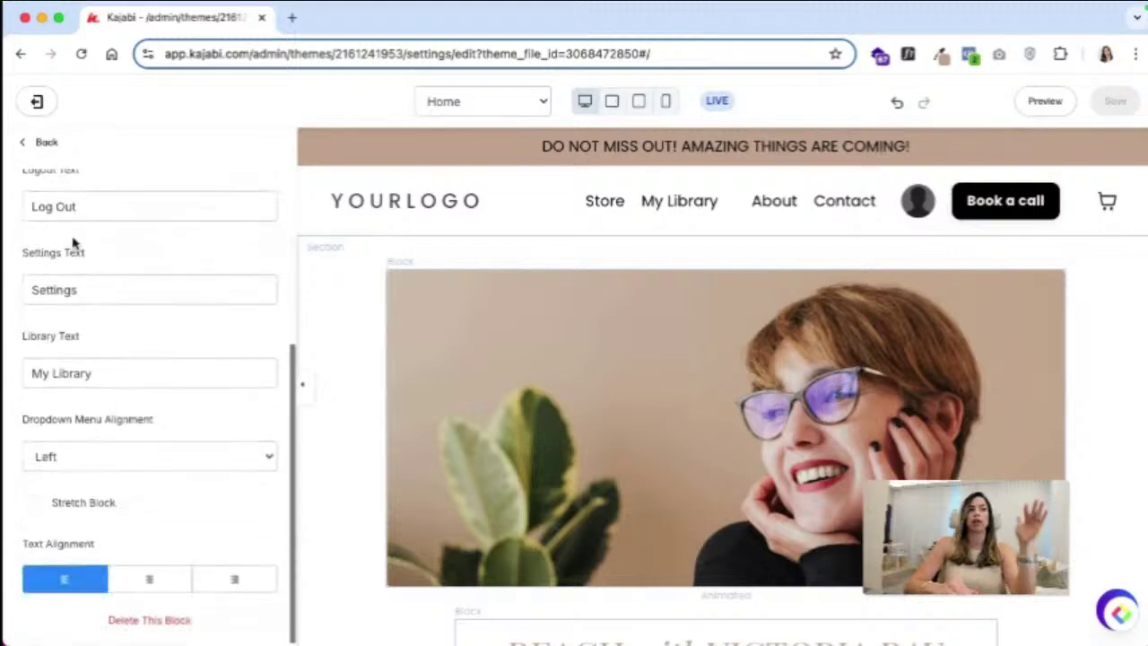
click(39, 144)
scroll(127, 427, down, 5)
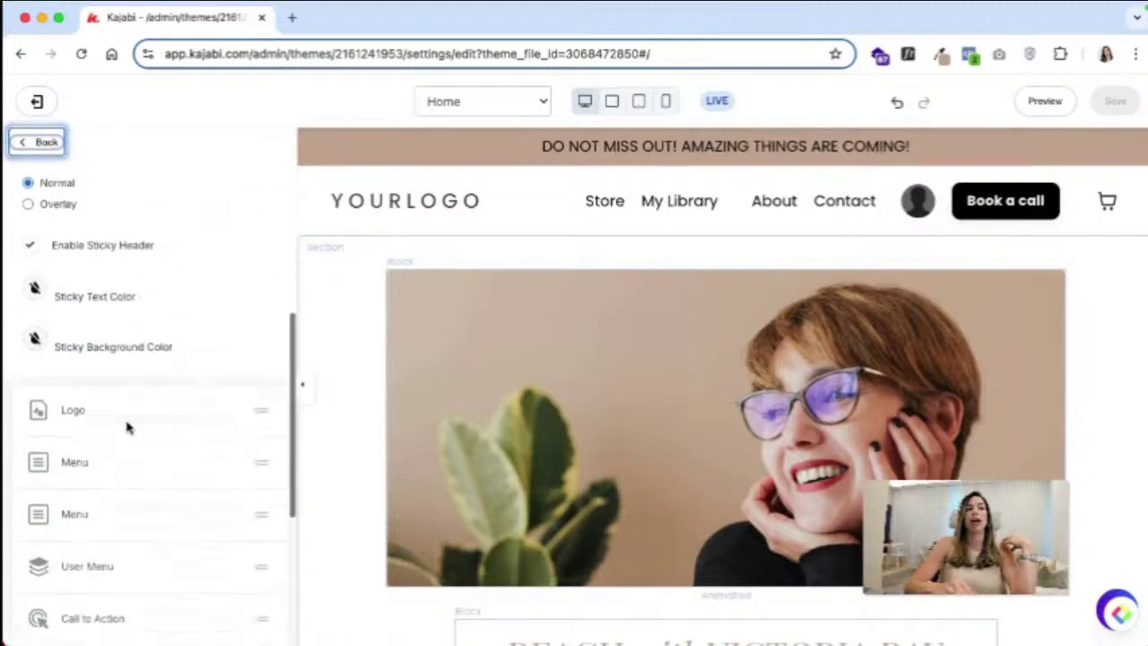
click(128, 436)
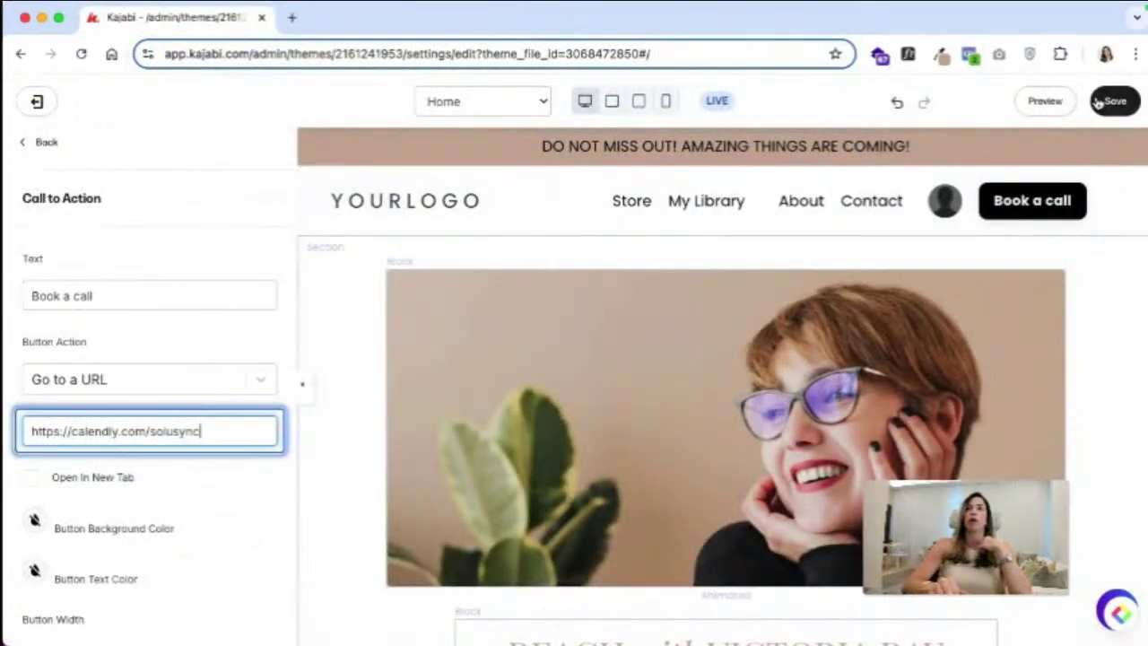
click(1099, 103)
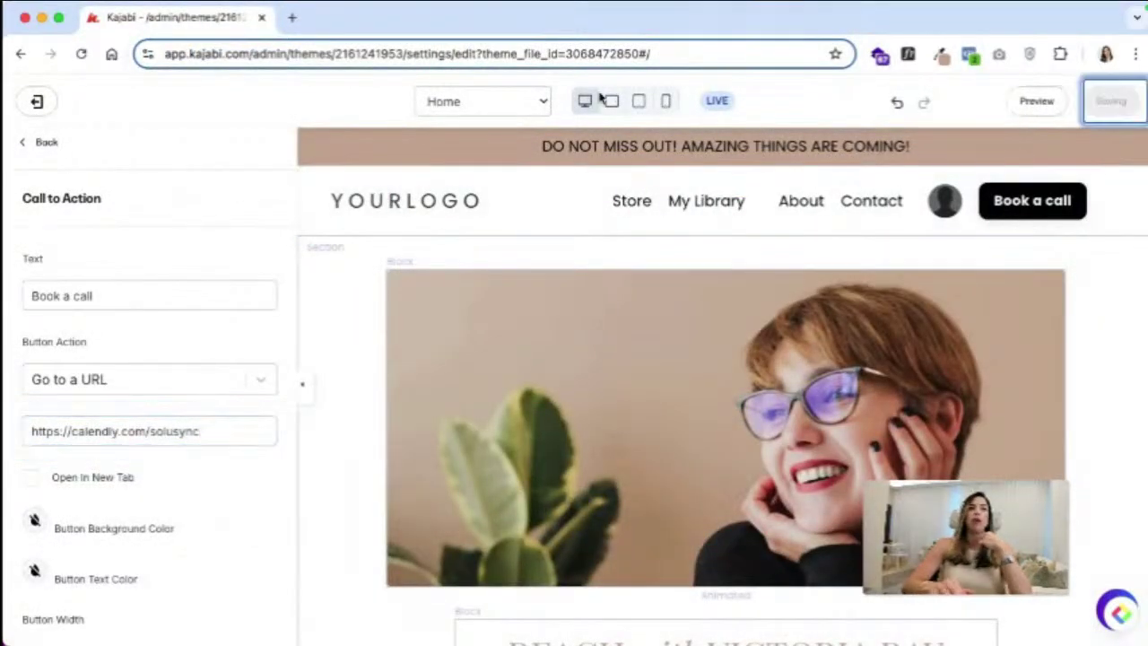
Step: Set the background color of the header's Hello Bar to black, save, and return to the Home page's section list
click(40, 142)
scroll(161, 550, down, 10)
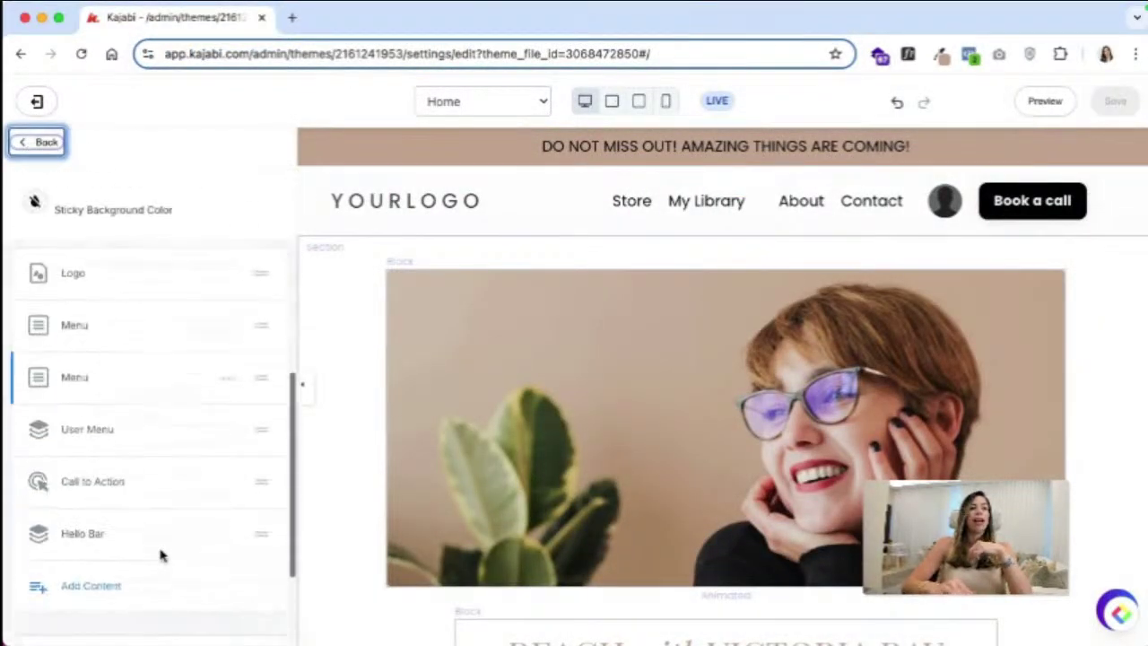
click(93, 382)
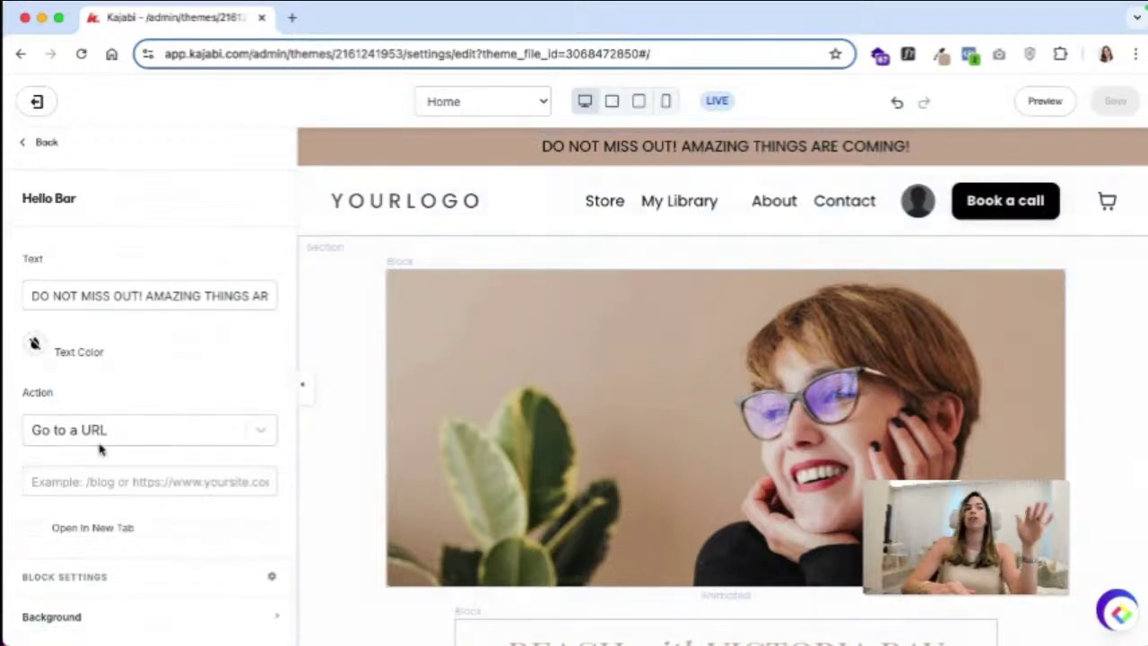
scroll(37, 538, down, 3)
click(41, 533)
scroll(38, 538, down, 1)
click(36, 519)
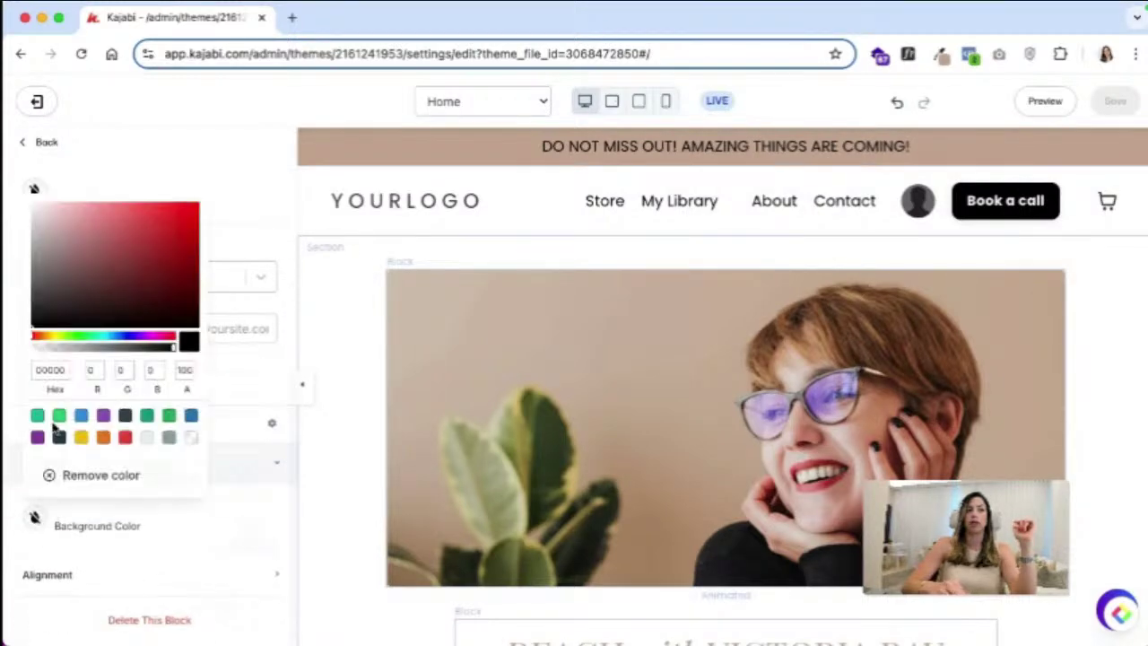
click(60, 437)
click(248, 218)
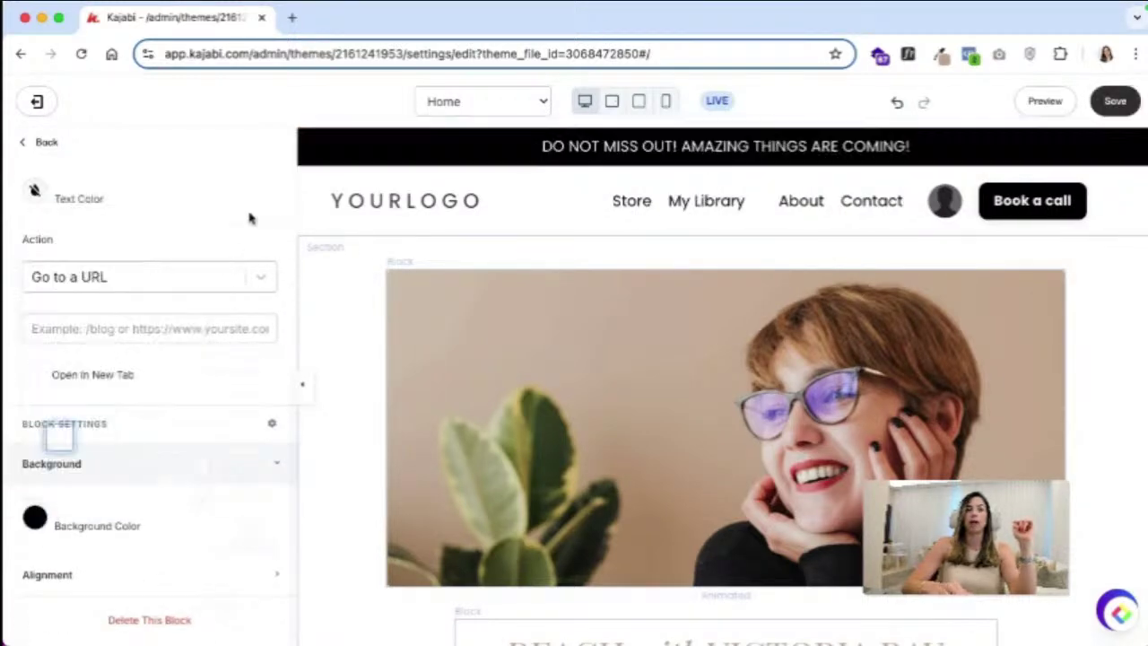
click(1114, 106)
click(46, 144)
click(45, 144)
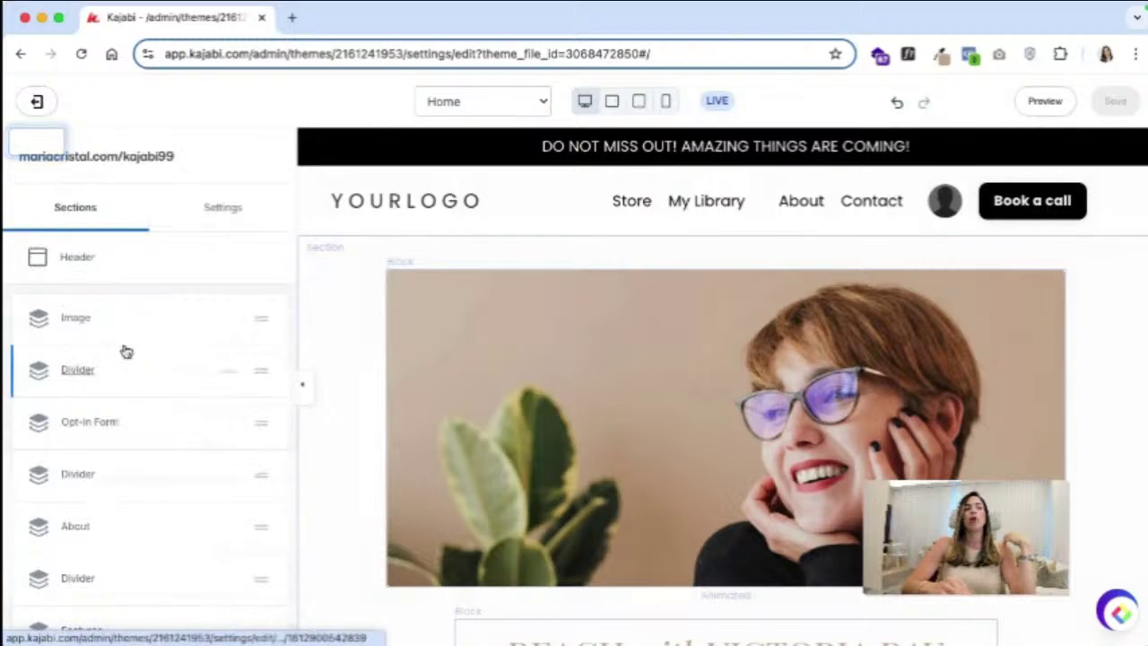
Step: Look through the Home page's section list and the corresponding sections in the page preview
scroll(126, 352, down, 10)
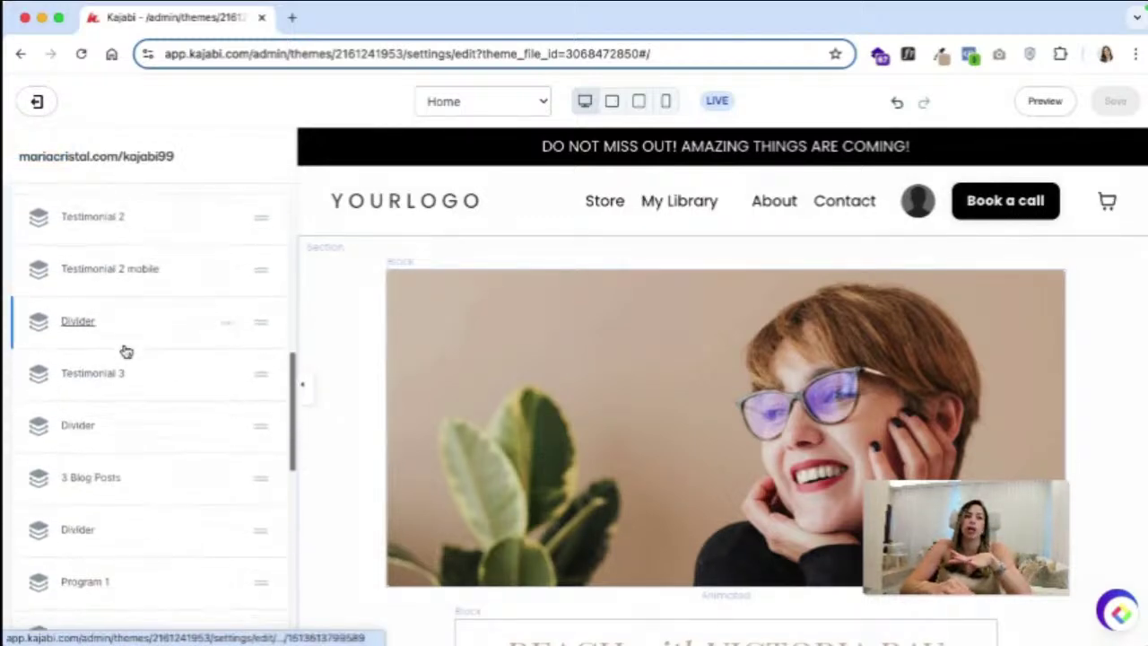
scroll(126, 351, down, 3)
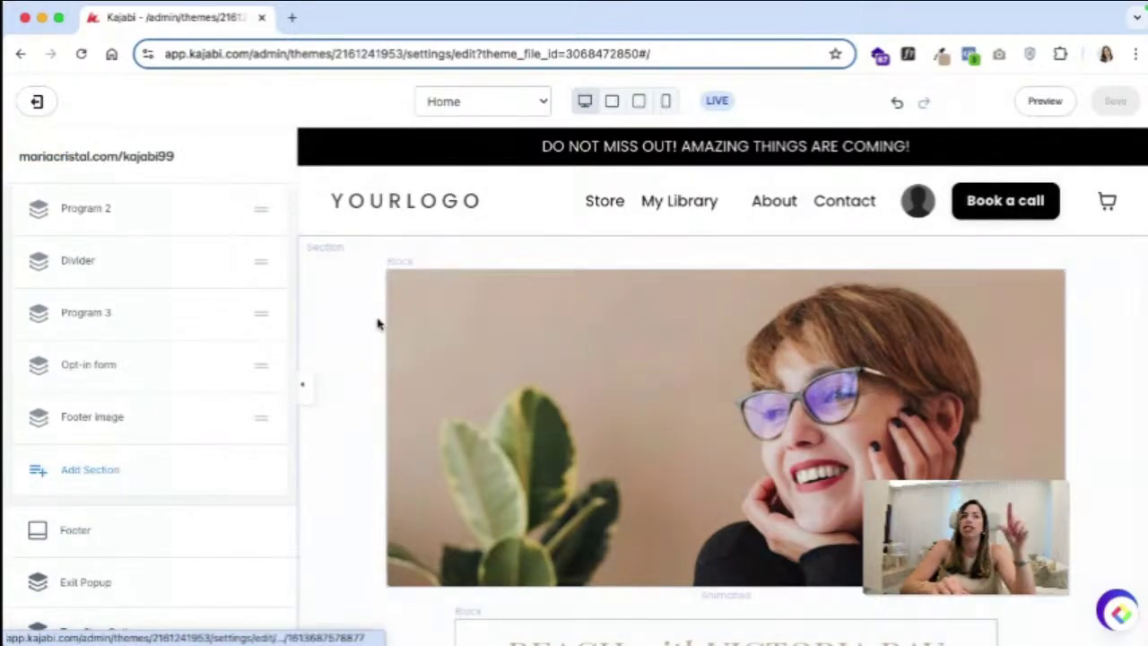
scroll(328, 402, down, 10)
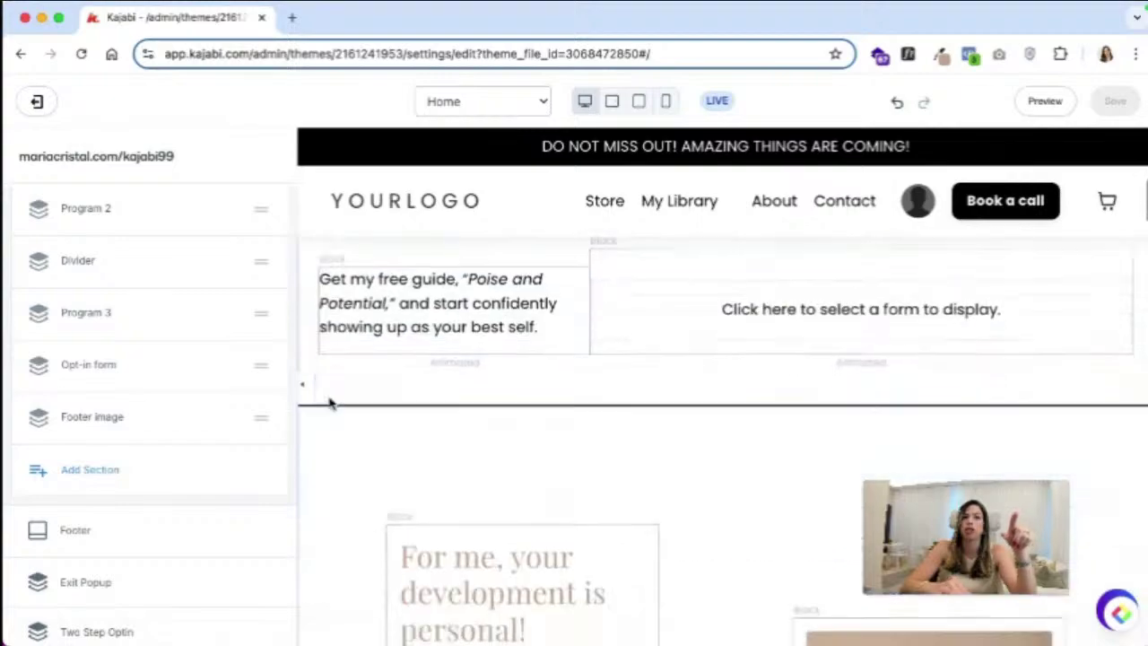
scroll(333, 472, down, 10)
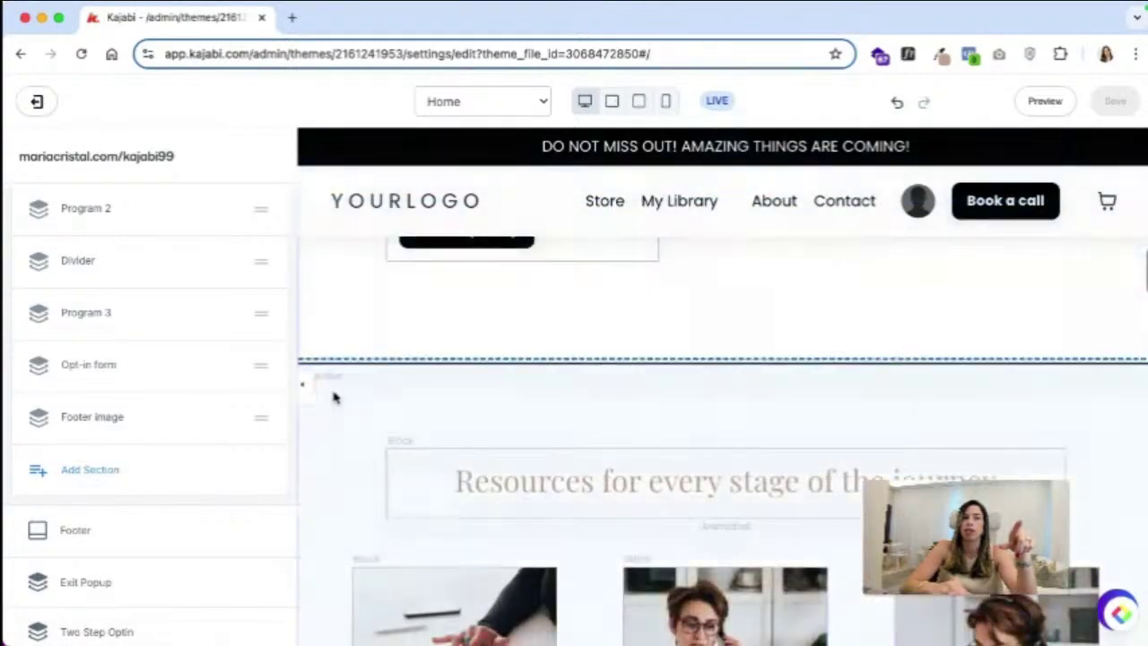
scroll(333, 397, up, 15)
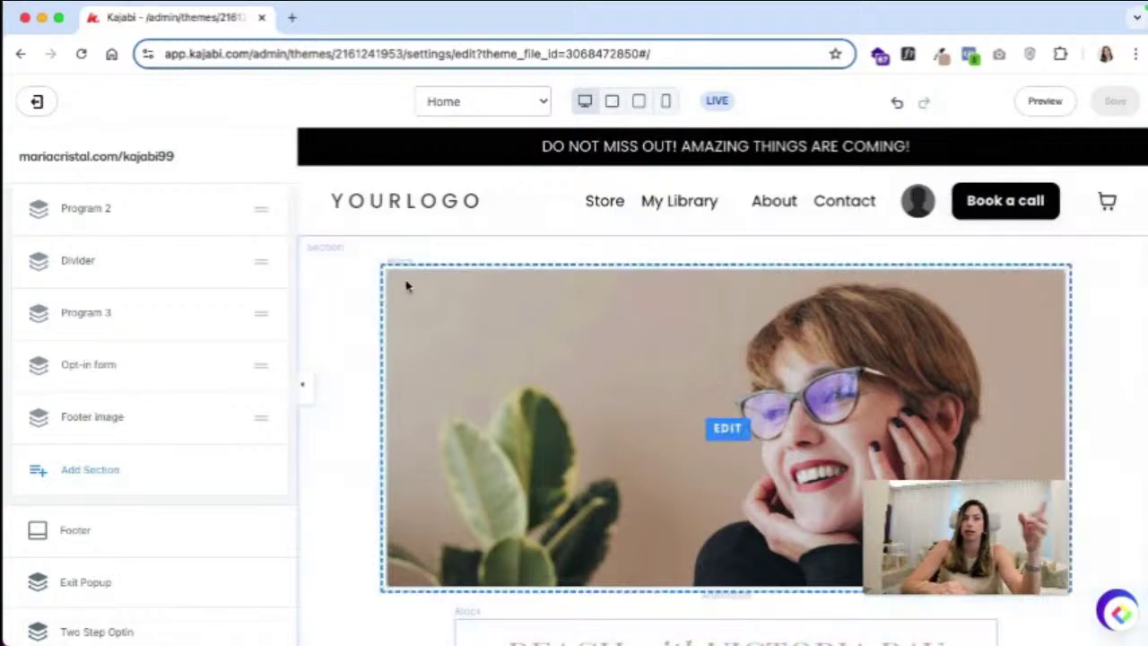
scroll(409, 283, down, 1)
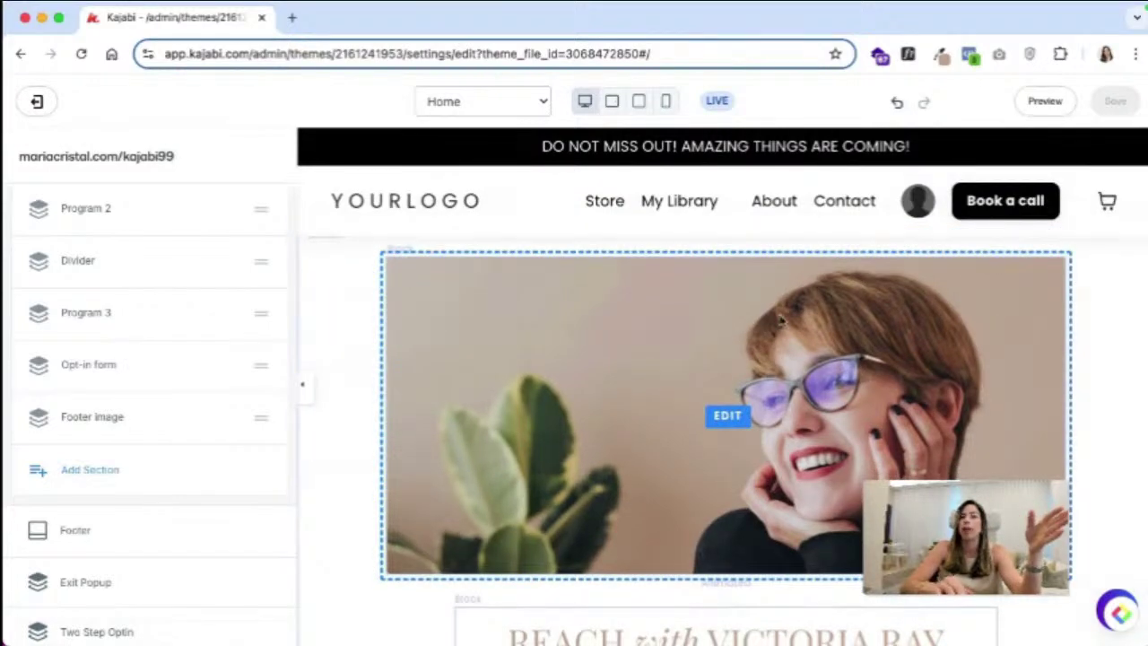
scroll(971, 328, down, 5)
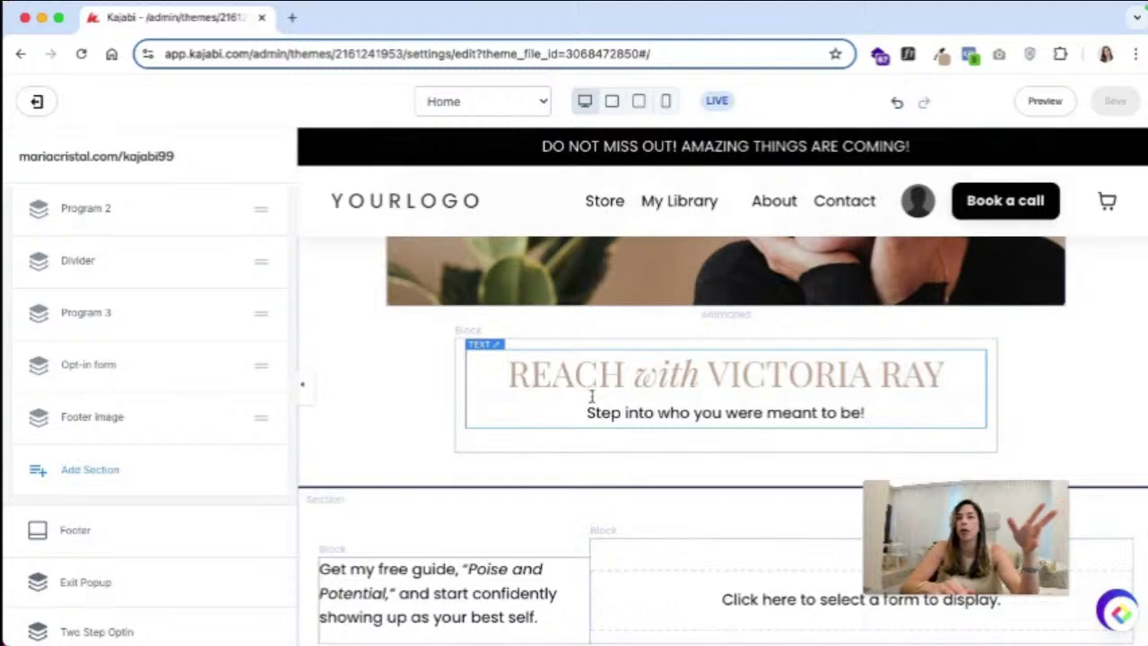
Step: Open the library of addable sections and preview the Text, Hero, 3 Feature Cards and Carousel sections
click(176, 480)
scroll(111, 448, down, 3)
scroll(110, 451, down, 1)
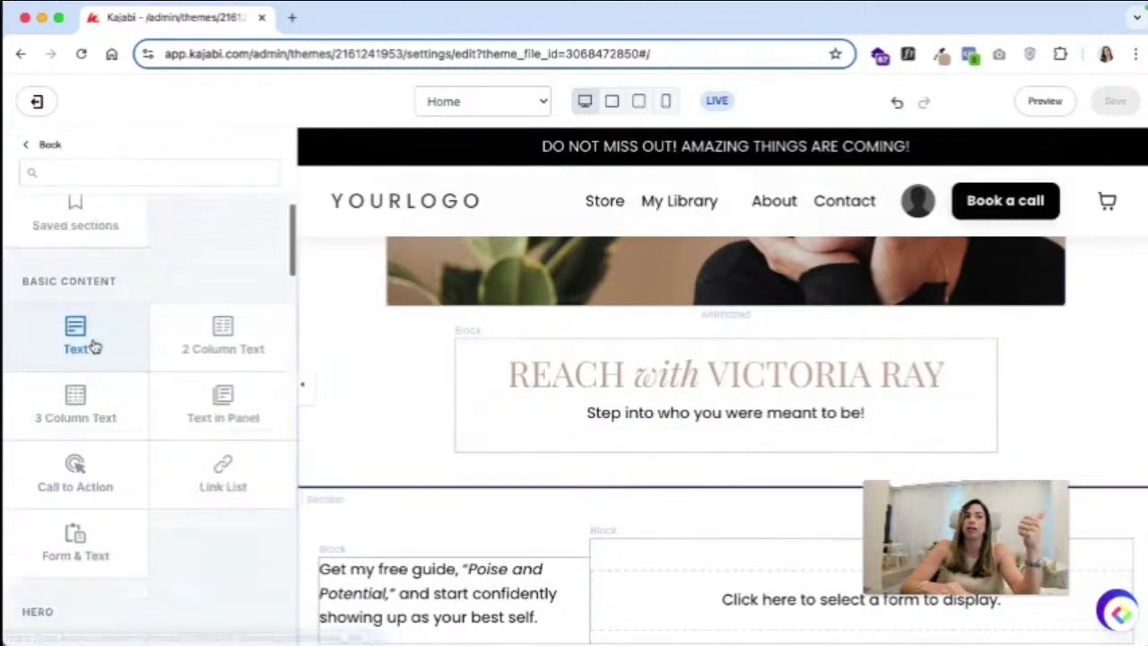
click(95, 344)
scroll(123, 492, down, 5)
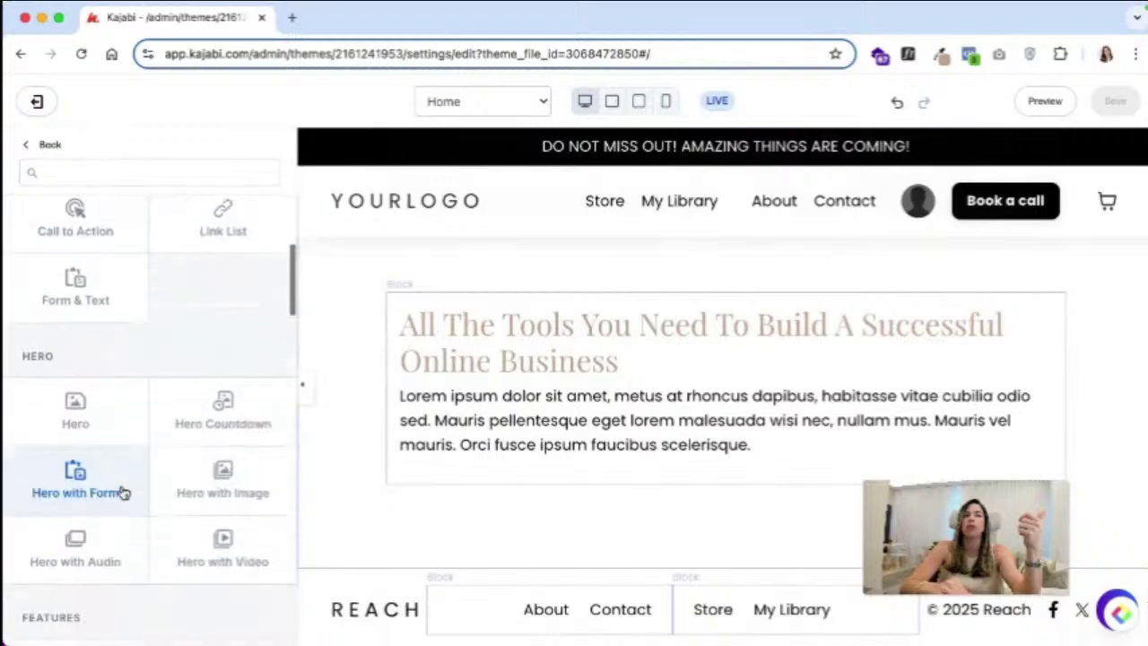
click(134, 428)
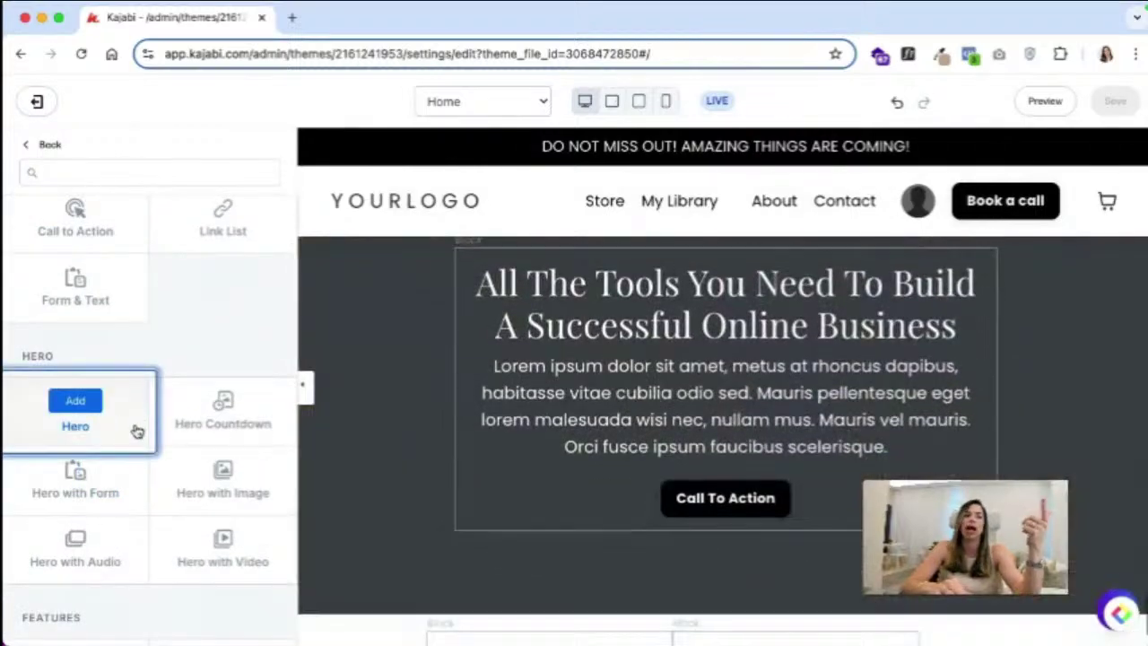
scroll(107, 481, down, 5)
click(103, 464)
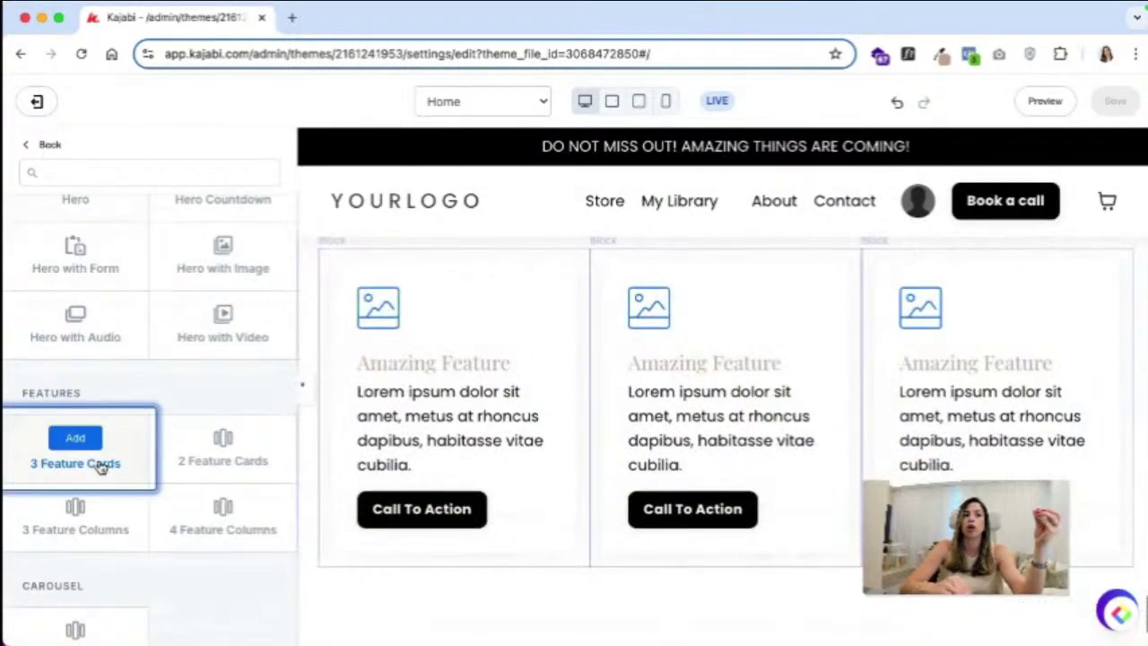
scroll(98, 466, down, 5)
click(103, 404)
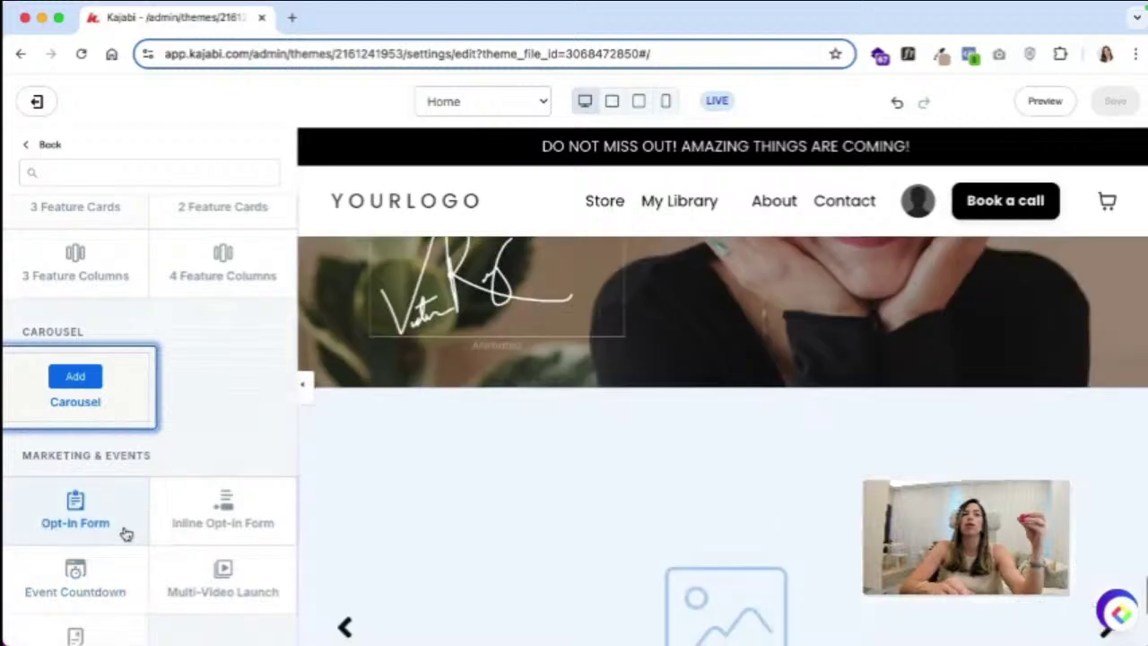
Step: Preview the Opt-in Form, Multi-Video Launch, Text & Image and Audio sections without adding them
click(126, 532)
scroll(124, 533, down, 3)
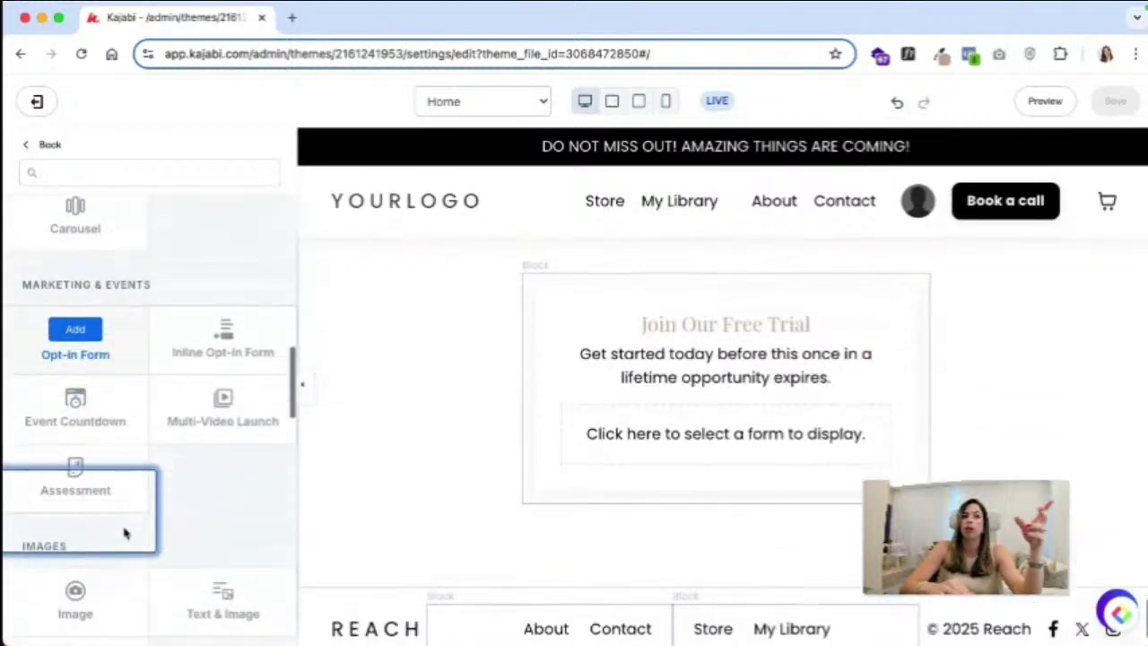
click(194, 410)
scroll(150, 489, down, 2)
scroll(151, 488, down, 2)
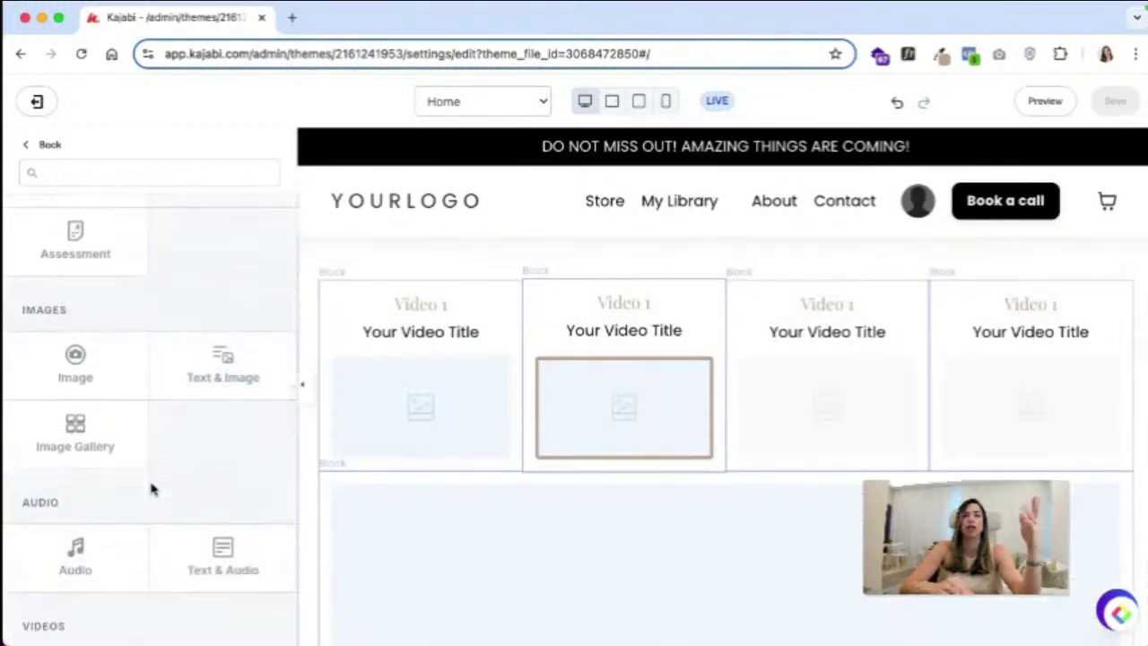
click(182, 389)
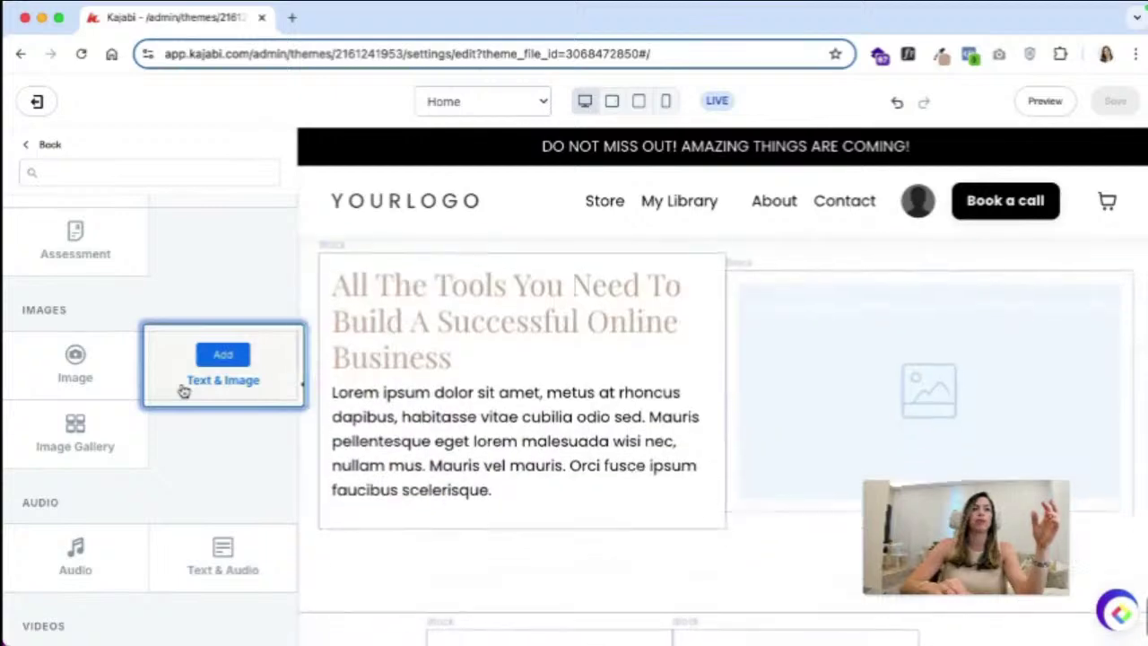
scroll(135, 431, down, 1)
click(120, 436)
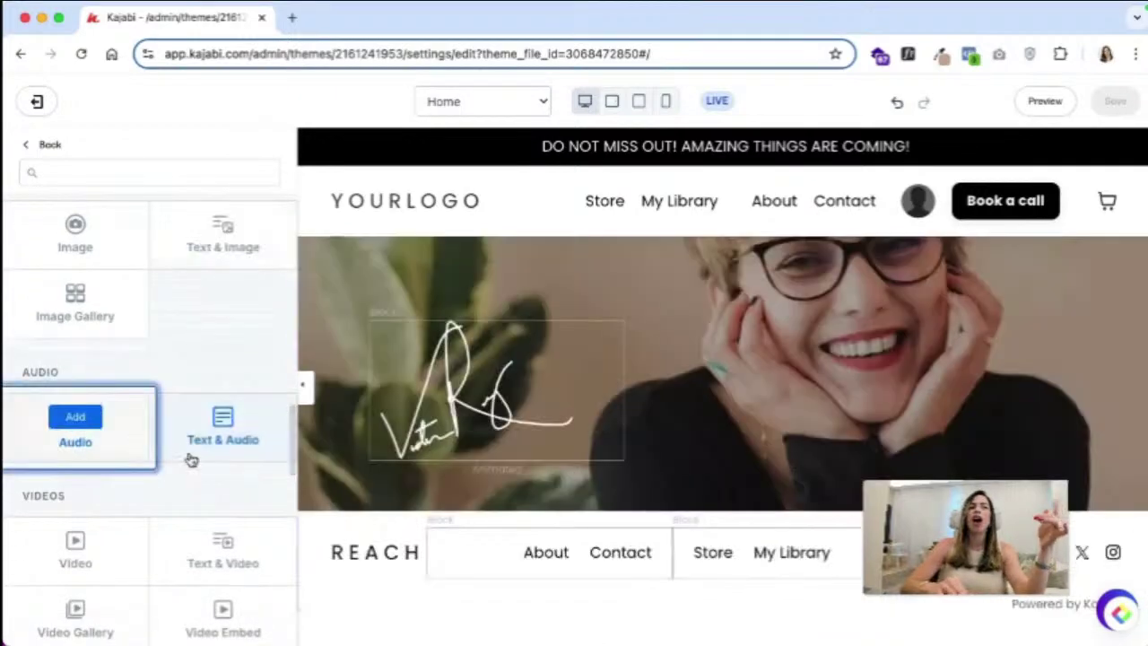
Step: Preview the Video, Offer, Pricing Cards and Coaching Scheduling Widget sections without adding them
scroll(191, 459, down, 3)
click(113, 413)
scroll(134, 497, down, 3)
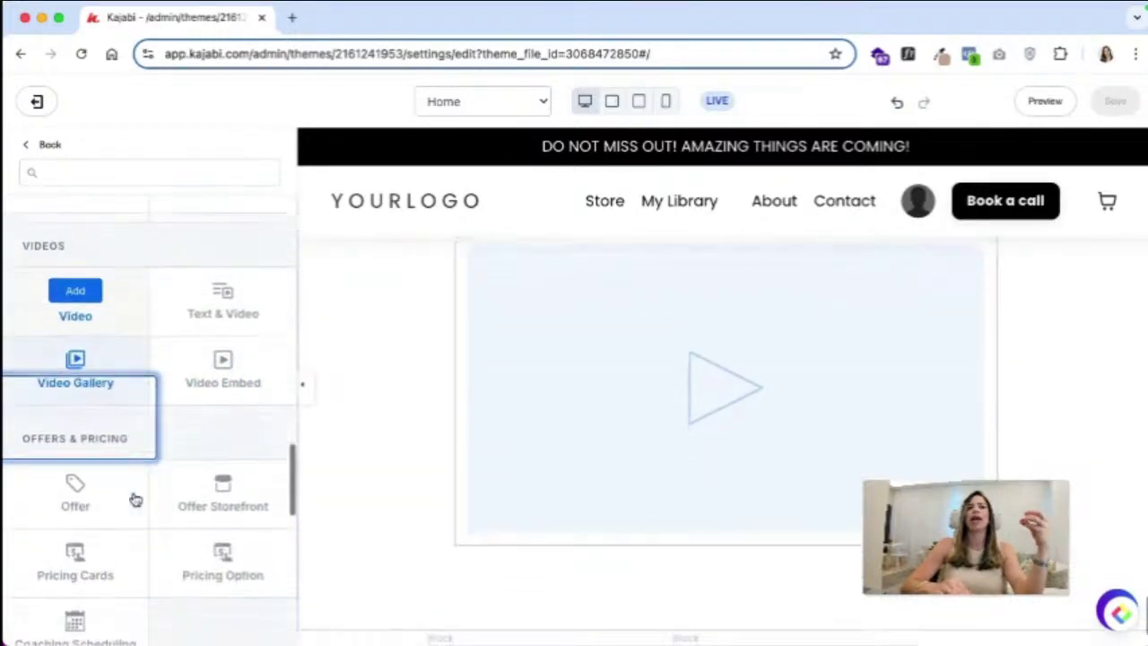
click(69, 510)
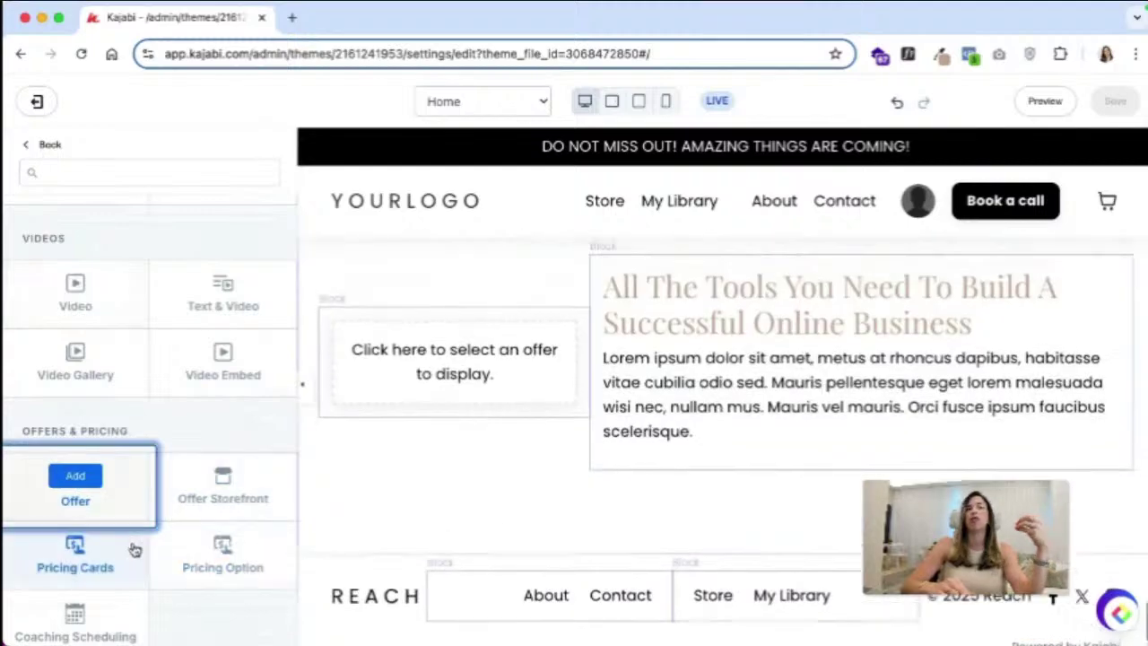
click(116, 555)
scroll(114, 554, down, 4)
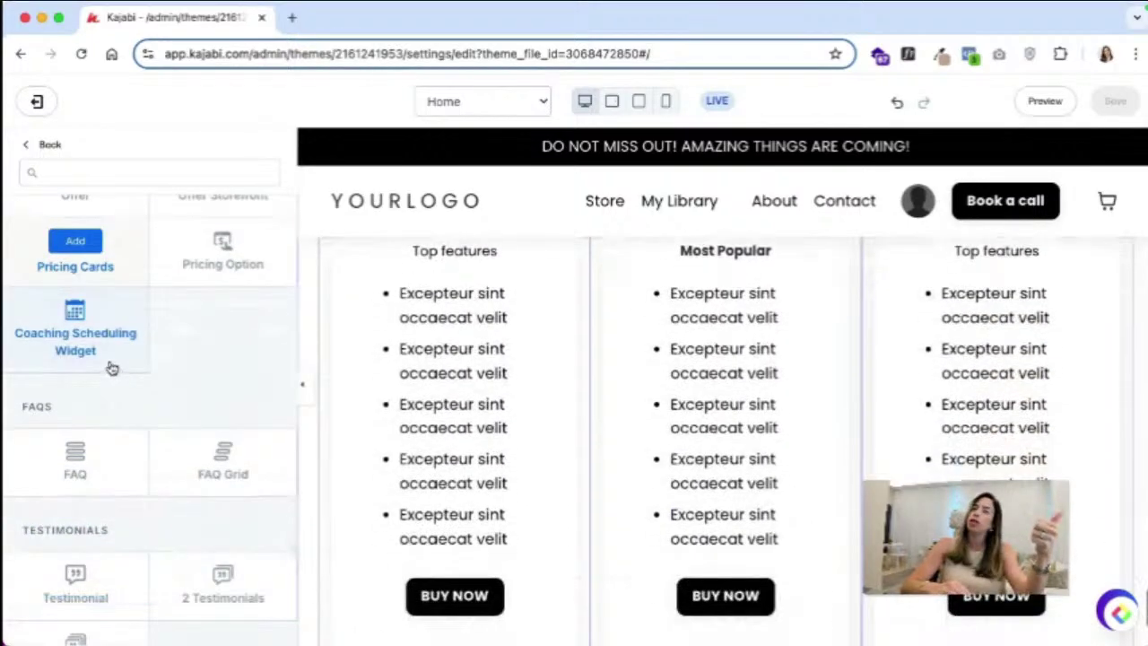
click(111, 368)
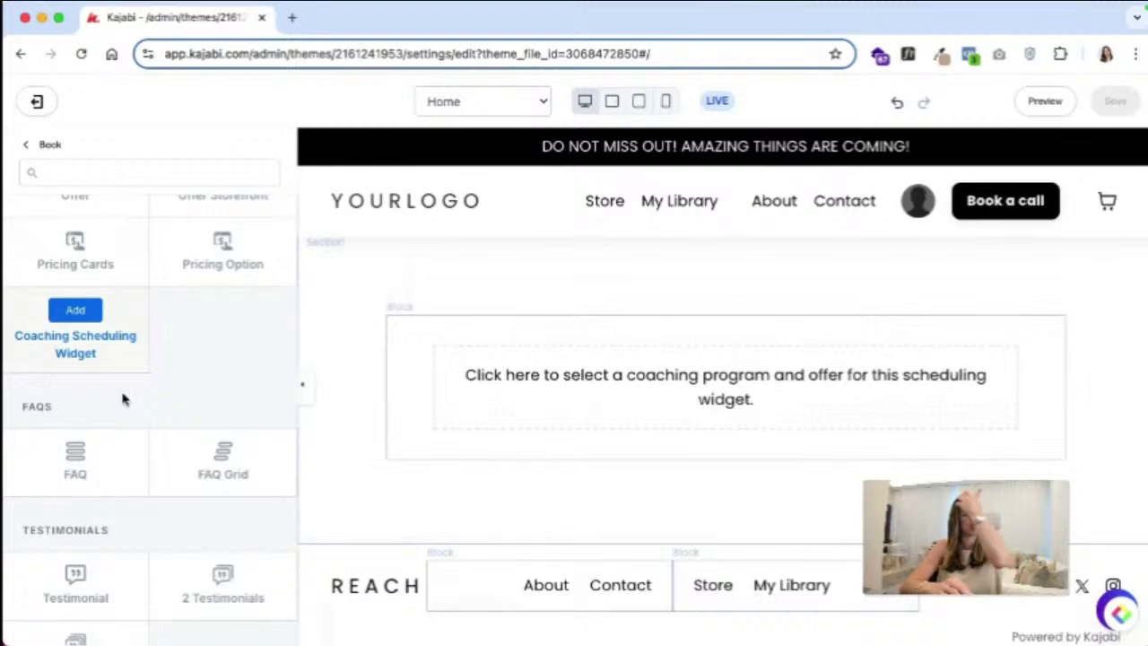
Step: Preview the FAQ section, look over the testimonial and social section types, and return to the Home page's section list
scroll(124, 399, down, 2)
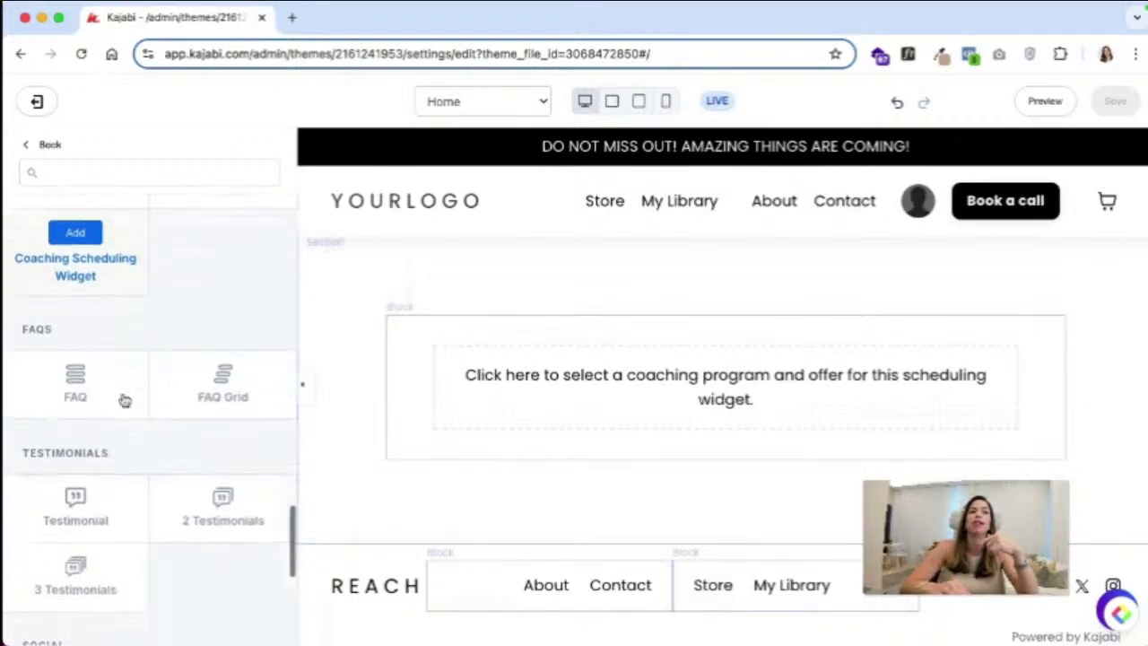
click(117, 397)
scroll(116, 433, down, 5)
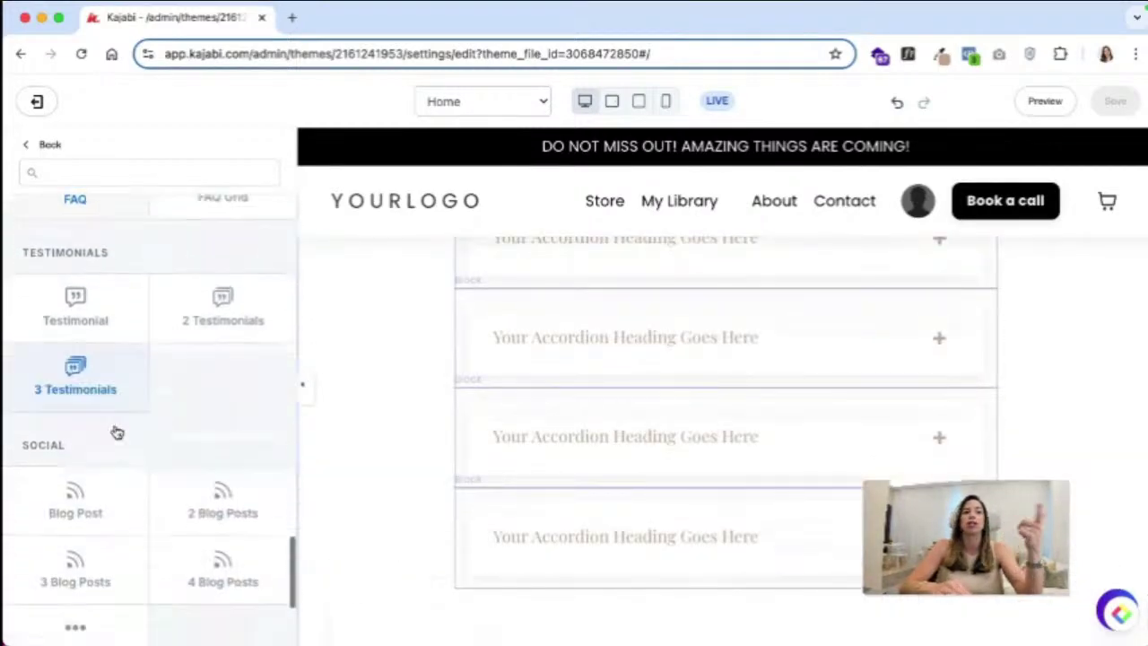
scroll(110, 532, up, 15)
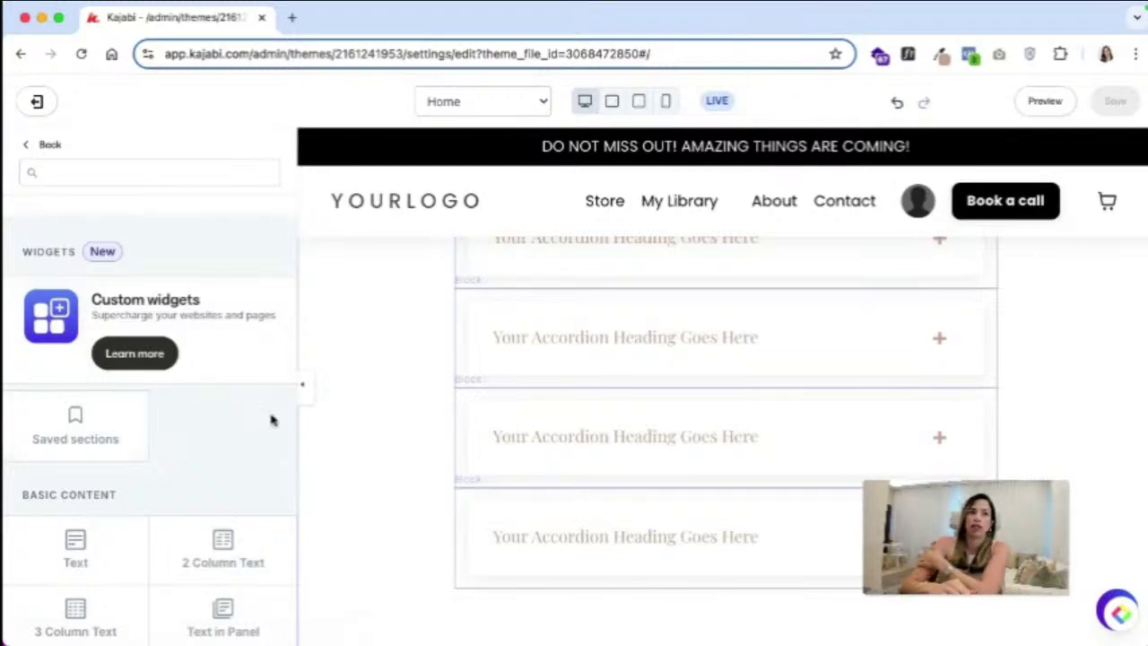
click(40, 145)
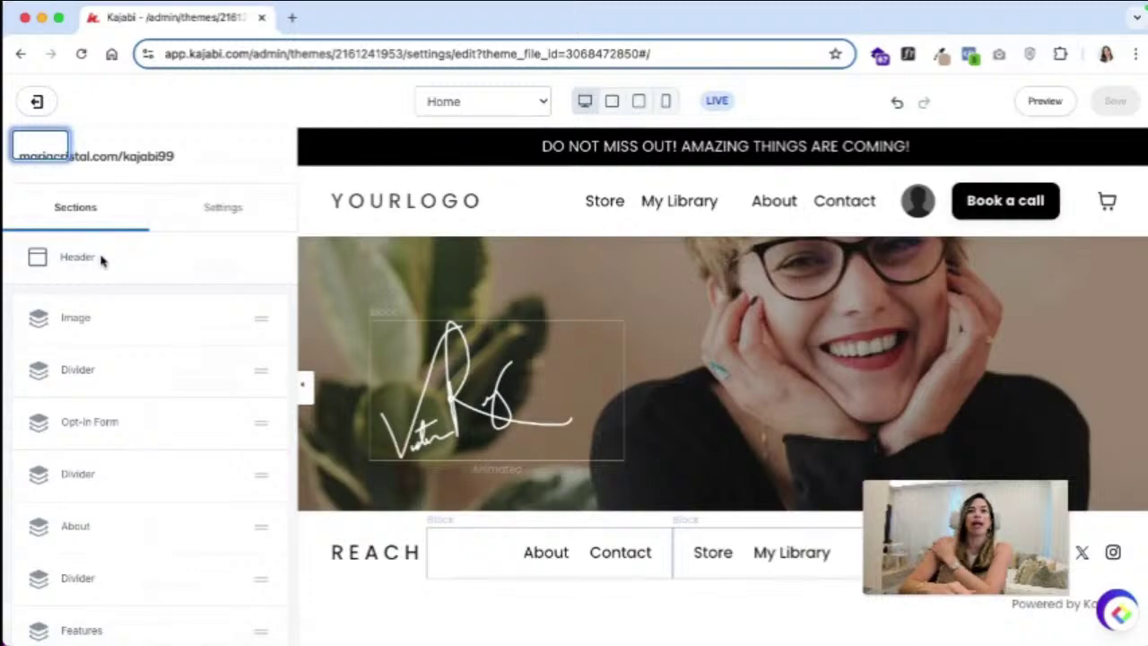
Step: Search the section library for "hero", preview the Hero section, and add a Hero with Image section to the Home page
scroll(528, 386, down, 15)
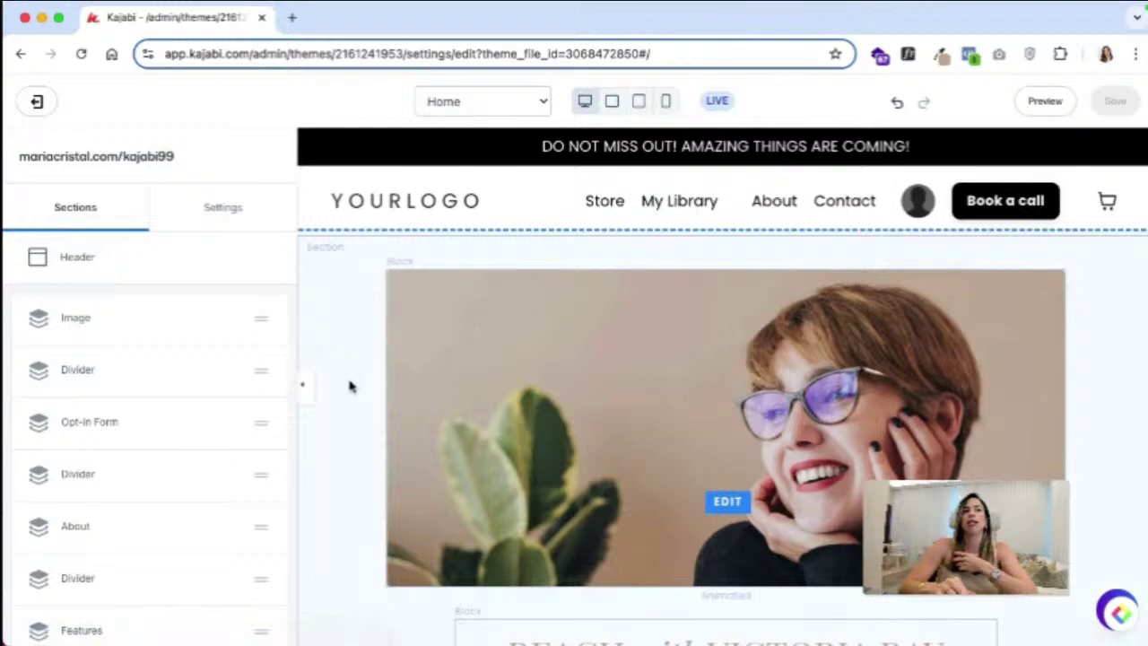
scroll(367, 404, down, 1)
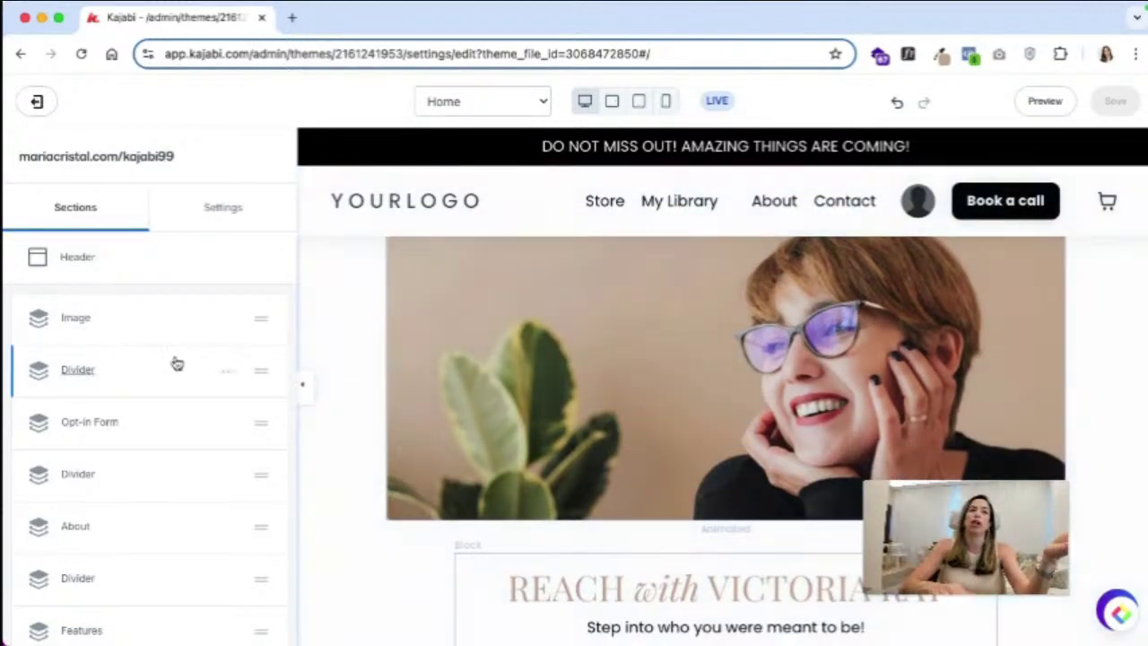
scroll(202, 583, down, 4)
scroll(202, 583, down, 5)
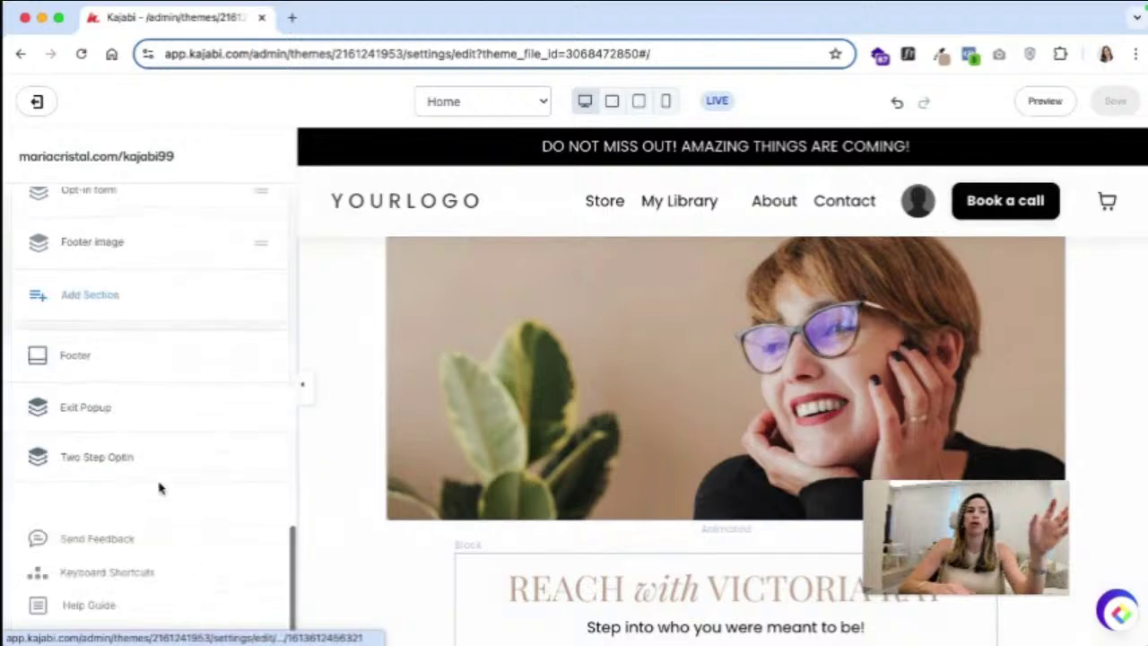
click(134, 300)
click(130, 170)
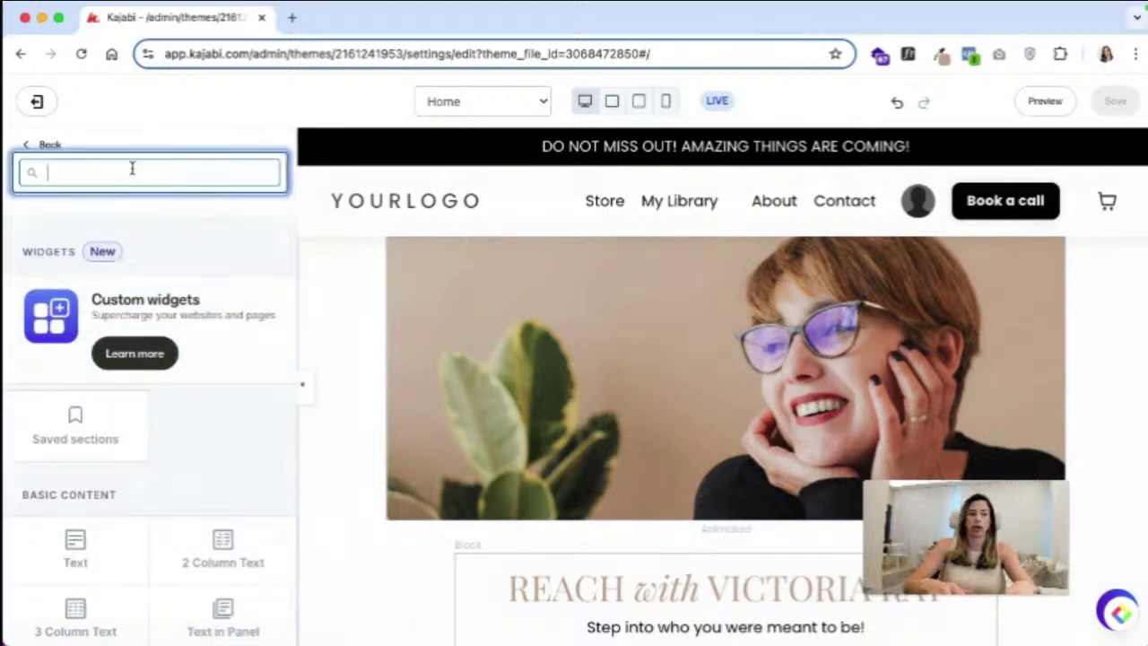
text(hero)
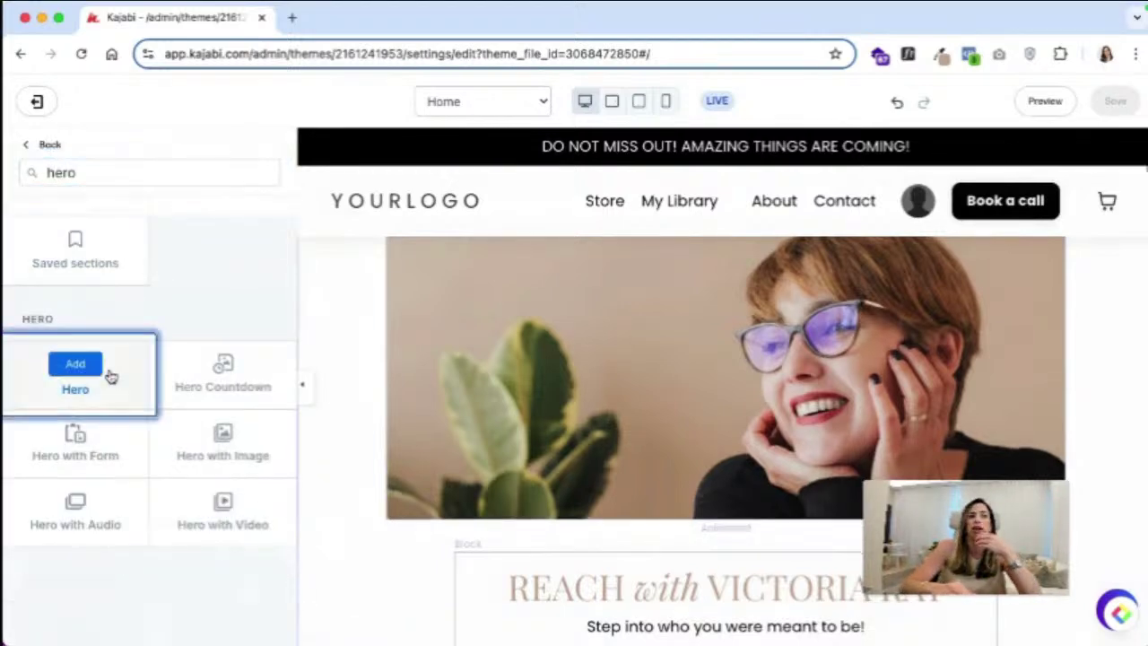
click(100, 371)
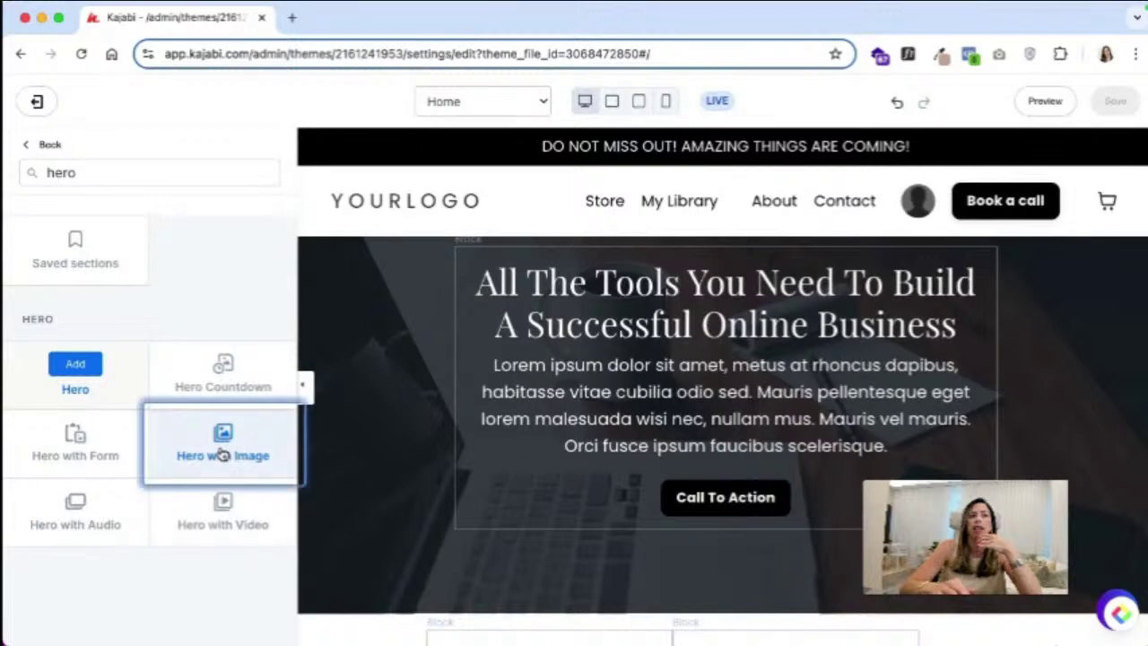
click(220, 453)
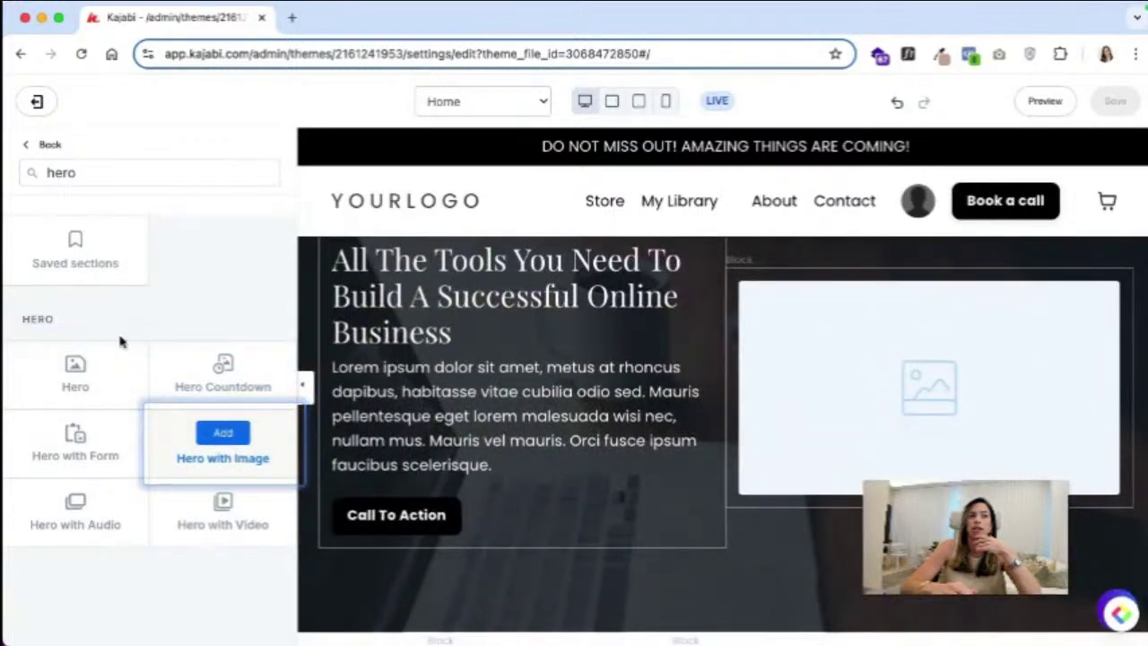
click(223, 432)
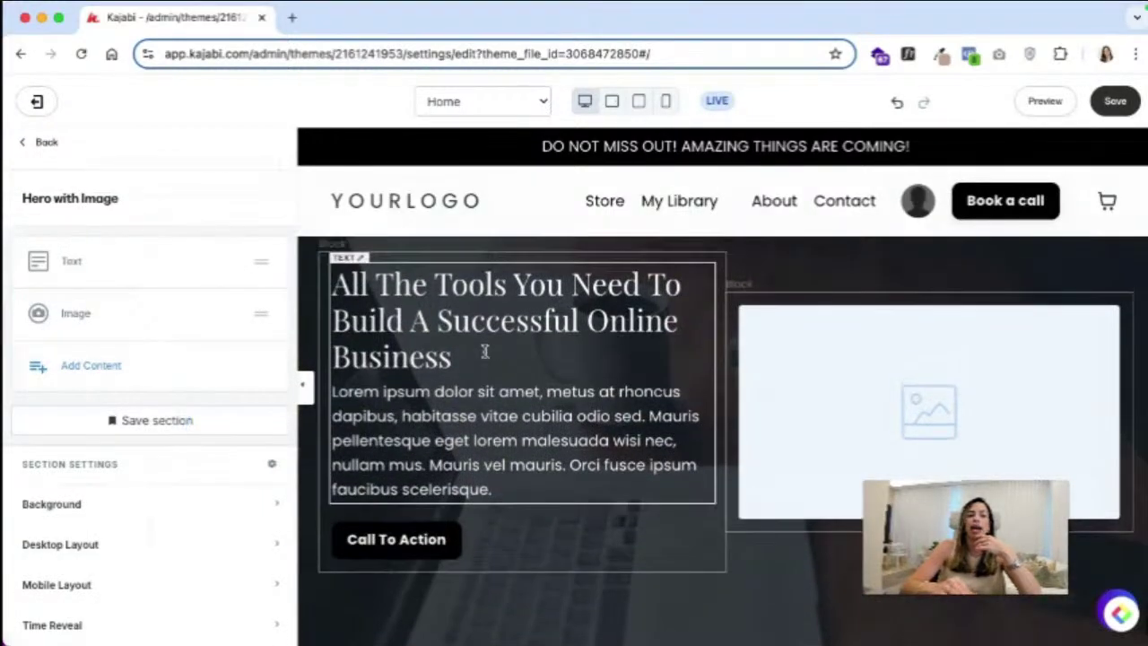
Step: Replace the hero section's placeholder heading with "Eye-Catching Headline"
click(452, 357)
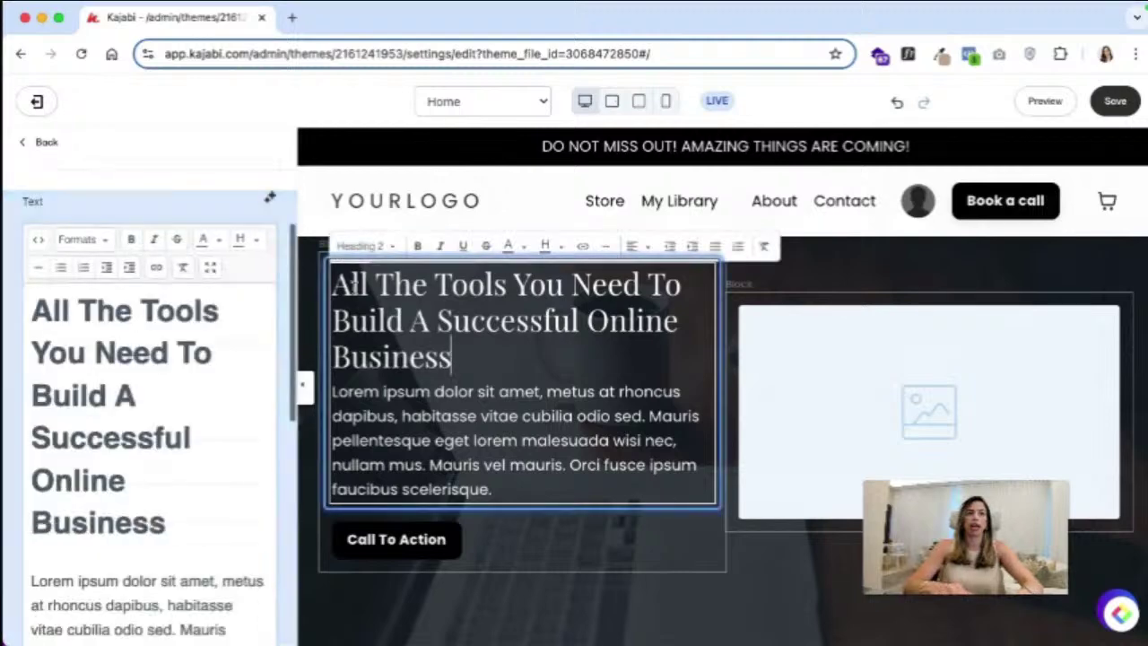
click(333, 285)
text(Eye-Catching He)
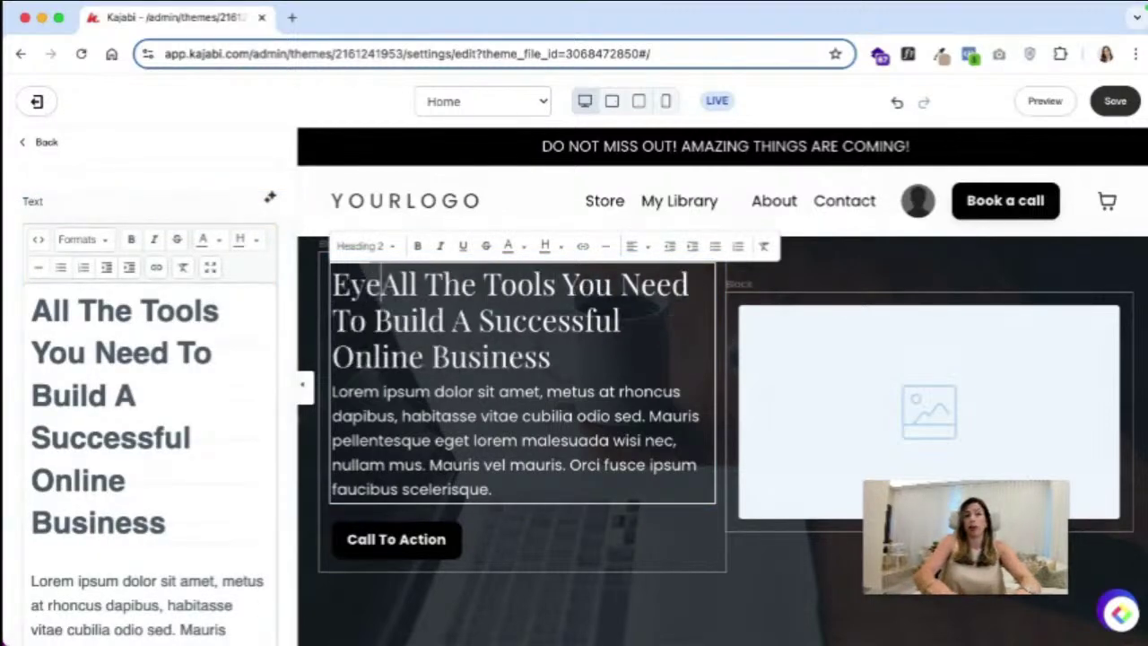
text(adline)
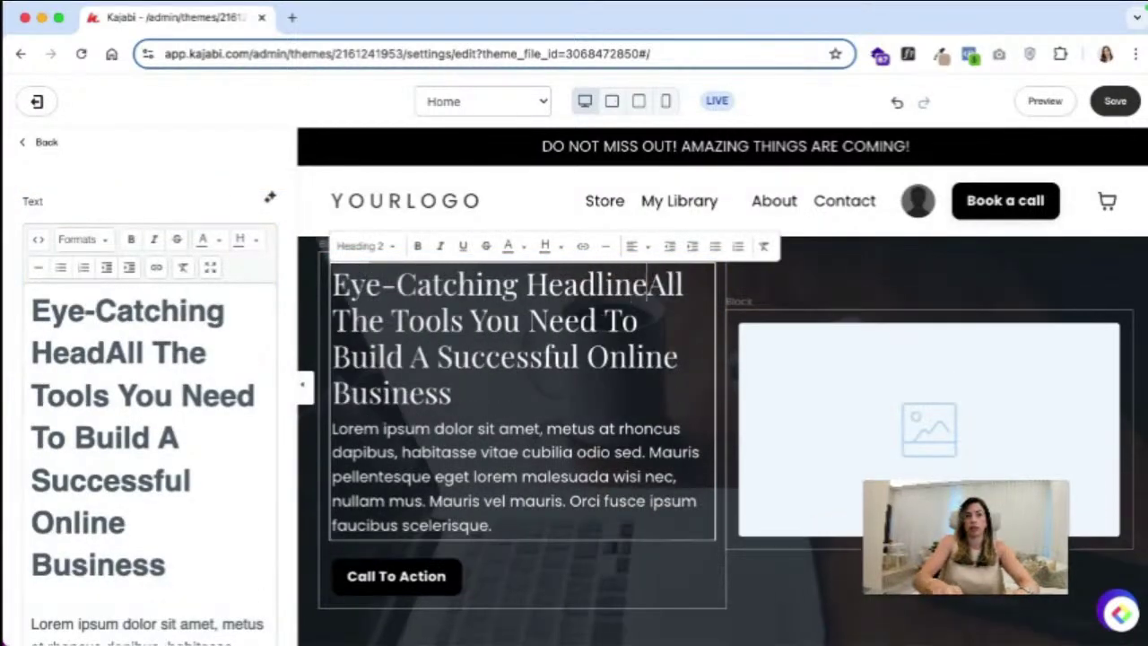
key(shift+Down)
key(shift+Down)
key(shift+Down)
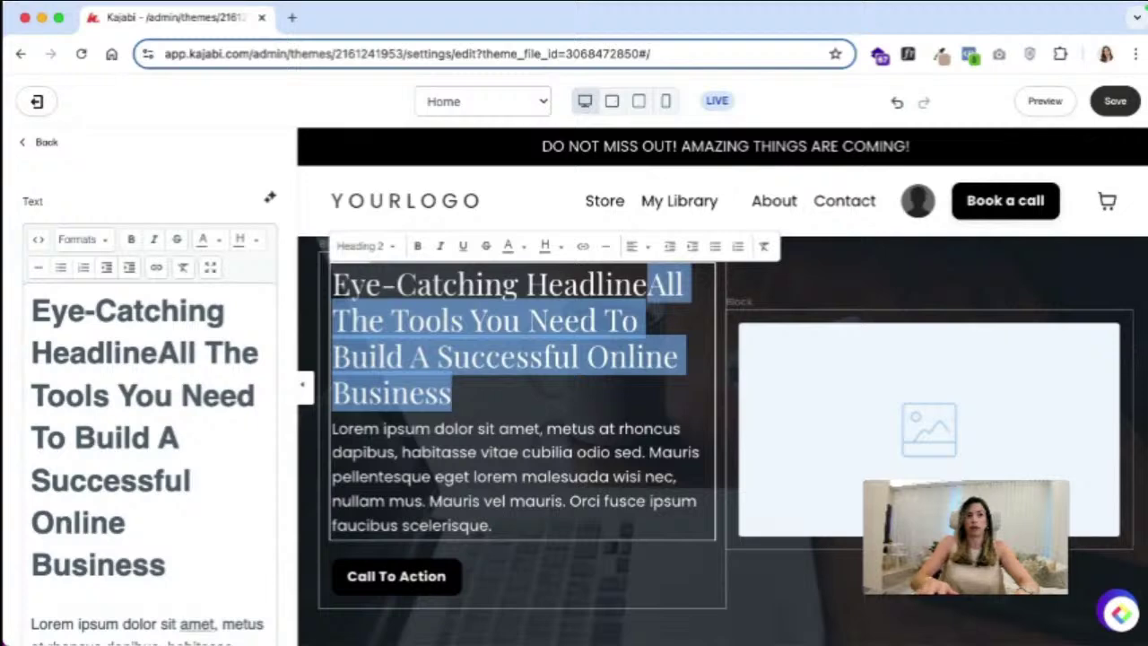
key(BackSpace)
Step: Replace the placeholder paragraph under the headline with "A video backgroudn instead of an image could also look stunning in your design."
key(shift+Down)
key(shift+Down)
key(shift+Down)
key(shift+Down)
key(shift+Down)
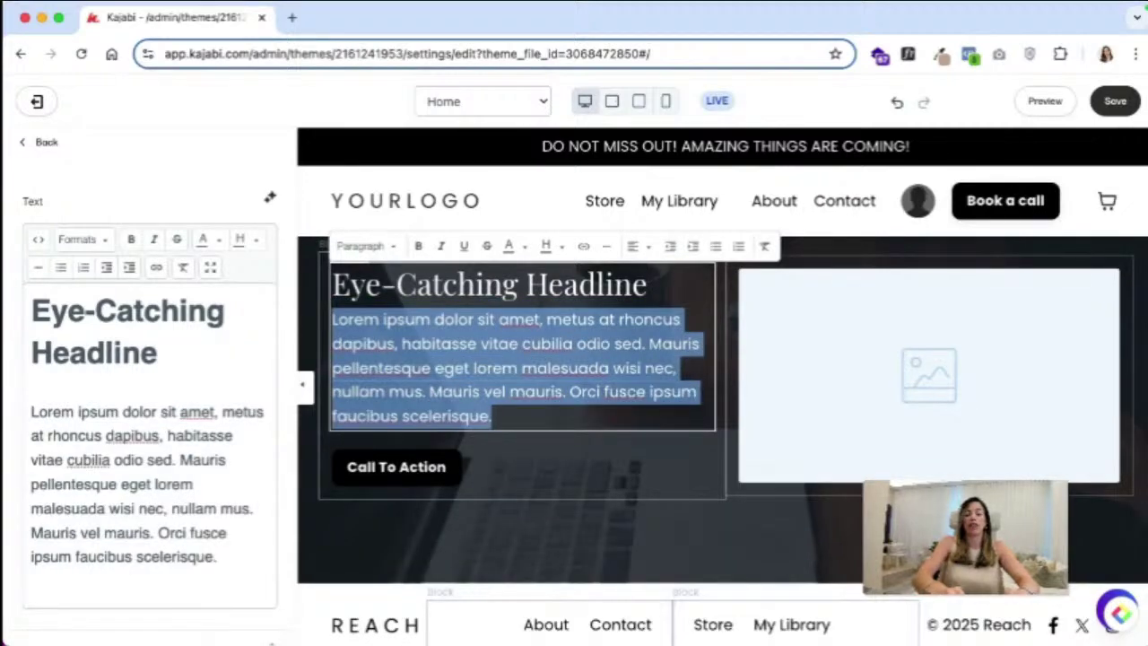
text(A video b)
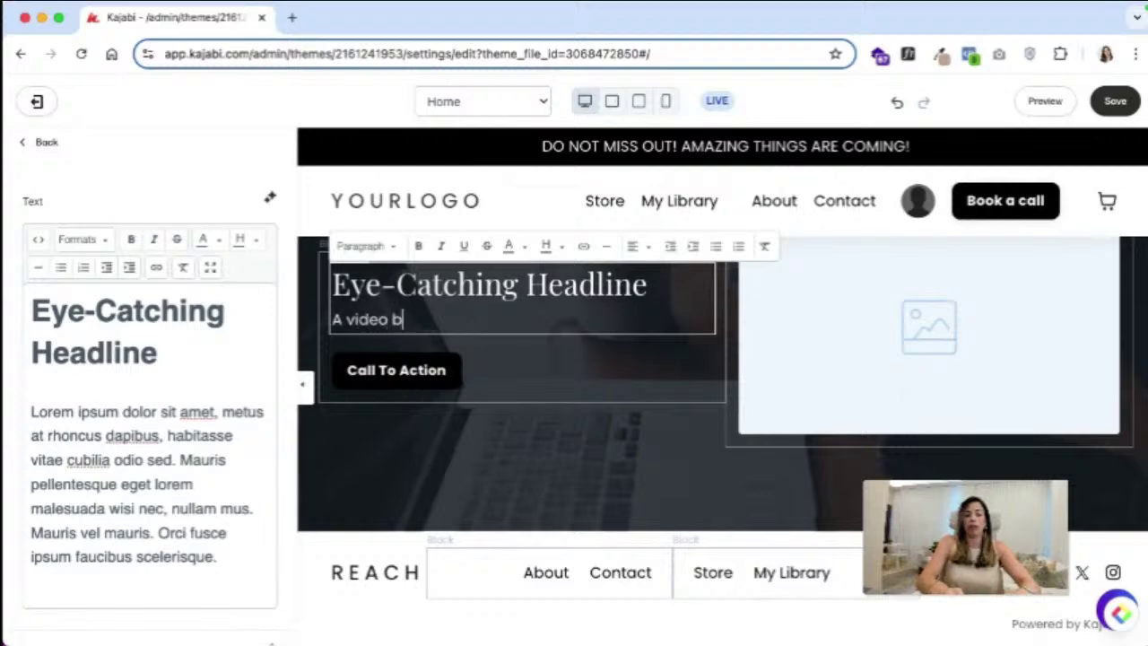
text(ackgroudn)
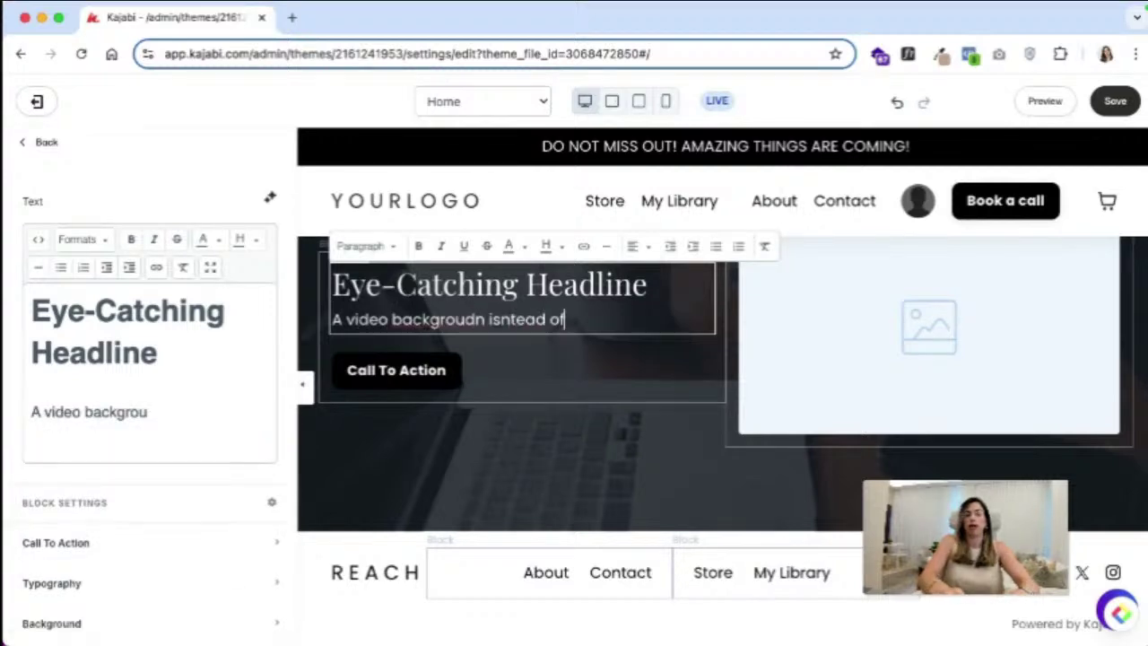
text( instead of an )
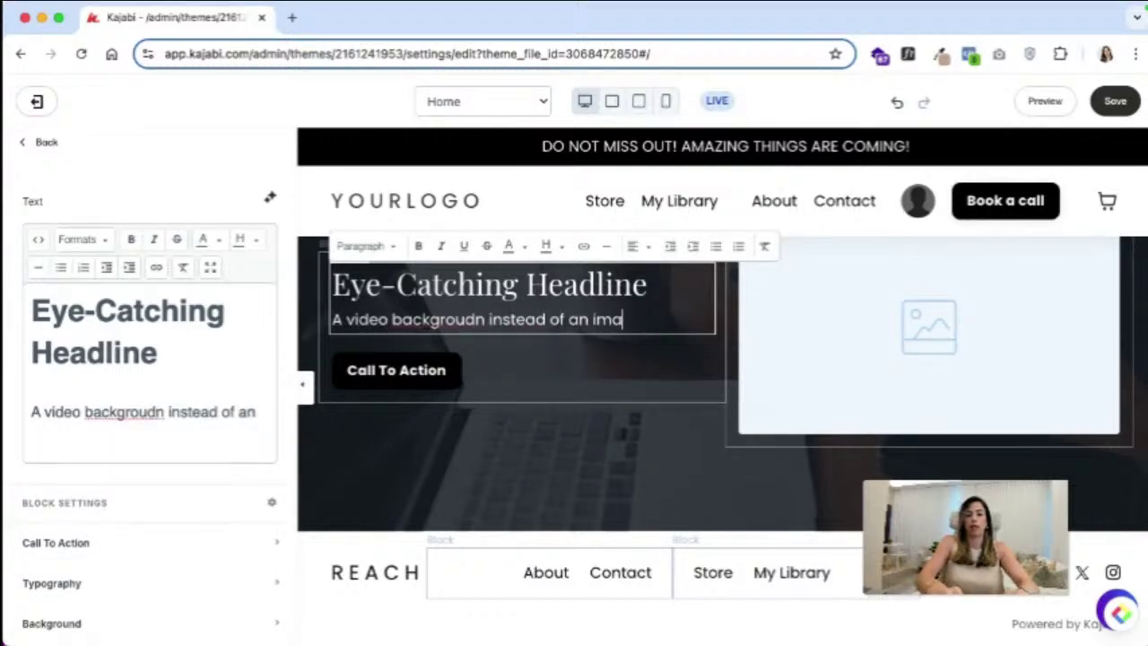
text(image could also)
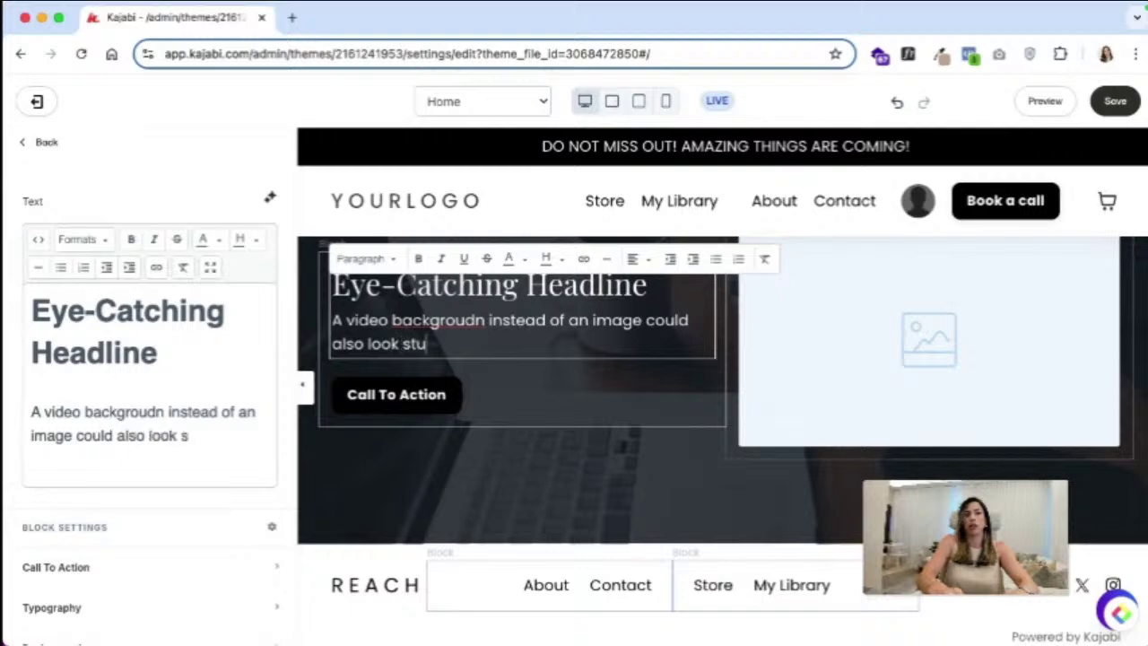
key(BackSpace)
key(BackSpace)
text(ning in your design.)
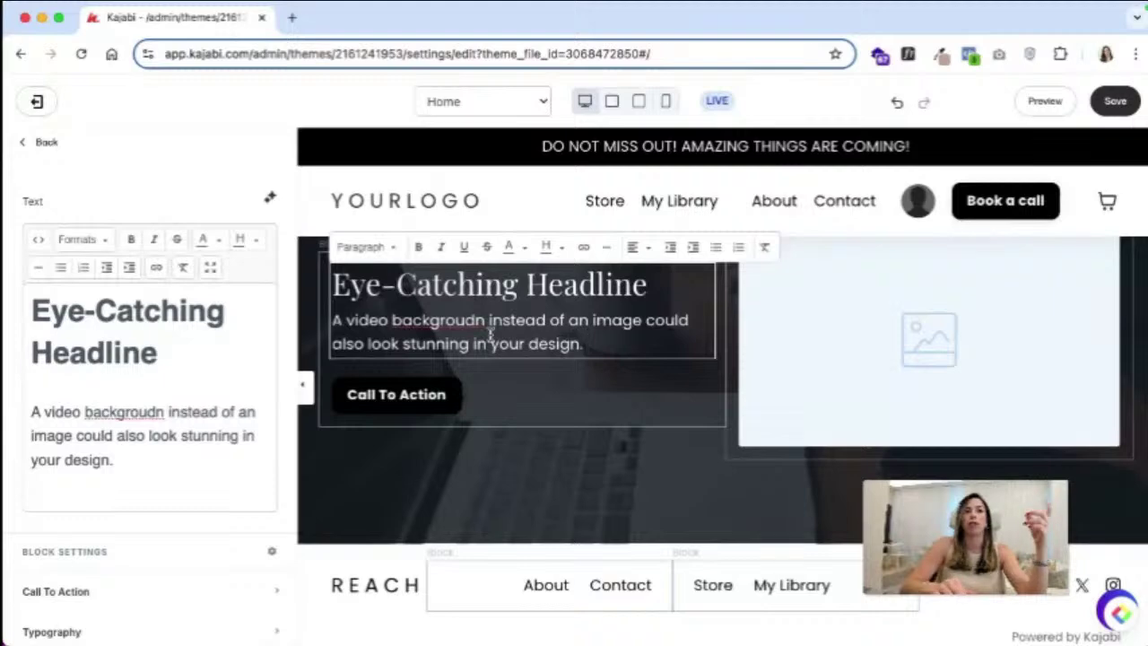
Step: Insert a bold "Subheadline" line between the hero headline and the paragraph
click(660, 281)
key(Return)
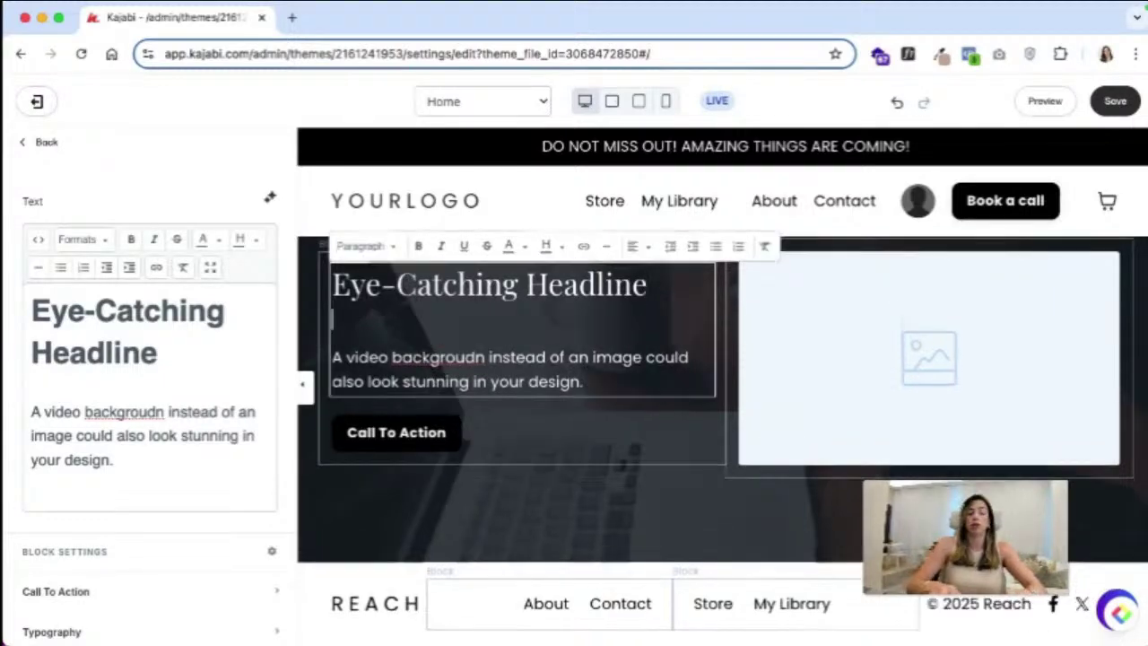
text(Subhea)
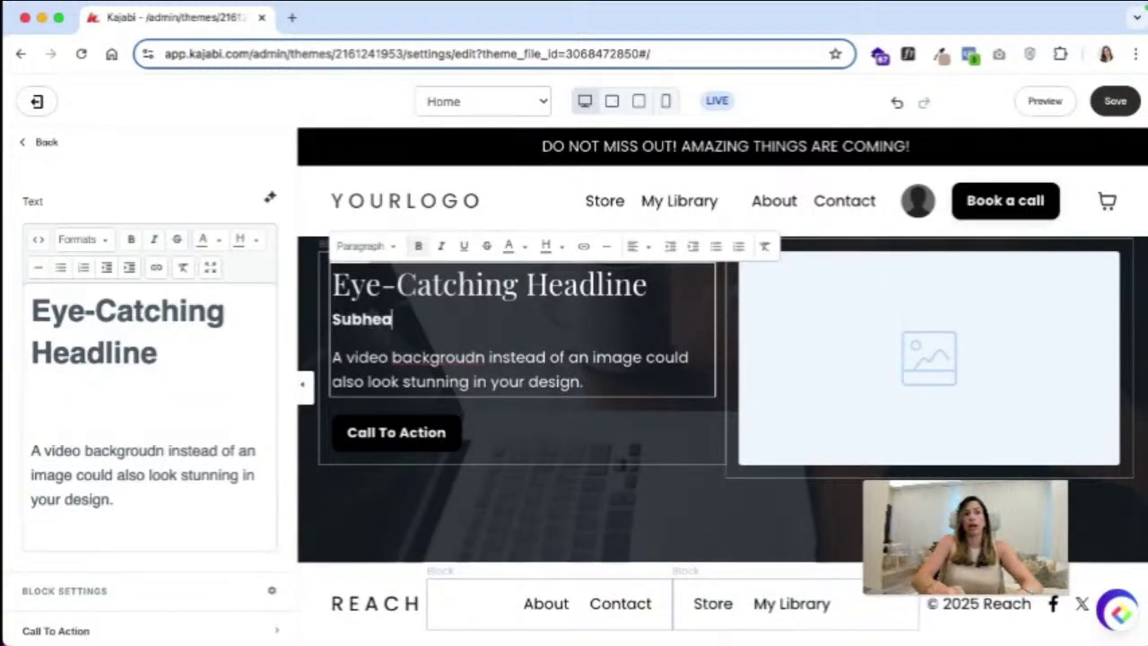
text(dline)
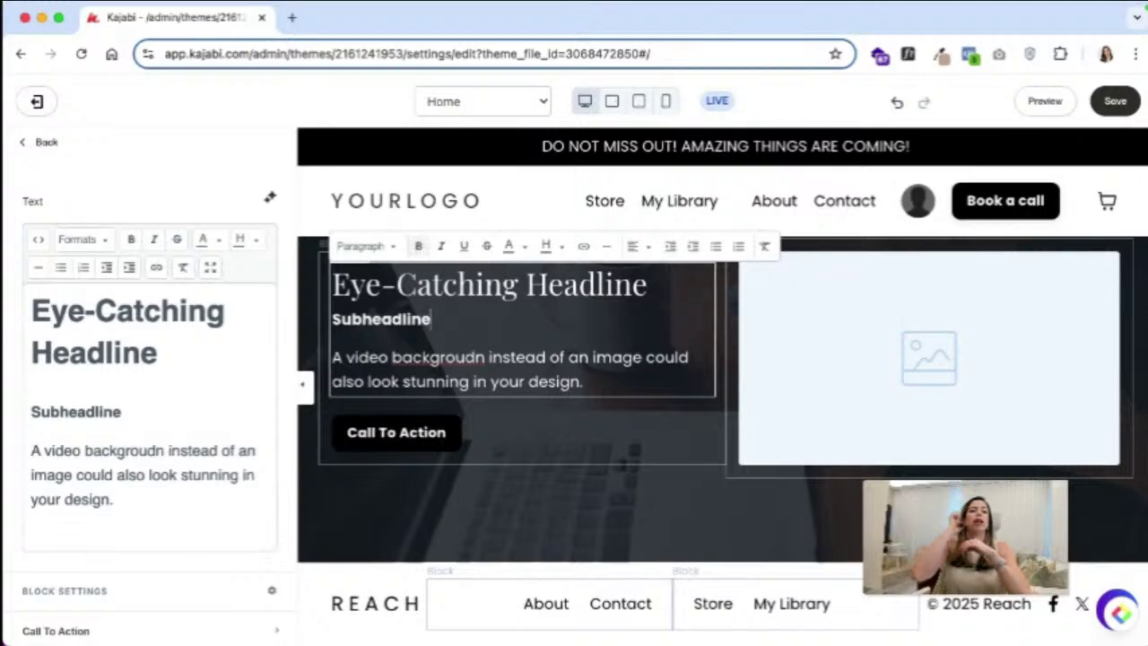
Step: Correct the misspelled word in the hero paragraph to "background"
click(474, 356)
key(BackSpace)
key(Right)
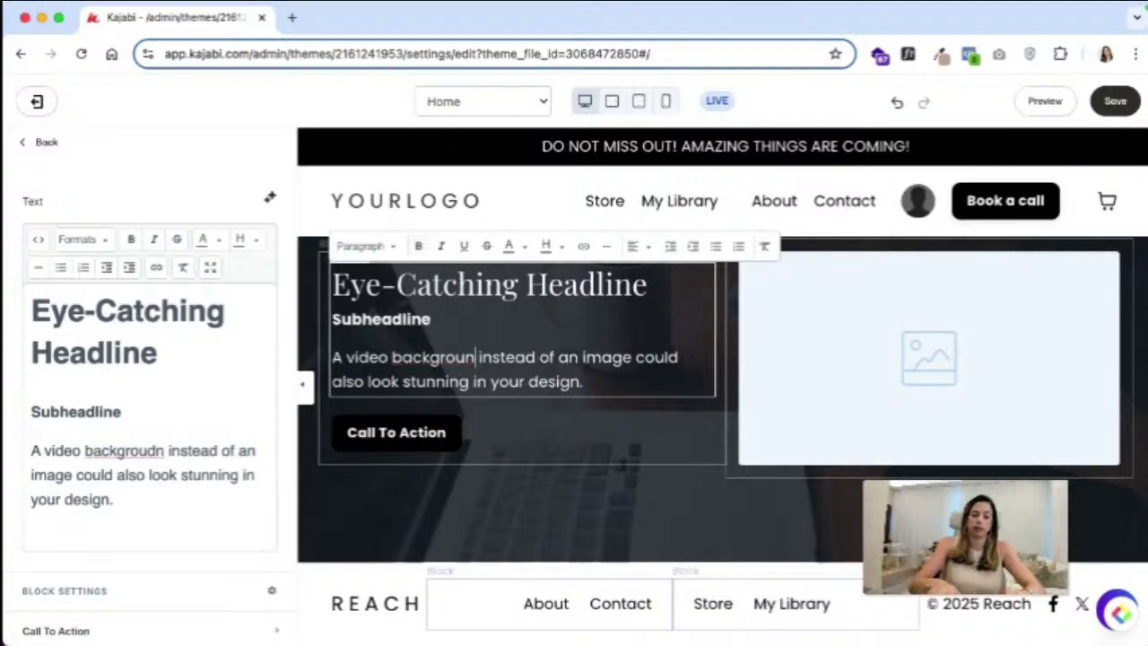
text(d)
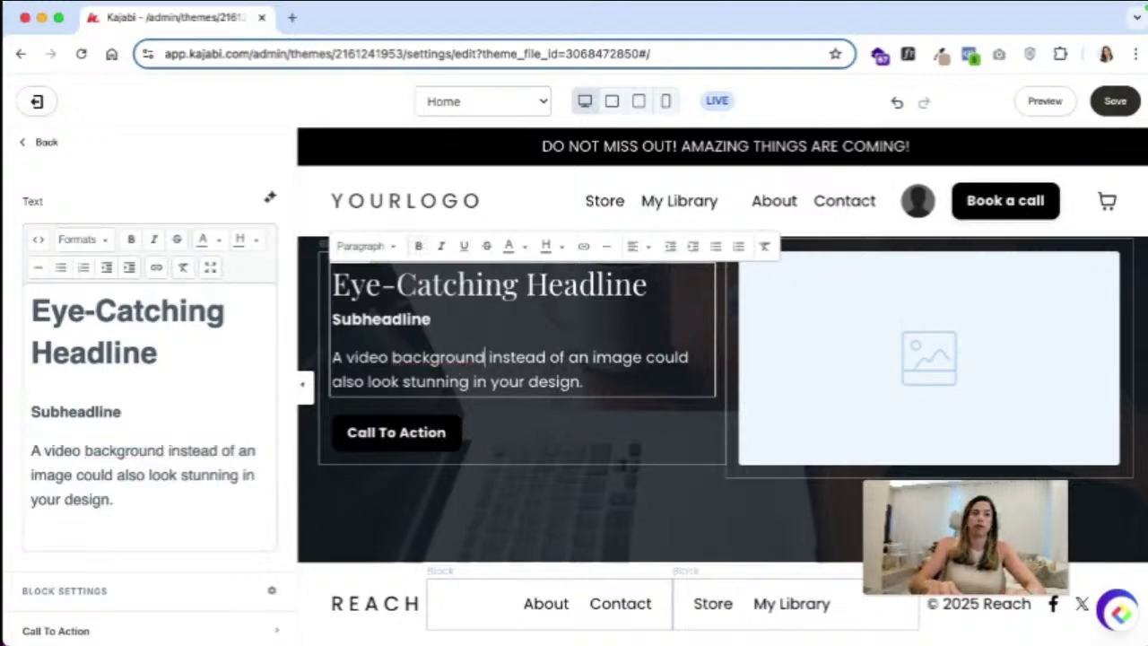
Step: Insert "Elevator Pitch with 1-2 sentences." at the start of the hero paragraph
click(332, 357)
text(Elevator P)
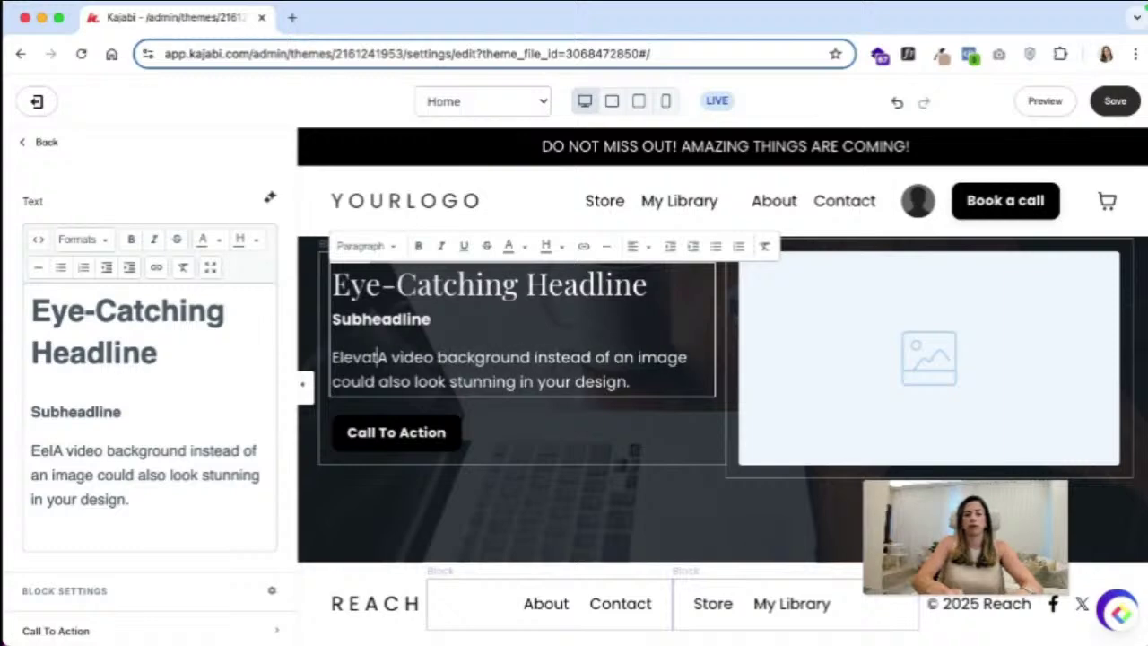
text(itch )
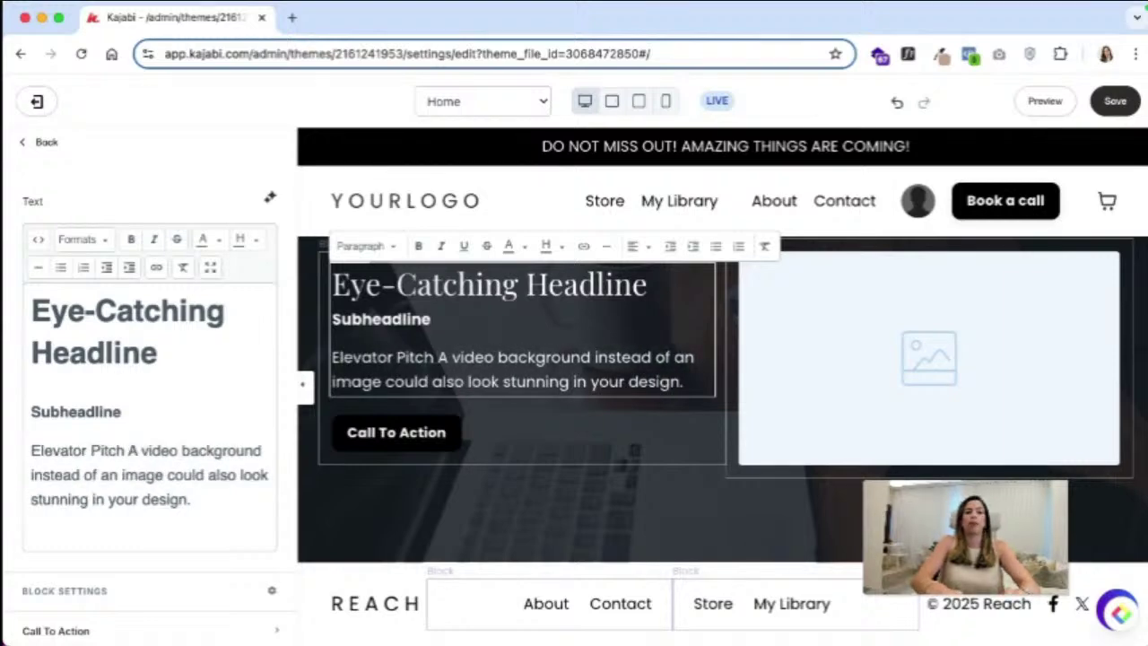
text(with 1-2 senten)
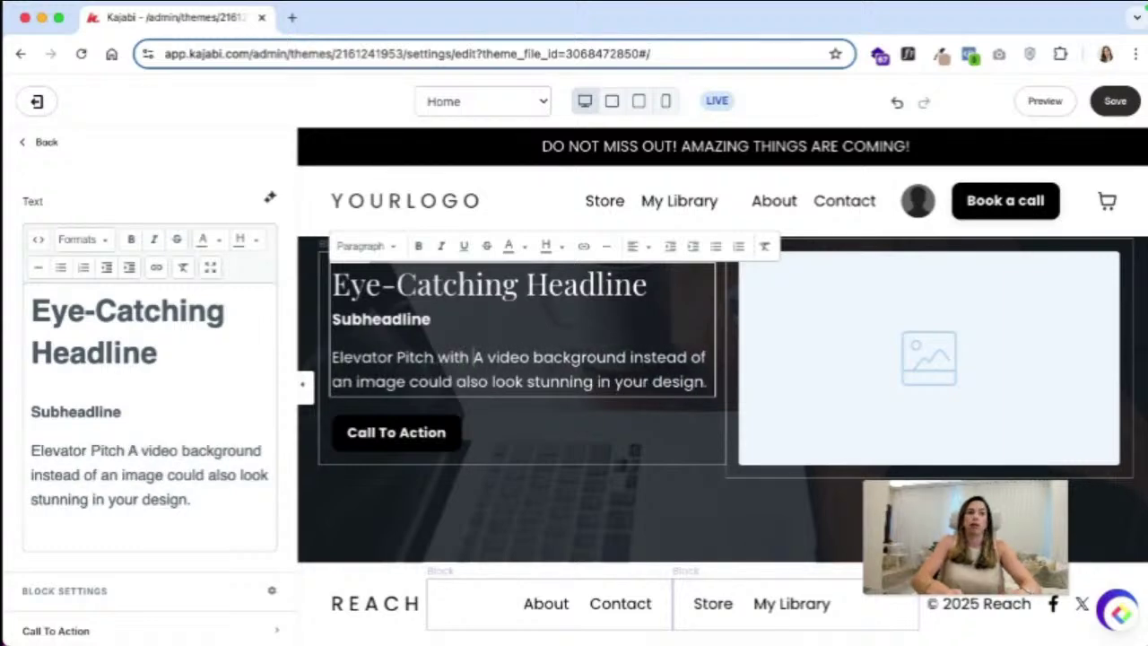
text(ces.)
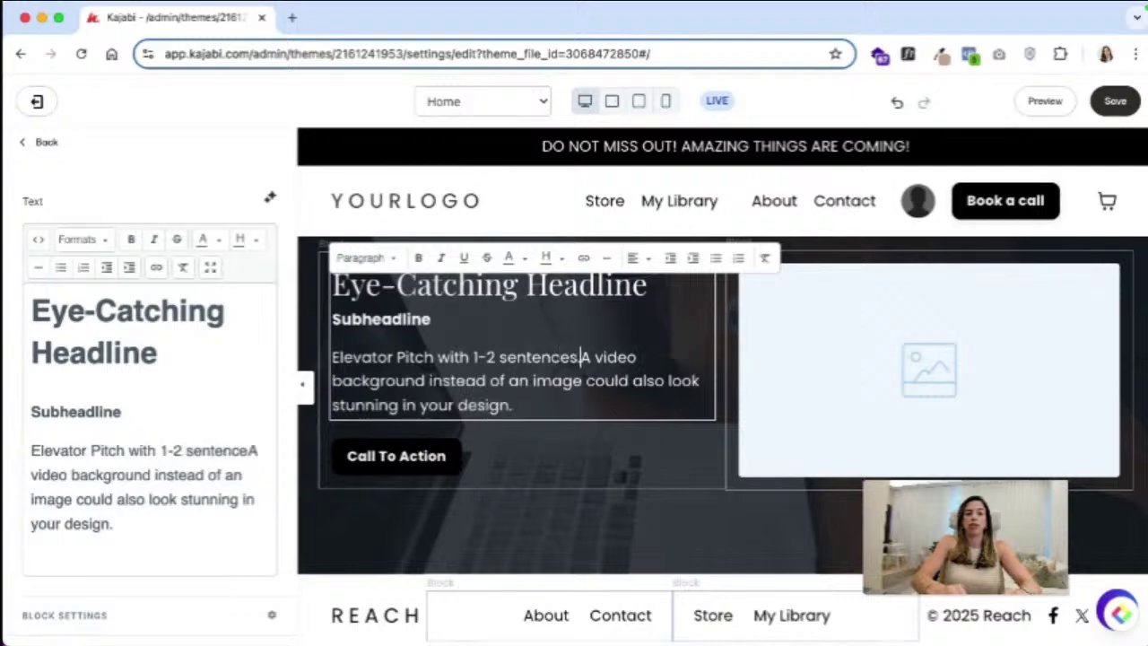
Step: Open the Hero with Image section's background settings and keep Image as the background media type
click(406, 448)
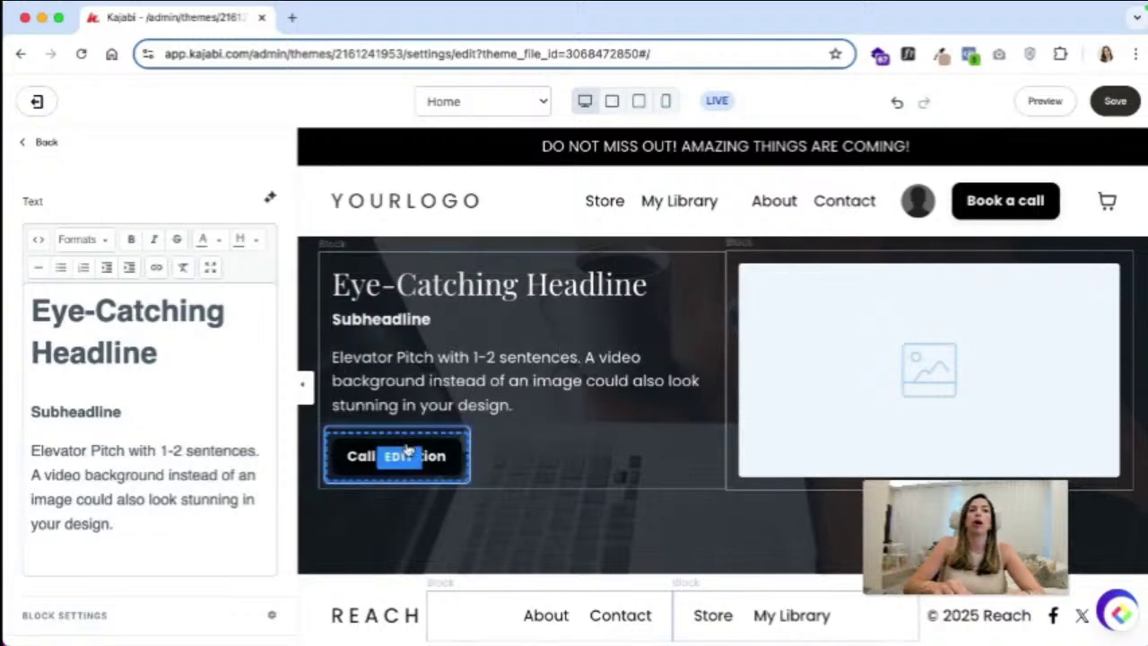
click(520, 512)
click(166, 516)
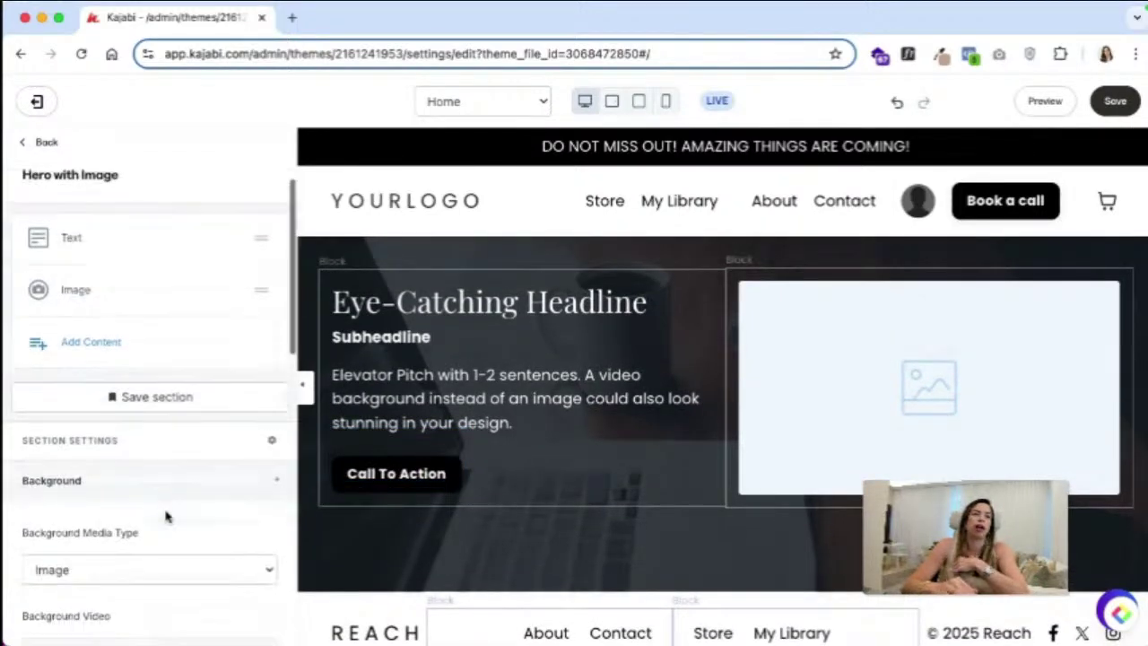
scroll(149, 343, down, 5)
scroll(149, 344, up, 2)
click(135, 255)
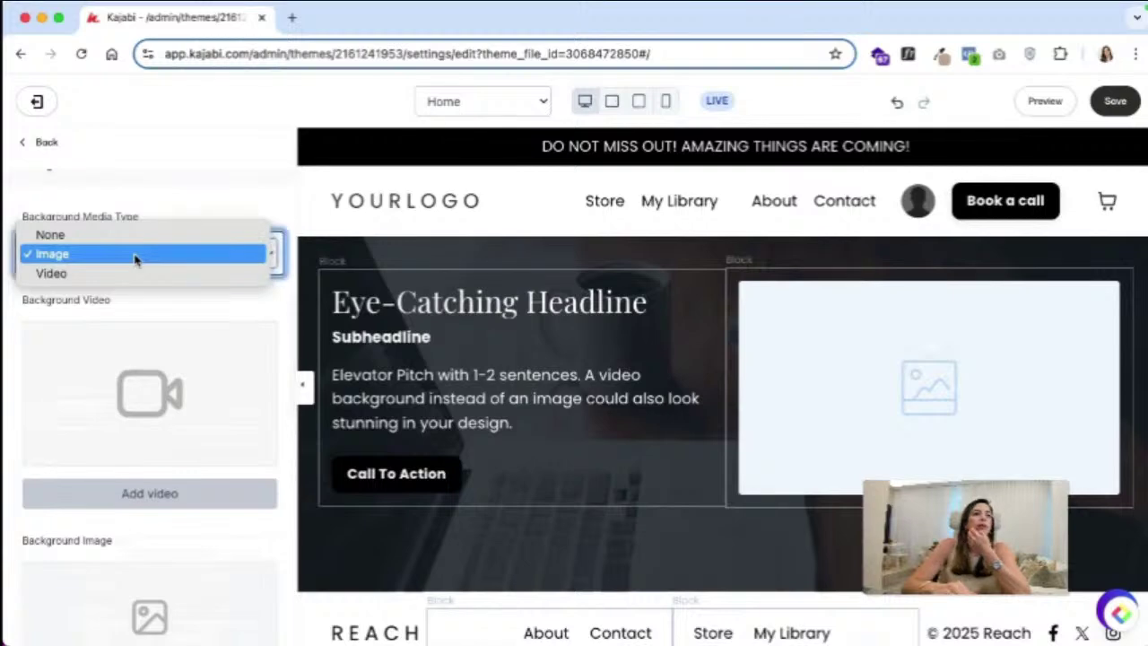
click(134, 256)
Step: Start choosing the hero section's background image from Adobe Stock
scroll(135, 359, down, 4)
click(126, 374)
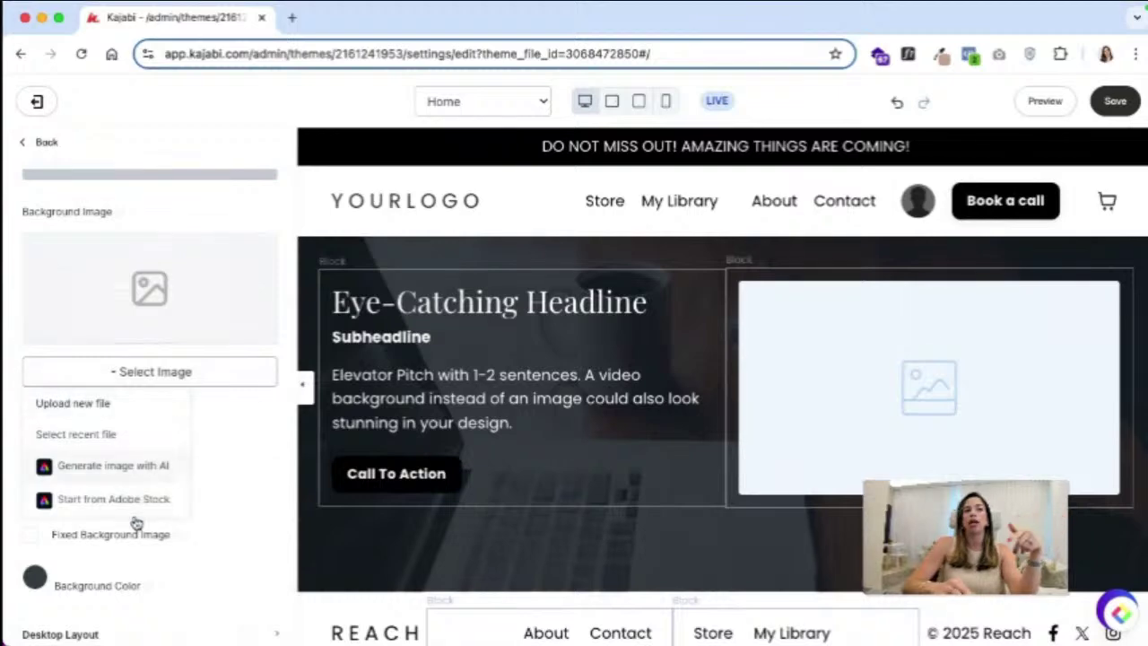
click(128, 410)
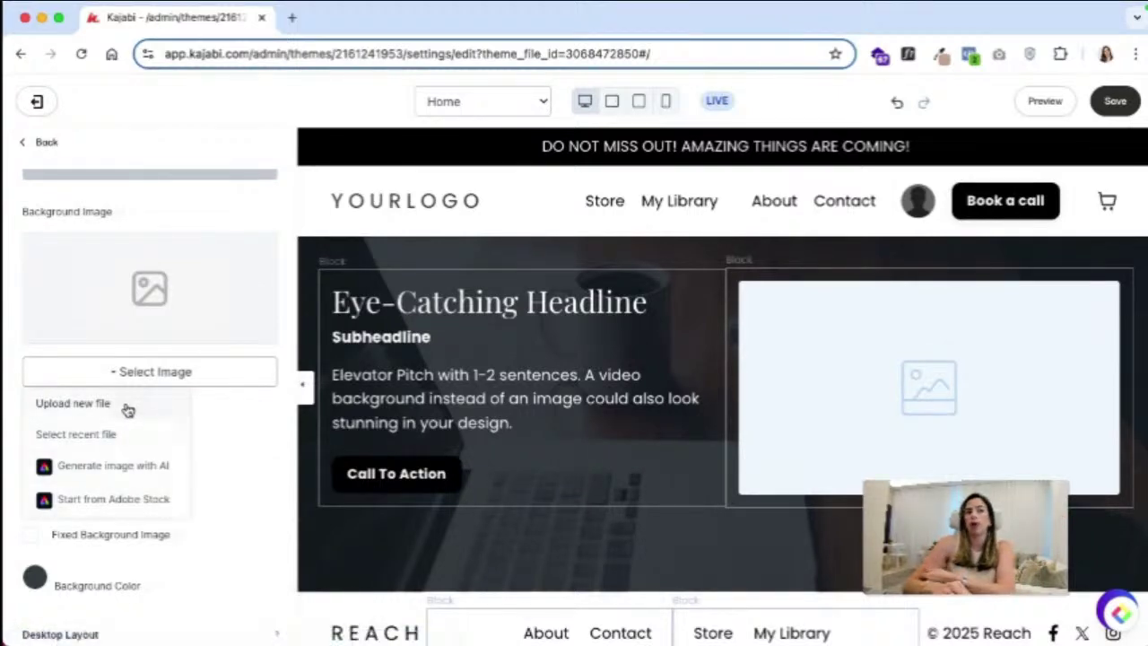
click(124, 498)
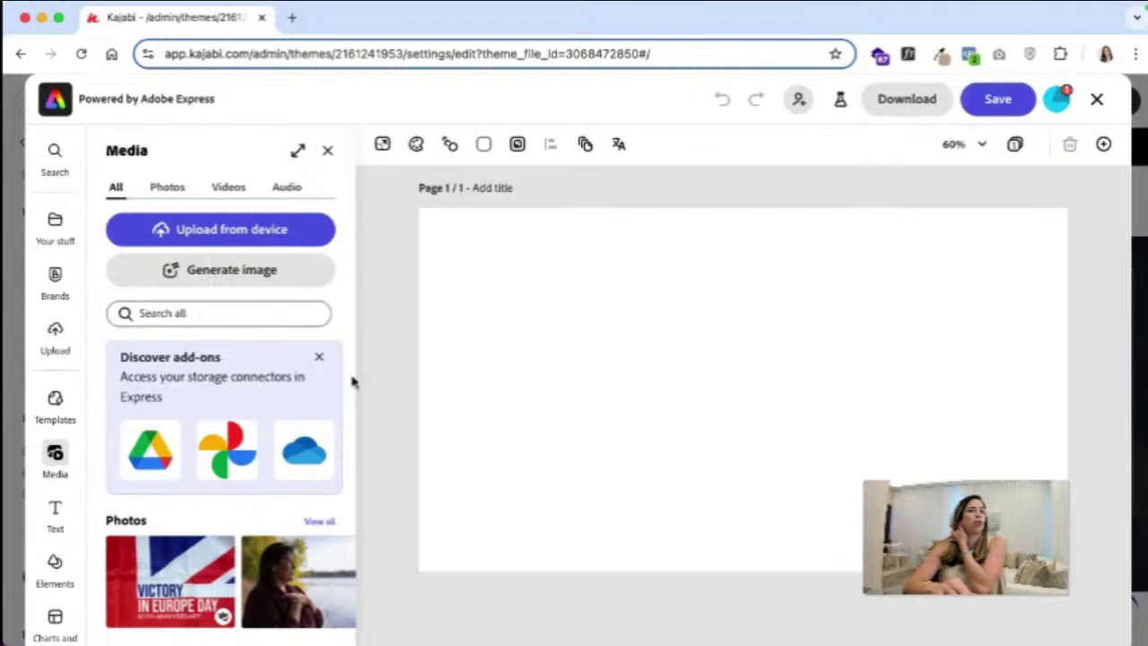
Step: Search the media library for "coach" and place the photo of two women talking at a table on the canvas
click(210, 313)
text(coach)
key(Return)
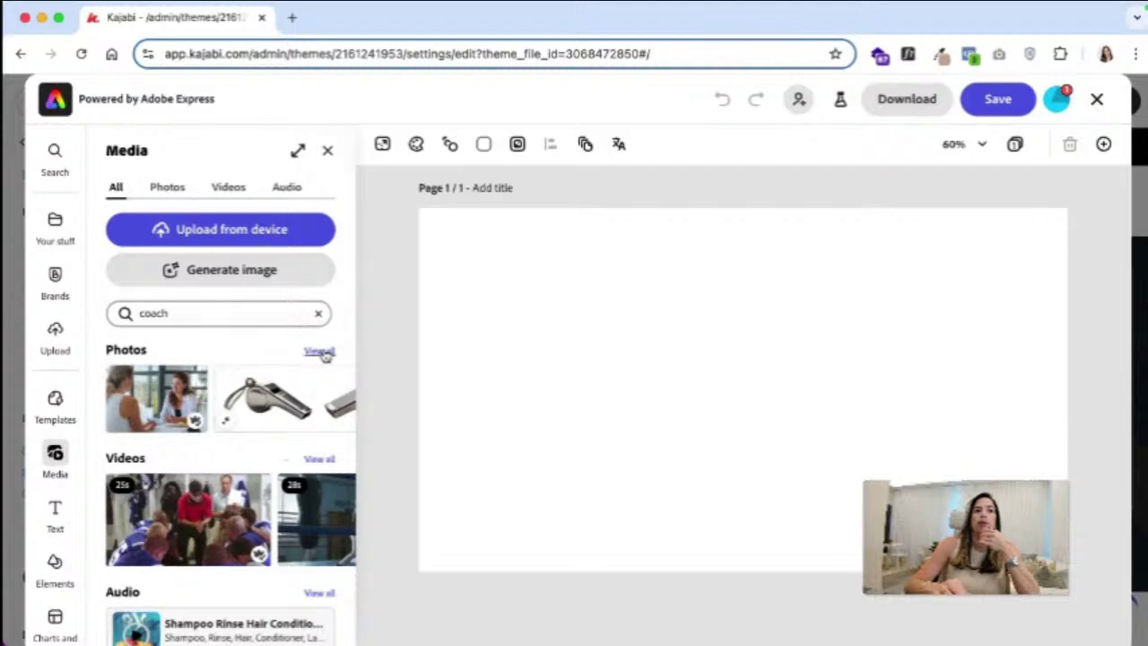
click(155, 400)
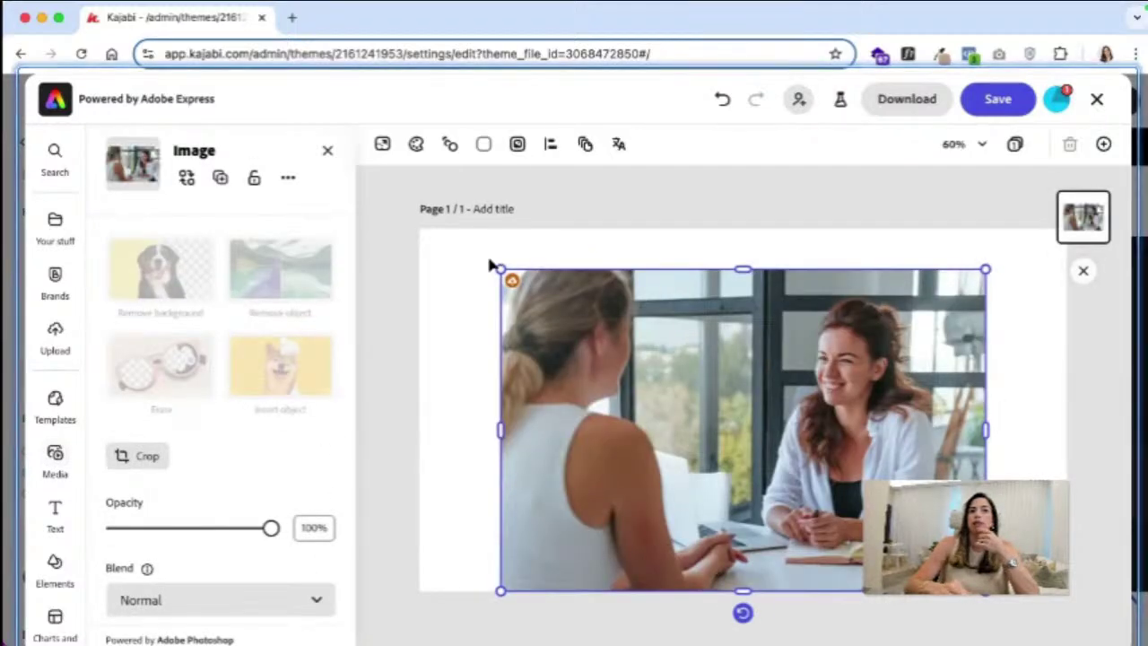
Step: Enlarge the photo of the two women to cover the whole canvas and save it as a JPG for the hero background
drag(487, 265, 413, 212)
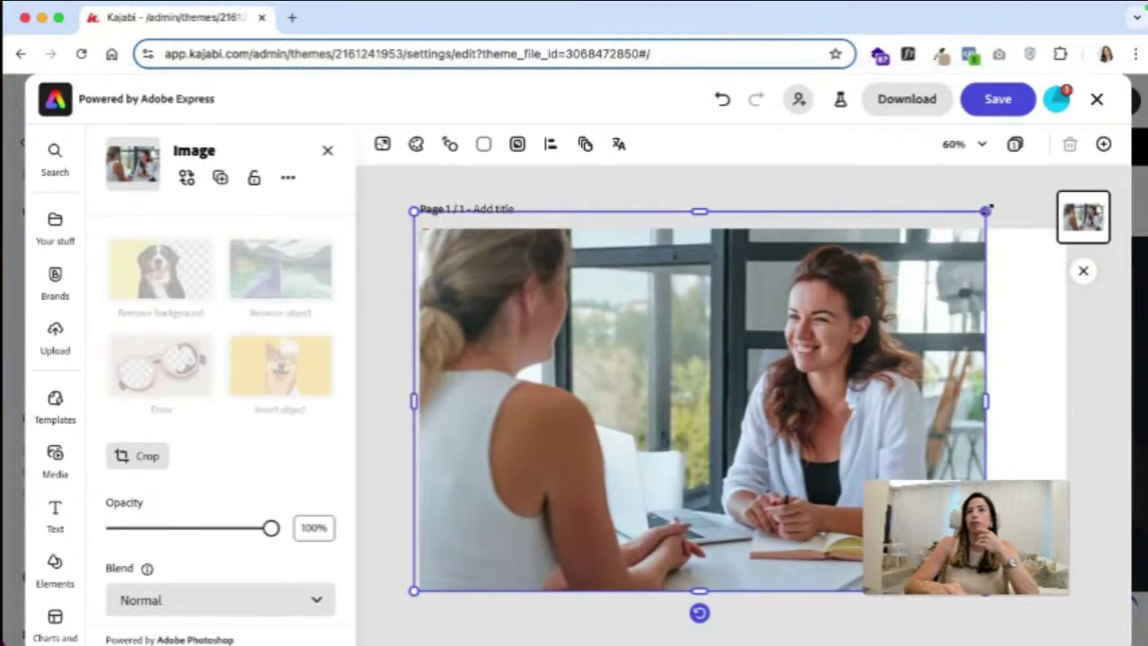
drag(986, 211, 1080, 154)
drag(871, 348, 869, 388)
click(997, 99)
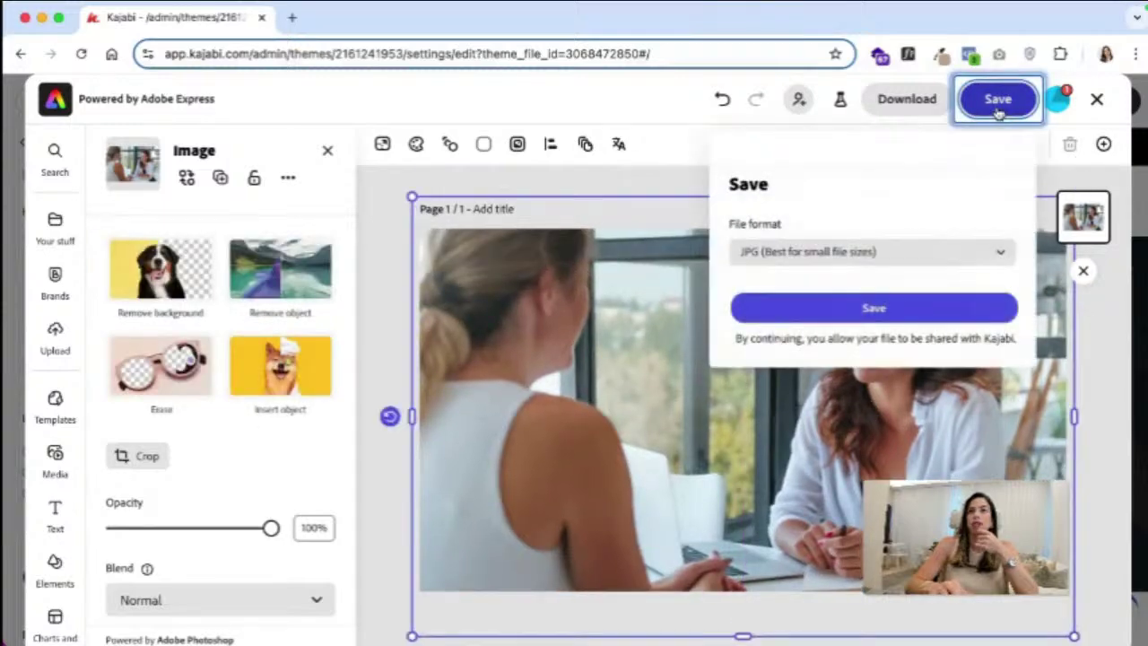
click(874, 306)
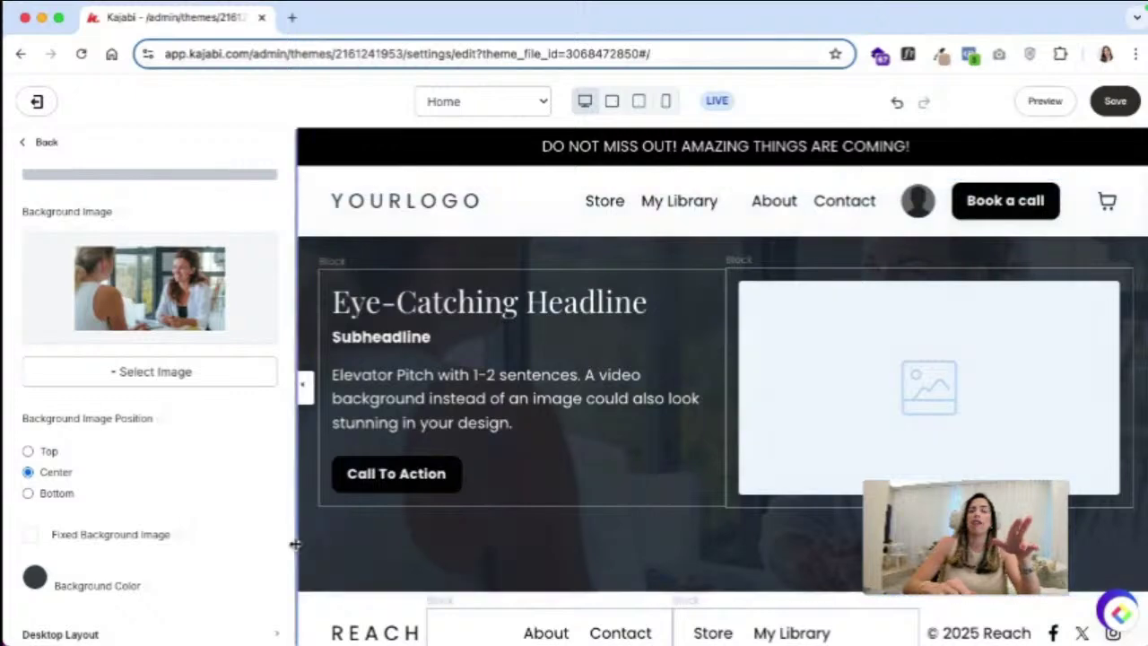
Step: Copy the saved beige color from the color picker extension and set the hero's background color to #c9ad9a
click(940, 53)
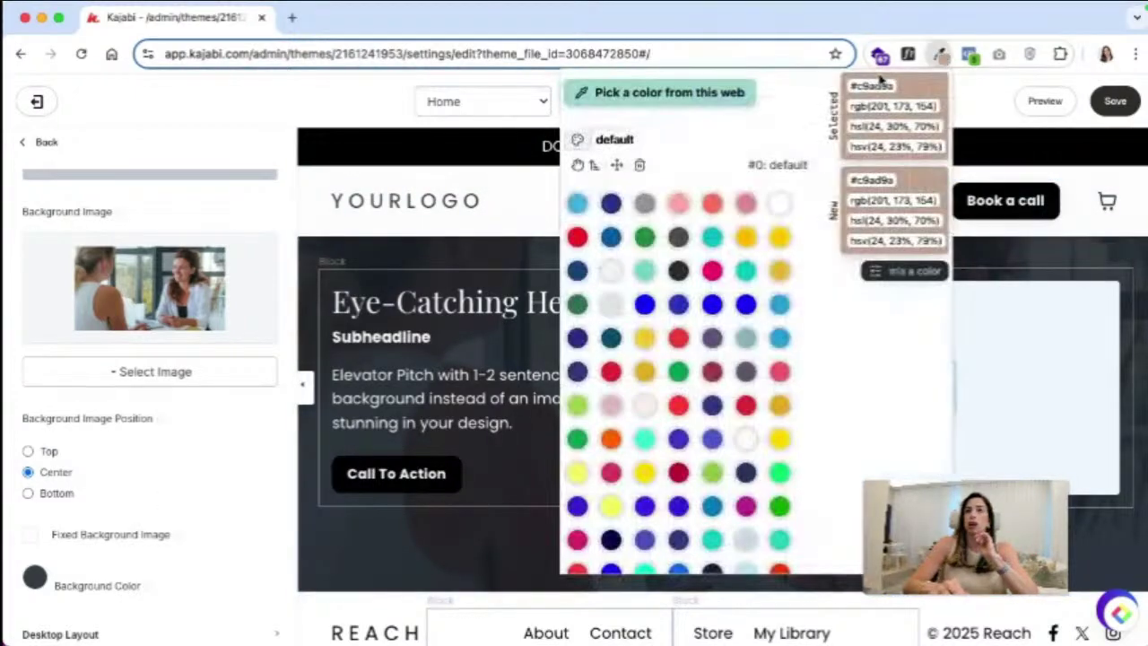
click(867, 86)
click(38, 574)
click(37, 576)
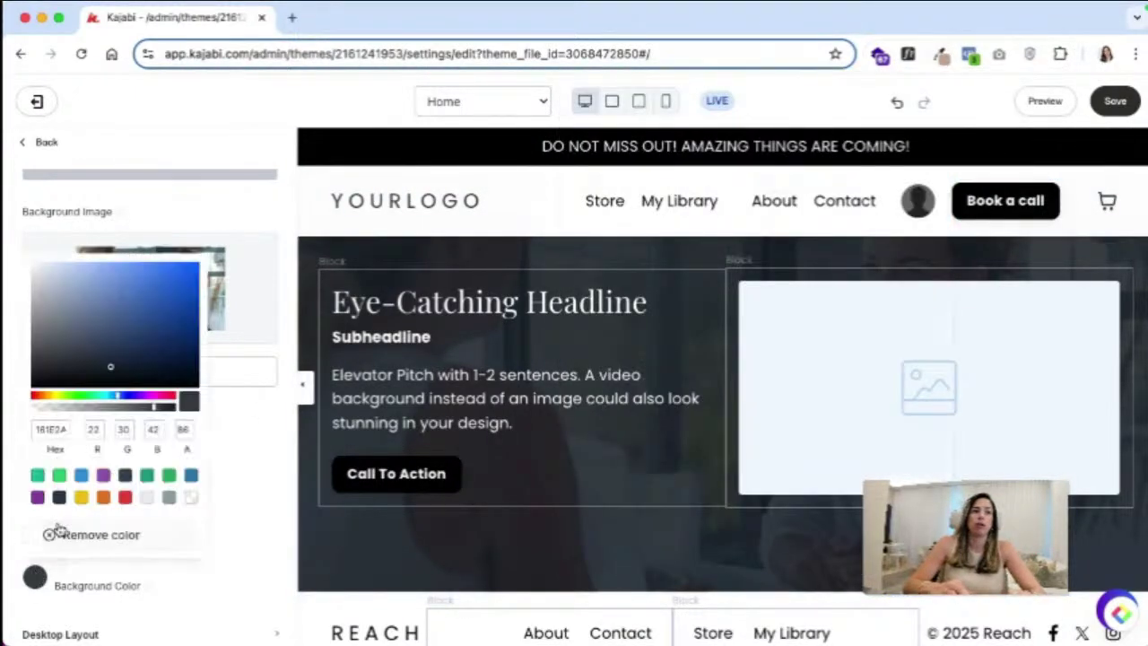
click(52, 428)
text(#c9ad9a)
Step: Darken the hero's beige background color to a deep brown shade so the text stands out over the photo
click(154, 406)
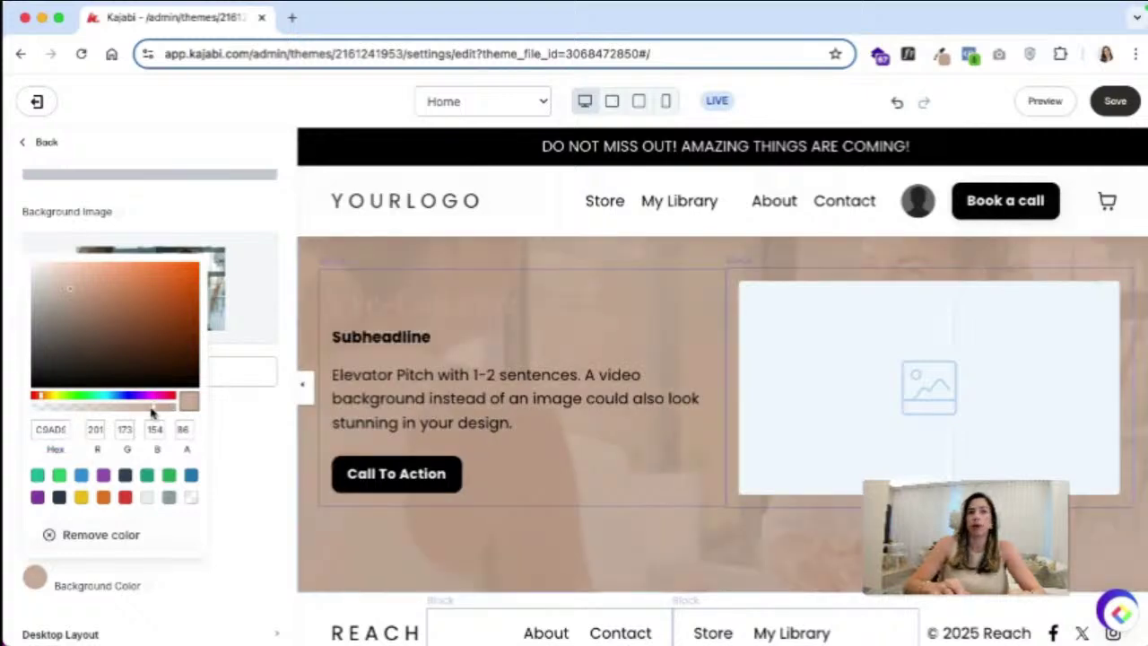
click(84, 326)
drag(83, 326, 92, 339)
click(503, 516)
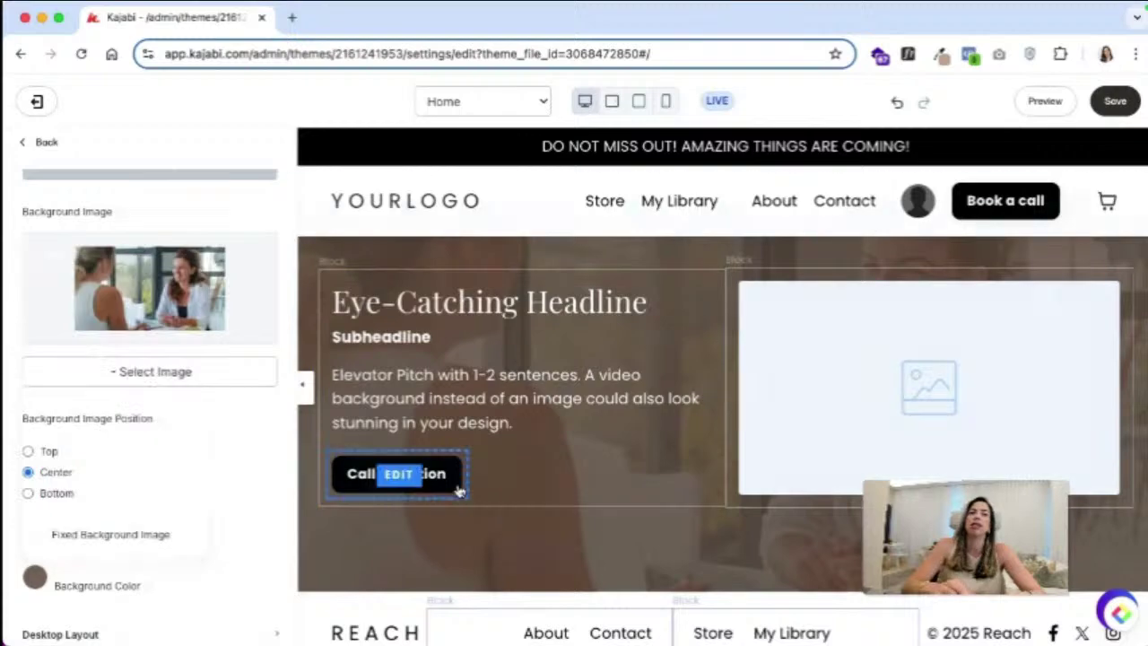
Step: Look over the hero's image and text blocks, and save the Home page and open its preview
click(863, 356)
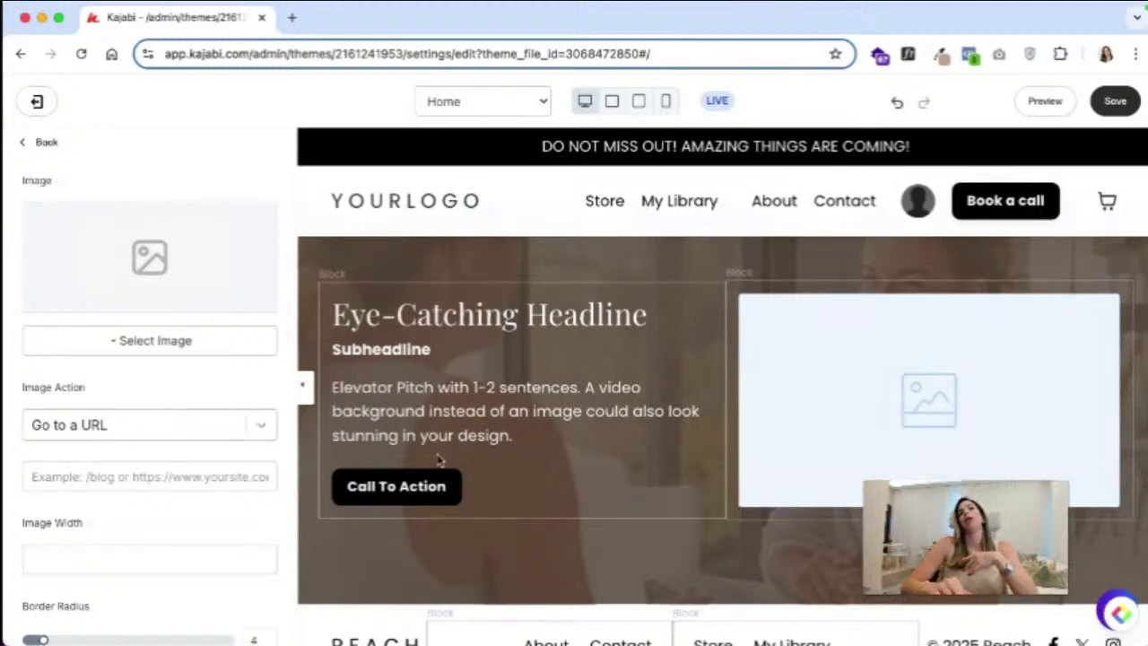
click(429, 486)
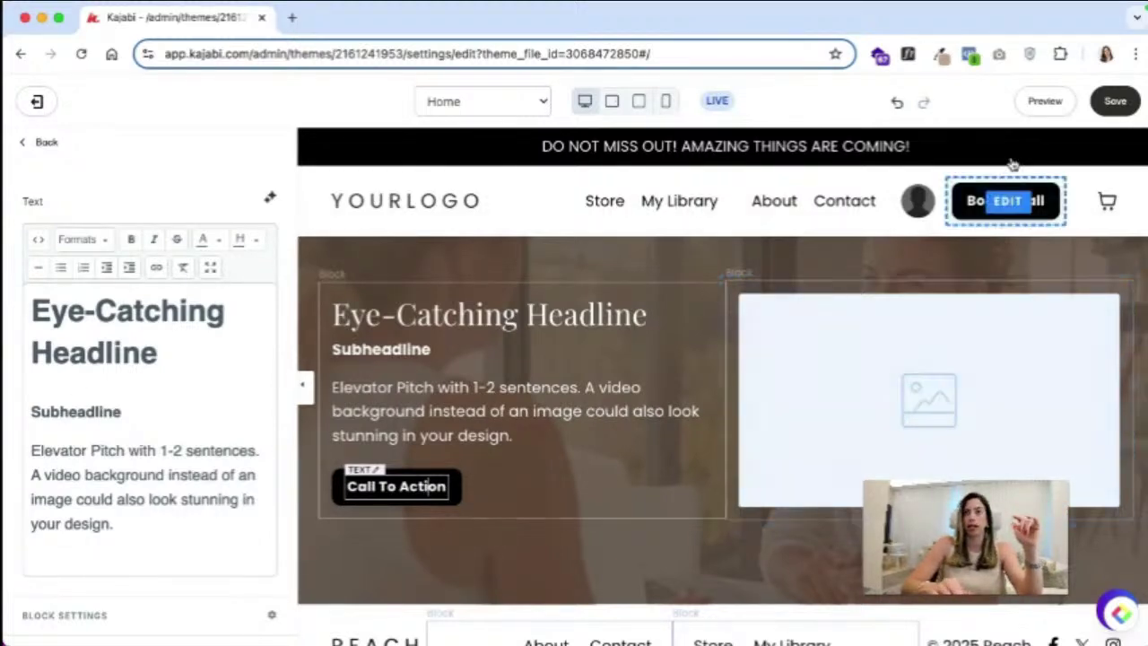
click(1114, 100)
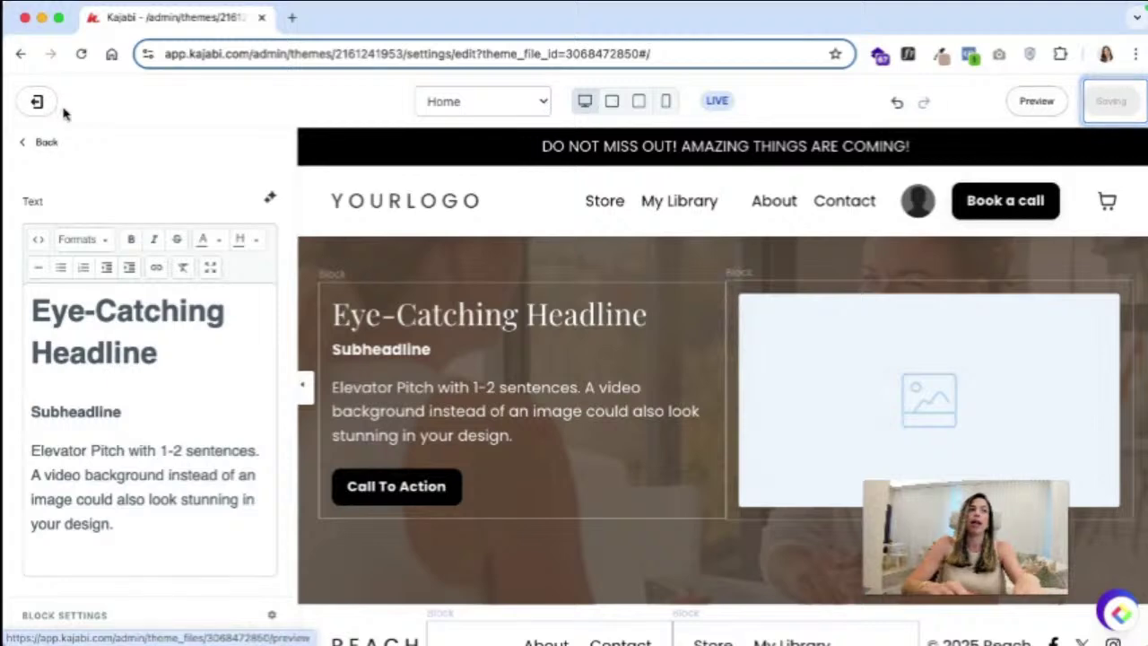
click(1035, 102)
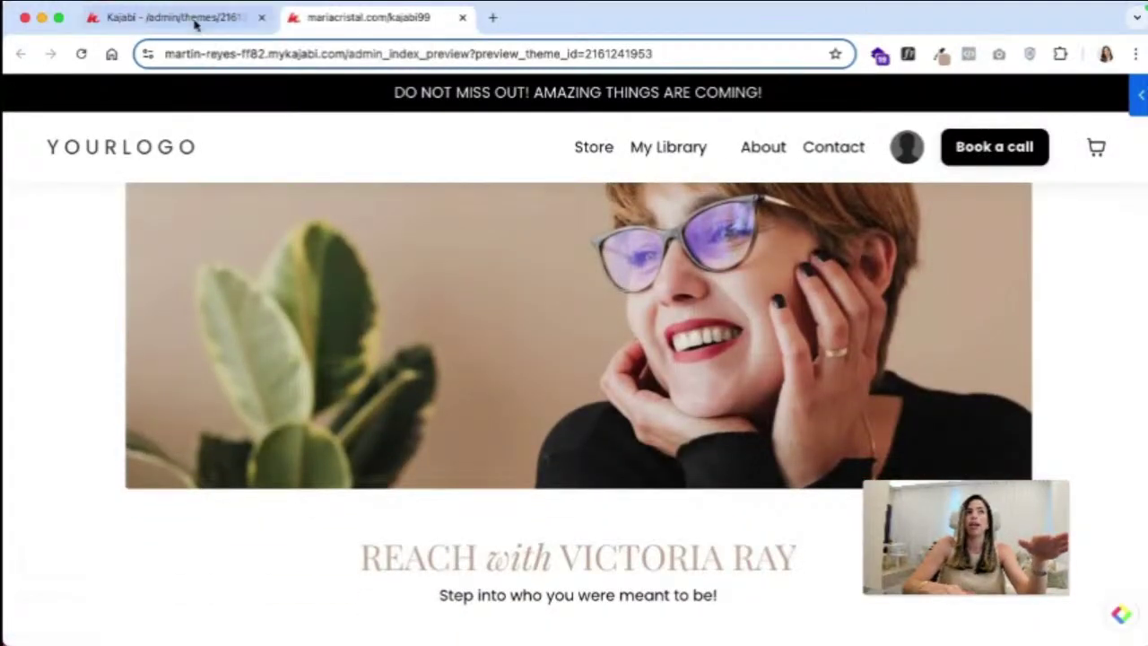
Step: Return to the theme editor and move the Hero with Image section up the section list to directly below the Header
click(196, 20)
click(50, 144)
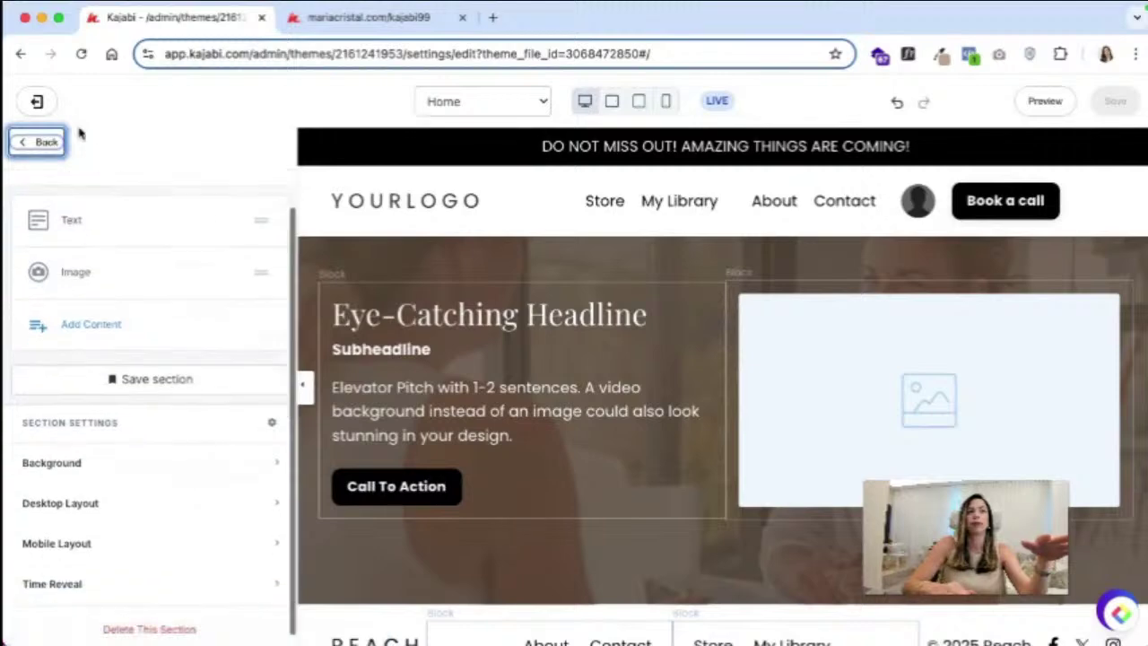
click(46, 141)
scroll(160, 520, down, 15)
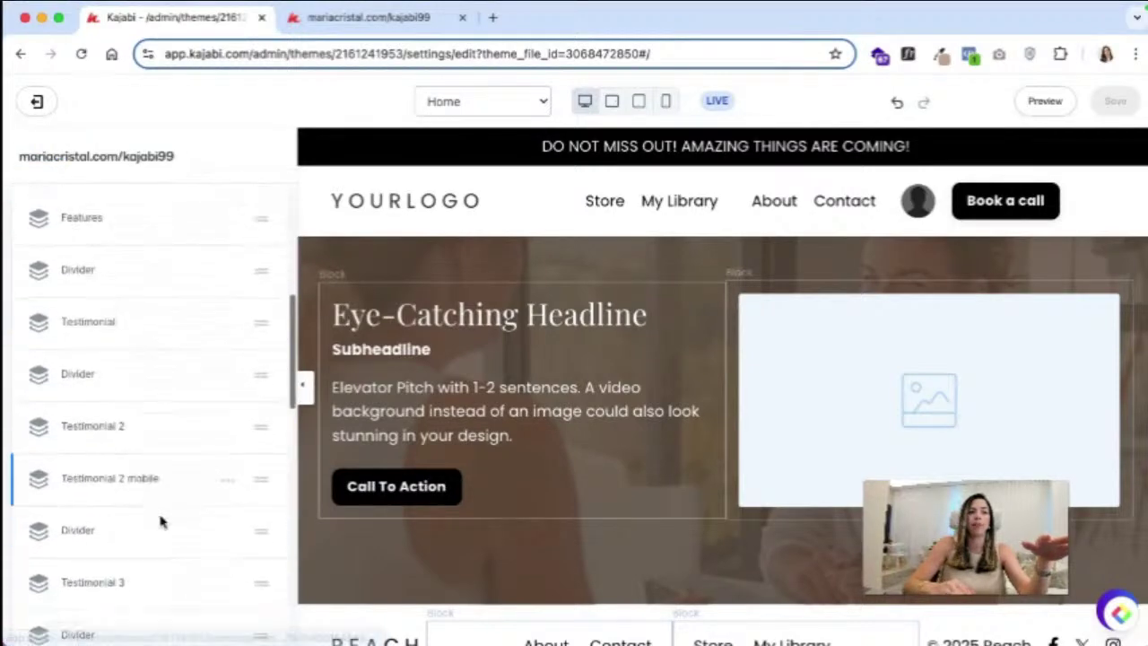
scroll(159, 520, down, 5)
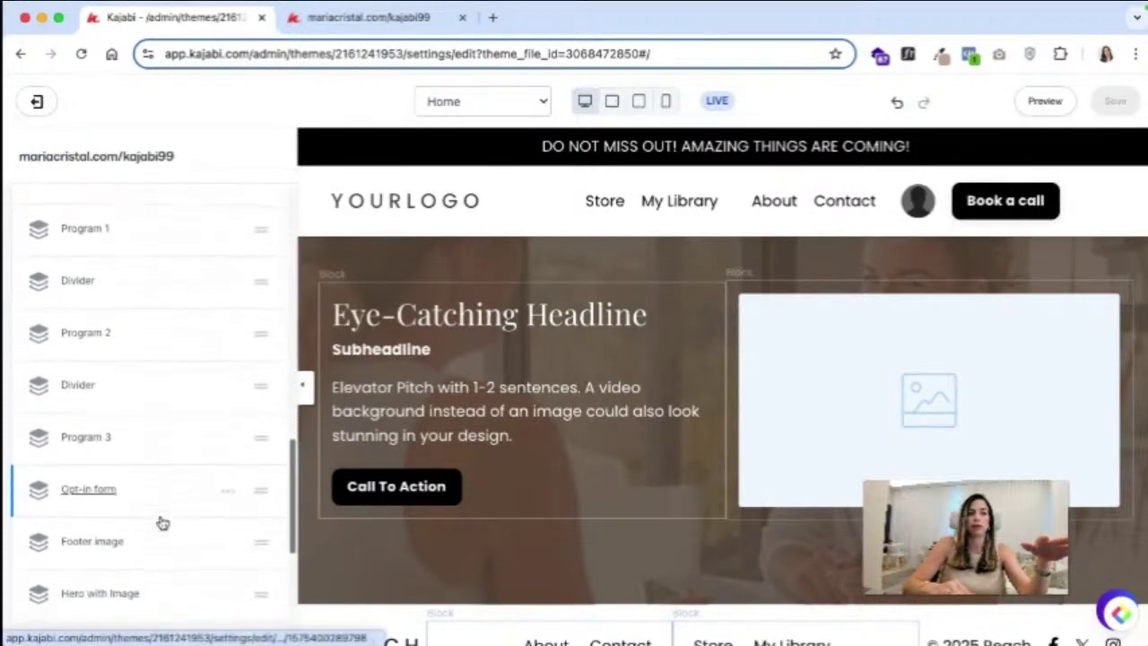
drag(261, 572, 259, 259)
drag(254, 481, 233, 297)
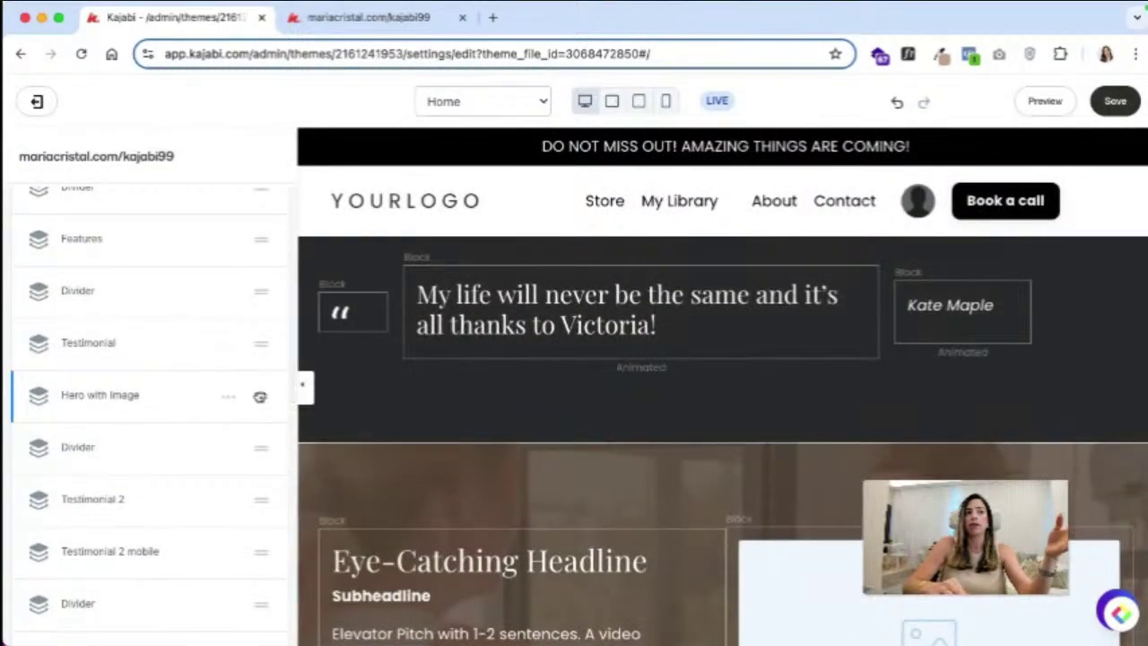
drag(256, 390, 248, 364)
scroll(248, 364, up, 2)
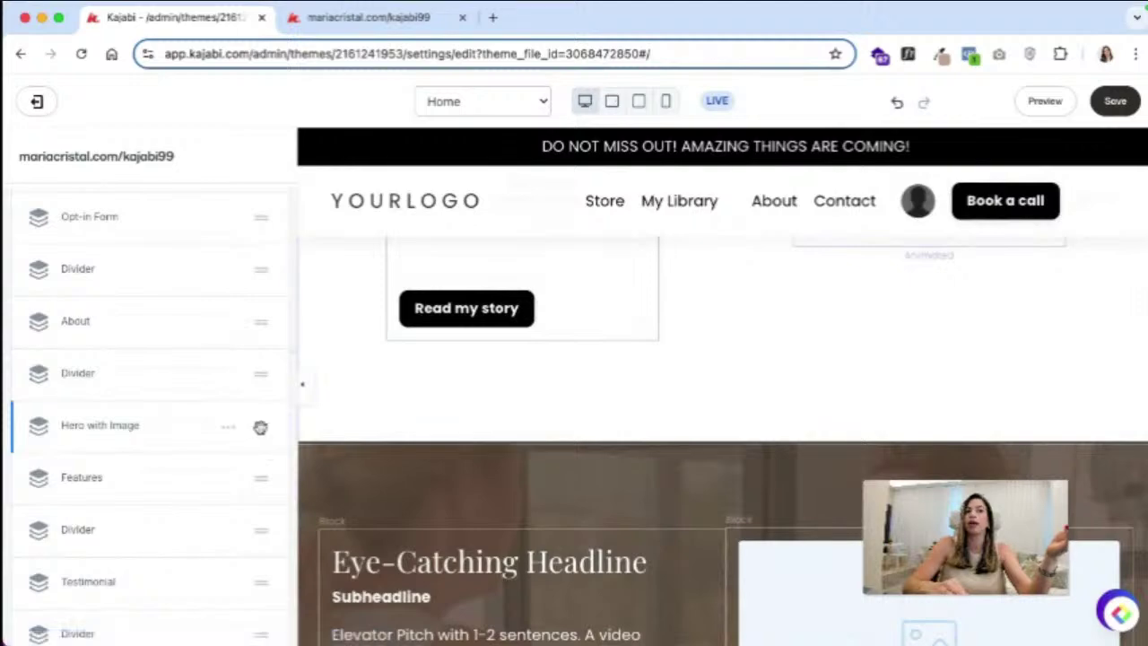
drag(259, 427, 255, 223)
scroll(252, 320, up, 2)
drag(258, 392, 253, 300)
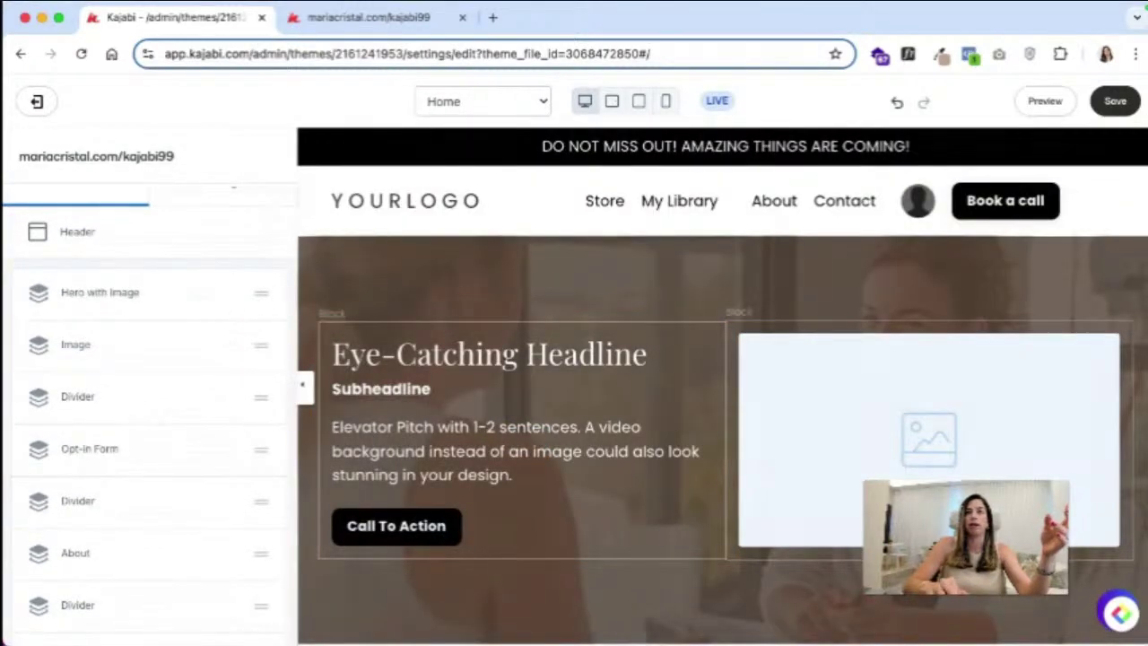
Step: Save the new section order and check the repositioned hero in the page preview
click(1114, 101)
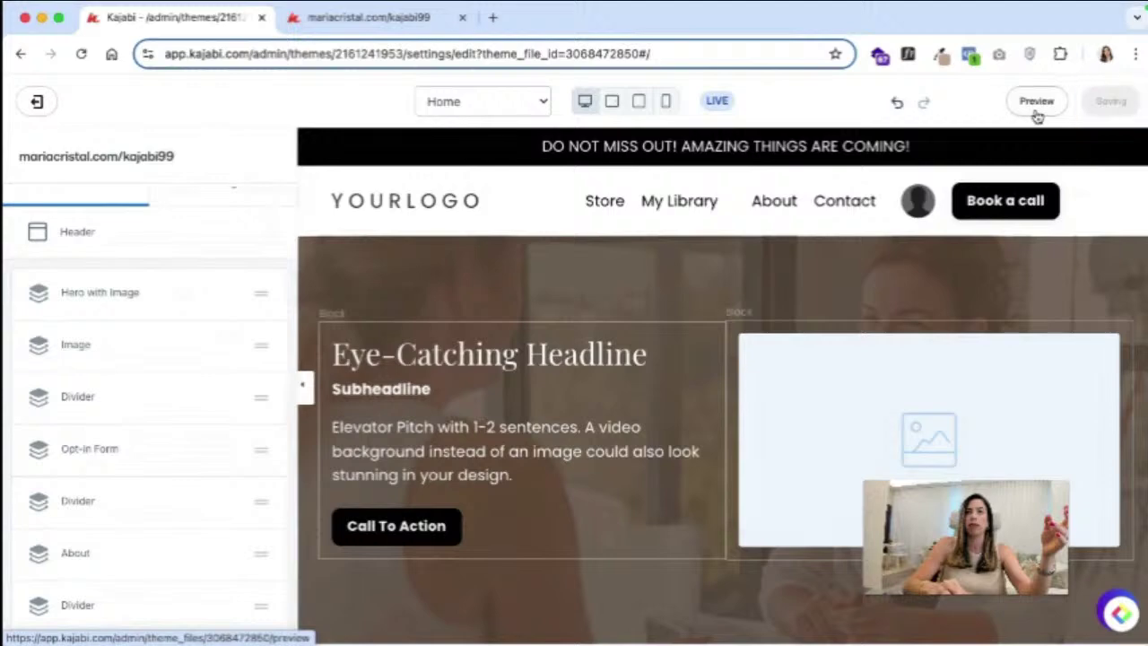
click(1043, 113)
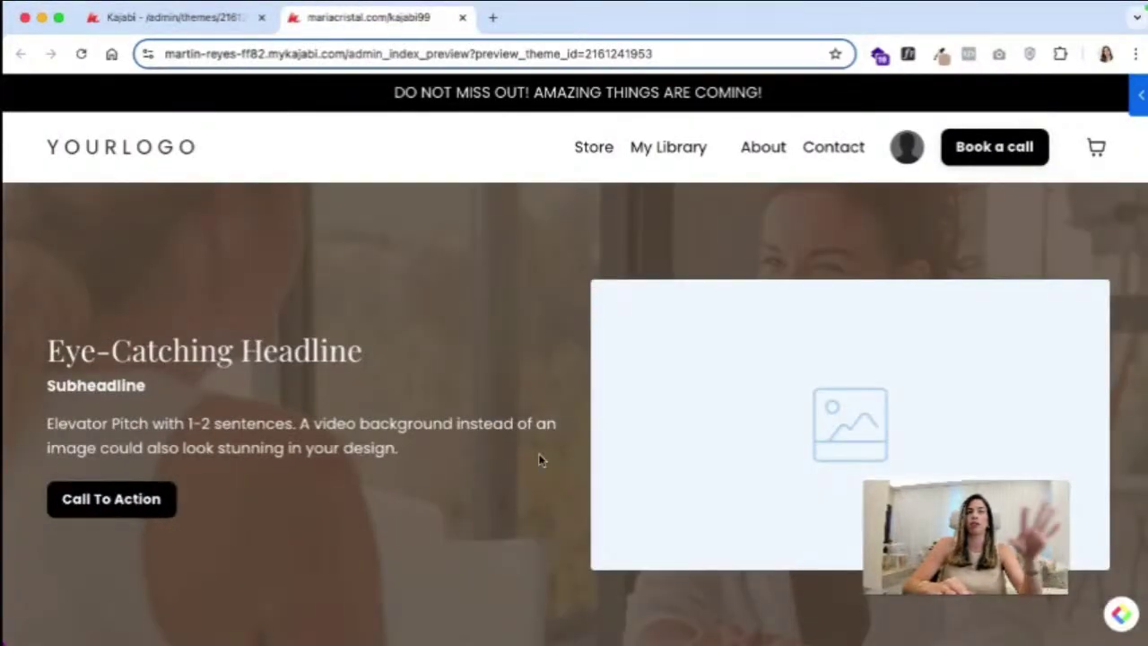
scroll(538, 459, down, 3)
scroll(539, 459, up, 3)
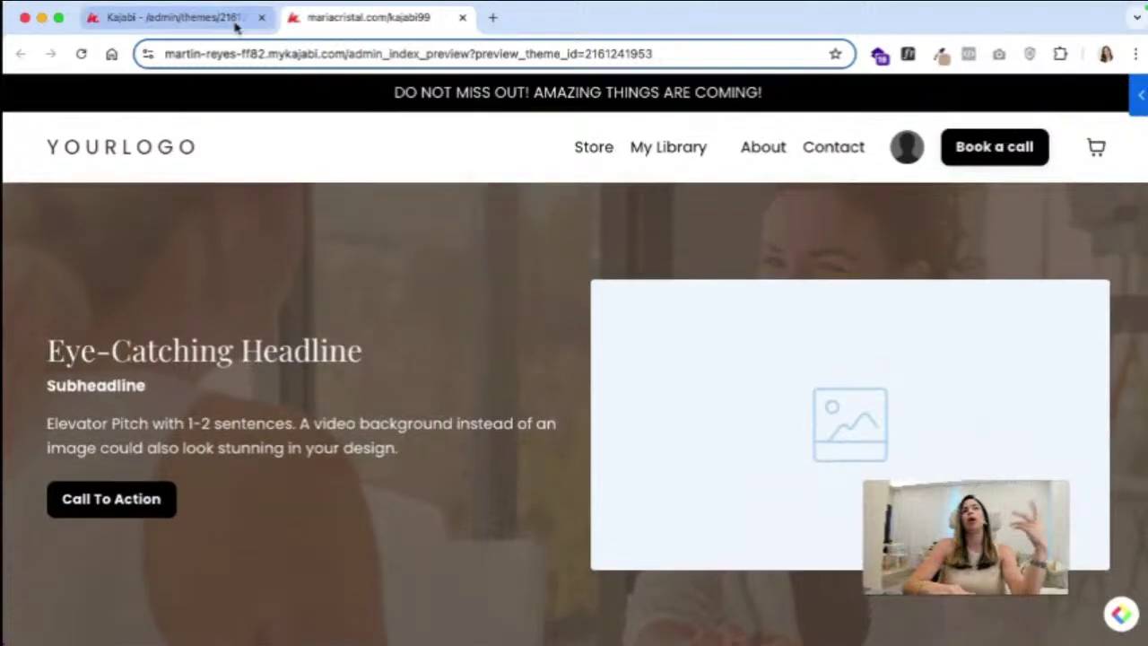
Step: Back in the editor, give the hero's text block a Fade animation with direction Left and a duration of 1s
click(235, 18)
click(115, 305)
scroll(132, 520, down, 1)
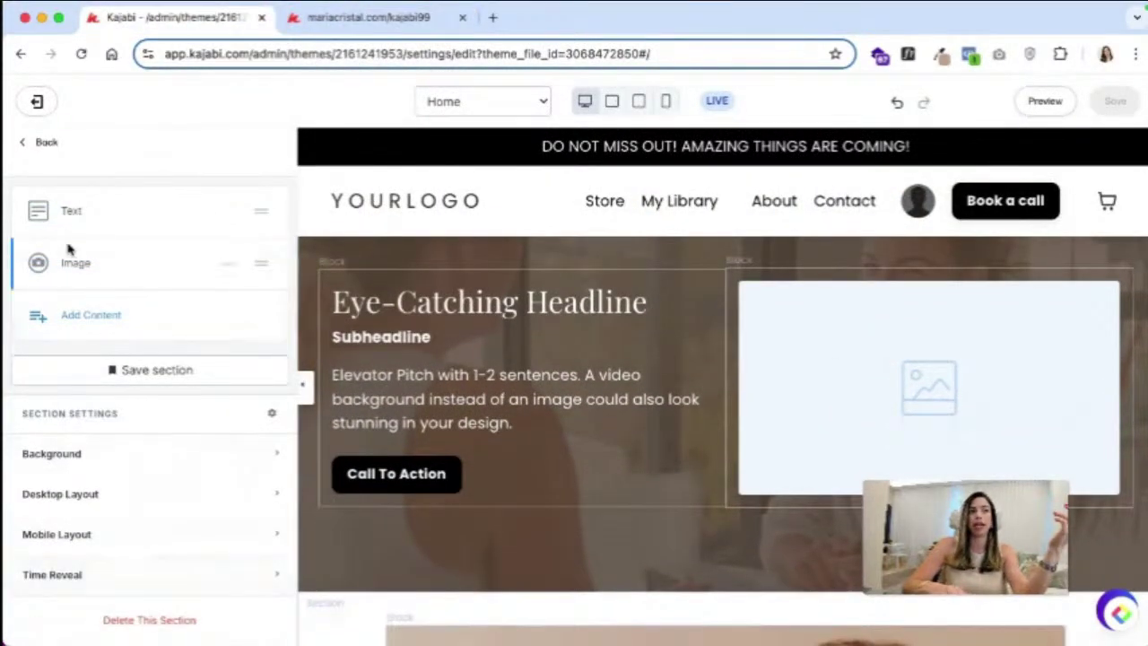
click(71, 213)
scroll(133, 451, down, 5)
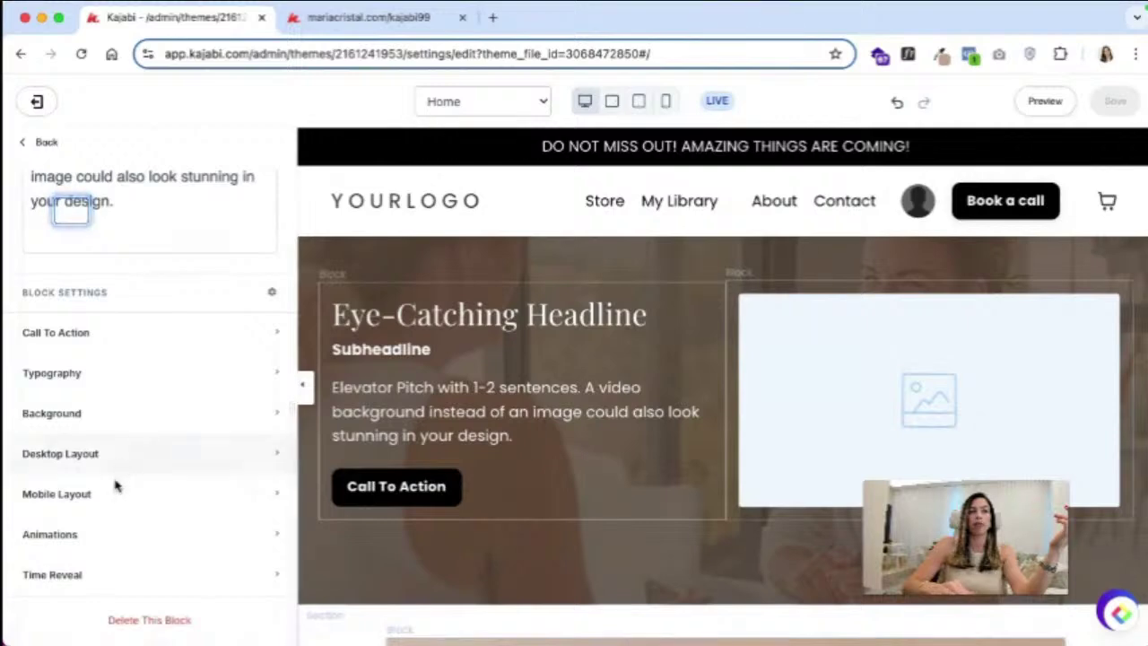
click(104, 536)
scroll(128, 286, down, 2)
click(127, 273)
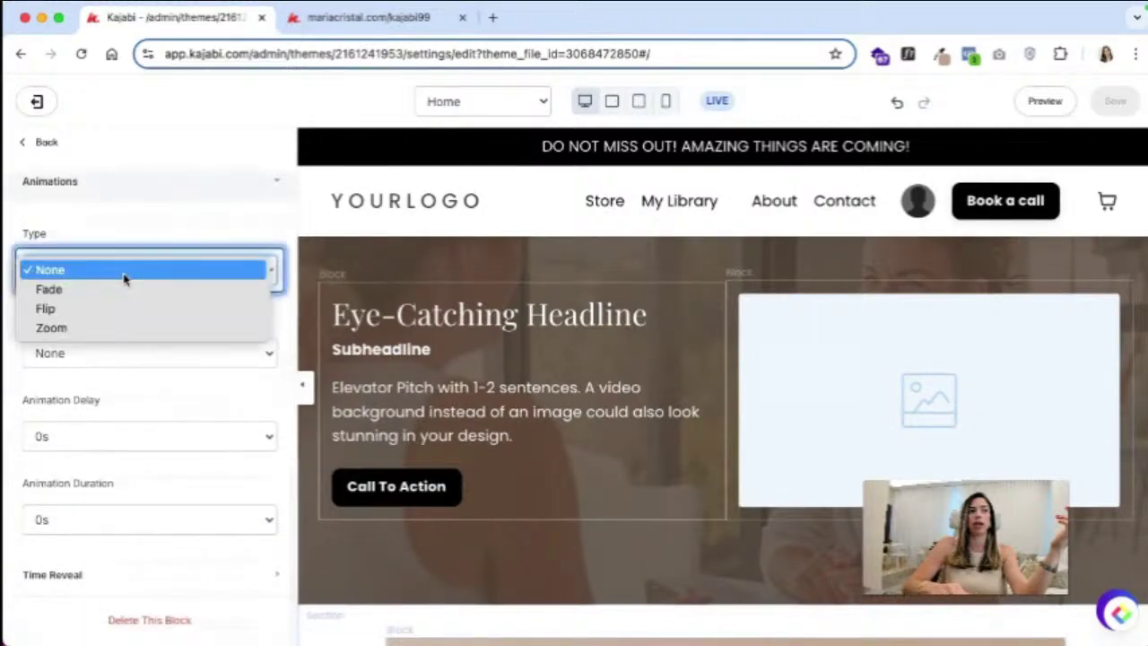
click(125, 290)
click(136, 354)
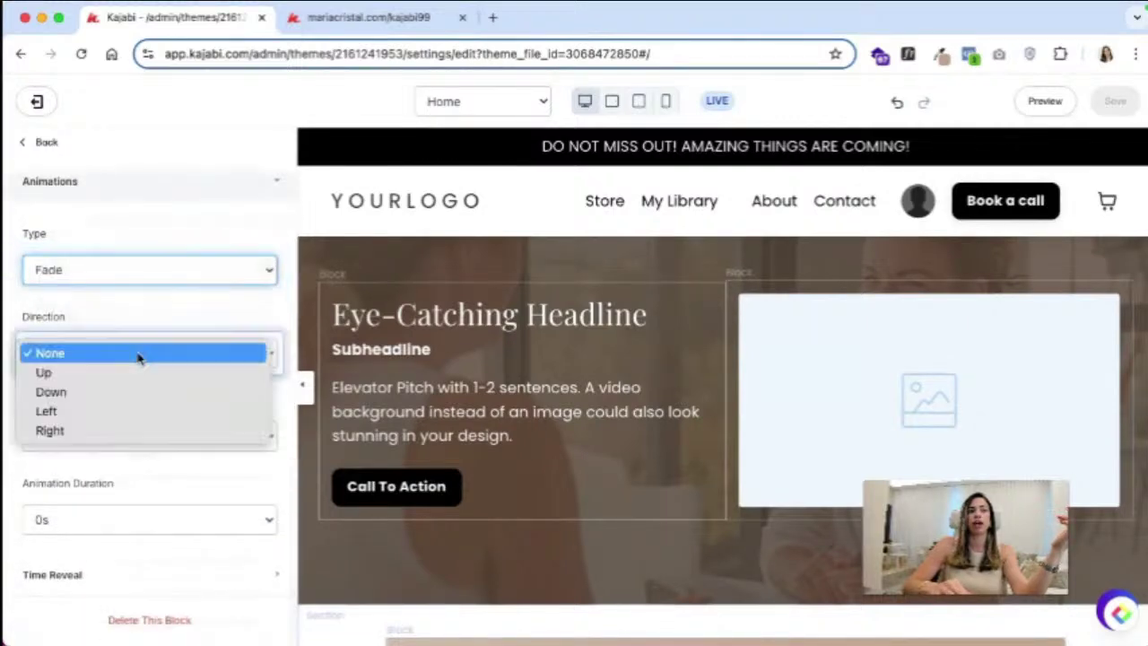
click(125, 414)
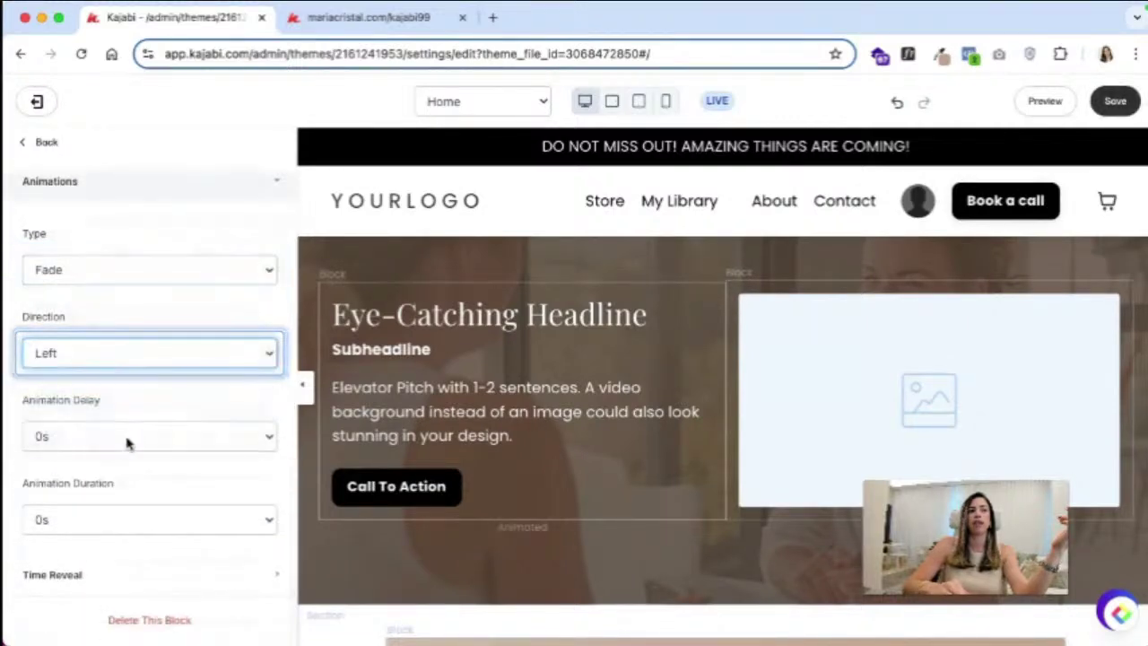
click(115, 528)
click(113, 553)
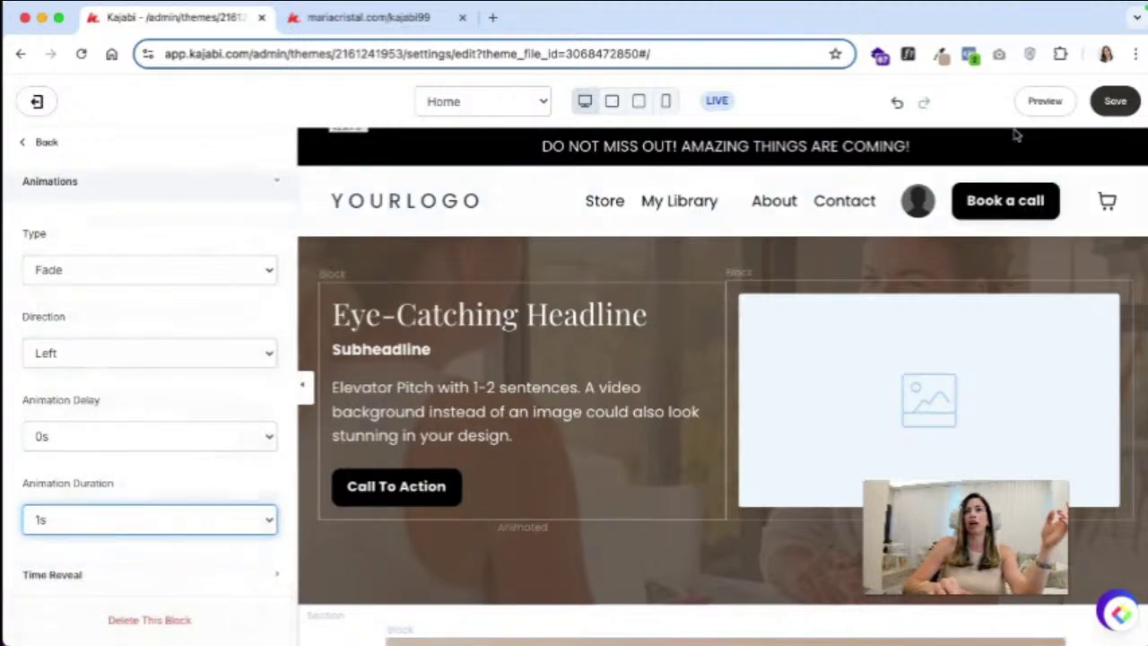
Step: Save the animation settings, preview the hero's text animation, and return to the theme editor
click(1112, 101)
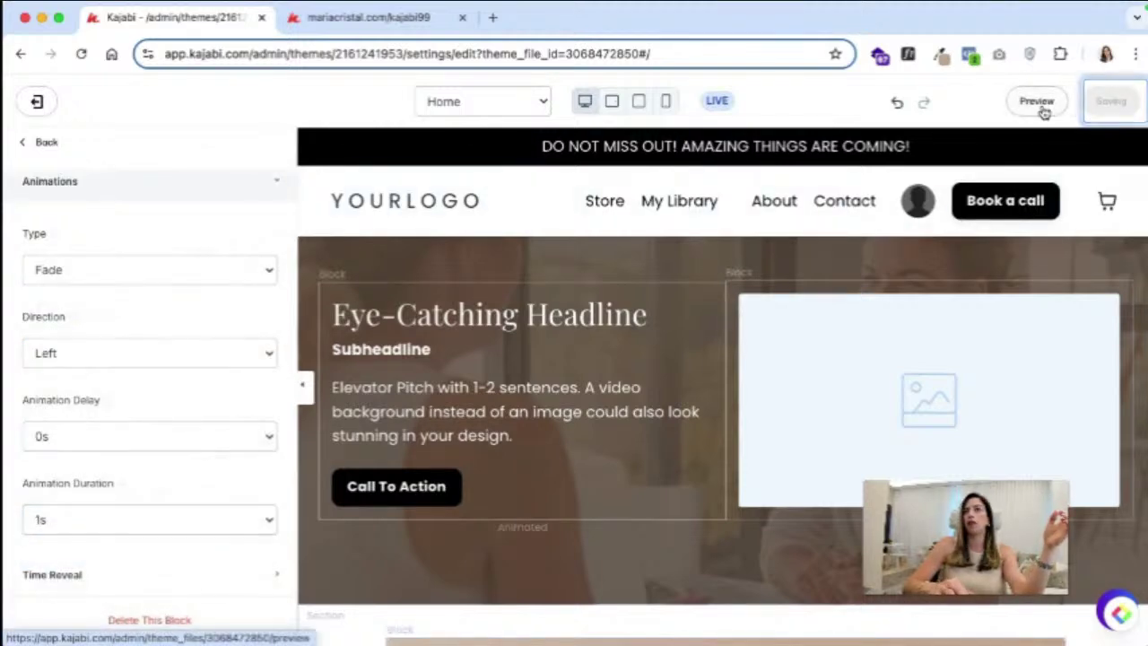
click(1042, 107)
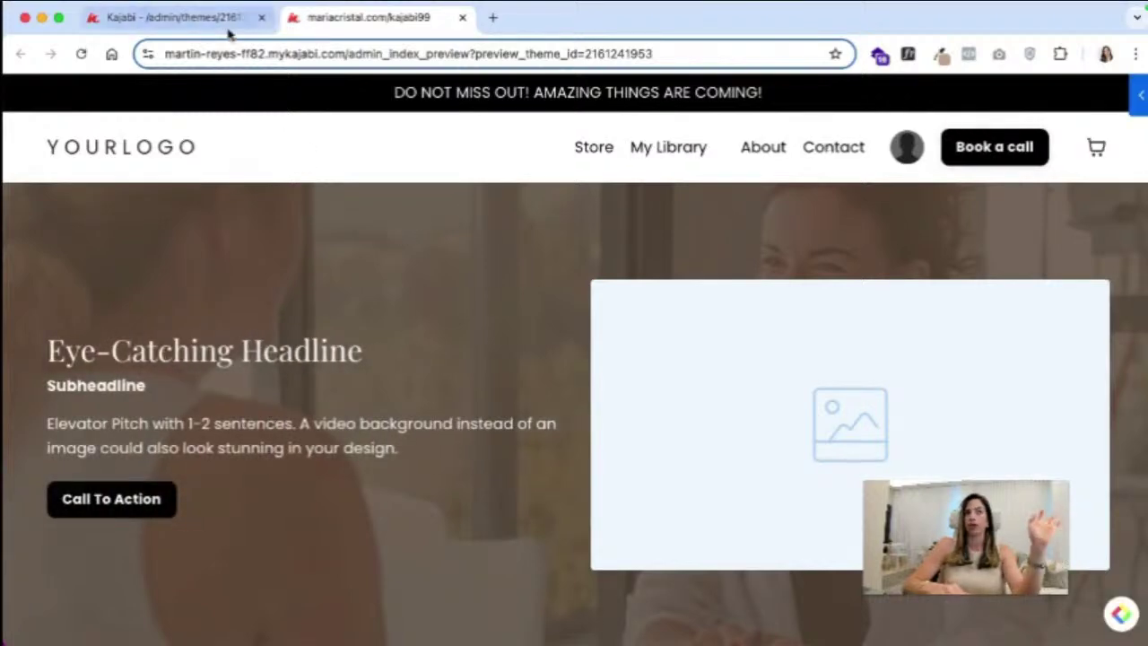
click(179, 17)
Step: Hide the Image section and the Divider section directly below it on the Home page
click(46, 141)
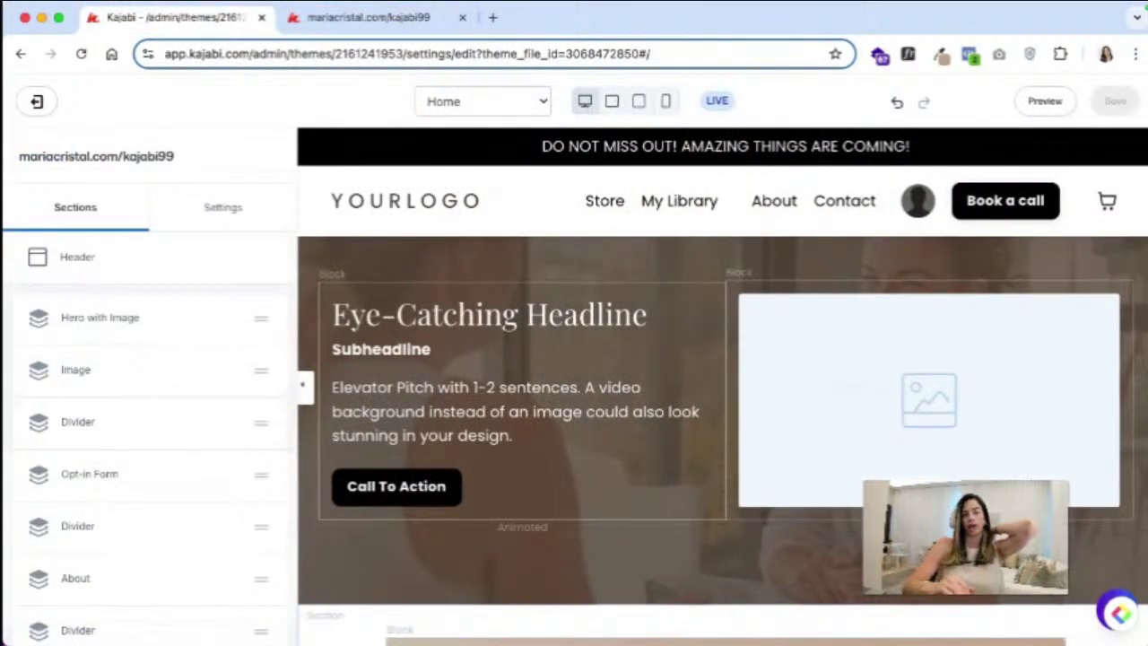
scroll(529, 430, down, 2)
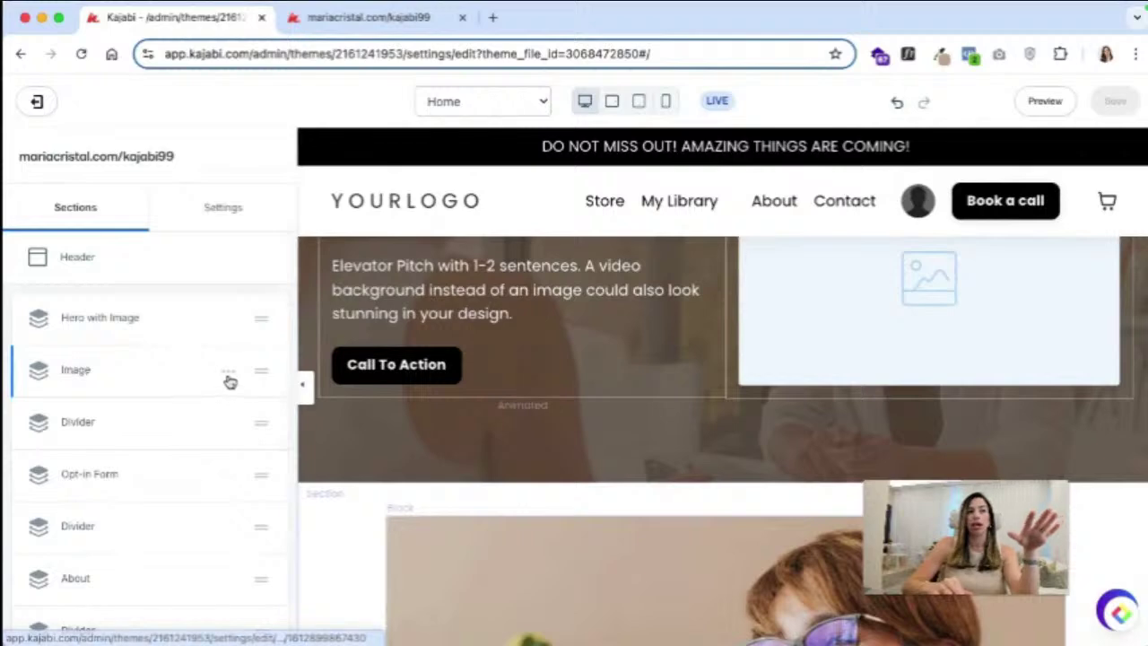
click(228, 375)
click(226, 456)
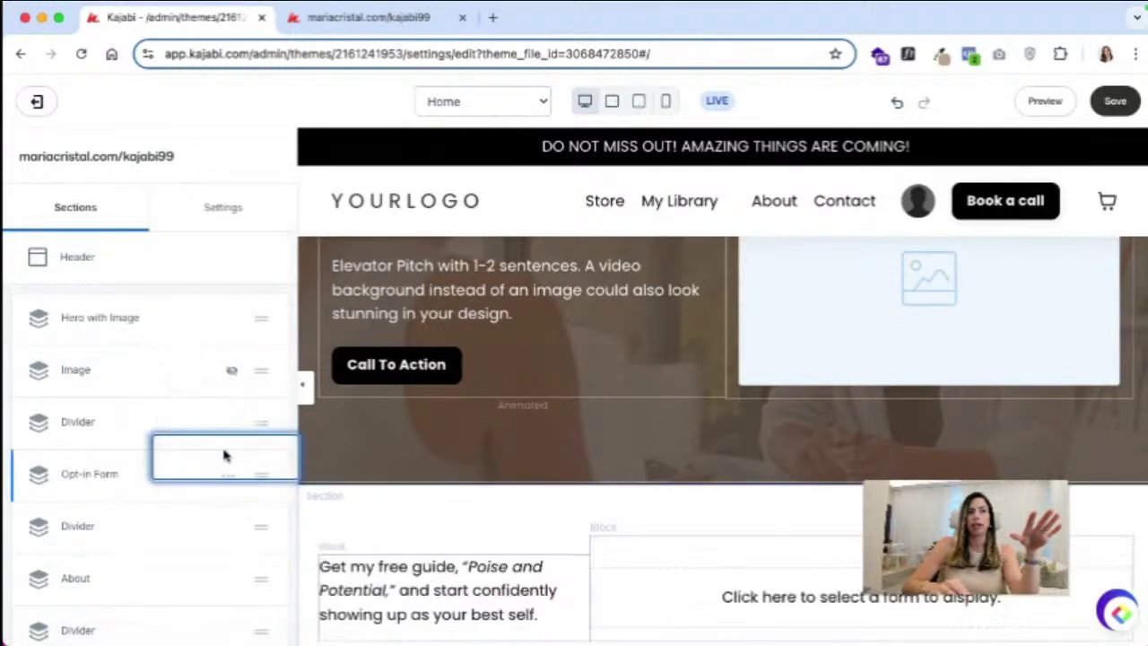
click(230, 423)
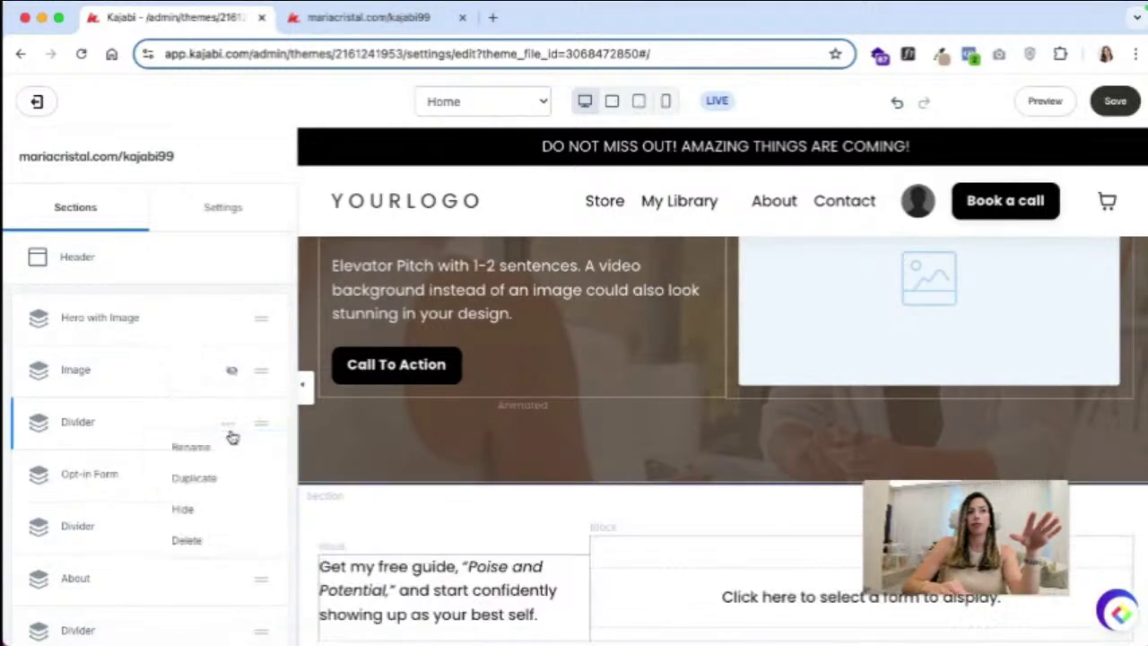
click(221, 509)
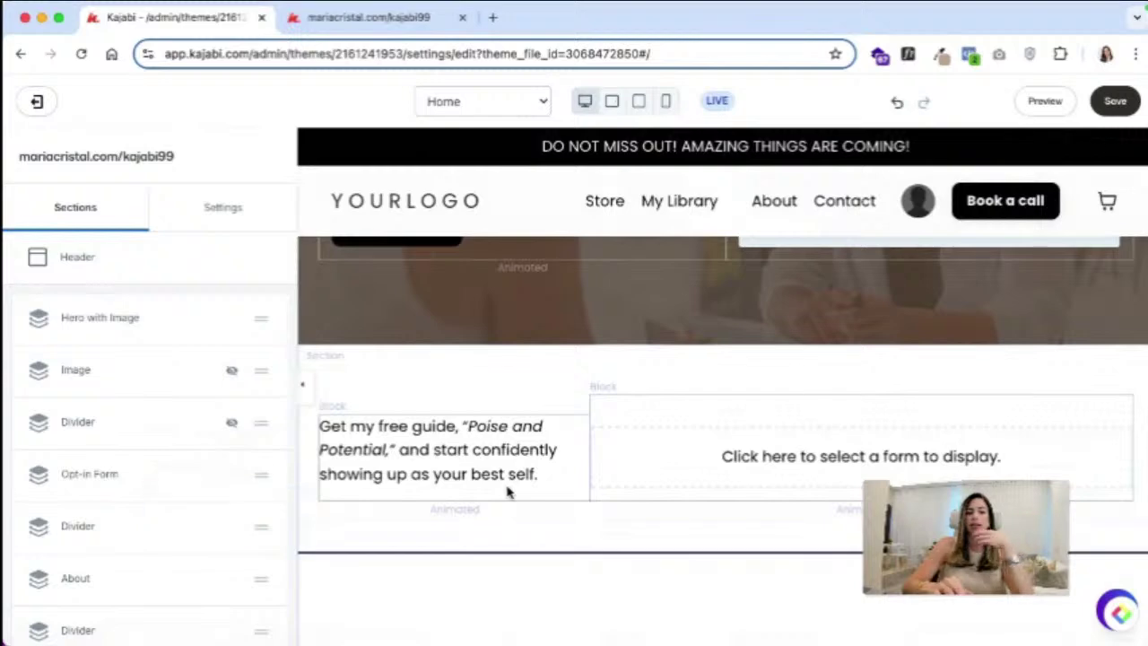
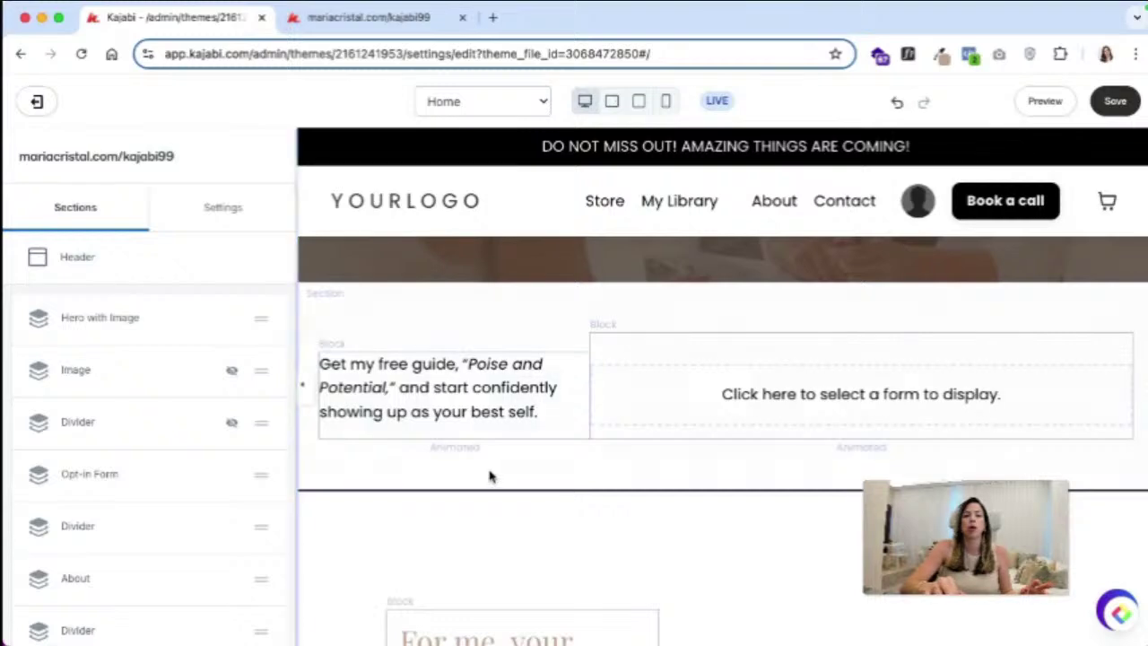
Step: Replace the opt-in section's text with "Invite your audience to download something free to start building a connection with them."
click(391, 387)
click(320, 363)
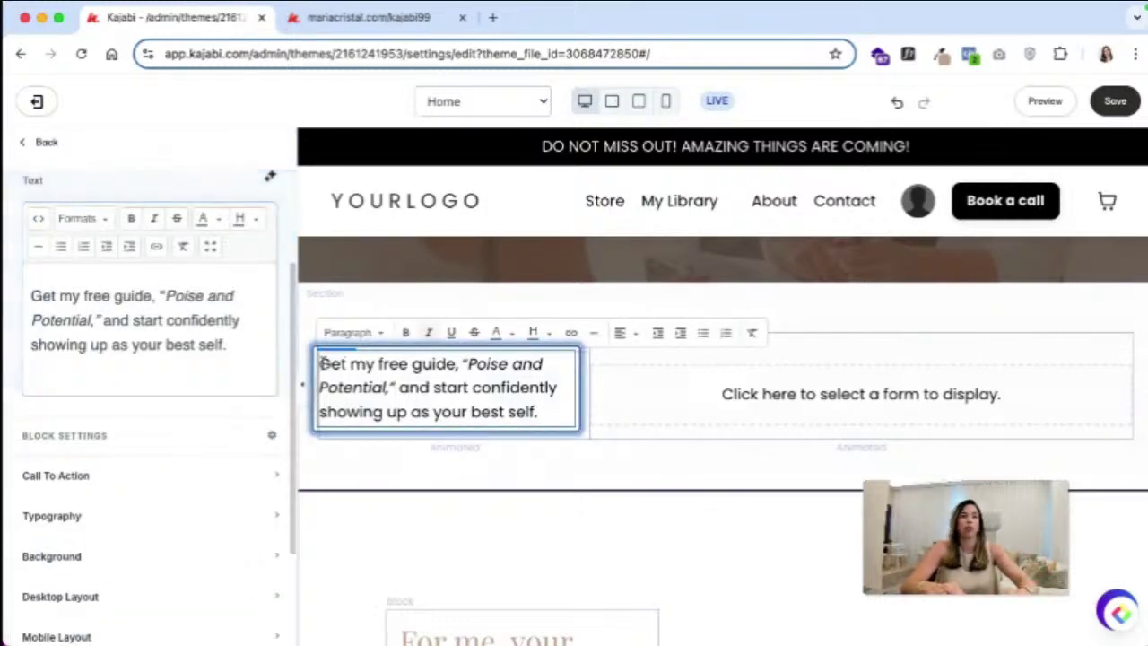
text(Invite your )
text(audience to download som)
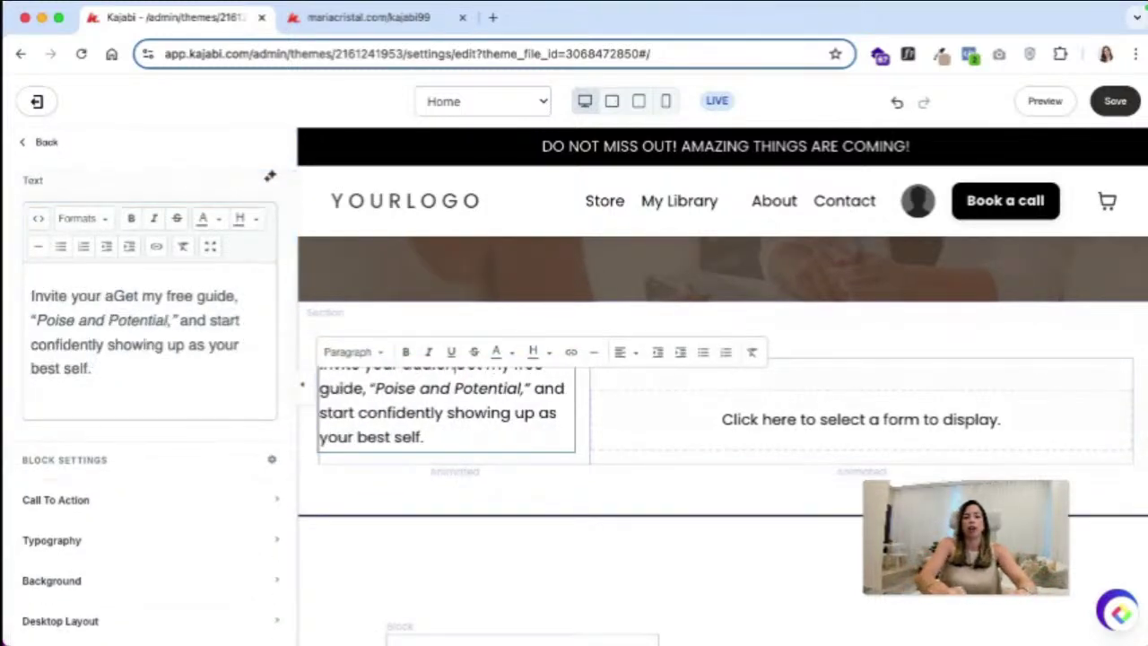
text(ething free to )
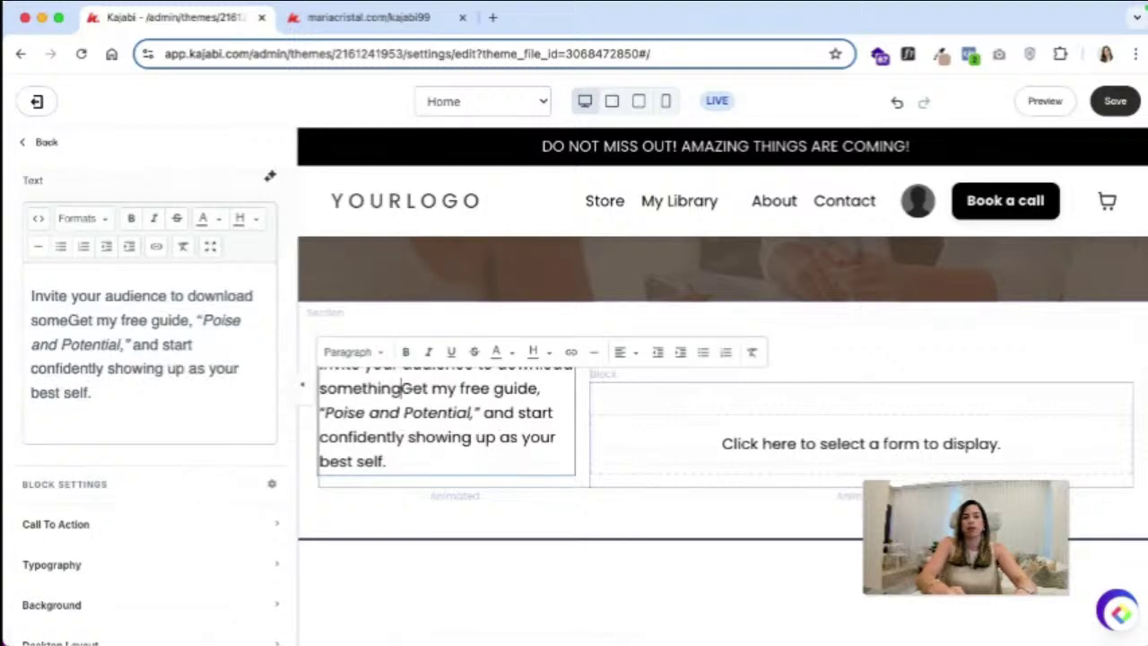
text(start building a)
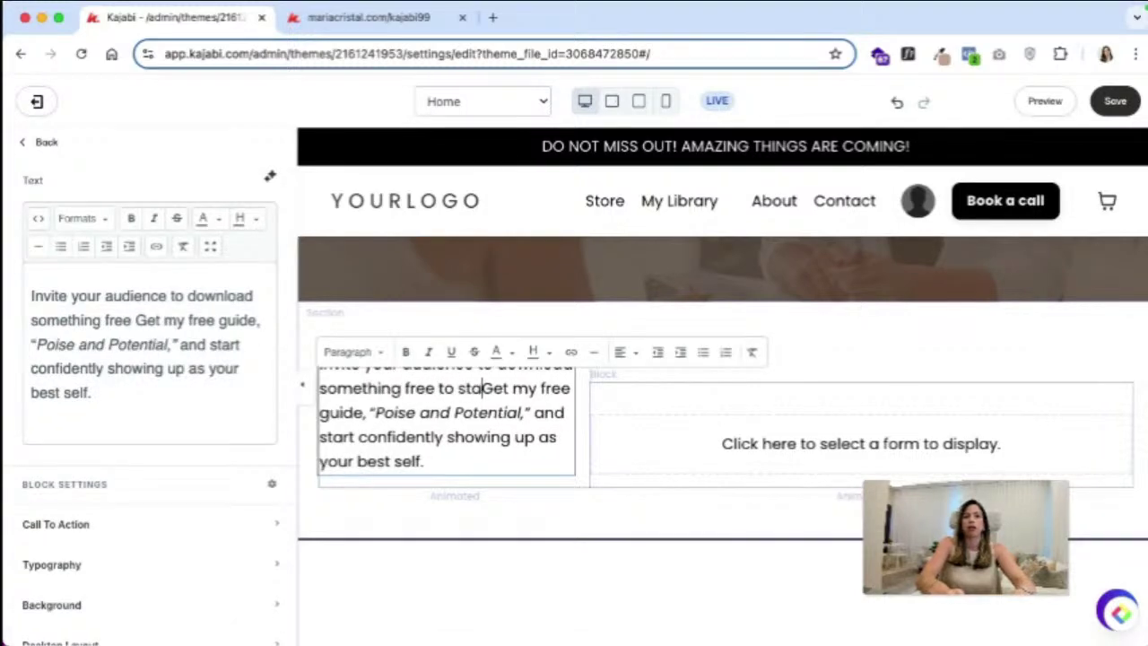
text( connection with them.)
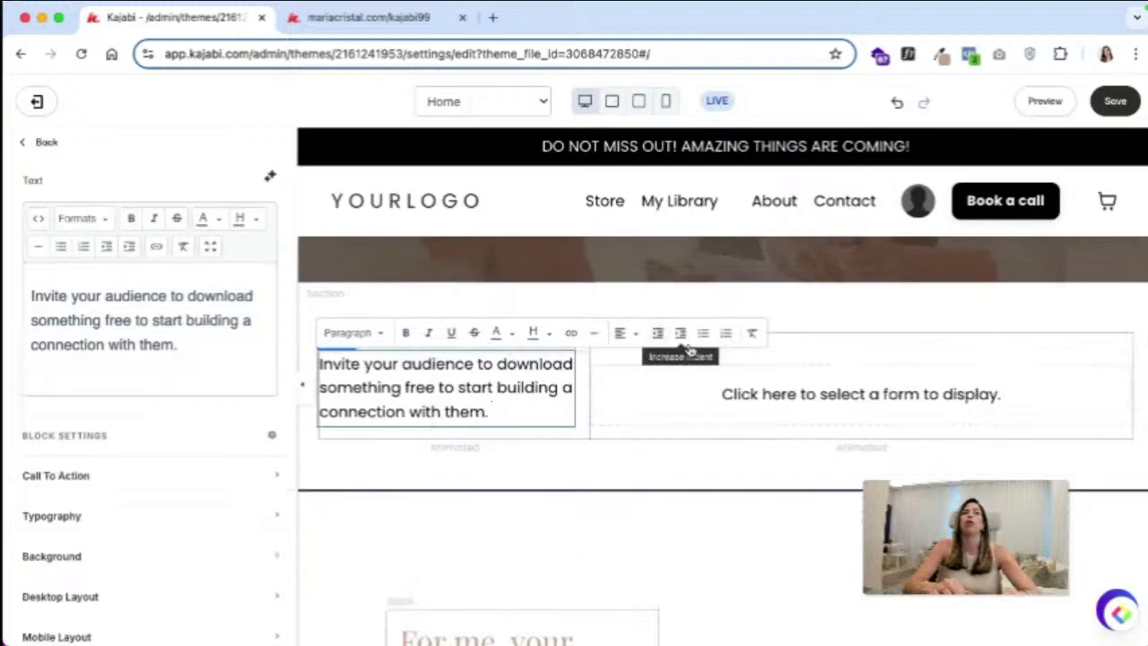
Step: Check the forms available for the opt-in form block, view the site's Forms page in a separate tab, and return to the theme editor
click(696, 384)
click(137, 220)
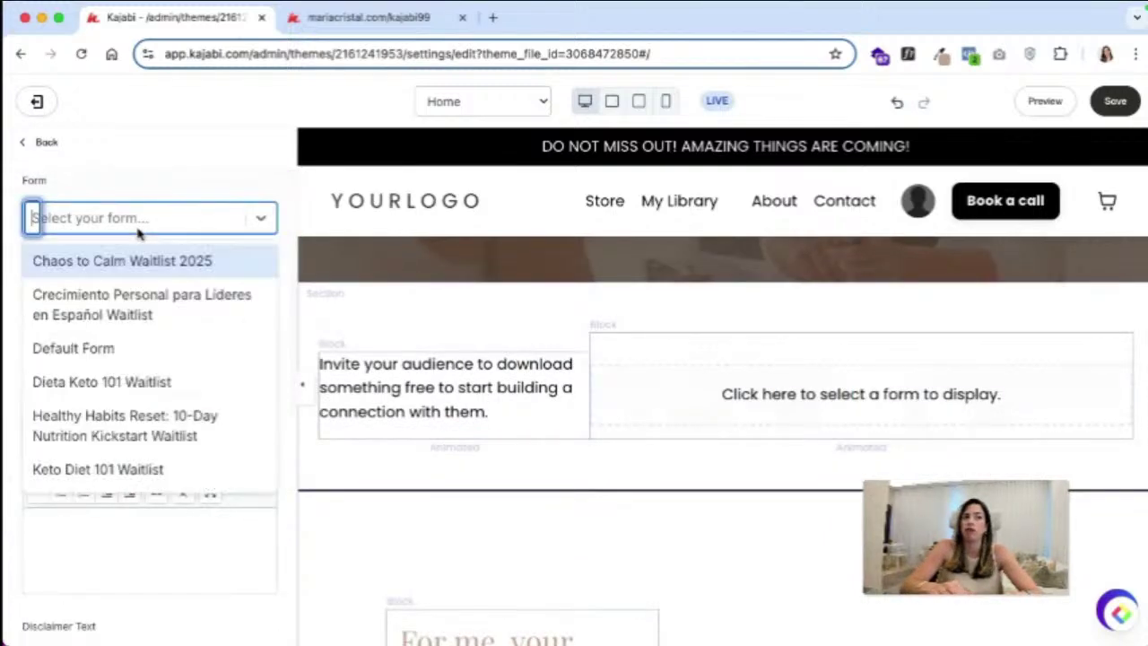
click(137, 230)
right_click(74, 252)
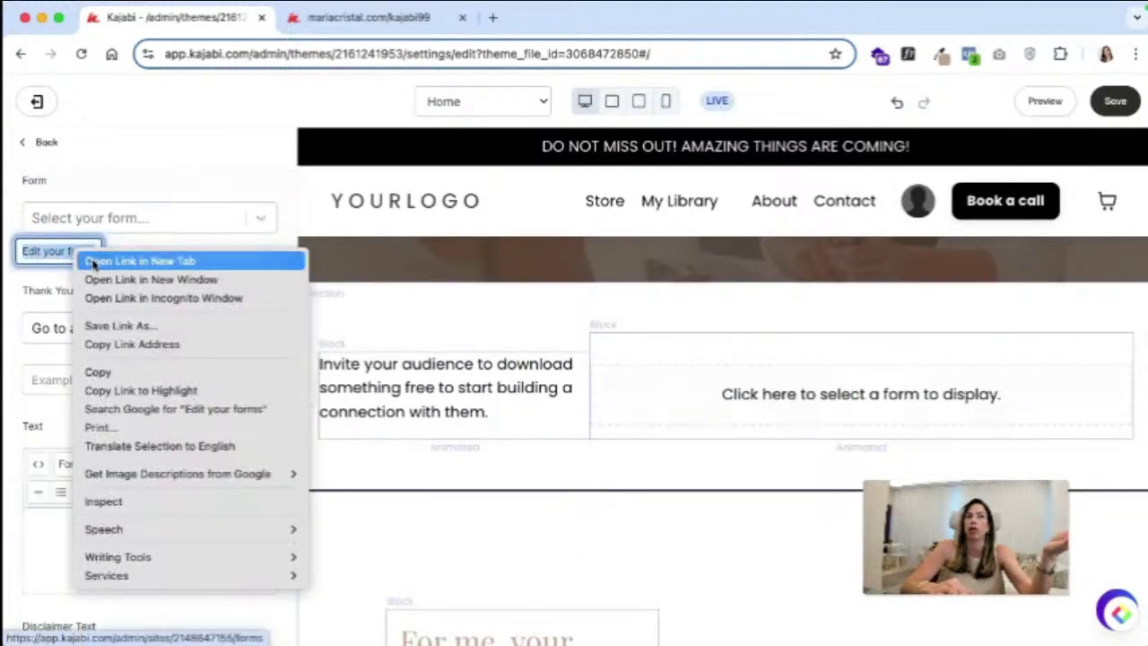
click(96, 262)
click(565, 17)
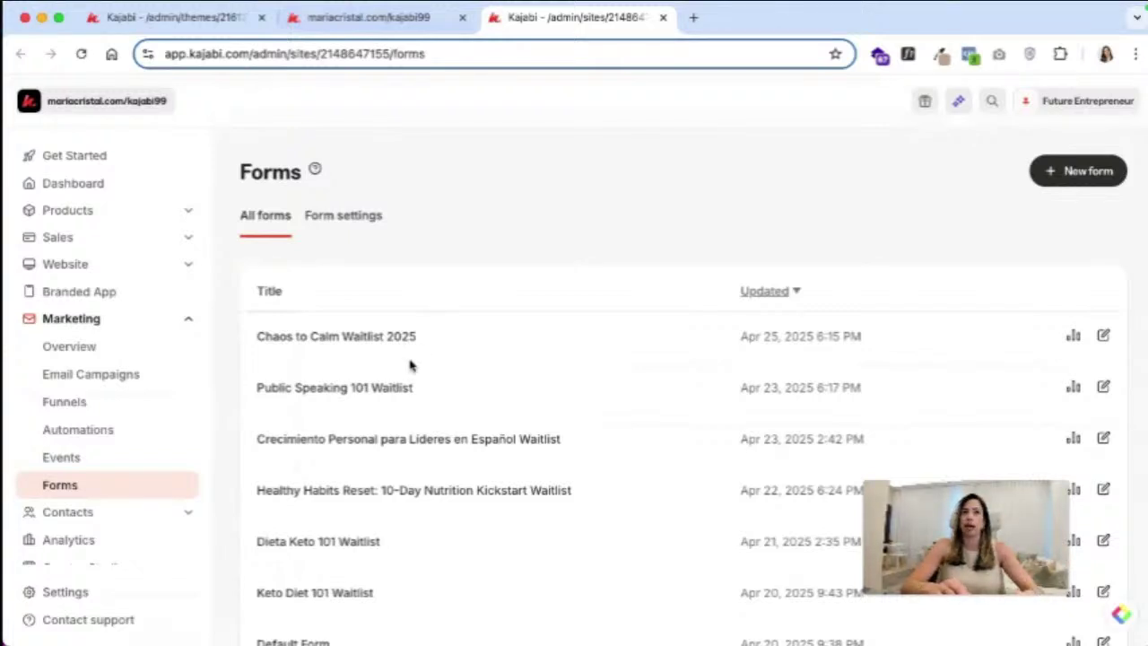
key(super+w)
key(super+w)
Step: Assign the Dieta Keto 101 Waitlist form and make its thank you page the landing page "Crecimiento Personal para Líderes en Español Presale Landing Page"
click(136, 221)
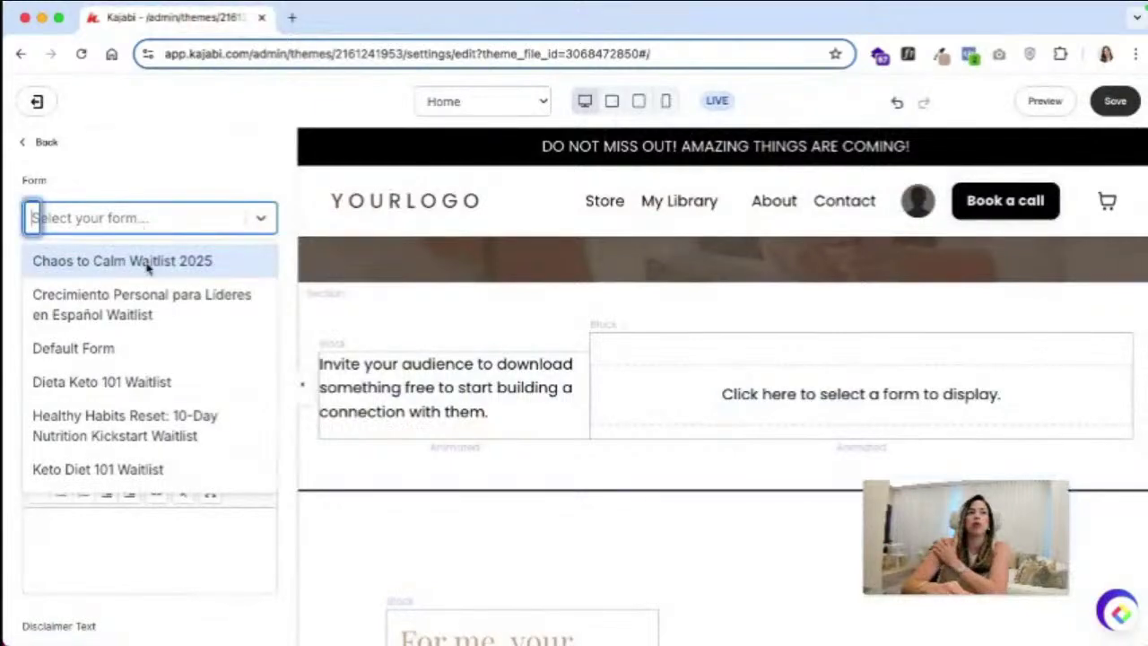
click(133, 380)
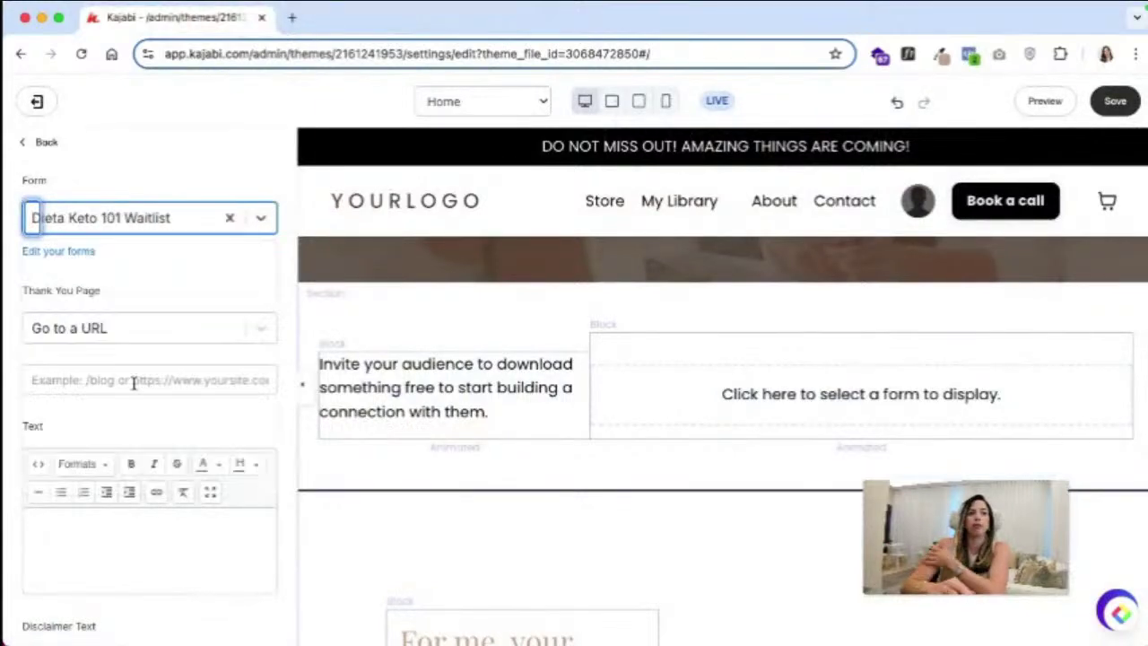
click(134, 339)
click(134, 371)
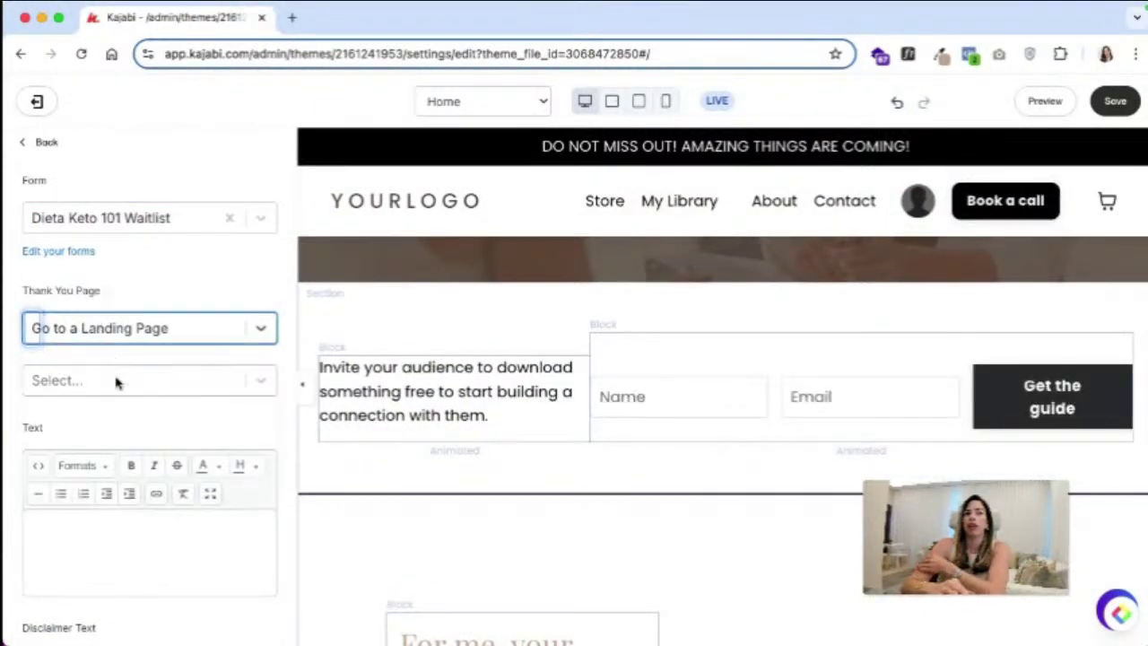
click(117, 379)
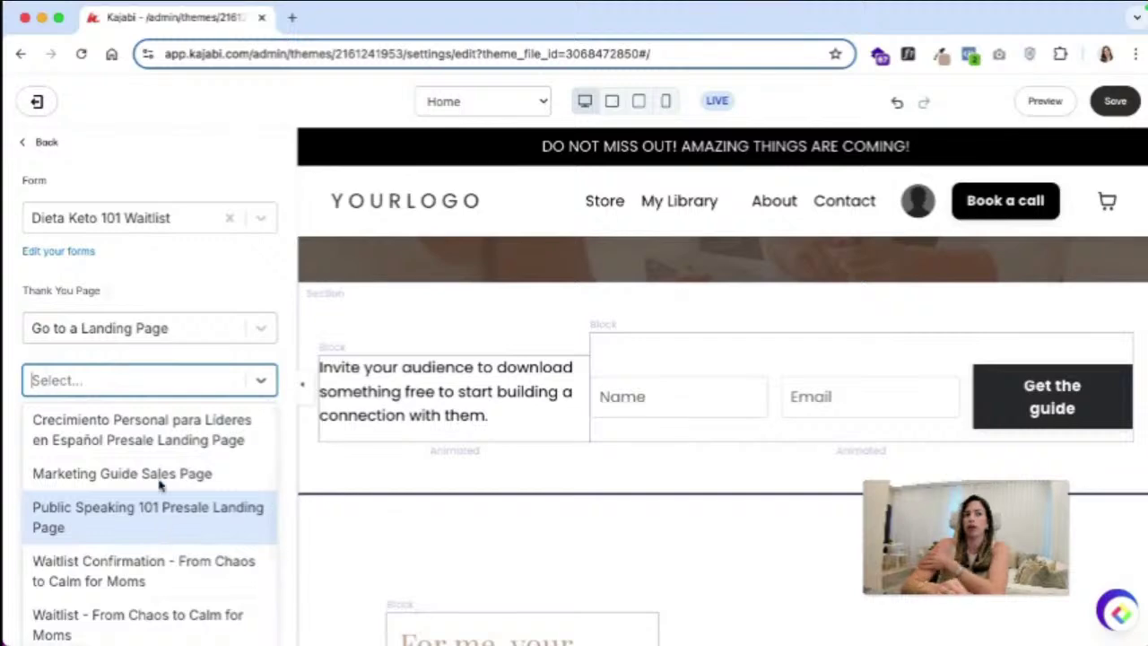
click(161, 449)
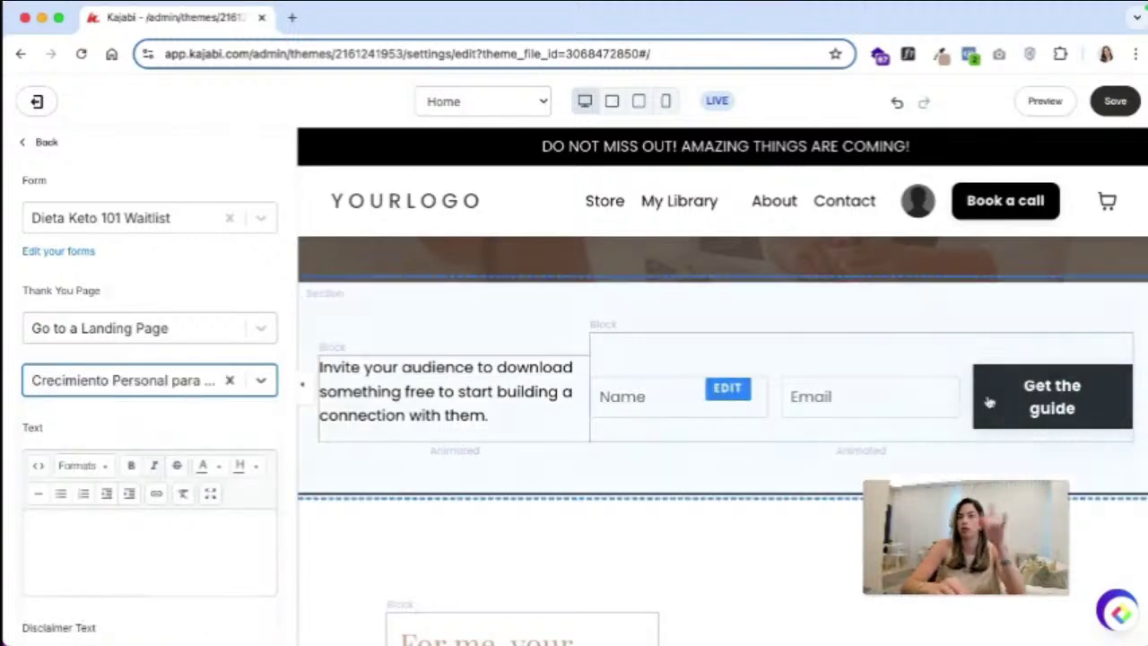
Step: Reopen the opt-in form block and review its disclaimer text, input label and inline form settings
click(379, 317)
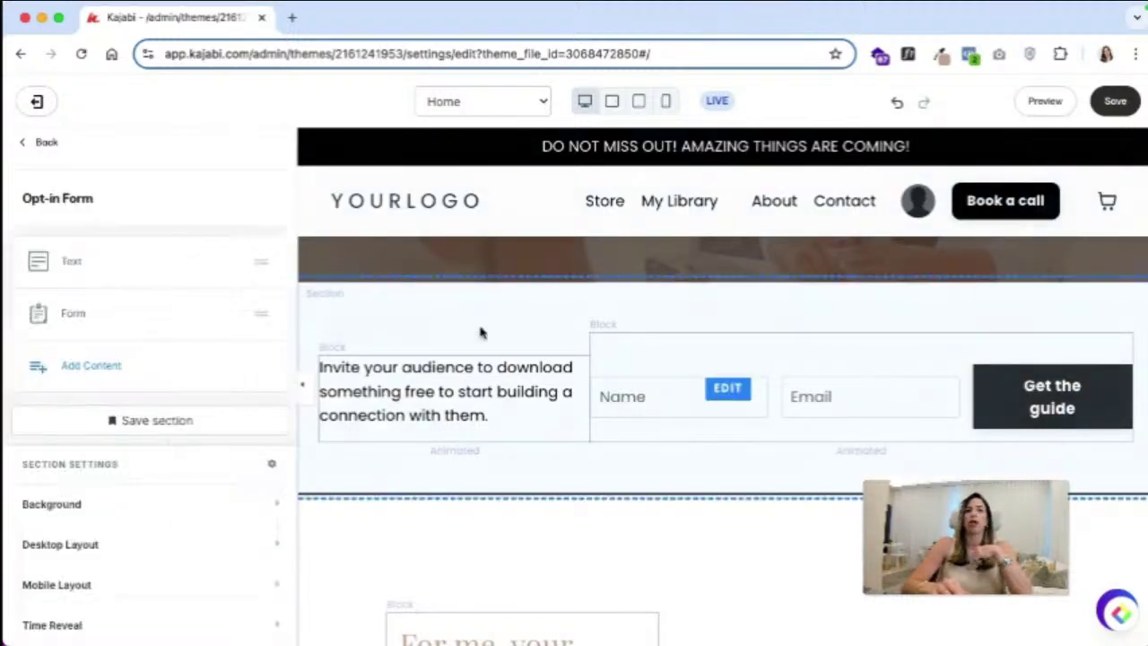
click(674, 371)
scroll(60, 355, down, 4)
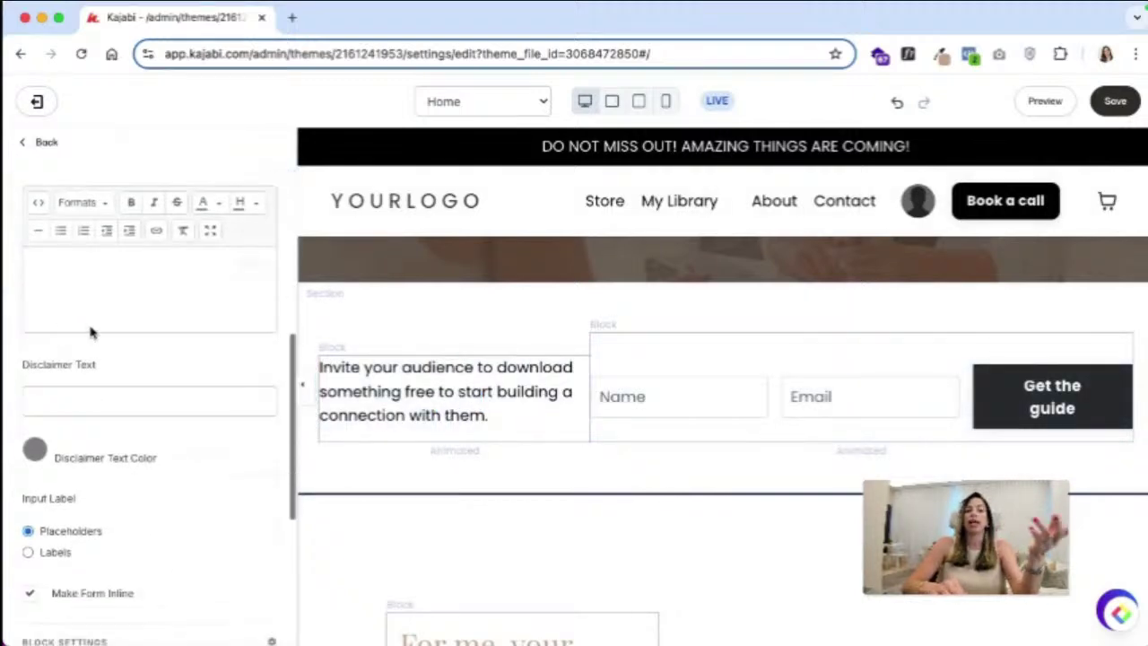
Step: Add an image block to the Opt-in Form section and set its width to 2 columns
click(97, 298)
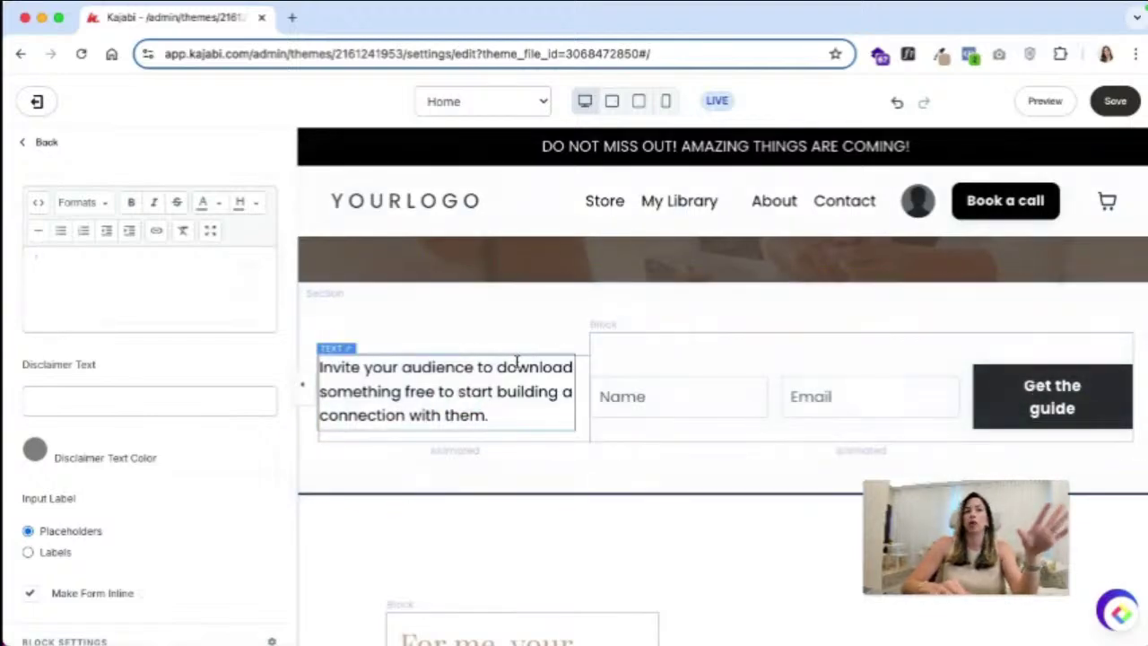
click(493, 330)
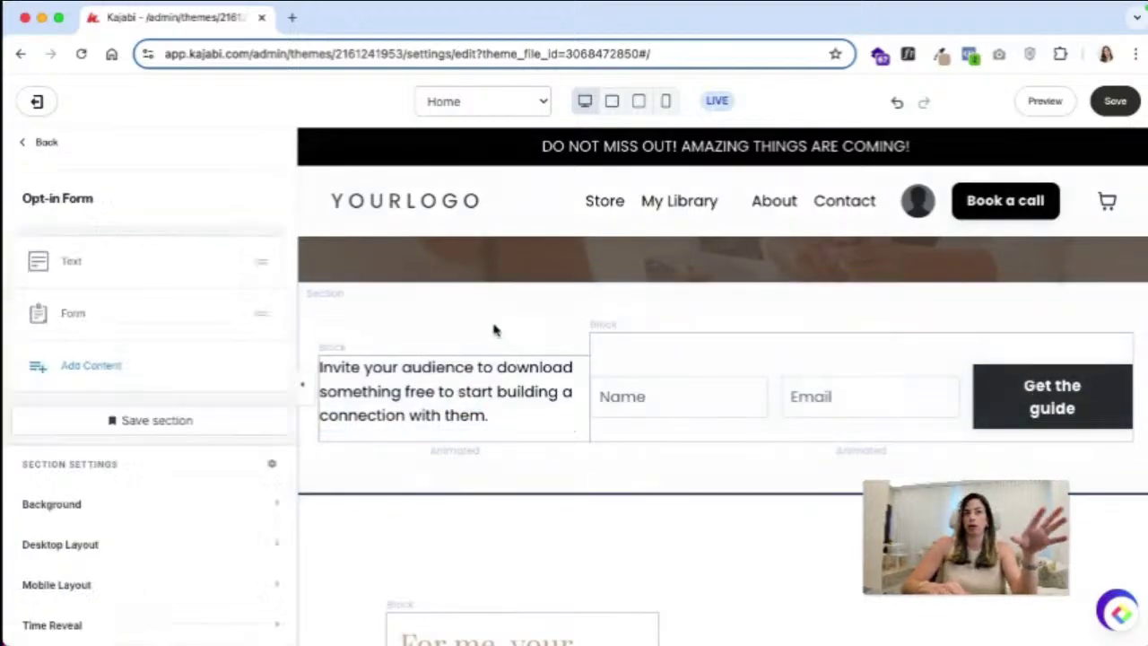
click(188, 379)
scroll(212, 499, down, 1)
scroll(212, 499, down, 5)
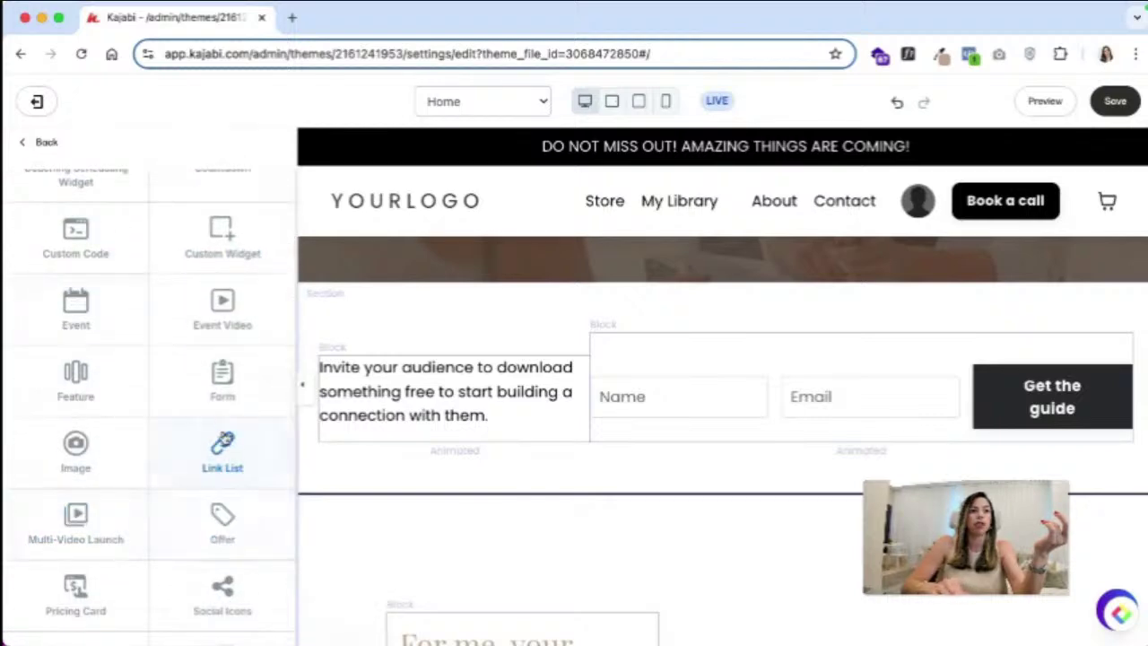
click(75, 446)
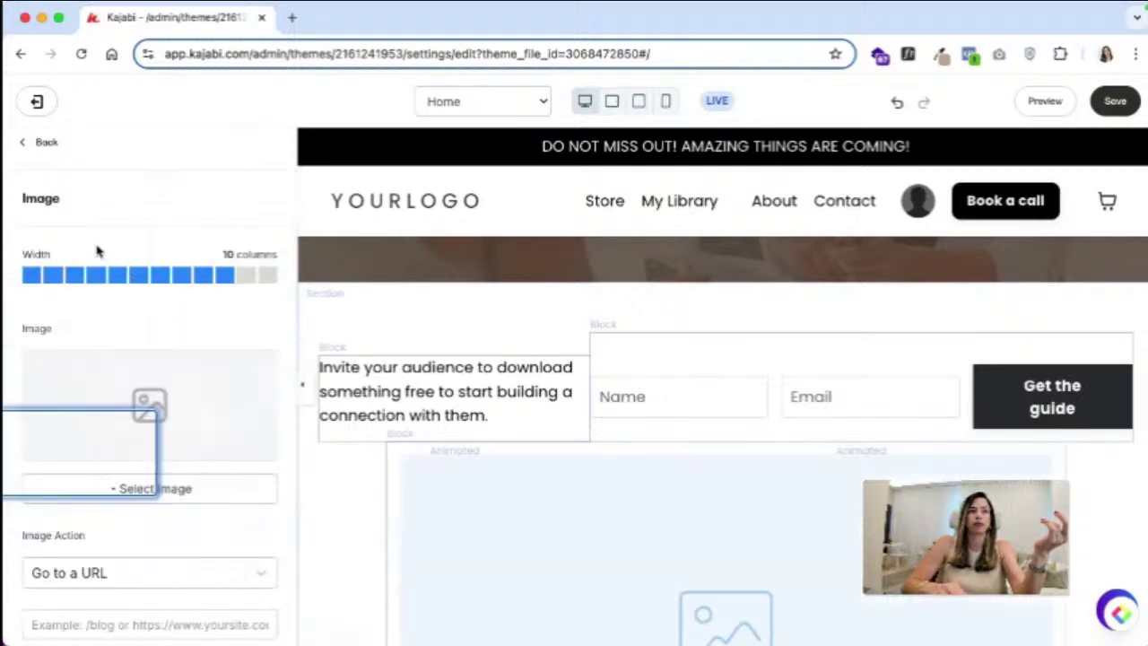
click(52, 275)
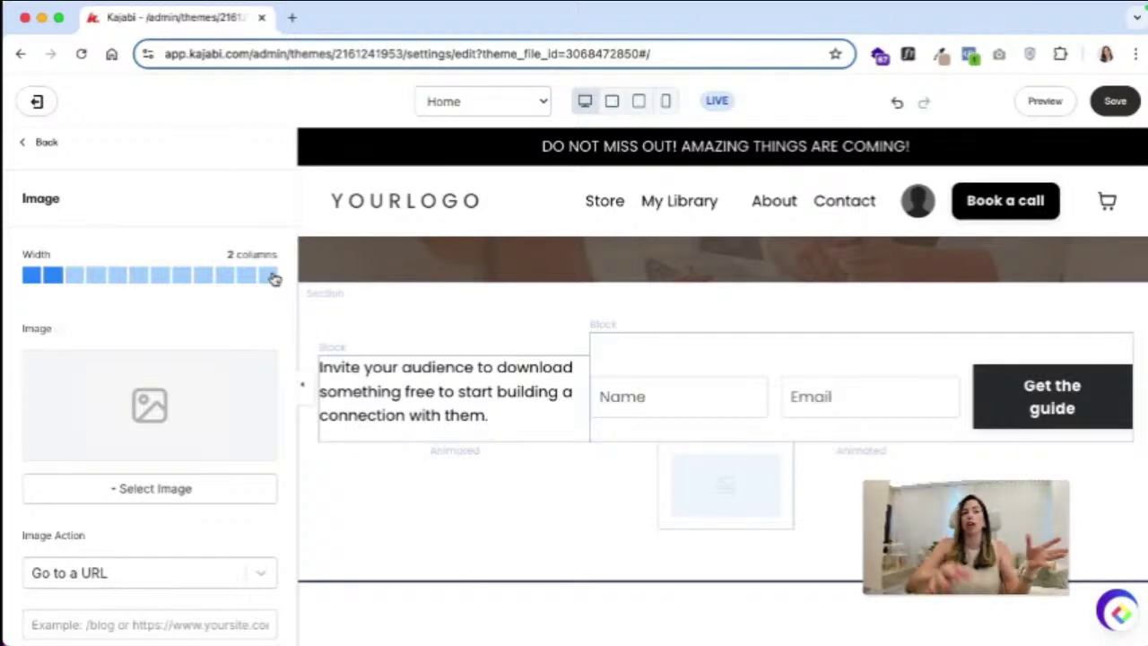
Step: Fill the image block with the recent tablet guide picture and move the block above the text block
click(180, 489)
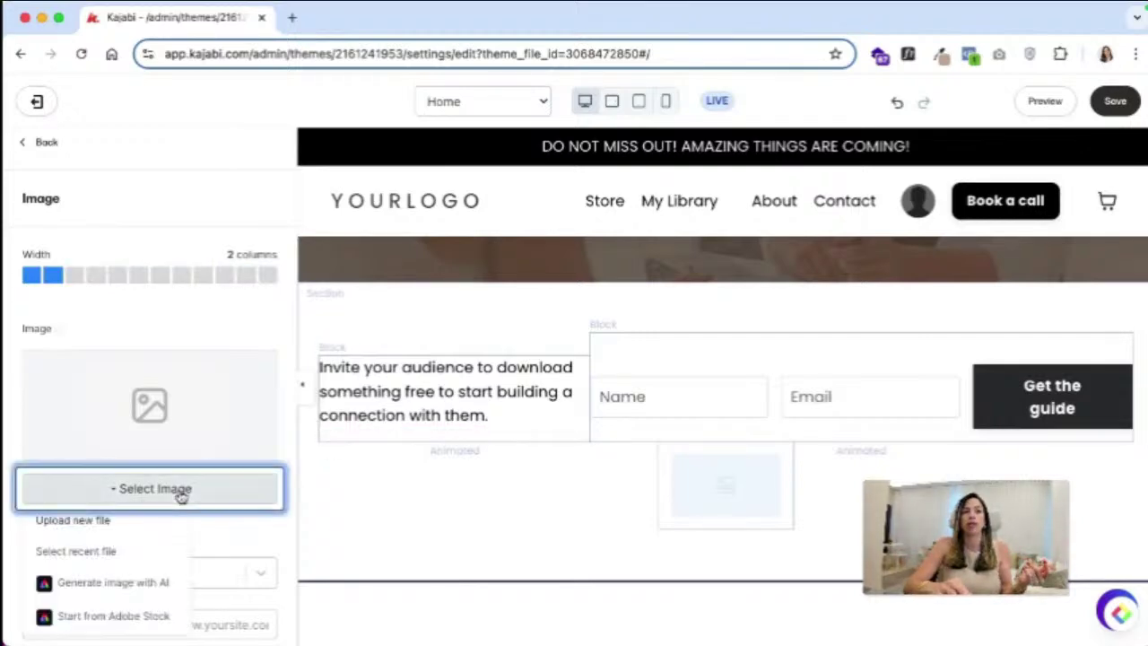
click(143, 561)
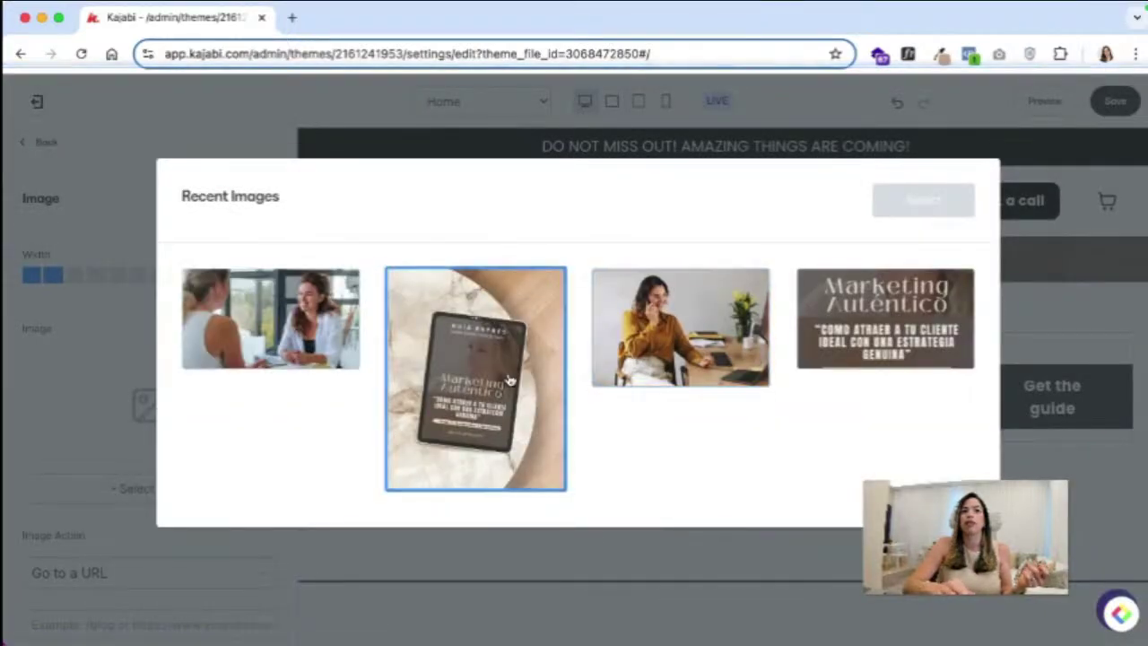
click(508, 381)
click(892, 206)
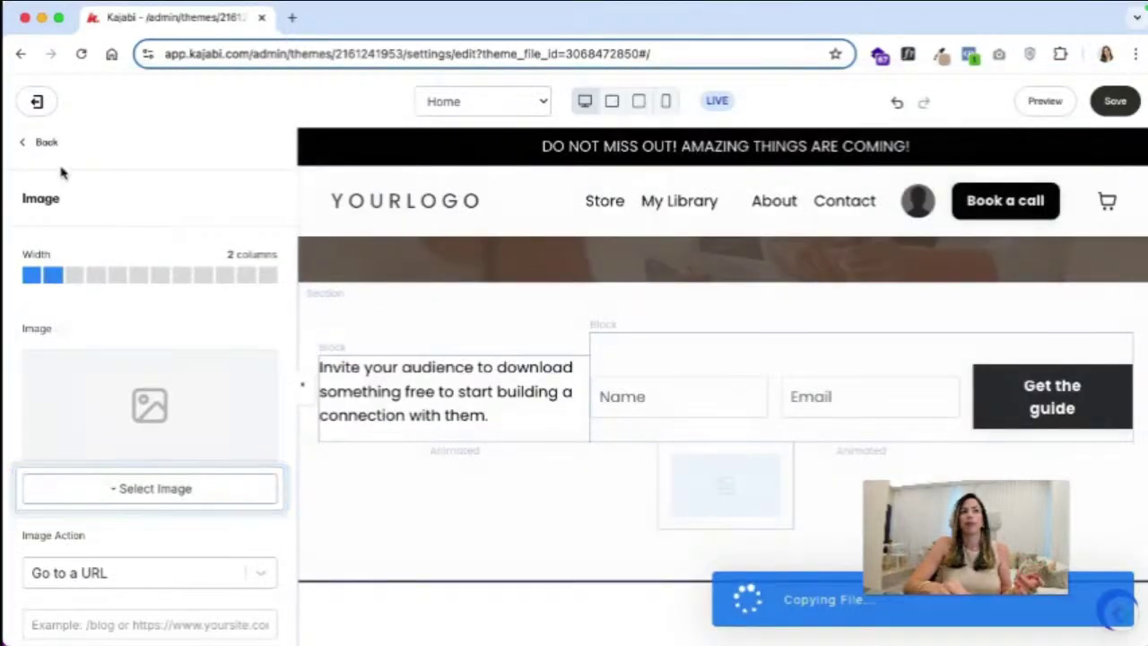
click(41, 142)
drag(258, 366, 256, 267)
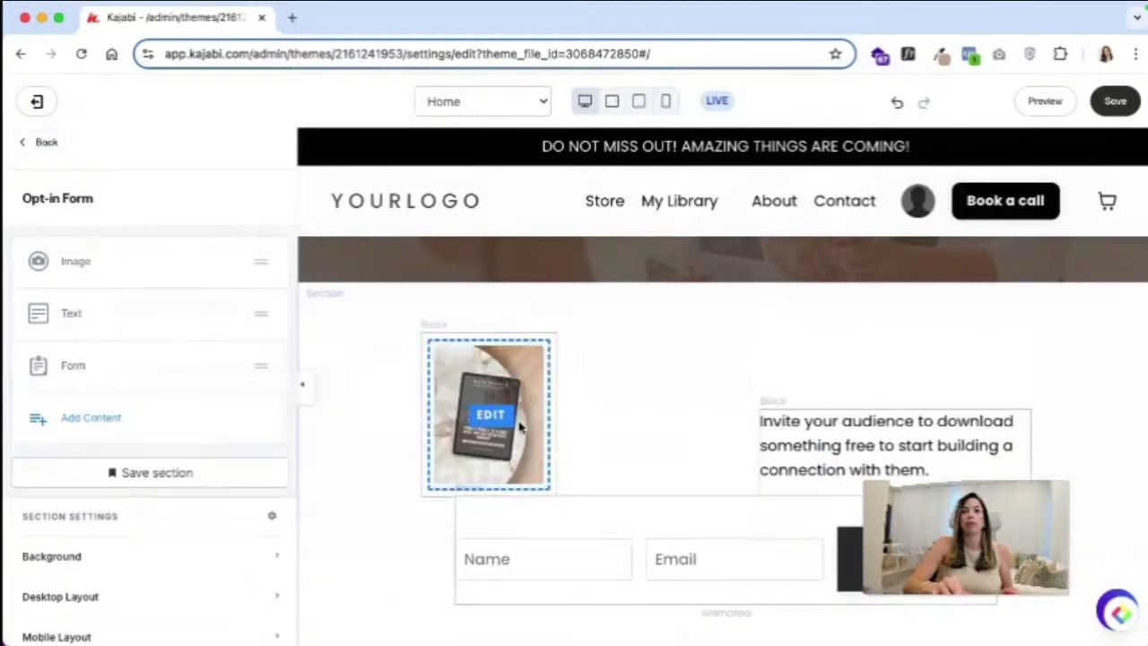
Step: Reduce the guide image block's width to 1 column
click(489, 414)
scroll(45, 242, up, 2)
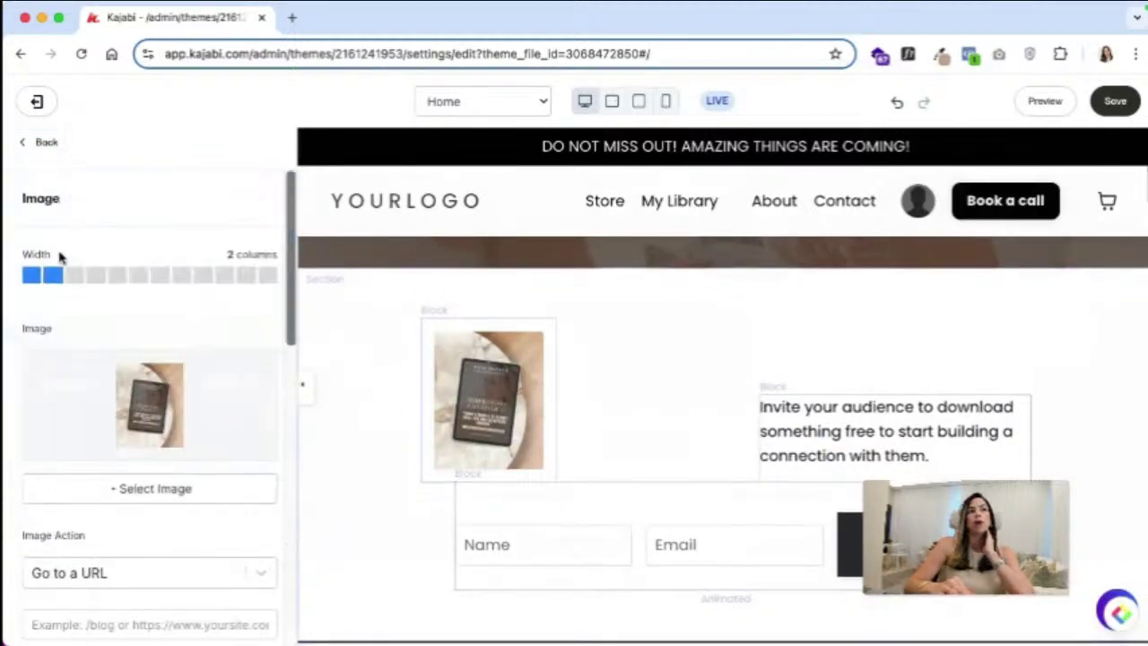
click(34, 276)
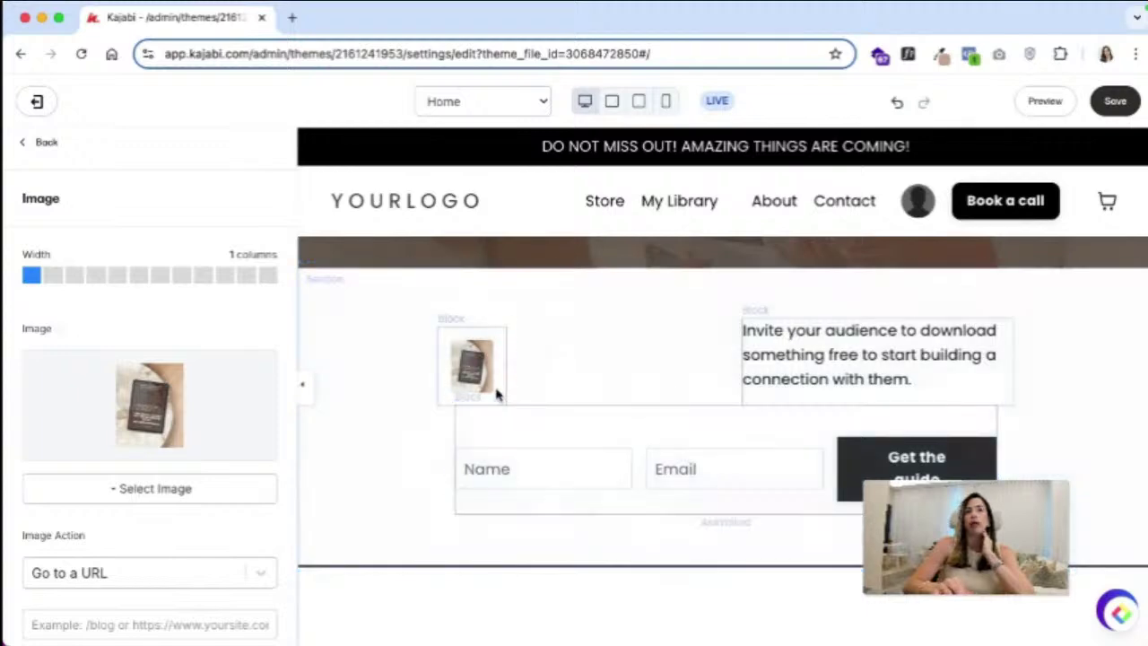
Step: Set the form block's width to 7 columns
click(786, 354)
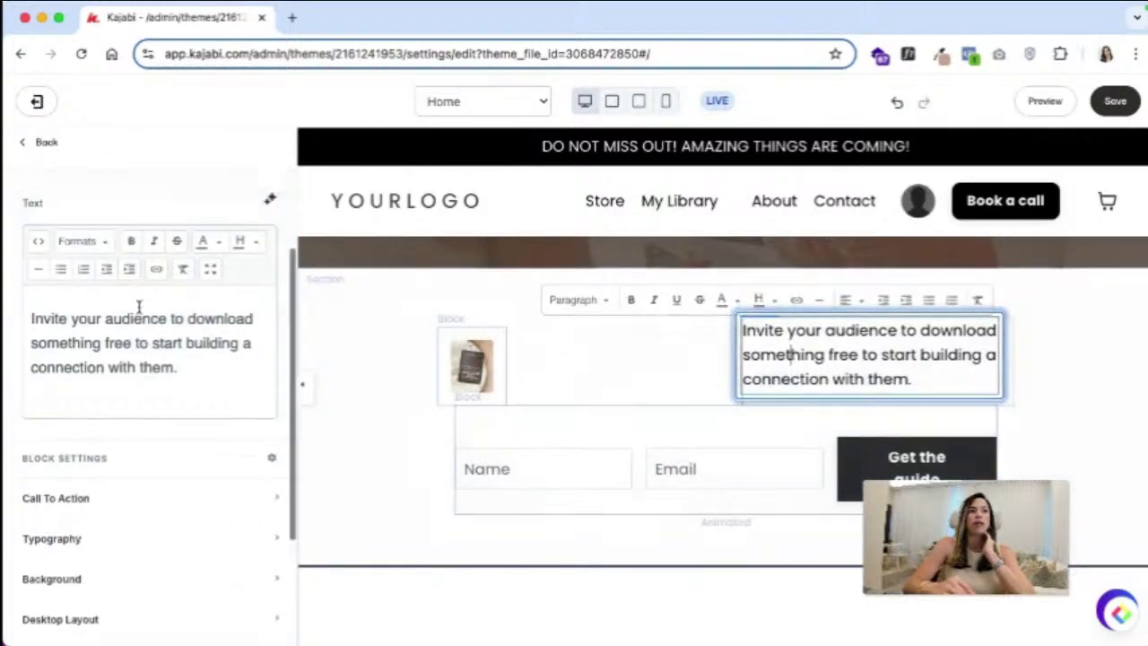
click(541, 423)
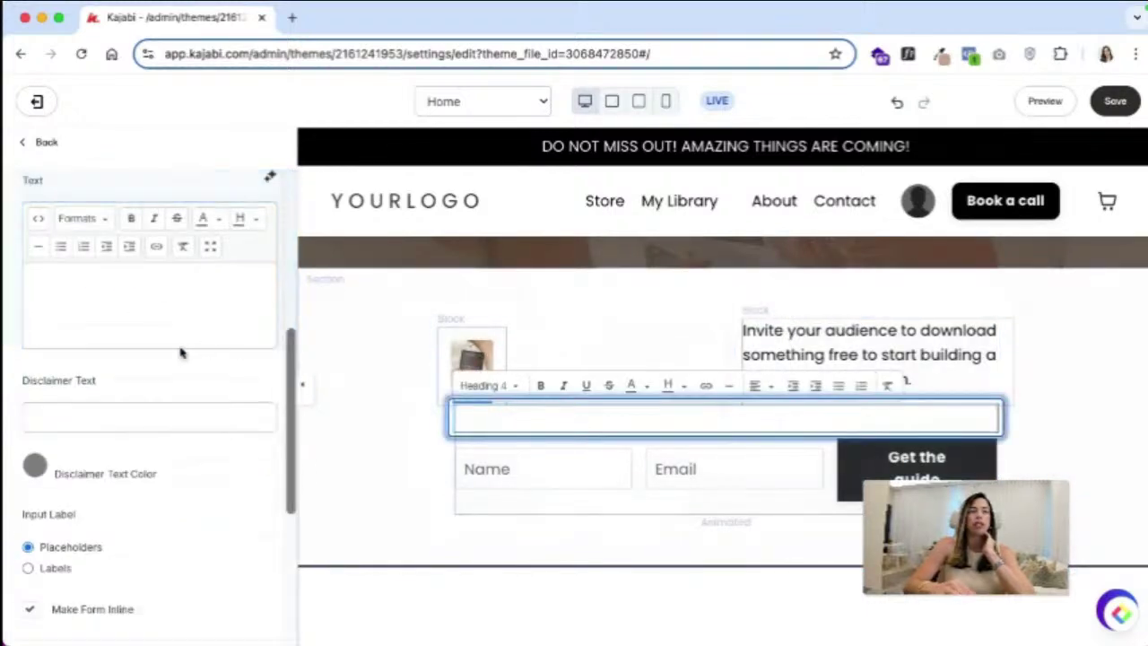
scroll(181, 352, up, 4)
click(166, 222)
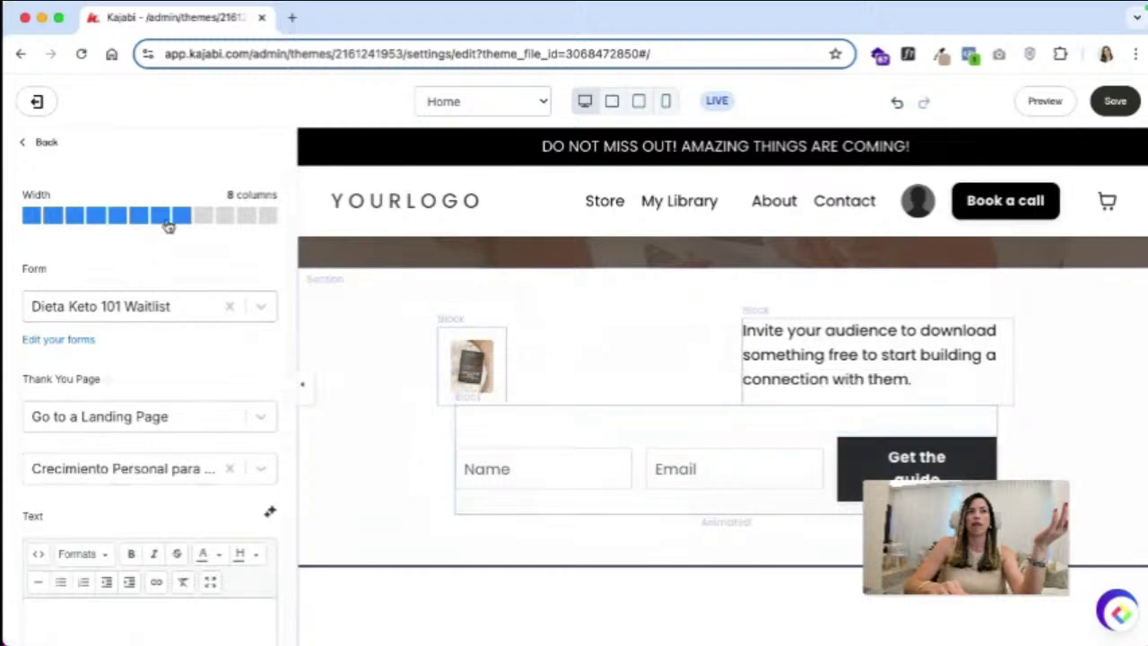
click(167, 222)
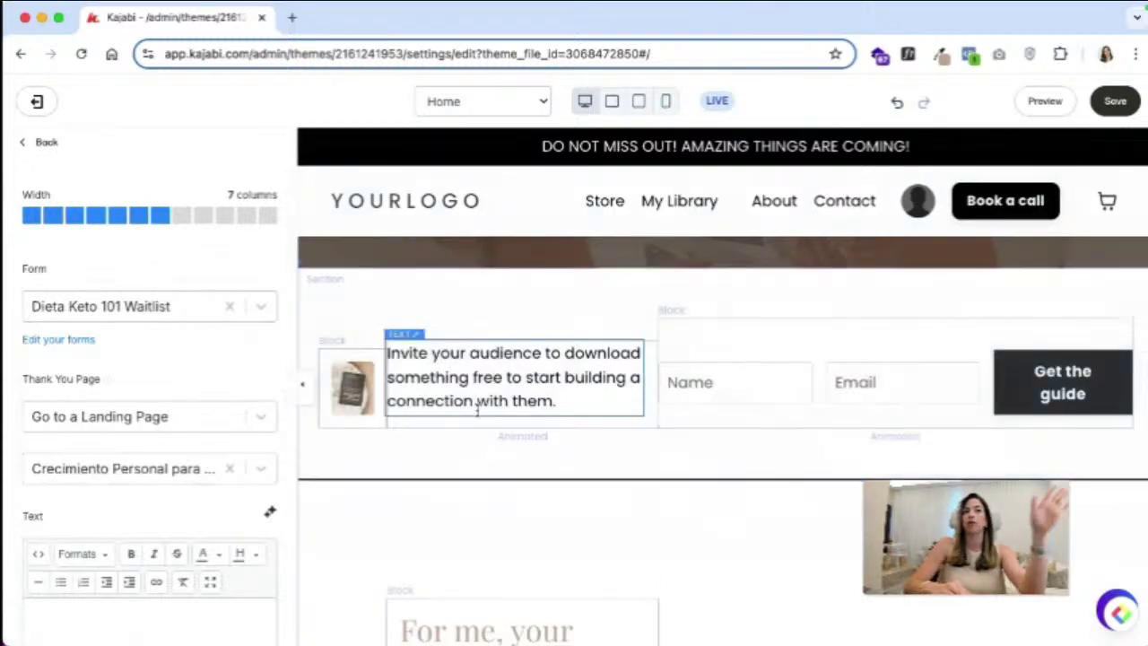
Step: Make the guide image block flush in its desktop layout, keeping the left image alignment
click(352, 385)
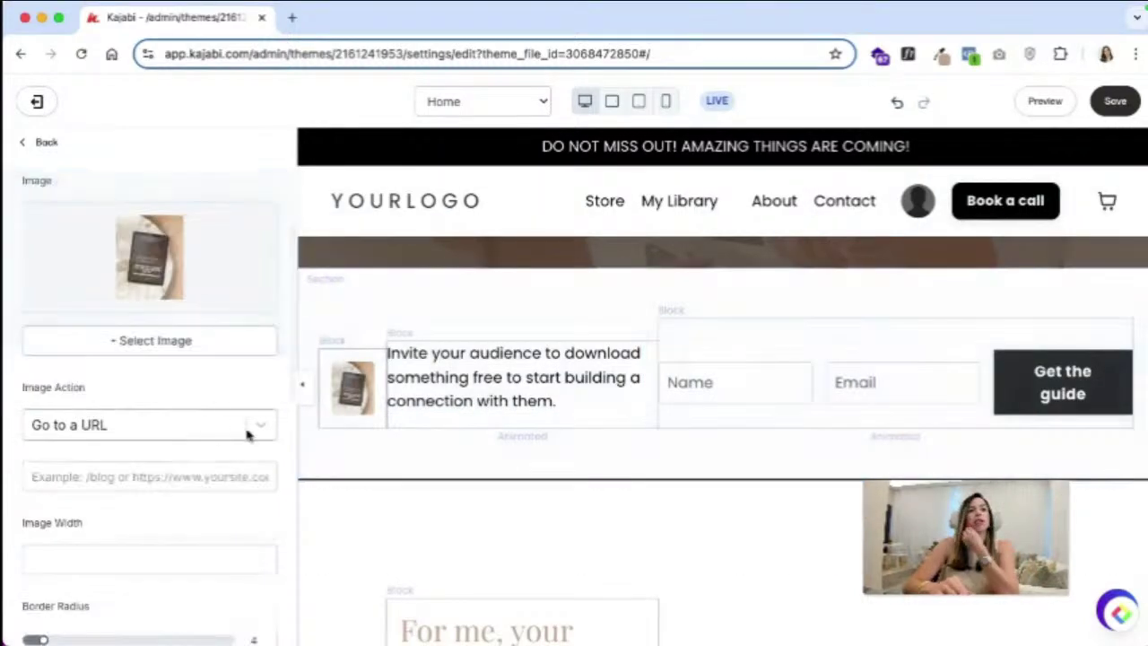
scroll(220, 462, down, 5)
click(154, 428)
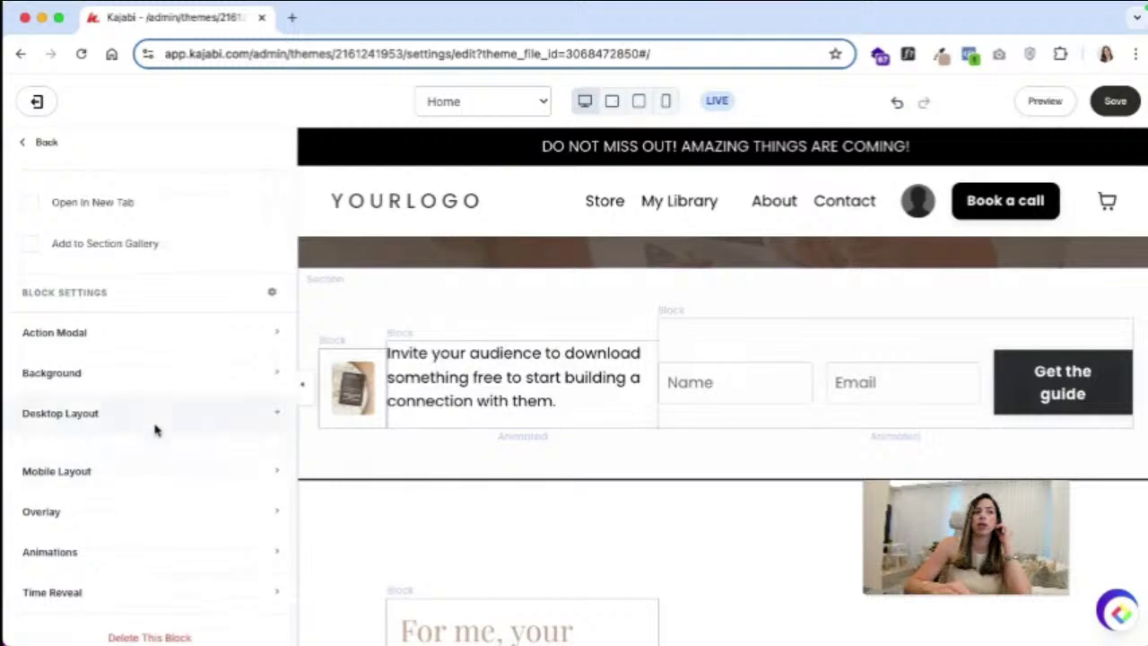
scroll(149, 487, down, 3)
click(164, 320)
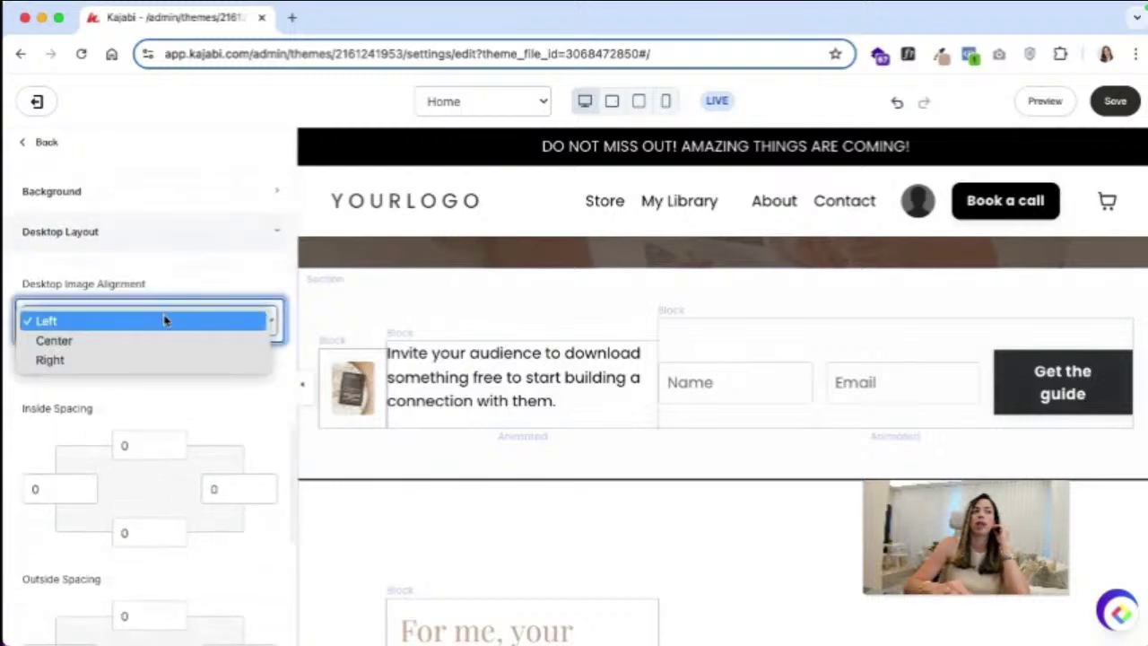
click(162, 427)
scroll(162, 430, down, 5)
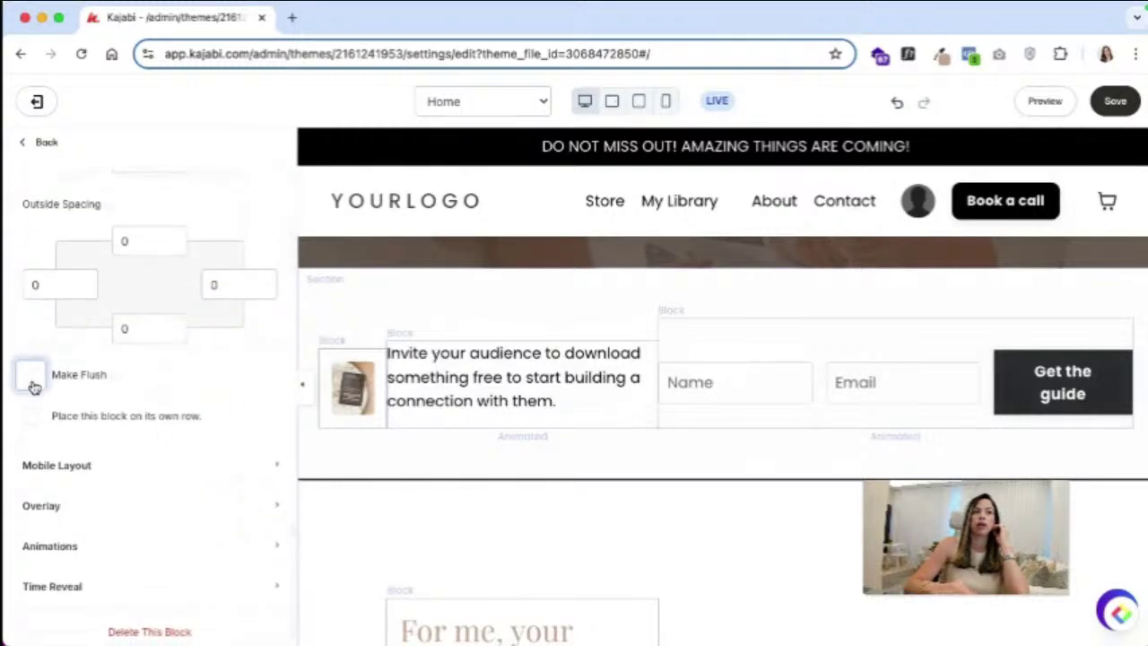
click(32, 383)
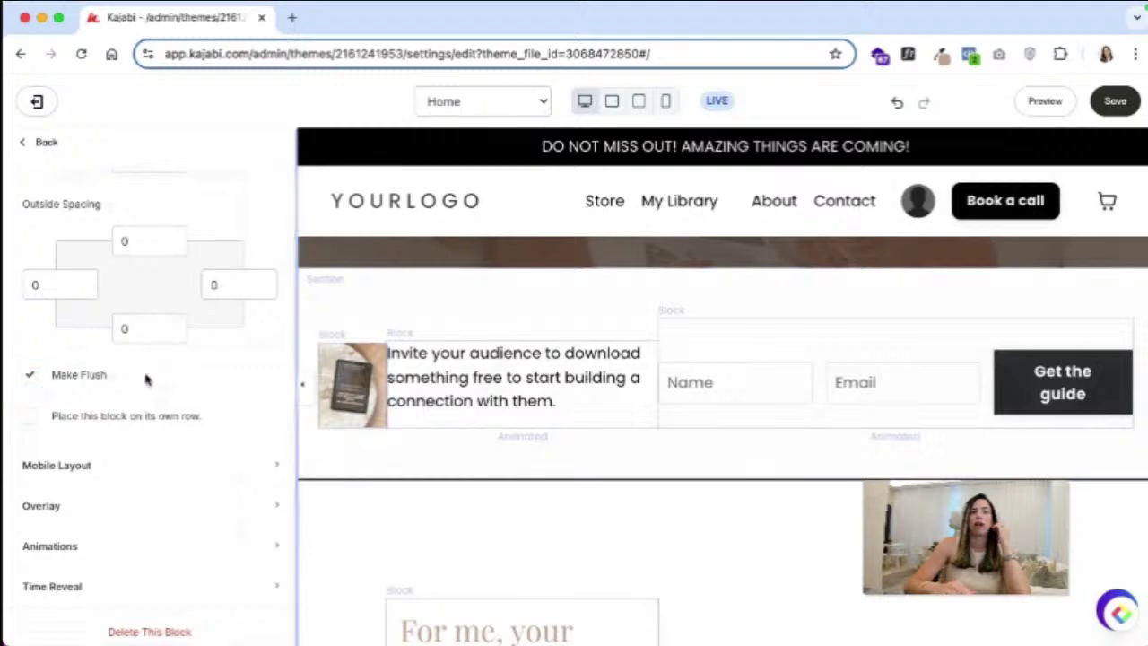
Step: Set the guide image block's width to 2 columns and the form block's width to 6 columns
scroll(146, 379, up, 10)
click(54, 275)
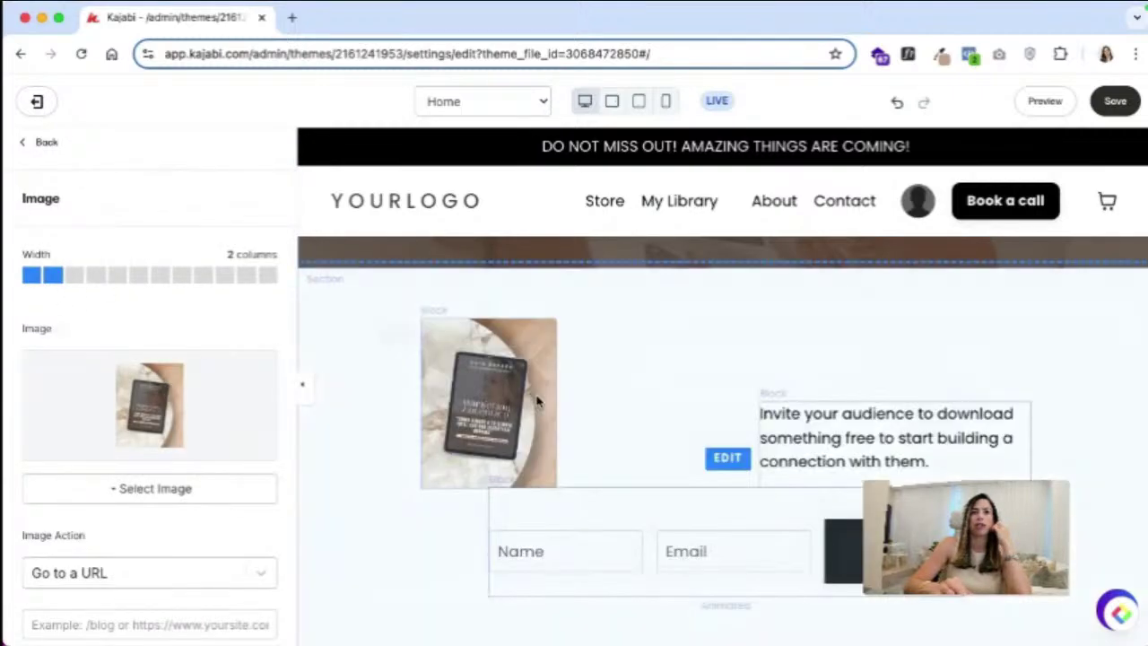
click(730, 477)
scroll(182, 391, up, 5)
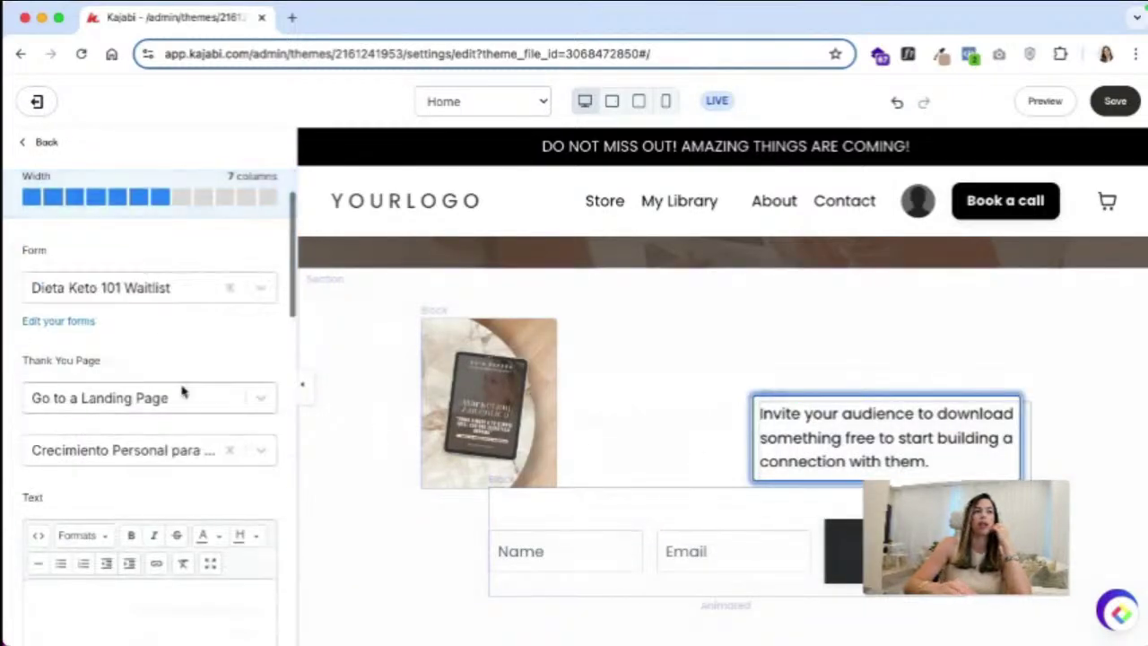
scroll(182, 391, up, 2)
click(138, 276)
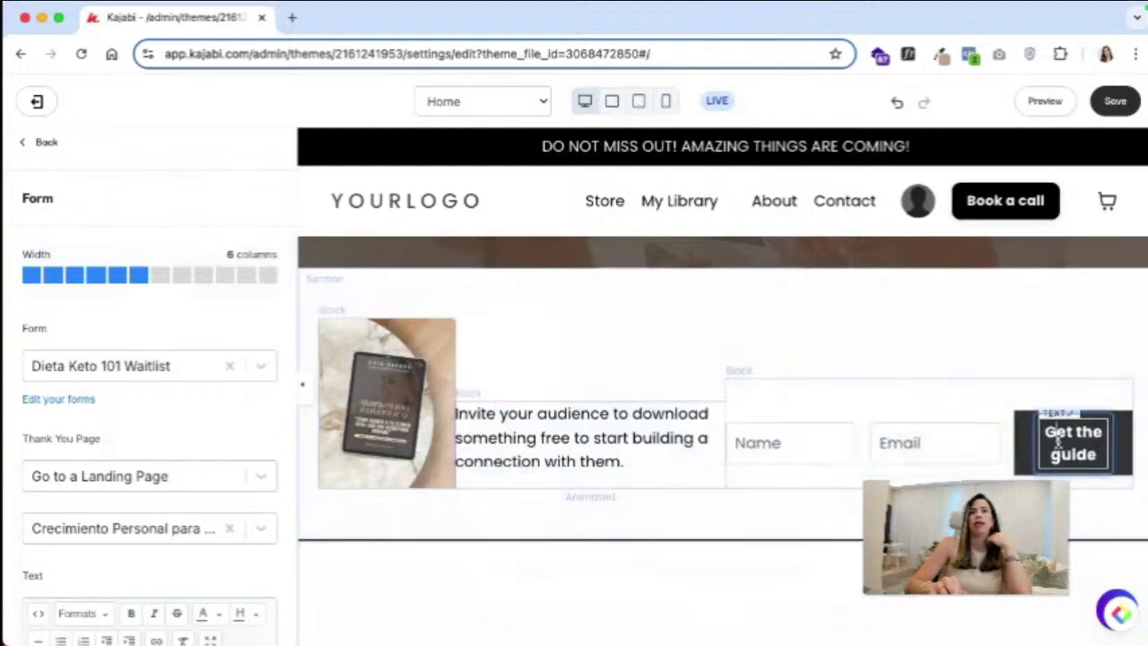
Step: Change the form's button text to "Download" and save the page
scroll(135, 469, down, 10)
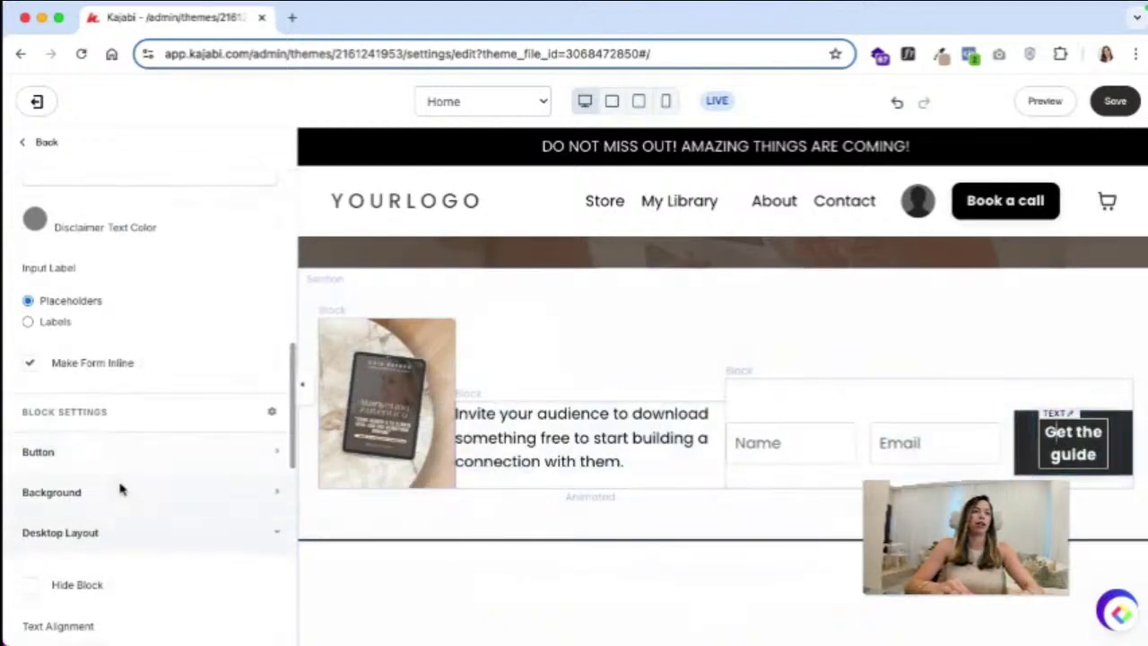
click(111, 462)
scroll(110, 462, down, 2)
triple_click(103, 450)
text(Download)
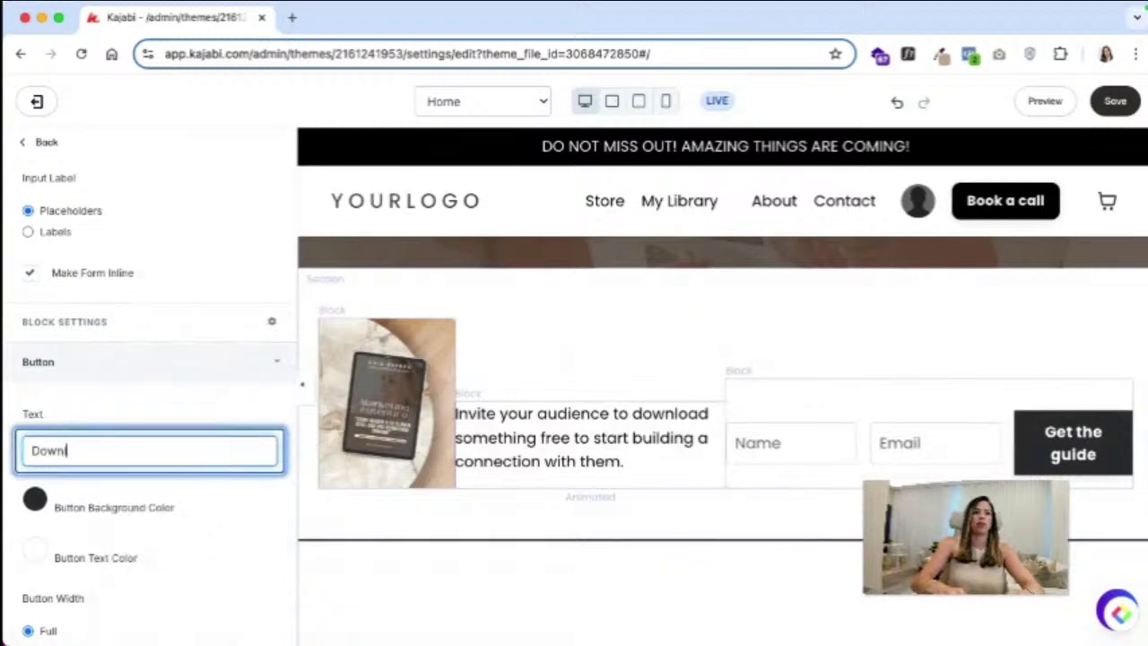
click(1115, 101)
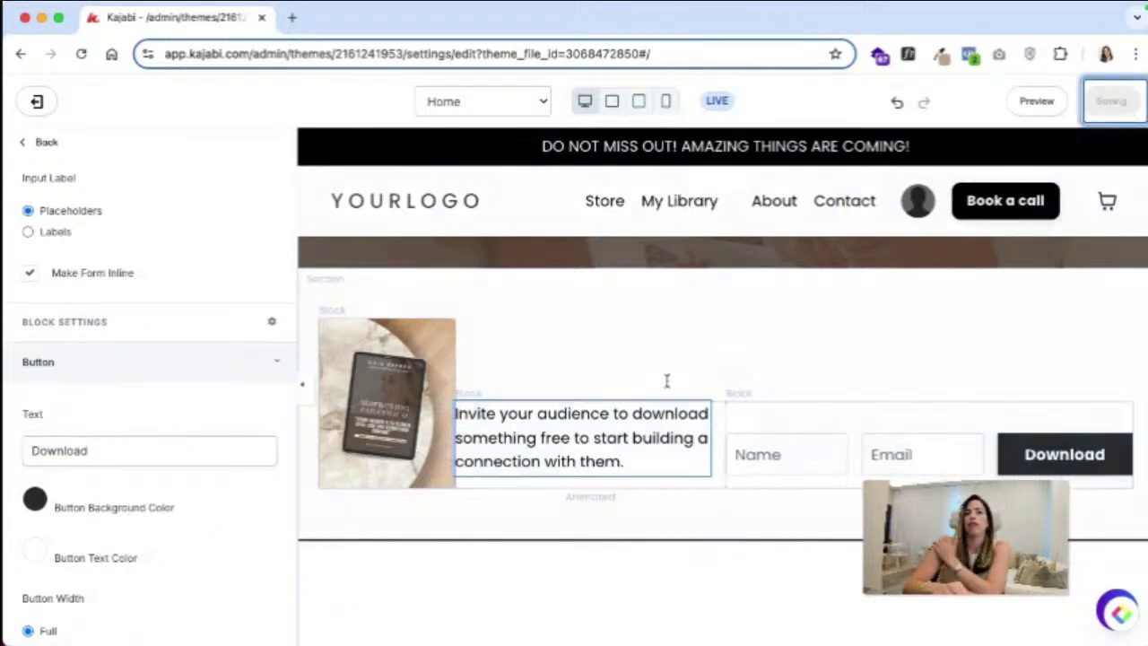
Step: Set the Opt-in Form section's vertical alignment on desktop to Center and save the page
click(531, 360)
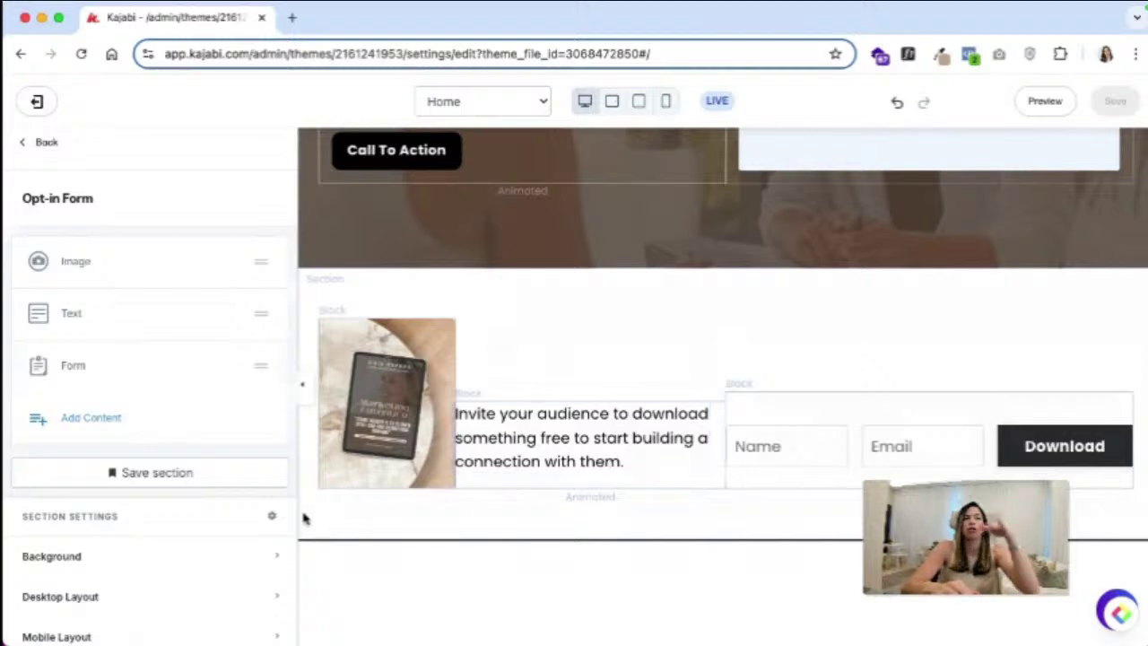
scroll(125, 538, down, 2)
click(128, 514)
scroll(128, 512, down, 9)
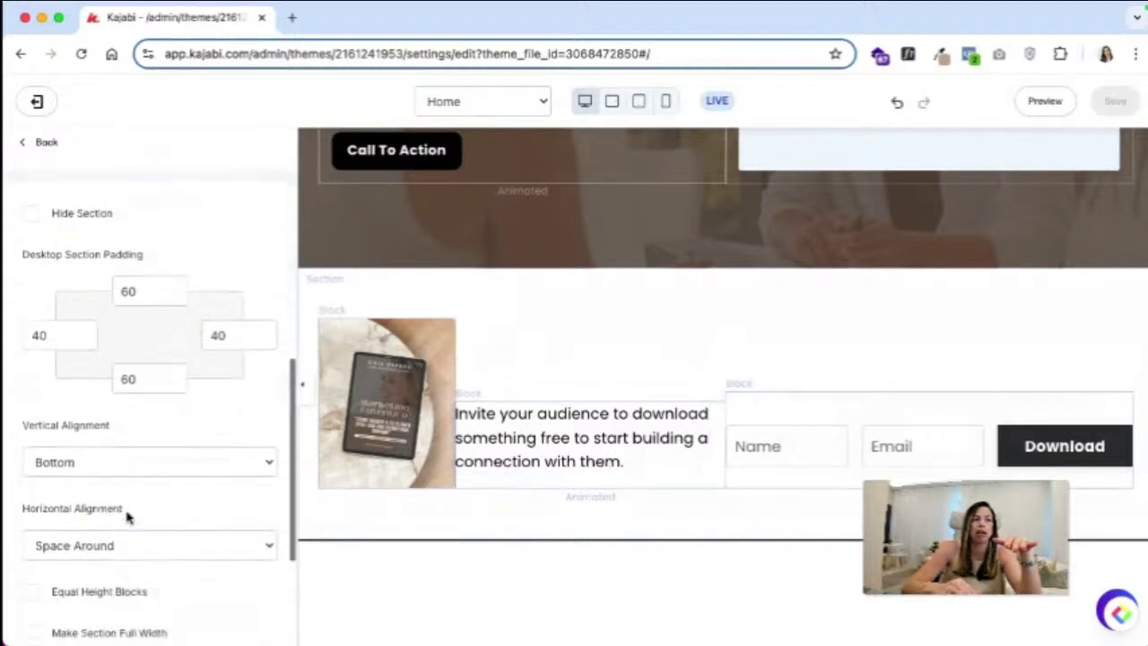
click(137, 420)
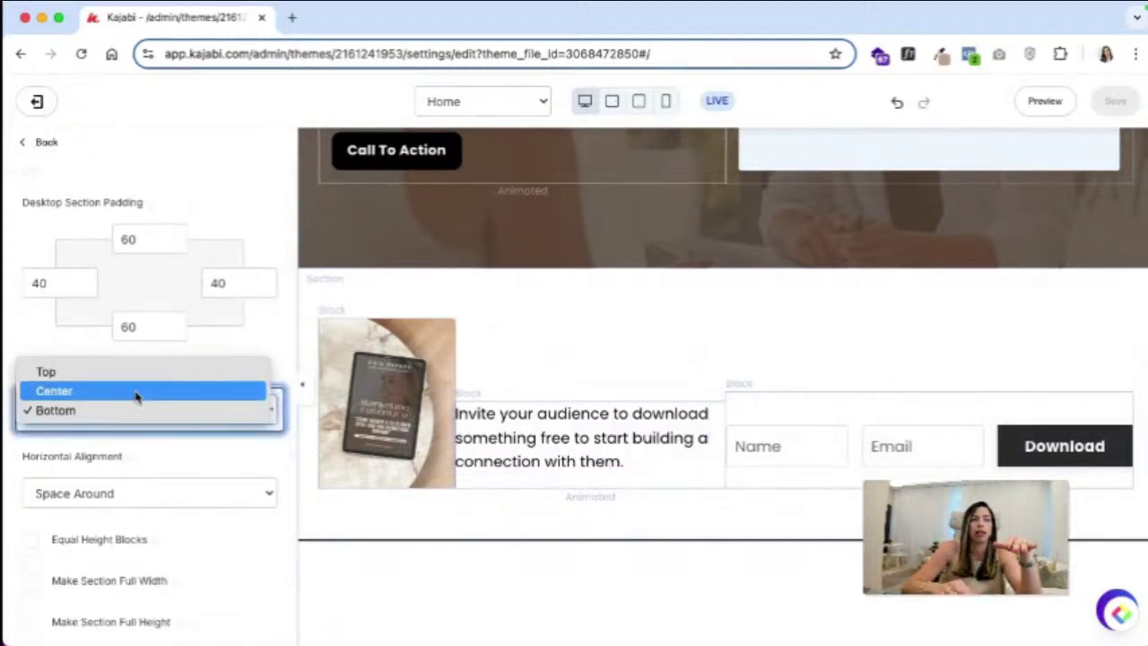
click(135, 392)
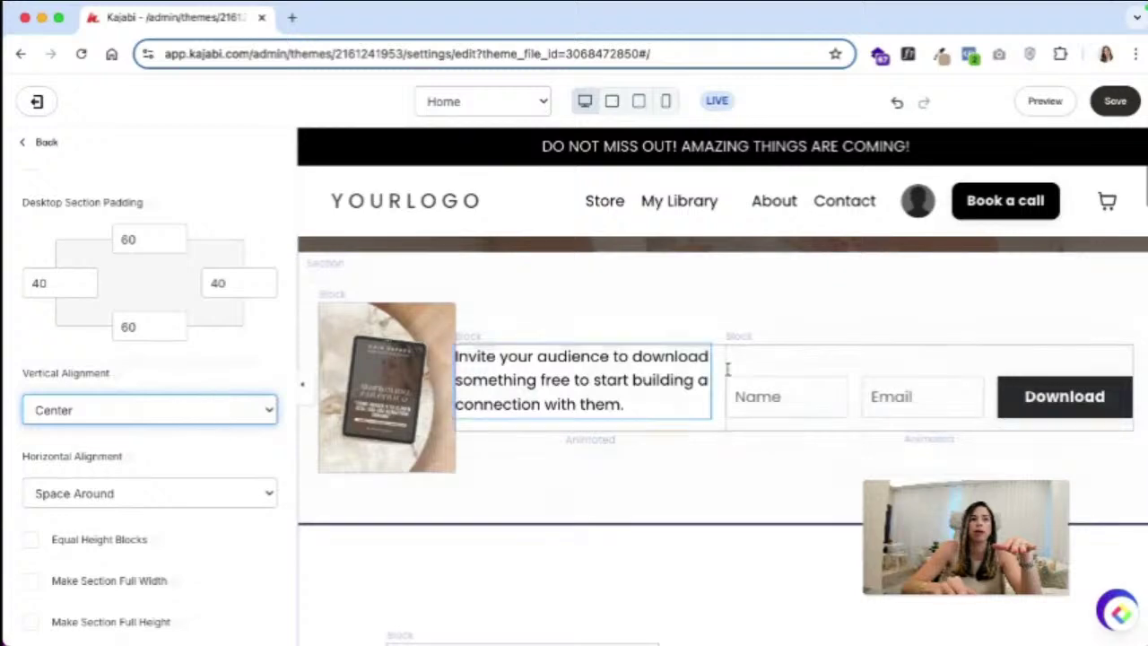
click(1114, 101)
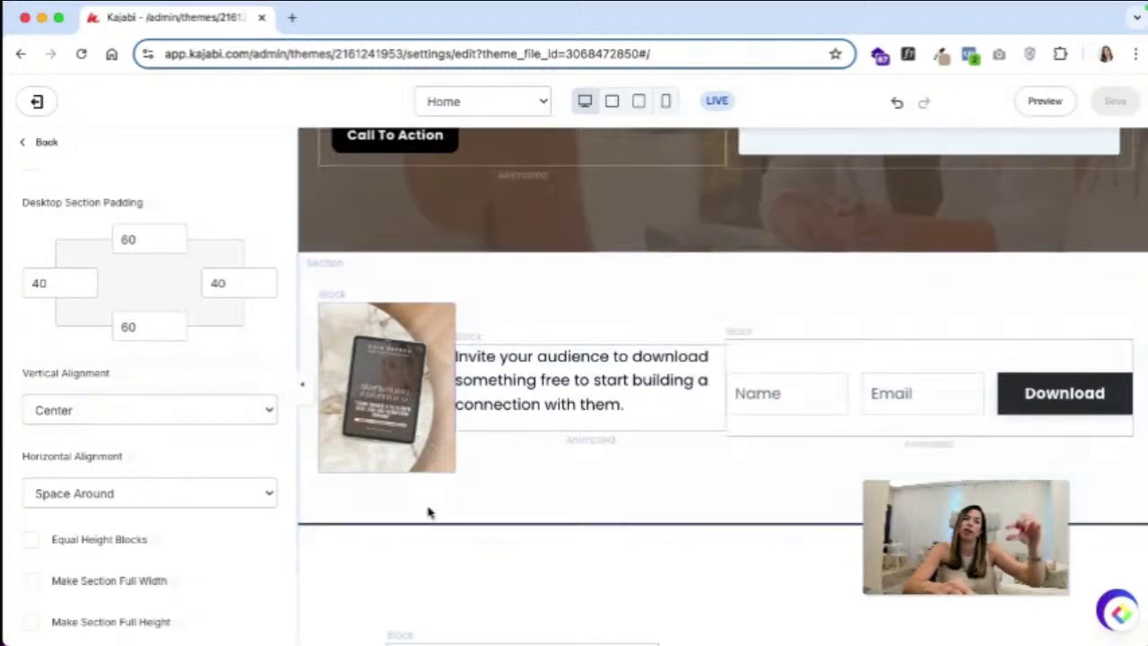
Step: Set the section's top and bottom desktop padding to 20 each and save the page
click(143, 238)
text(20)
key(Tab)
key(Tab)
key(Tab)
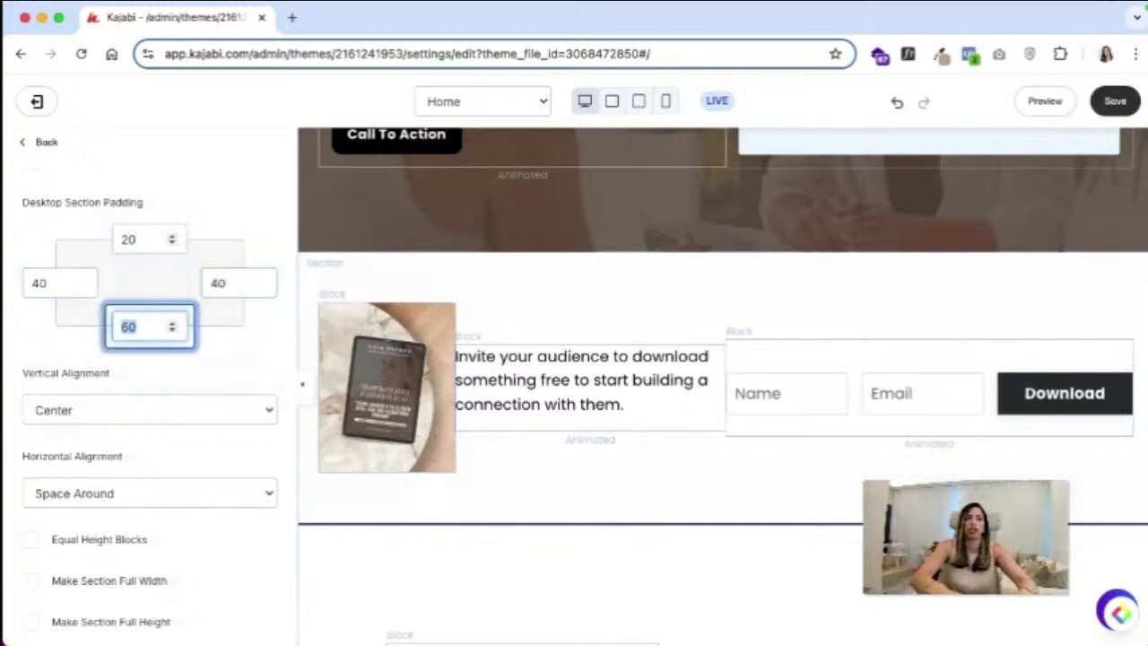
text(20)
key(Tab)
click(1107, 101)
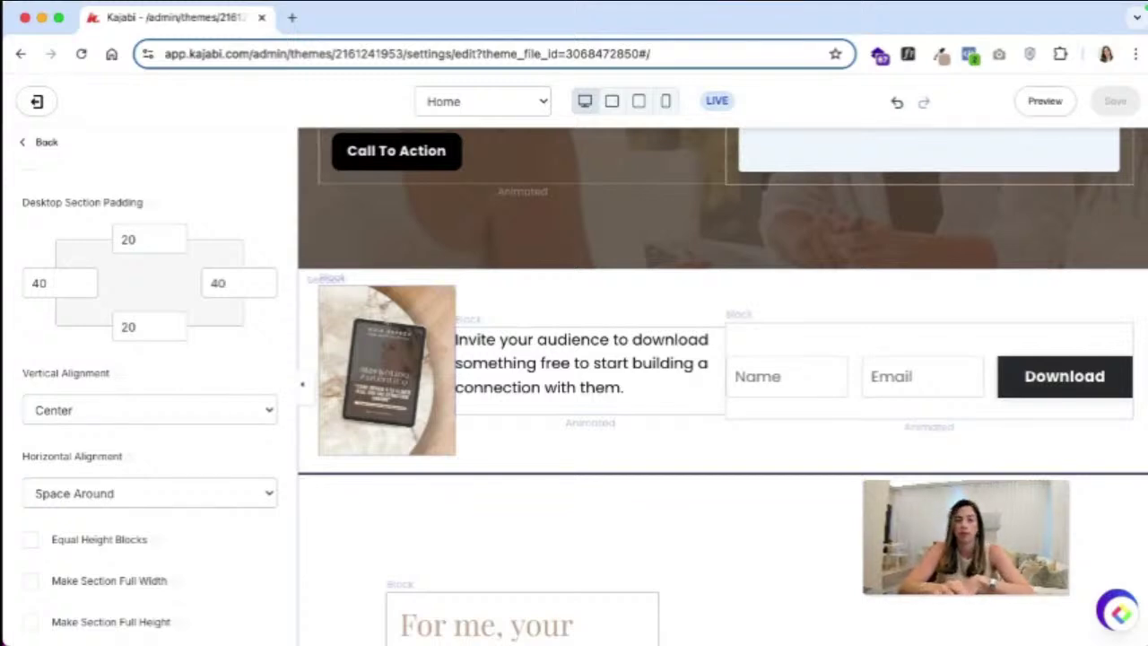
Step: Return from the Opt-in Form settings to the list of page sections
click(40, 141)
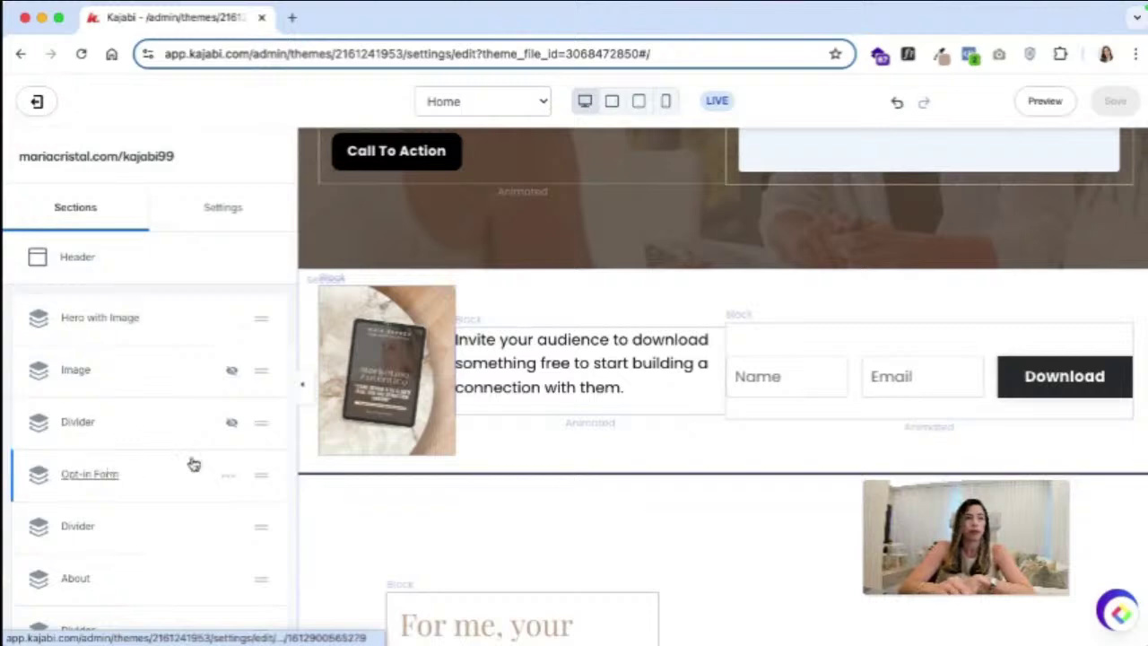
scroll(367, 462, down, 2)
click(228, 482)
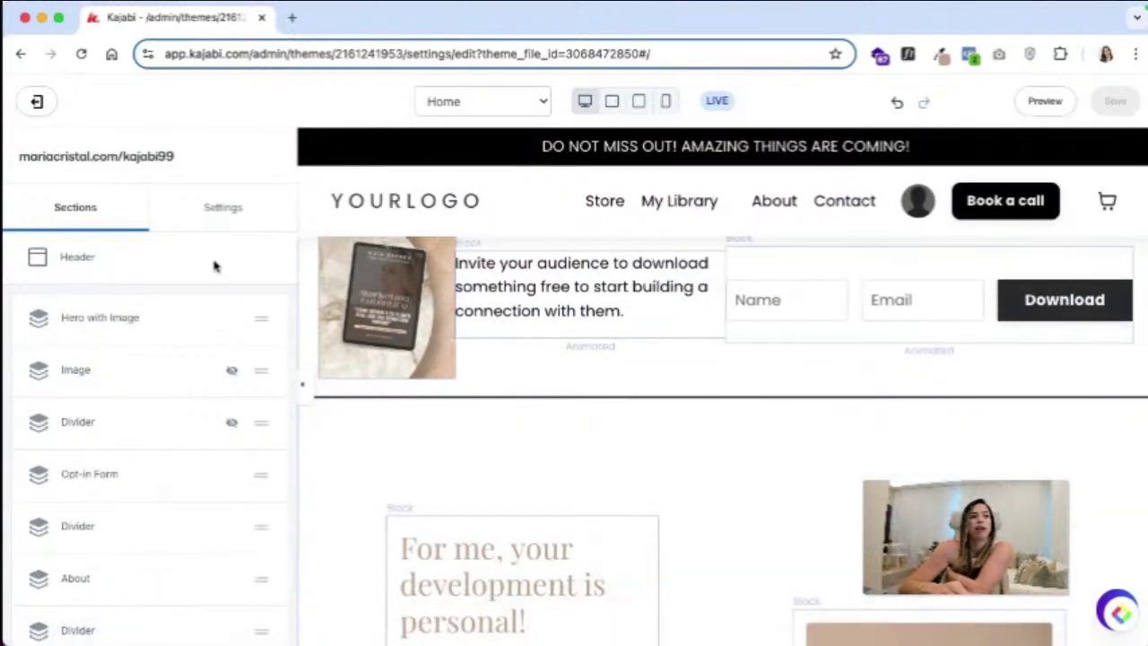
Step: Hide the Divider section directly below the Opt-in Form section
click(228, 529)
click(214, 480)
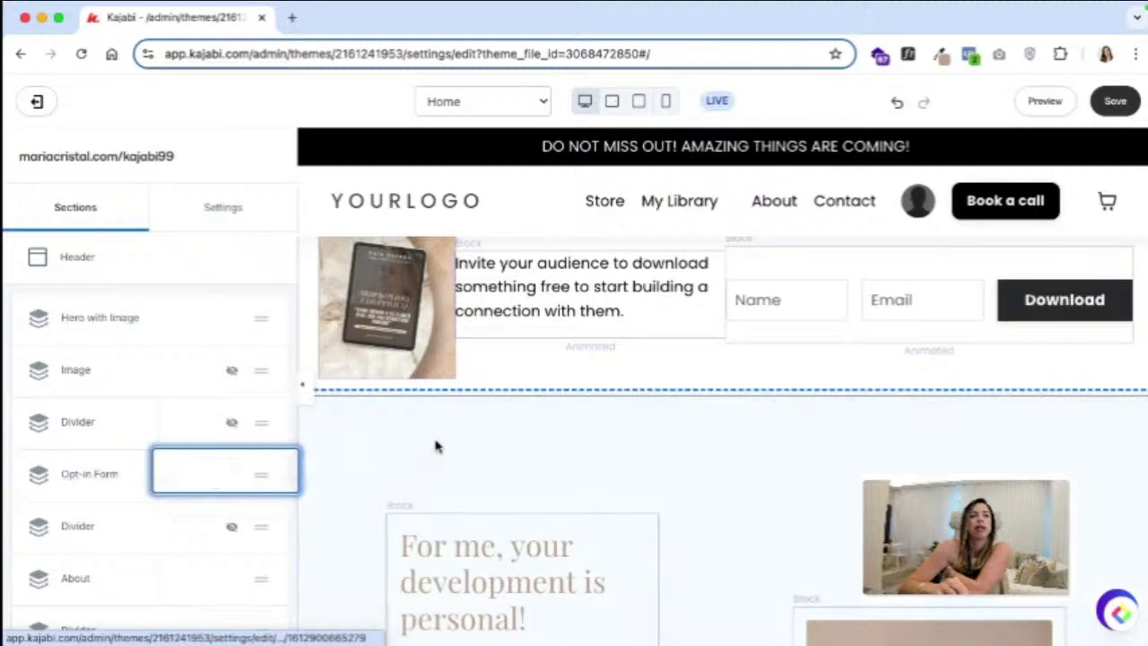
scroll(436, 449, down, 3)
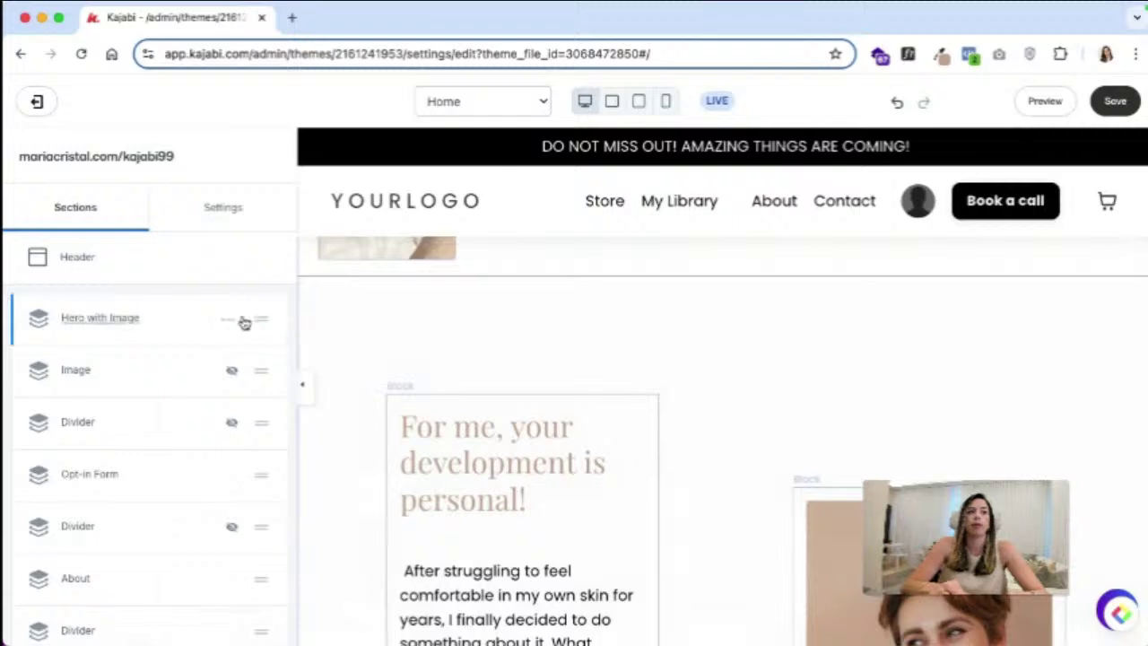
Step: Rename the Hero with Image section to "Hero"
click(244, 321)
click(206, 342)
text(Hero)
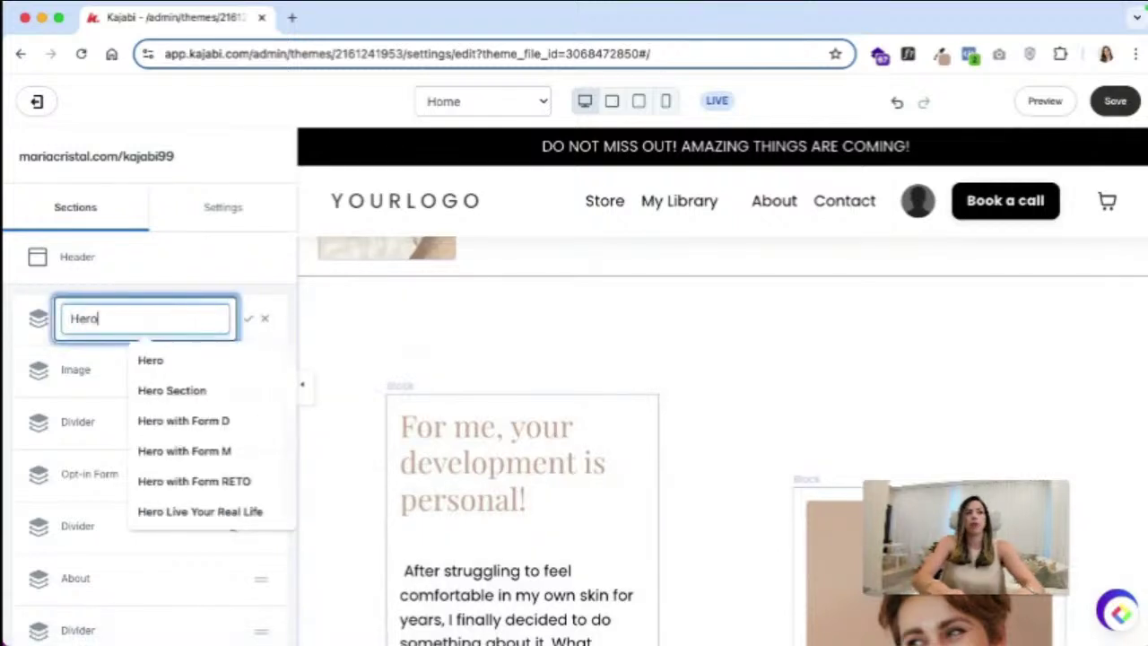
click(249, 319)
Step: Rename the Opt-in Form section to "Lead magnet"
click(226, 476)
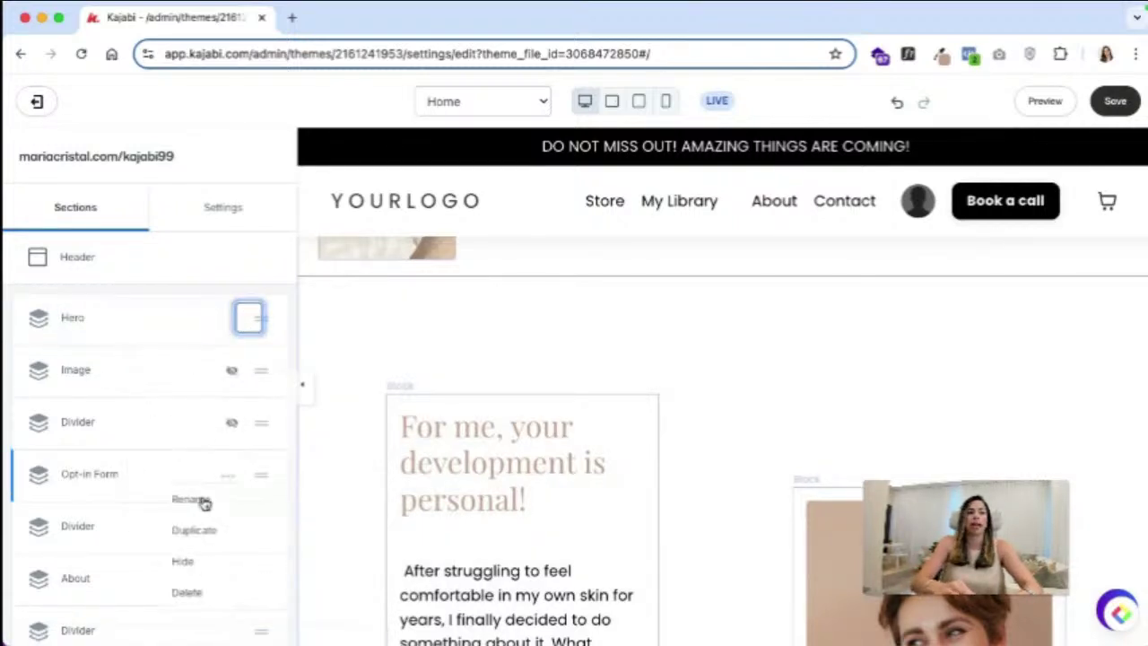
click(191, 499)
text(Lead magnet)
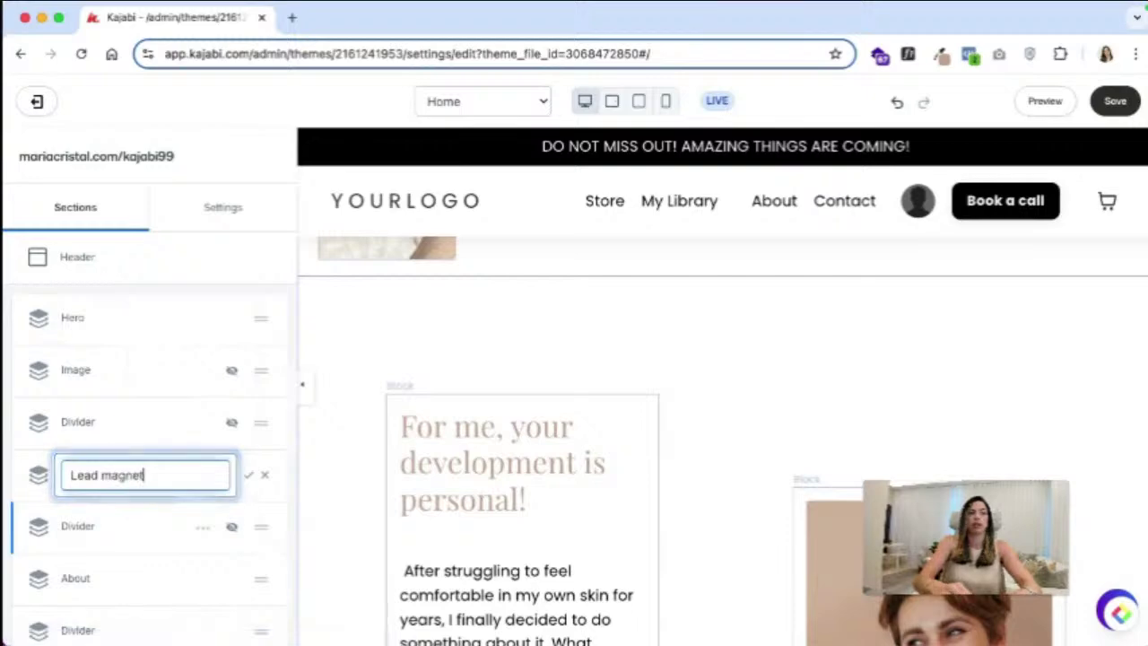
click(248, 475)
Step: Move the Features section directly above the About section in the home page's section order
scroll(379, 530, down, 3)
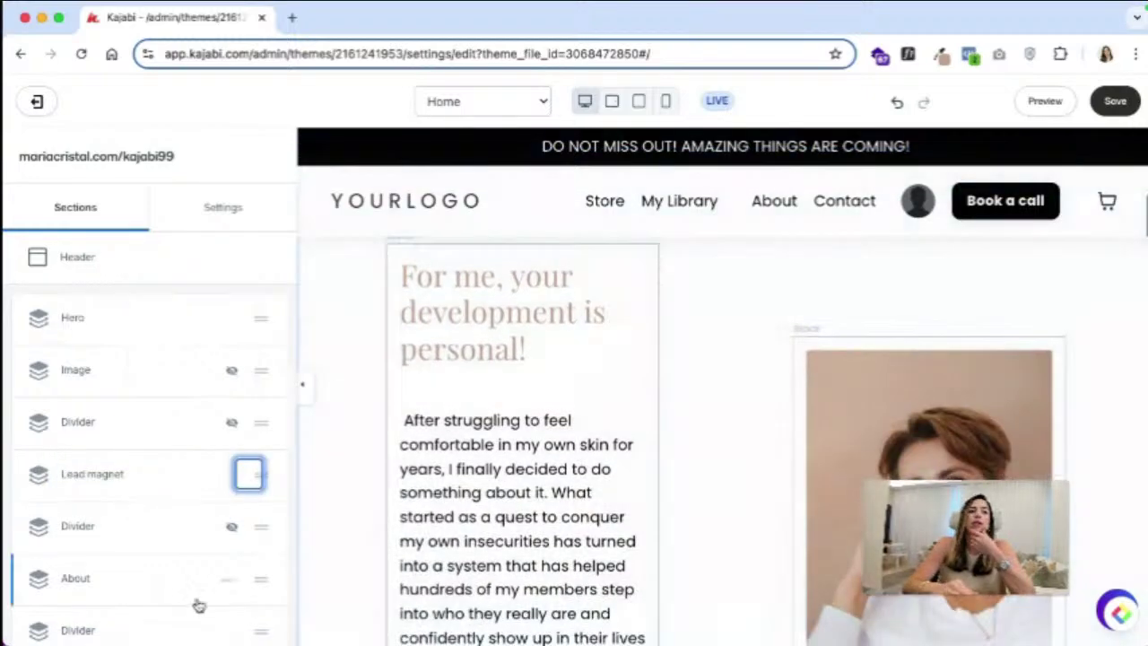
scroll(170, 594, down, 1)
scroll(170, 594, down, 2)
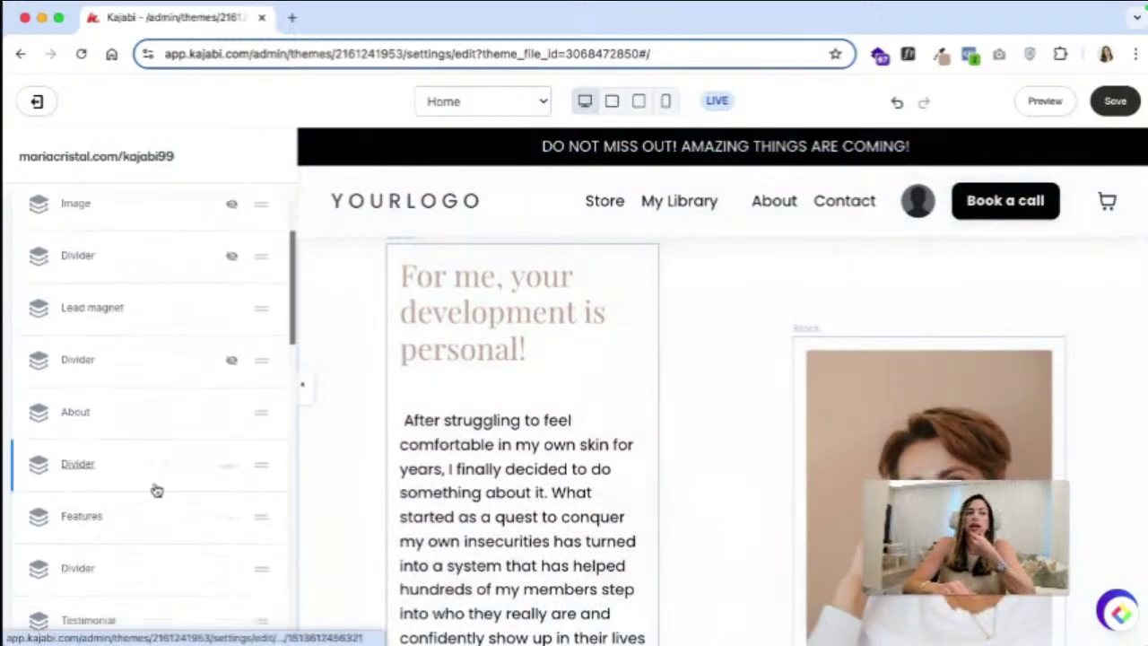
click(228, 420)
click(335, 371)
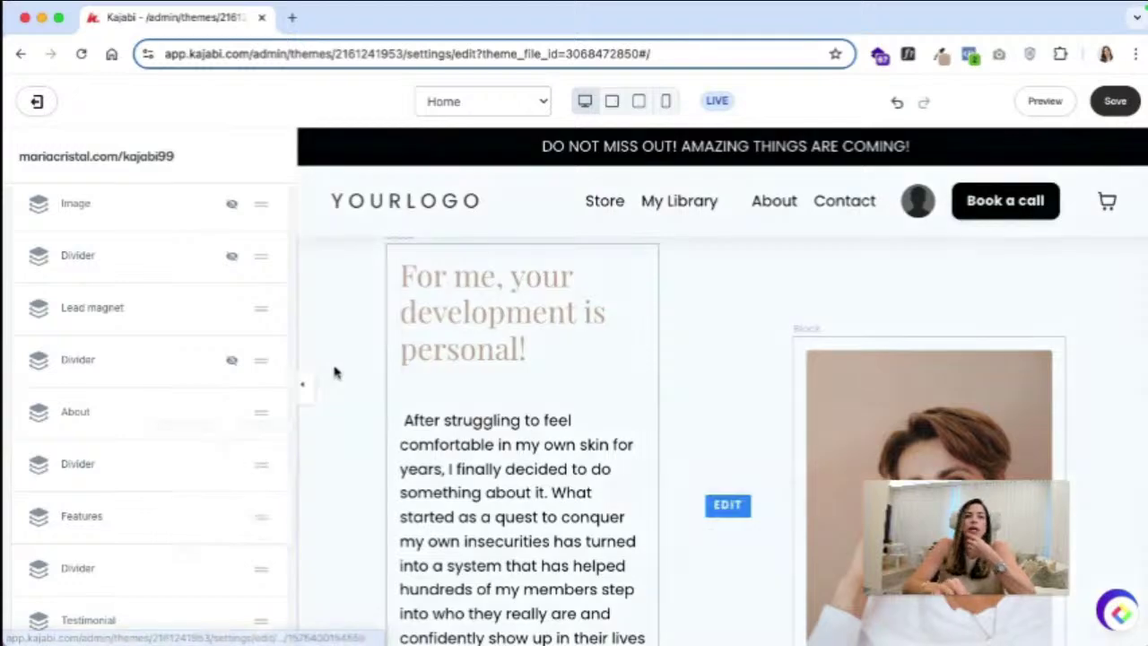
scroll(334, 371, down, 10)
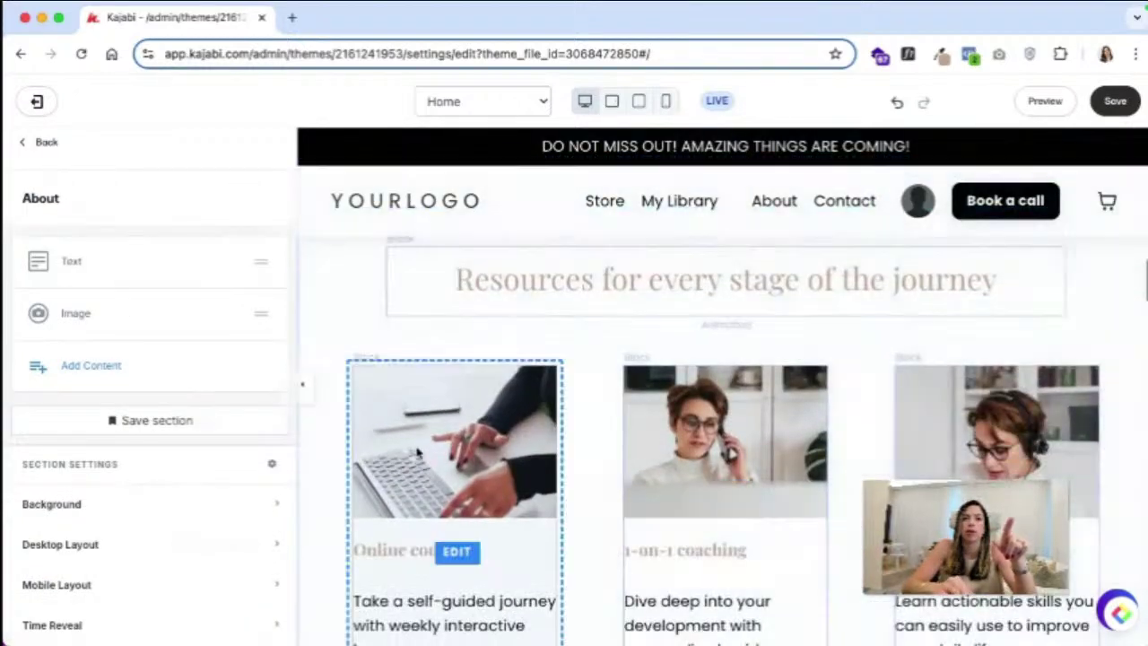
click(45, 144)
scroll(161, 475, down, 3)
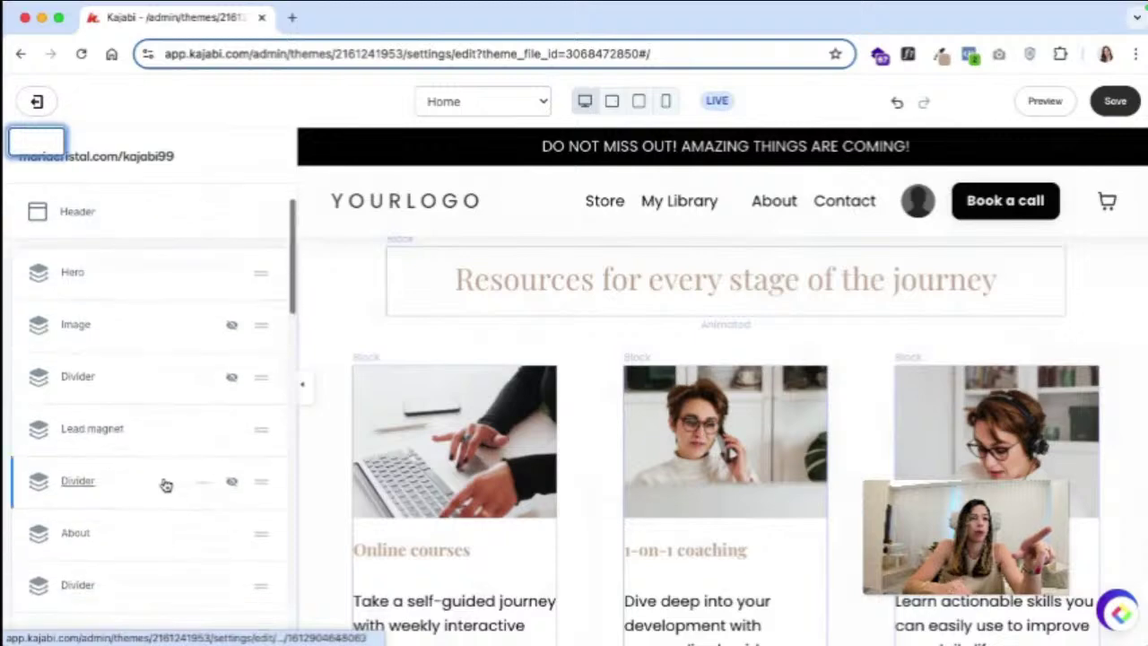
drag(258, 562, 348, 447)
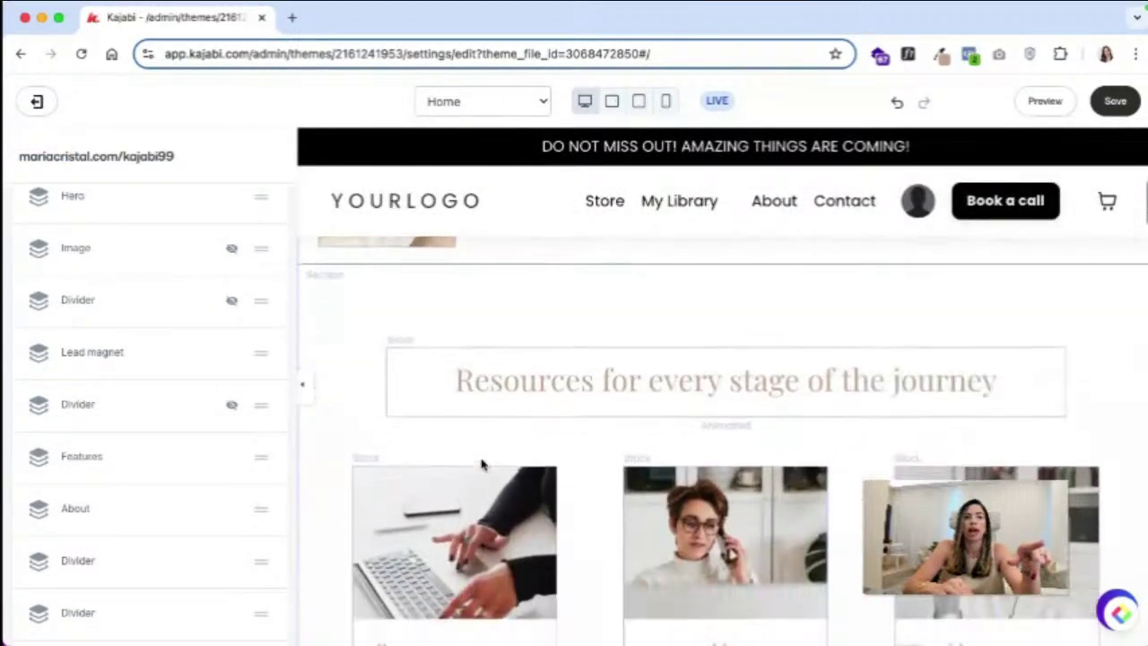
Step: Open the Features section and copy the hex color #c9ad9a from the color picker extension
click(356, 367)
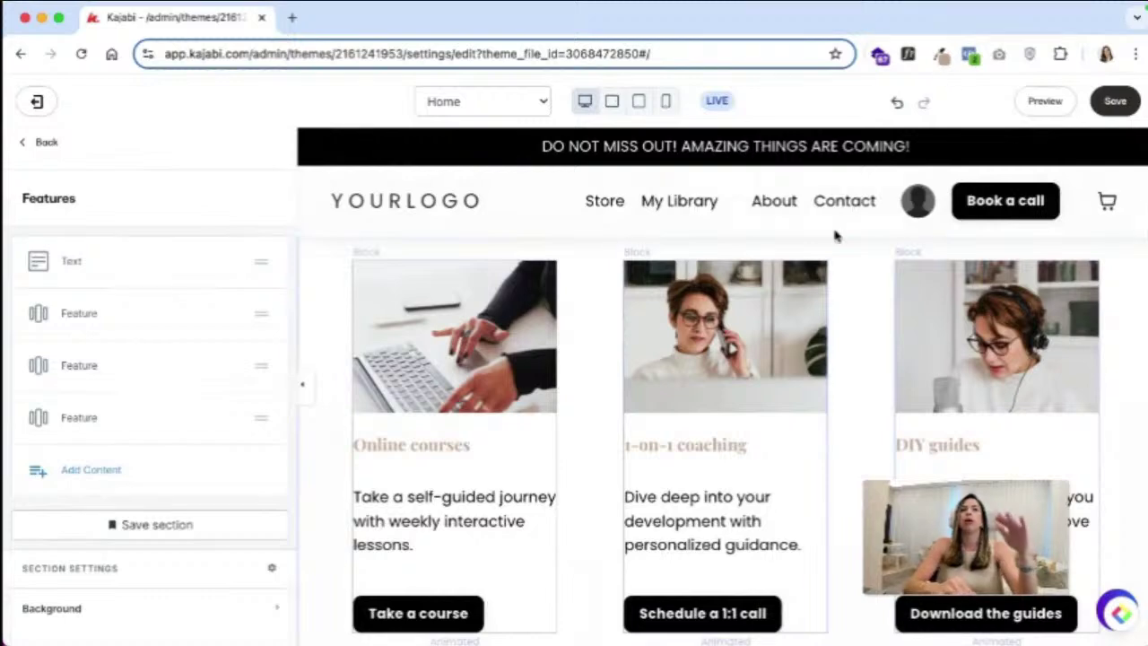
scroll(769, 302, up, 4)
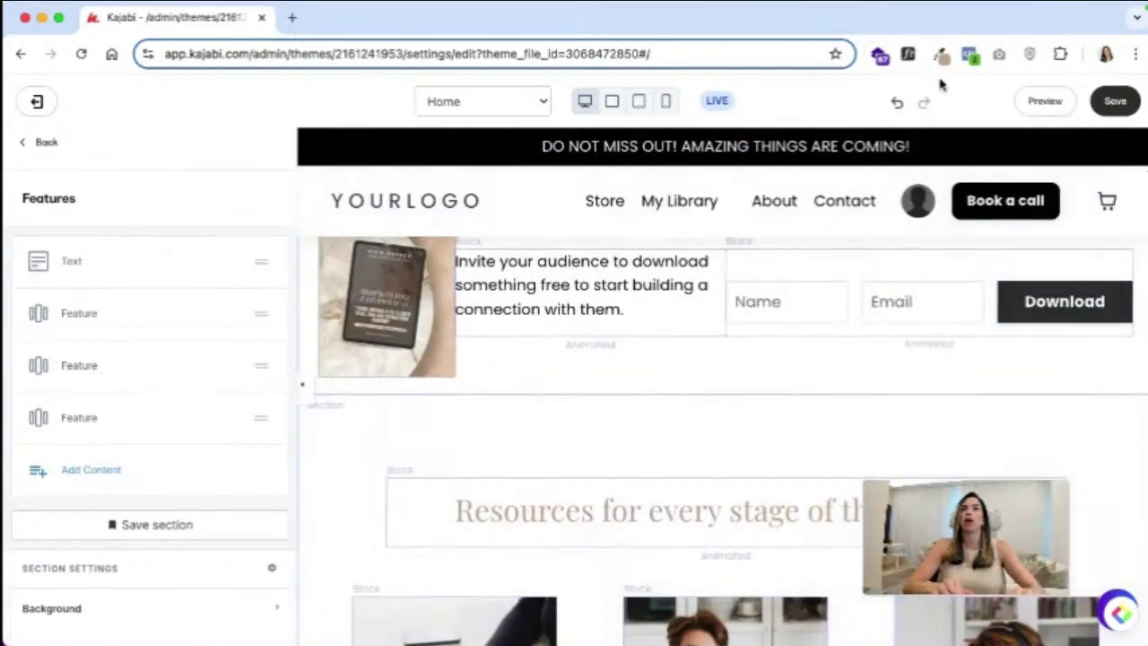
click(938, 55)
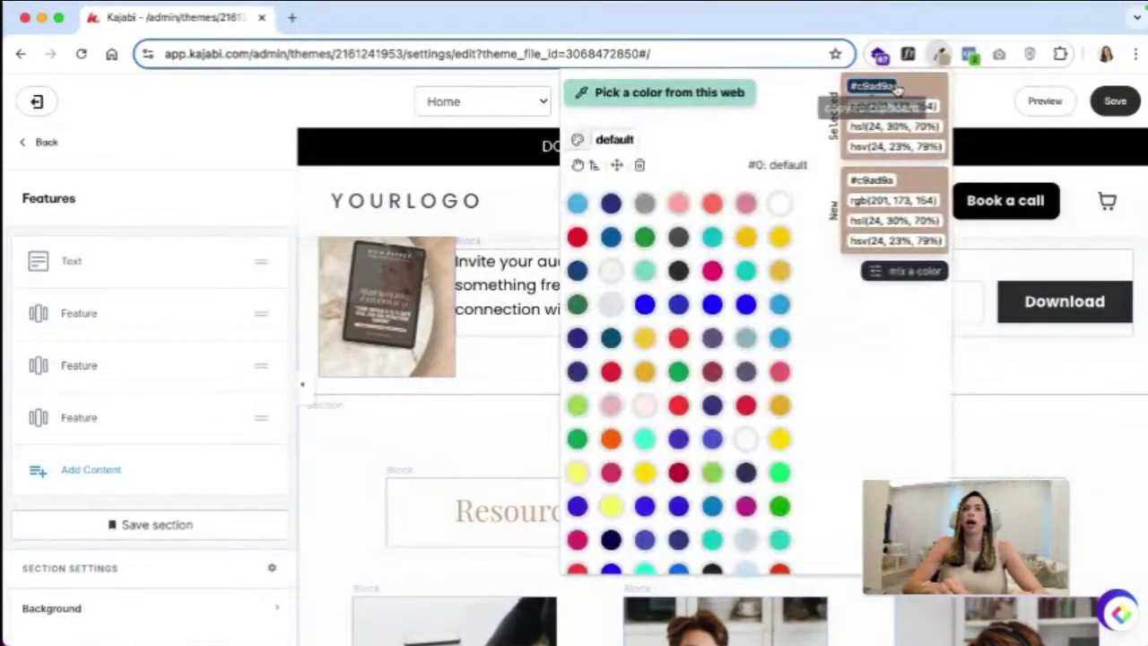
Step: Set the Features section's background color to #c9ad9a, lighten it to a very pale beige, and save the page
click(230, 568)
scroll(230, 568, down, 3)
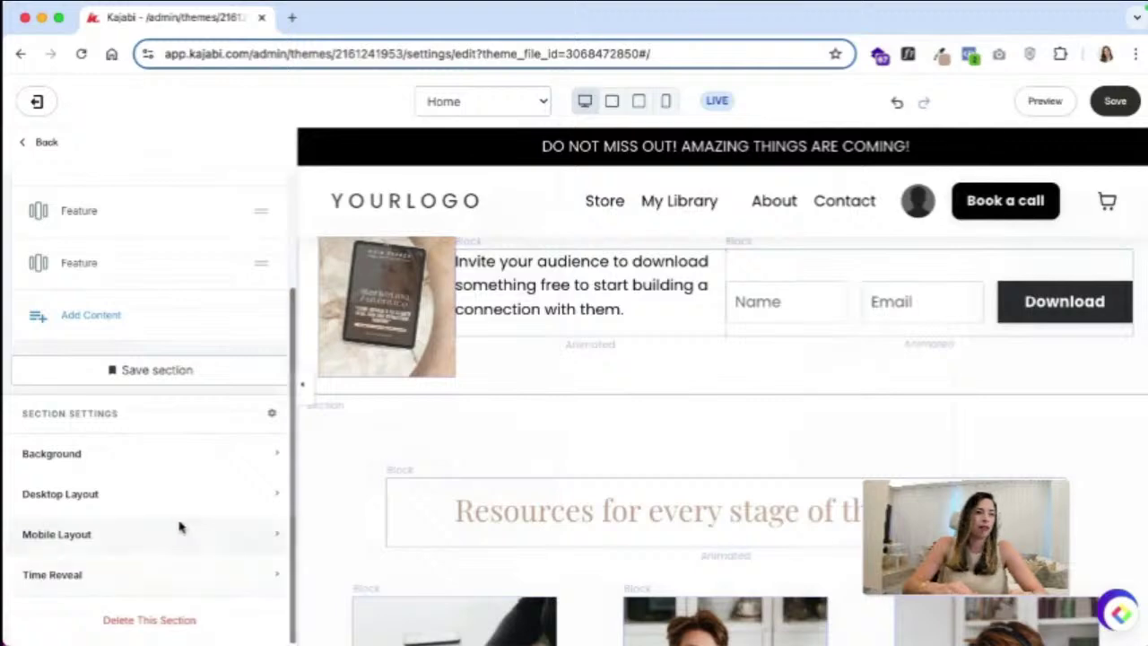
click(154, 455)
scroll(108, 504, down, 3)
scroll(108, 503, down, 5)
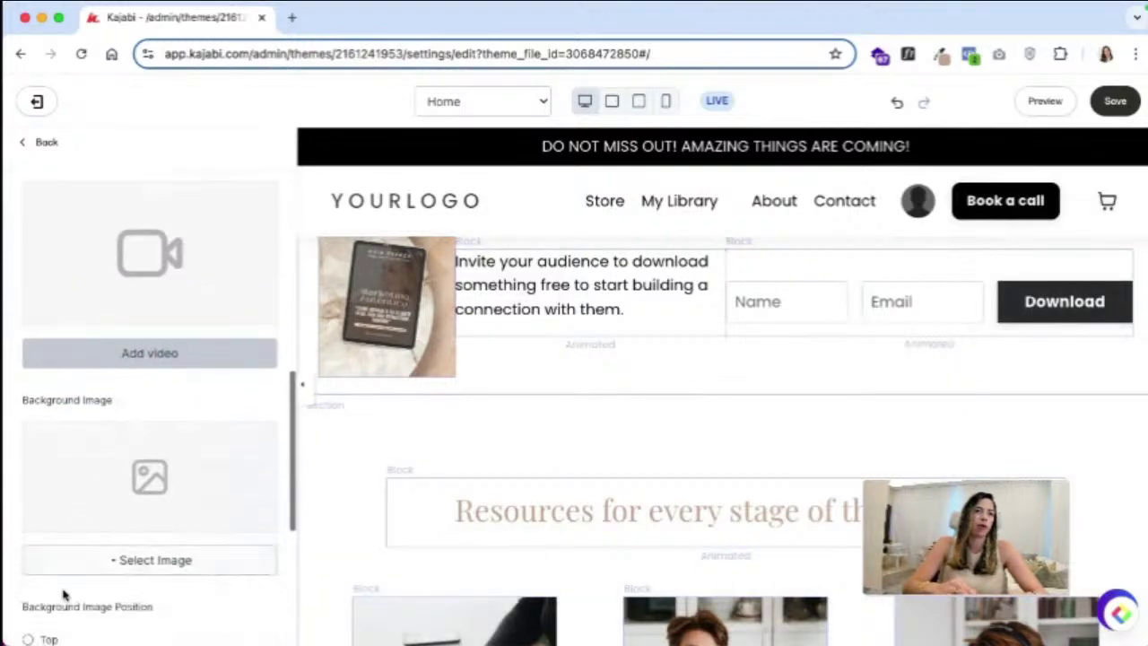
click(33, 593)
click(50, 448)
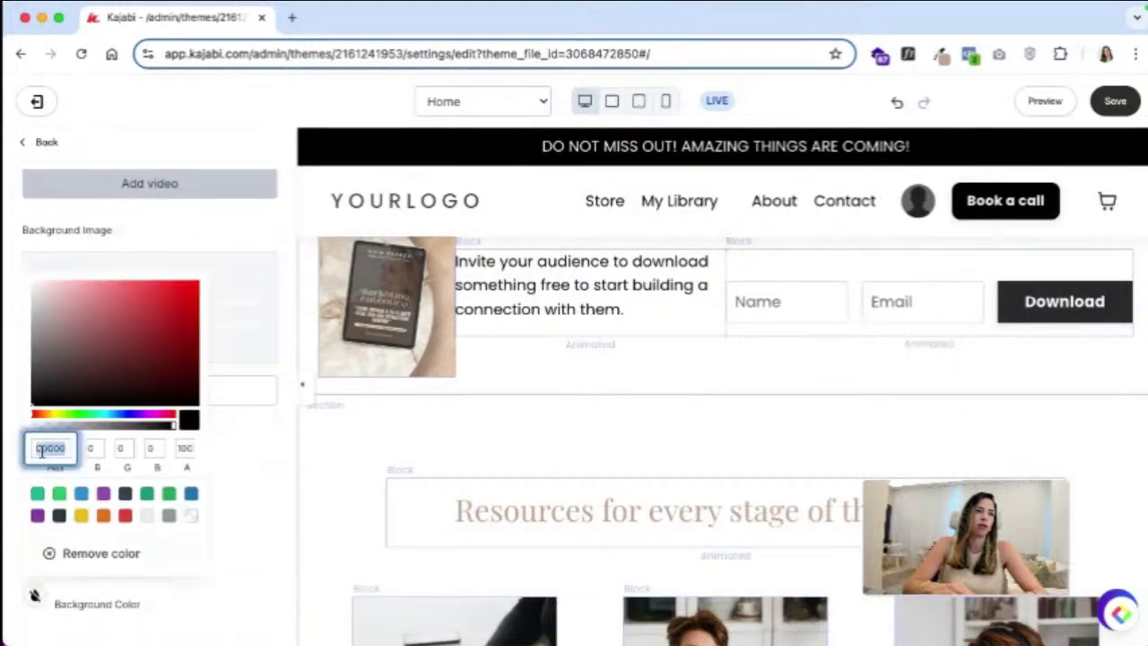
text(#c9ad9a)
click(43, 285)
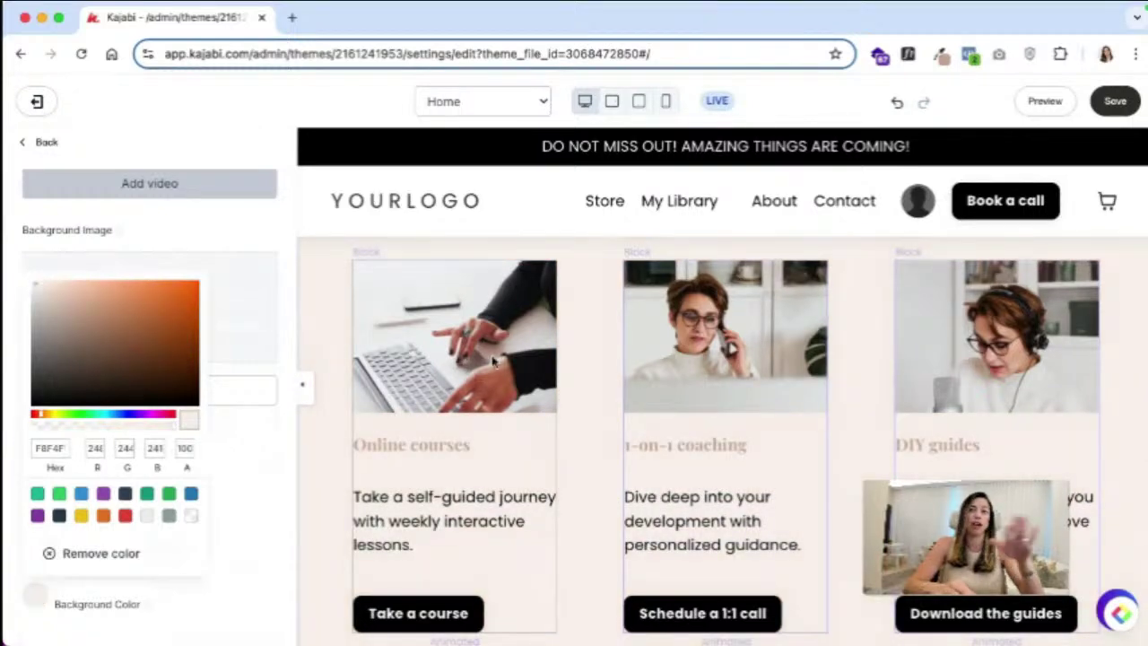
click(1135, 105)
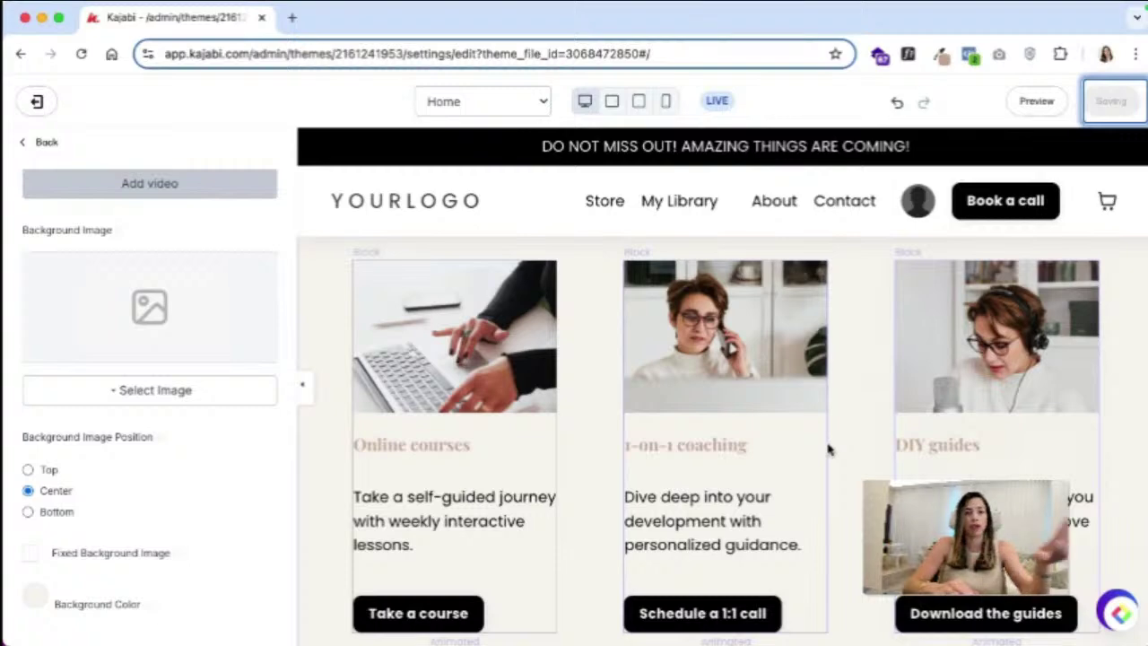
Step: Set the left inside spacing of the lead magnet's text block to 20 in its desktop layout
scroll(828, 448, up, 5)
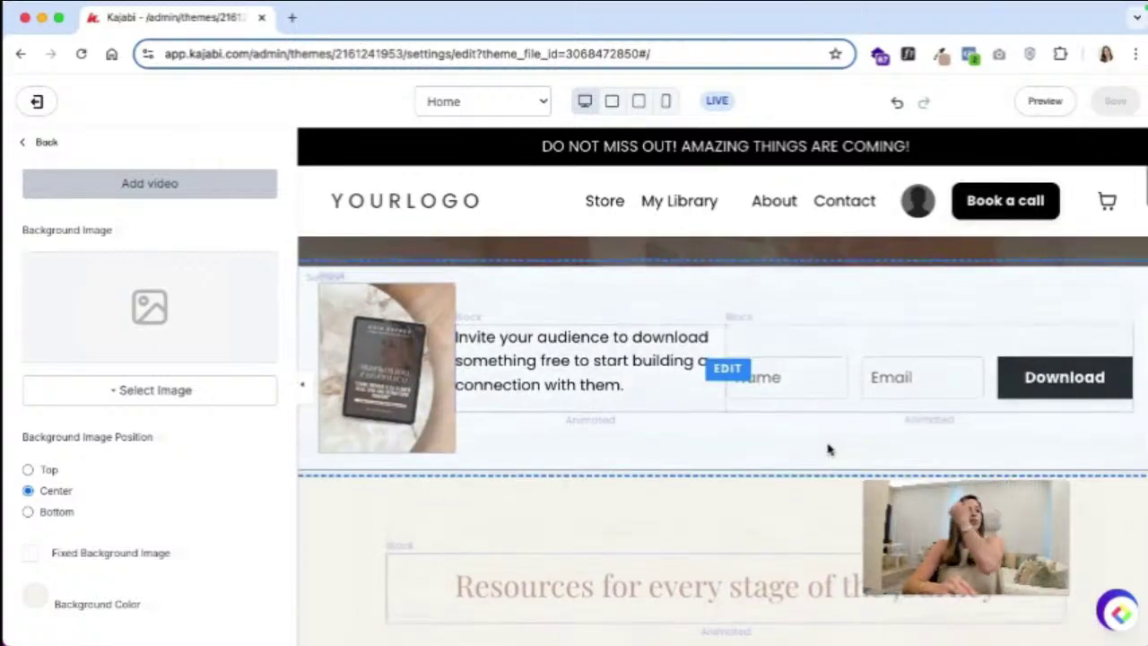
scroll(828, 448, down, 2)
click(580, 334)
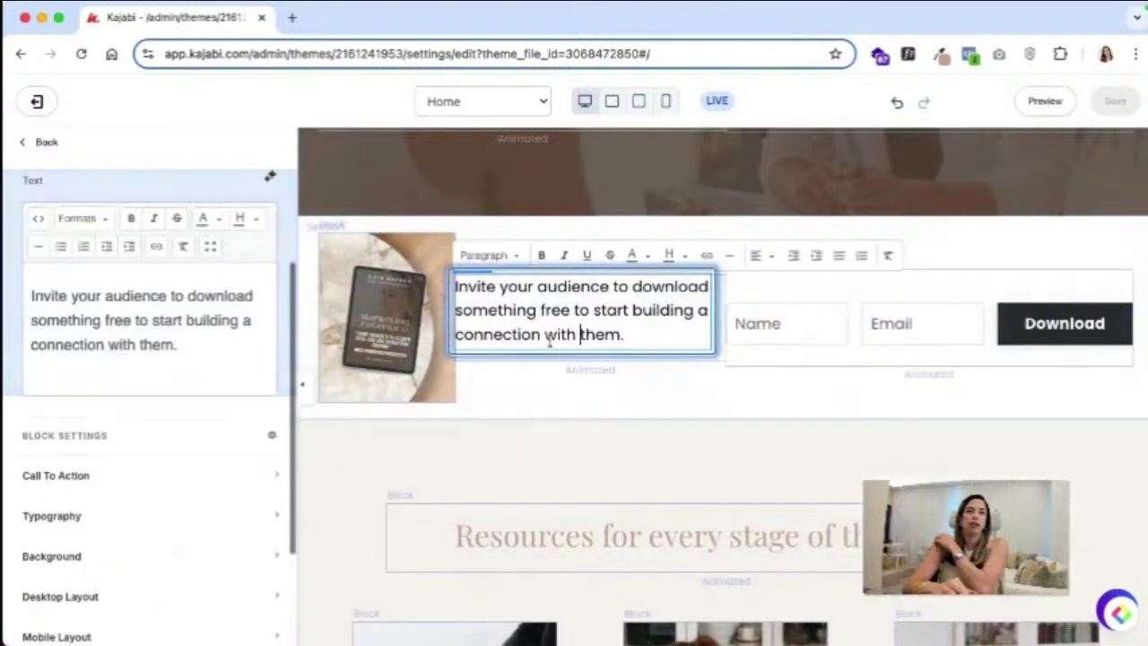
scroll(215, 469, down, 3)
click(275, 452)
scroll(199, 458, down, 5)
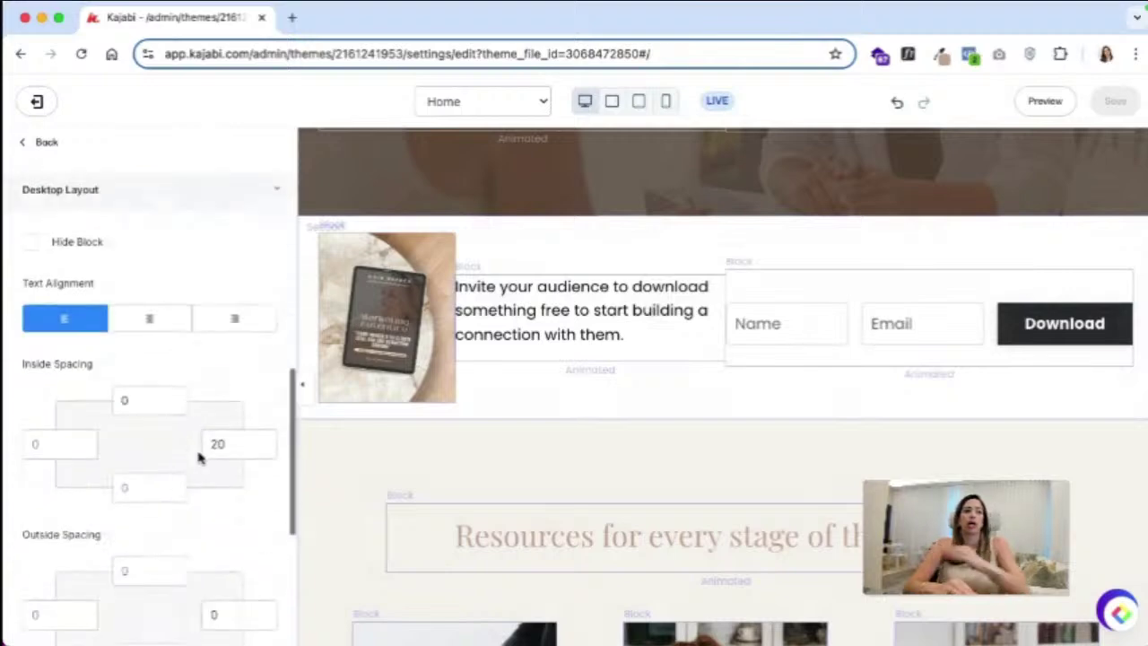
scroll(199, 457, down, 3)
click(49, 318)
key(Tab)
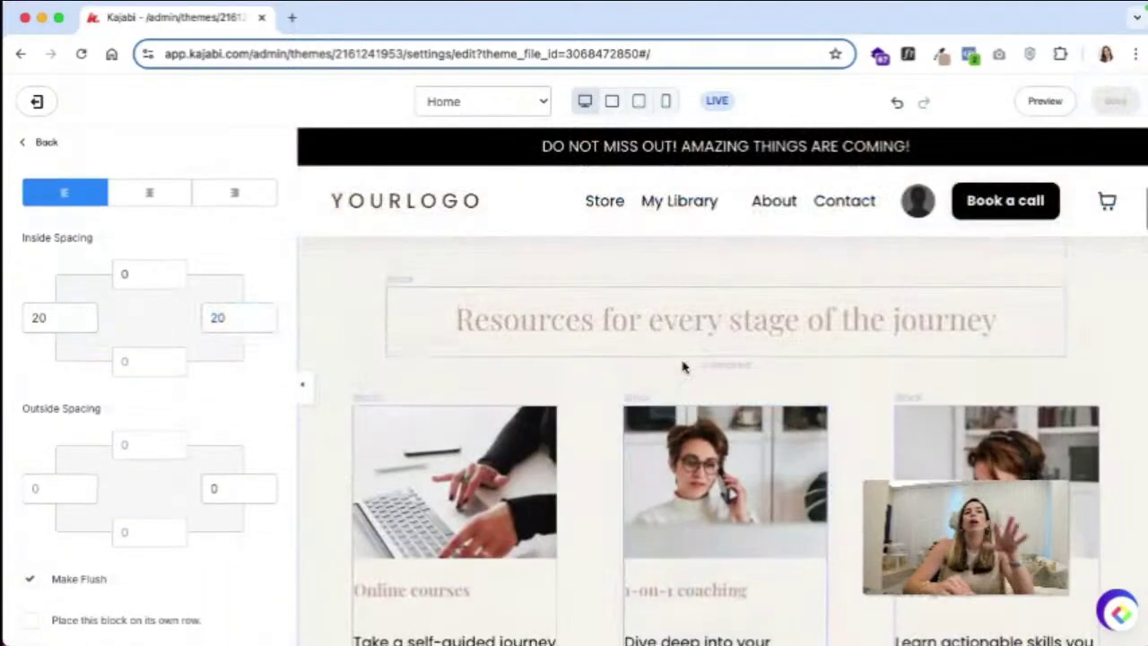
Step: Insert "Featured Products or Services / Who You Work With" at the start of the Features section's heading
click(648, 341)
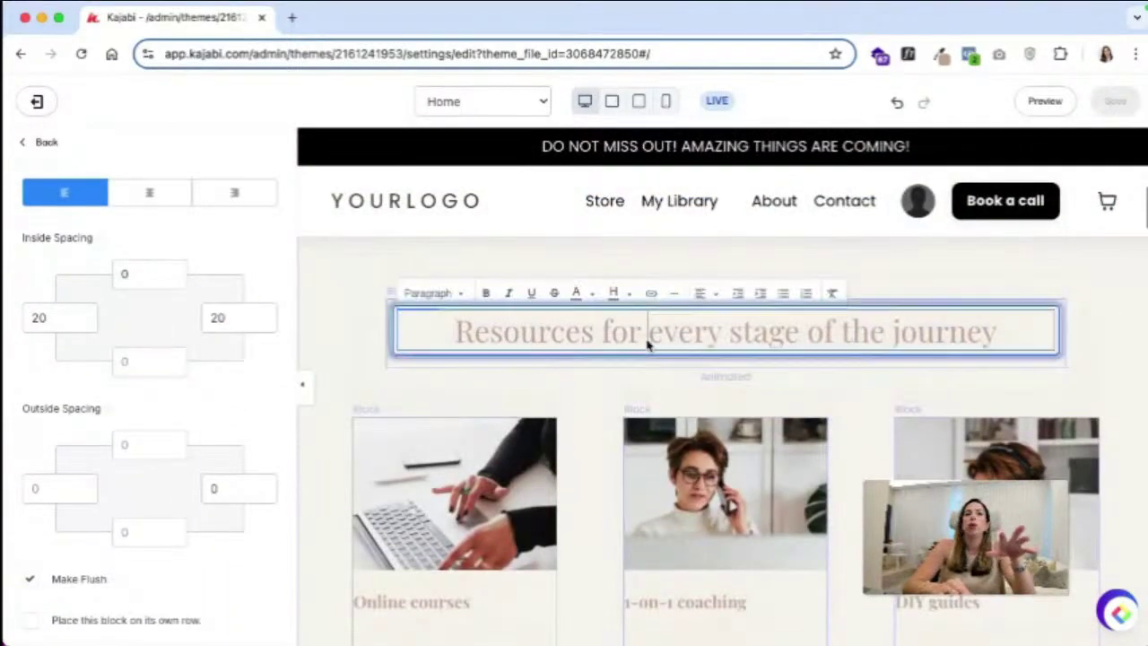
click(524, 345)
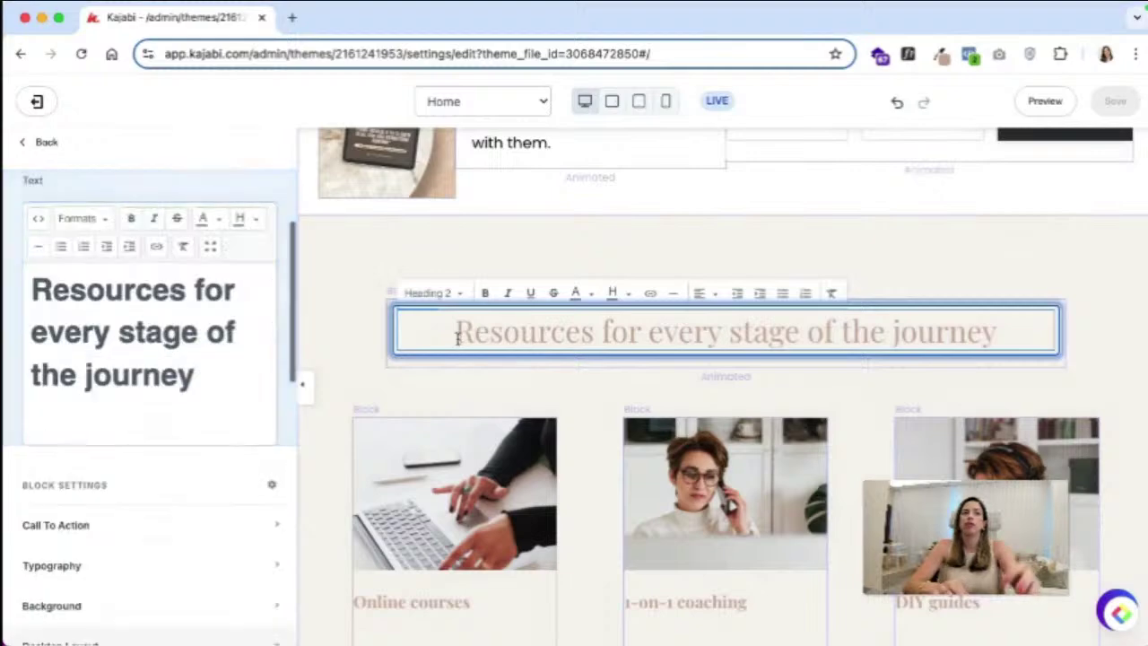
click(36, 288)
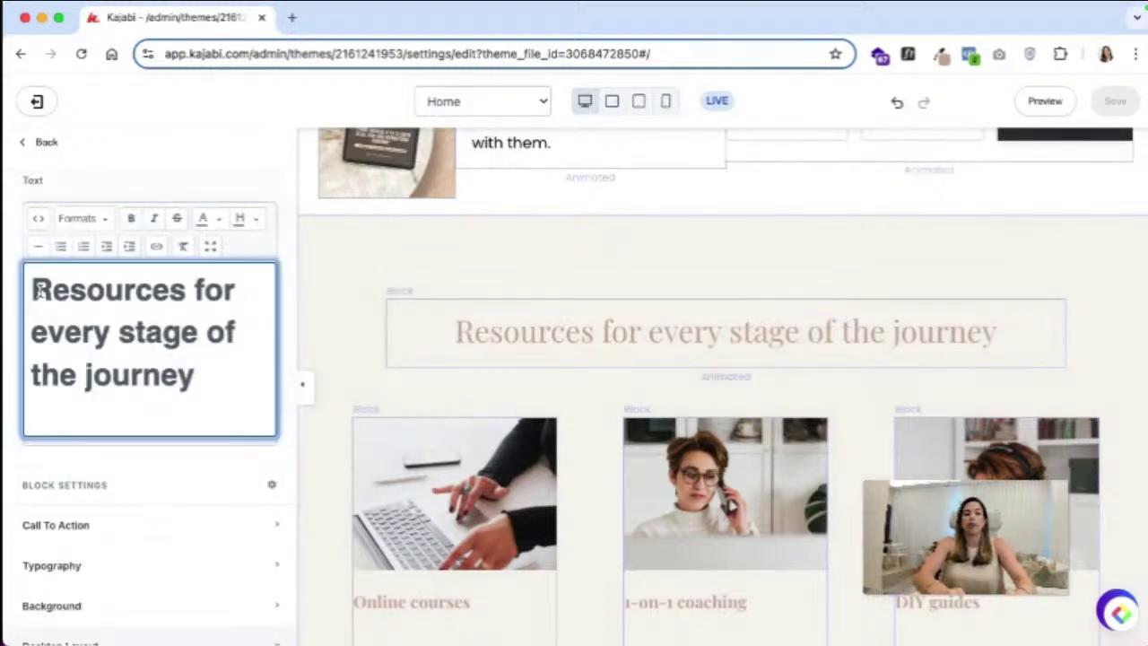
text(Featur)
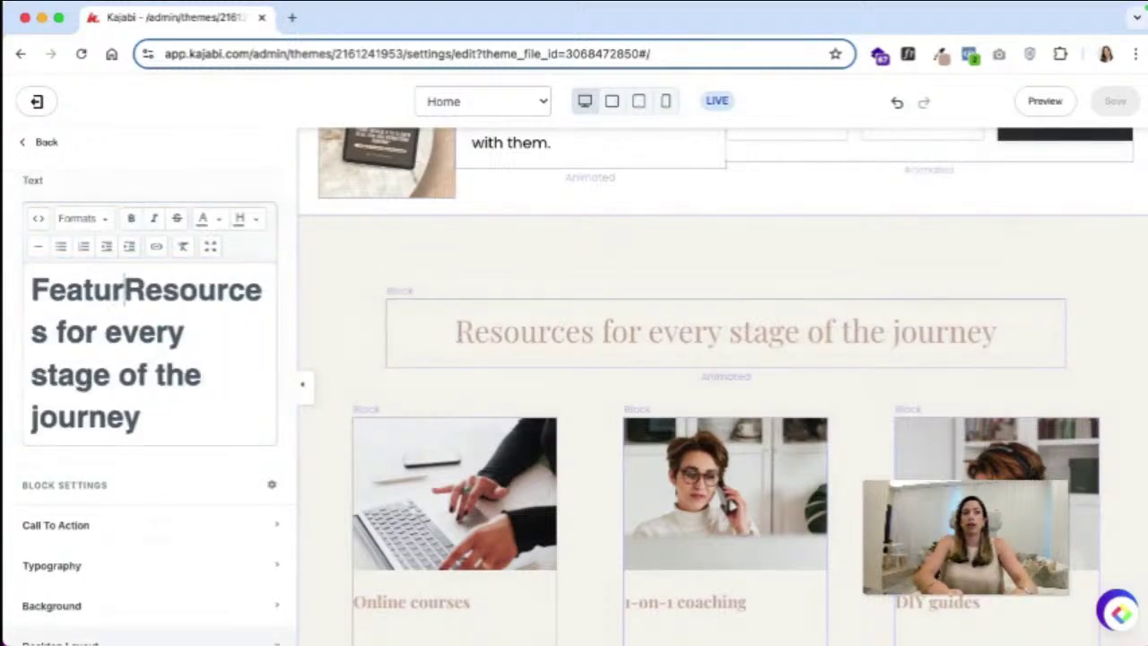
text(ed Products or Ser)
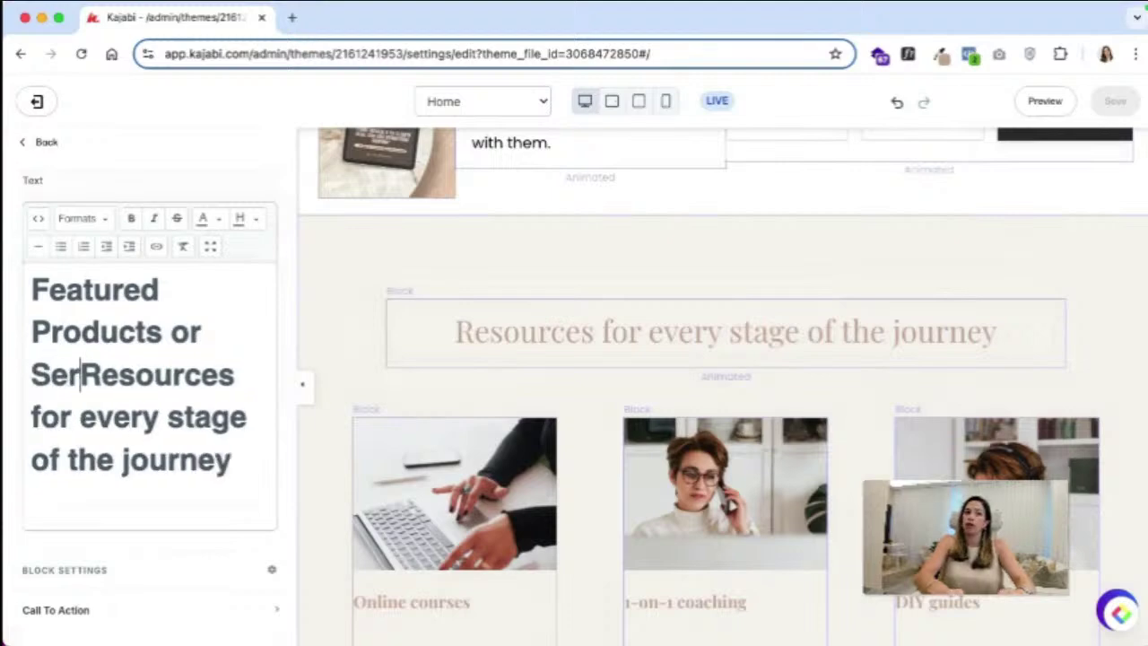
text(vices)
key(Return)
text(/ Who You Work W)
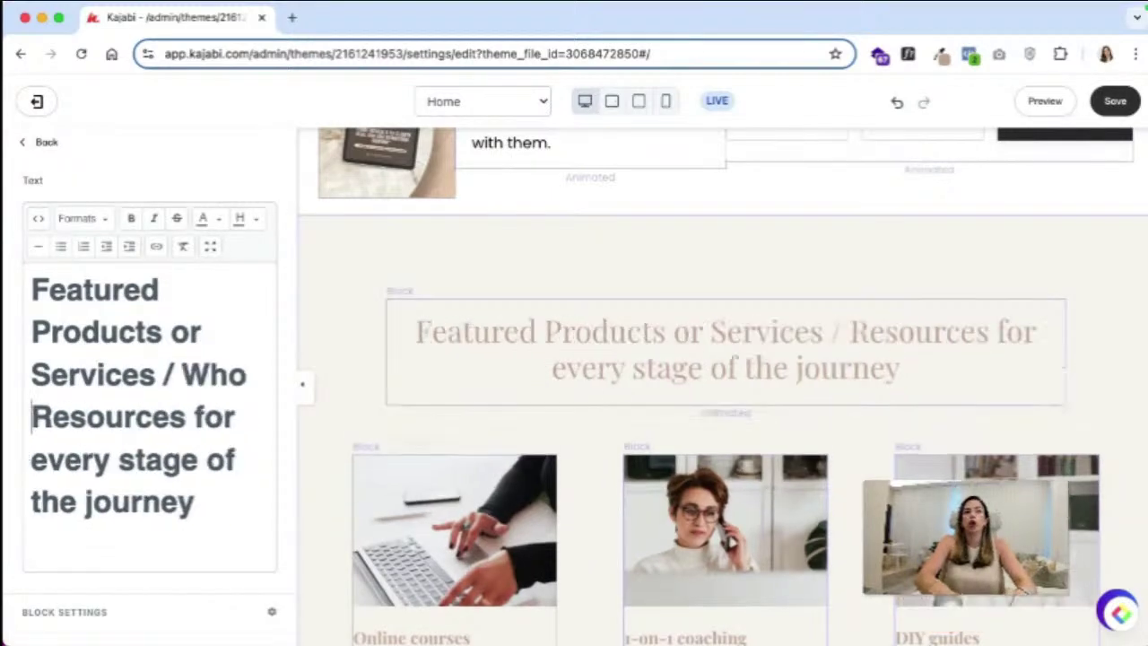
text(ith)
Step: Delete the old wording "Resources for every stage of the journey" from the Features heading and save the page
key(shift+Down)
key(shift+Down)
key(shift+Down)
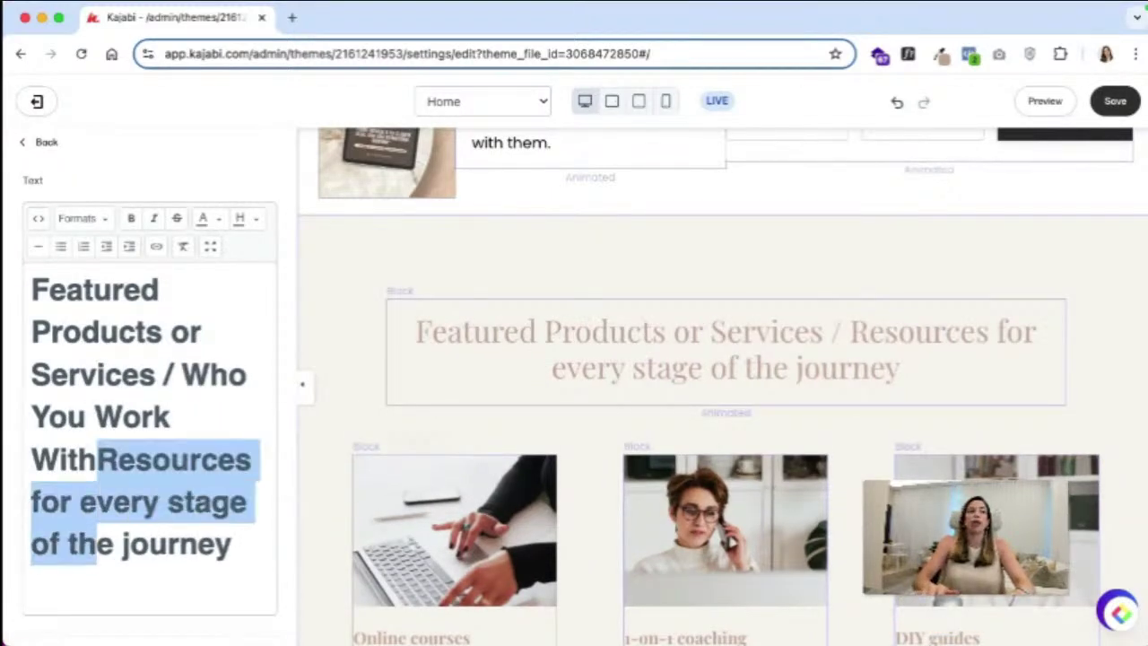
key(BackSpace)
click(1115, 102)
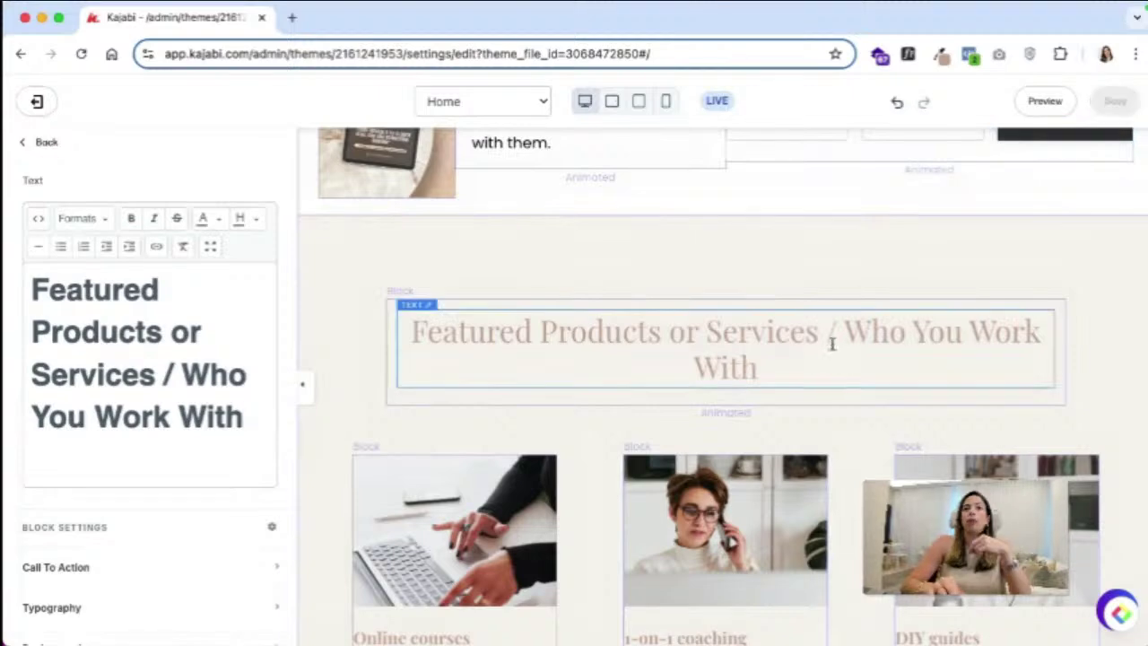
Step: Break the Features heading after the slash so "Who You Work With" starts on its own line
click(180, 374)
key(Return)
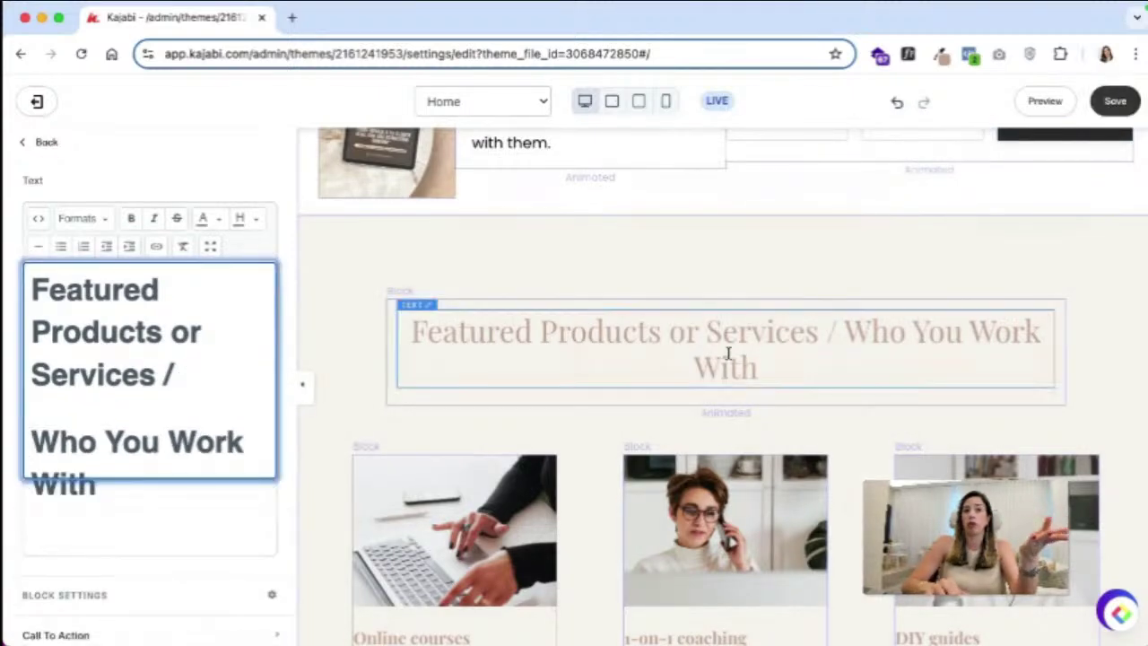
Step: Open the text of the Online courses, 1-on-1 coaching and DIY guides feature blocks in turn
scroll(743, 413, down, 5)
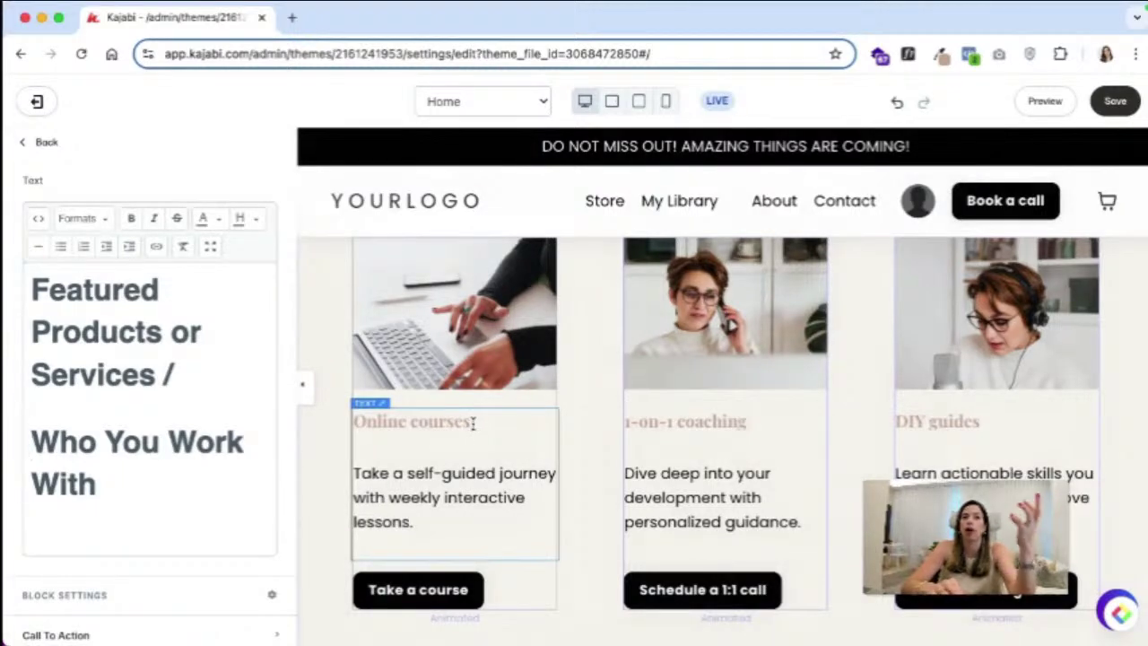
click(473, 423)
click(700, 426)
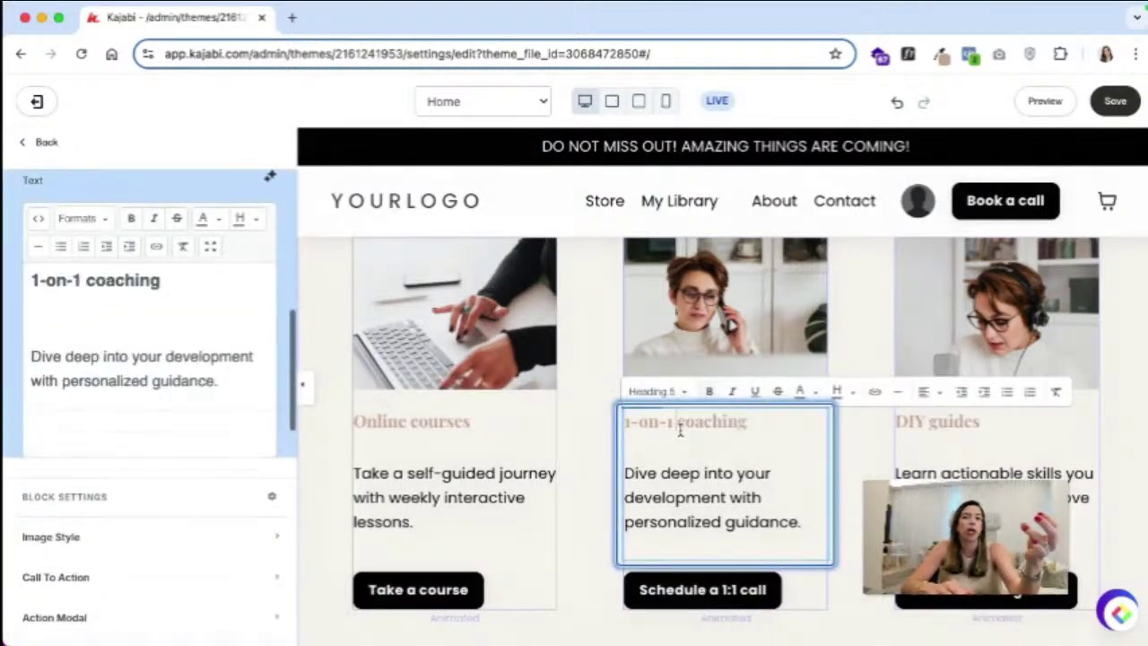
click(905, 428)
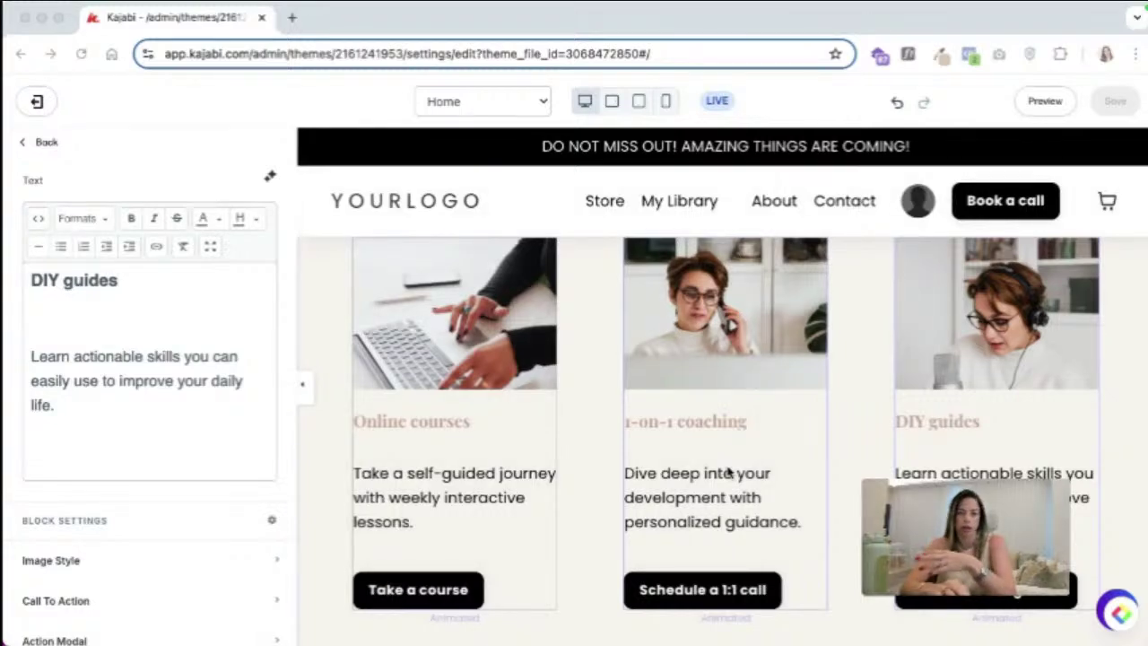
scroll(787, 403, up, 7)
scroll(786, 403, down, 10)
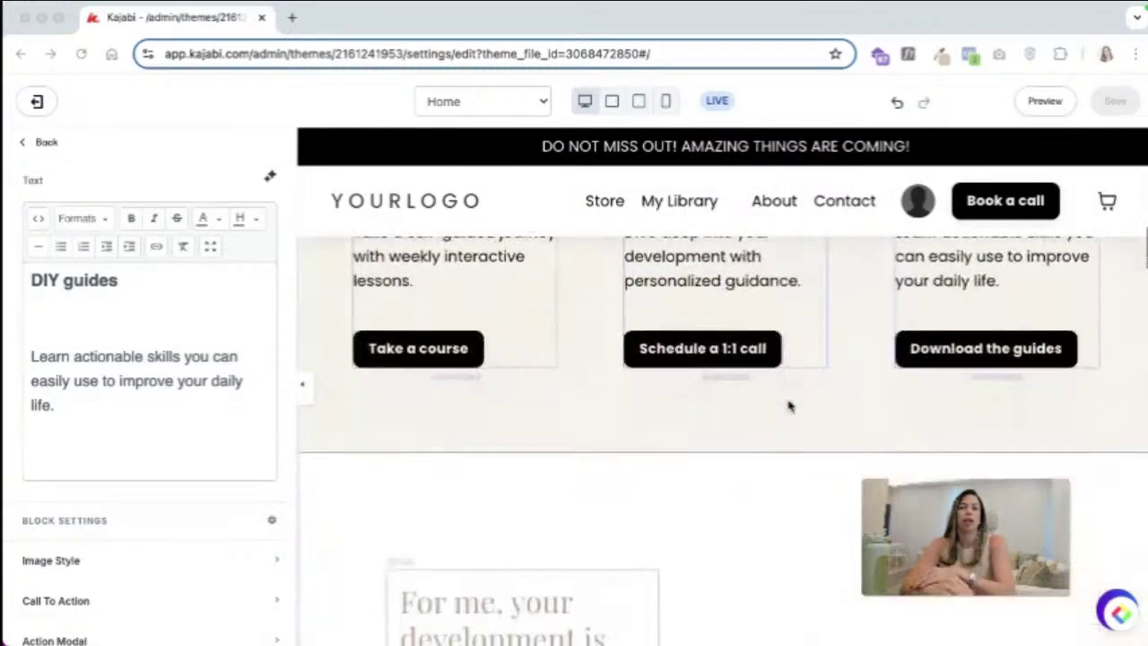
scroll(789, 406, down, 3)
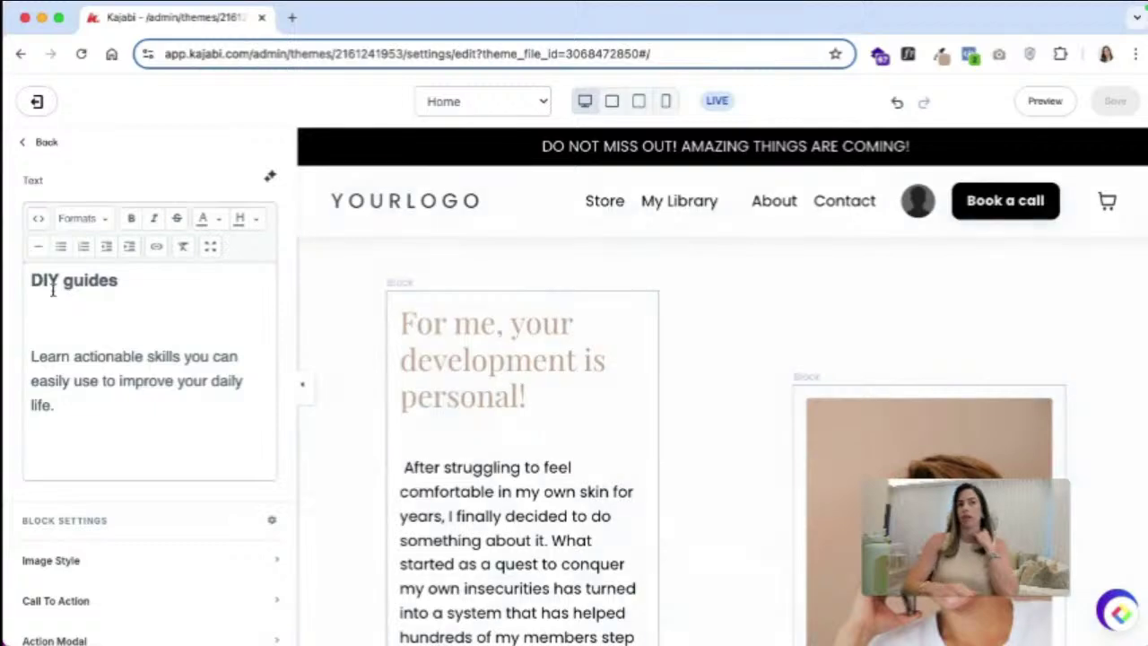
click(44, 151)
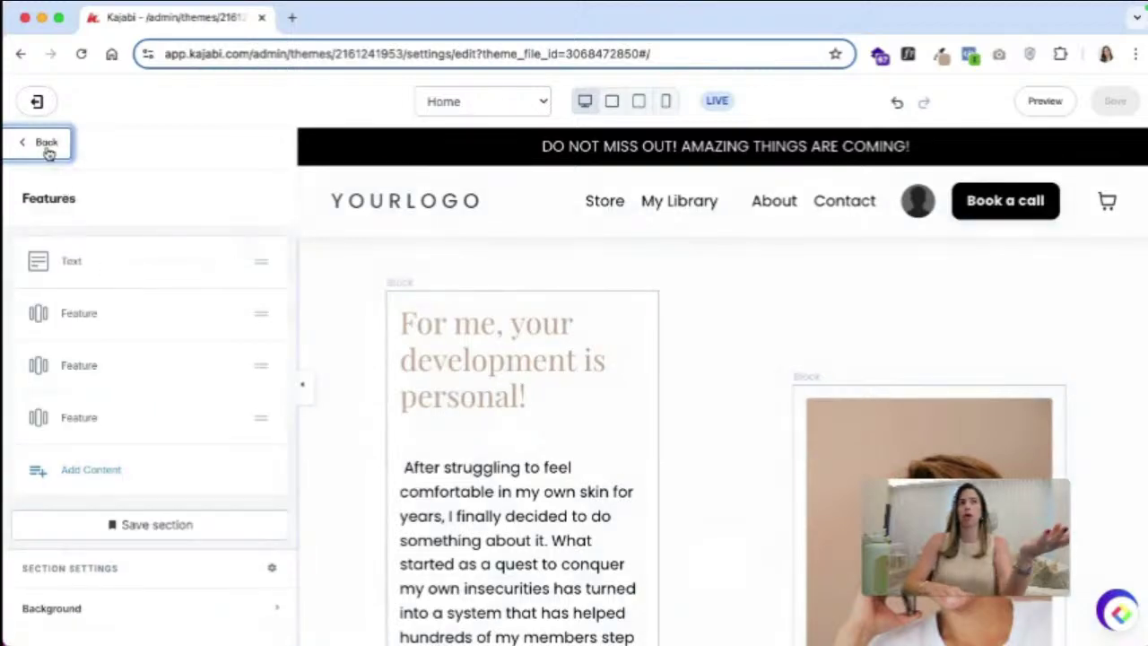
click(45, 149)
scroll(125, 412, down, 12)
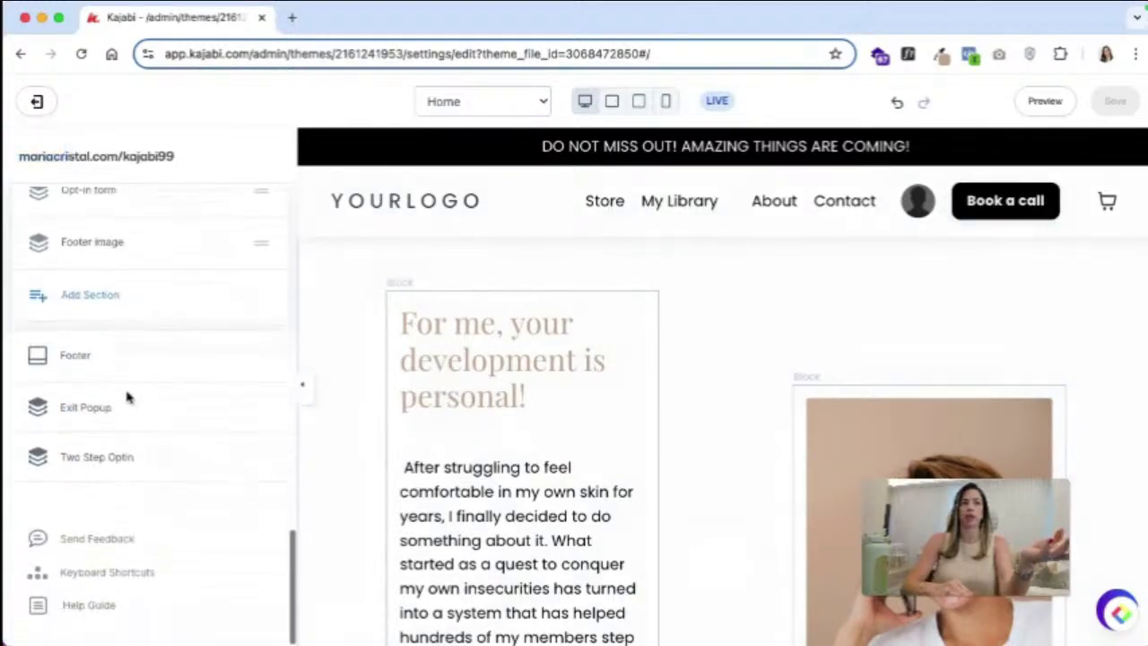
click(129, 306)
click(150, 176)
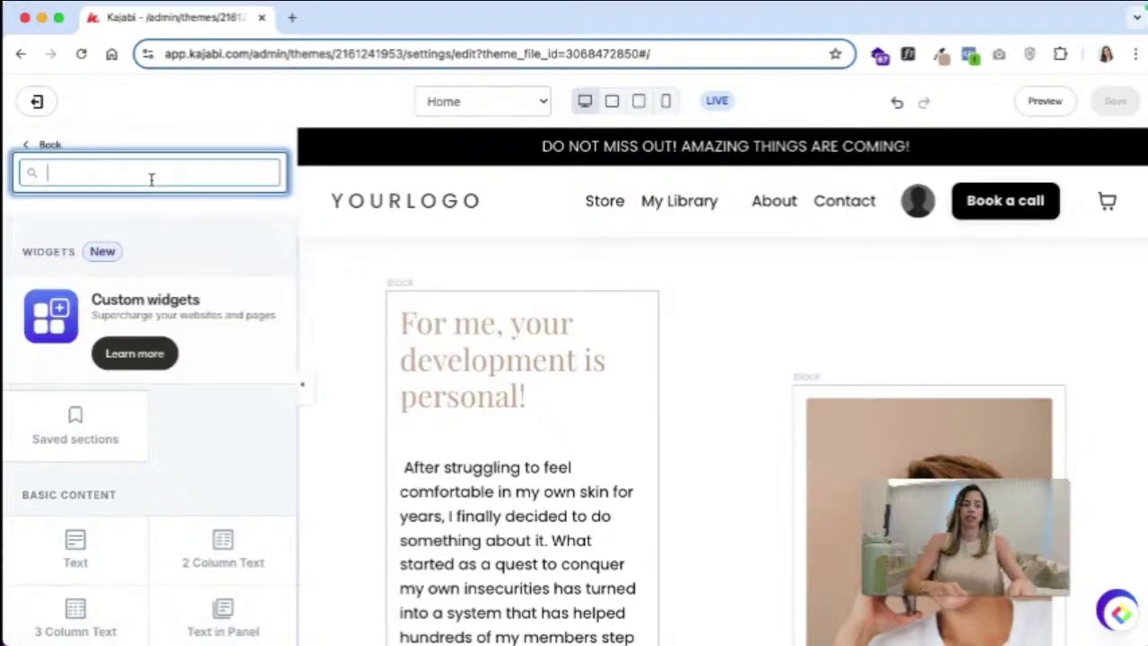
text(image)
click(164, 508)
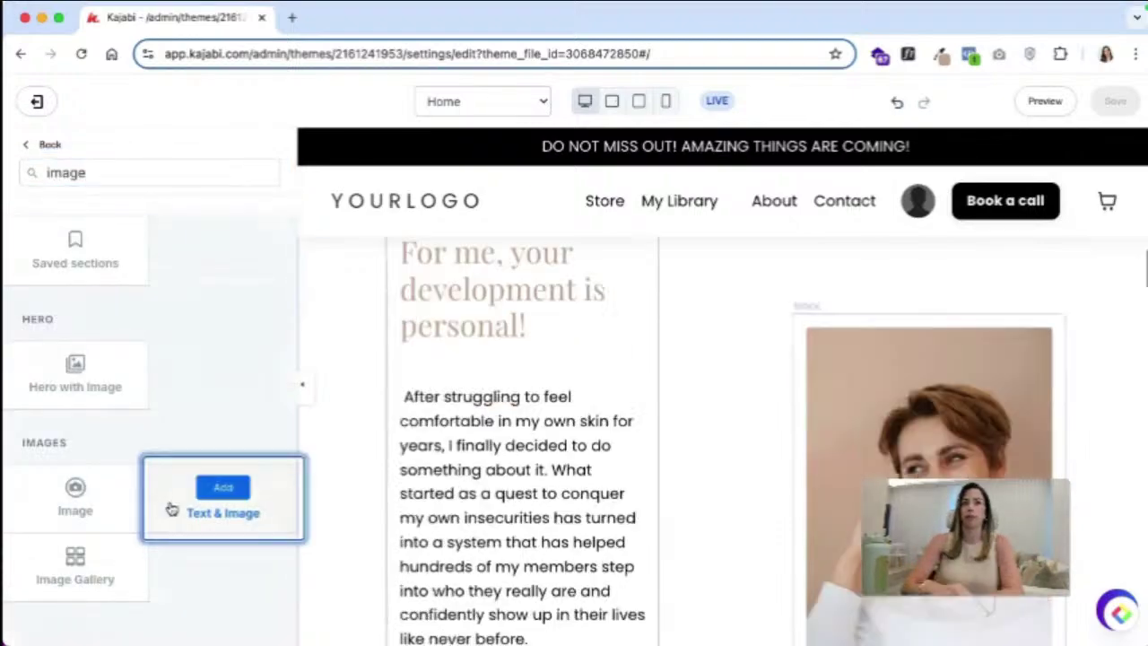
scroll(651, 449, down, 15)
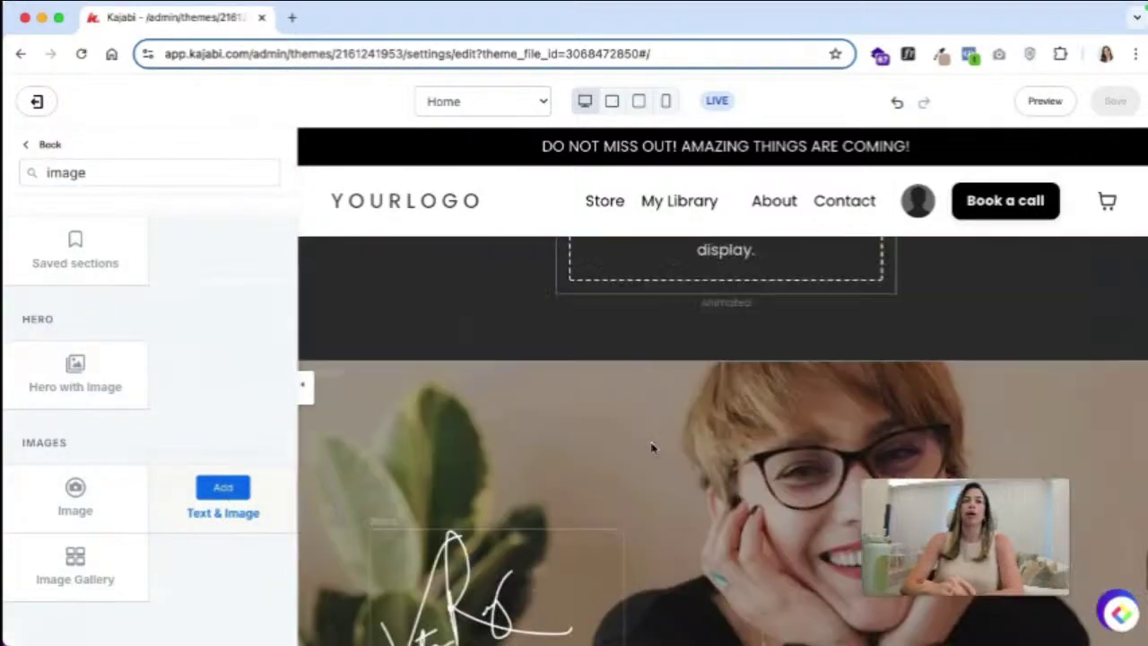
scroll(651, 448, down, 10)
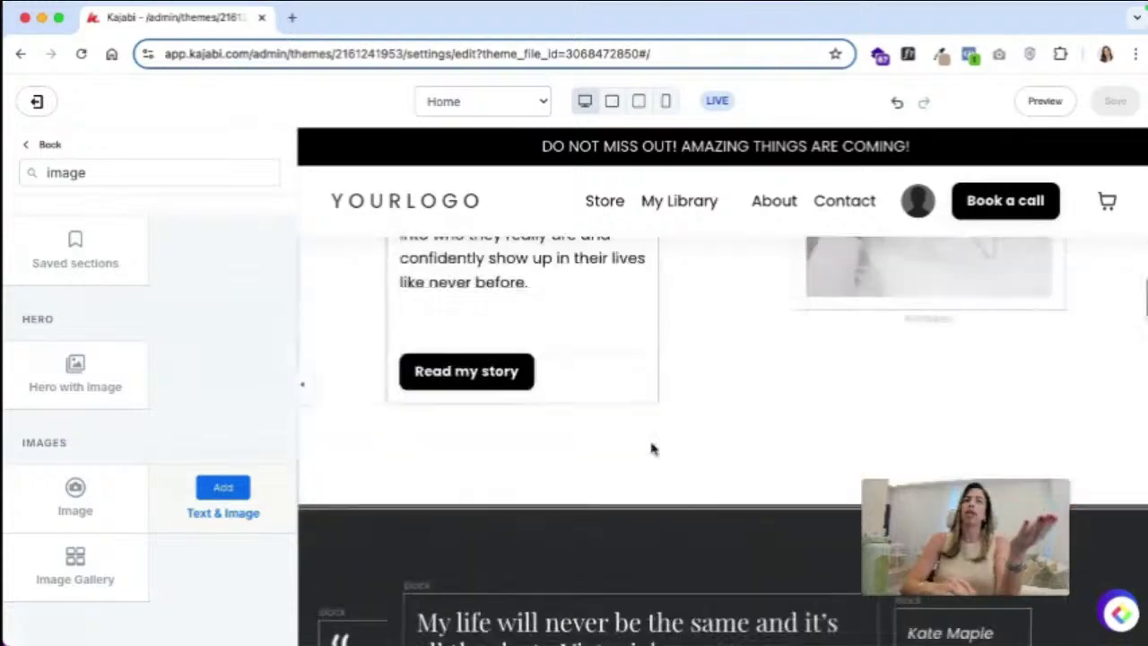
click(132, 280)
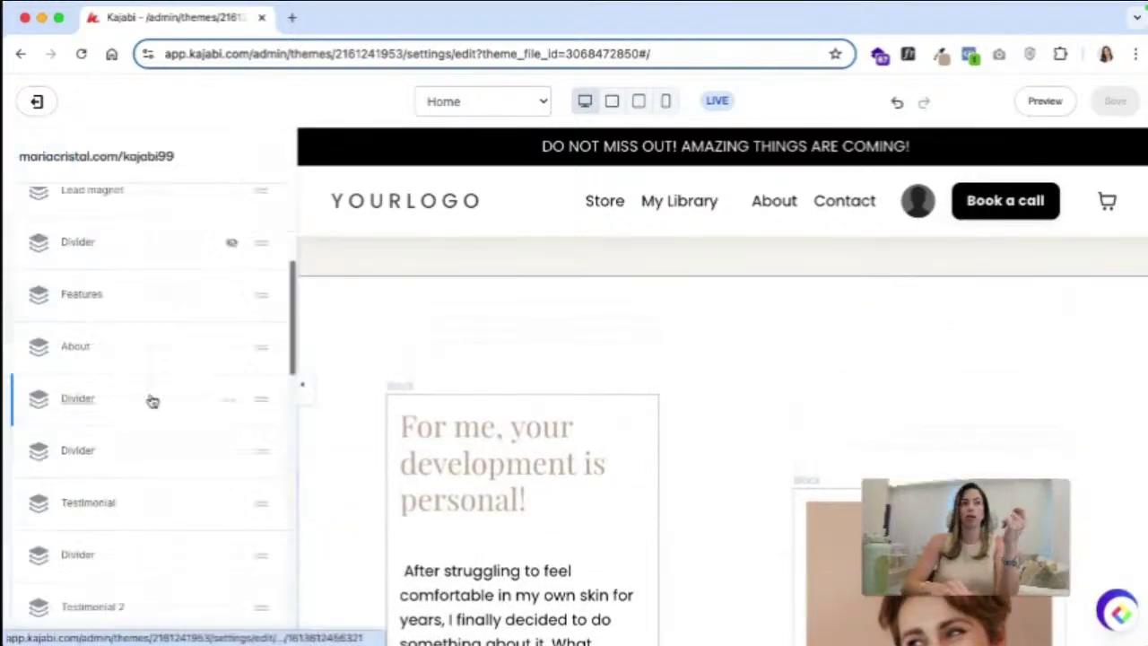
Step: Duplicate the About section and move the copy's image ahead of its text
click(225, 353)
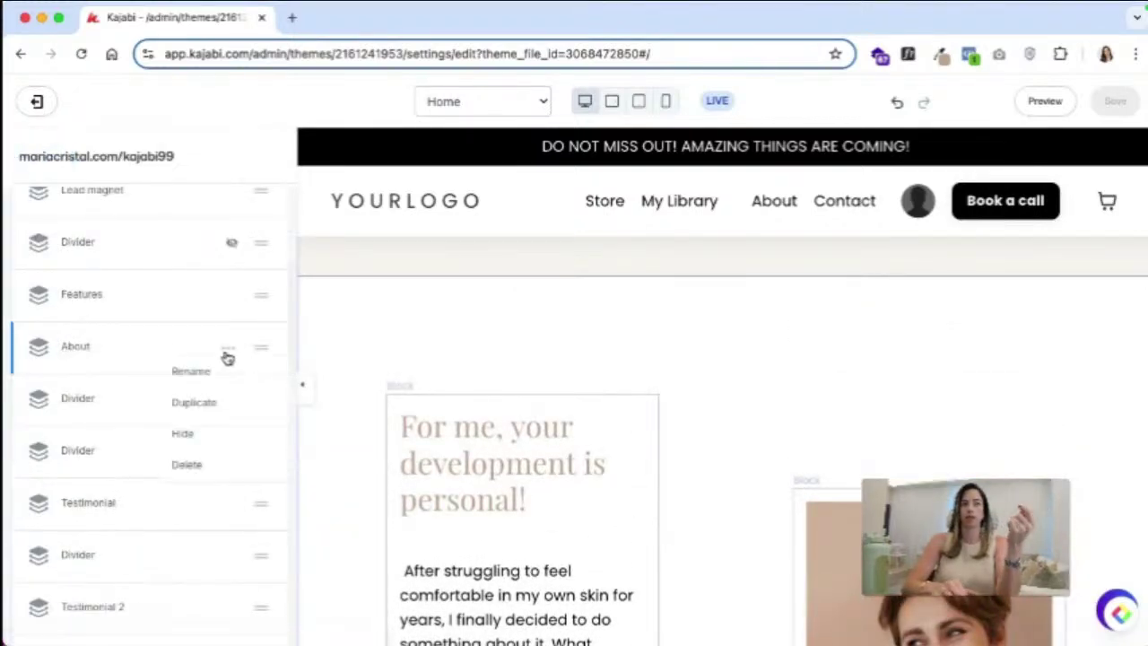
click(203, 410)
scroll(420, 405, down, 3)
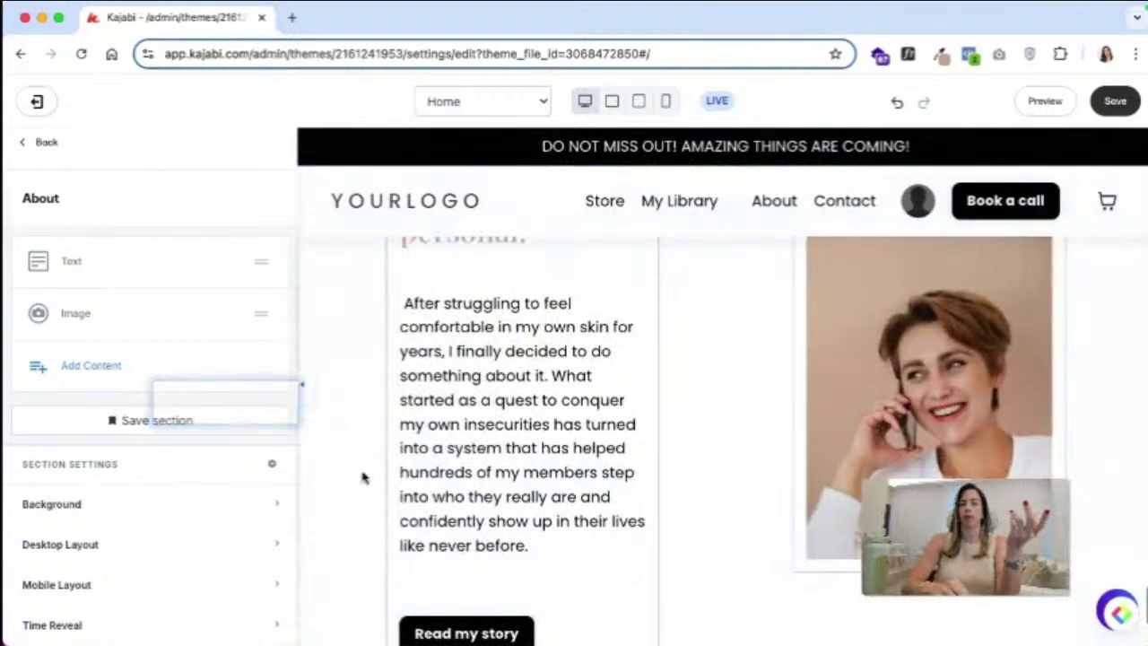
drag(259, 315, 259, 266)
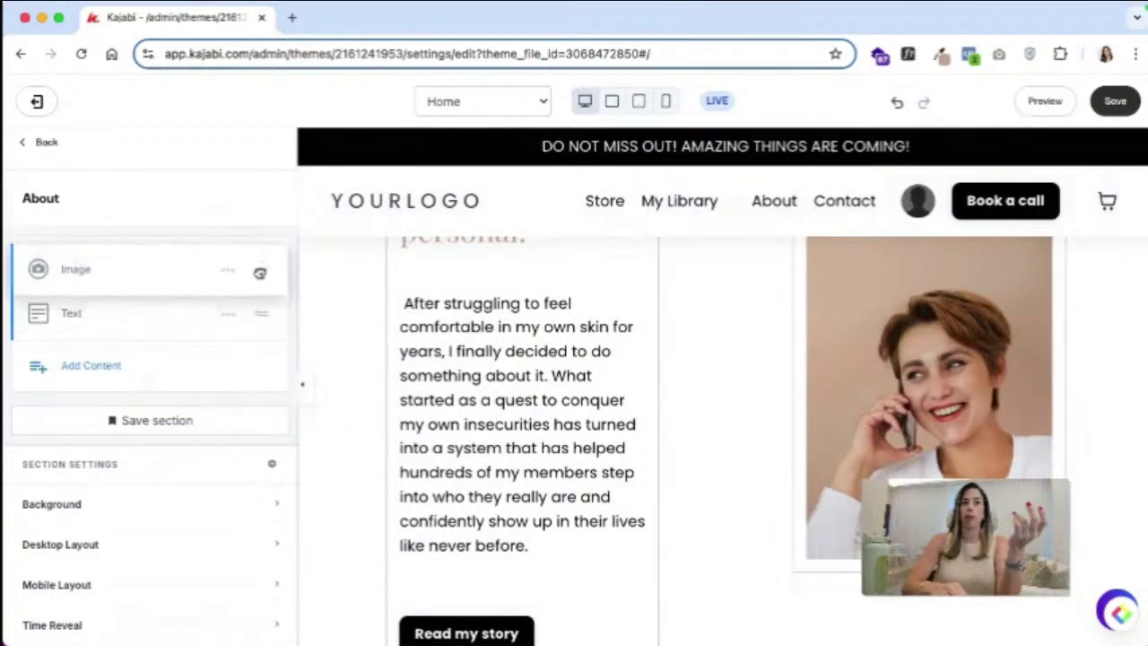
scroll(690, 404, up, 1)
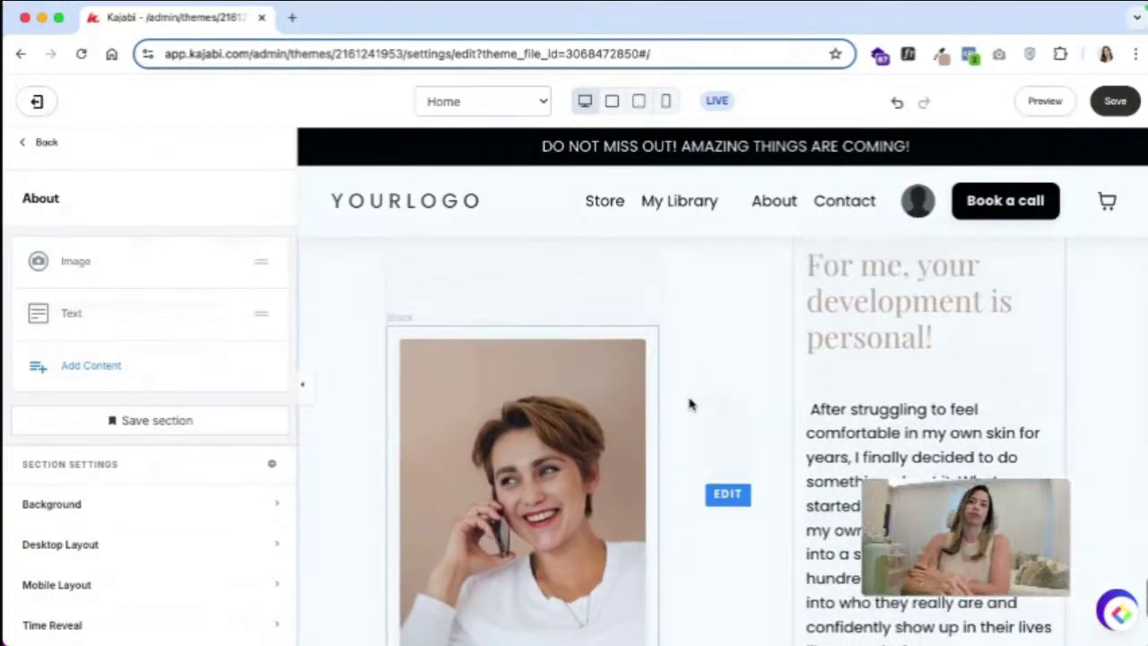
Step: Replace the duplicated section's heading with "How it works..."
click(821, 303)
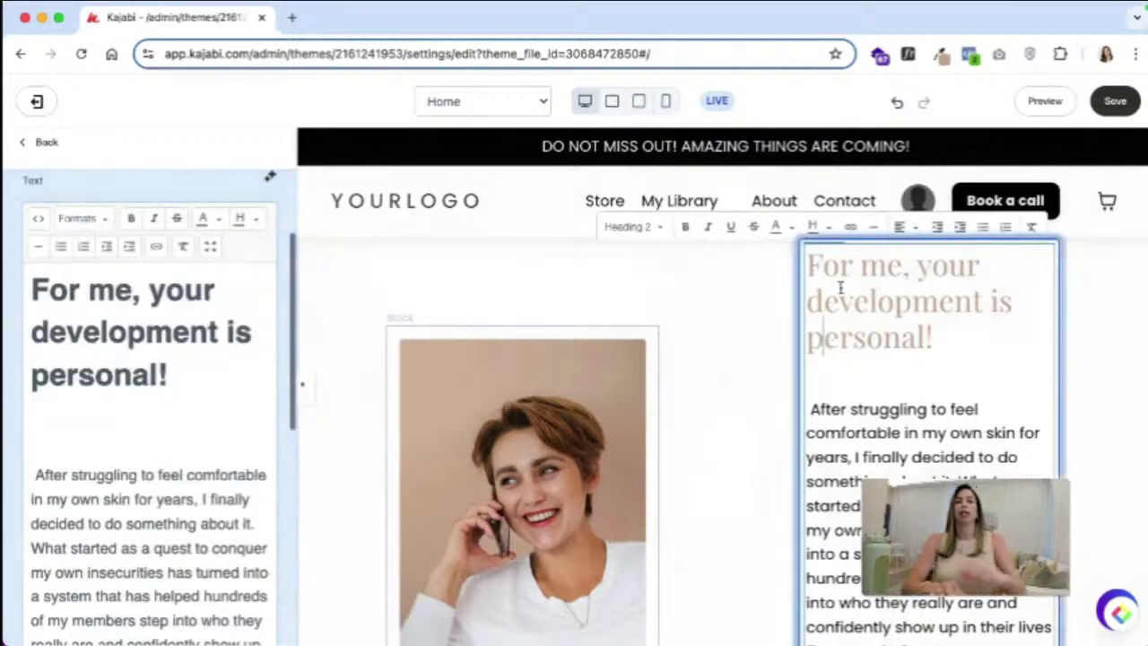
click(809, 266)
text(How )
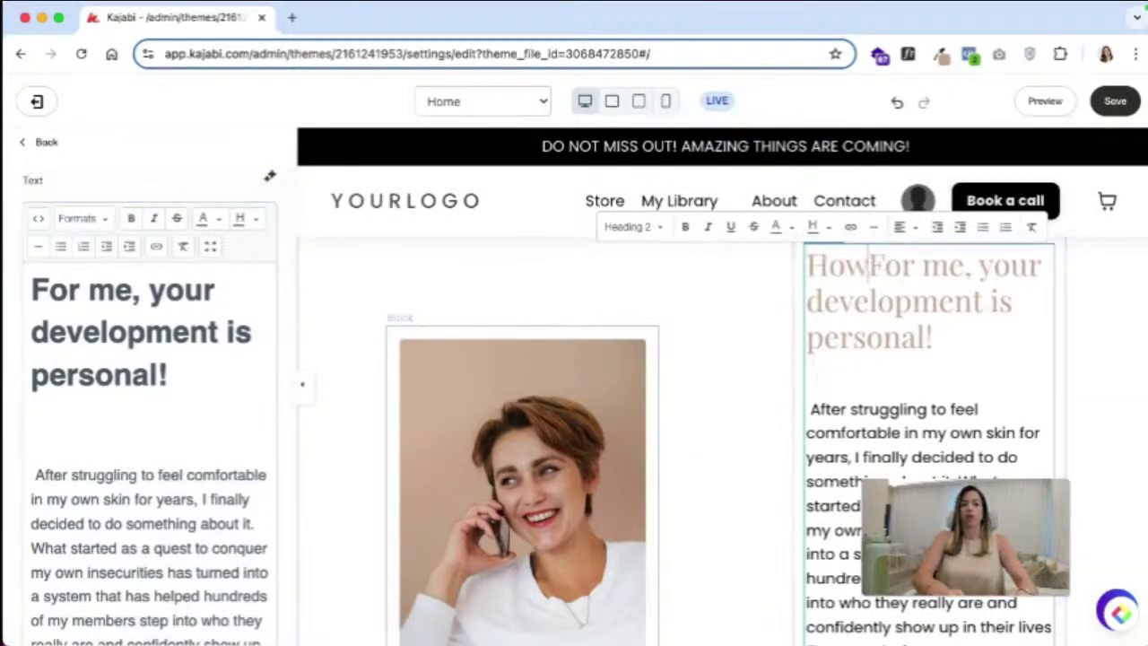
text(it works...)
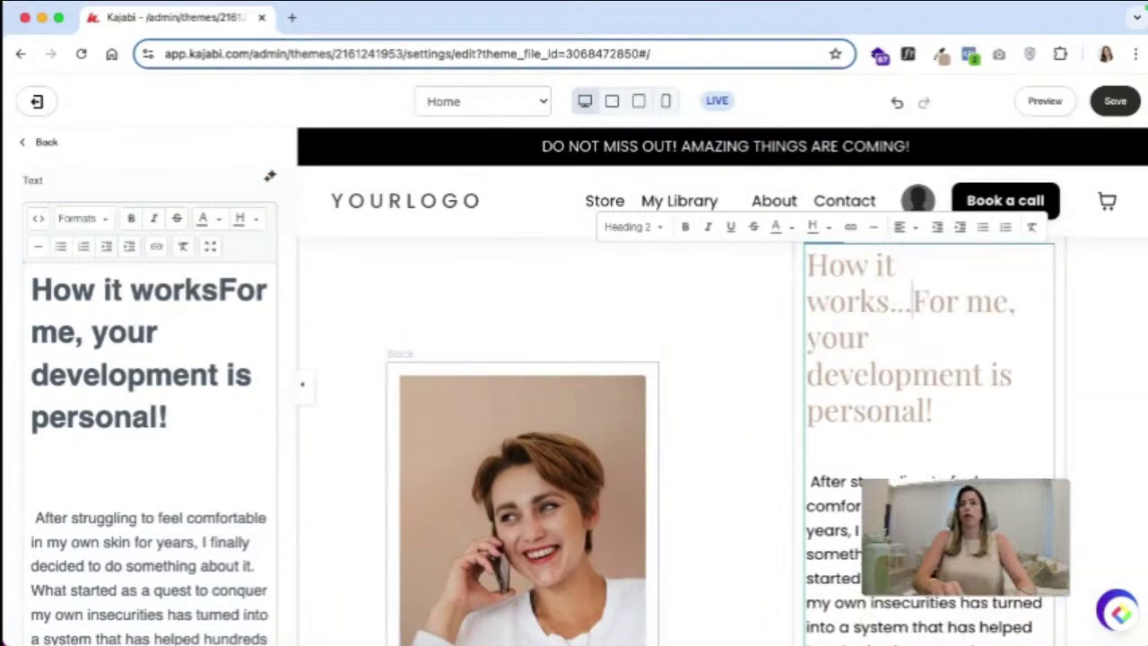
shift+click(930, 408)
key(BackSpace)
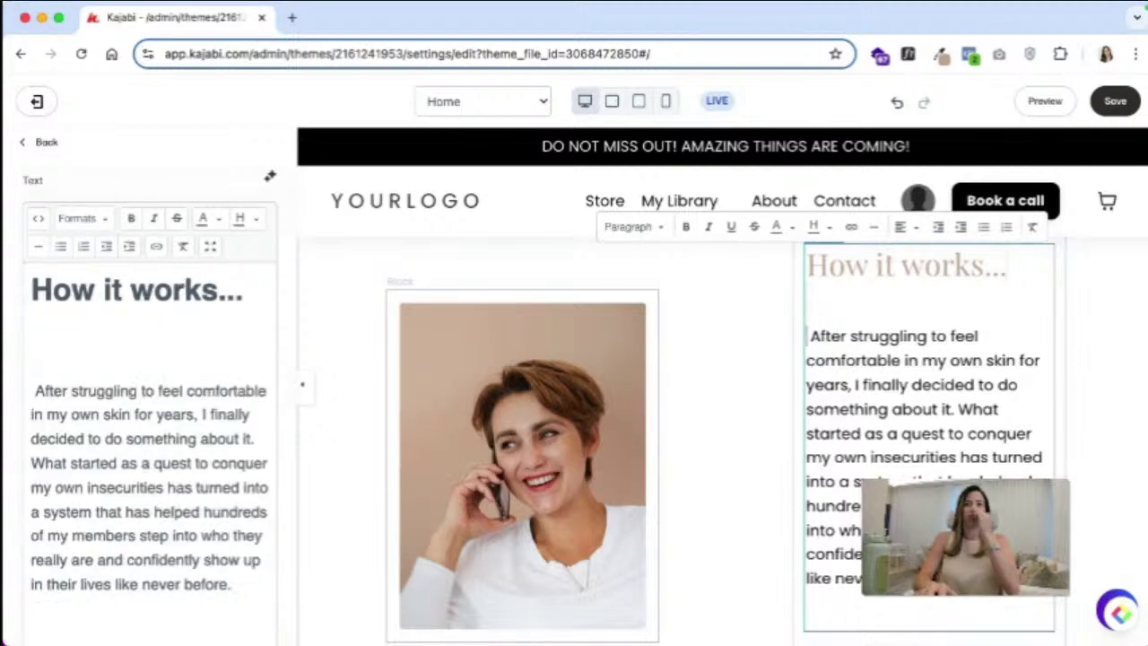
Step: Replace the section's paragraph with "An overview of your options or main product. Use this to emphasize something significant for your business."
text(An overview o)
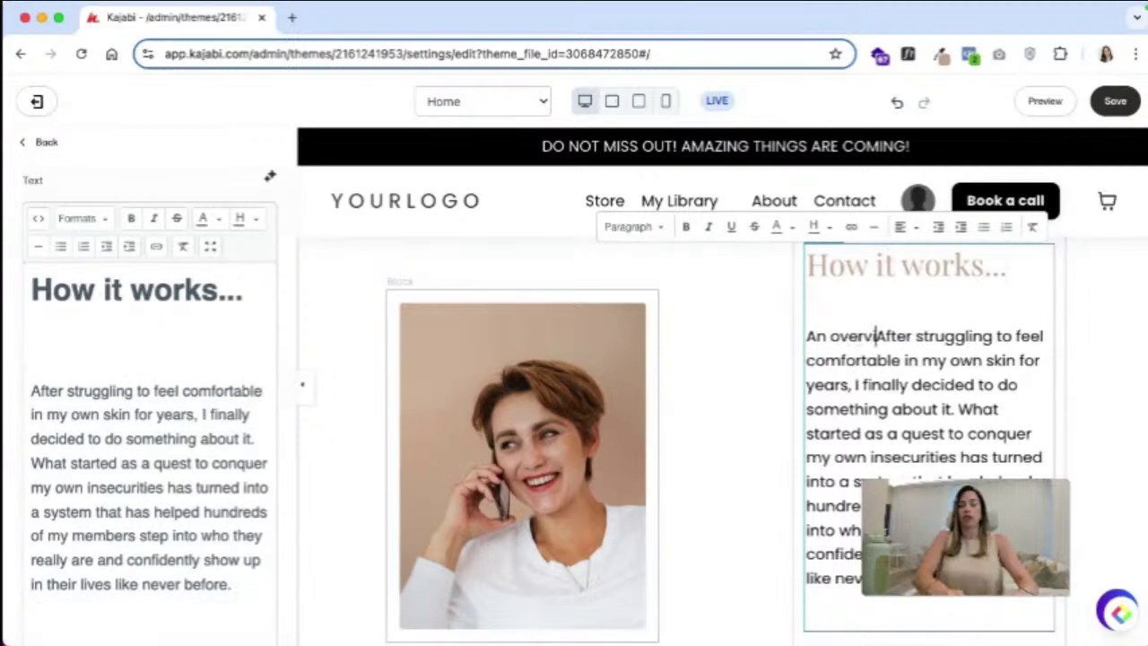
text(f your options or mo)
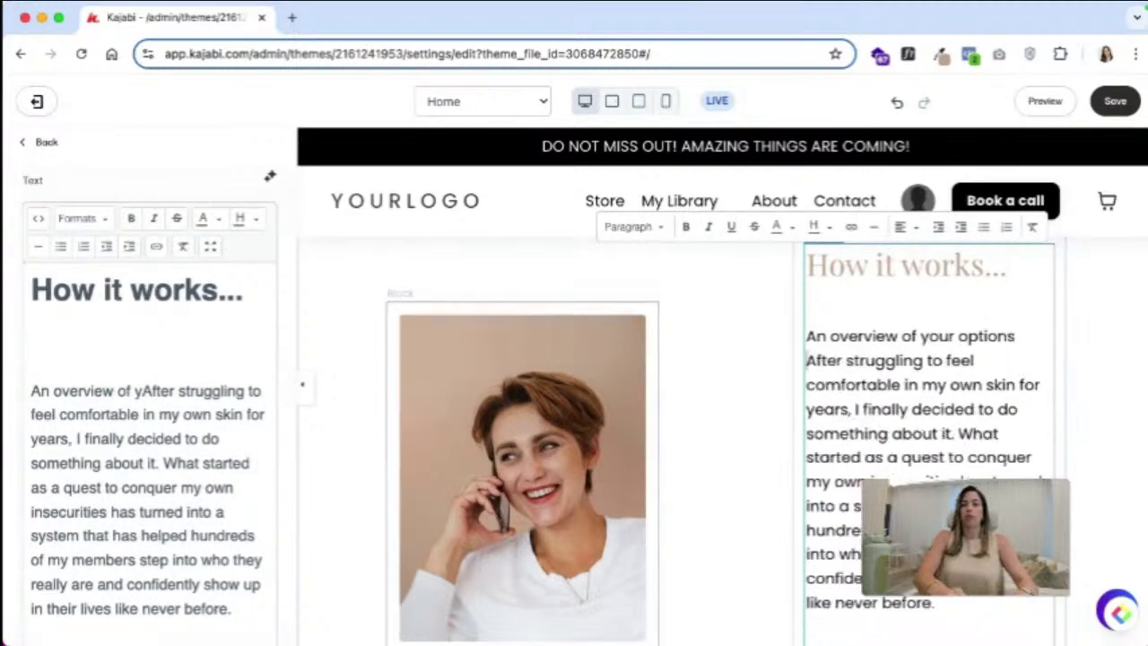
text(in product. Use this to enphasize something )
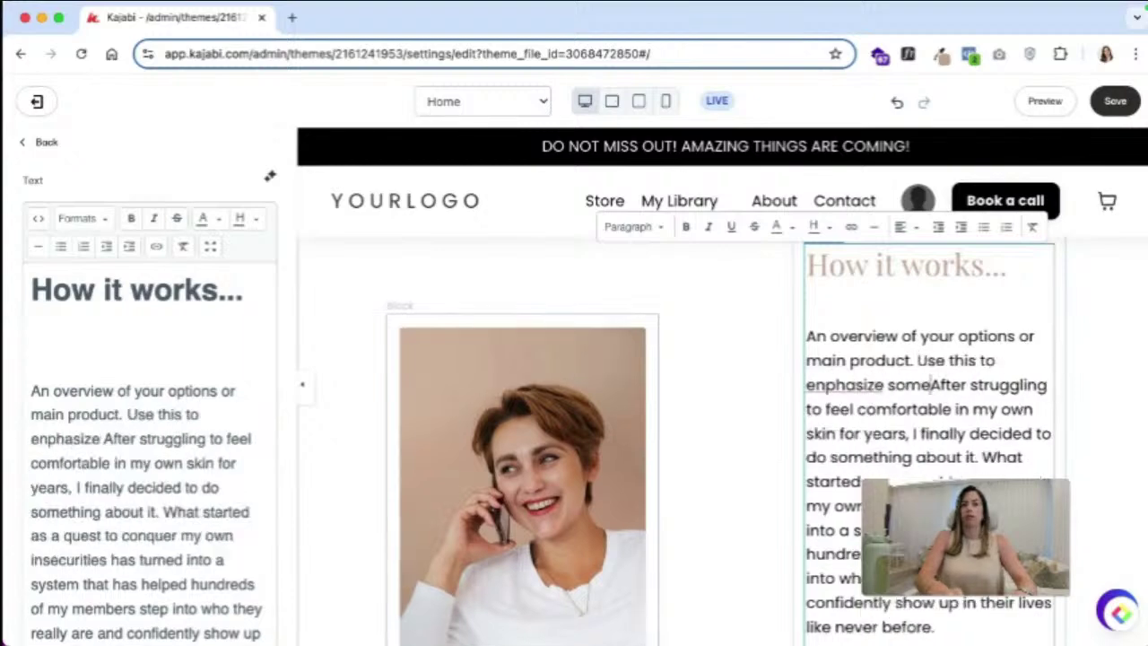
text(significant for your busines)
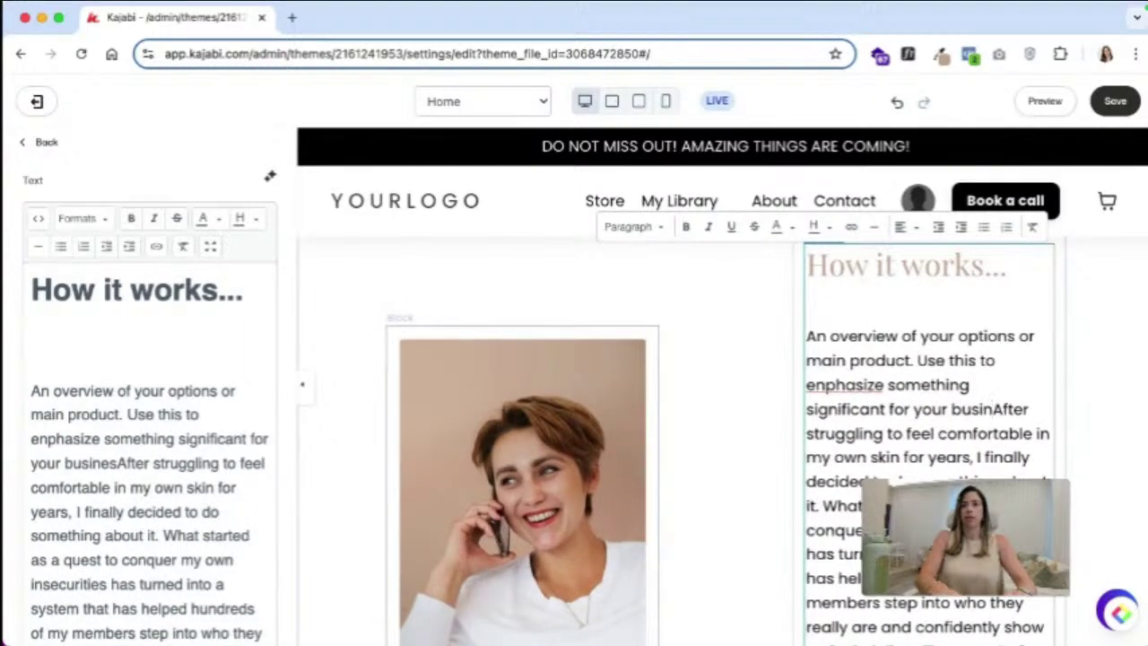
text(s.)
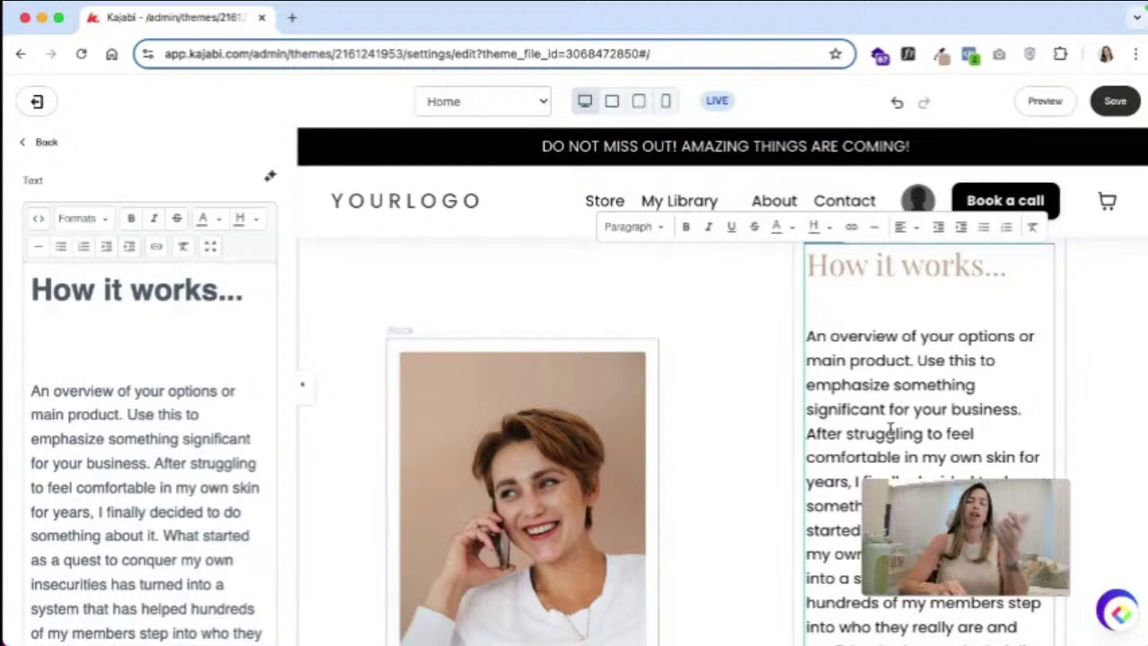
scroll(923, 449, down, 4)
key(shift+super+Down)
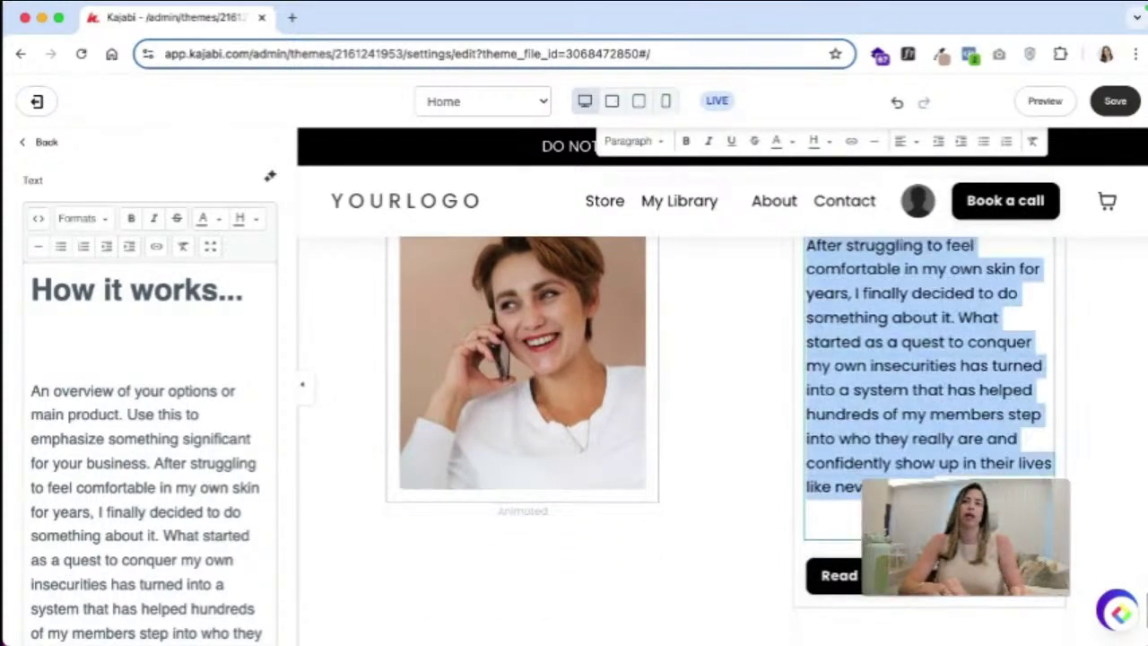
key(BackSpace)
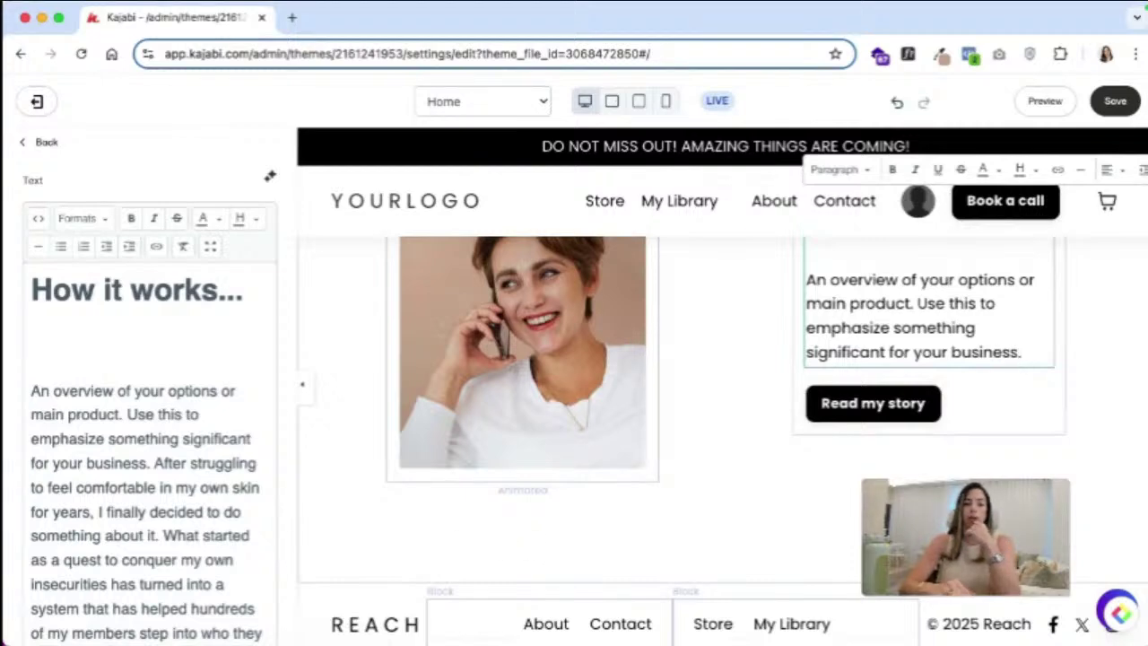
Step: Rename the duplicated About section at the end of the section list as "How it Works"
click(47, 143)
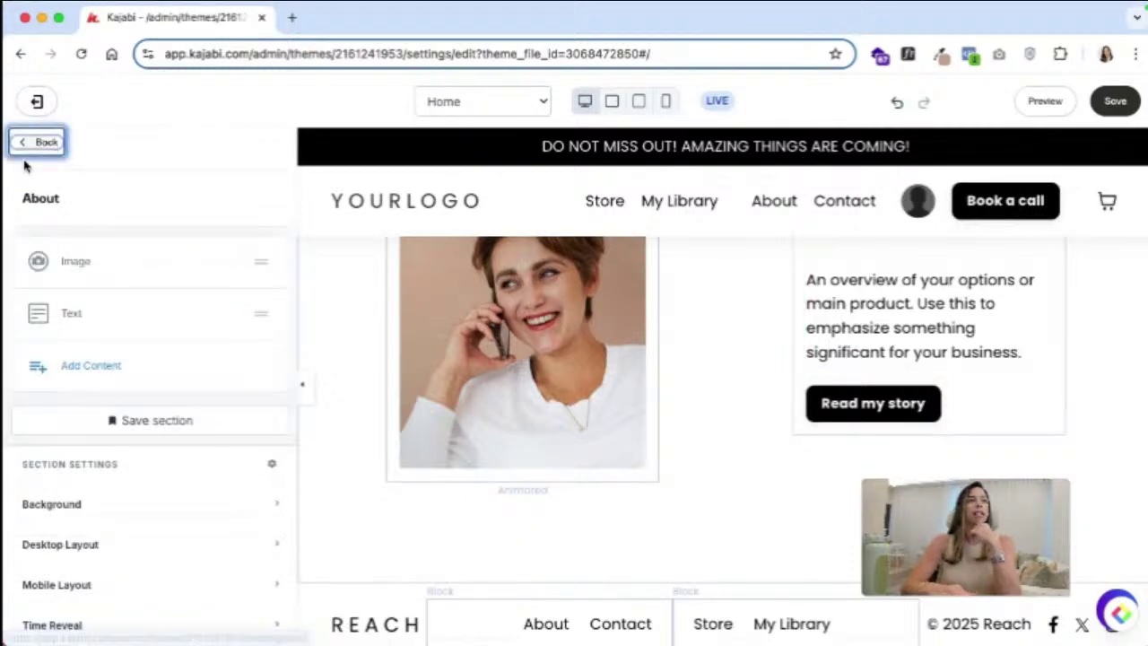
click(42, 142)
scroll(116, 445, down, 10)
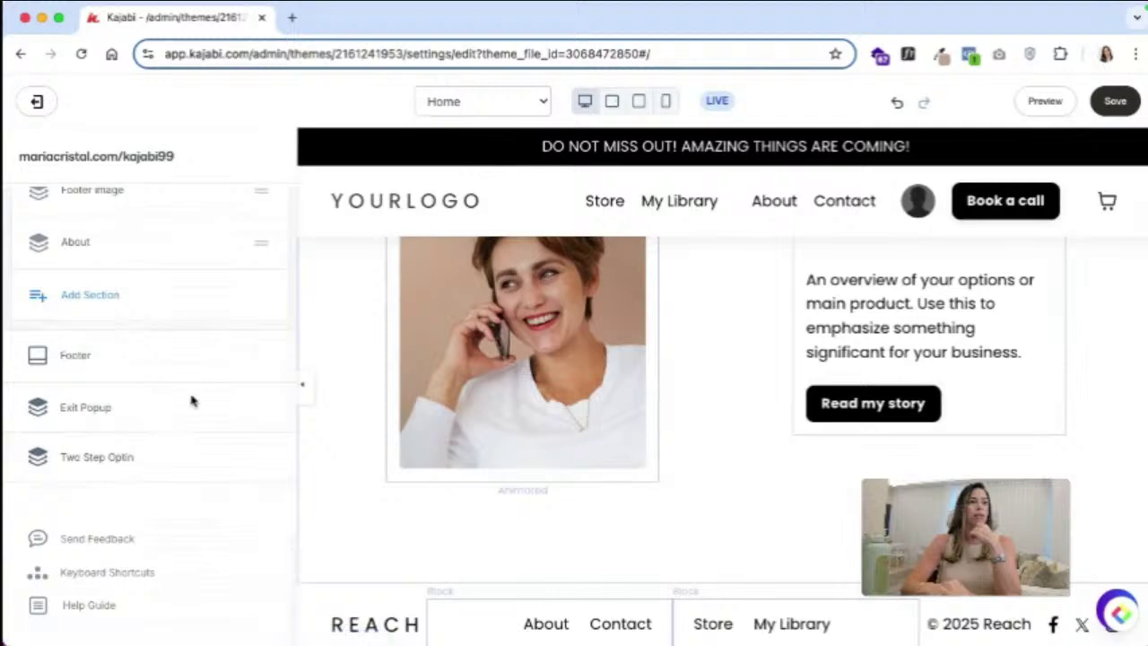
click(218, 274)
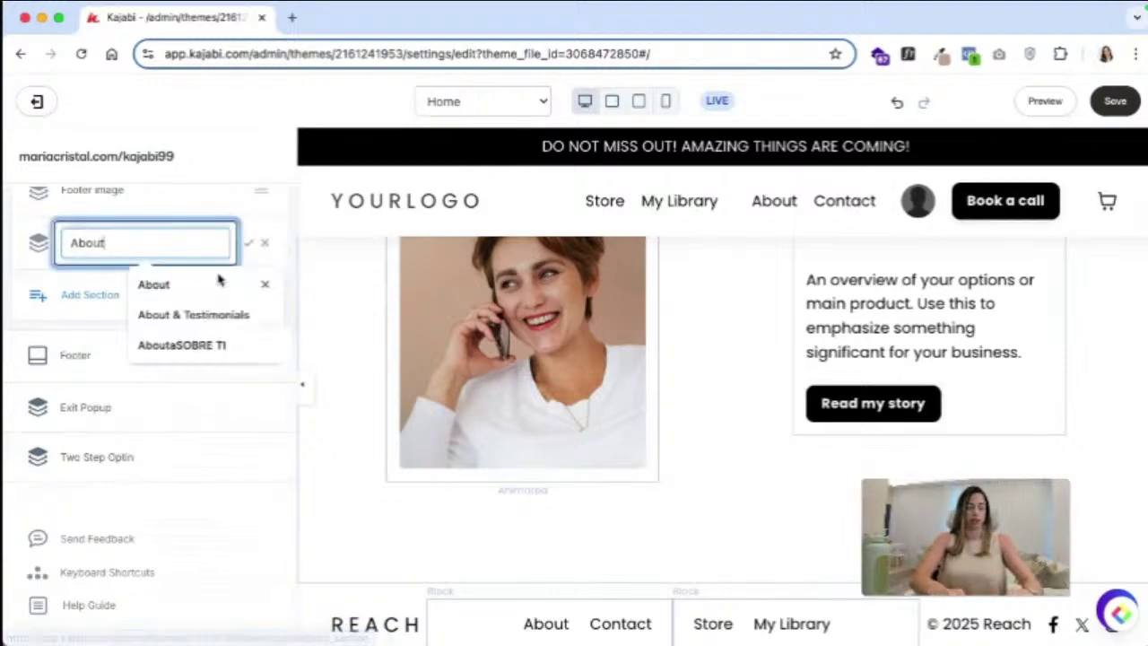
text(How it Works)
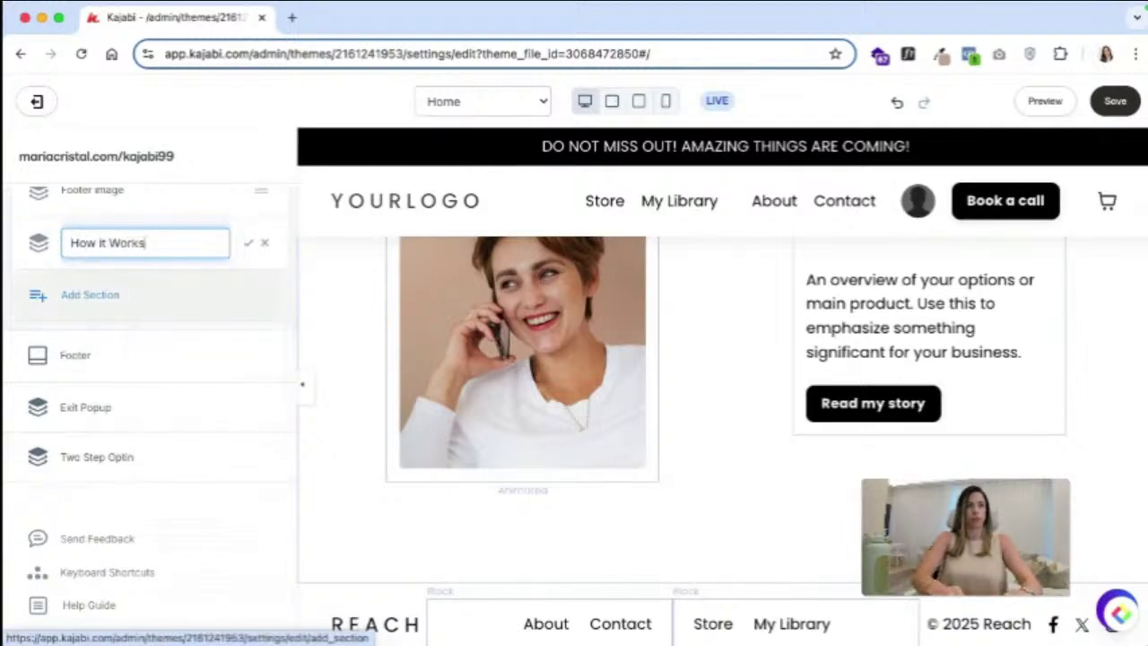
click(249, 242)
Step: Move the How it Works section up the page order so it sits directly above the About section
scroll(230, 386, up, 4)
scroll(228, 391, down, 2)
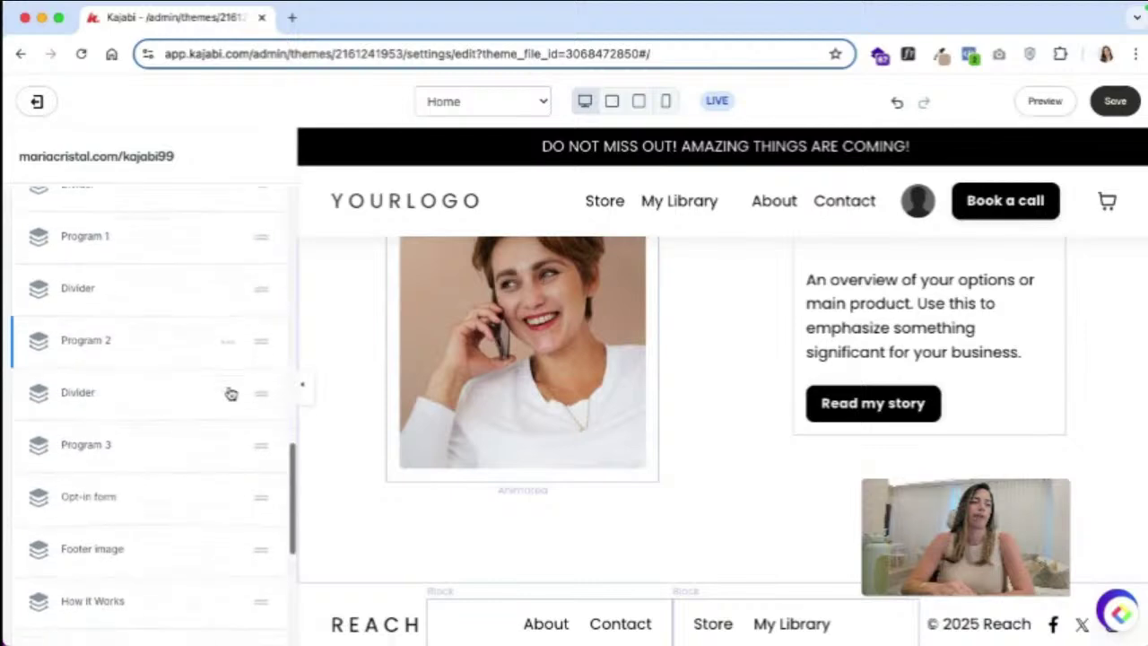
drag(259, 601, 259, 235)
scroll(235, 362, up, 3)
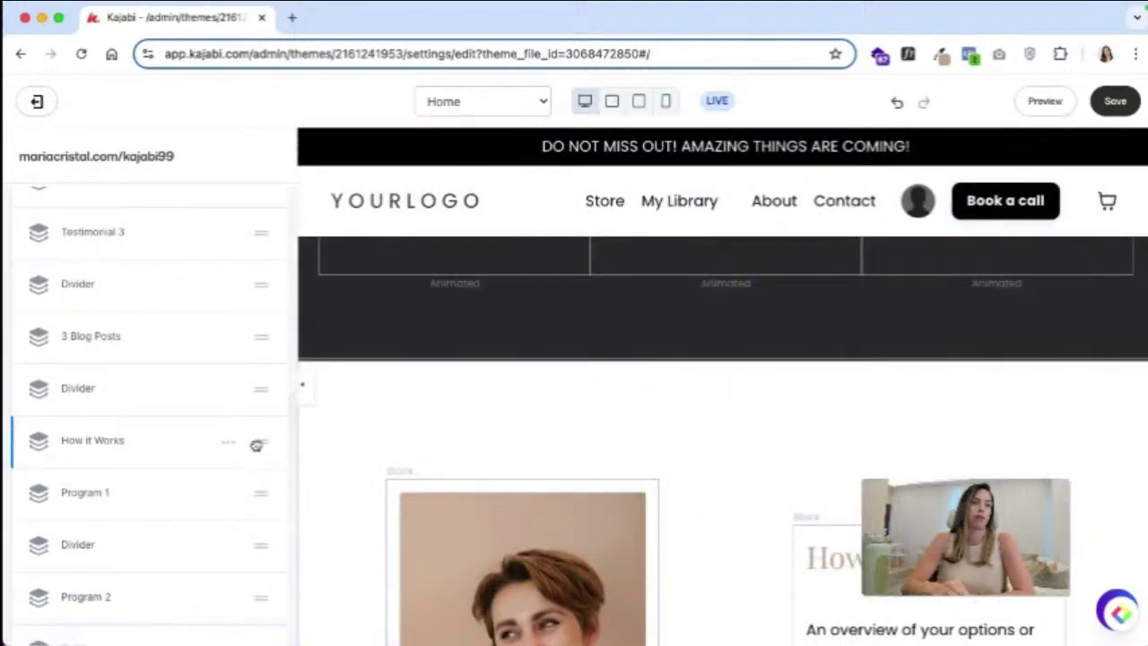
drag(257, 440, 256, 235)
scroll(238, 402, up, 3)
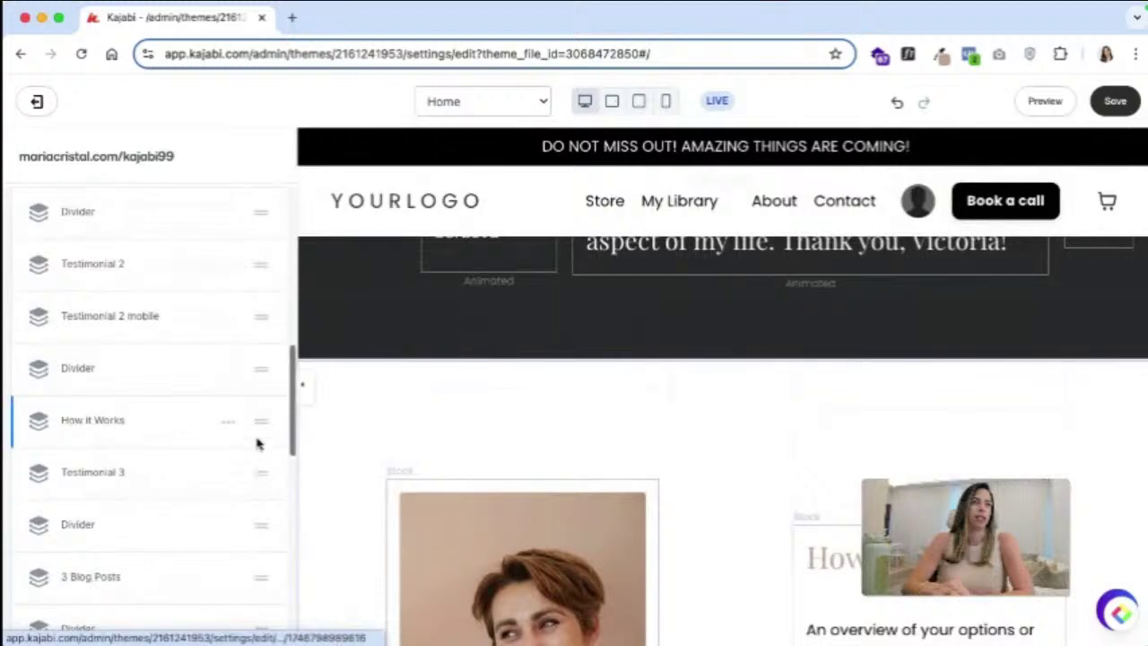
drag(257, 440, 255, 232)
scroll(715, 402, down, 2)
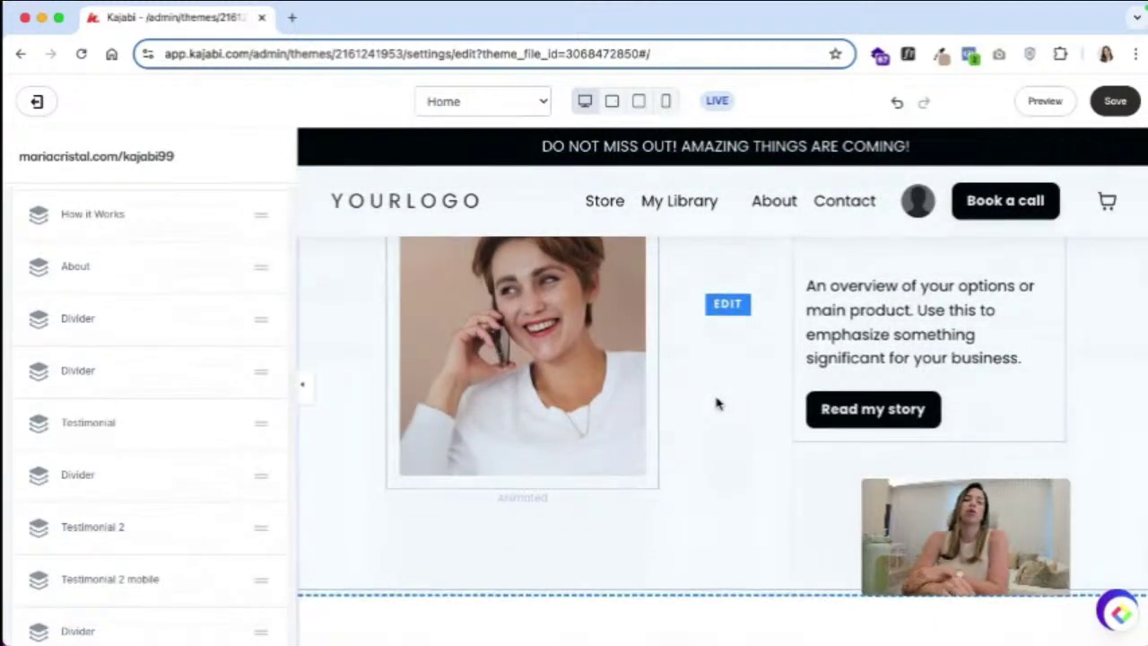
Step: Add a 3 Testimonials section to the home page
scroll(717, 403, down, 5)
scroll(717, 402, up, 3)
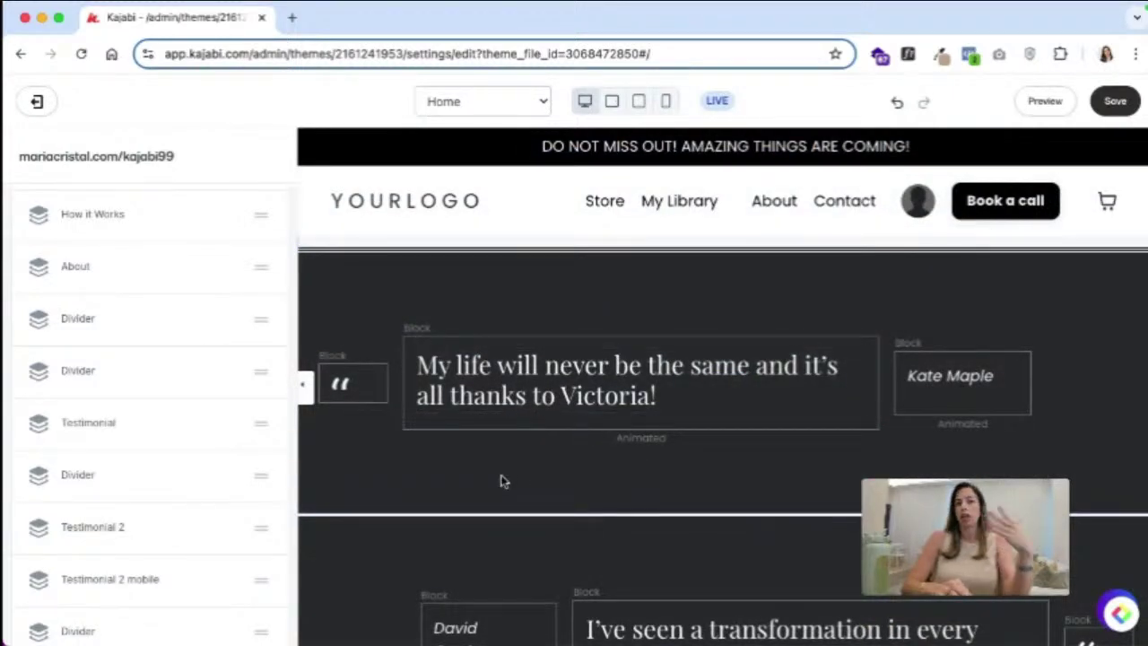
scroll(502, 481, down, 6)
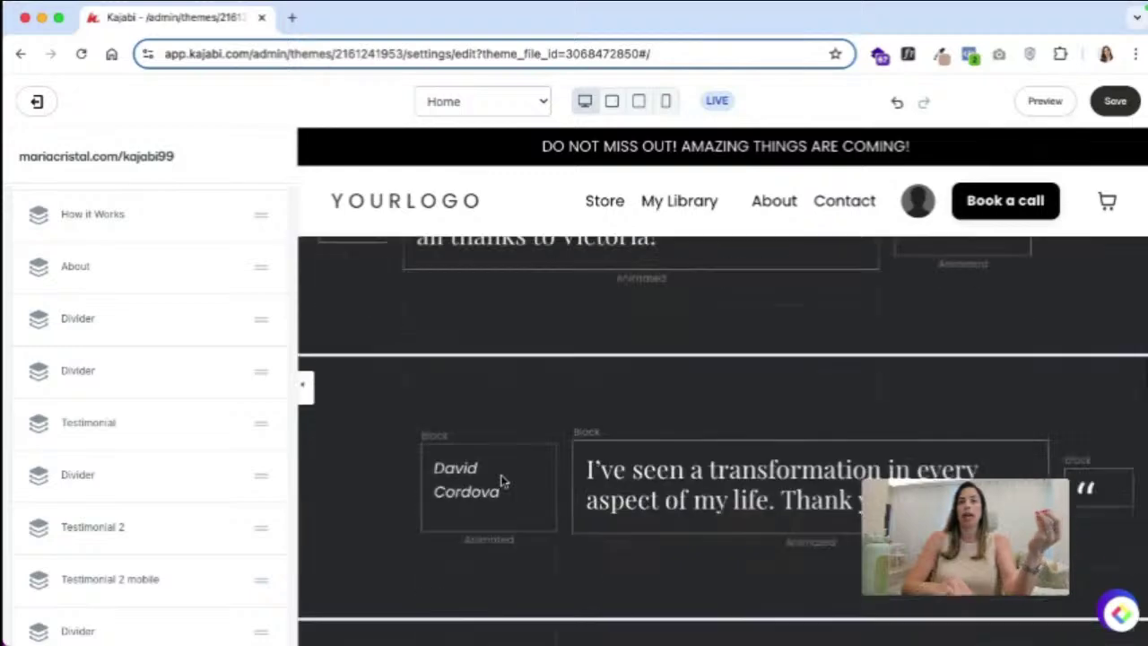
scroll(247, 484, down, 10)
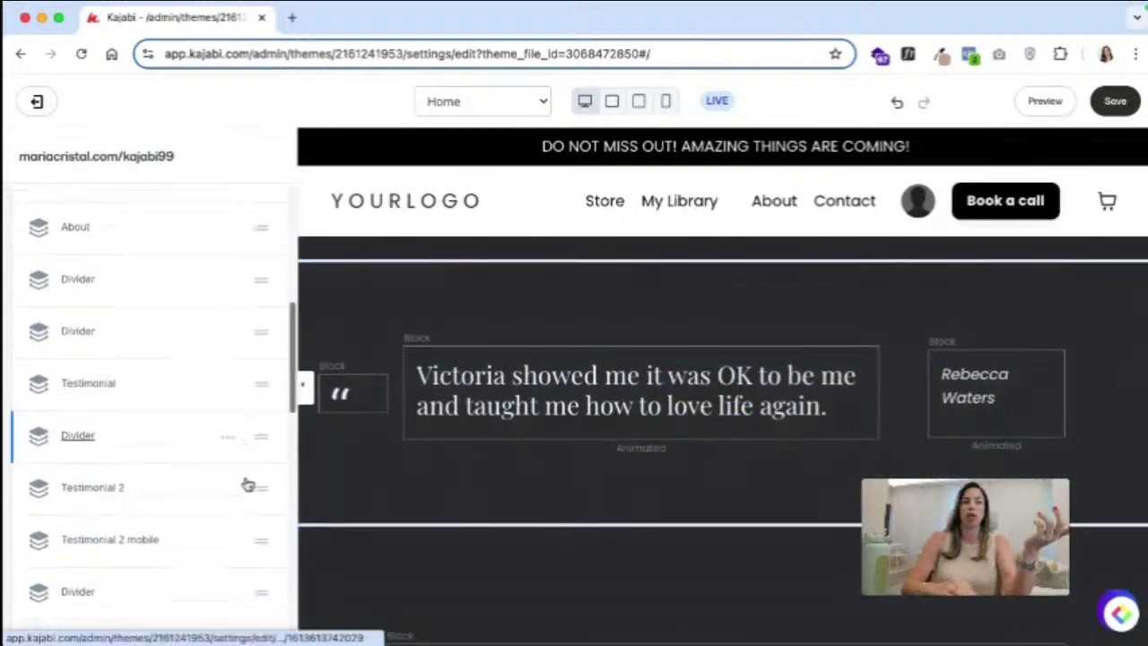
click(134, 358)
text(testimon)
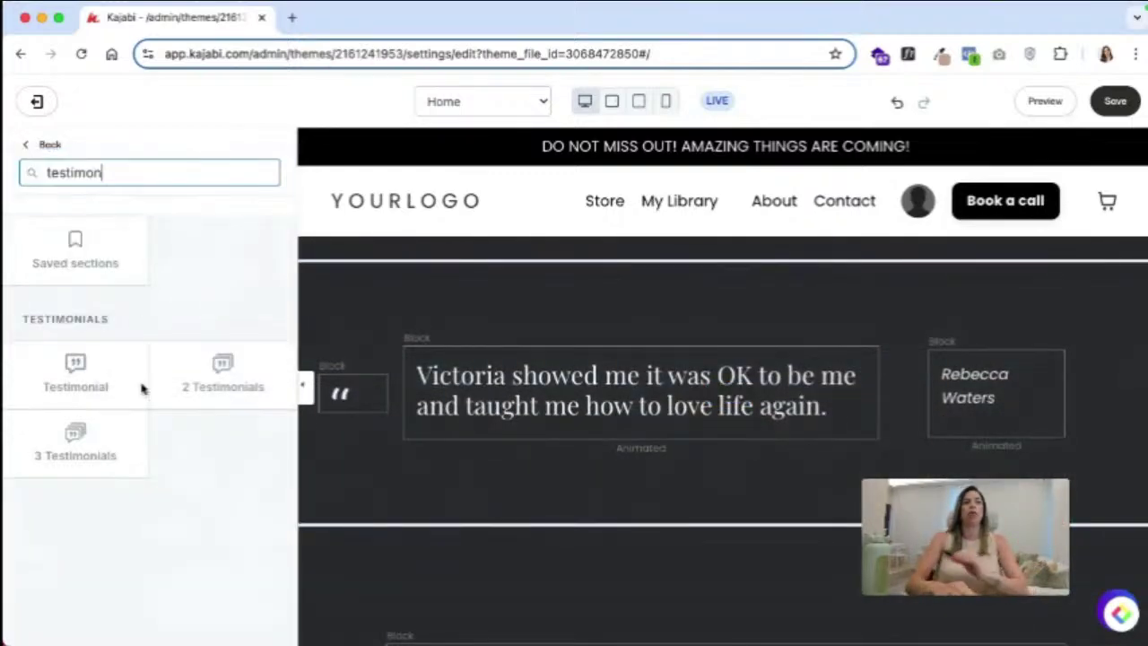
mouse_move(110, 384)
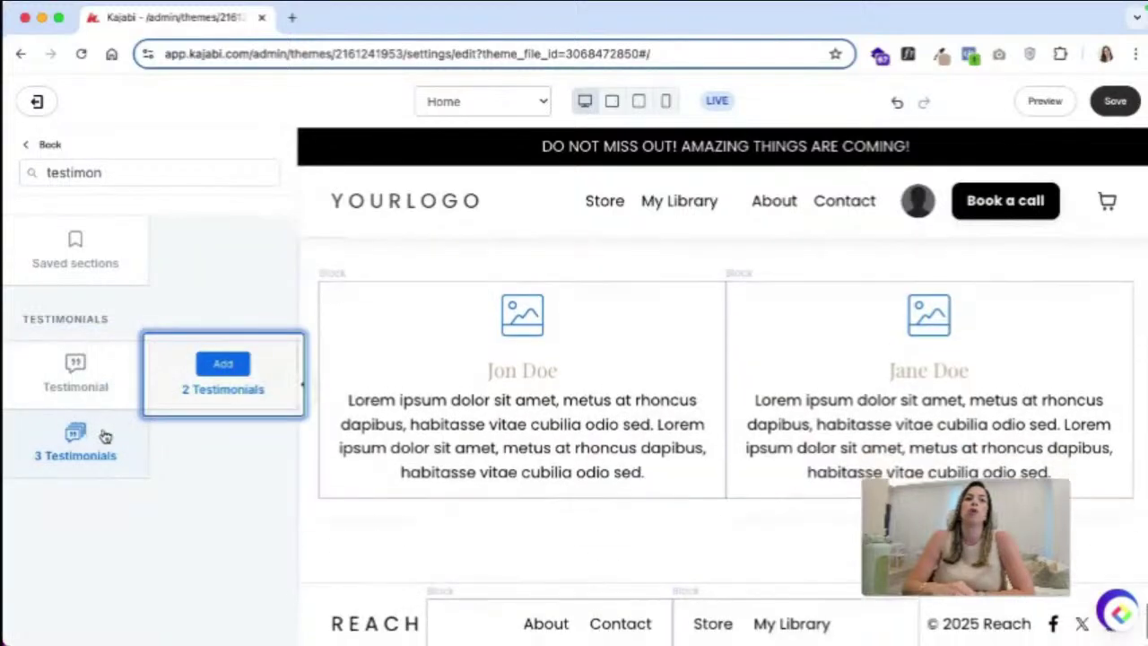
mouse_move(104, 435)
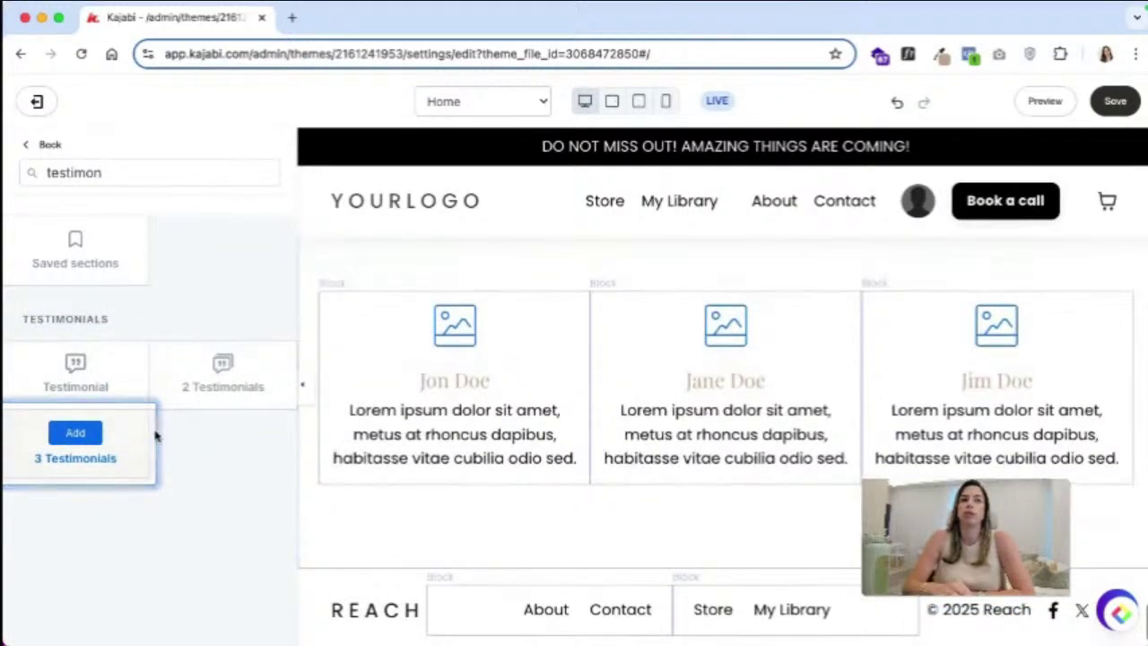
click(78, 434)
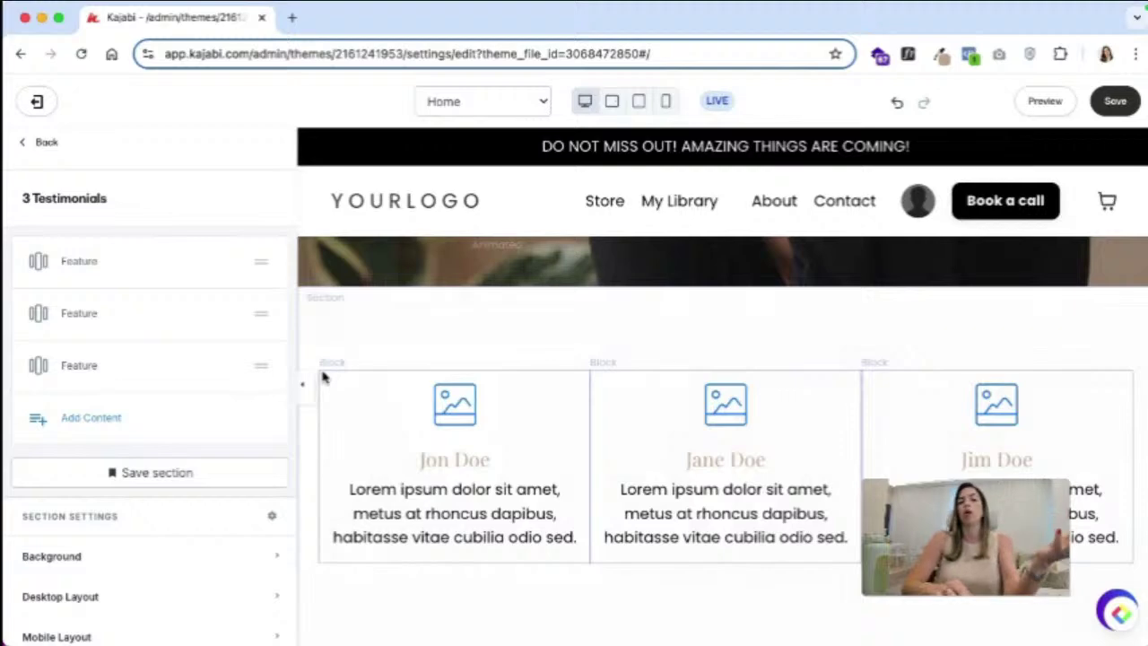
Step: Add a Text block to the 3 Testimonials section and set its width to 7 columns
click(108, 414)
scroll(148, 466, down, 5)
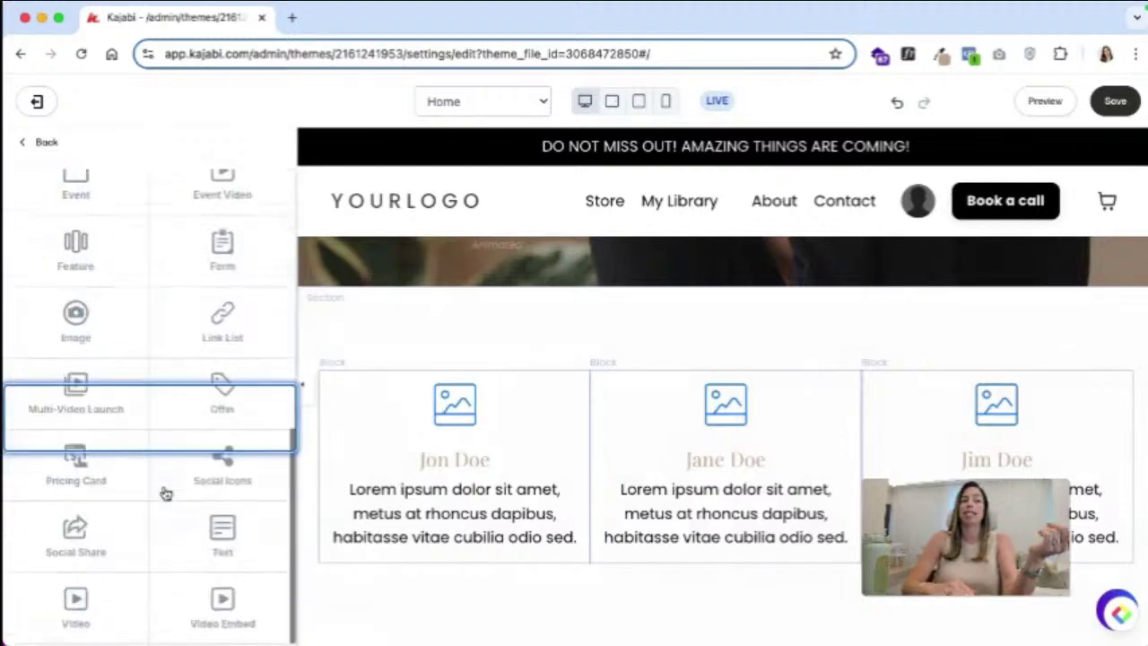
click(211, 541)
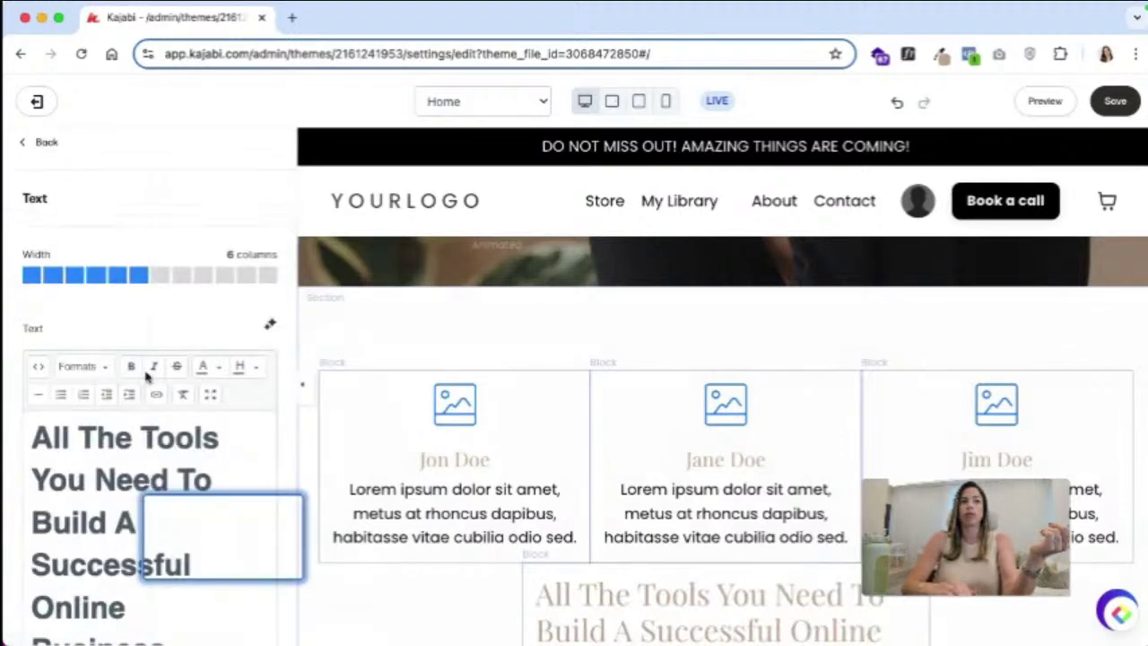
click(257, 279)
click(166, 283)
Step: Place the Text block on its own row and move it above the three Feature blocks
scroll(164, 334, down, 8)
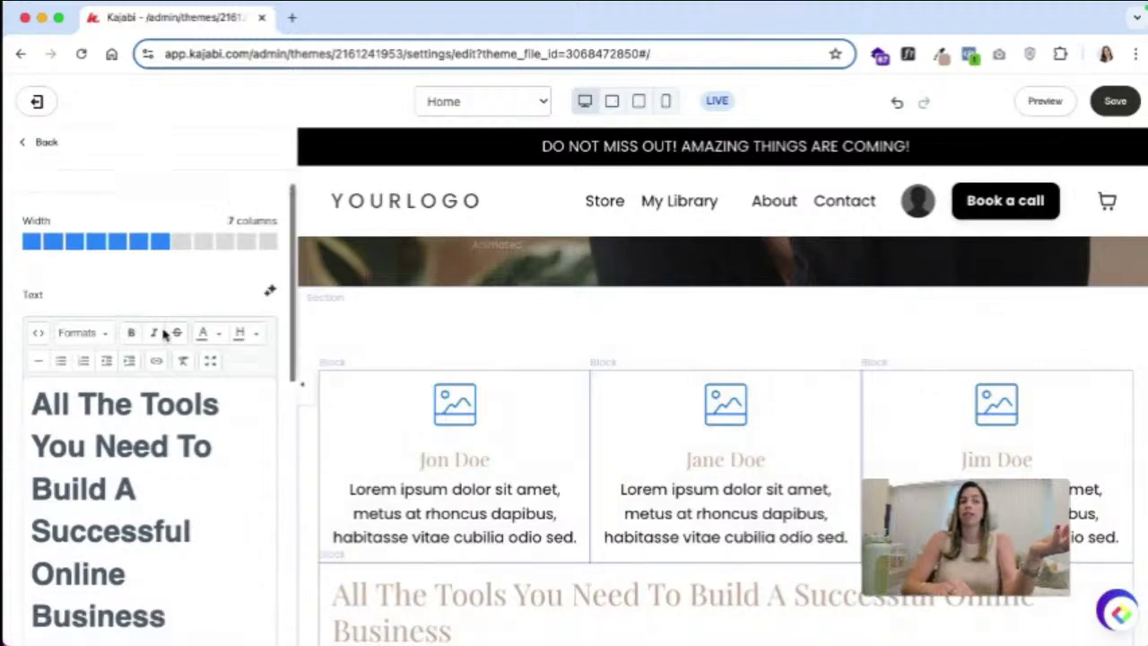
click(150, 453)
scroll(135, 457, down, 10)
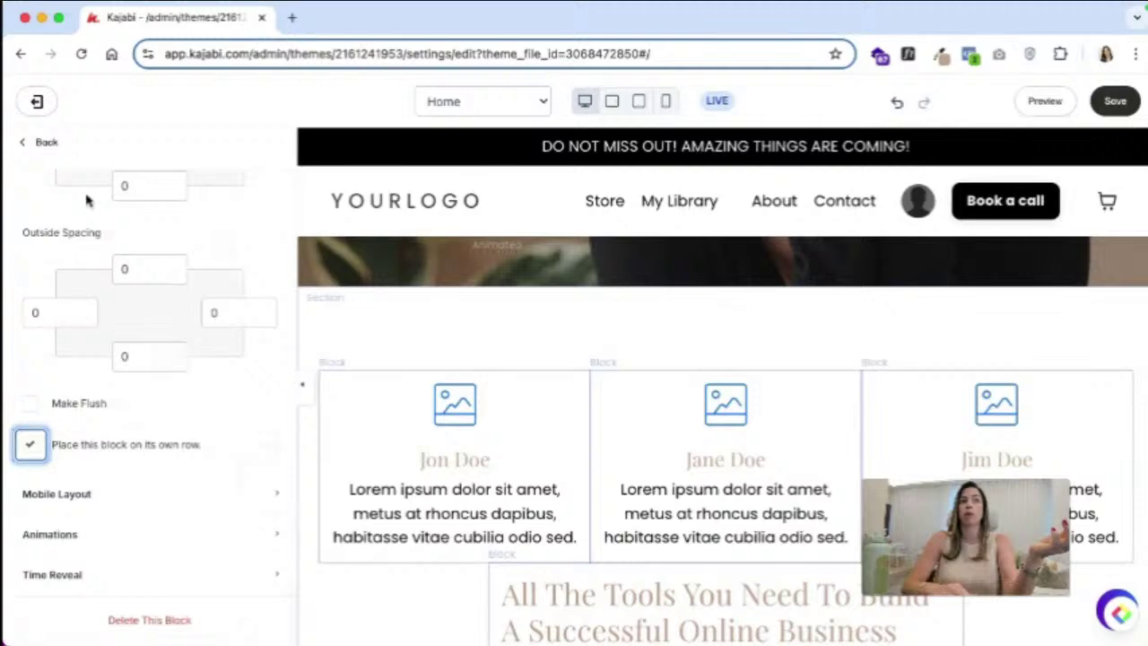
click(46, 146)
drag(254, 415, 255, 266)
scroll(573, 448, down, 3)
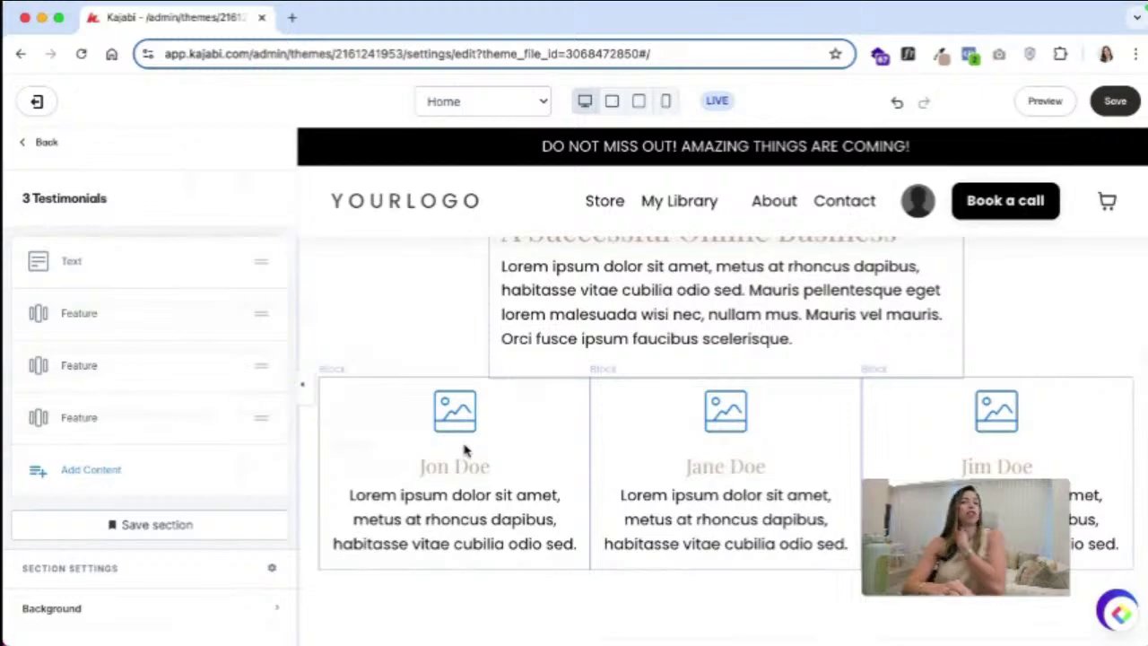
scroll(465, 450, up, 3)
Step: Replace the Text block's content with the single heading "What my Students or Clients are Saying"
click(506, 328)
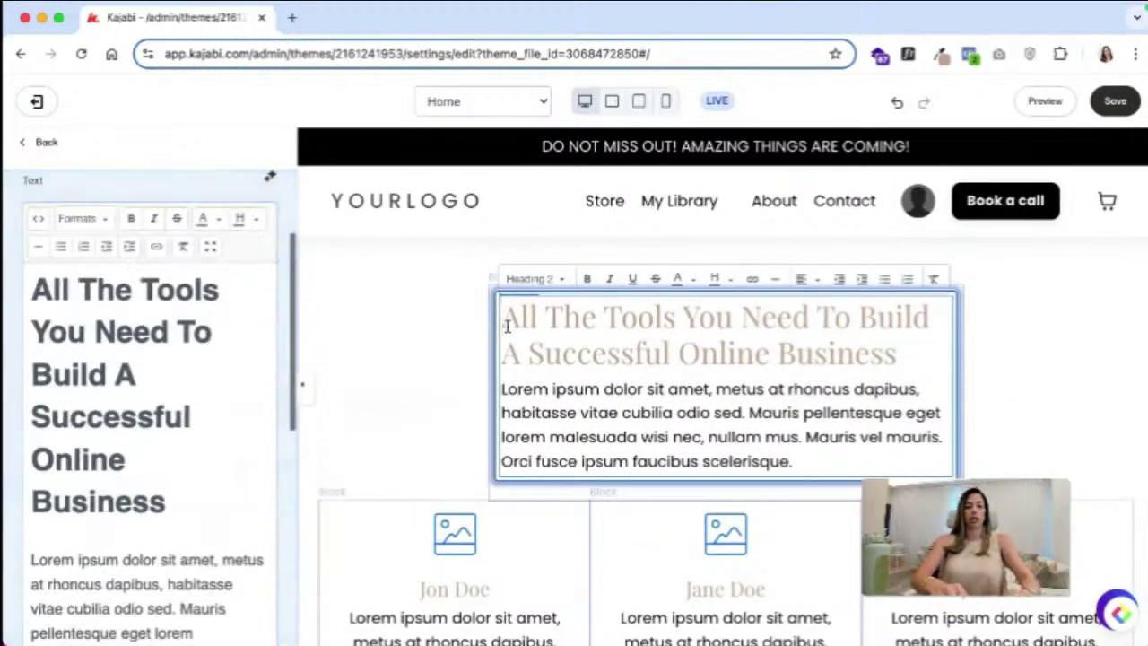
text(What my )
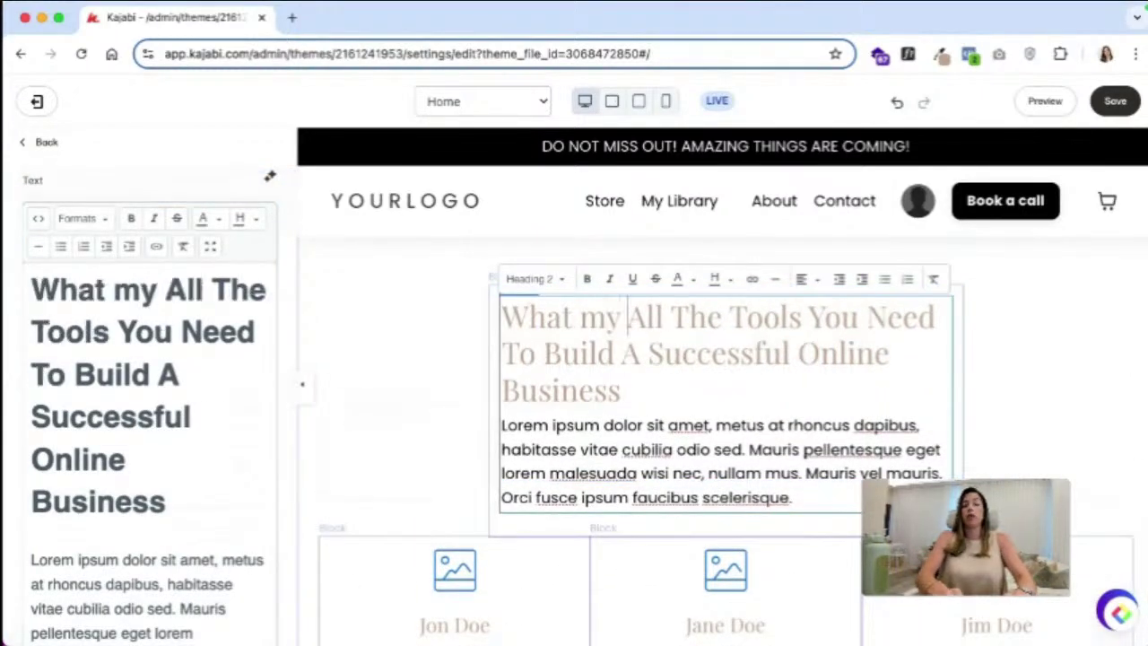
text(st)
key(BackSpace)
key(BackSpace)
text(Stud)
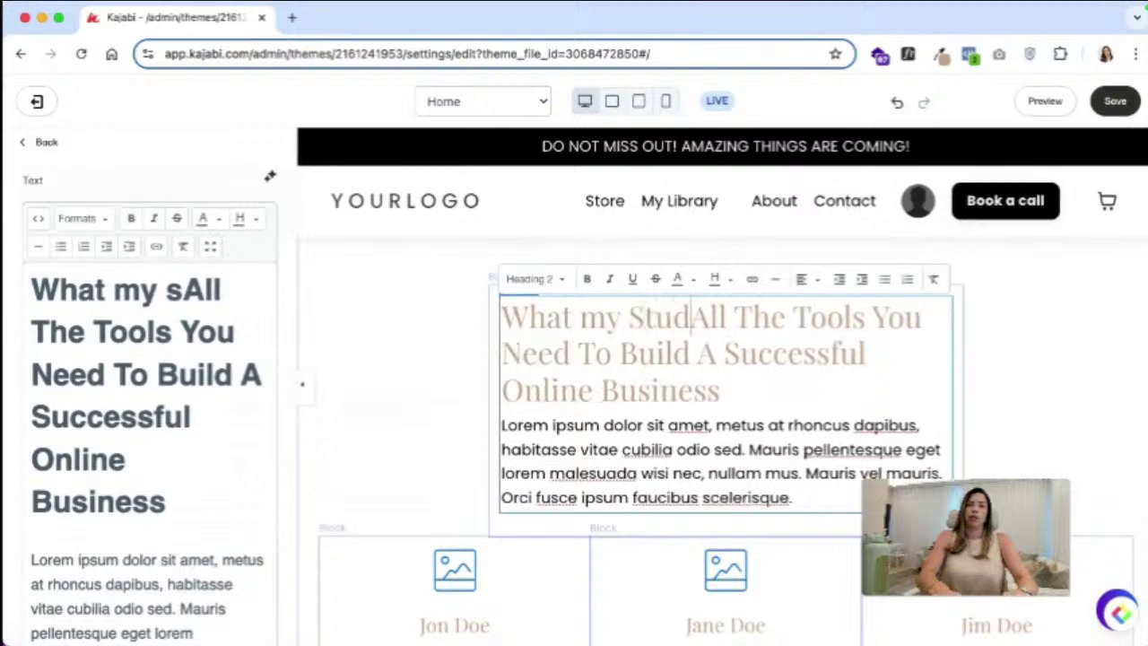
text(nets)
key(BackSpace)
key(BackSpace)
text(ents or)
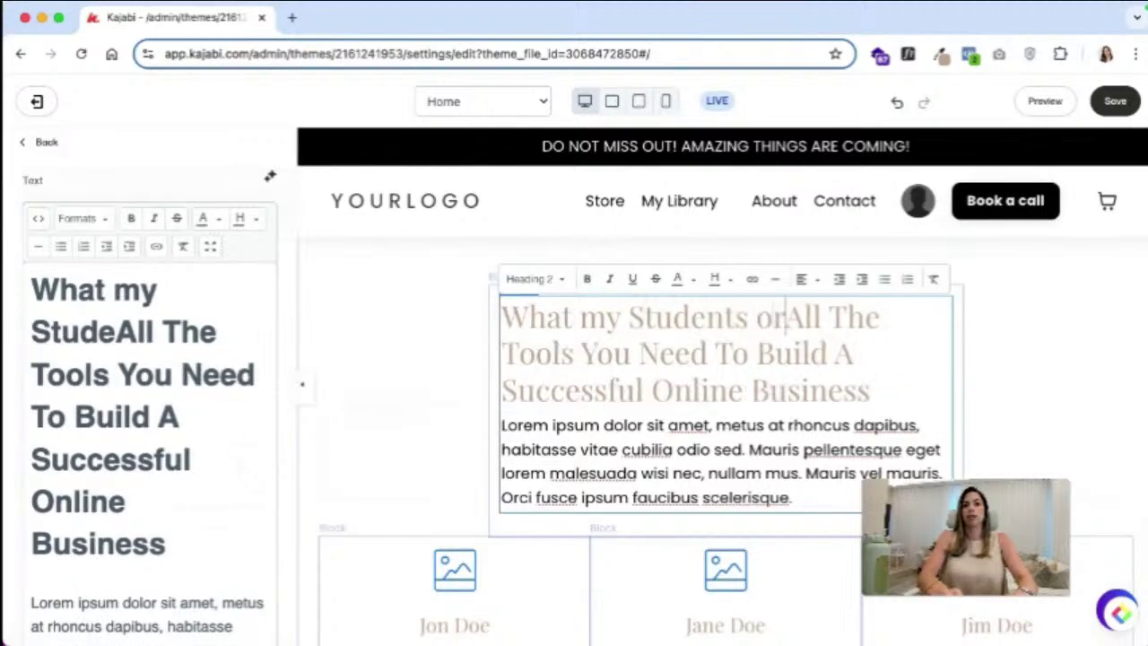
text( Clicents are Say)
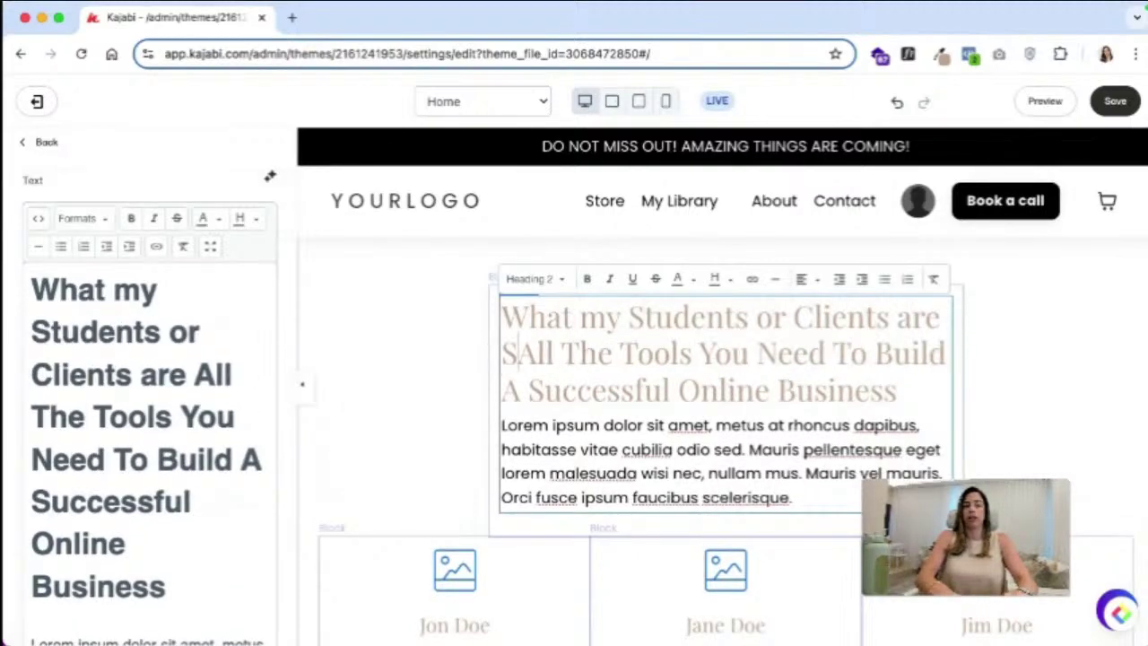
text(ing)
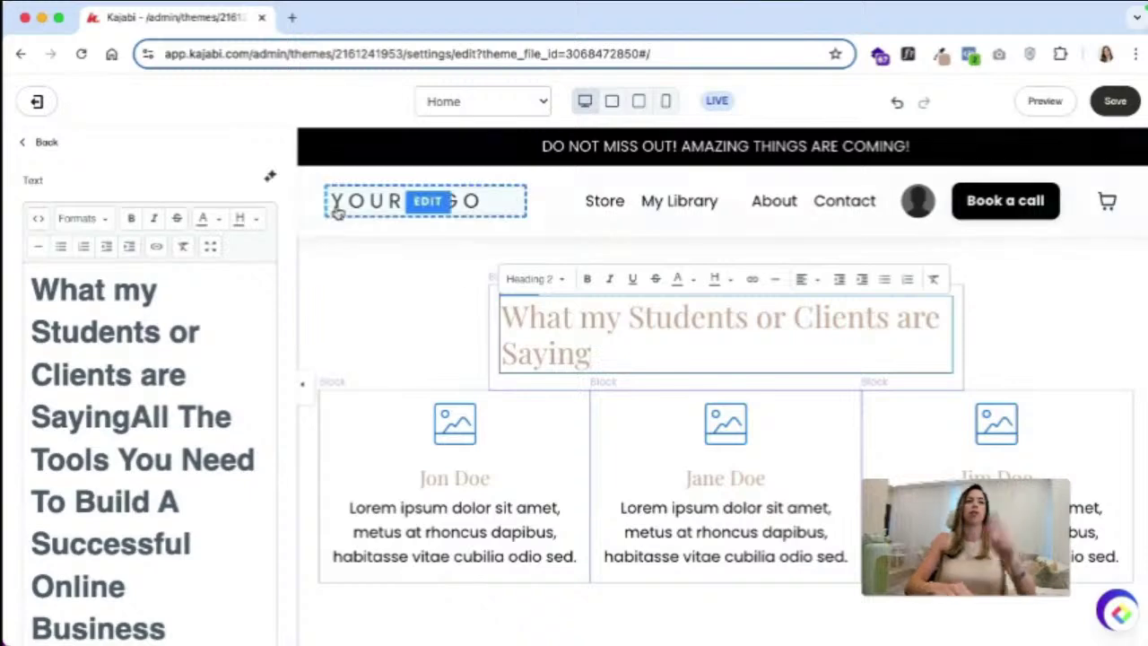
Step: Center the text of the testimonials heading block in its desktop layout and save the page
scroll(121, 436, down, 5)
click(123, 449)
scroll(125, 444, down, 3)
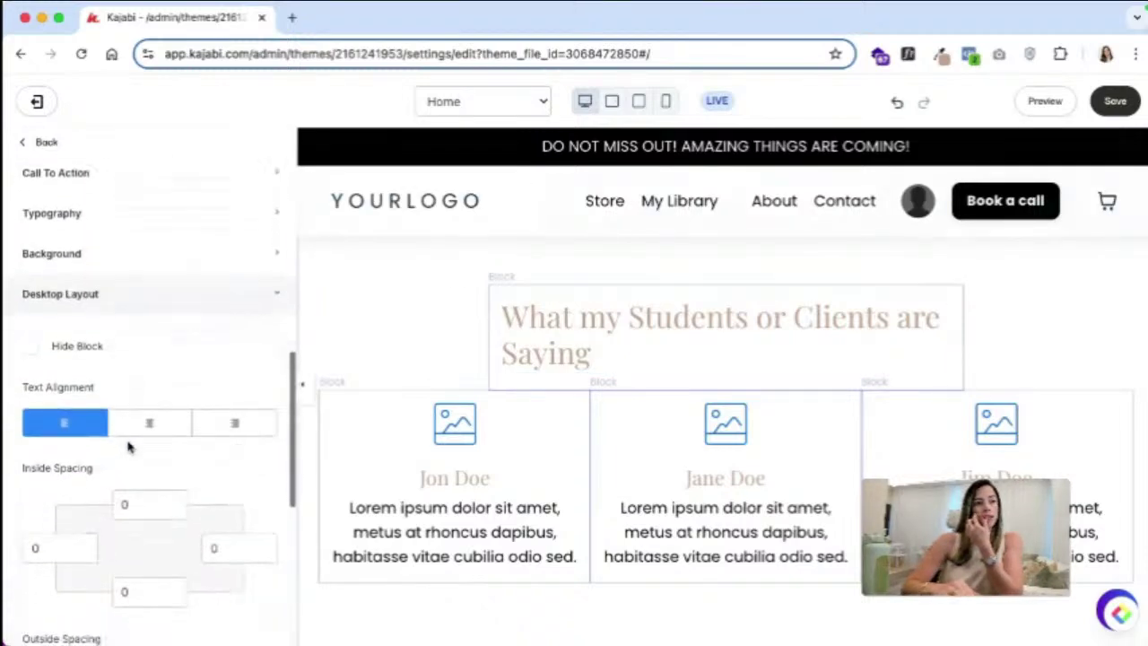
click(154, 422)
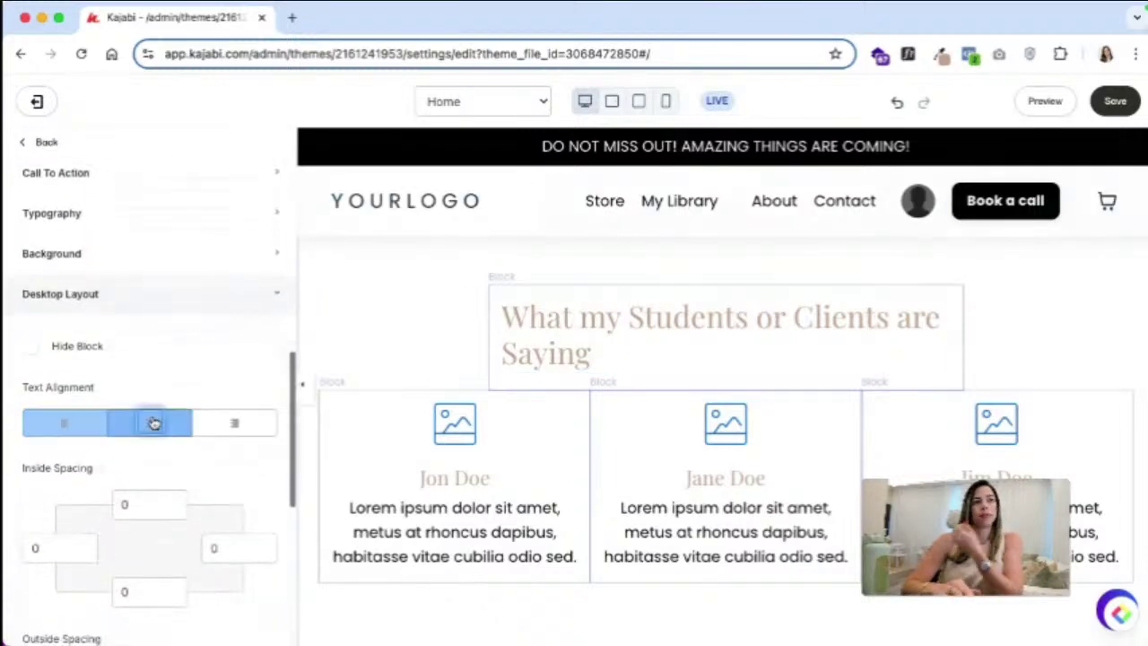
click(1135, 103)
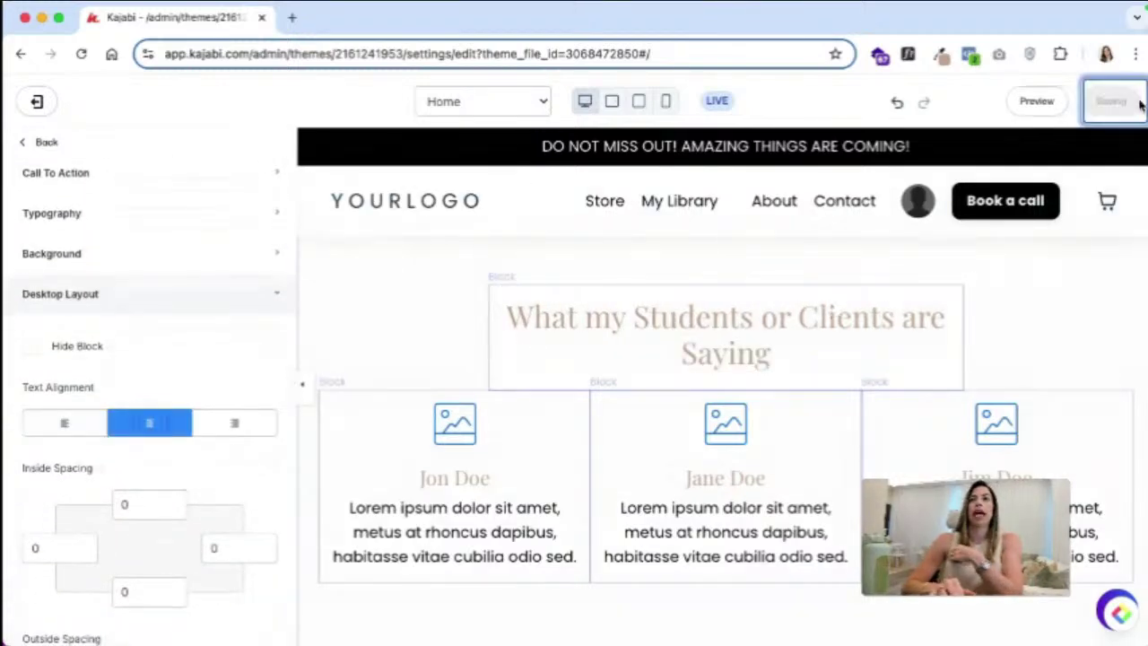
Step: Open the first testimonial's settings and examine how the creator's live website lays out client photos, names and reviews, returning to the page editor
click(455, 435)
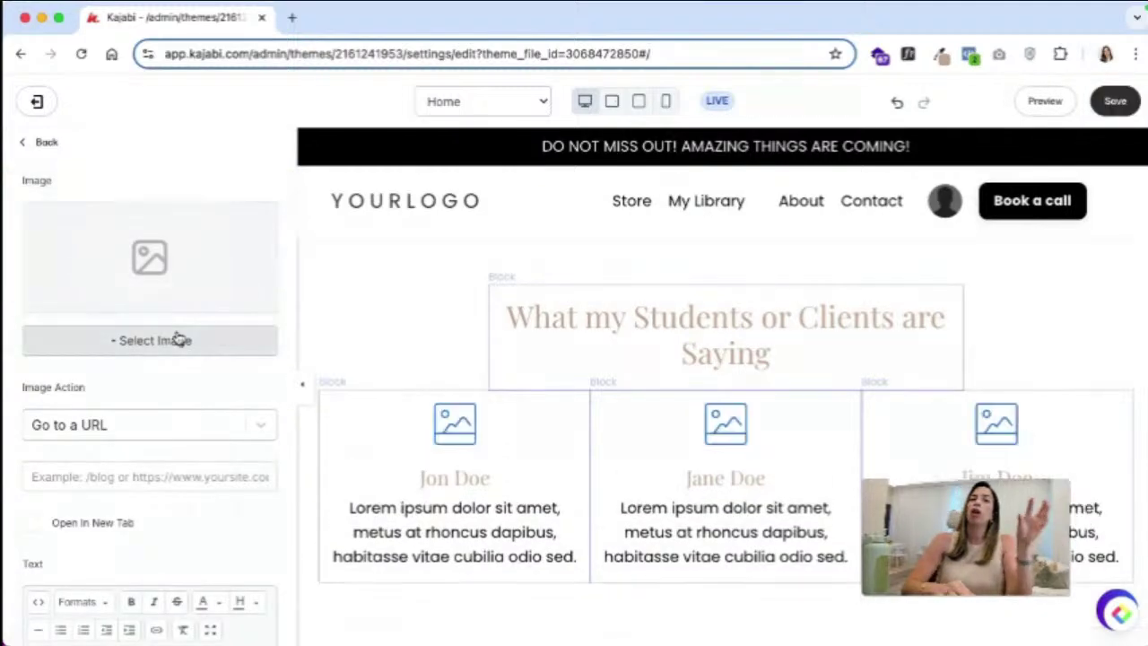
click(292, 18)
text(maria)
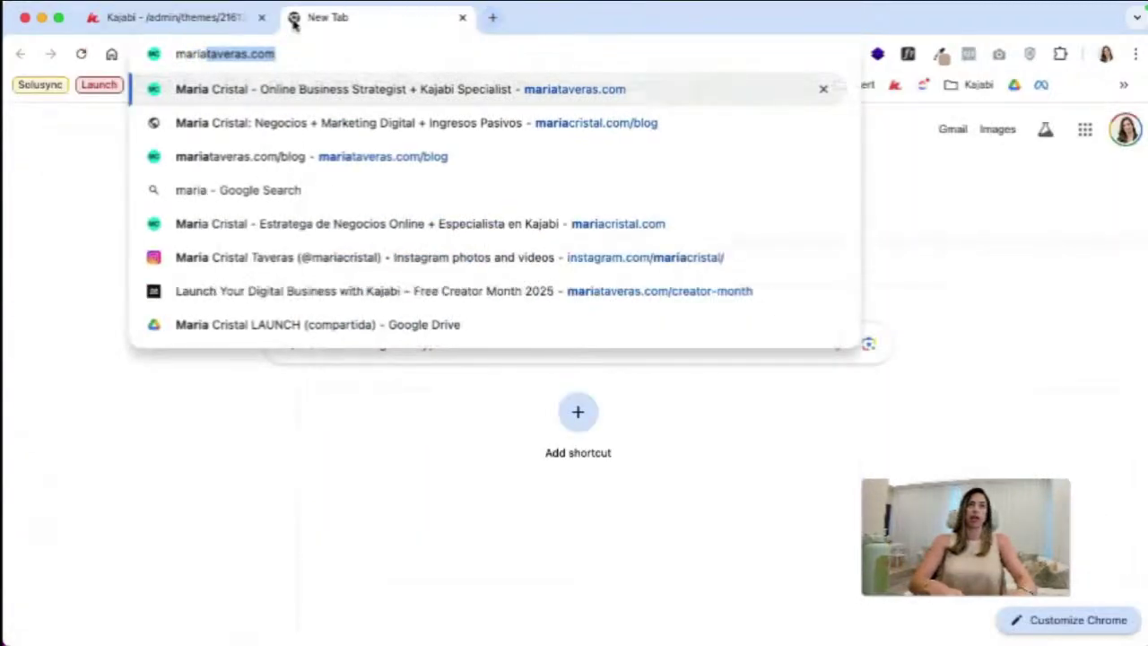
key(Return)
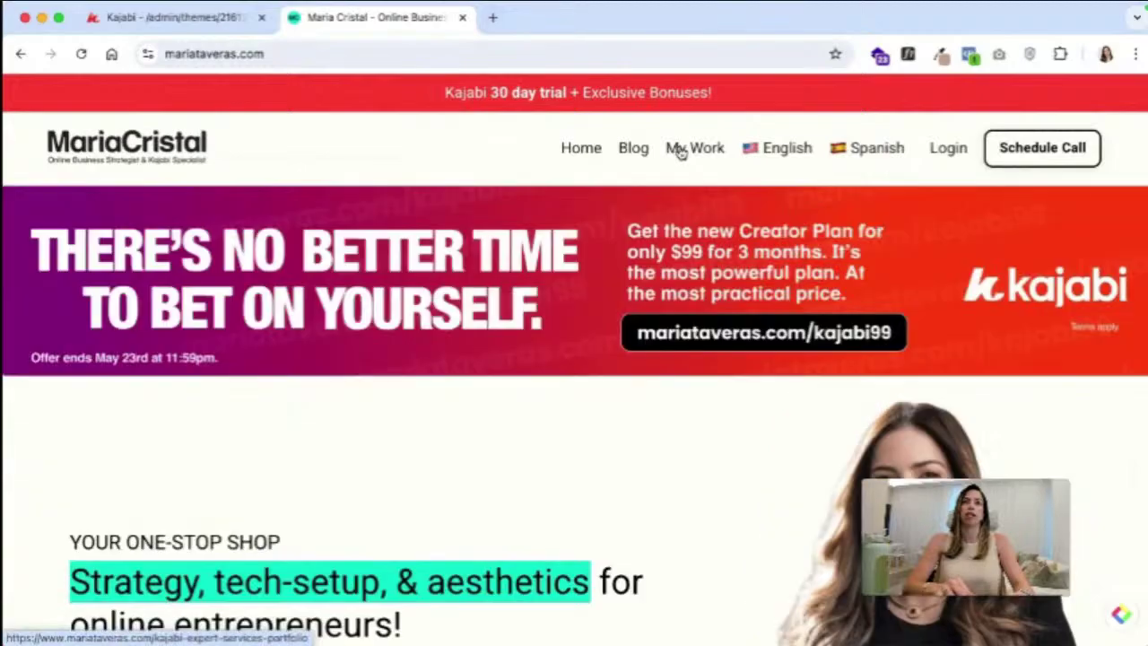
scroll(579, 462, down, 20)
scroll(578, 463, up, 2)
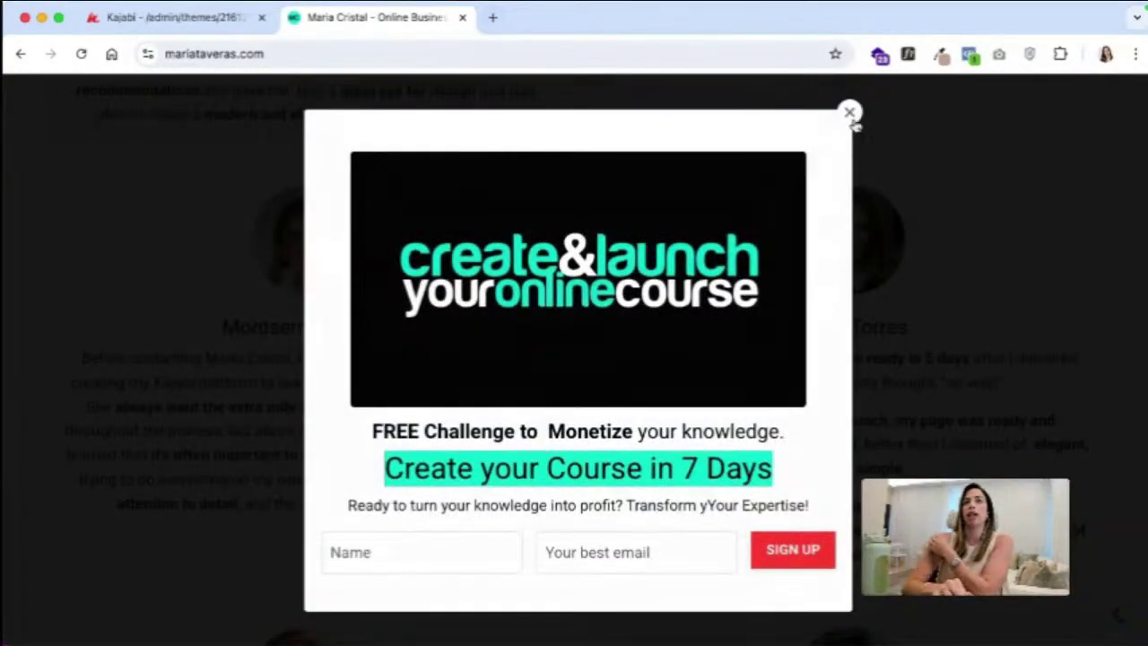
click(849, 112)
scroll(327, 314, up, 6)
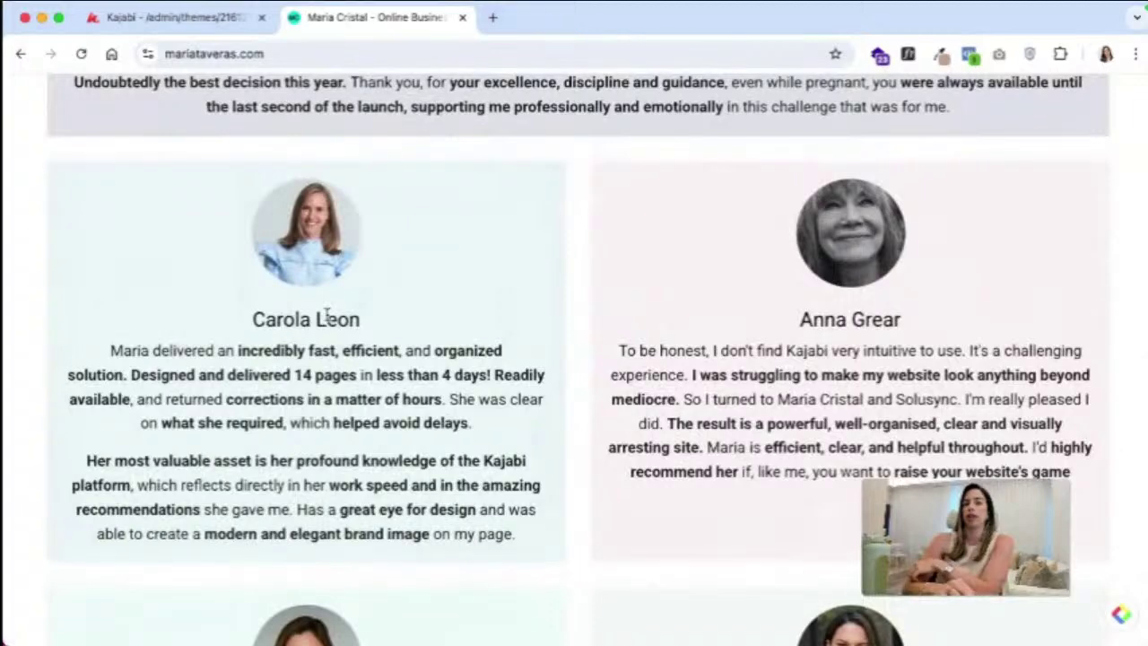
scroll(328, 313, up, 5)
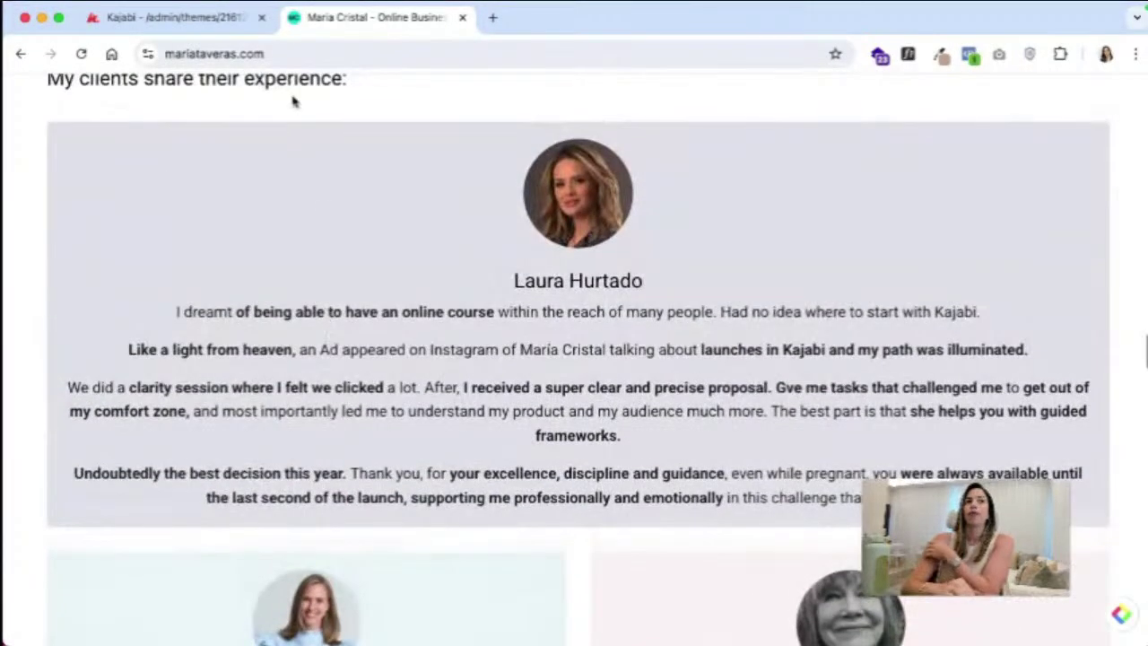
click(180, 17)
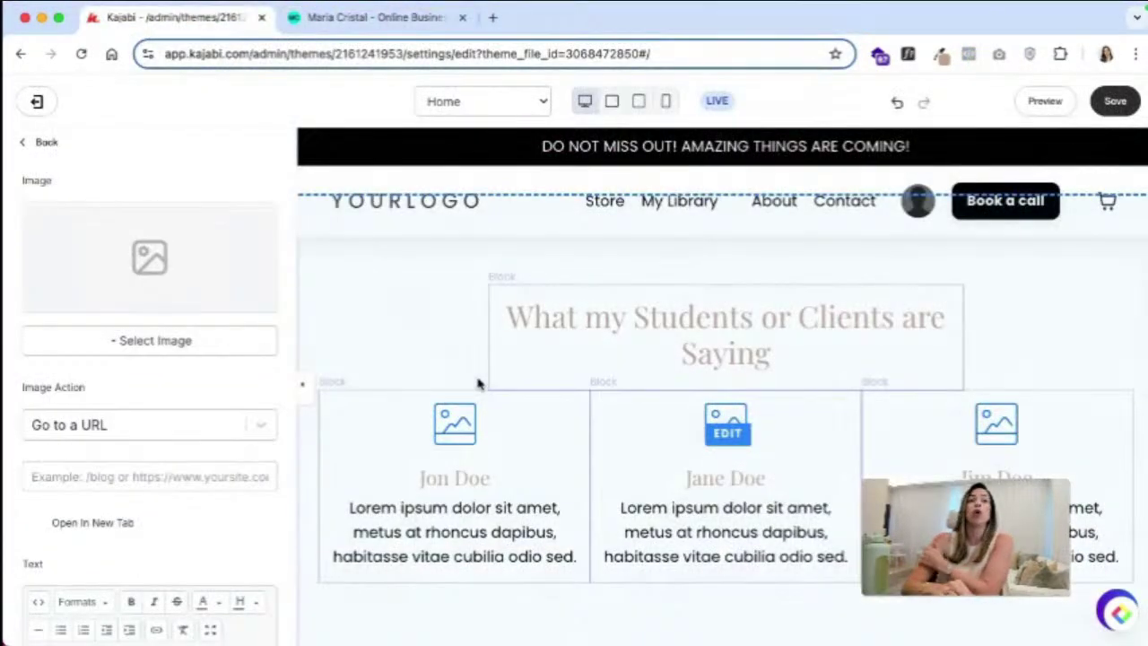
Step: Replace the three testimonials' placeholder names with "Client #1", "Student #1" and "Client #3"
triple_click(418, 478)
text(Client #3)
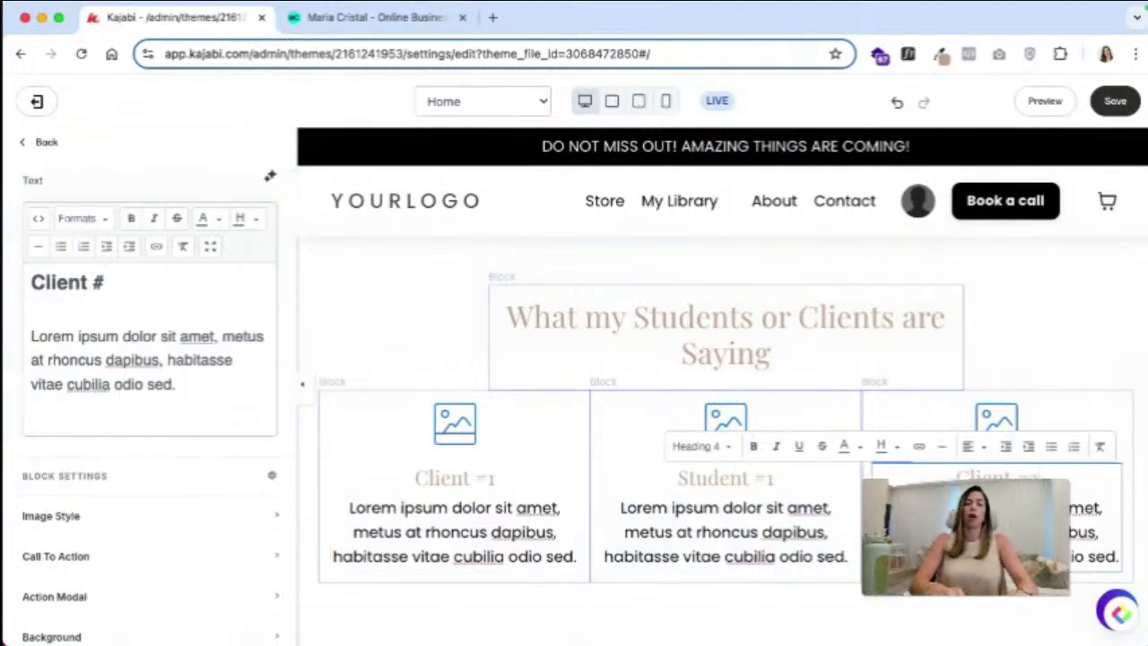
Step: Search Google Images for "quote symbol" and preview the large black double quotation mark
key(super+t)
text(quote symbol)
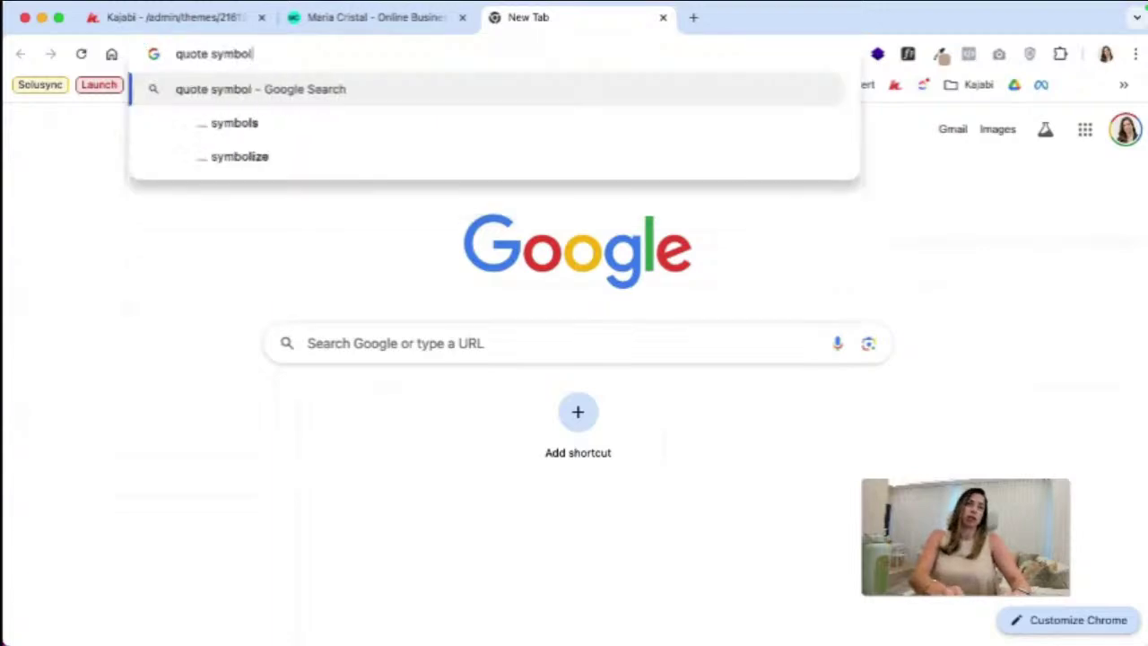
key(Return)
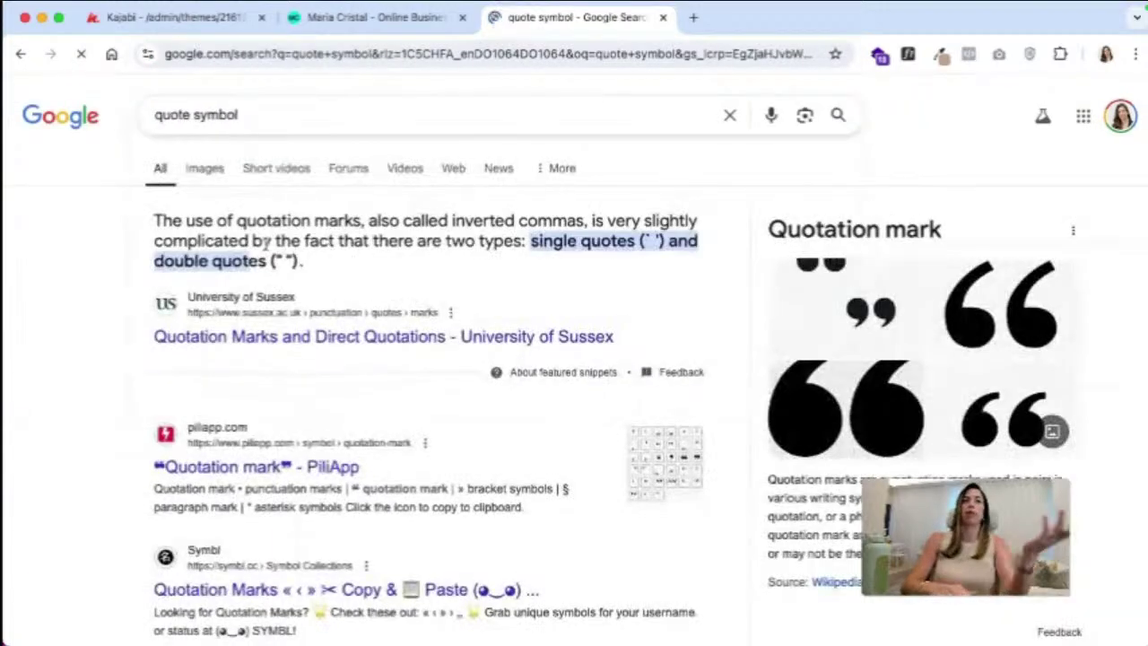
click(224, 165)
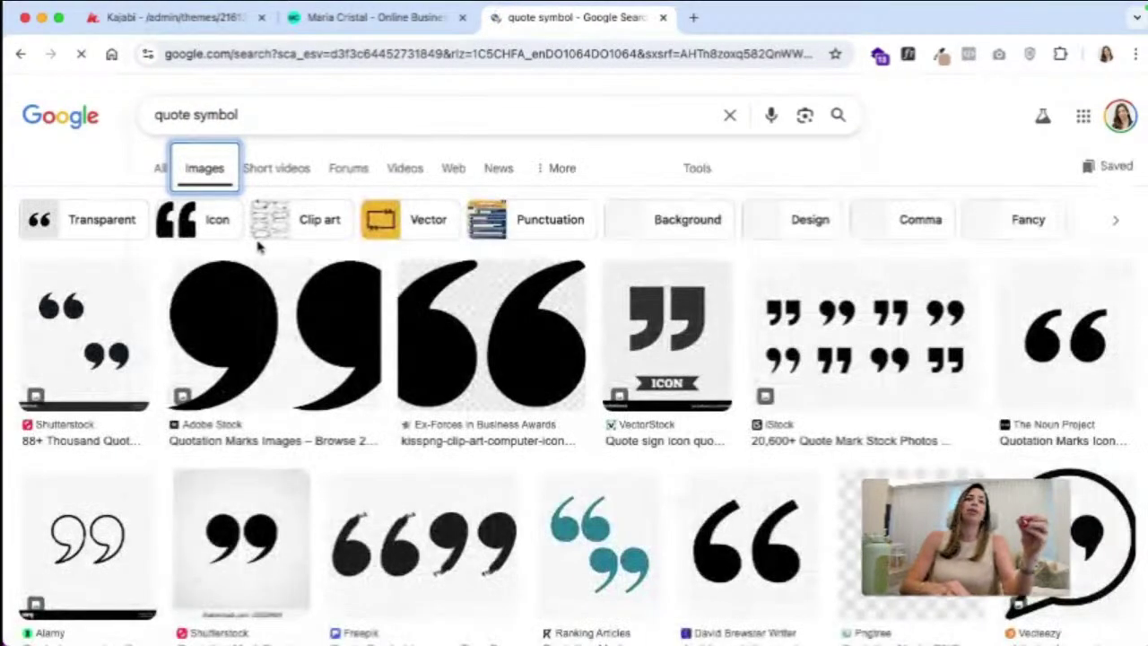
click(510, 370)
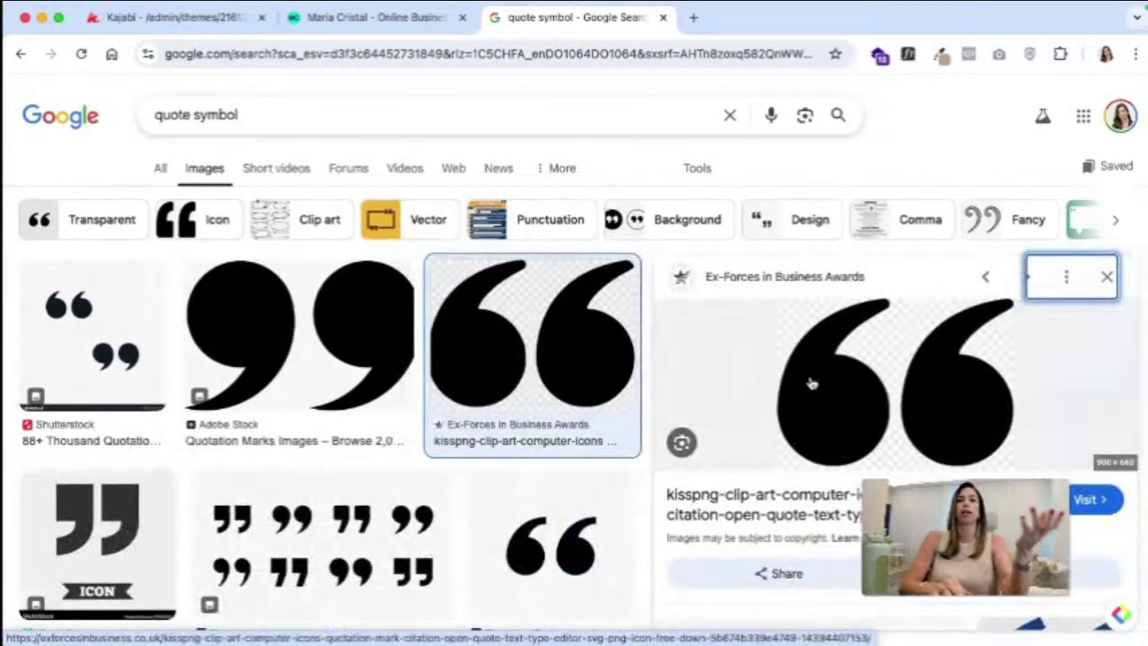
Step: Restrict the image search to PNG files with the query "quote symbol filetype:png"
click(456, 122)
text(filetype)
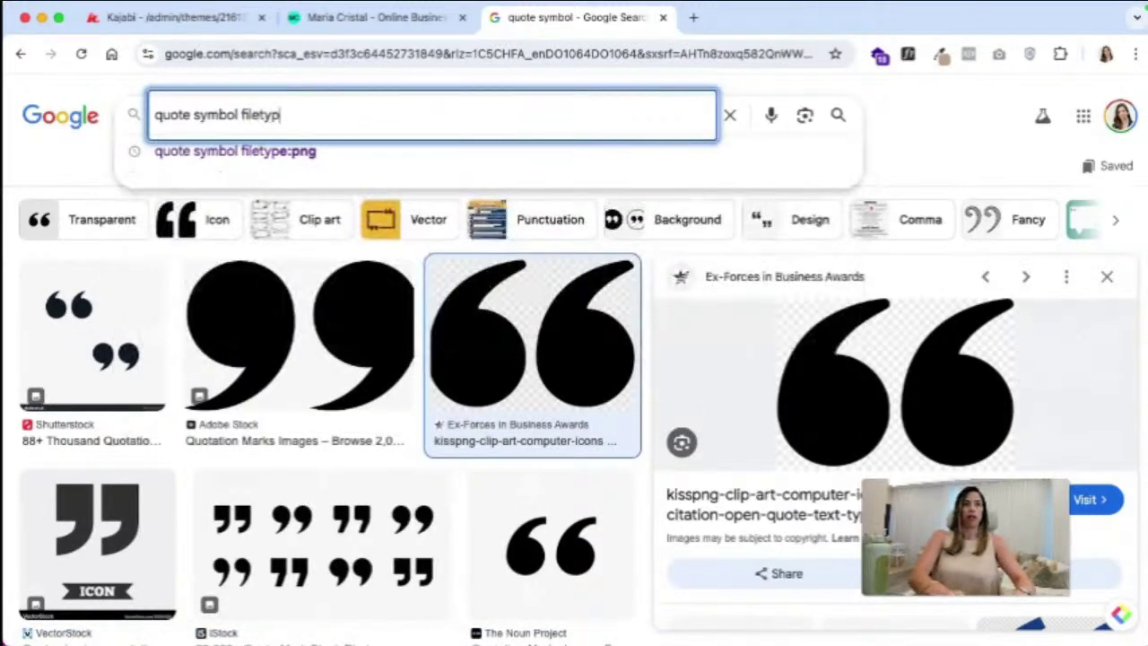
text(:png)
key(Return)
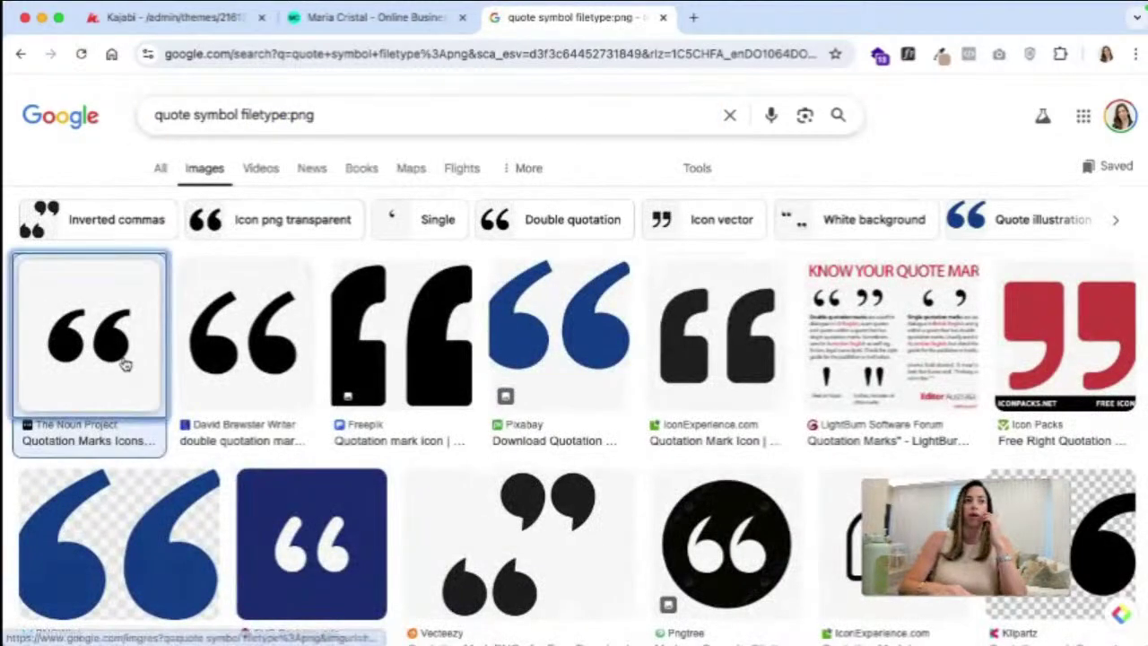
Step: Save the black double quotation mark image from The Noun Project result to the Desktop as Quote.png
click(123, 359)
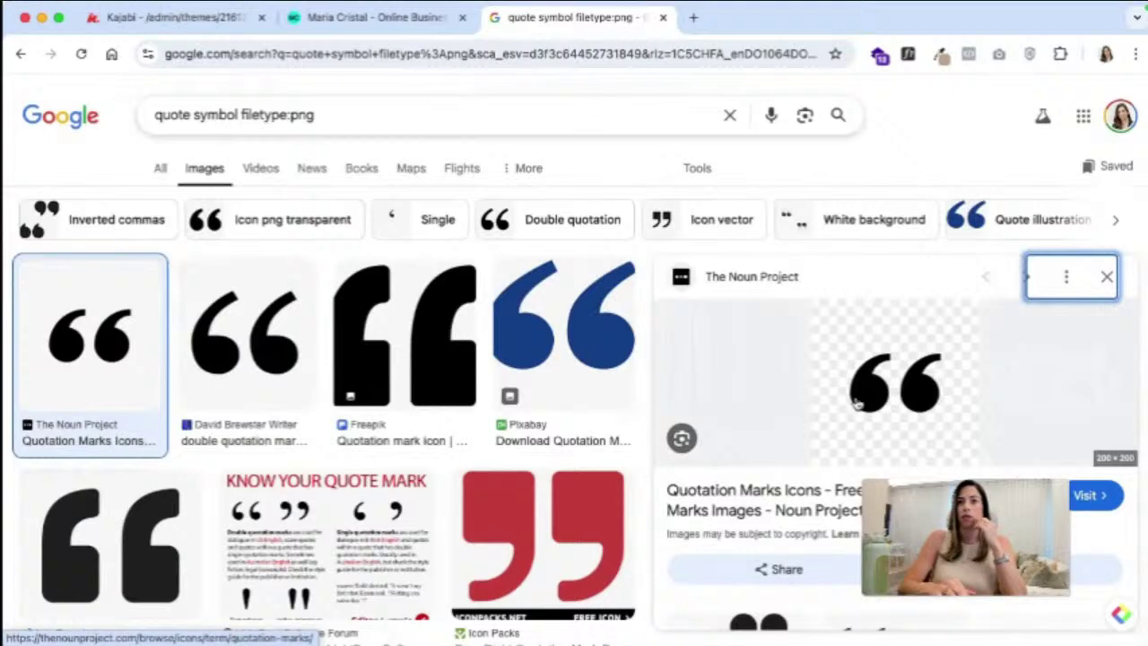
drag(858, 401, 890, 381)
right_click(890, 381)
click(986, 516)
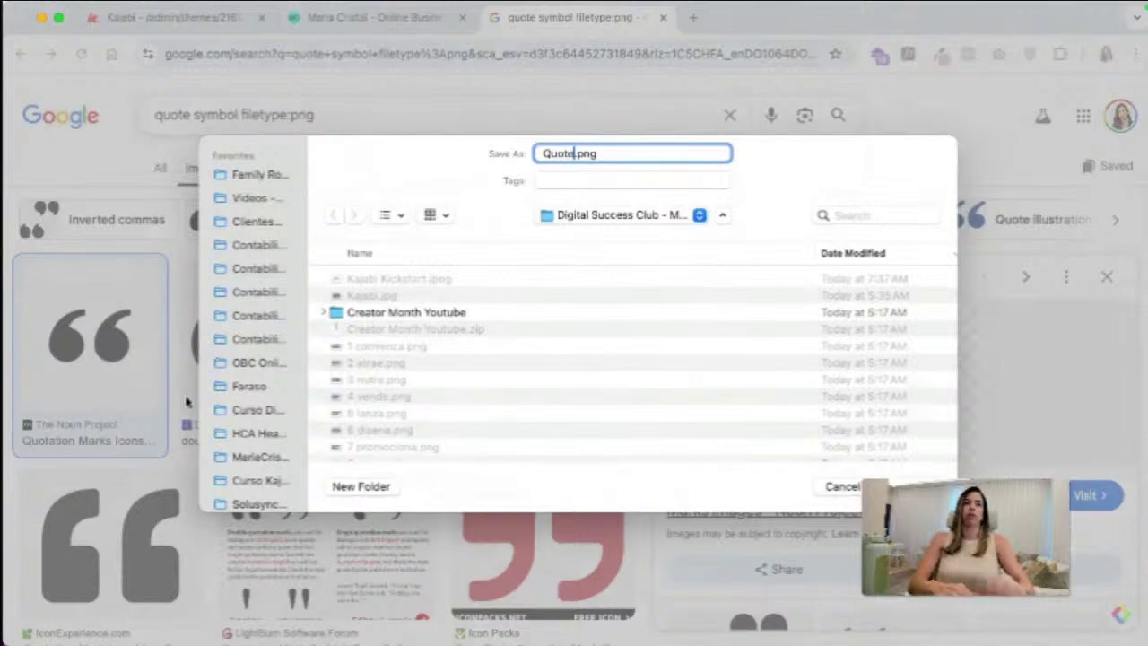
scroll(253, 482, down, 10)
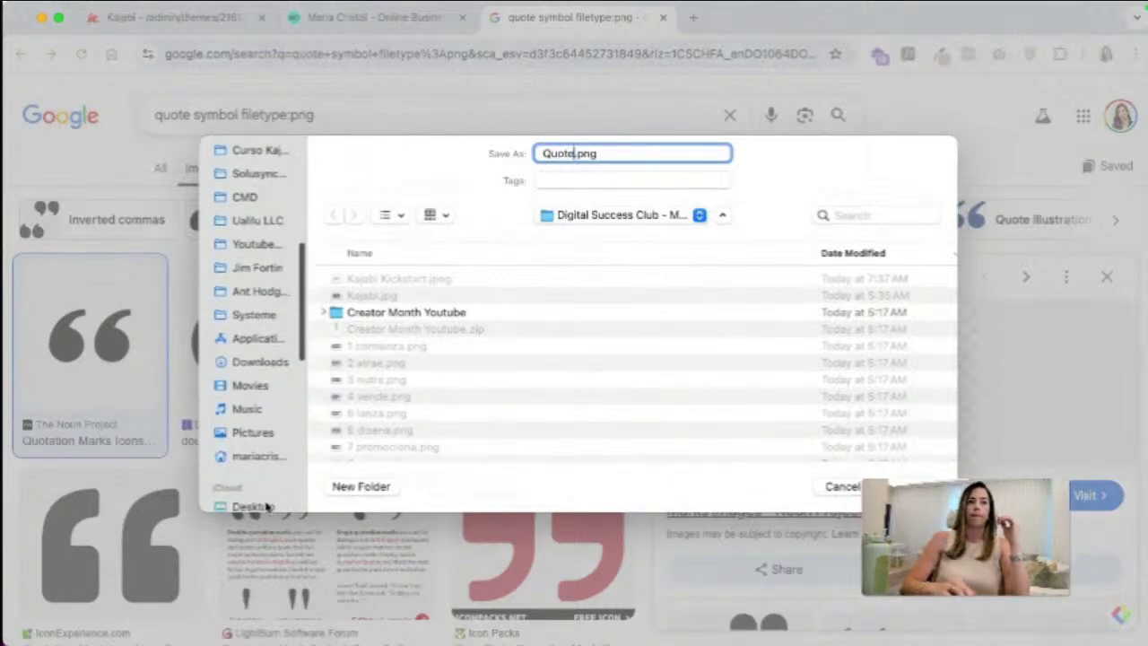
click(914, 486)
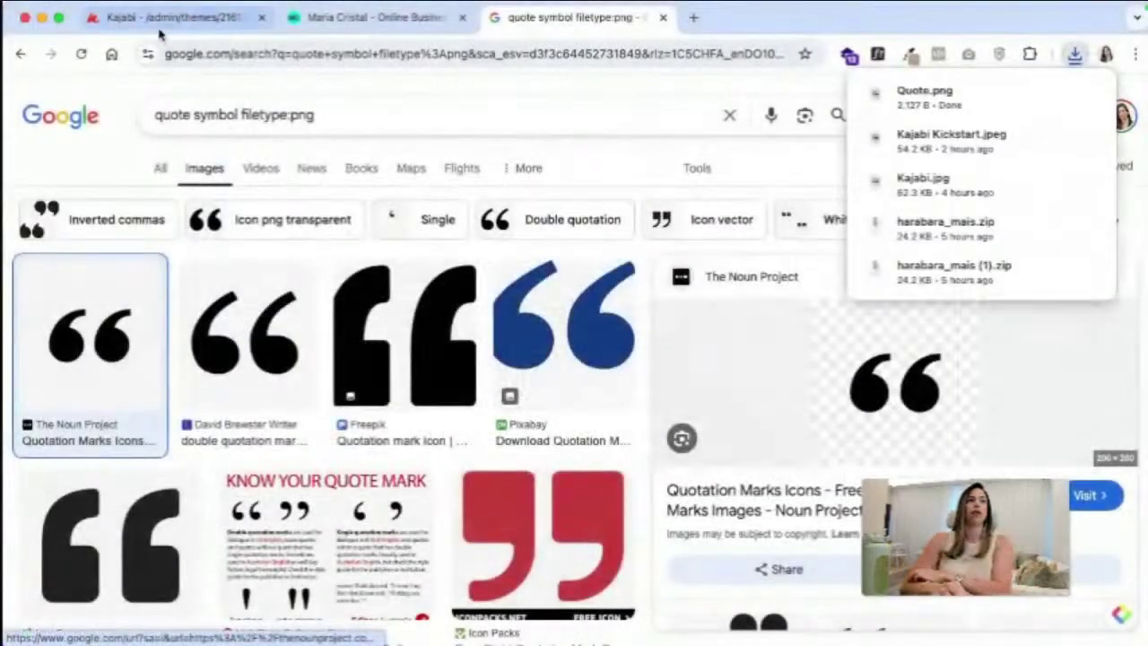
Step: Back in the Kajabi page editor, upload Quote.png from the Desktop as the first testimonial's image
click(161, 25)
click(455, 423)
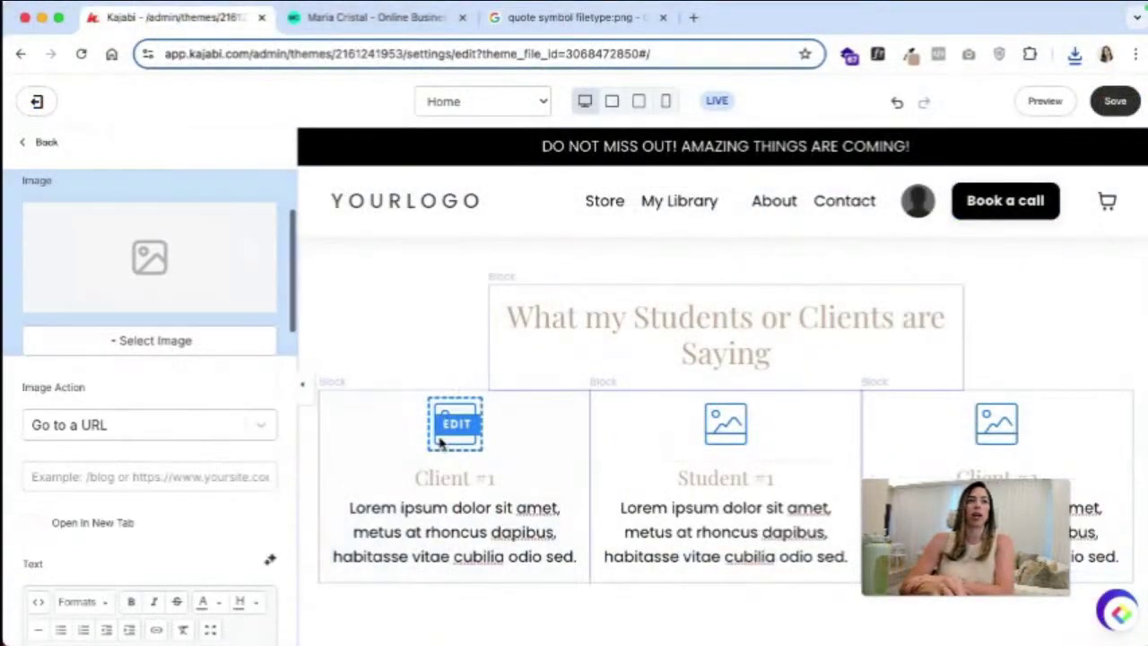
click(148, 341)
click(128, 375)
click(364, 440)
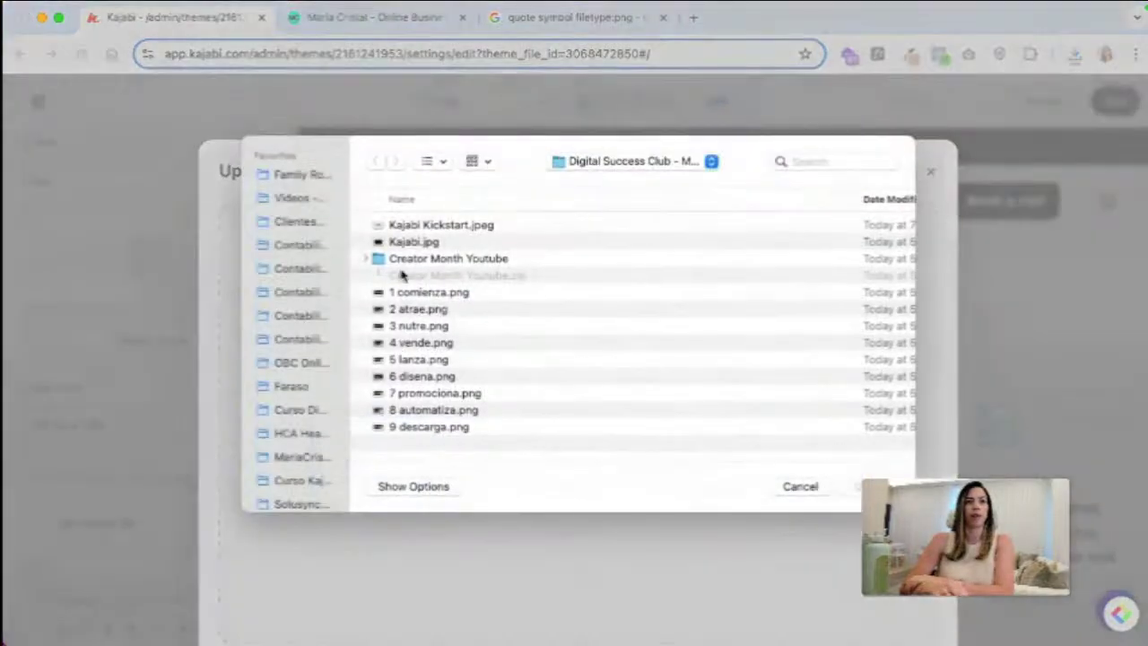
scroll(309, 437, down, 10)
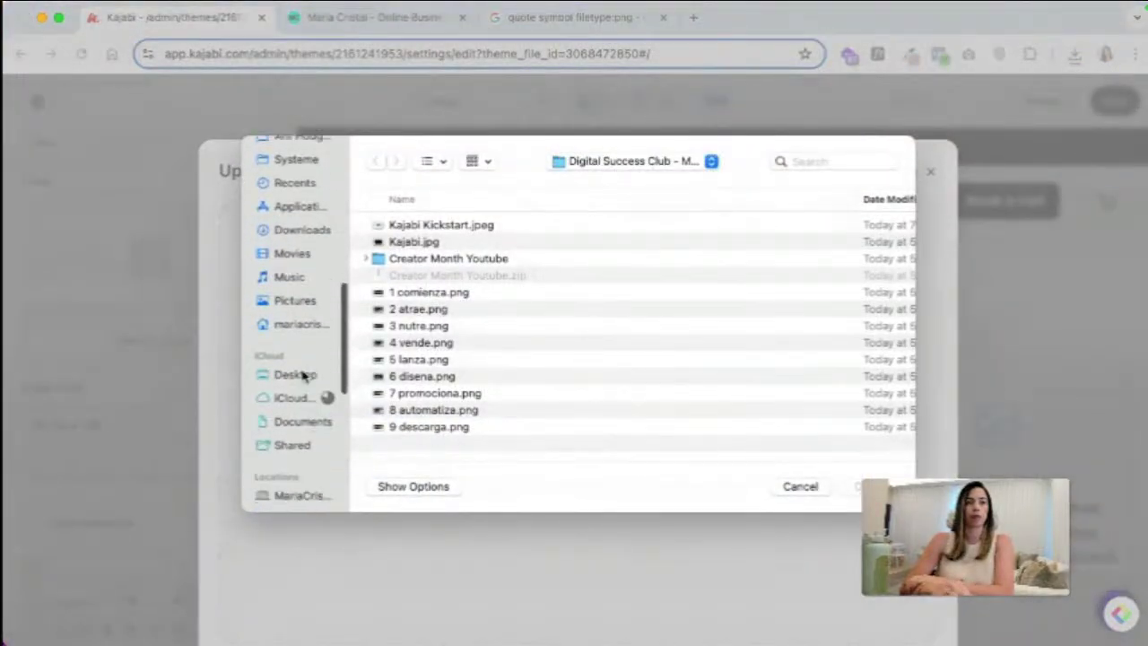
click(302, 374)
double_click(459, 241)
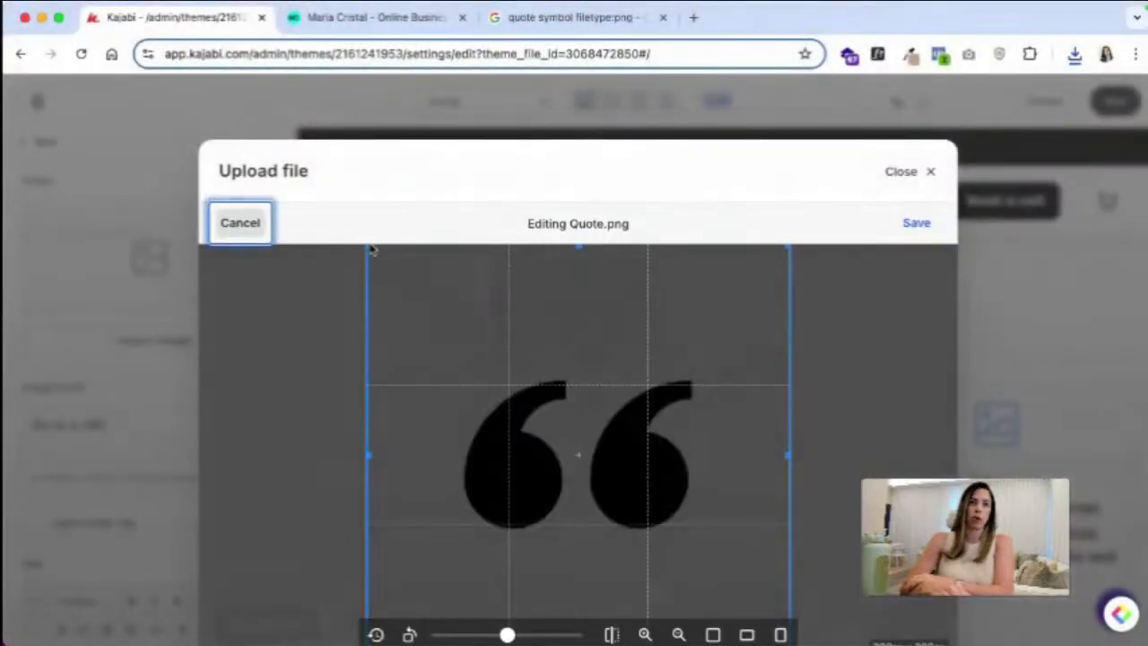
Step: Crop Quote.png to a square closely framing both quotation marks and save it as the first testimonial's image
drag(372, 249, 457, 371)
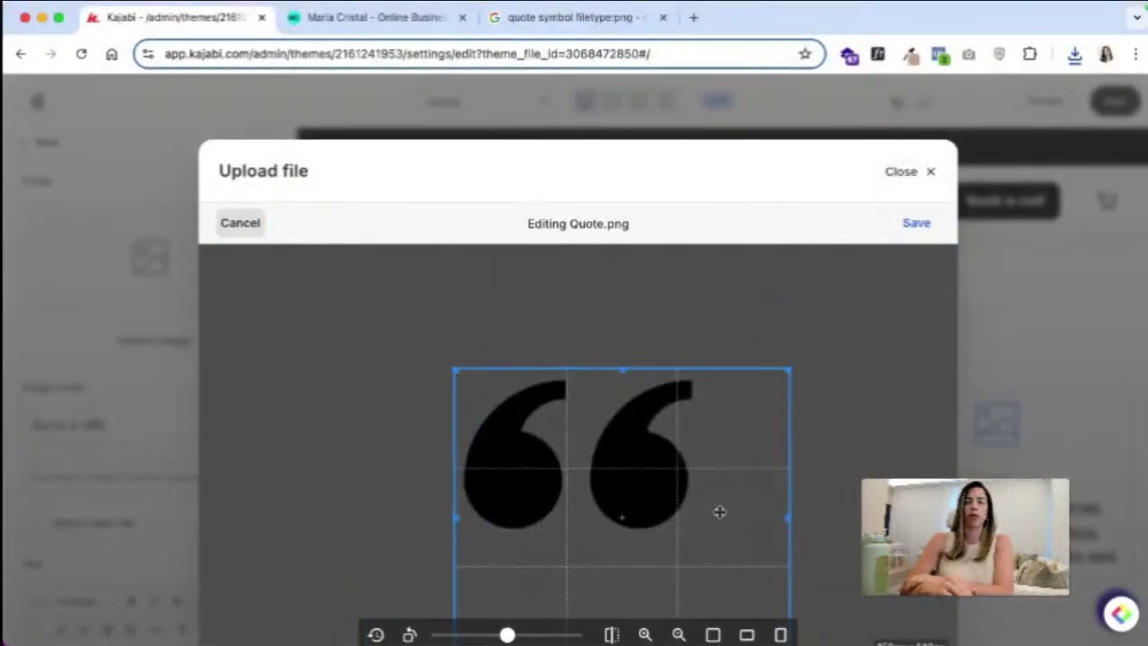
click(712, 633)
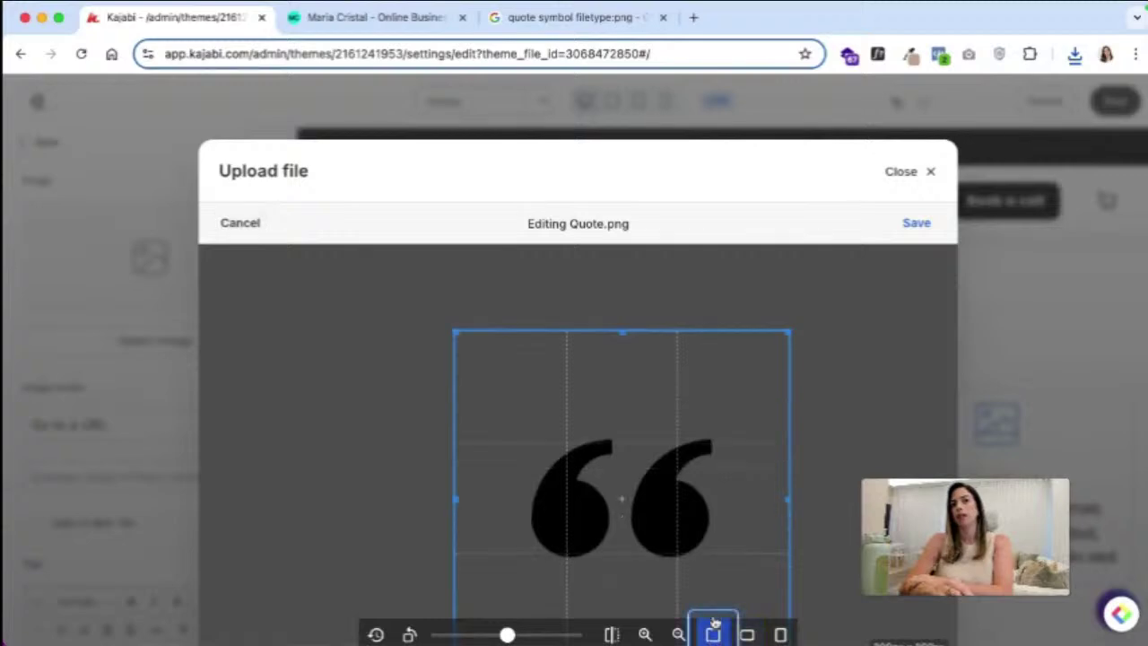
drag(789, 331, 638, 484)
drag(591, 542, 659, 459)
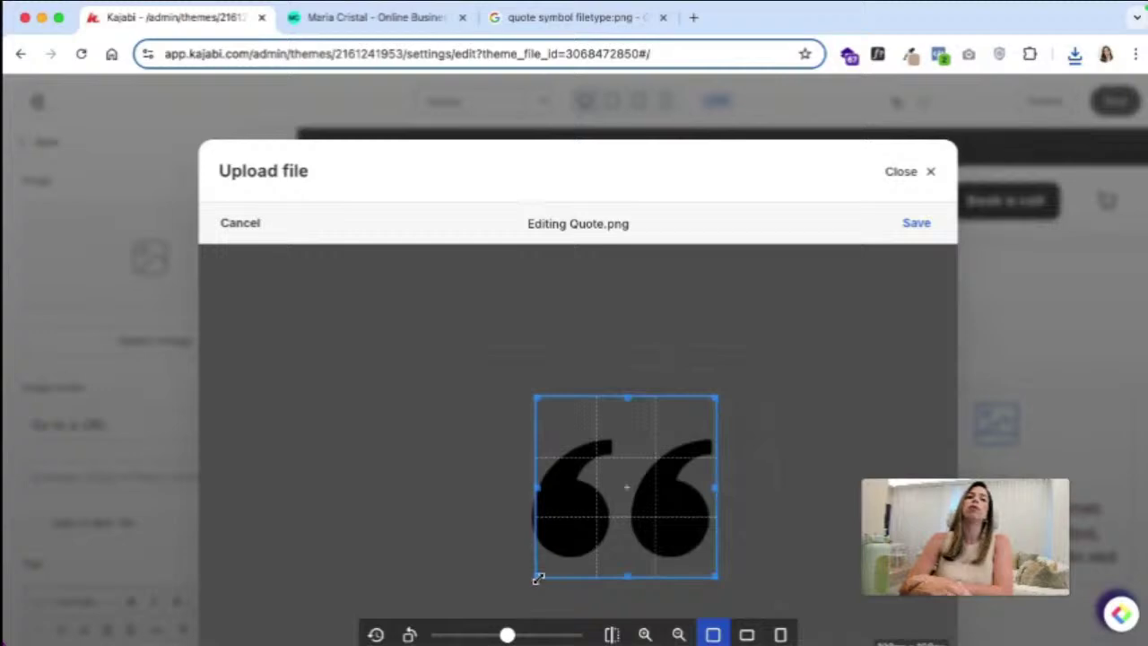
drag(538, 578, 516, 596)
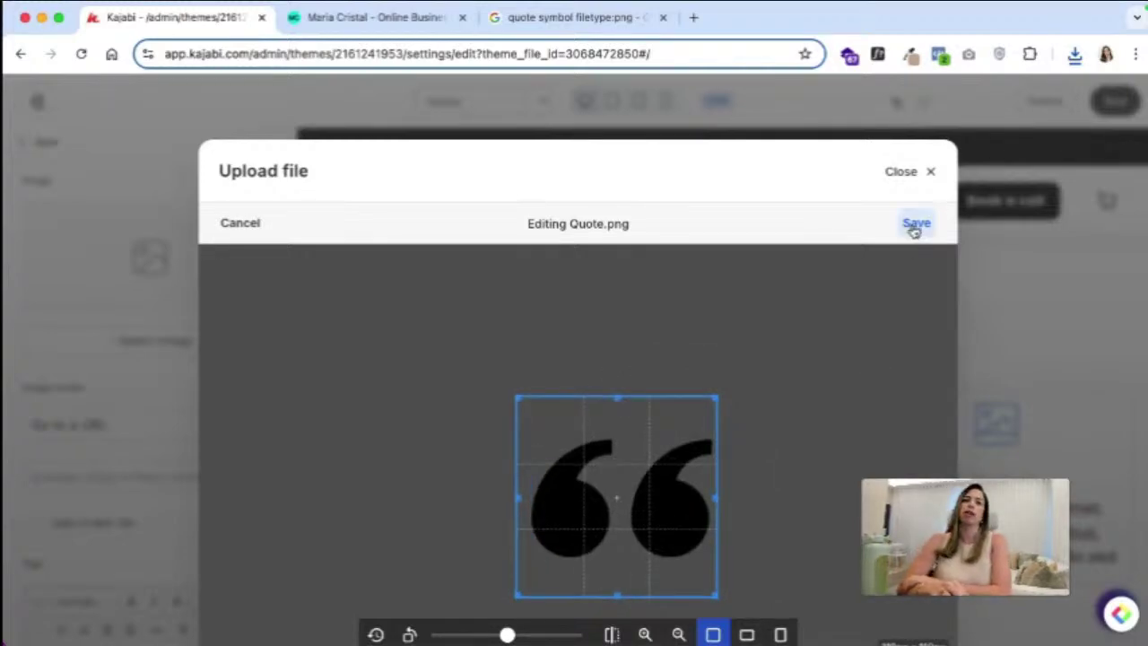
drag(621, 543, 627, 538)
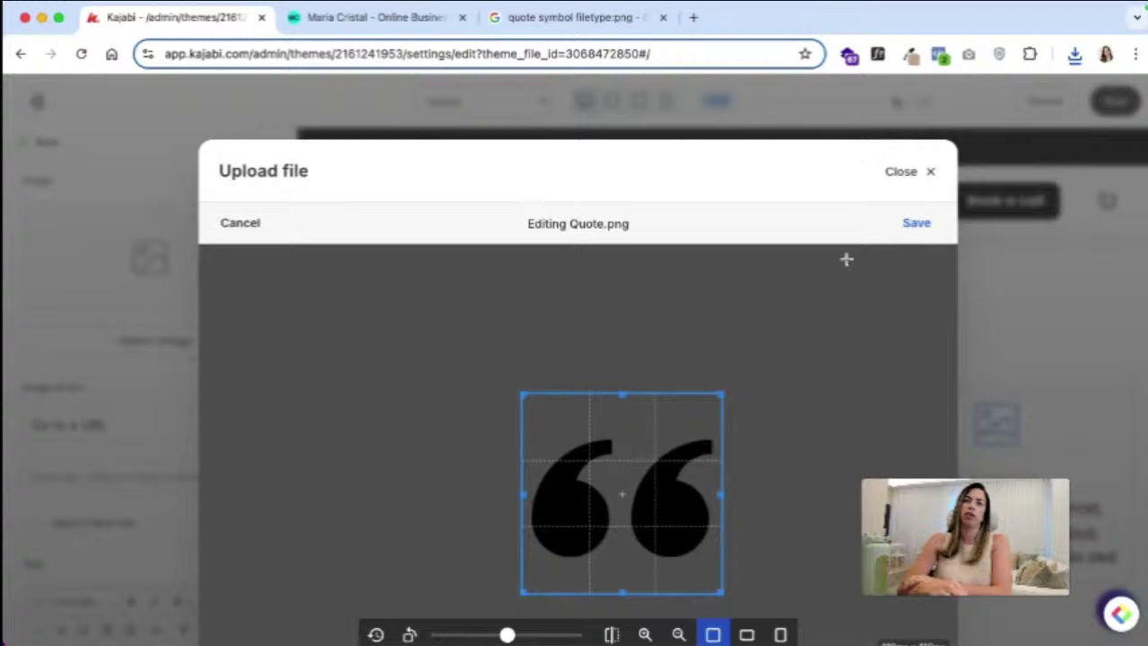
click(916, 222)
click(260, 636)
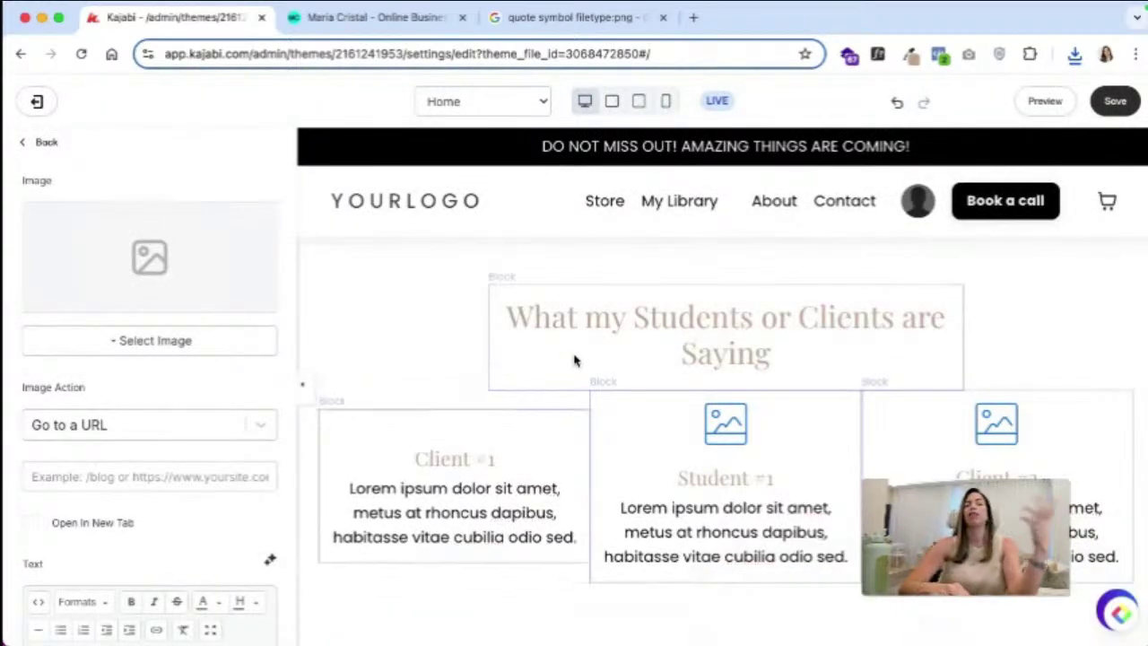
Step: Reuse the recently uploaded quote image for the second and third testimonials, and save the page
click(726, 428)
click(149, 339)
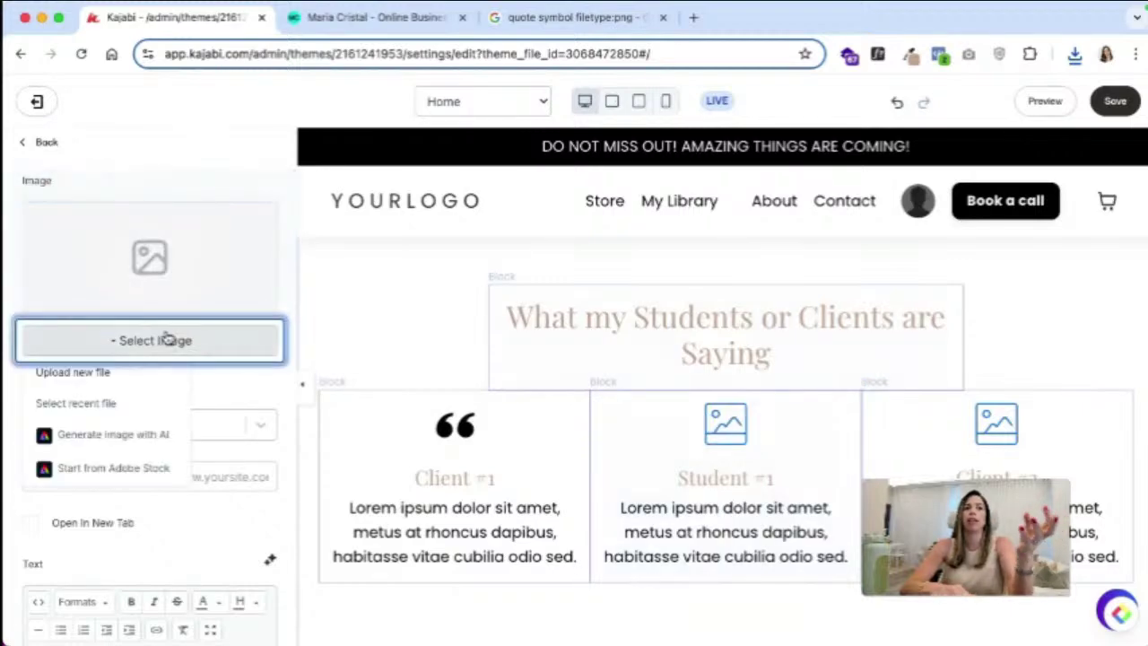
click(164, 394)
click(273, 373)
click(224, 350)
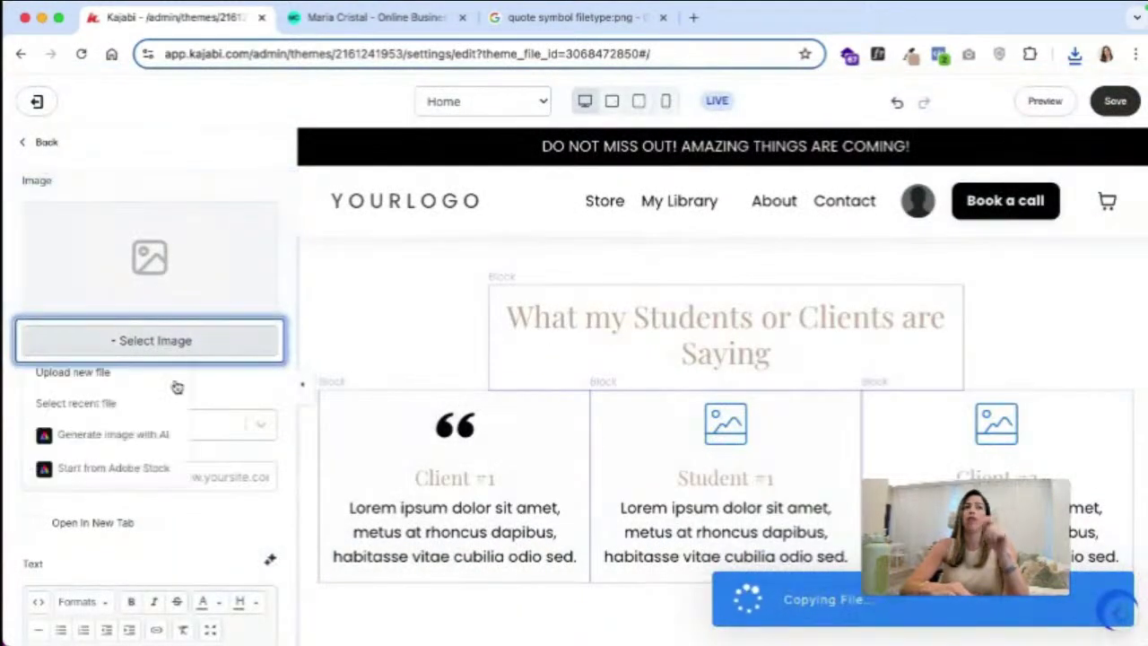
click(156, 404)
click(272, 363)
click(923, 199)
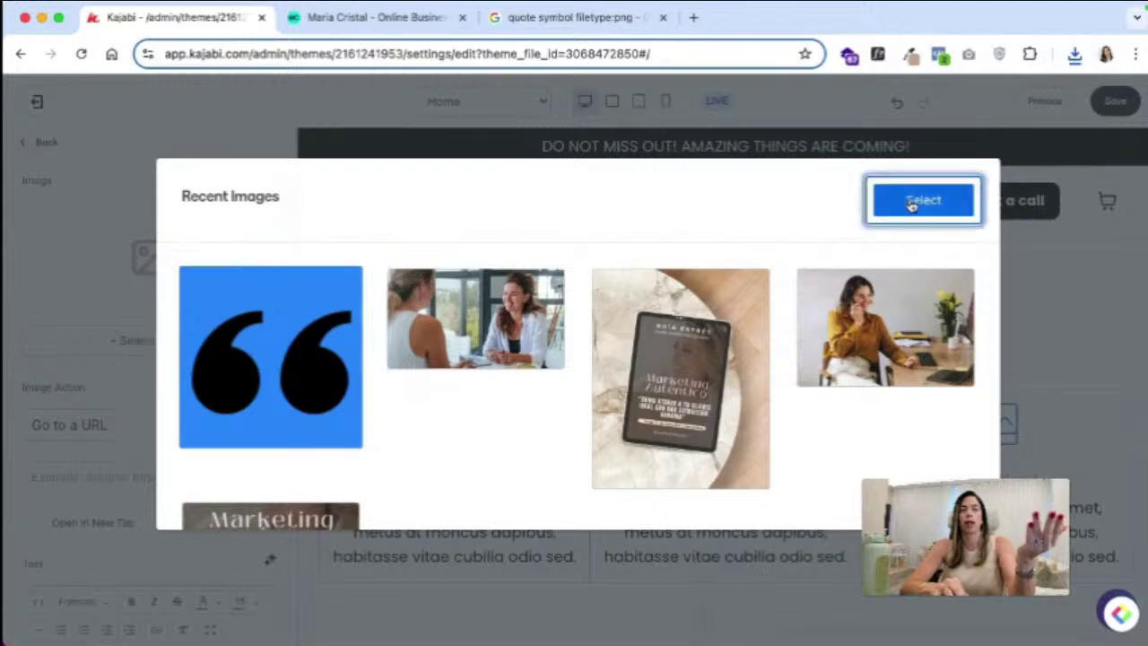
click(1114, 101)
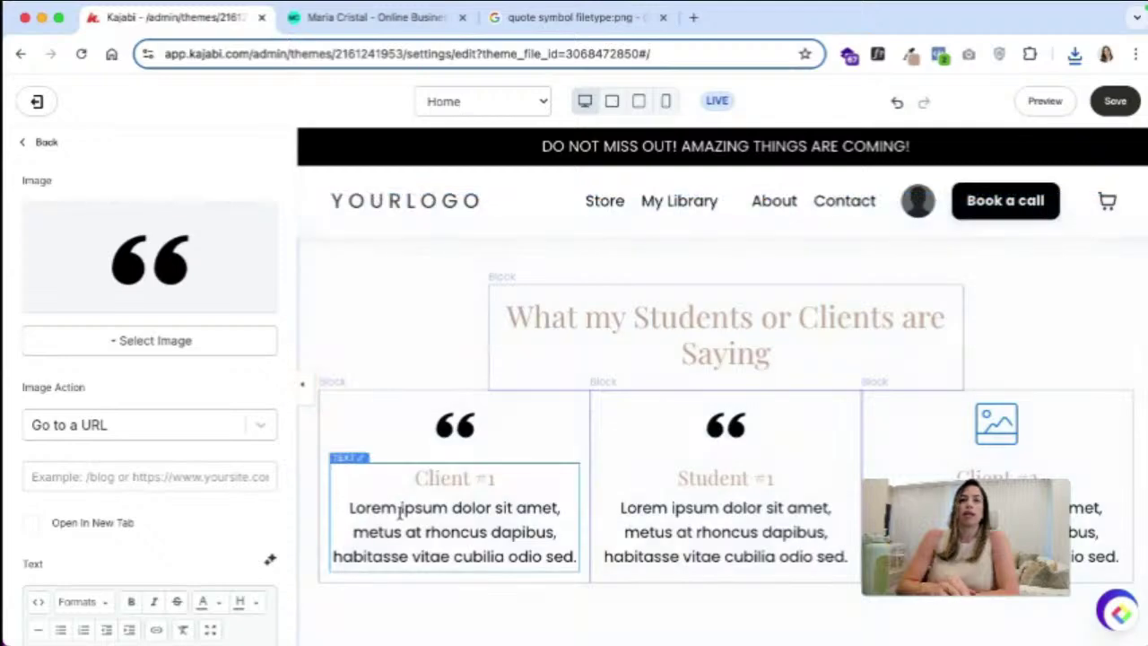
Step: Rename the 3 Testimonials section as "Social Proof"
click(46, 142)
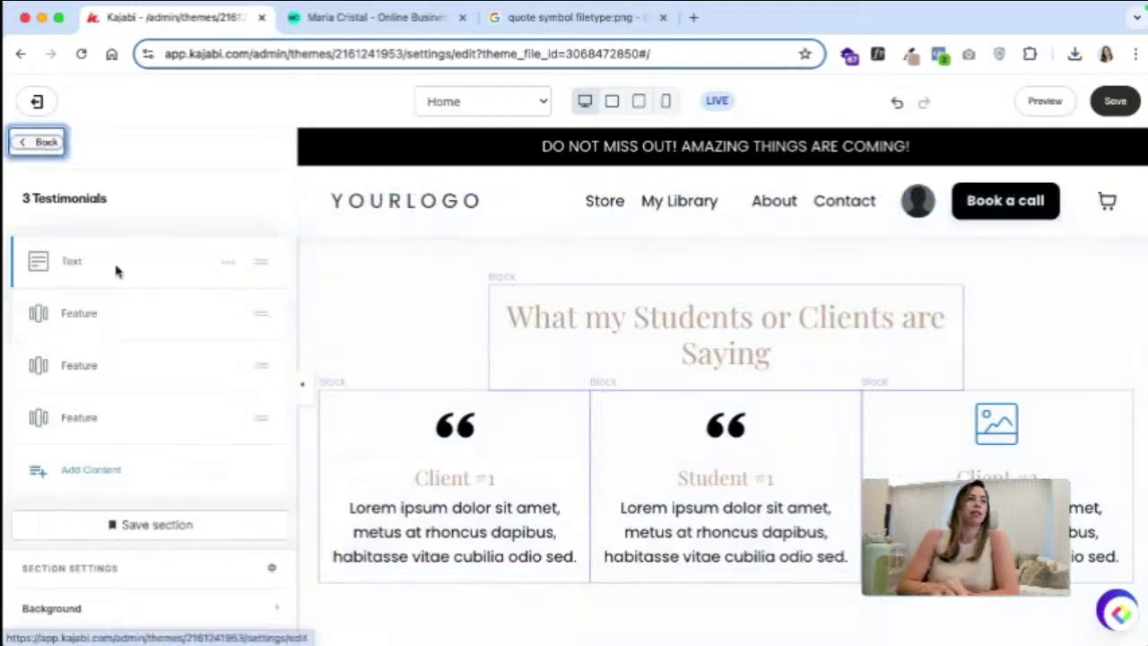
click(45, 144)
scroll(167, 538, down, 10)
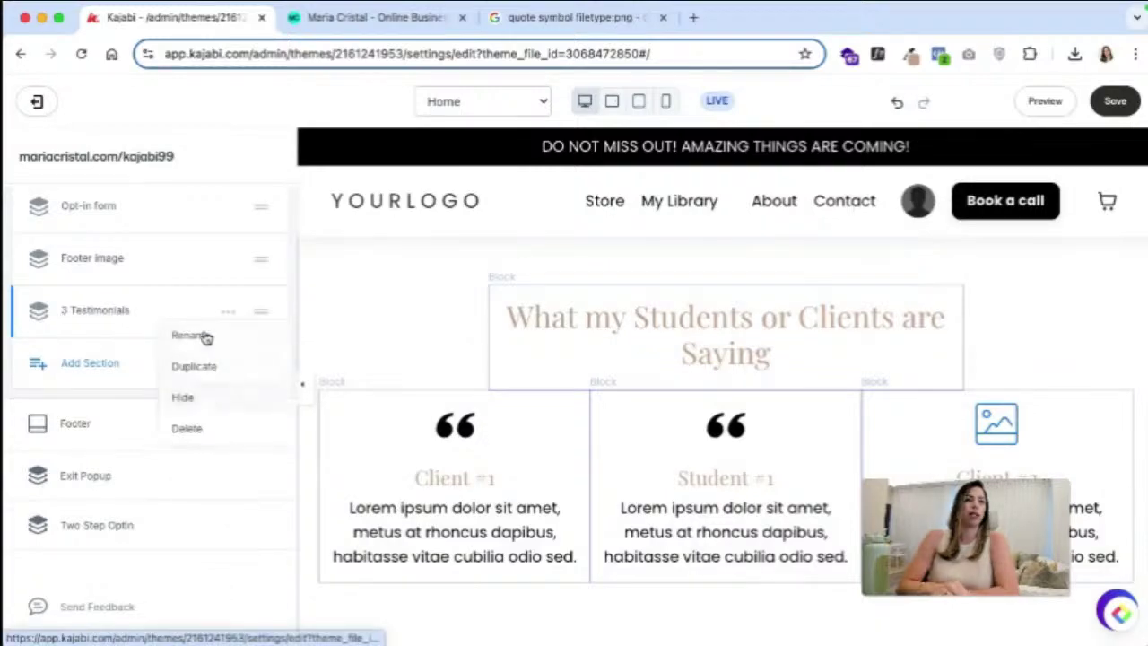
click(205, 337)
text(Social Proof)
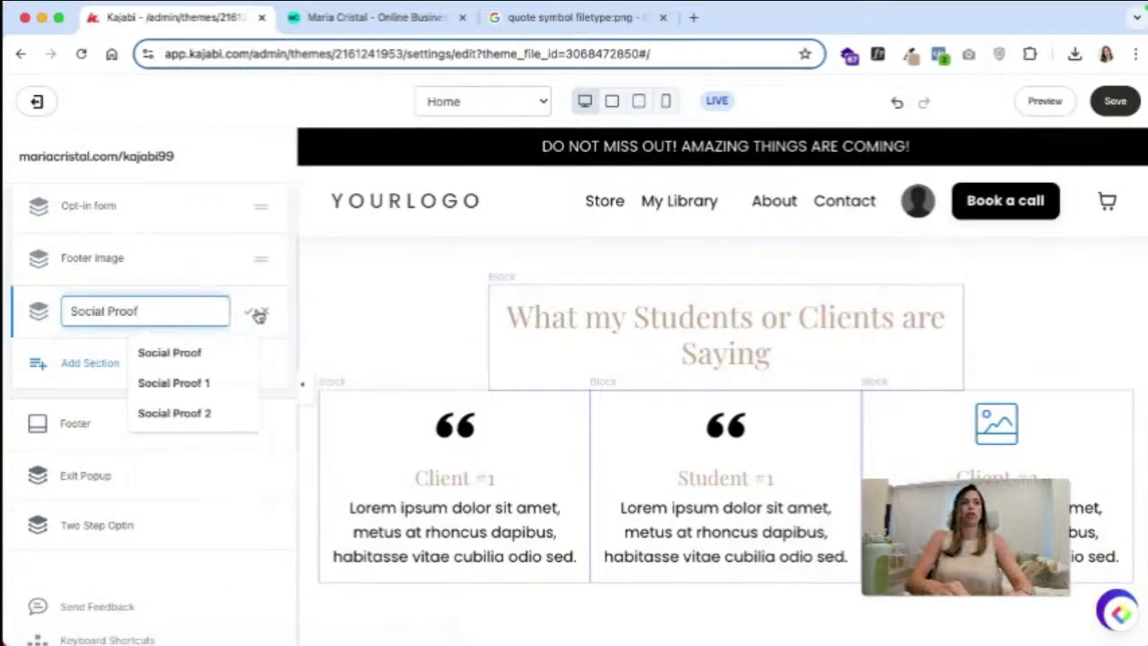
click(258, 314)
Step: Move the Social Proof section up the page so it sits between How It Works and About
scroll(243, 529, up, 5)
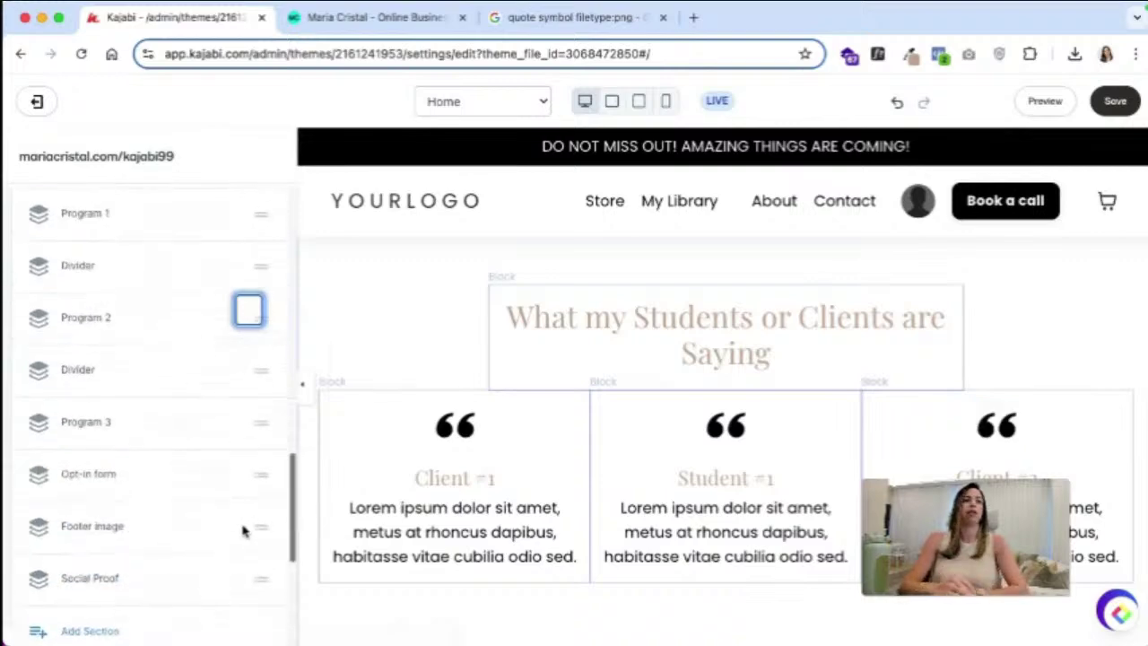
drag(258, 577, 244, 215)
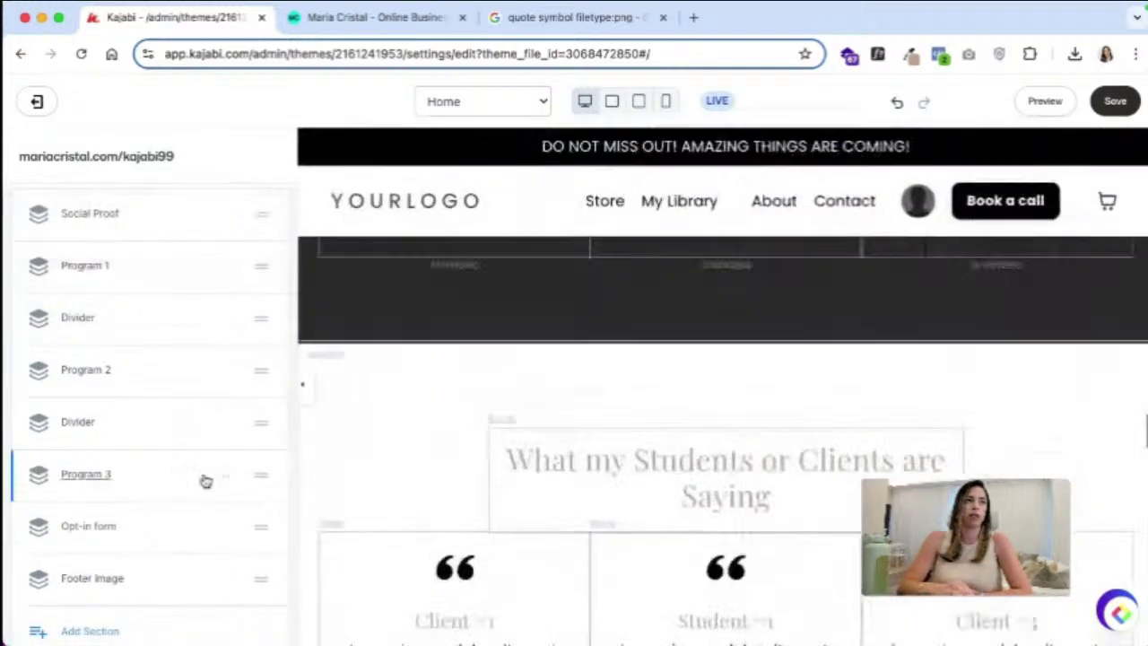
scroll(205, 481, up, 3)
drag(260, 485, 246, 231)
scroll(218, 418, up, 3)
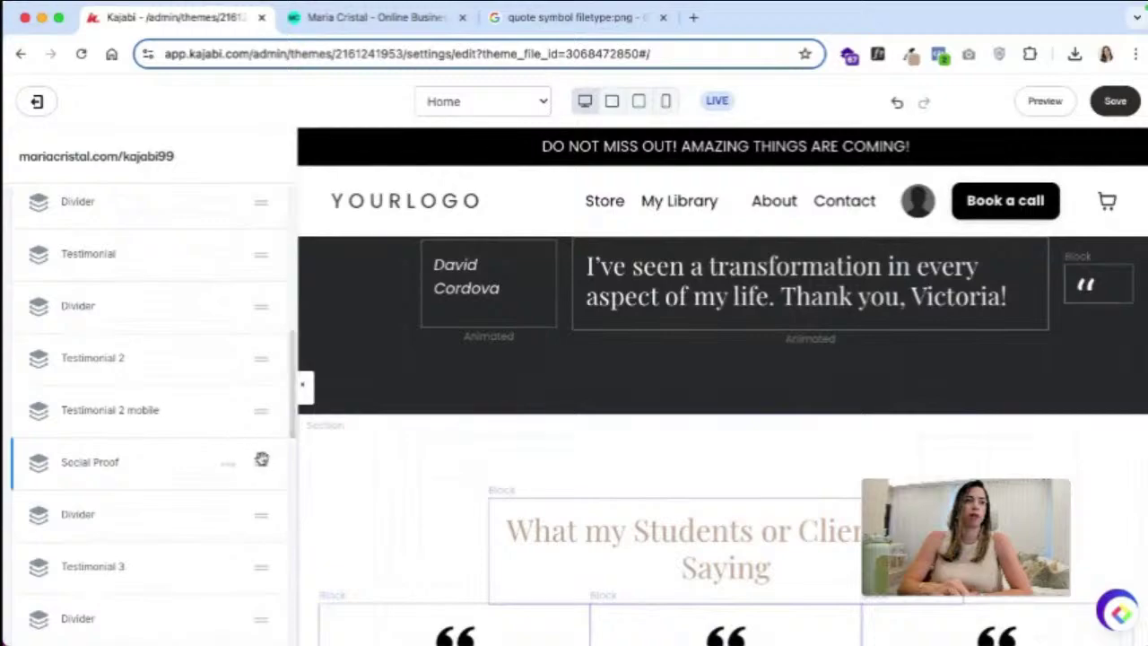
drag(261, 459, 254, 224)
scroll(223, 358, up, 3)
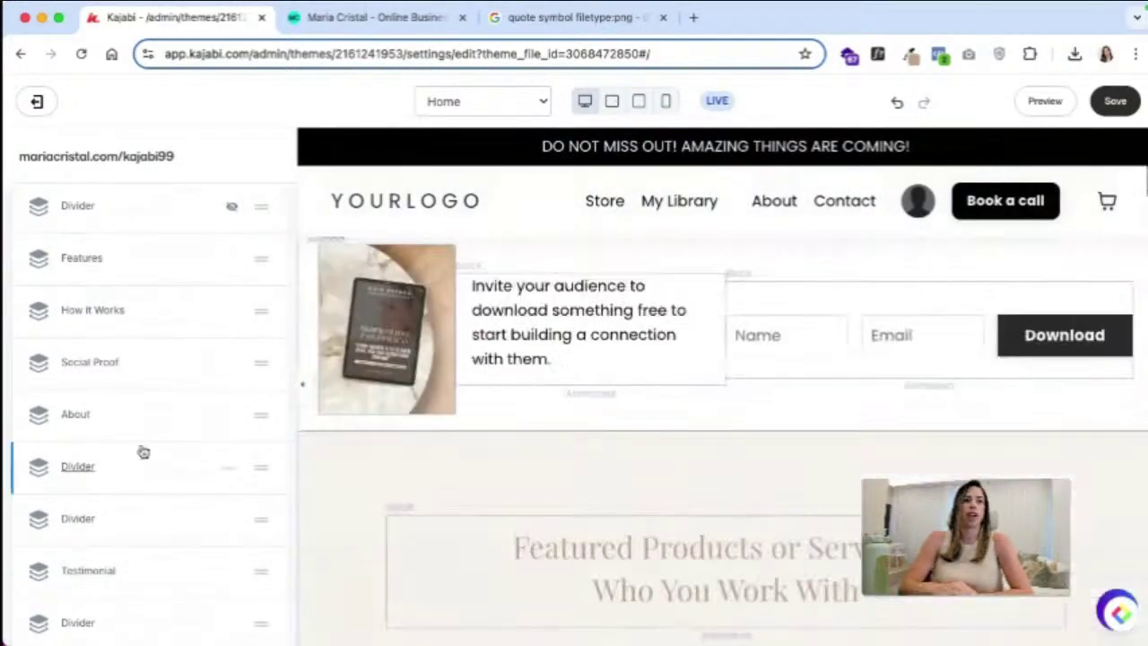
scroll(134, 431, up, 2)
scroll(392, 415, down, 10)
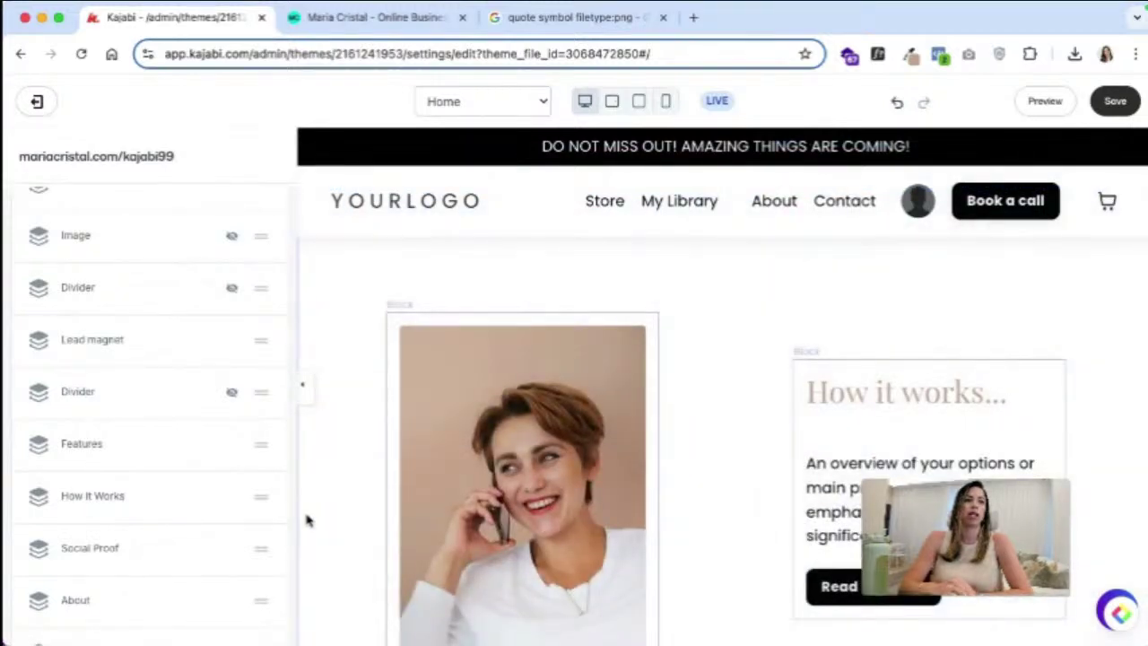
scroll(307, 511, down, 5)
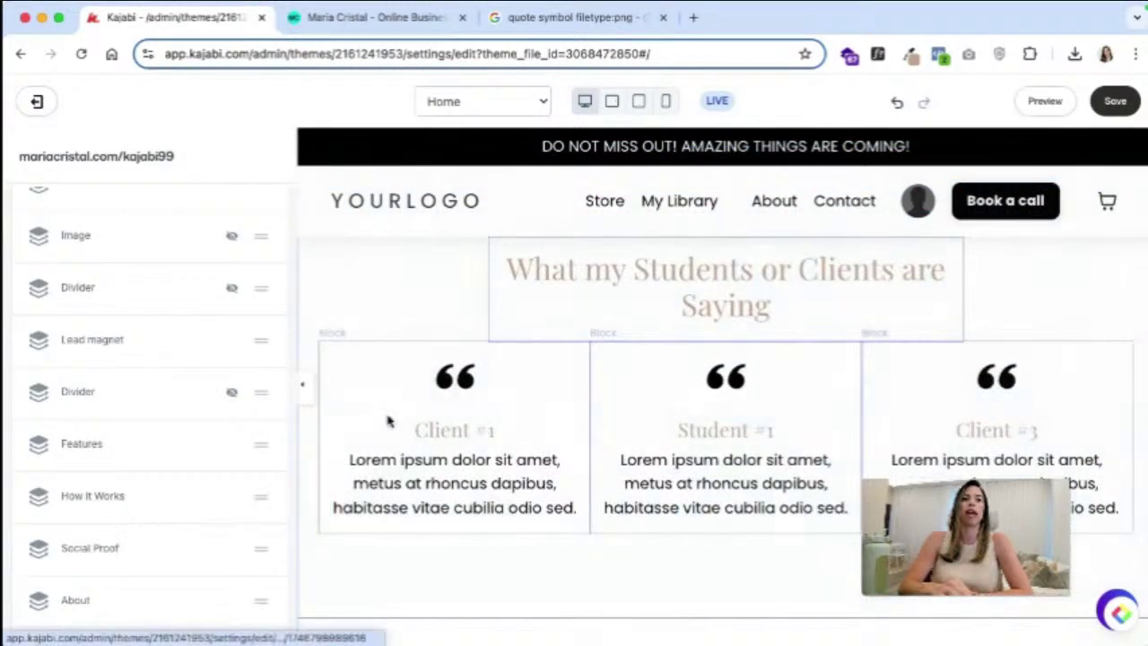
scroll(387, 420, up, 5)
Step: Copy the hex code of the background color used in the Features section with the three product columns
click(467, 520)
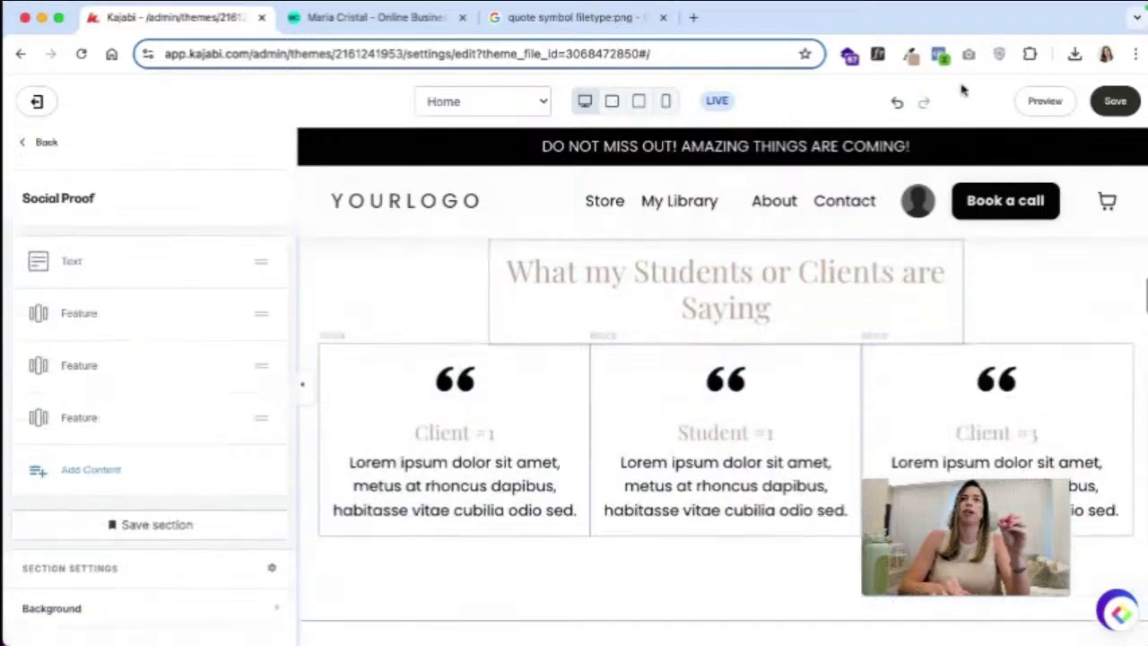
scroll(713, 332, up, 8)
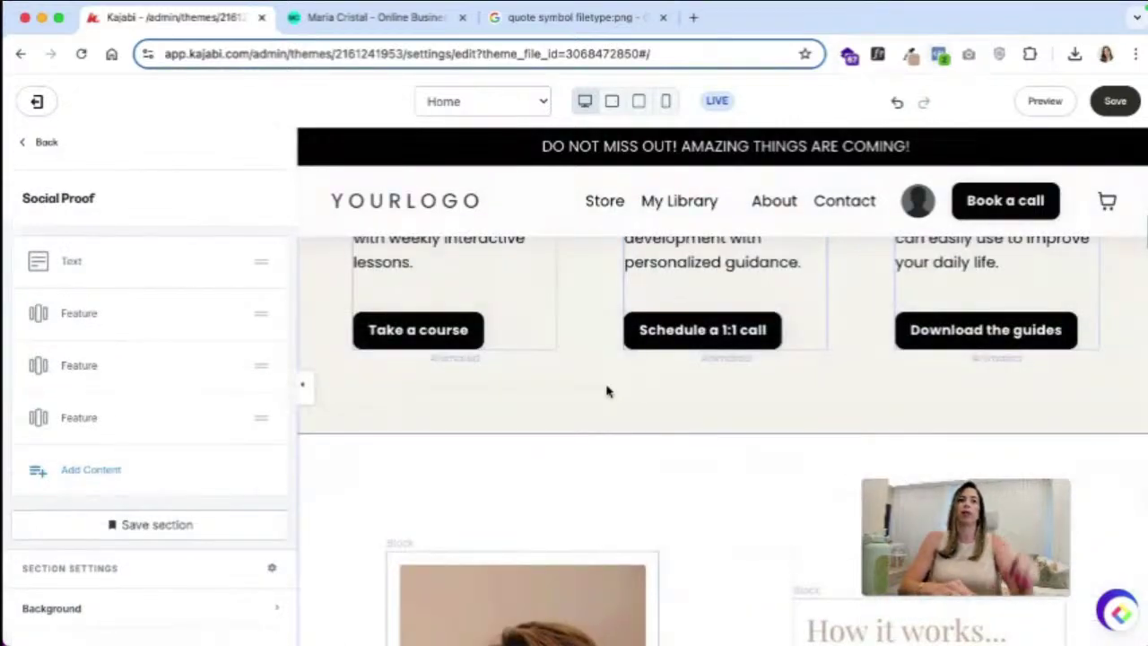
click(606, 391)
scroll(120, 518, down, 4)
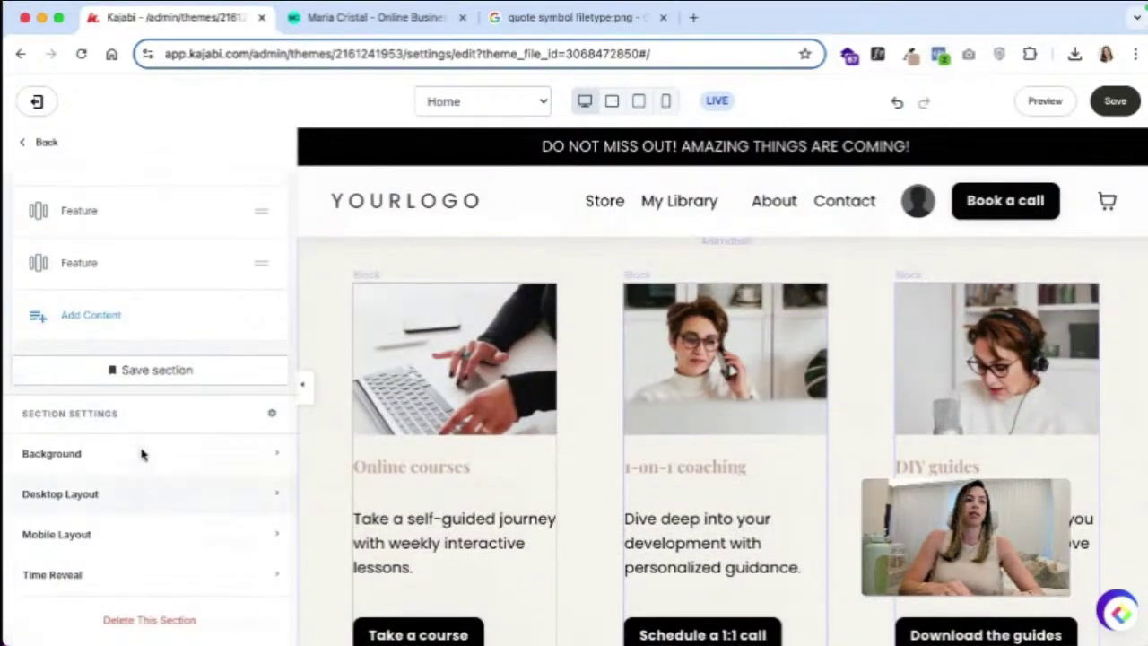
click(140, 454)
scroll(140, 454, down, 5)
click(45, 519)
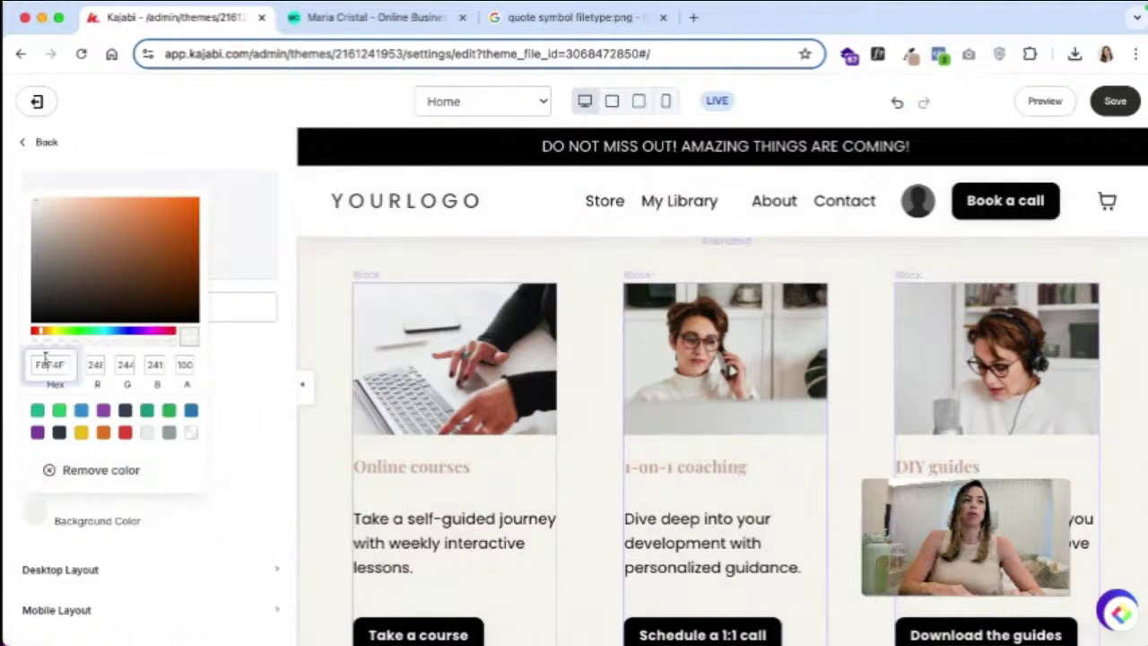
Step: Set the Social Proof section's background color to F8F4F1
scroll(458, 321, down, 2)
scroll(457, 321, down, 5)
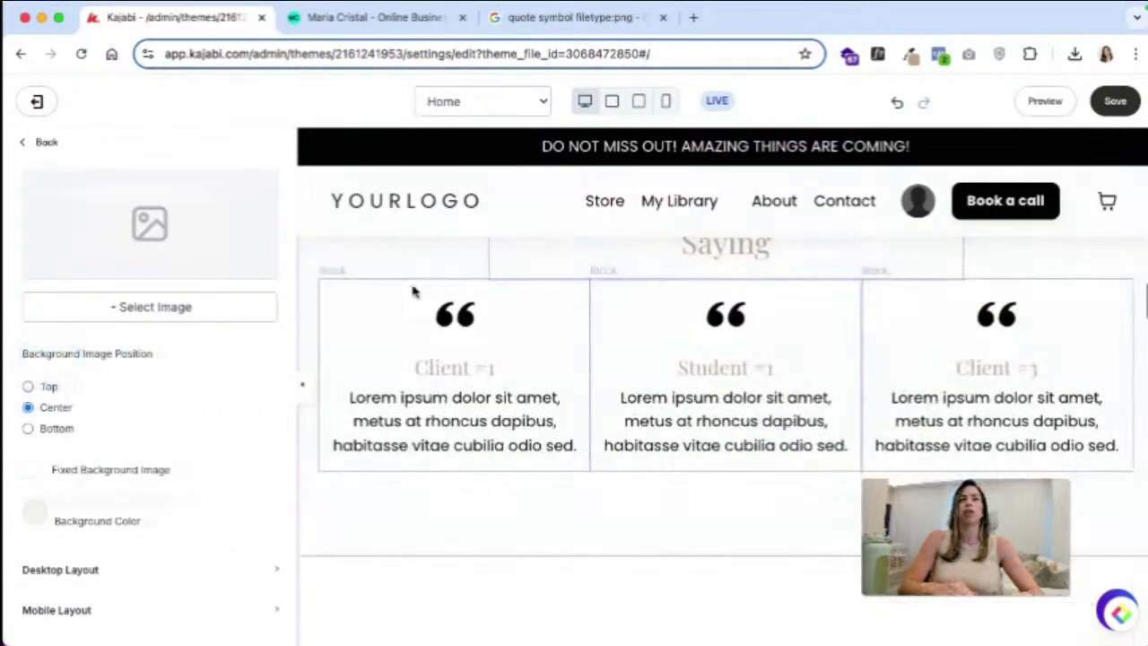
scroll(397, 267, up, 1)
click(126, 572)
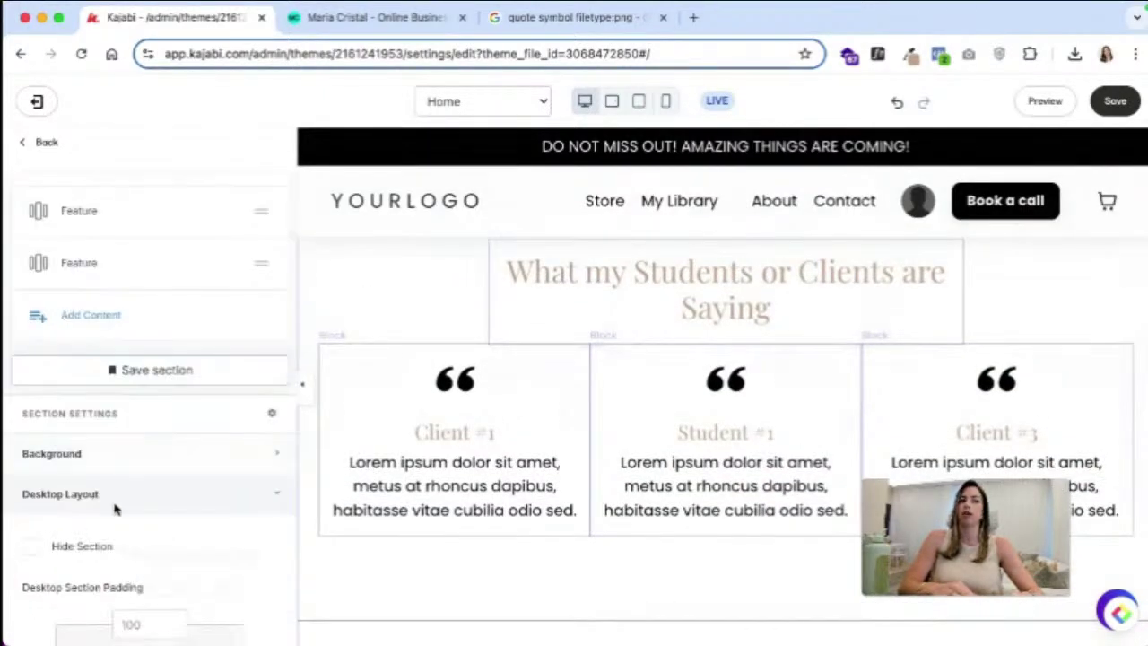
click(114, 453)
scroll(41, 547, down, 7)
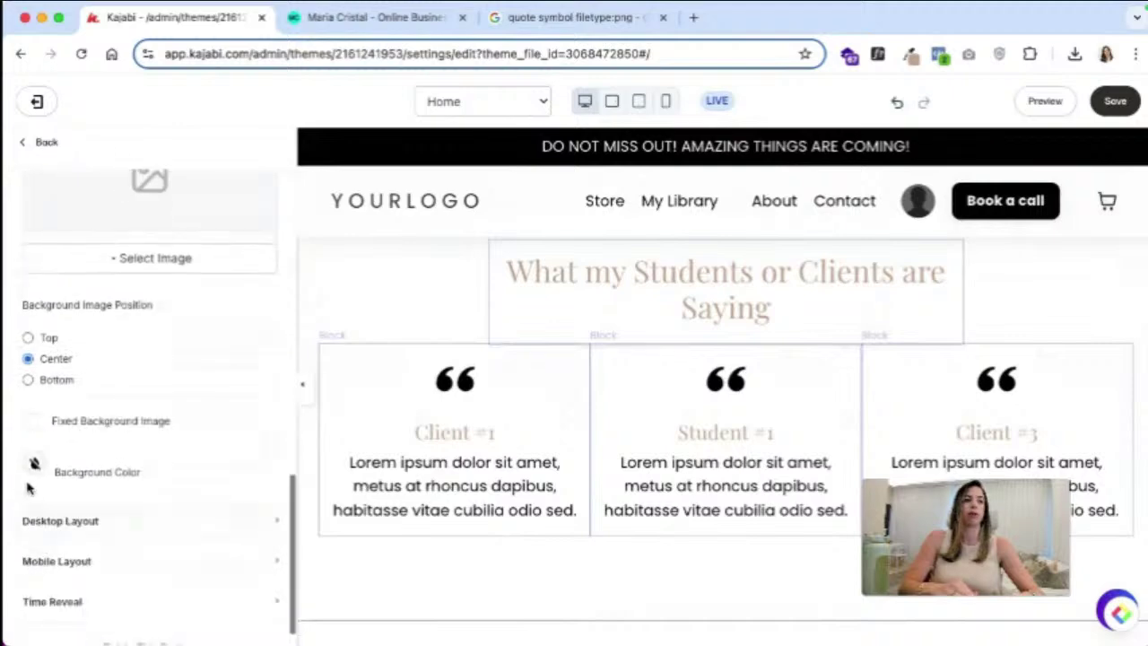
click(34, 468)
click(42, 321)
text(F8F4F1)
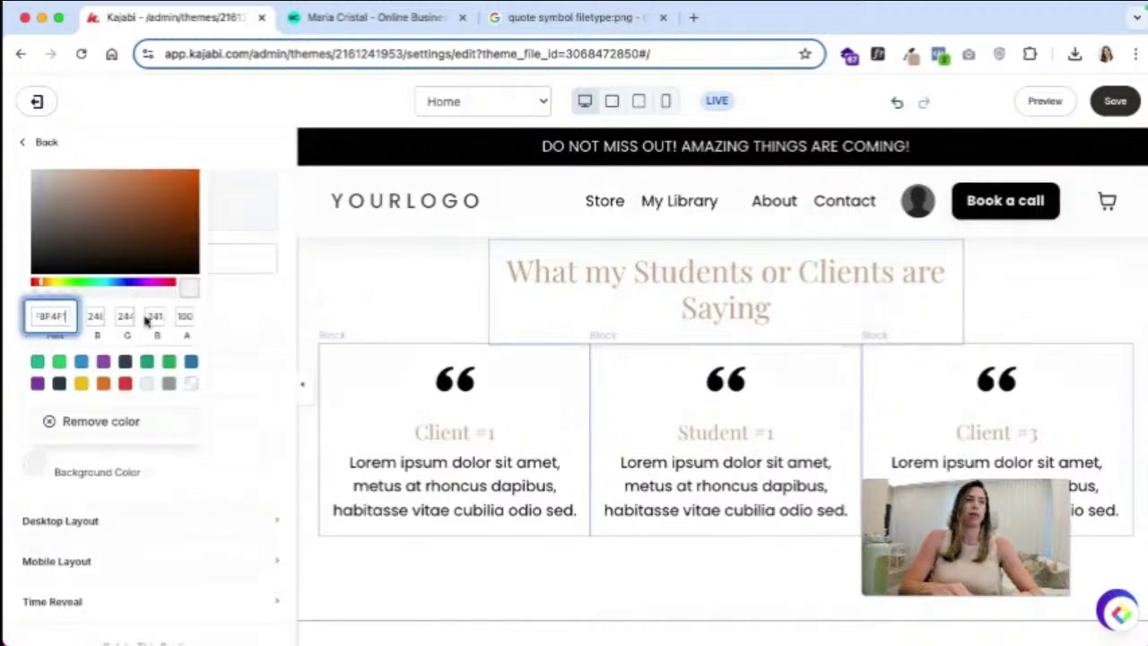
Step: Save the Social Proof background change and open the About section's settings
click(1121, 99)
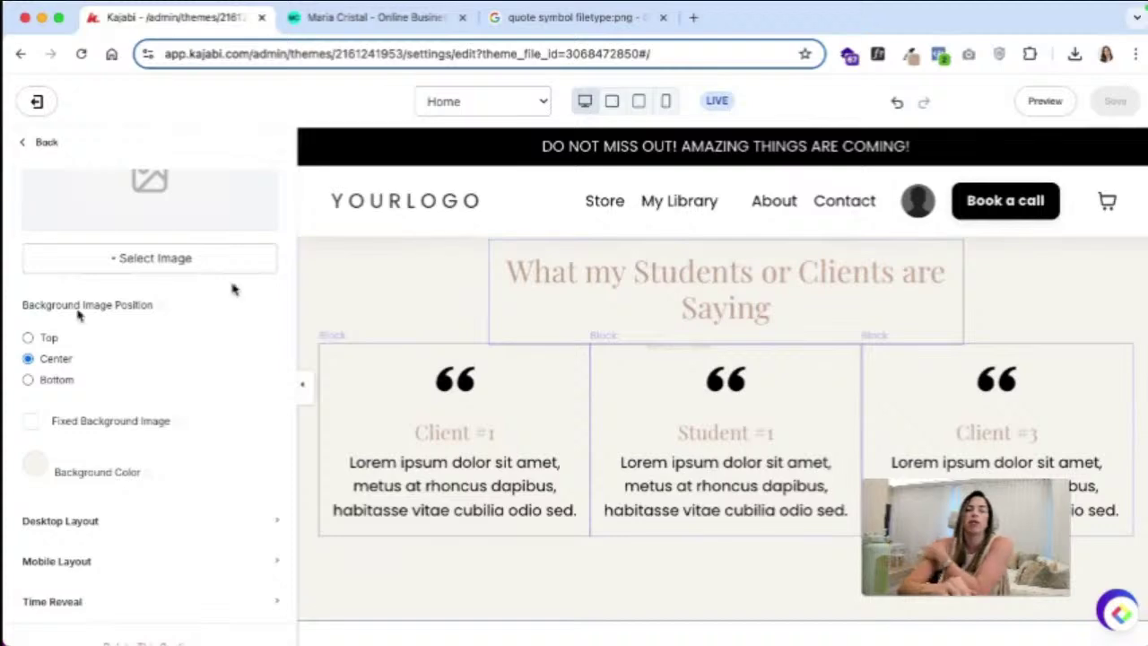
click(45, 143)
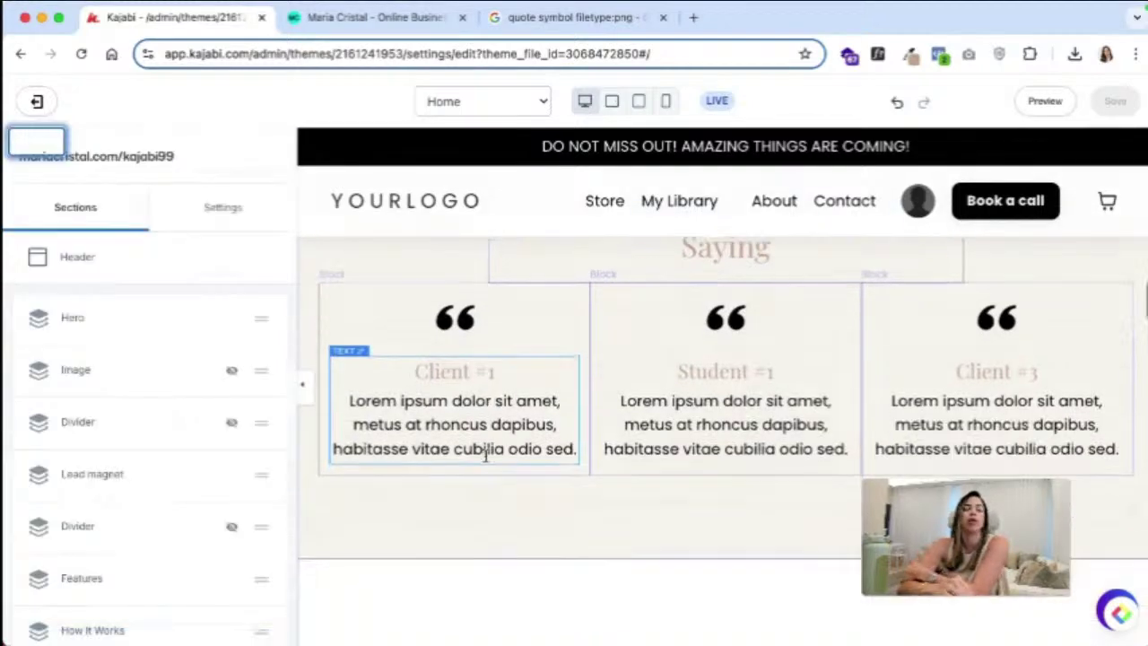
scroll(485, 455, down, 5)
scroll(124, 535, down, 2)
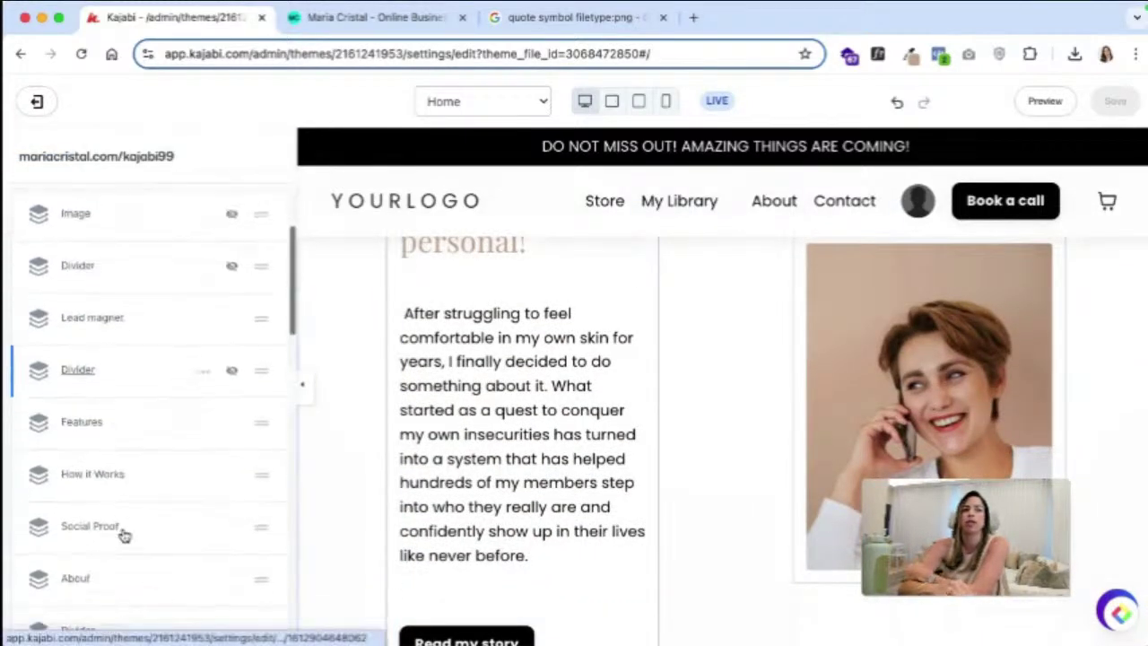
scroll(122, 533, down, 2)
scroll(376, 429, up, 4)
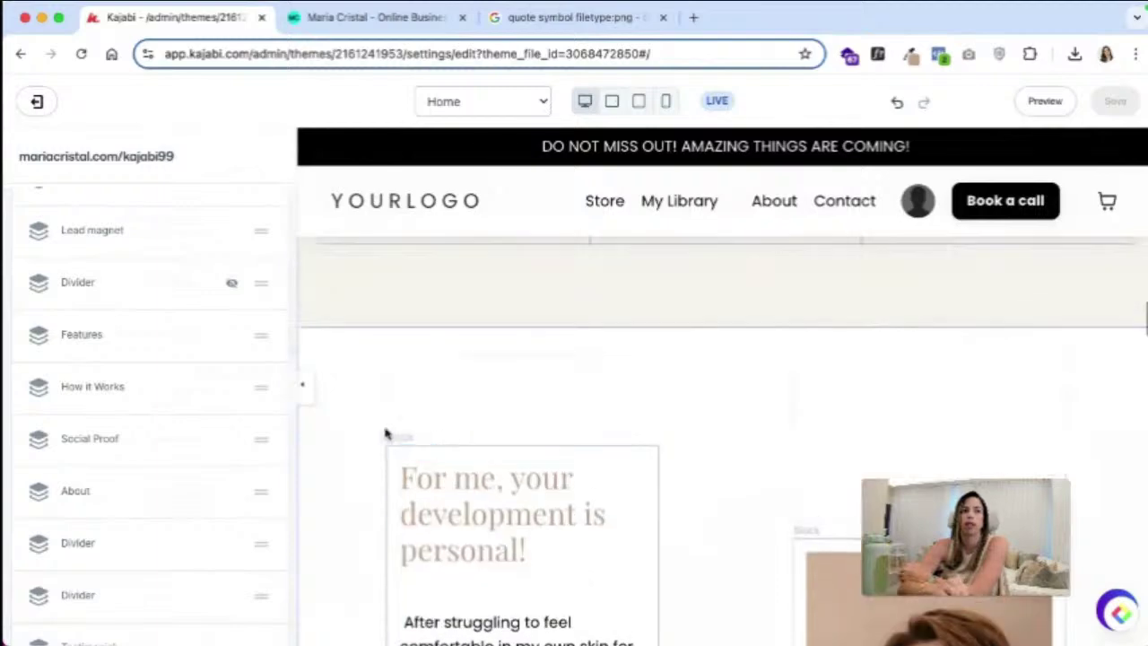
click(203, 494)
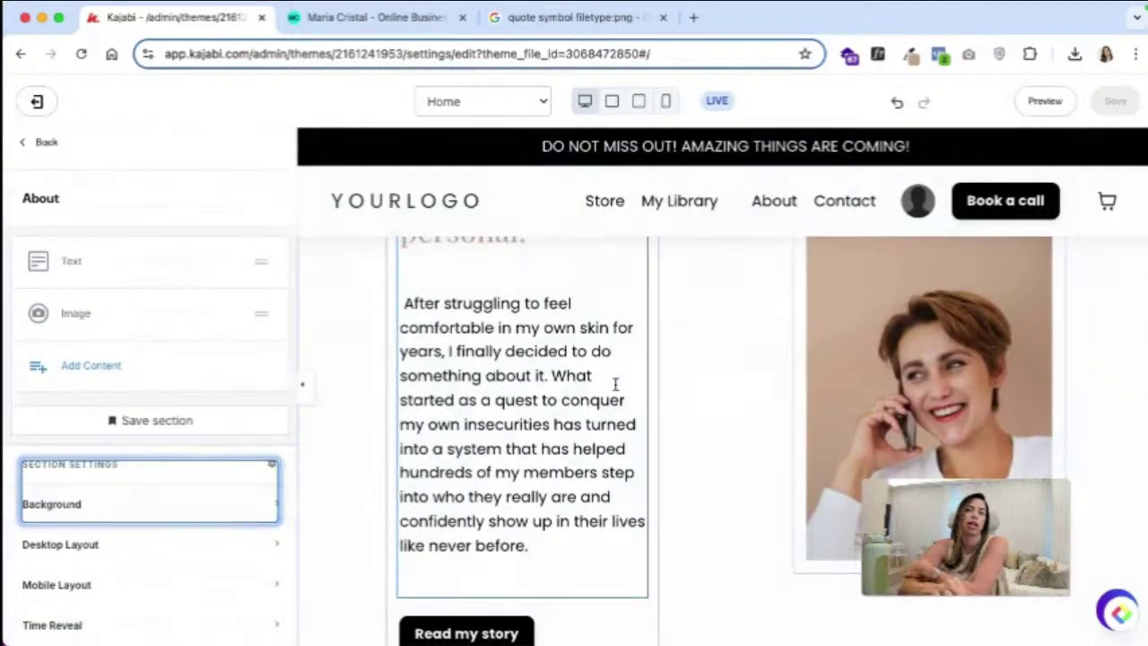
Step: Replace the About section's heading with "About You or About Your Business"
scroll(579, 319, up, 3)
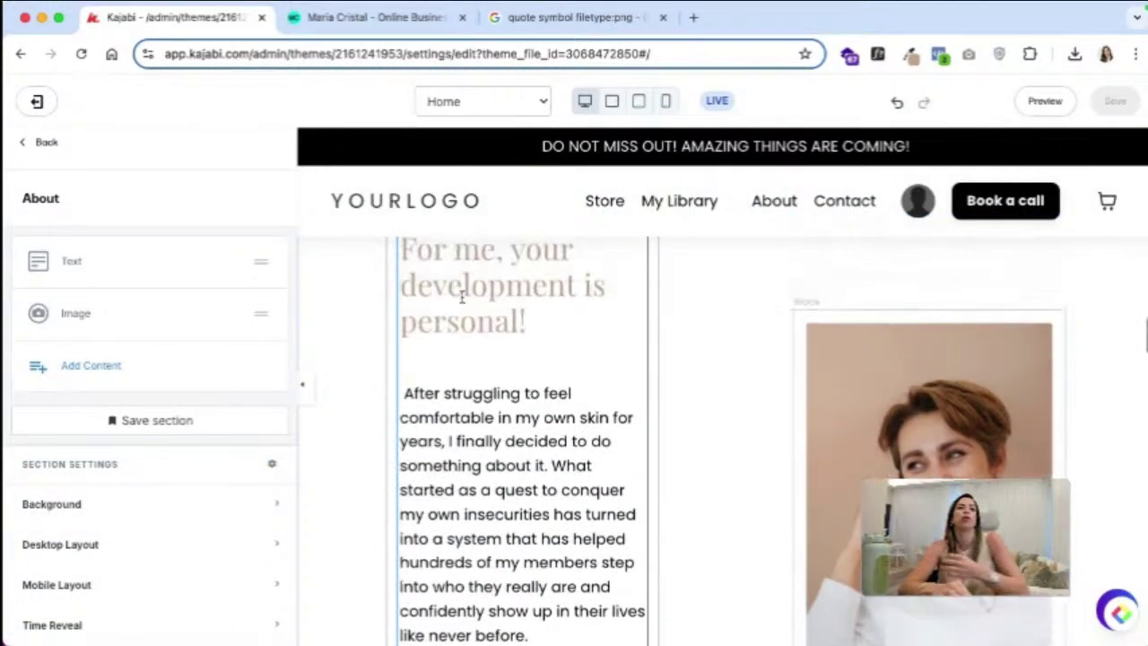
click(406, 285)
text(About You o)
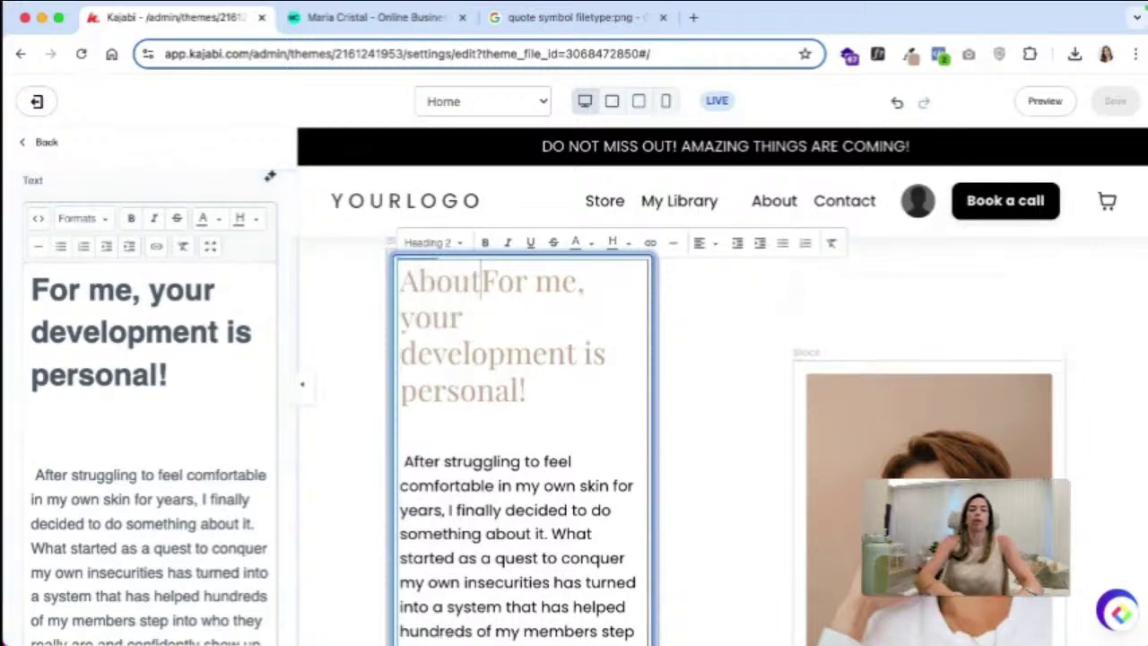
text(r About Your )
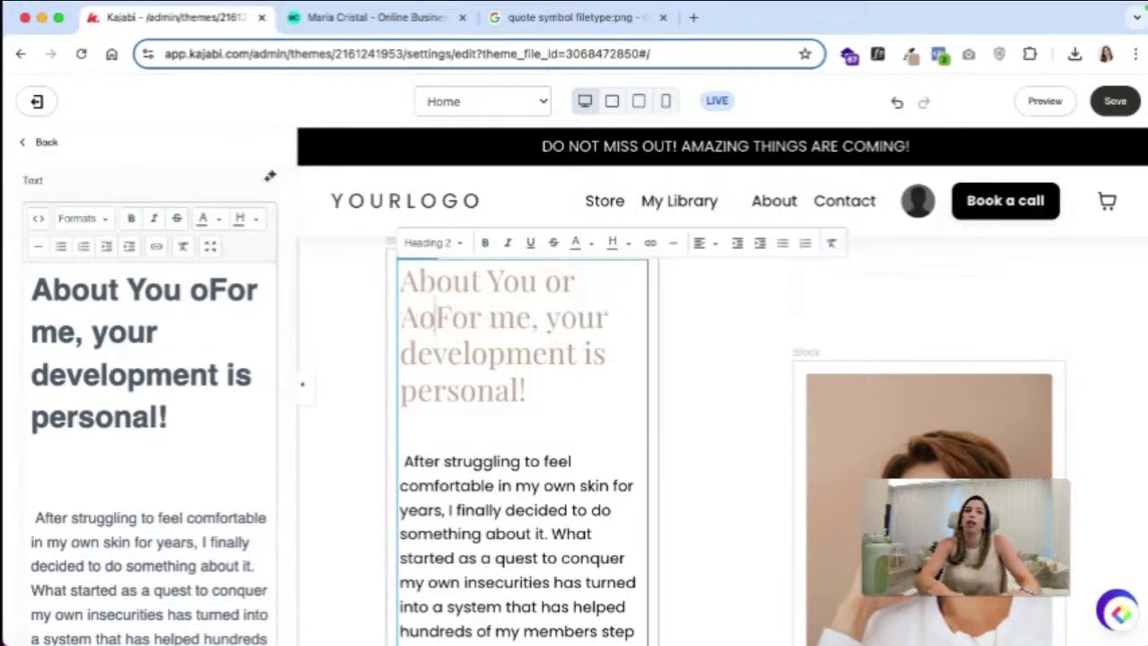
text(Business)
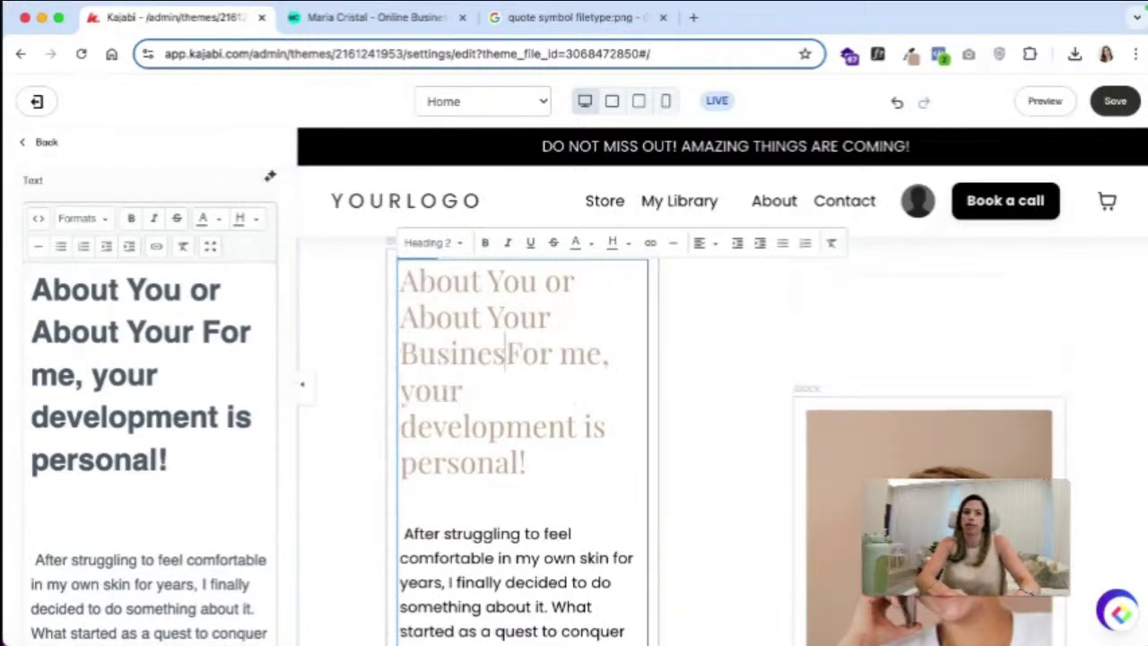
shift+click(566, 452)
key(BackSpace)
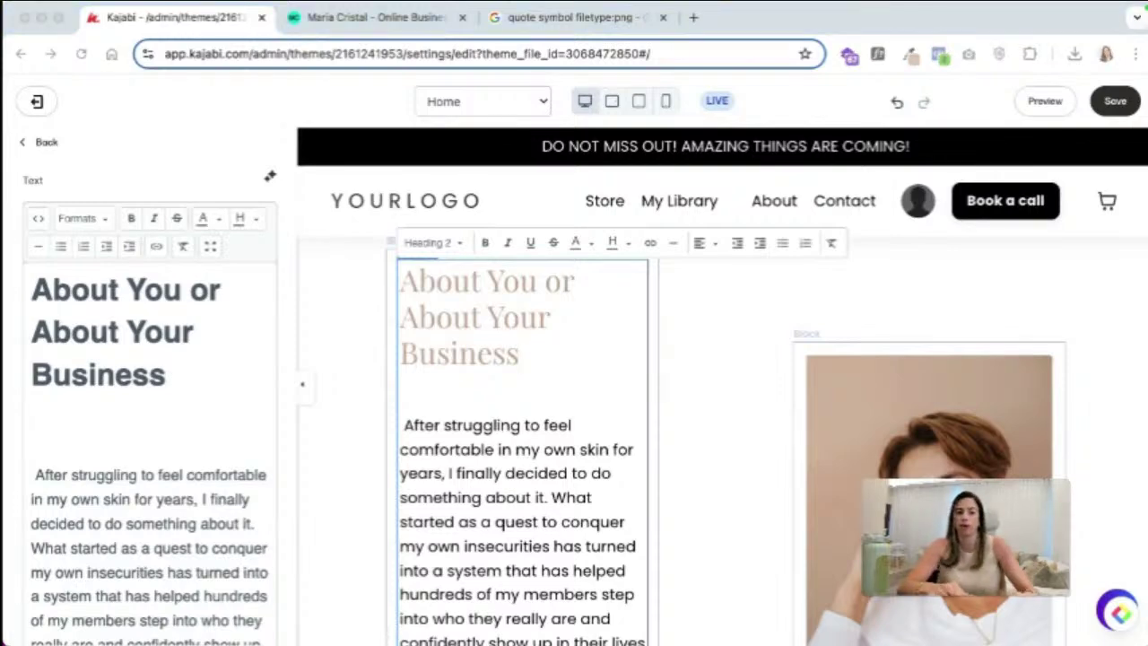
Step: Replace the About section's body paragraph with "In this section, define what you do, make people easy to find you online,"
click(402, 424)
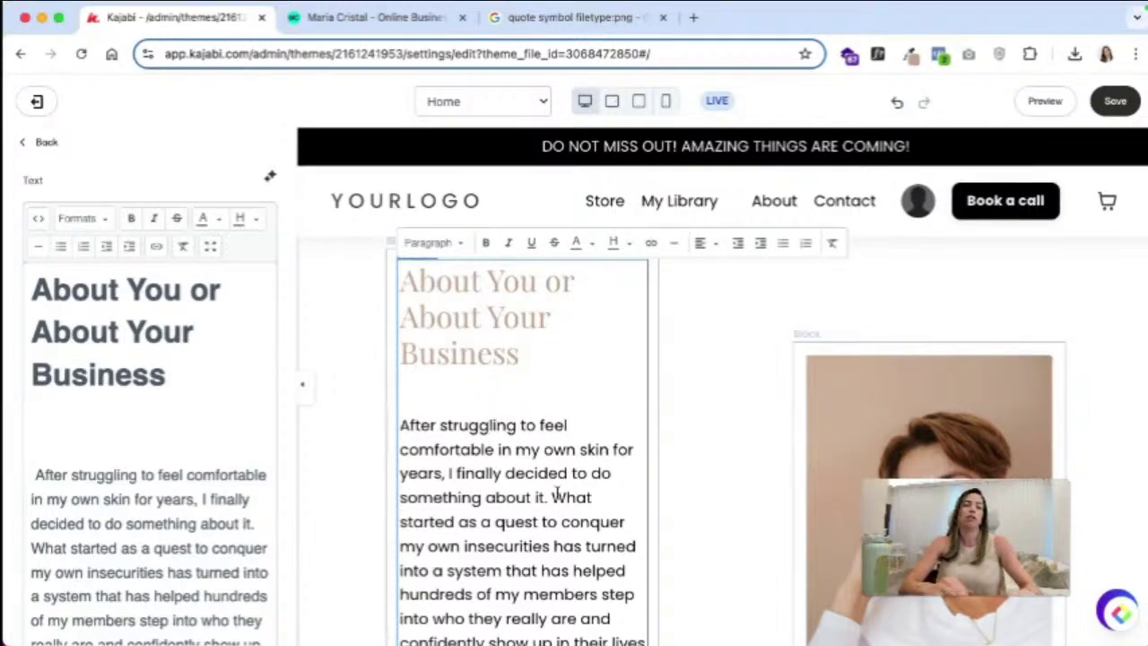
scroll(556, 493, down, 3)
shift+click(544, 448)
scroll(544, 450, up, 2)
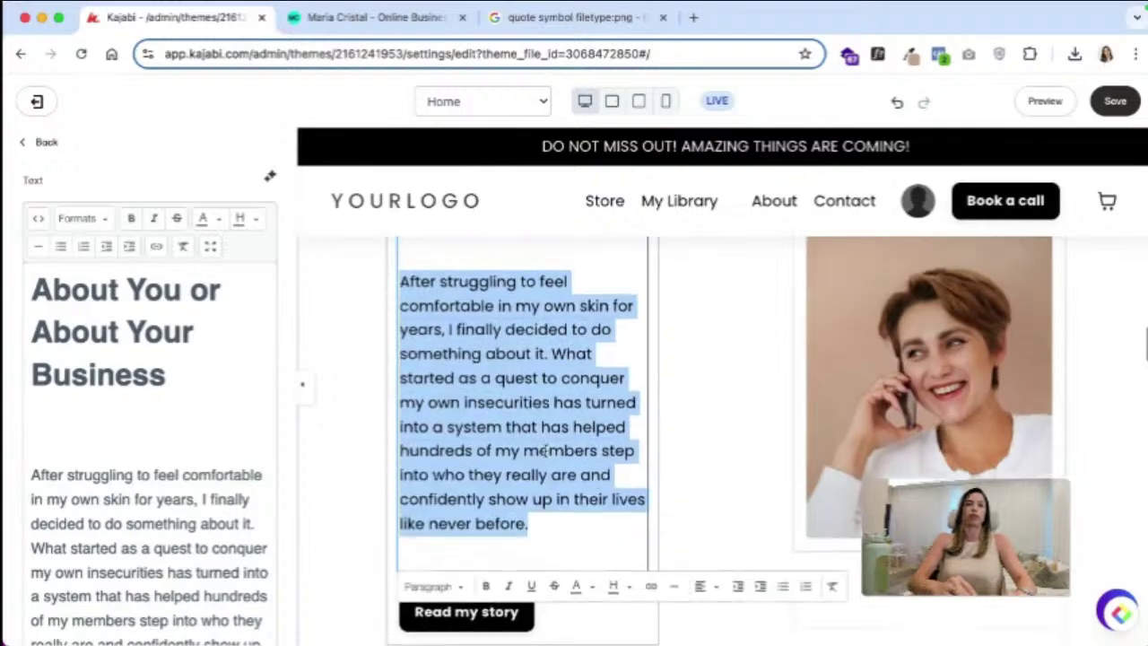
text(In this section)
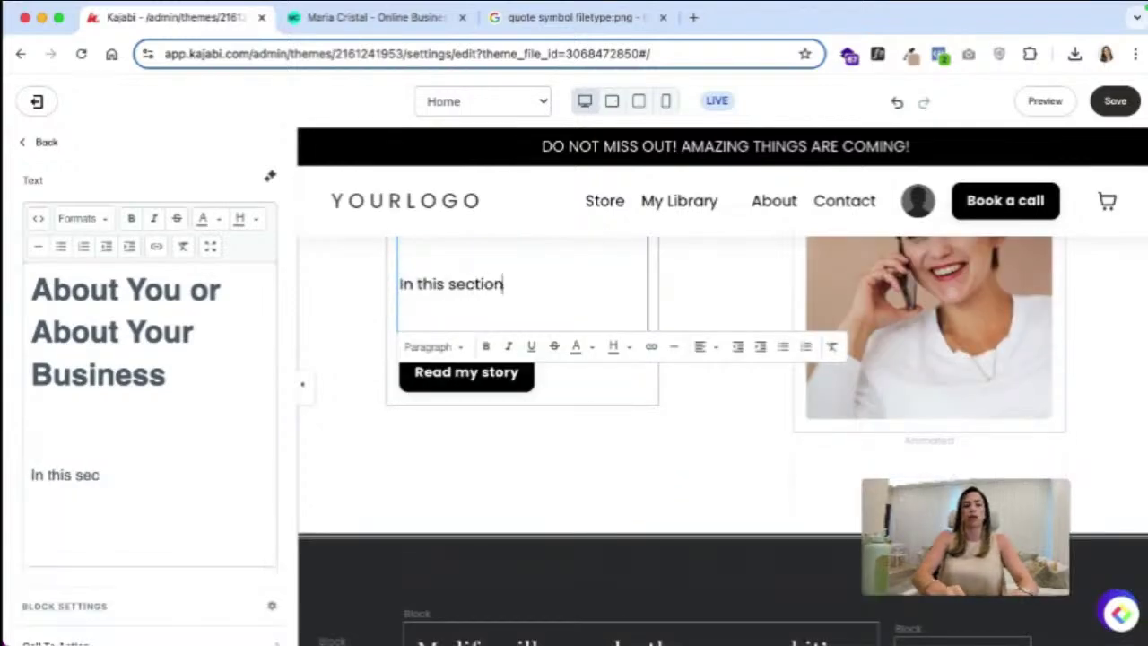
text(, define what you do)
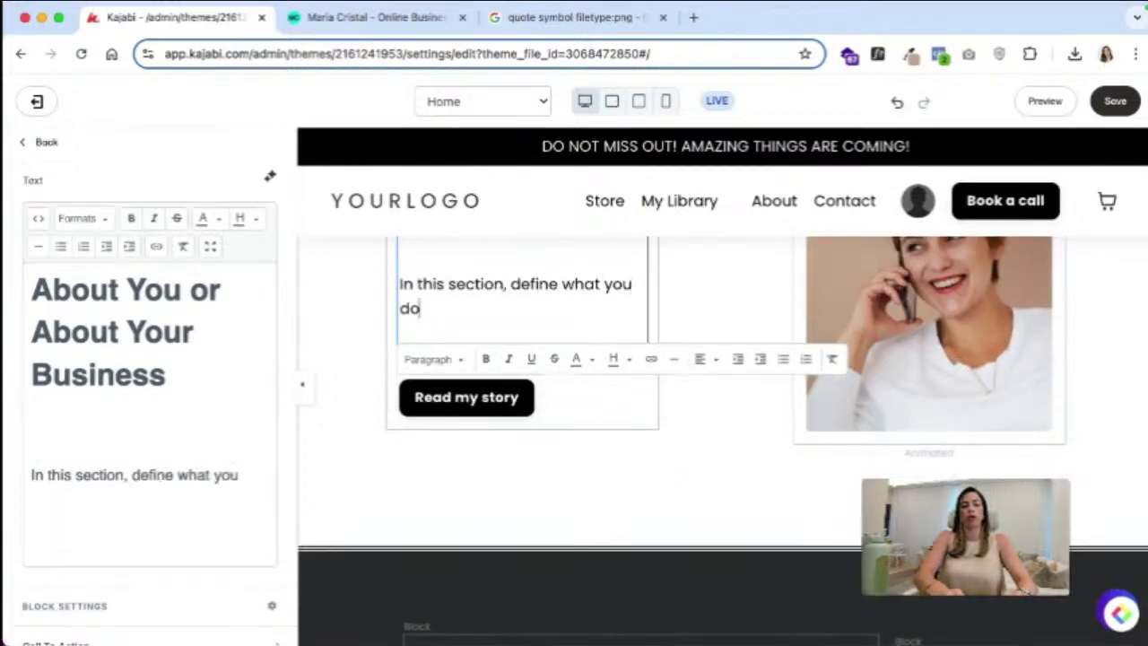
text(, make peop)
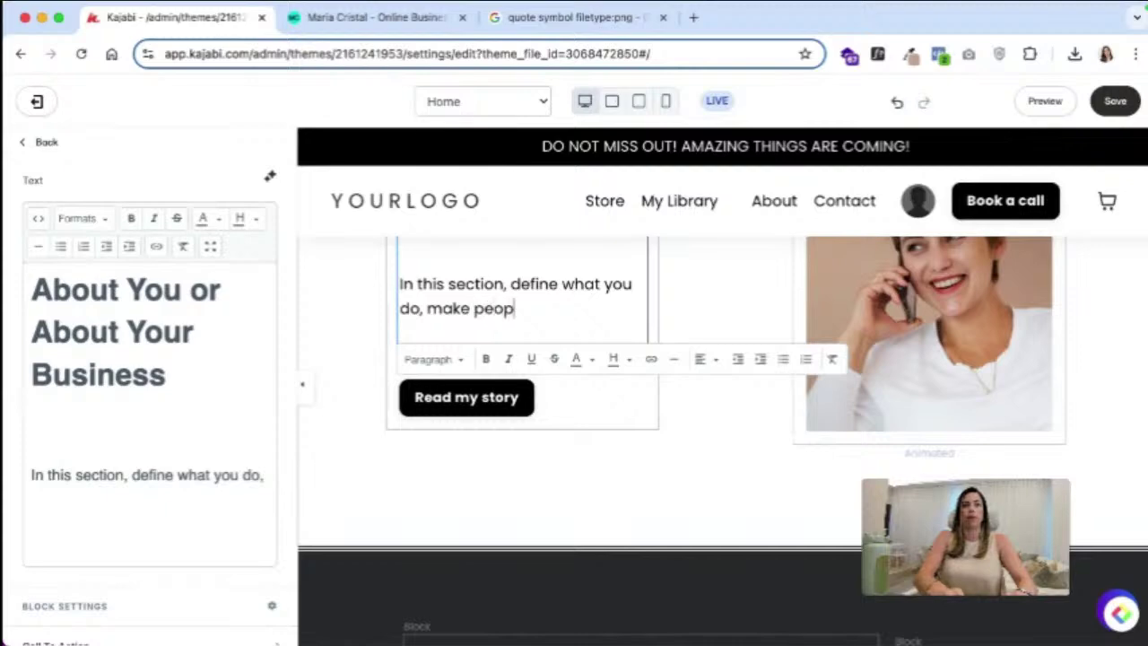
text(le ea)
text(se)
key(BackSpace)
key(BackSpace)
text(y to find)
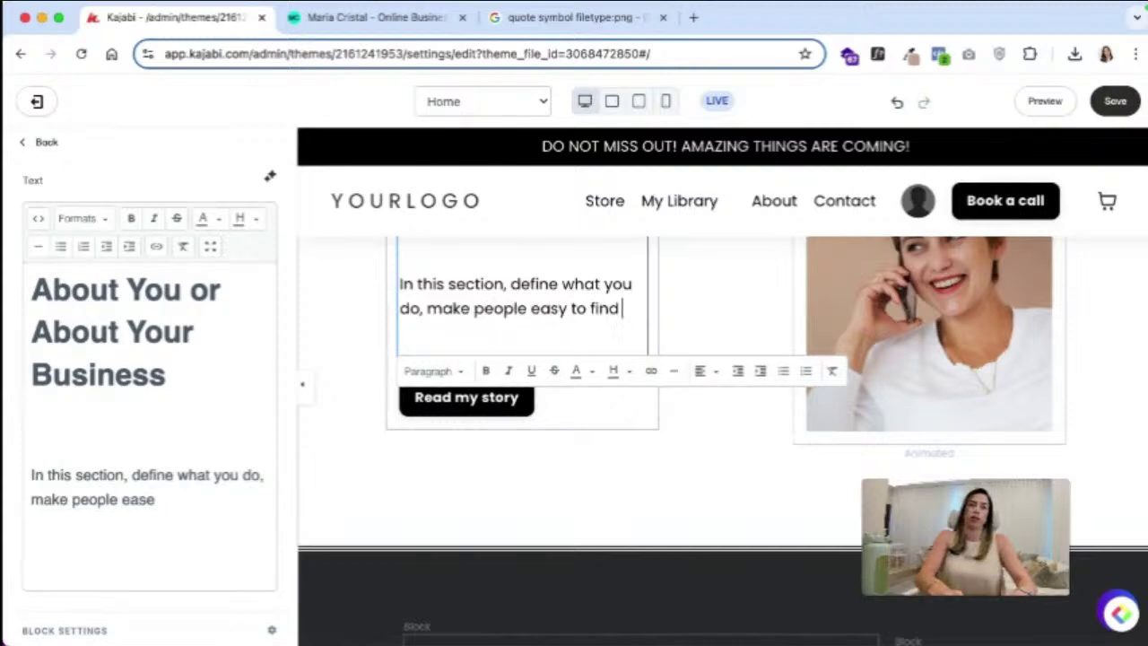
text( you online, w)
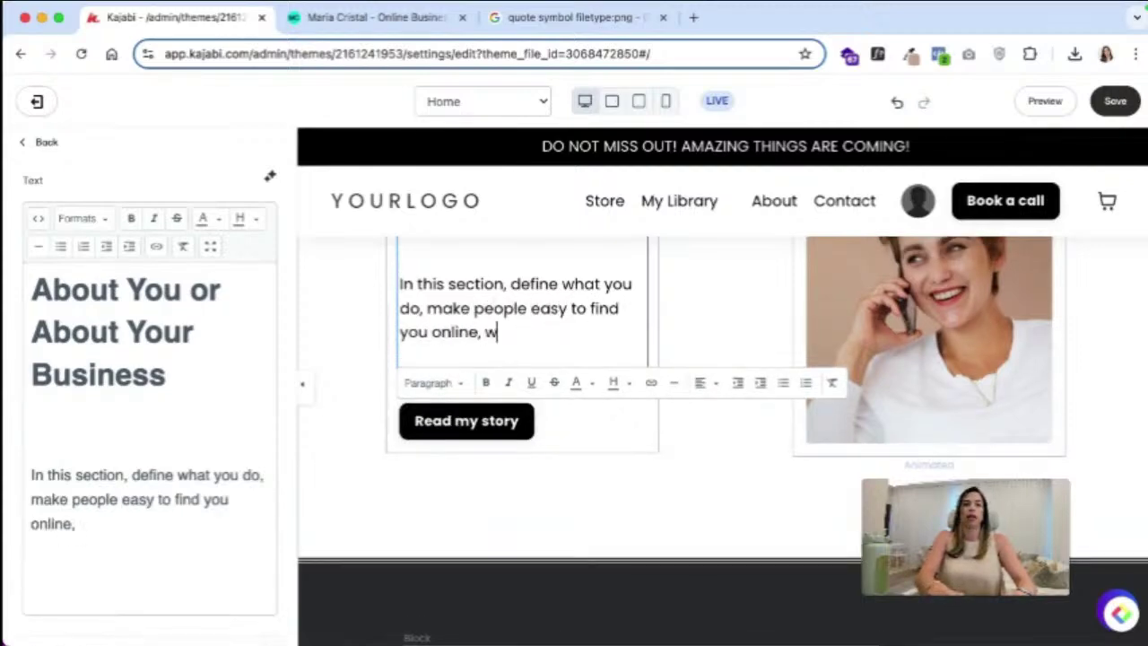
Step: Finish the paragraph with "who your target audience is or who you help and explain how your product or service solves a problem."
text(ho your target aud)
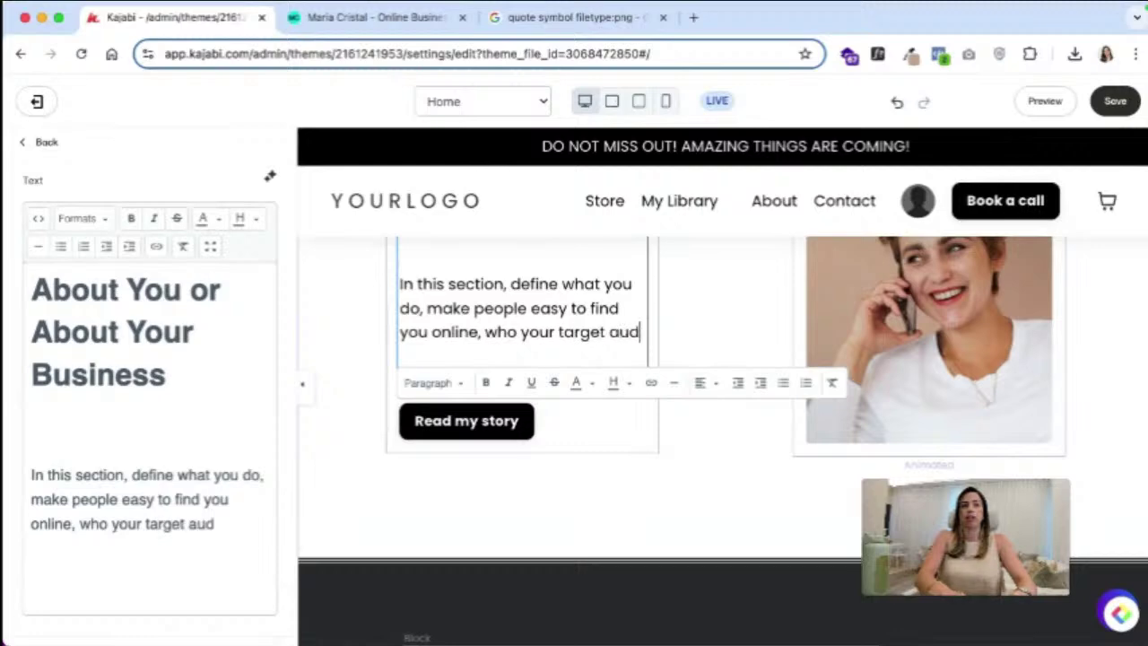
text(ience is o)
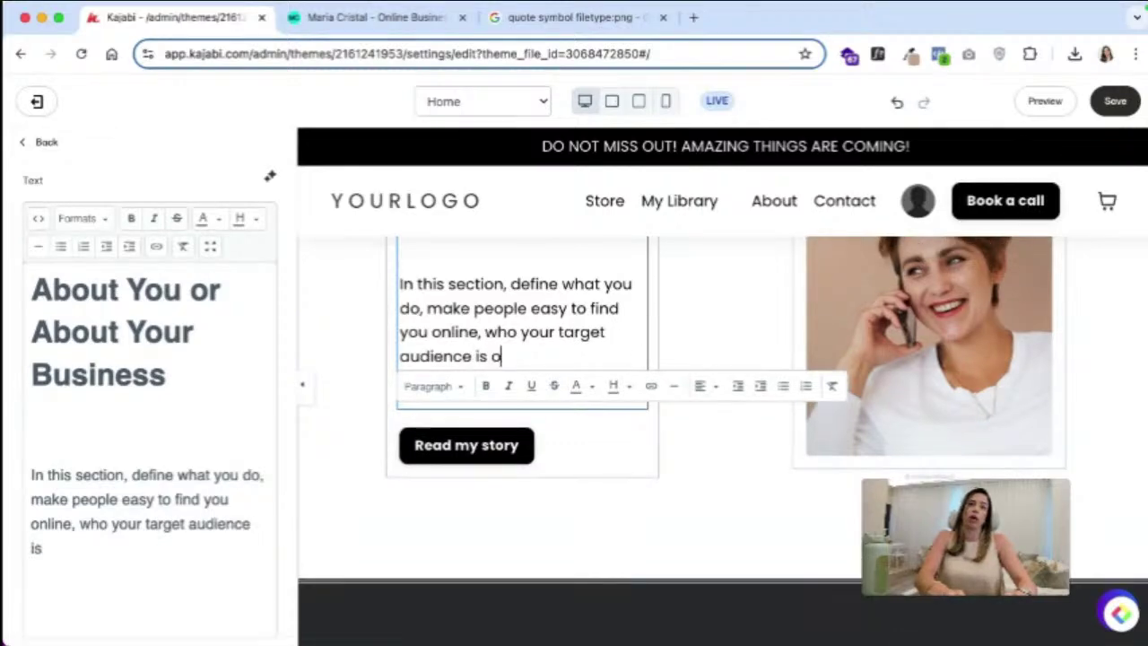
text(r who you help)
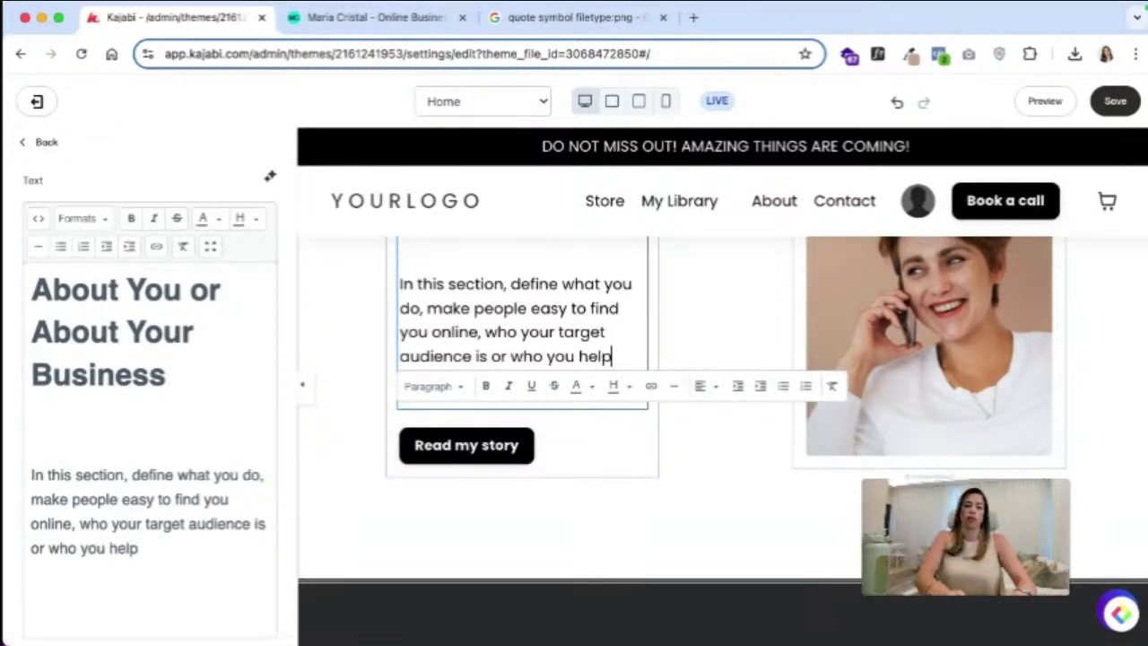
text( and explain ho)
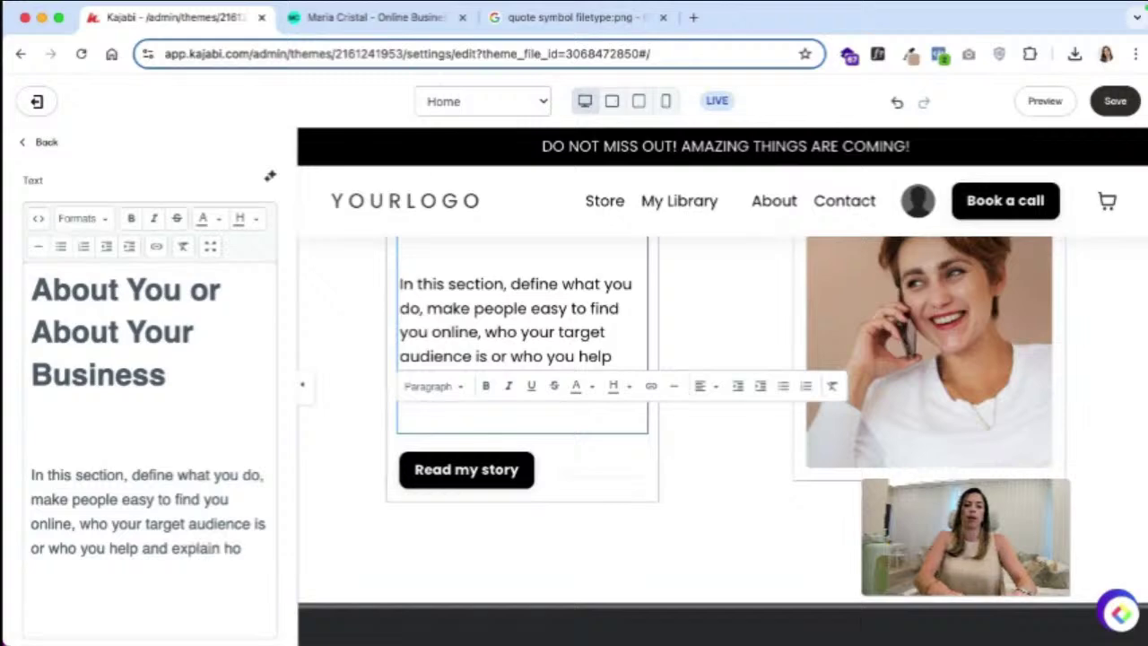
text(w your product or)
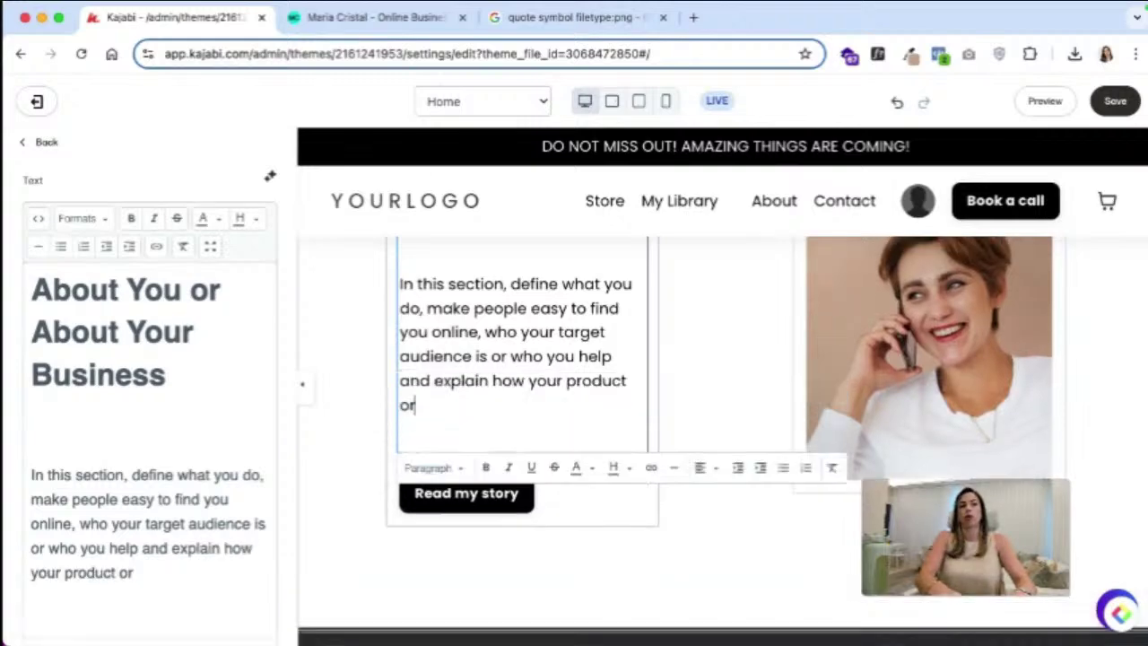
text( service sol)
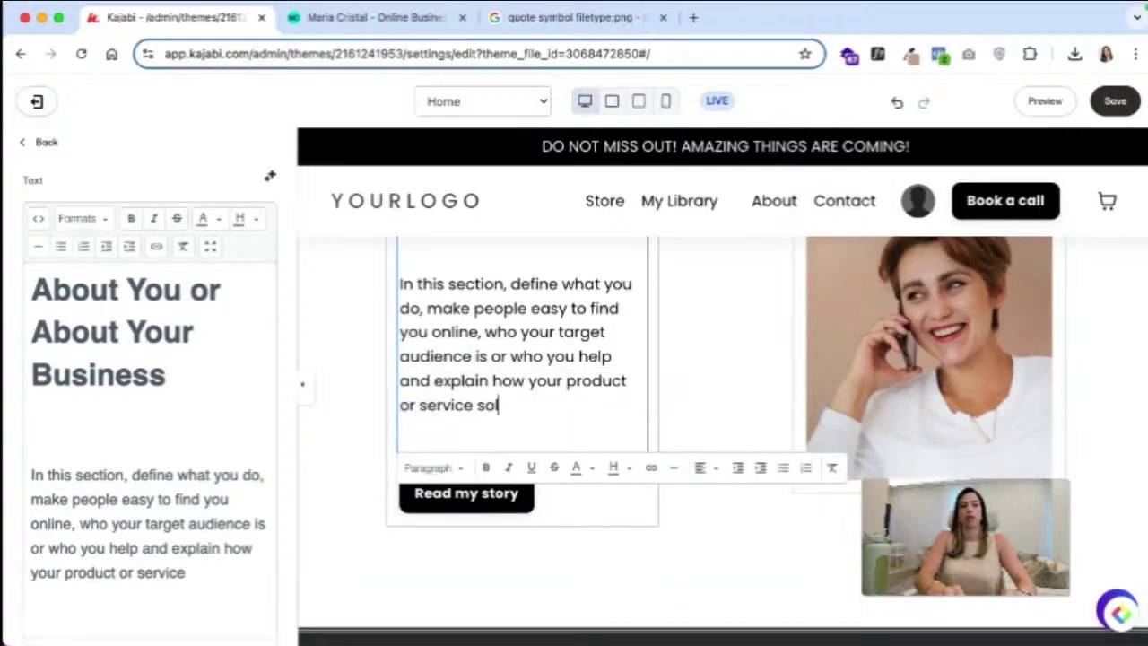
text(ves a problem.)
key(Return)
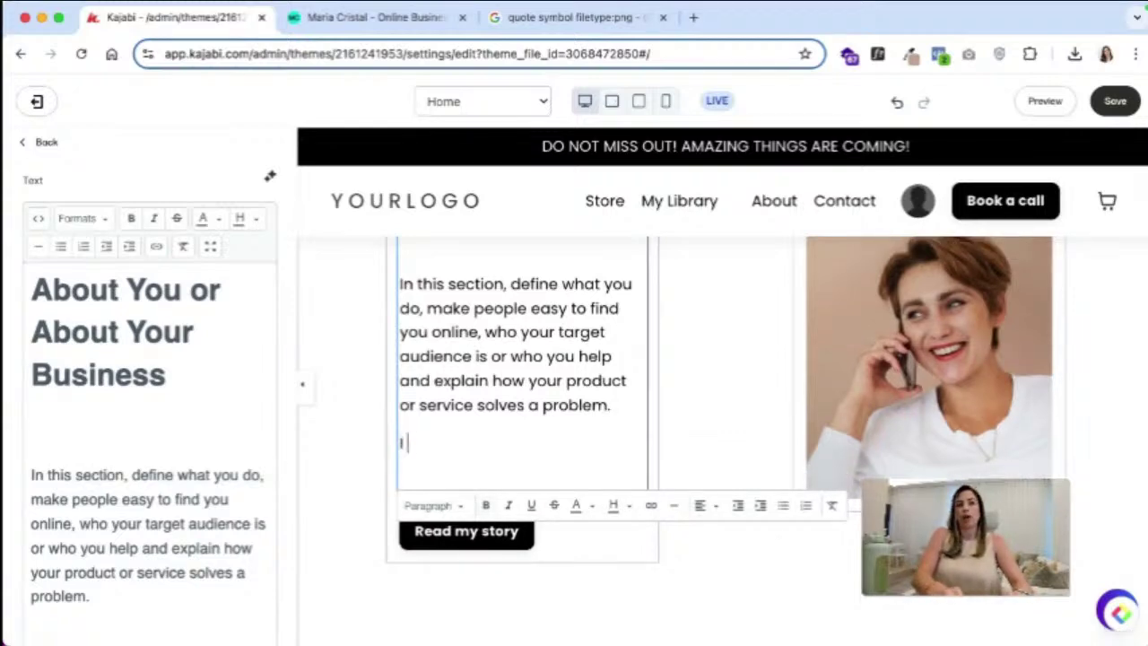
Step: Add the paragraph "I / We help [who], to [what] so they can [result they want to achieve] even if [obstacles, challenges, objections.]" and save the page
text(I / We )
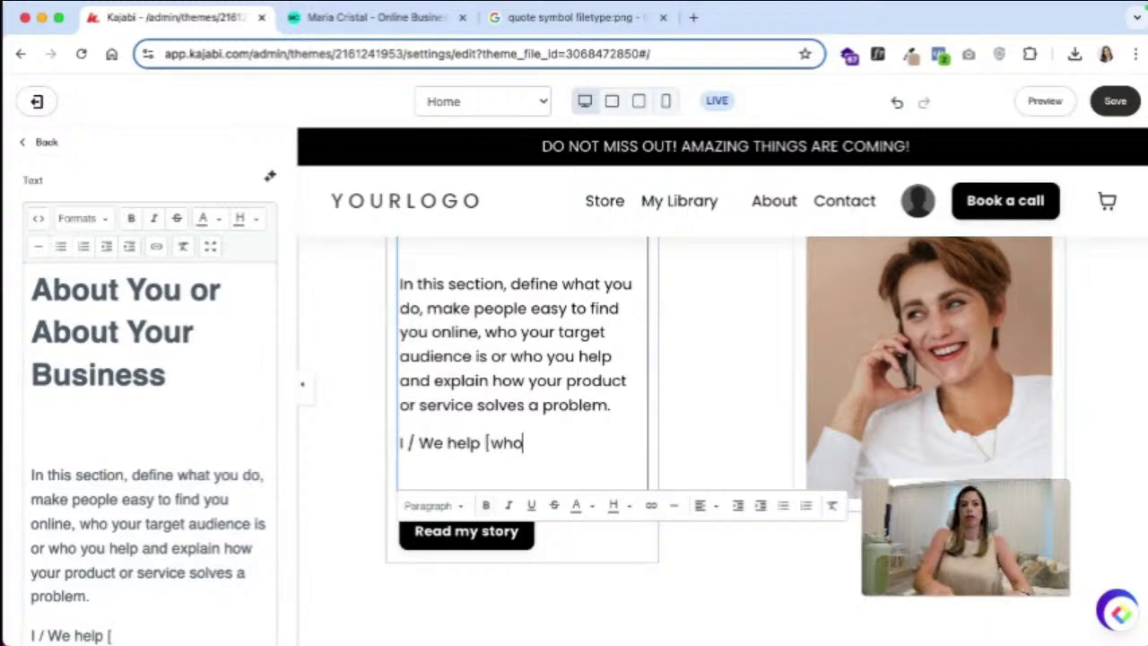
text(help [who])
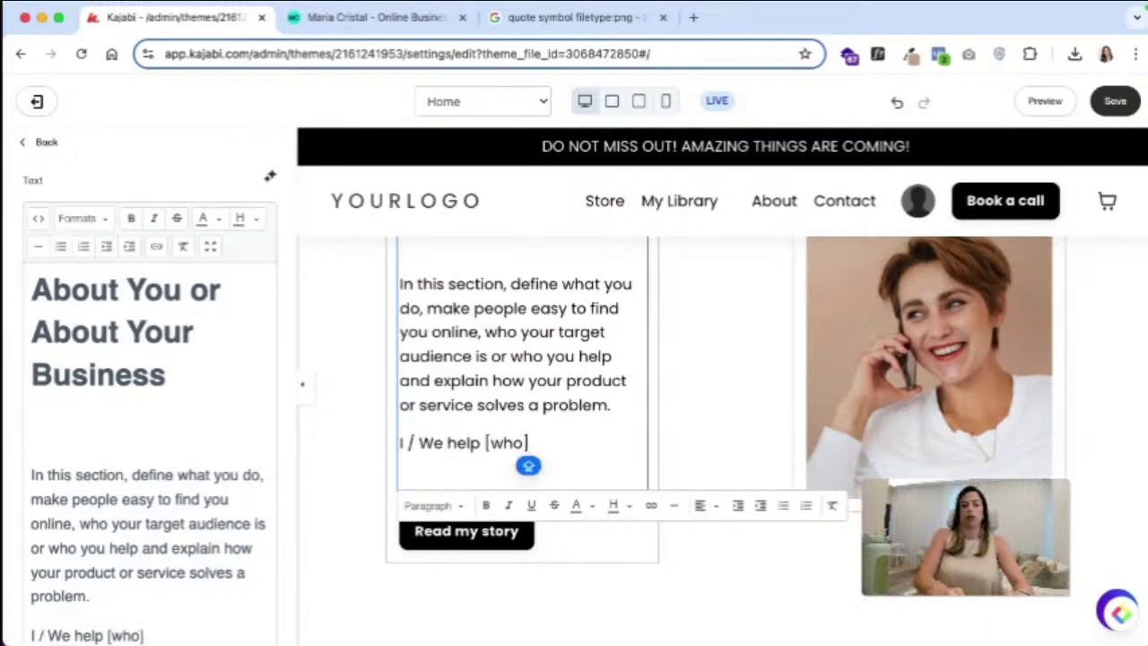
text(, TO)
key(BackSpace)
key(BackSpace)
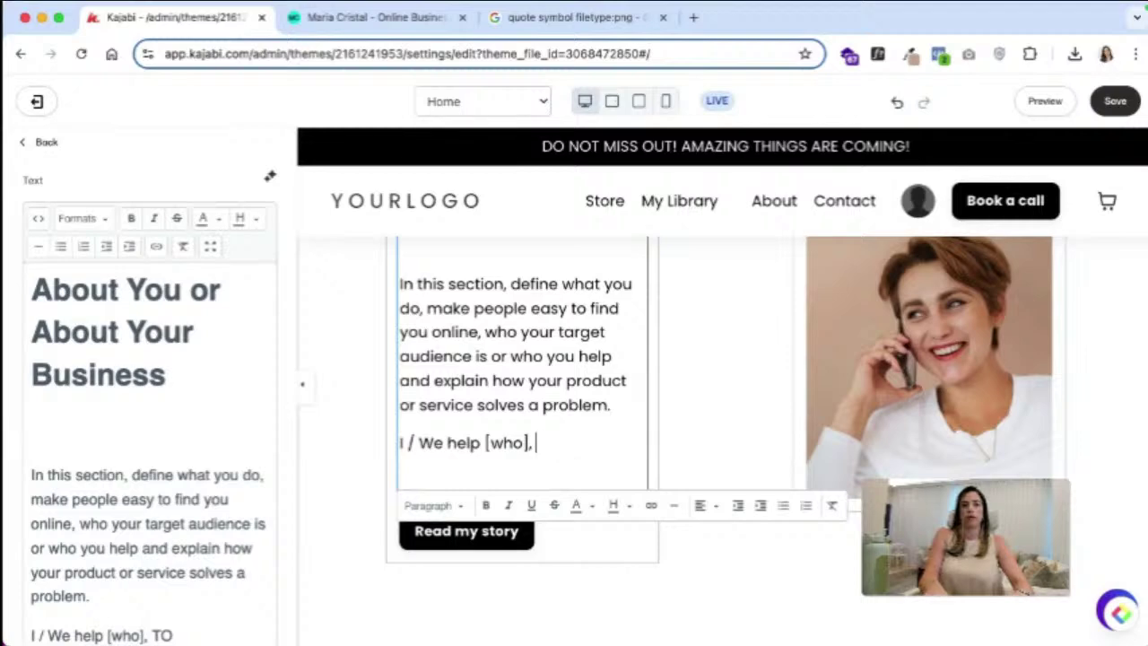
text(to [wha)
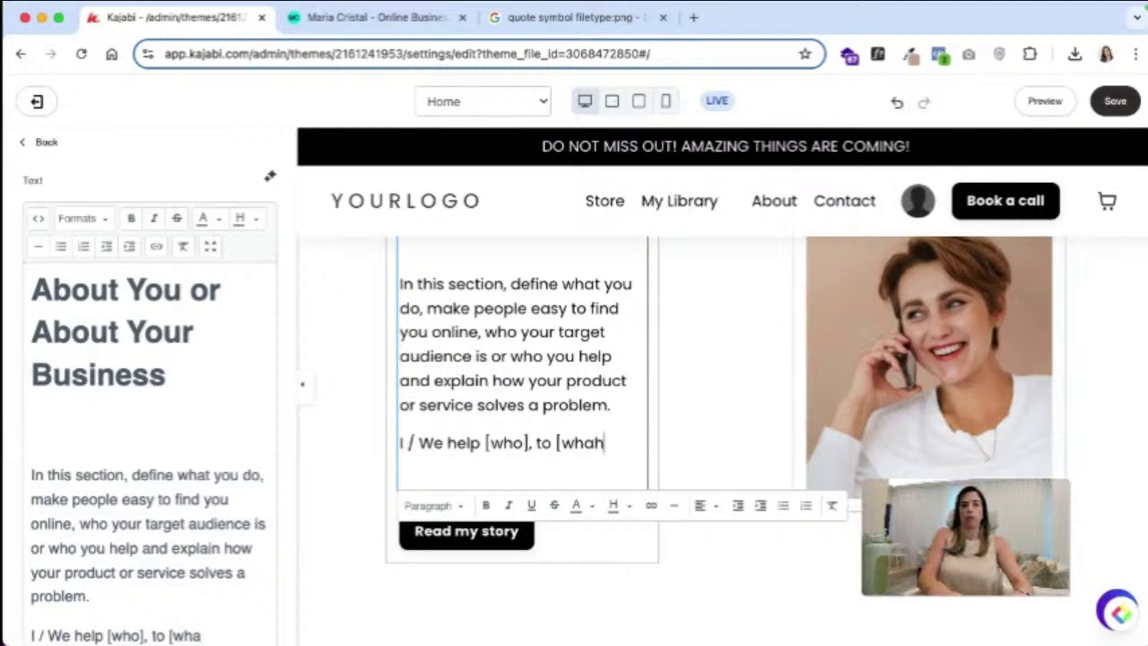
text(t] so)
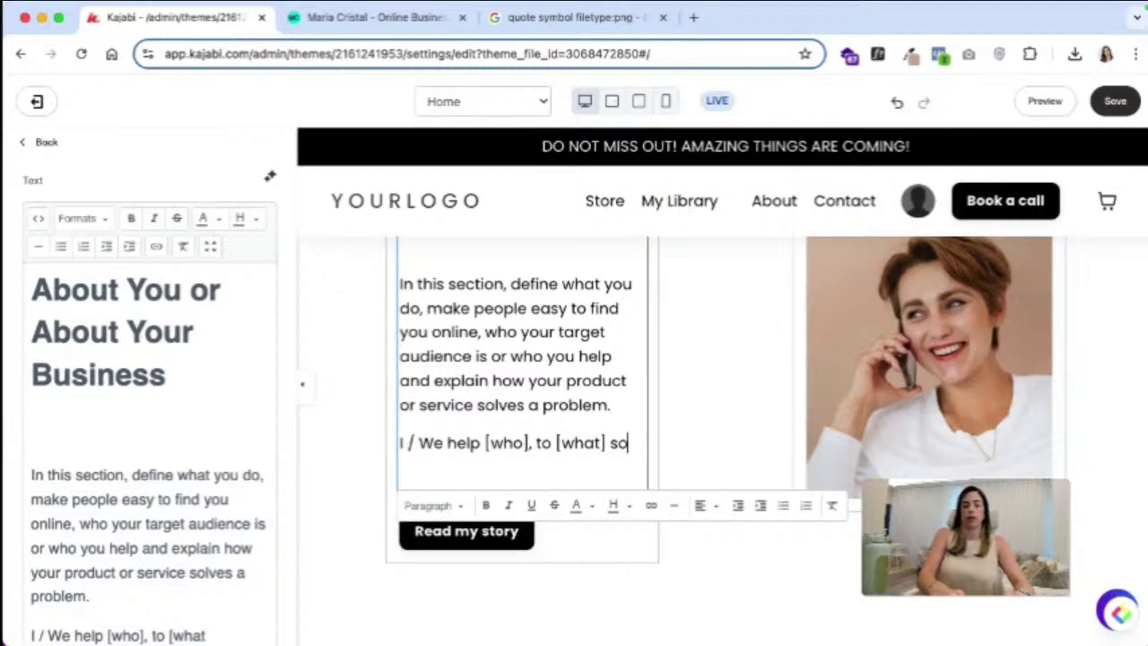
text( they can )
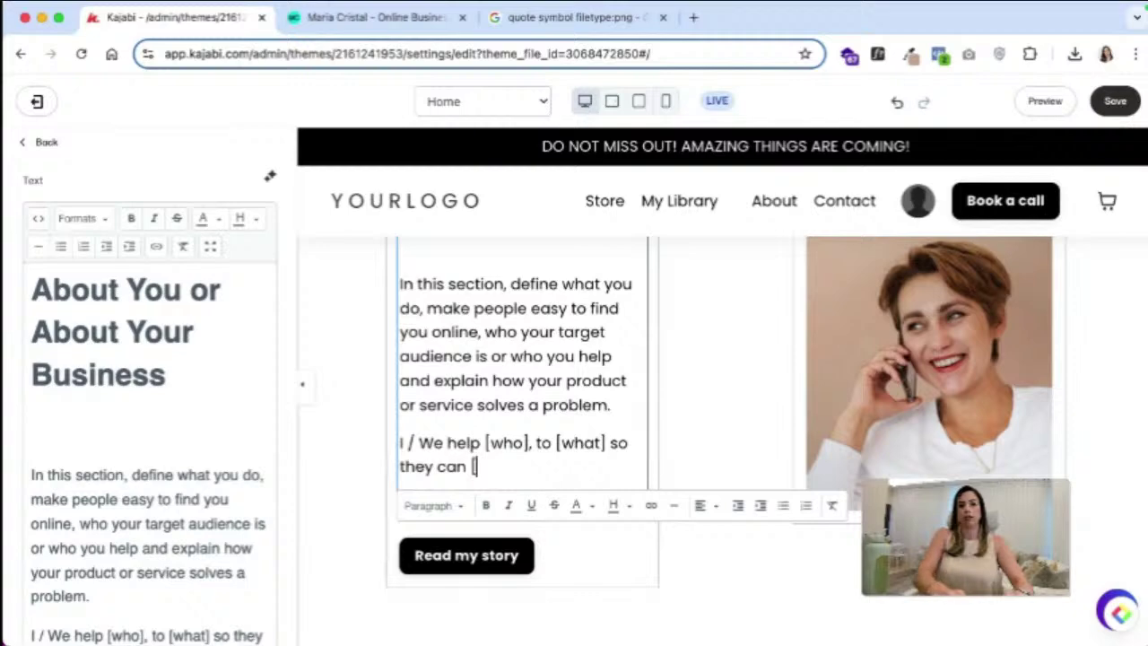
text([result they want)
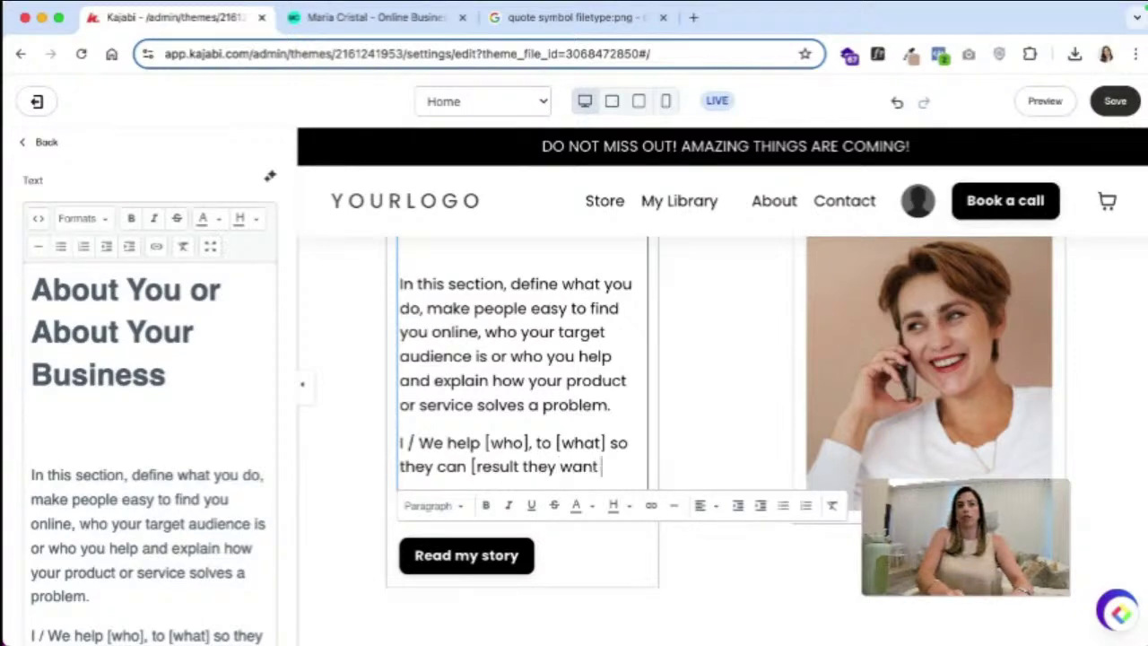
text( to achieve] even if)
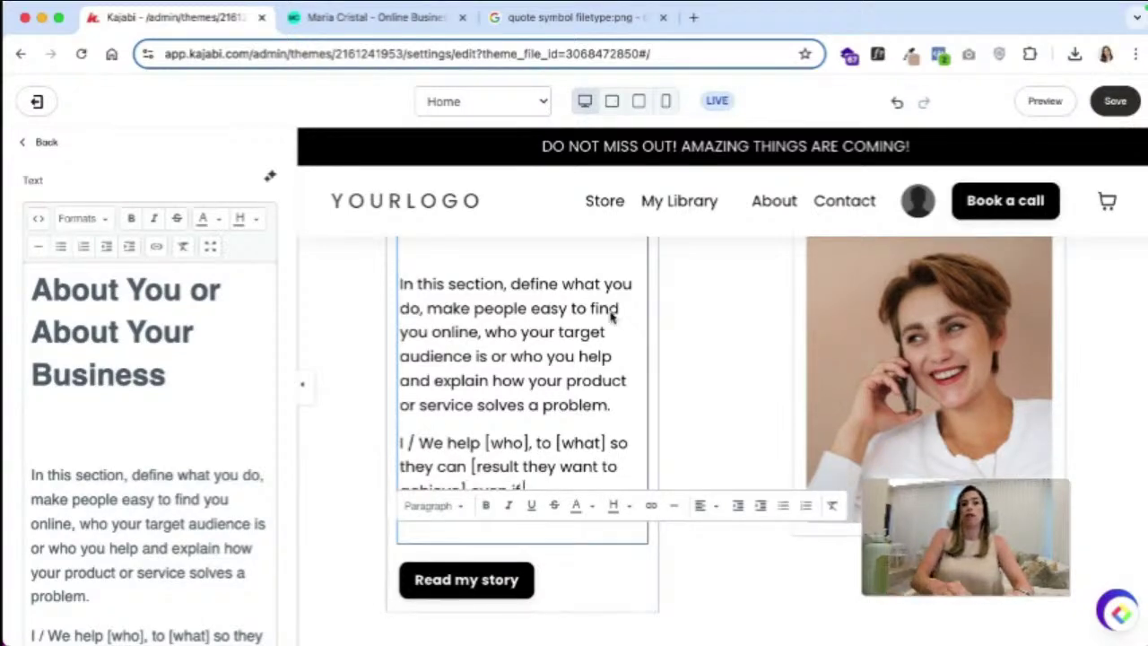
scroll(611, 314, down, 1)
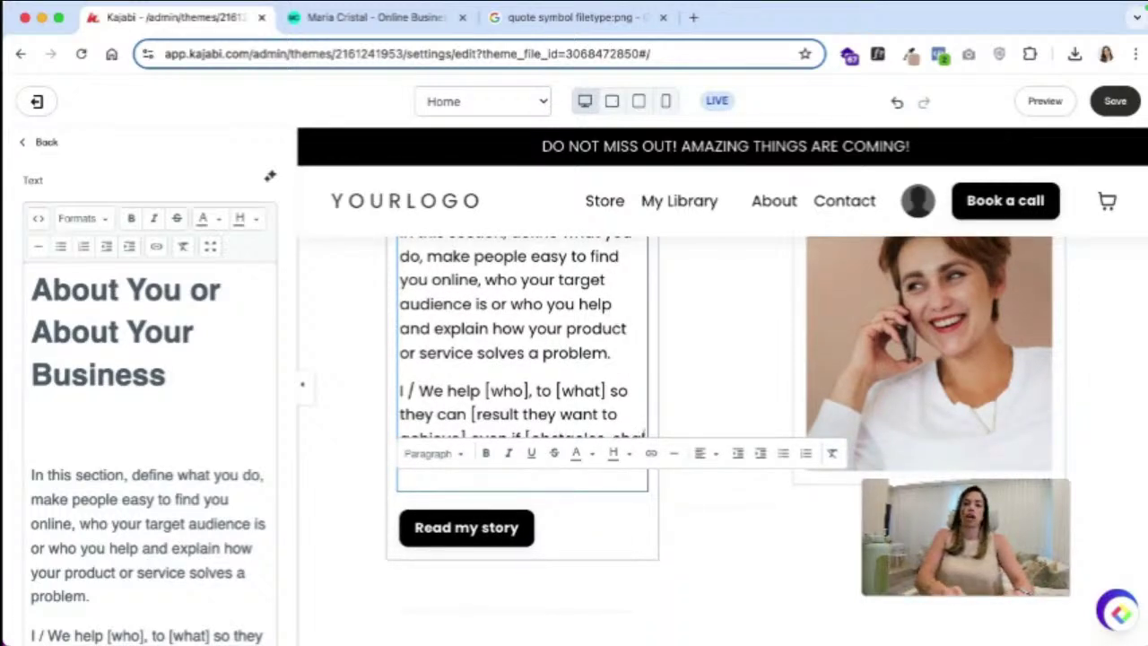
text(lenges)
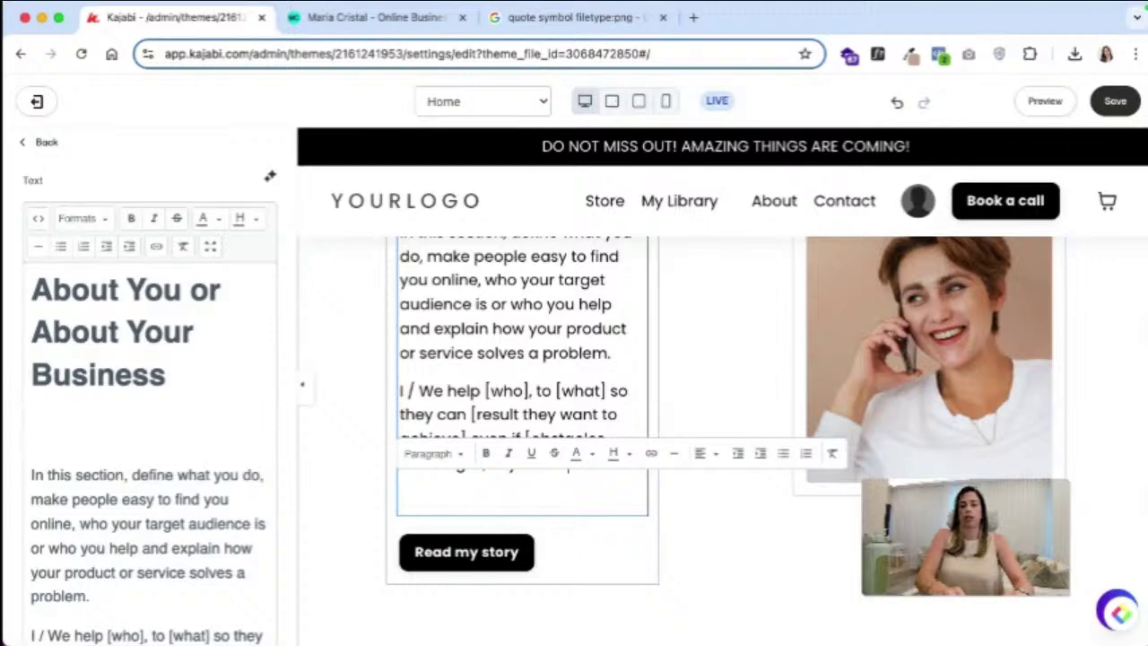
click(667, 305)
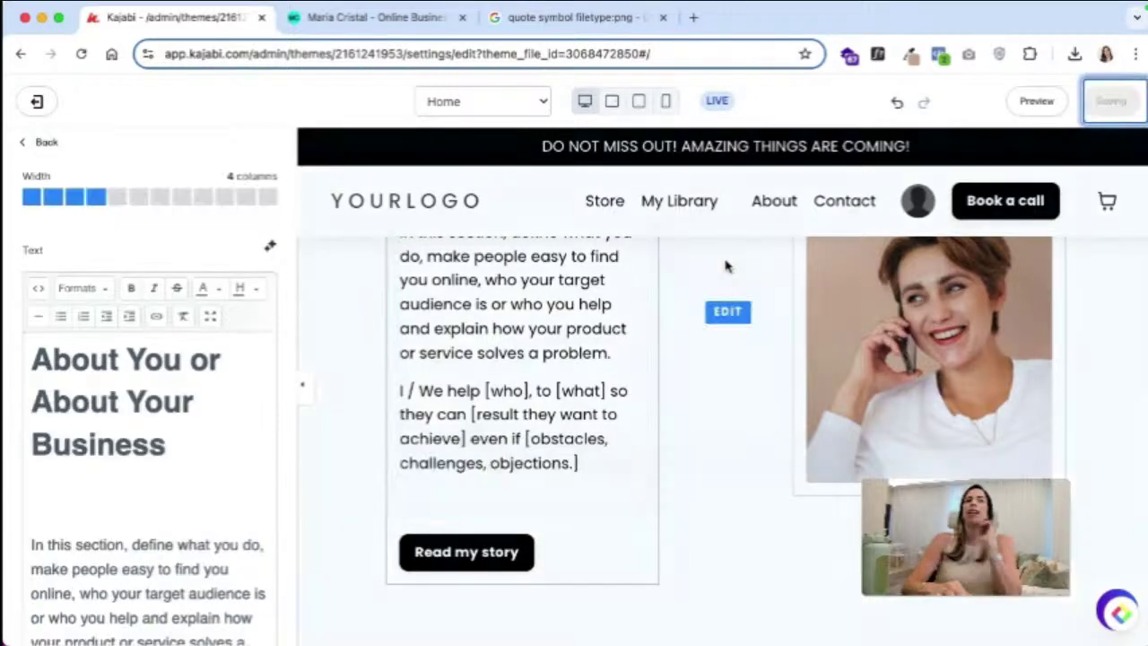
click(592, 482)
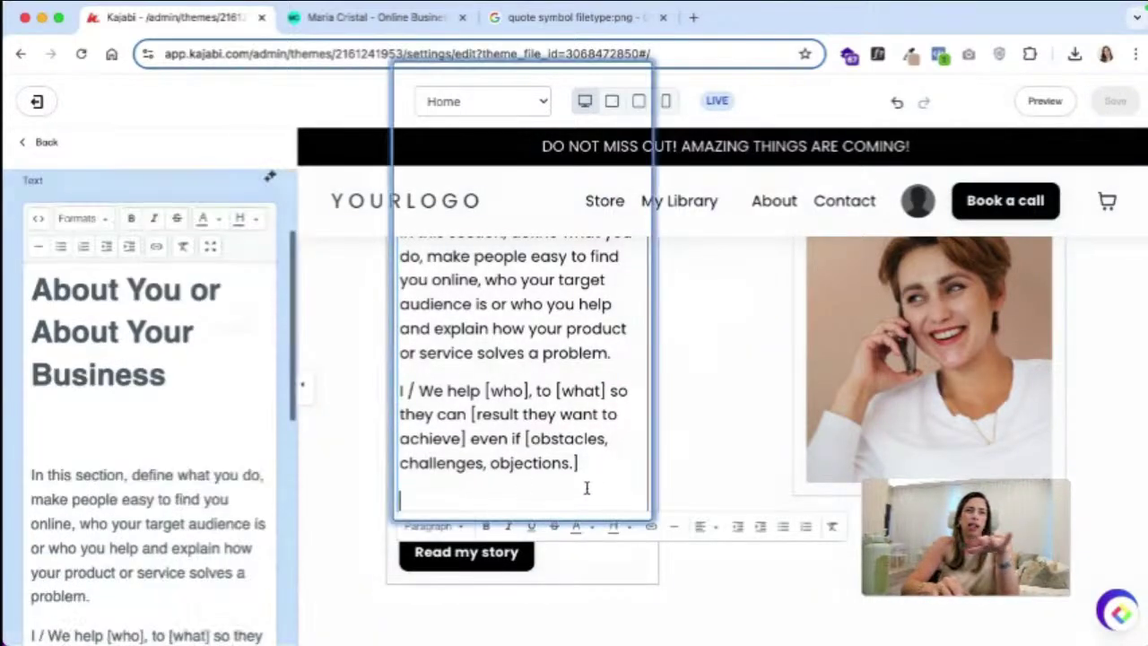
click(159, 438)
click(550, 322)
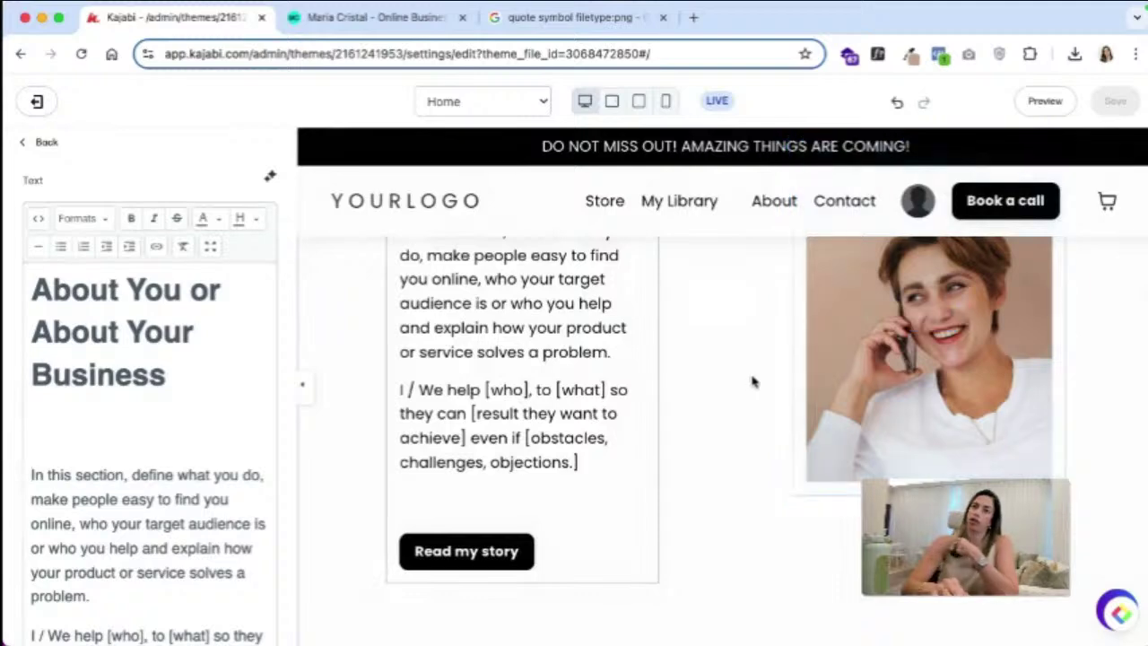
Step: Delete the three dark testimonial quote sections below the About section
scroll(750, 380, down, 5)
click(309, 288)
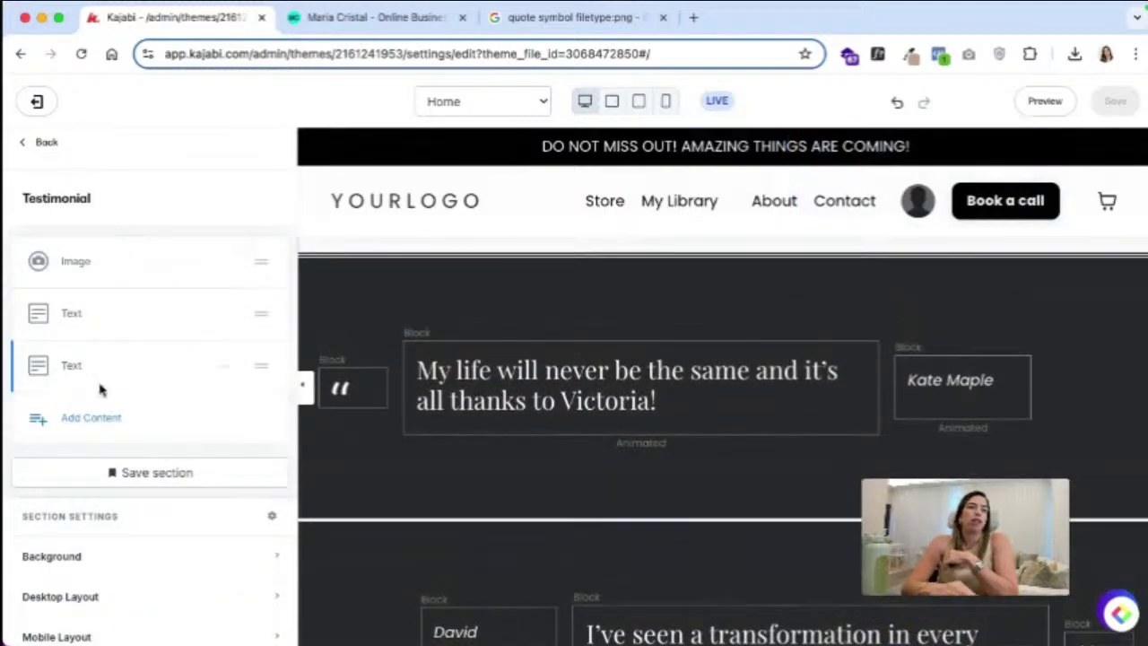
scroll(116, 538, down, 2)
click(122, 620)
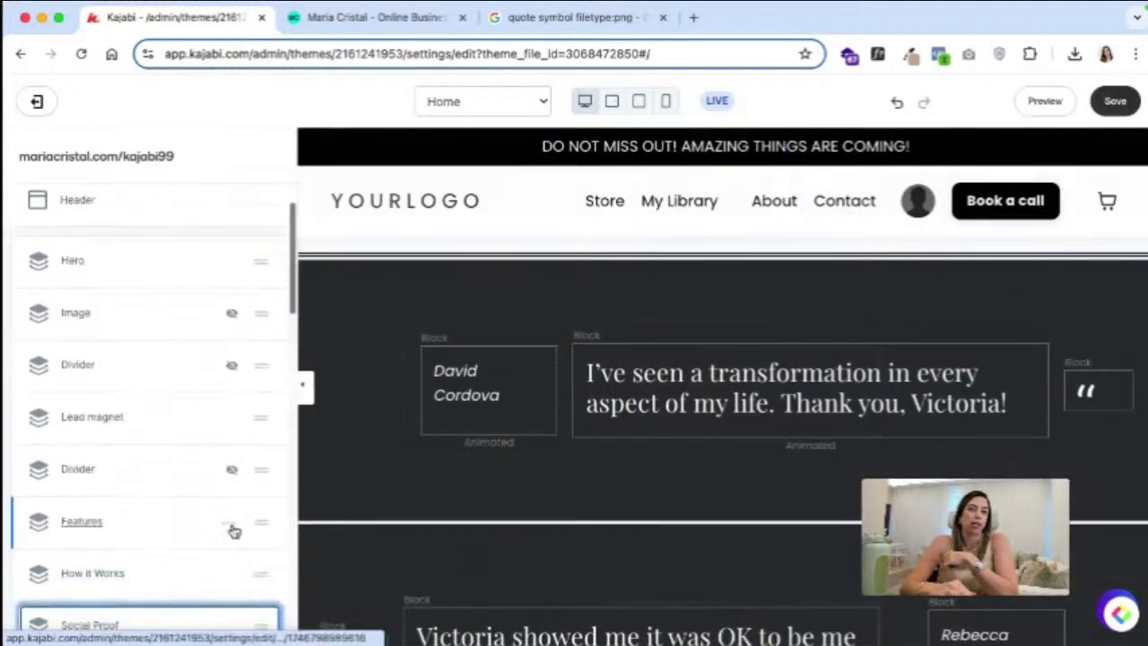
click(342, 468)
scroll(174, 521, down, 2)
click(123, 620)
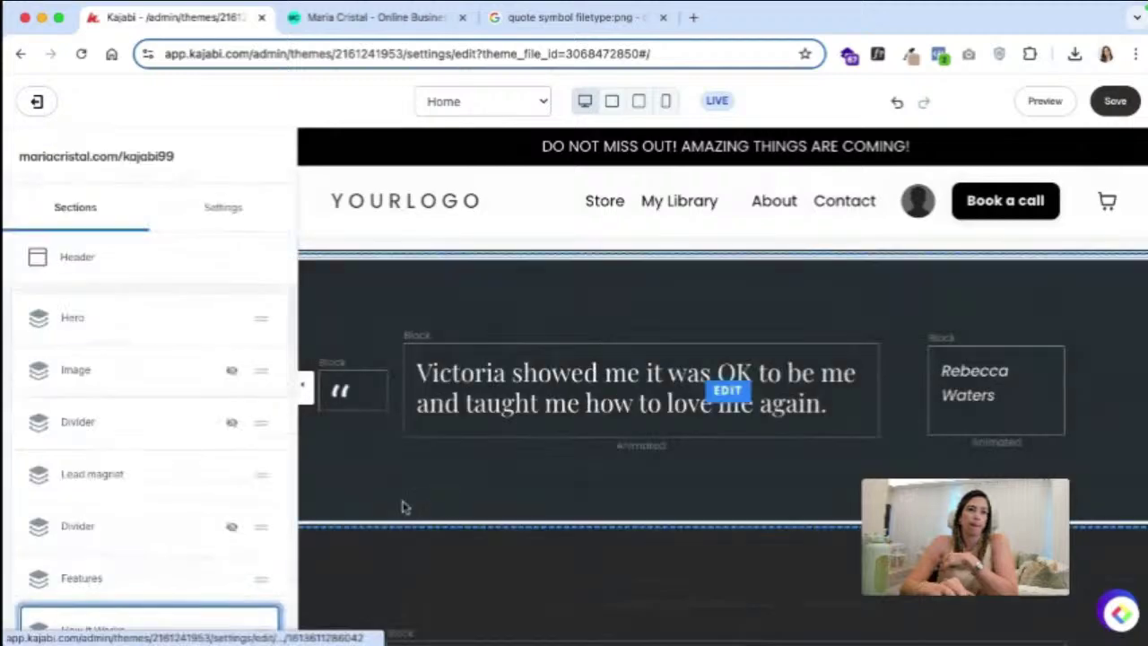
click(364, 515)
scroll(249, 553, down, 2)
click(170, 623)
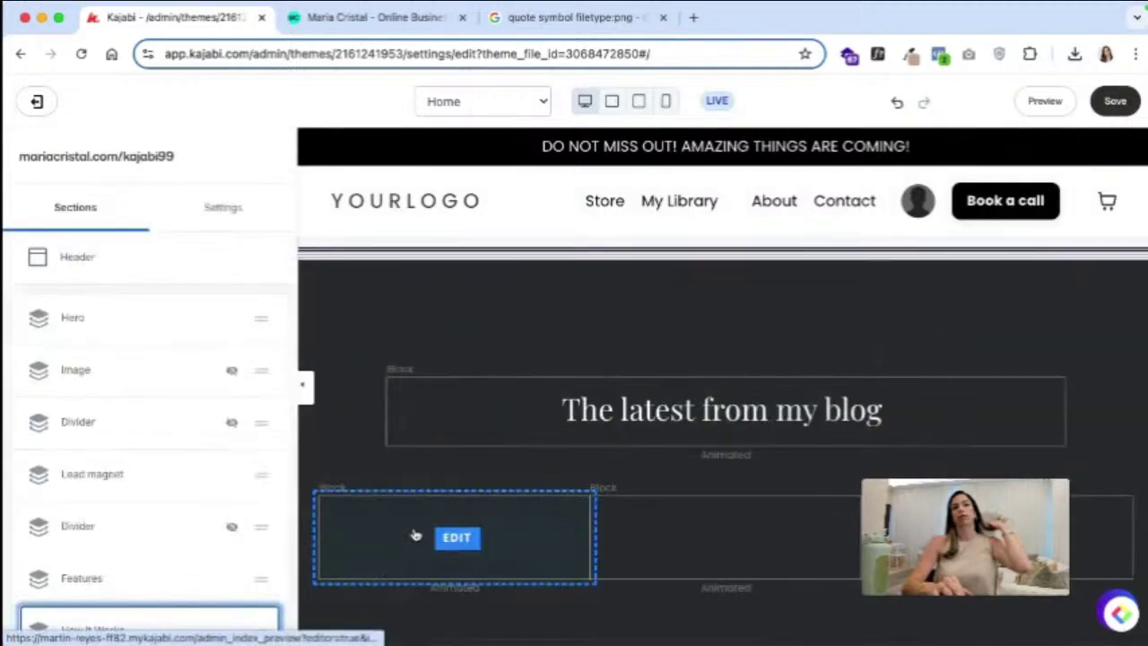
Step: Delete the blog section headed "The latest from my blog"
click(344, 458)
scroll(179, 583, down, 2)
click(152, 620)
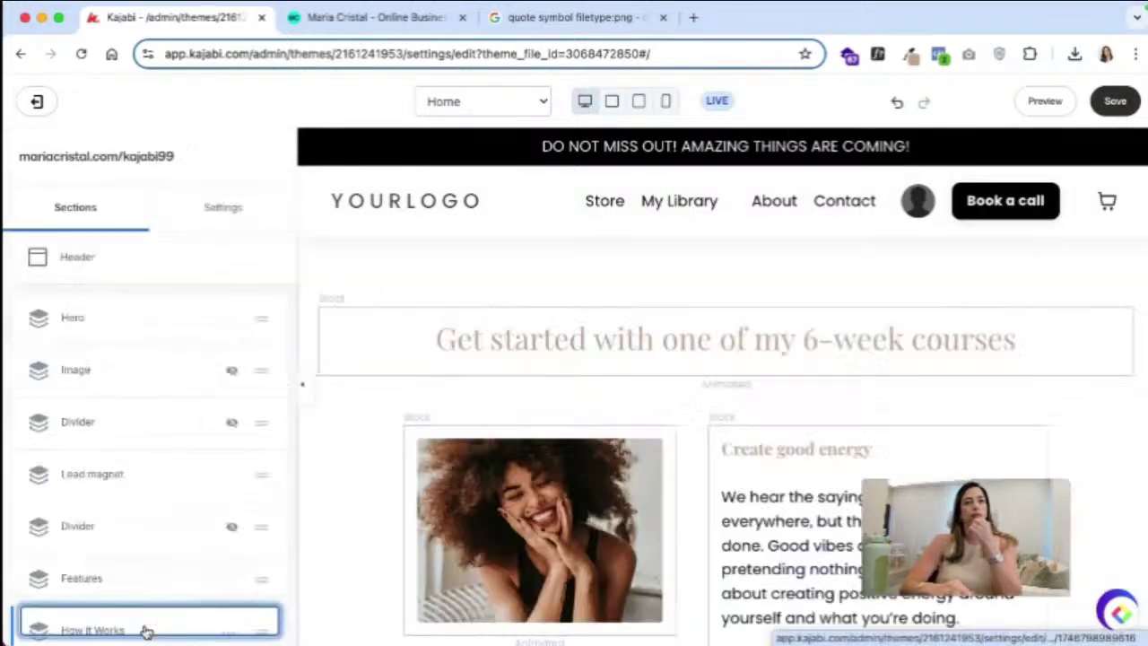
Step: Delete the stacked divider sections between the About section and the "Get started with one of my 6-week courses" section
scroll(526, 455, up, 5)
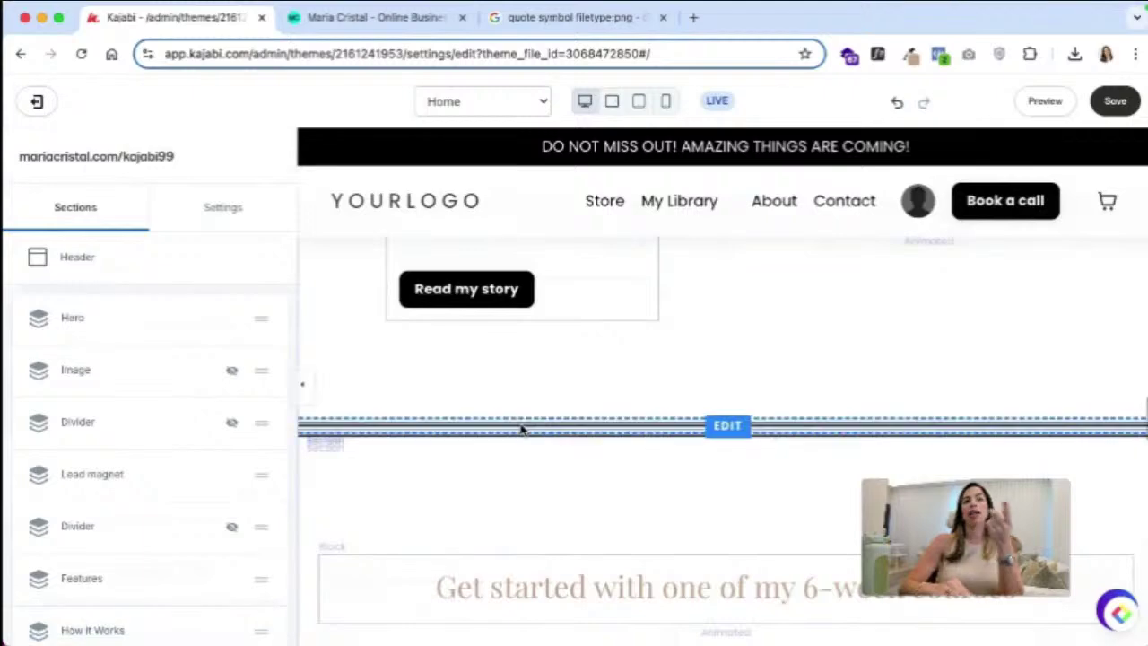
click(525, 436)
click(184, 573)
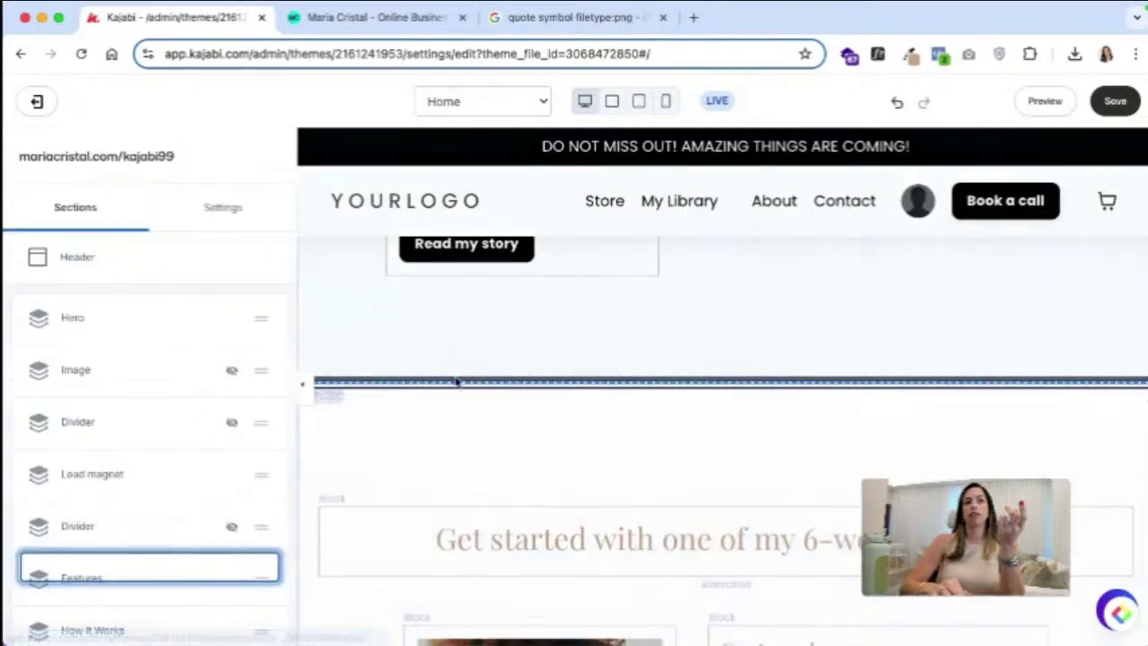
click(456, 385)
click(184, 567)
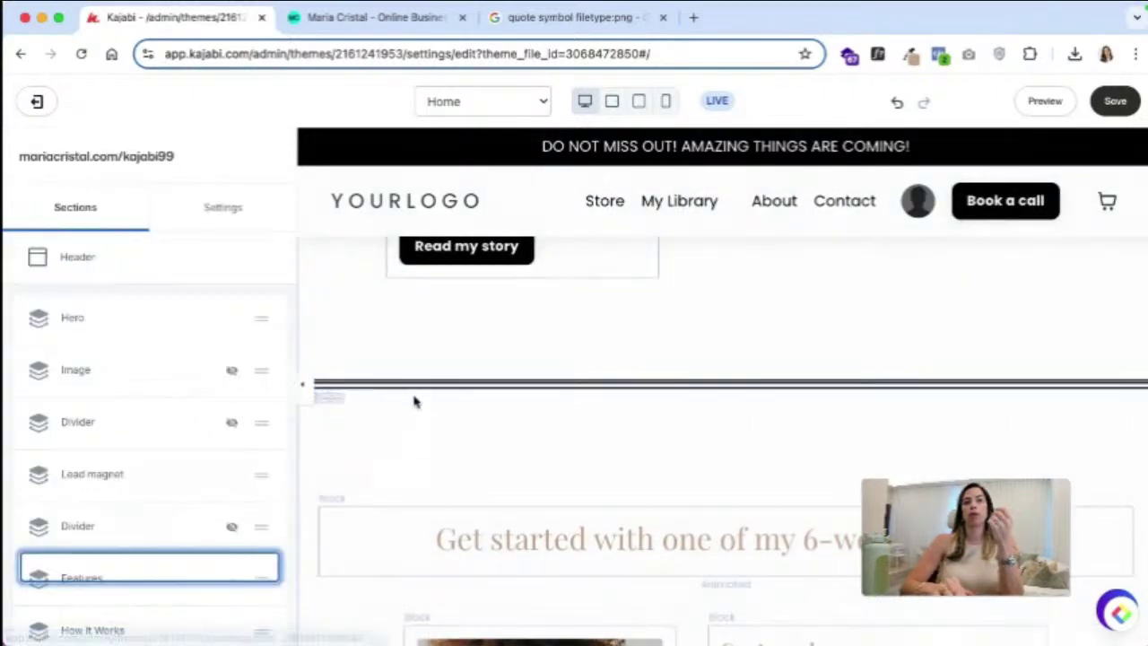
click(410, 386)
click(205, 566)
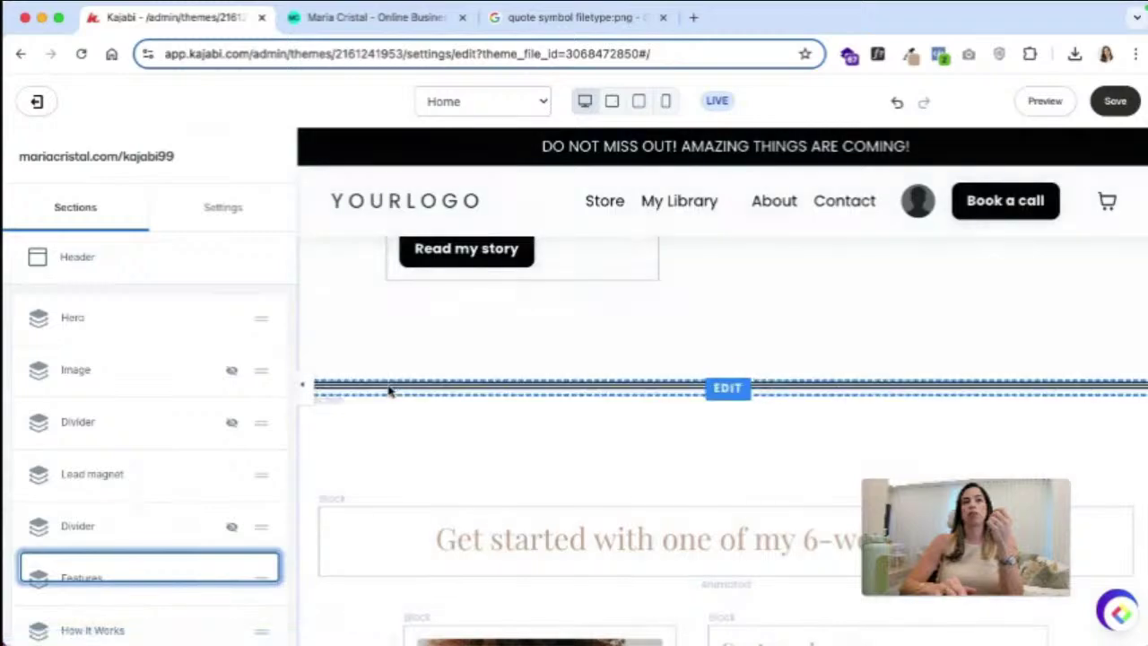
click(389, 389)
click(167, 570)
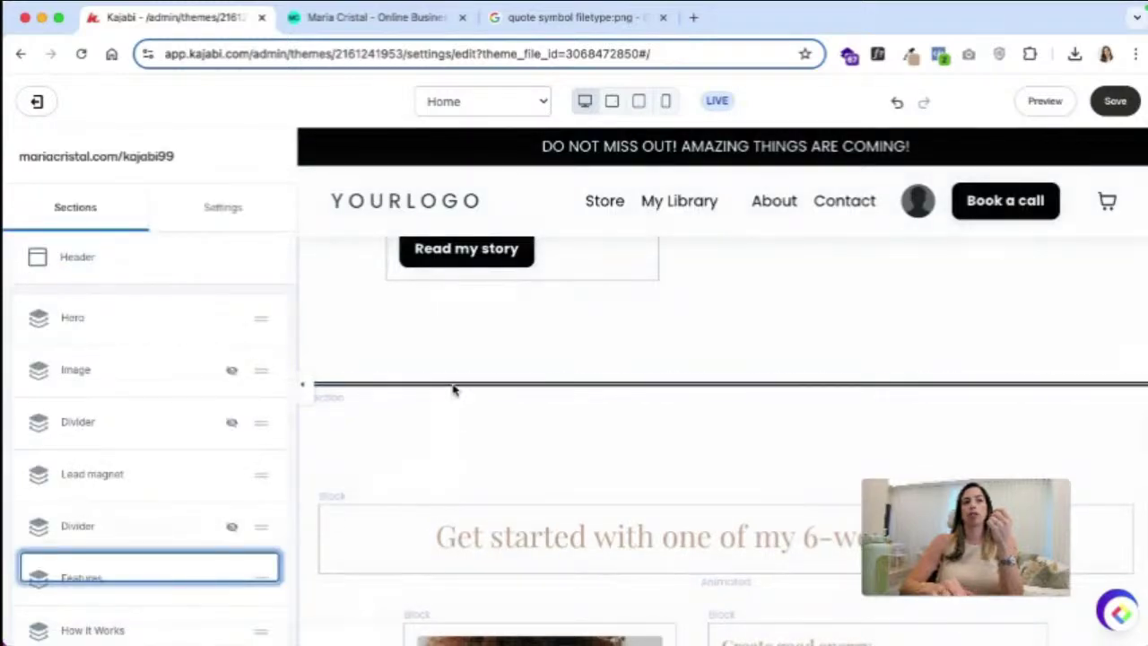
click(423, 389)
click(197, 568)
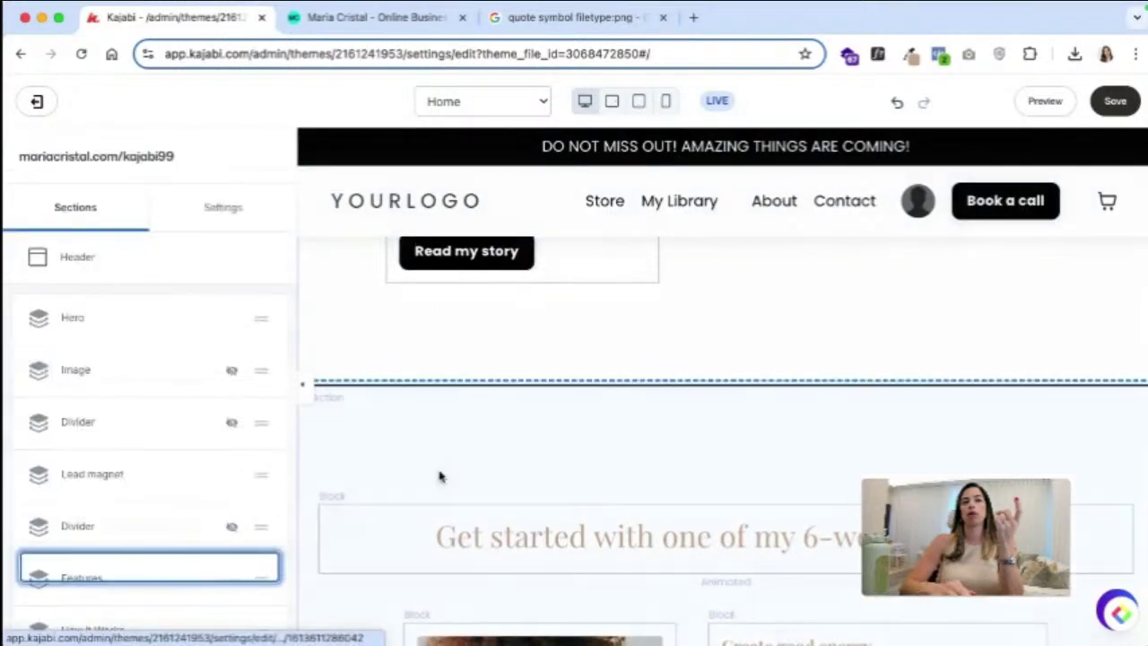
click(528, 385)
click(179, 569)
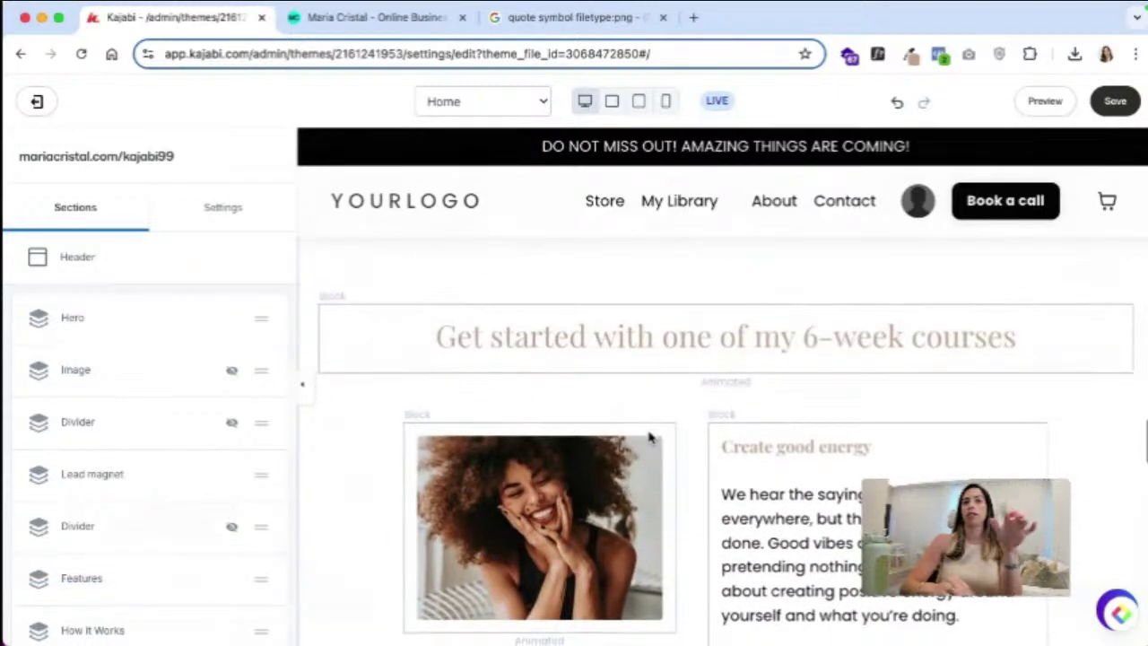
Step: Review the course sections, then hide the Program 1 section and the divider directly below it
scroll(651, 437, down, 5)
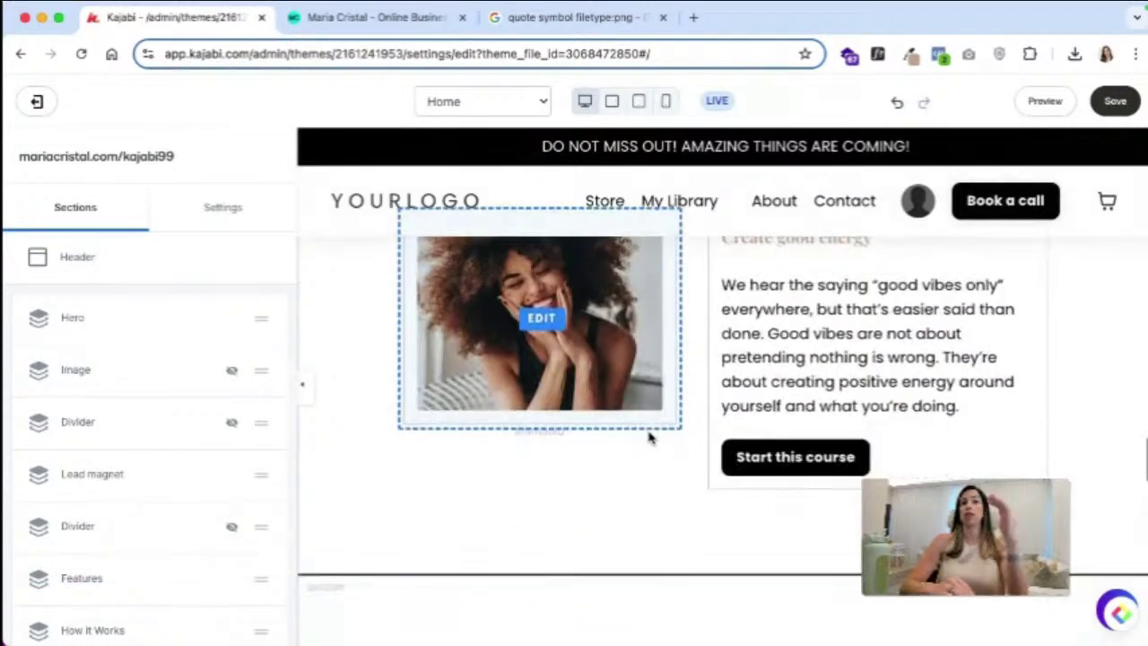
scroll(651, 437, down, 5)
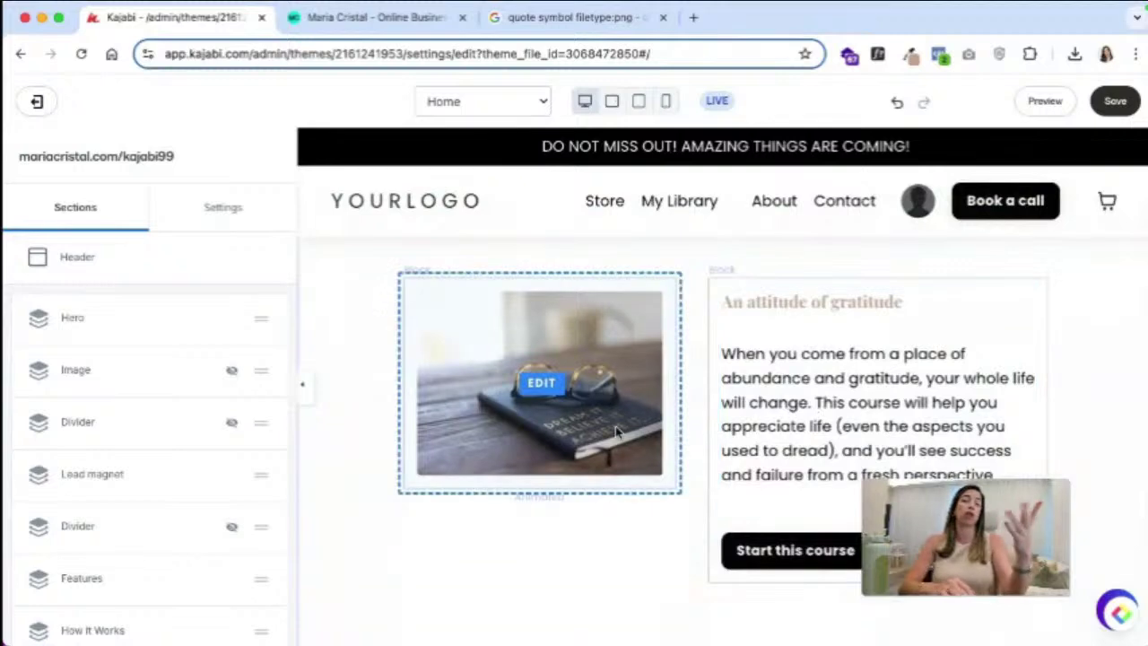
scroll(615, 433, down, 4)
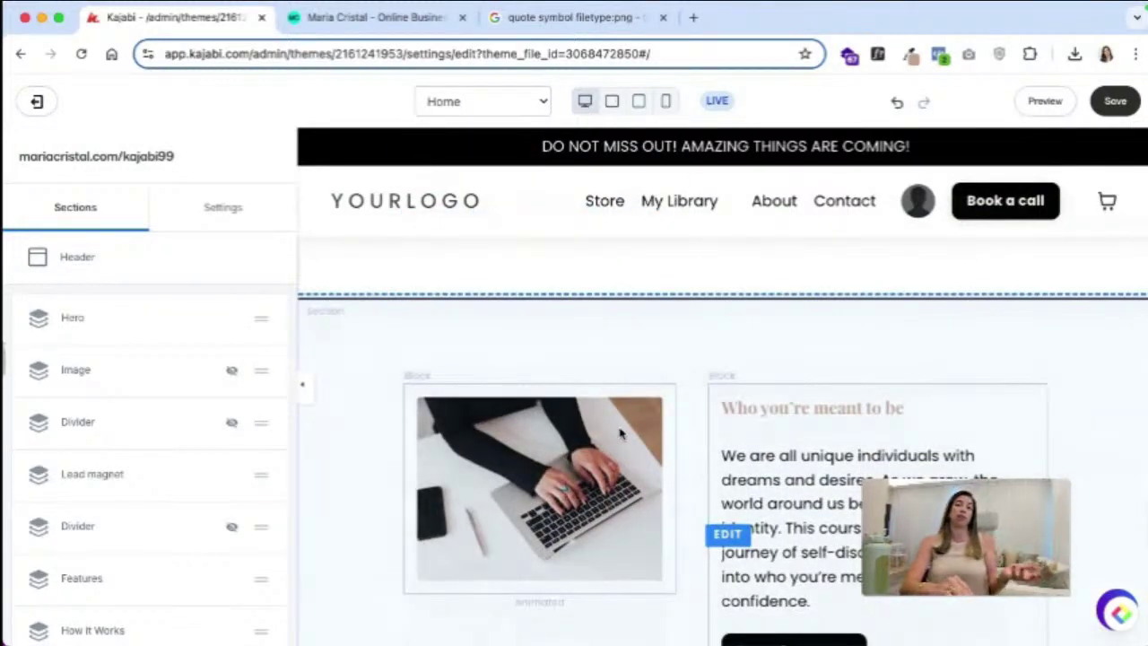
scroll(653, 456, down, 3)
scroll(654, 457, up, 2)
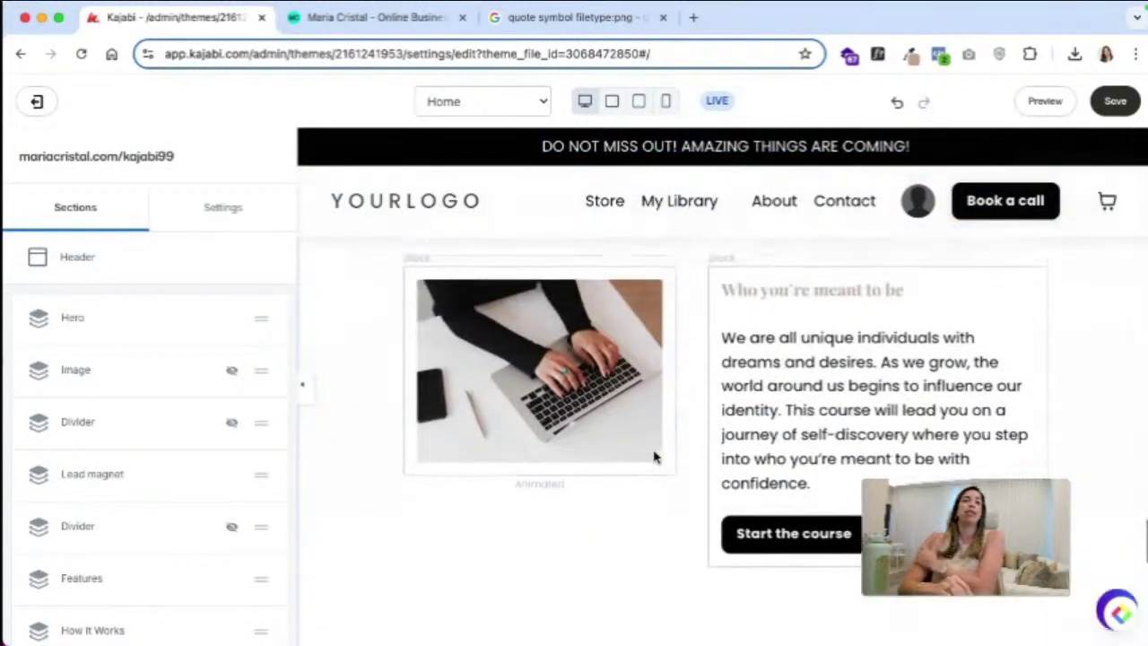
click(549, 598)
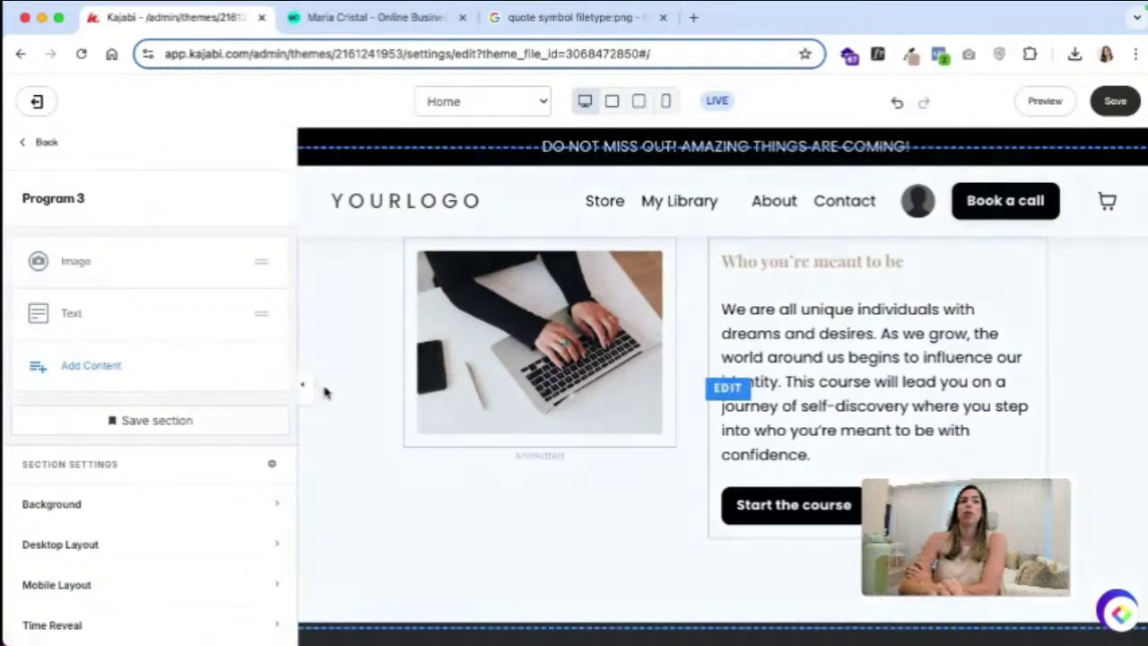
click(41, 142)
click(228, 384)
click(213, 472)
click(225, 435)
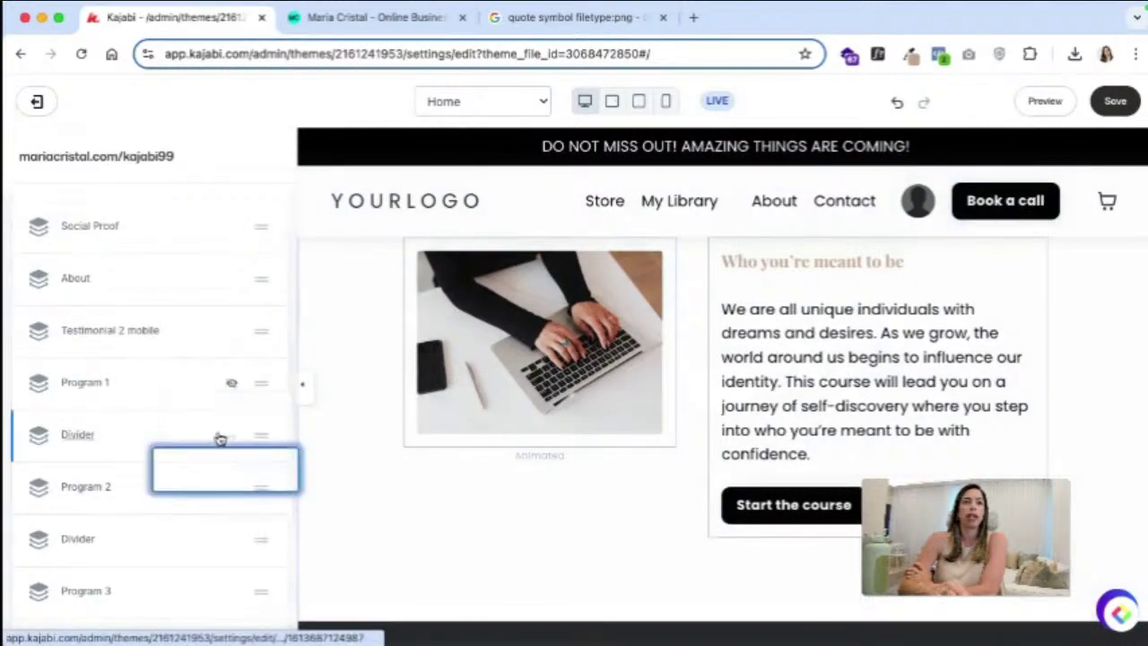
click(216, 519)
Step: Hide the Program 2 section, the divider below it and the Program 3 section
click(224, 488)
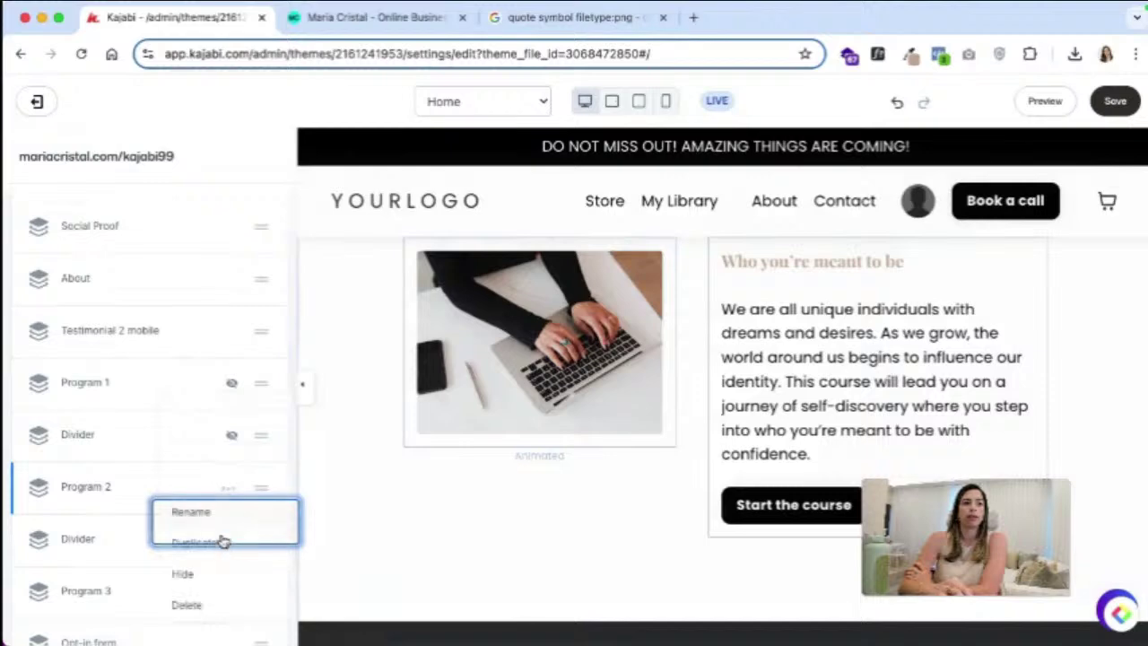
click(215, 571)
click(232, 543)
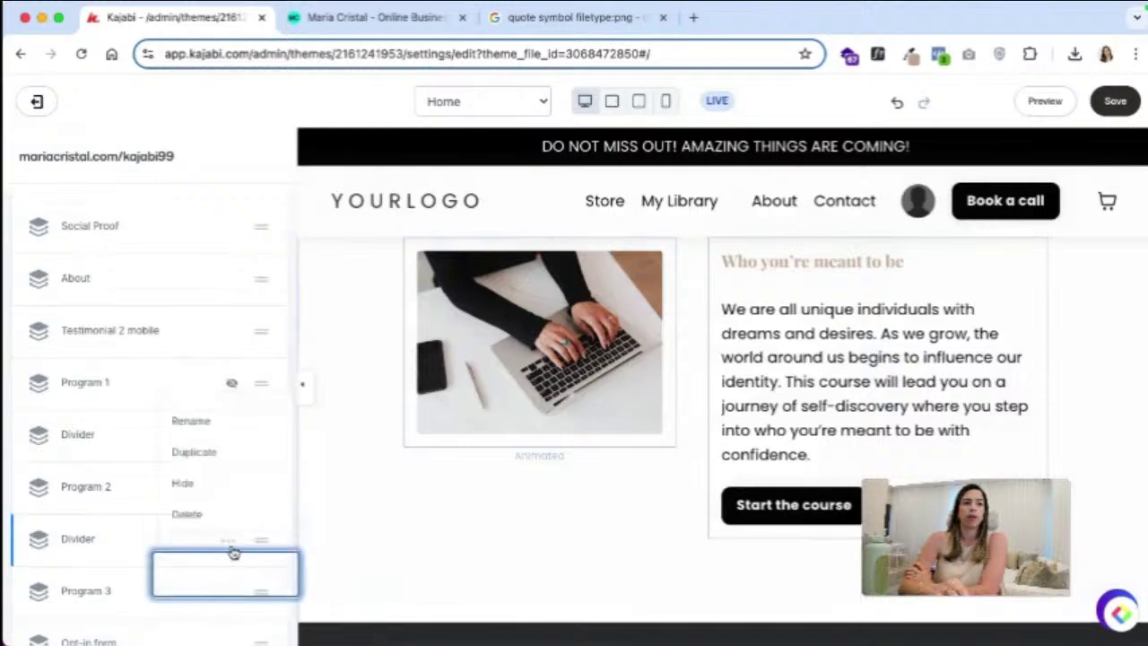
click(210, 499)
scroll(210, 467, down, 3)
click(228, 383)
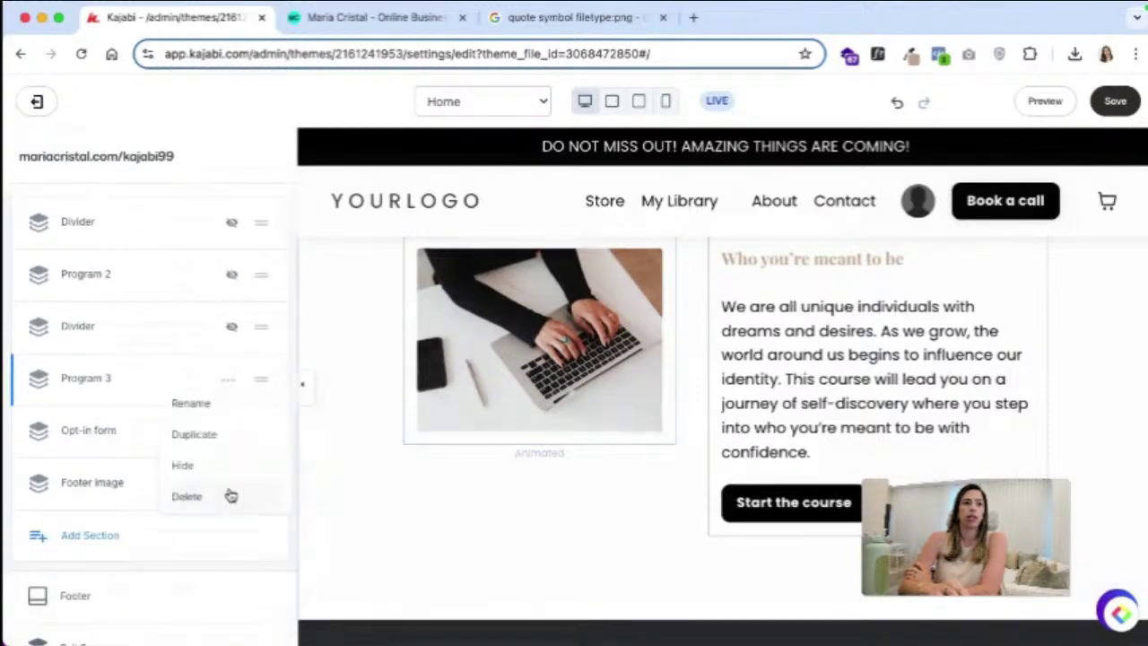
click(229, 464)
click(225, 434)
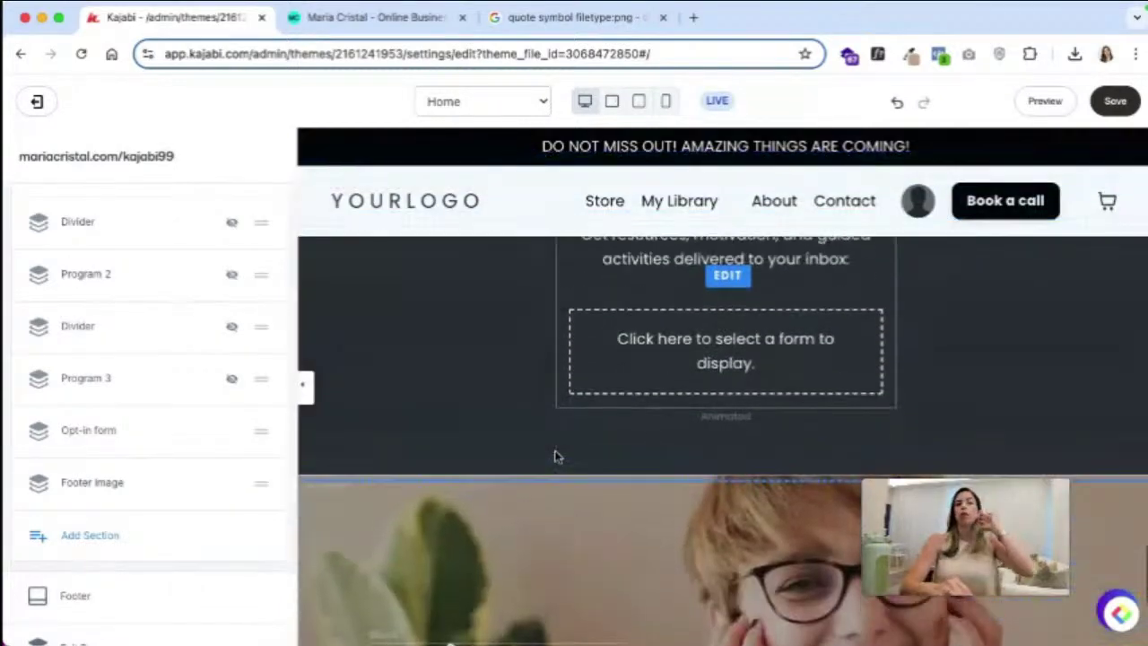
Step: Replace the opt-in section's "Stay Connected" heading with "Final Call to Action or Lead Magnet Opt-in"
click(658, 338)
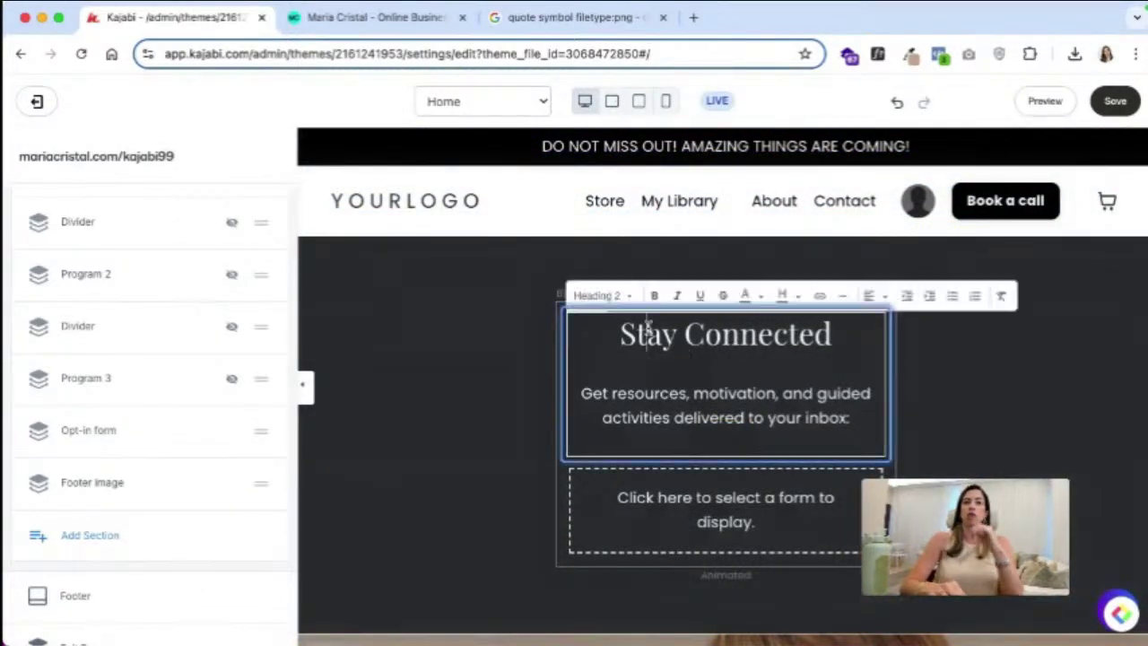
click(617, 332)
text(Final Call to )
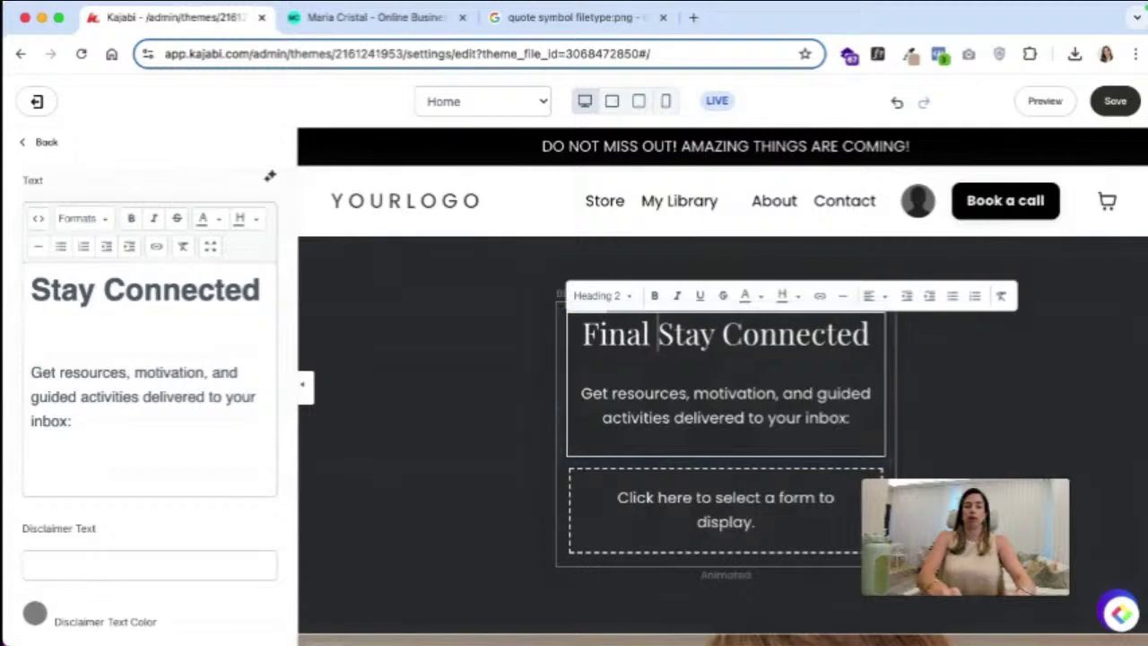
text(Action or )
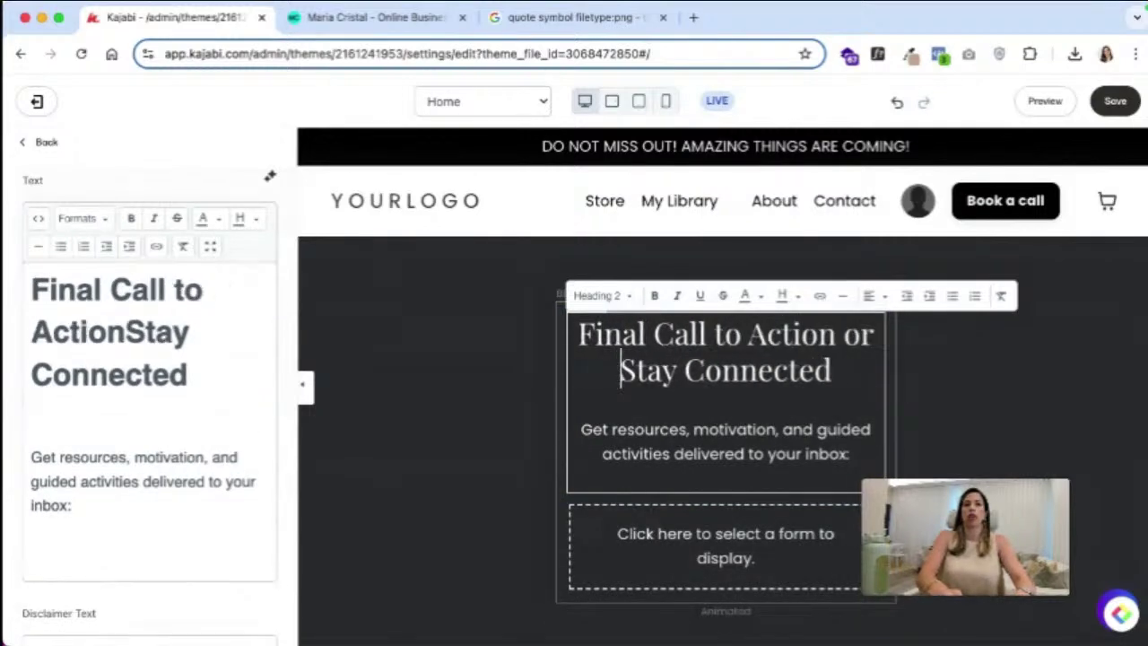
text(Lead Magnet Opt-)
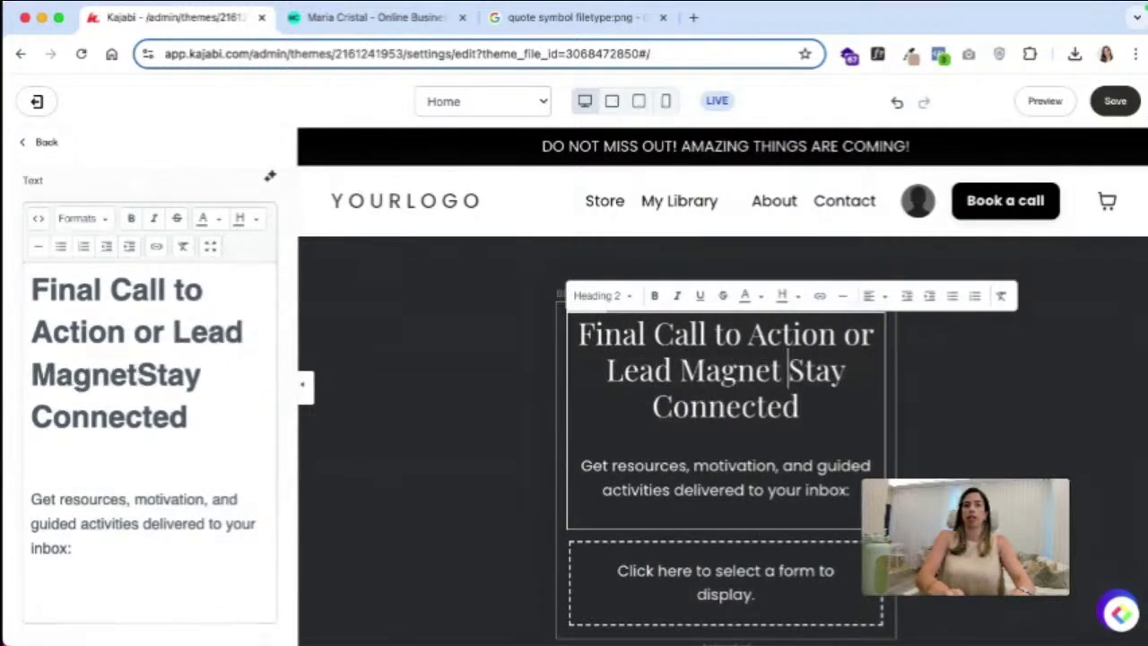
text(in)
key(ctrl+shift+End)
key(Return)
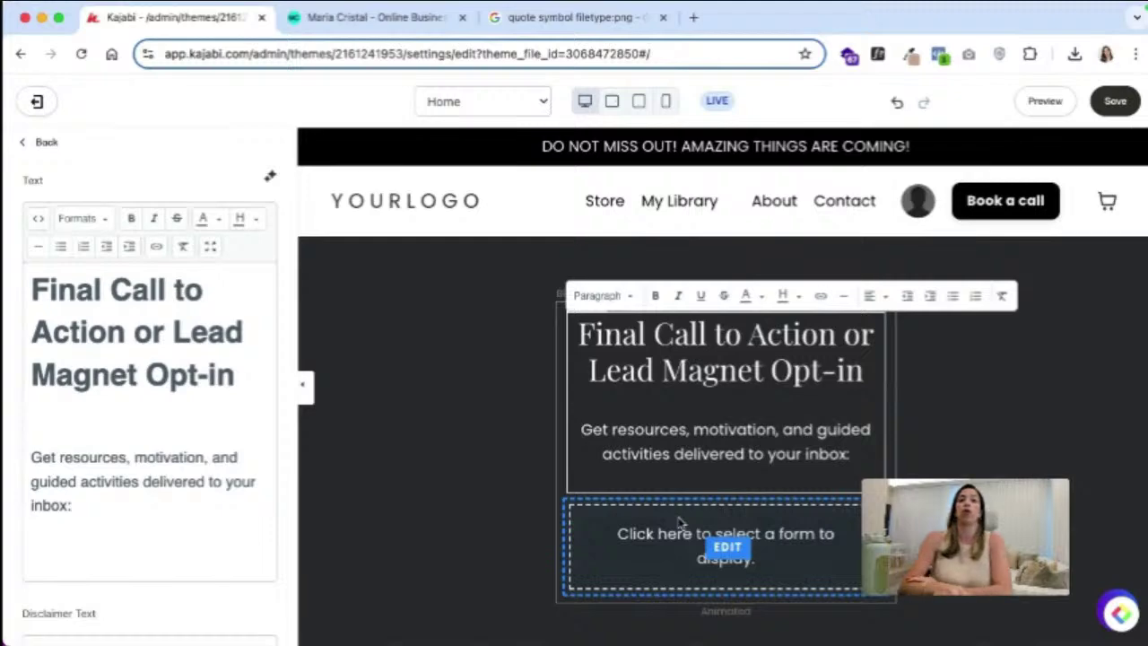
Step: Assign the Default Form to the opt-in section's form block and save the page
scroll(678, 524, down, 1)
scroll(678, 524, down, 1)
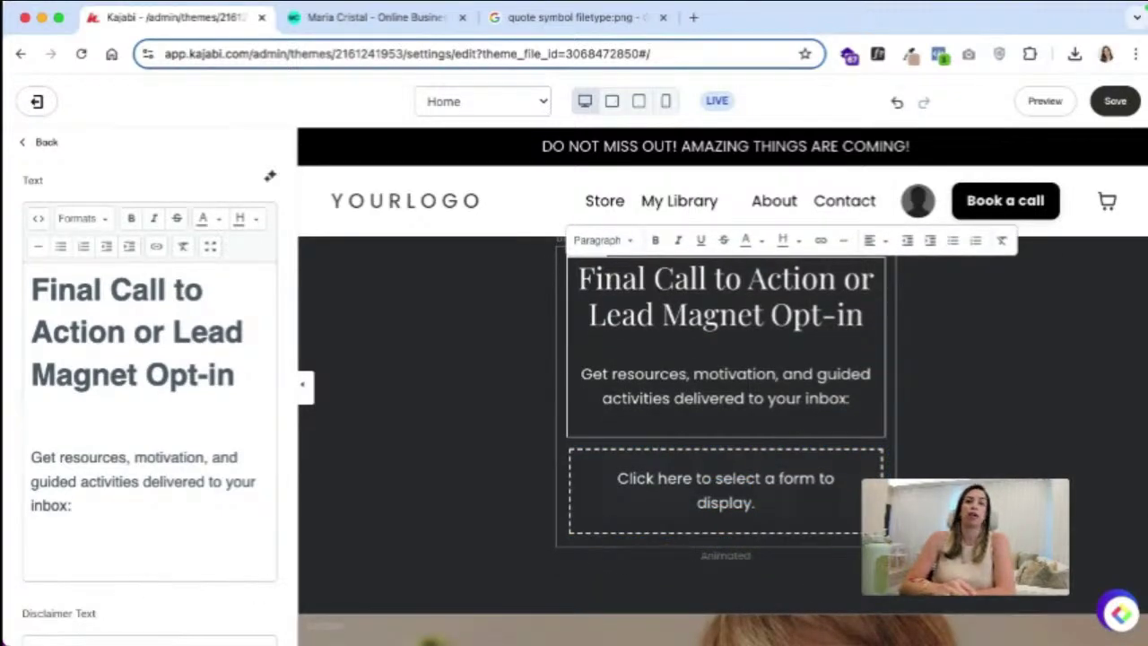
click(673, 491)
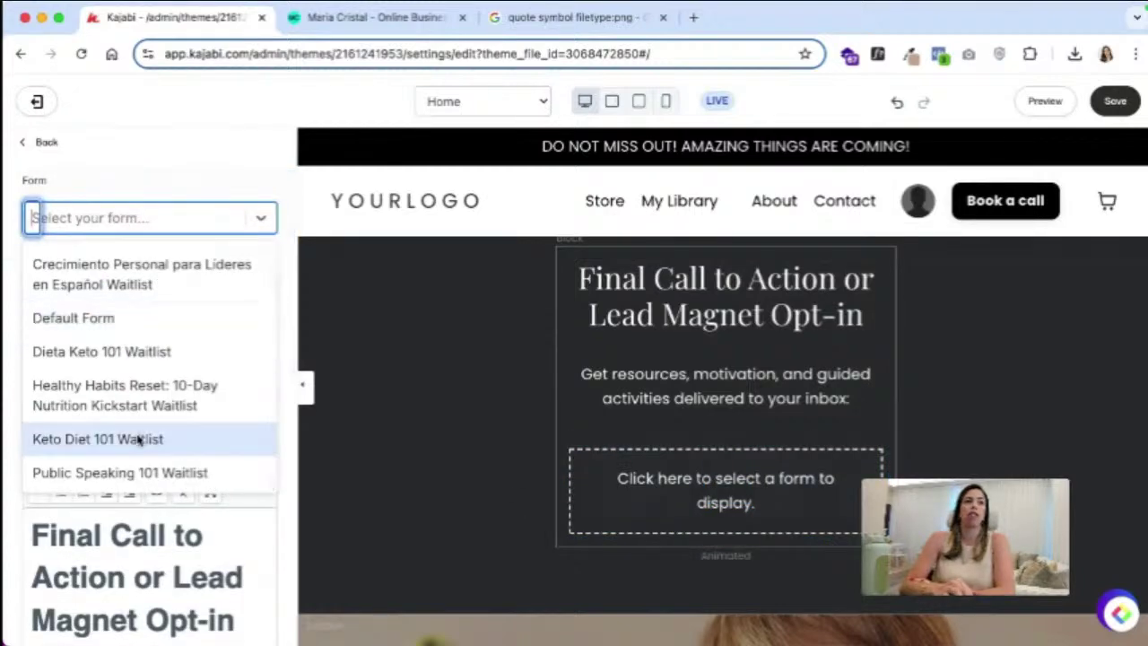
scroll(134, 421, up, 1)
click(132, 350)
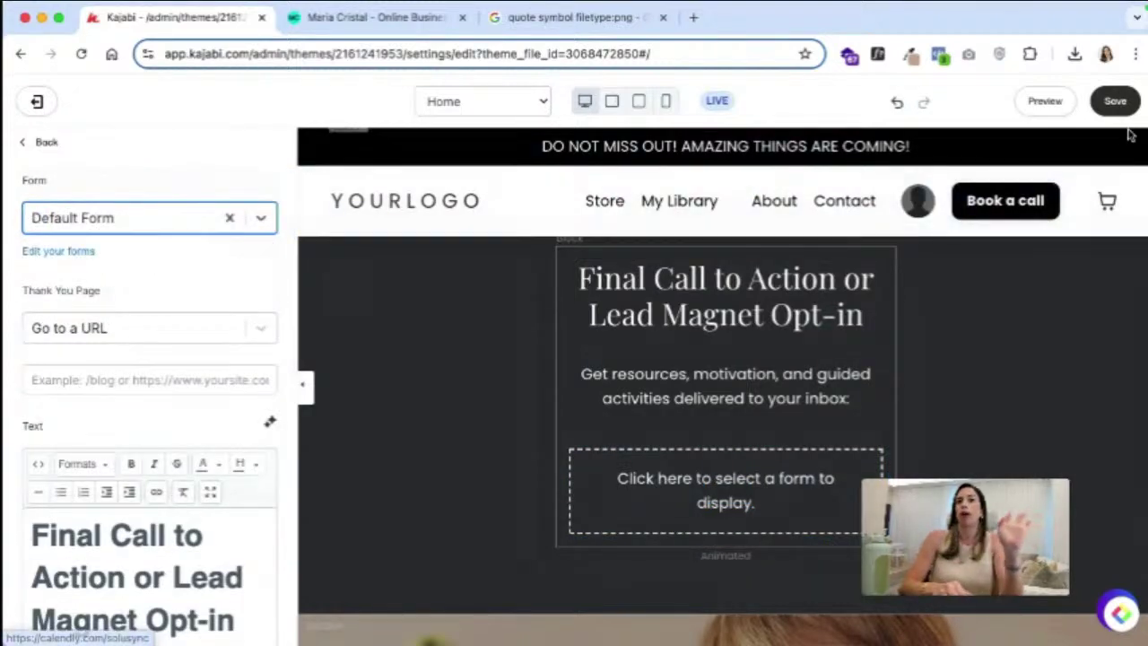
click(1114, 102)
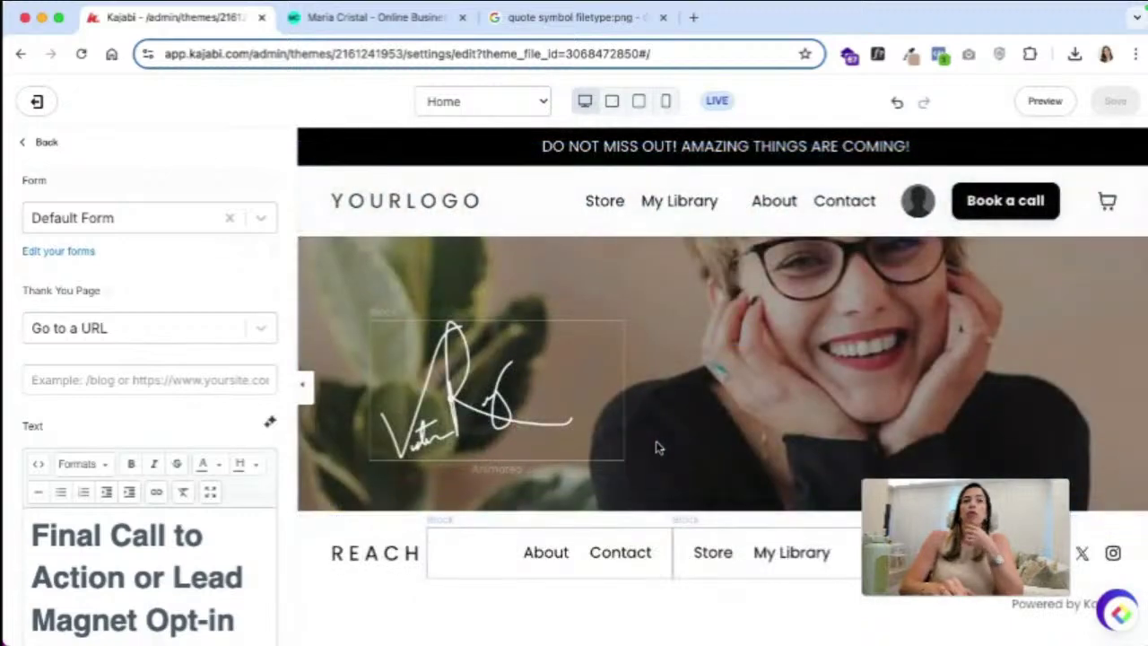
Step: Delete the Footer image section with the signature
click(742, 419)
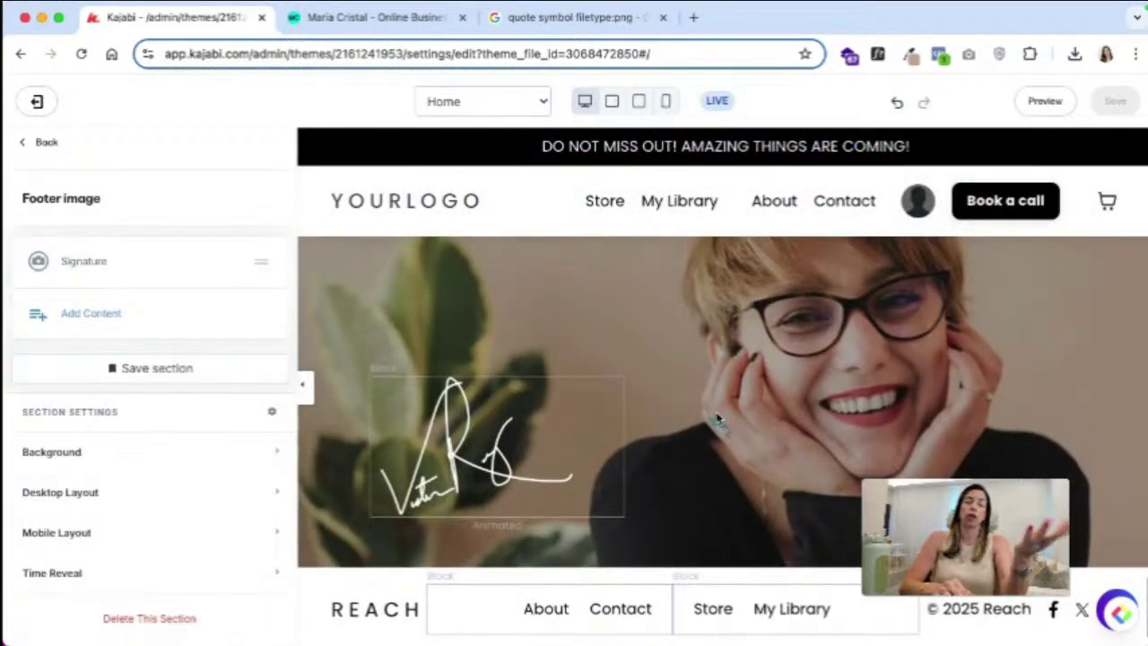
click(161, 618)
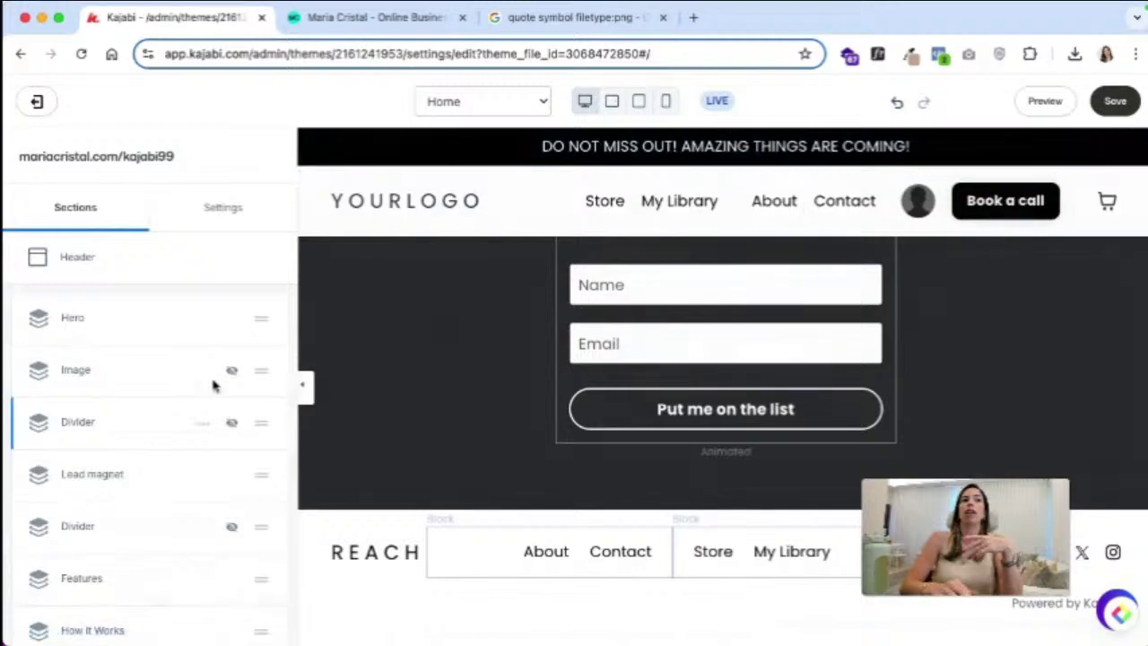
Step: Set the footer's Powered by Kajabi text color to white (FFFFFF) so it blends into the footer background
scroll(178, 331, down, 3)
scroll(176, 330, down, 10)
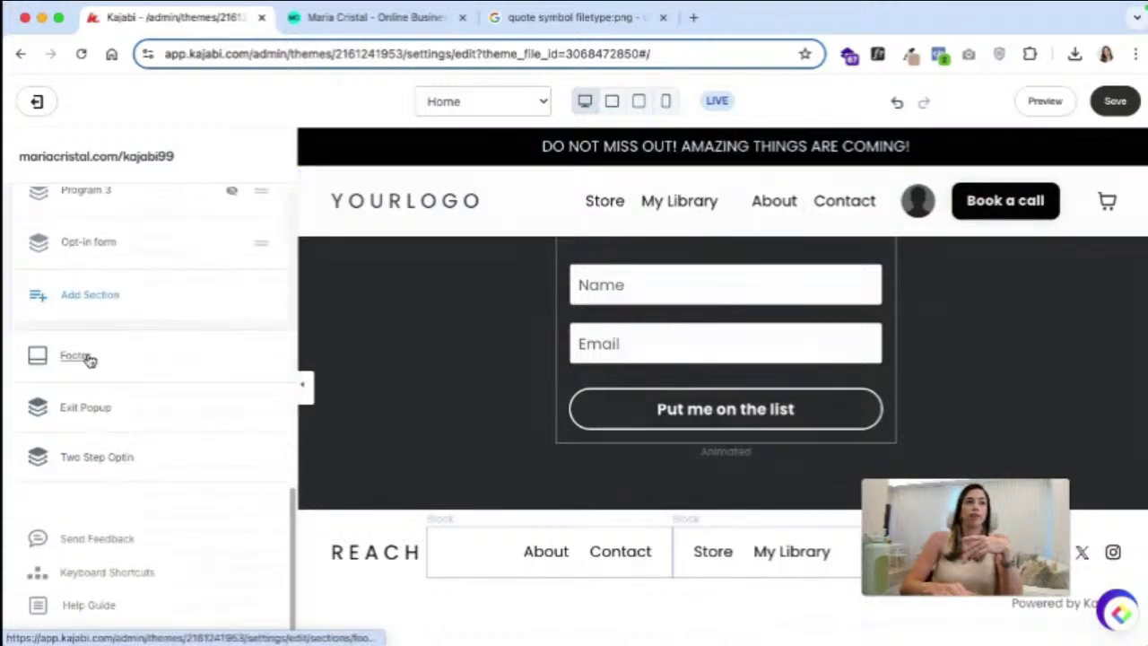
click(87, 357)
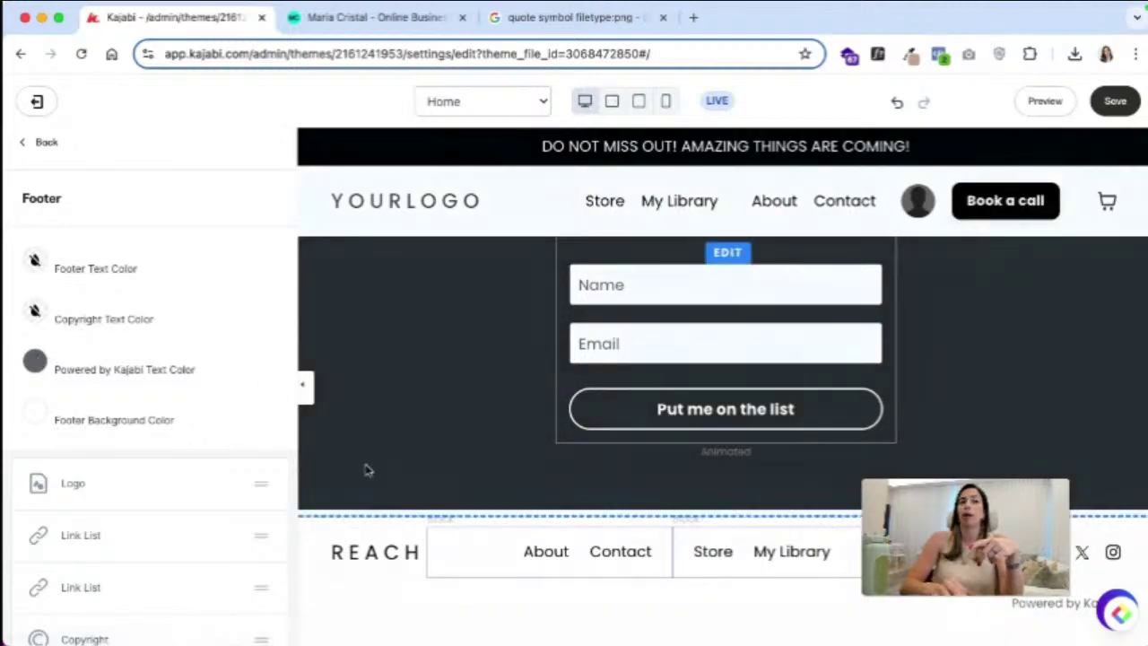
click(36, 364)
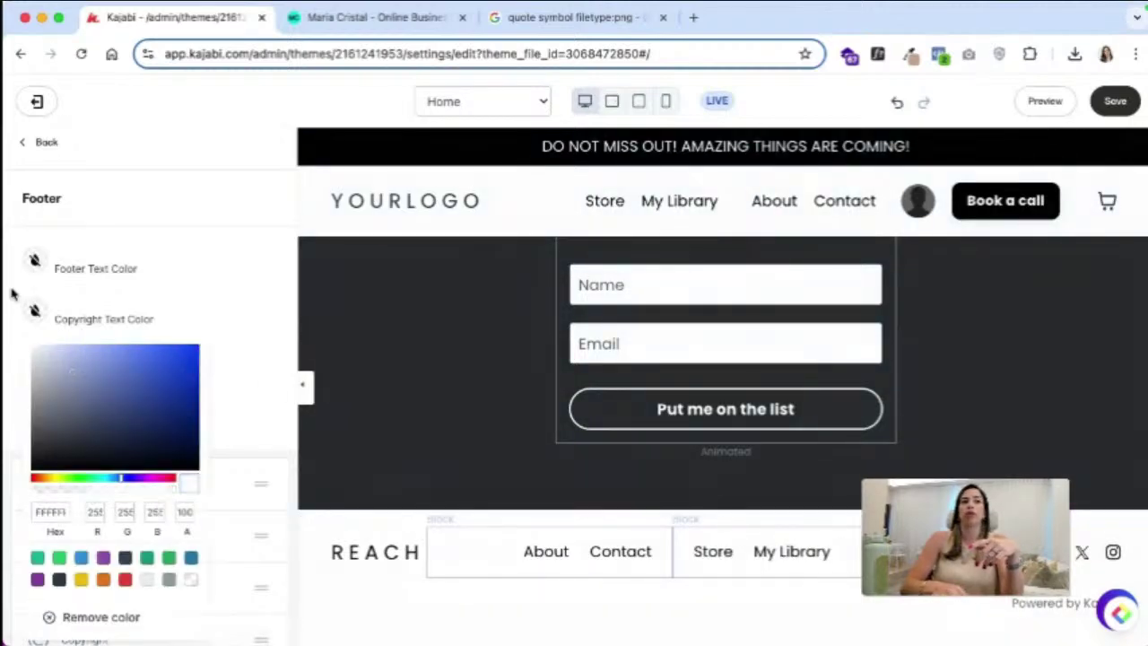
click(250, 308)
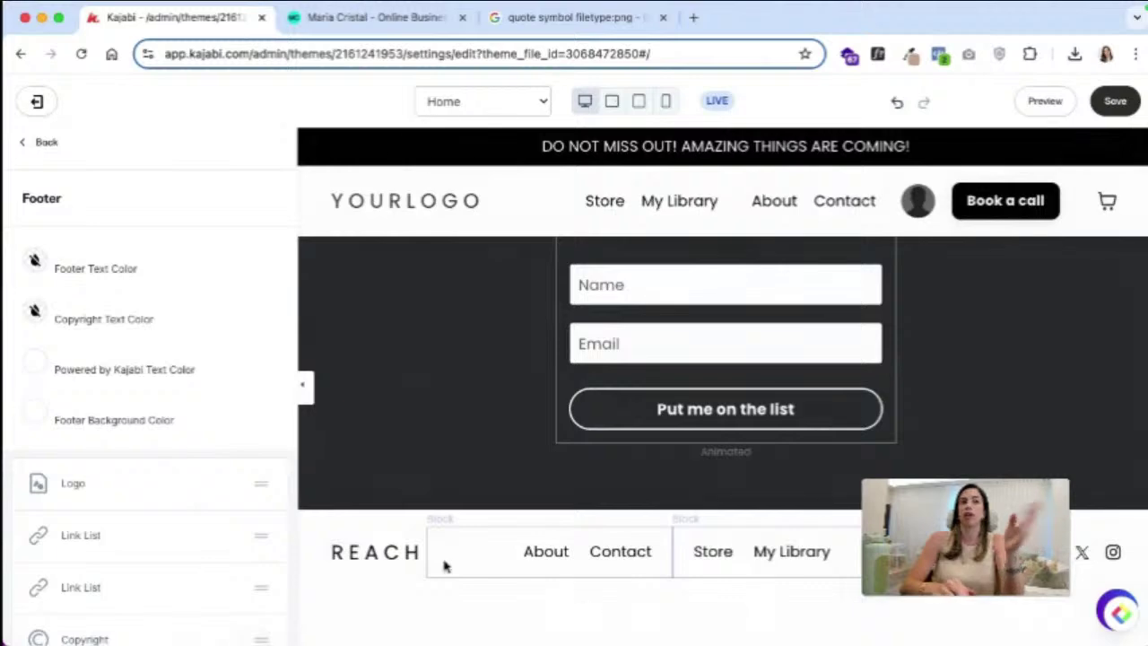
Step: Change the footer logo's text to "Y O U R L O G O" and save the page
scroll(238, 504, down, 5)
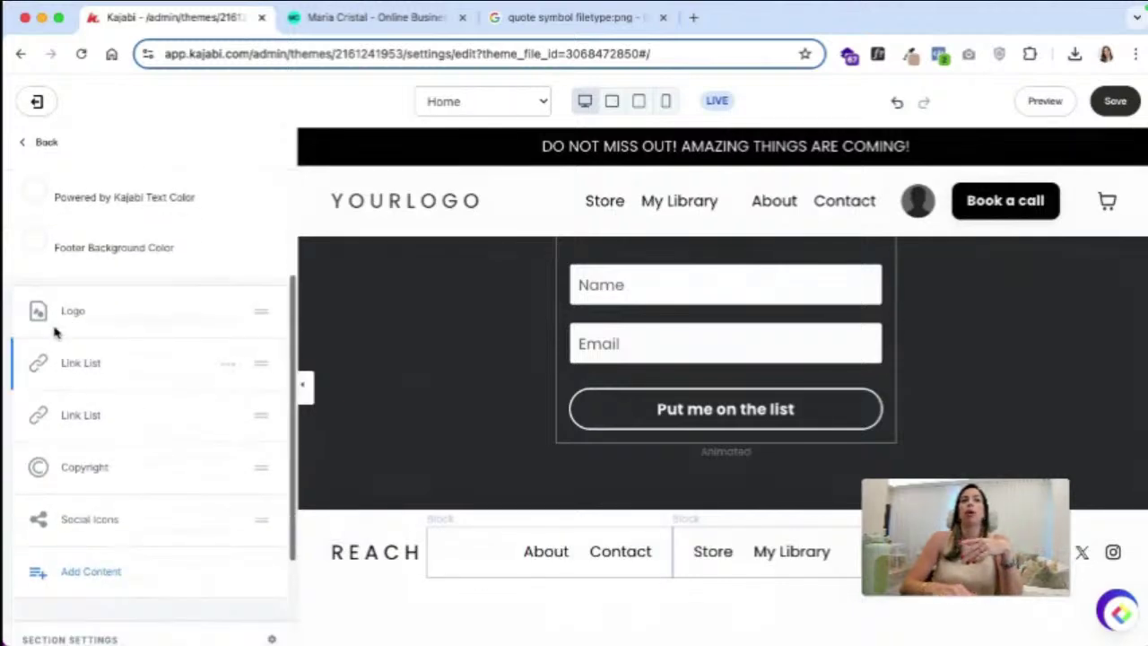
click(70, 321)
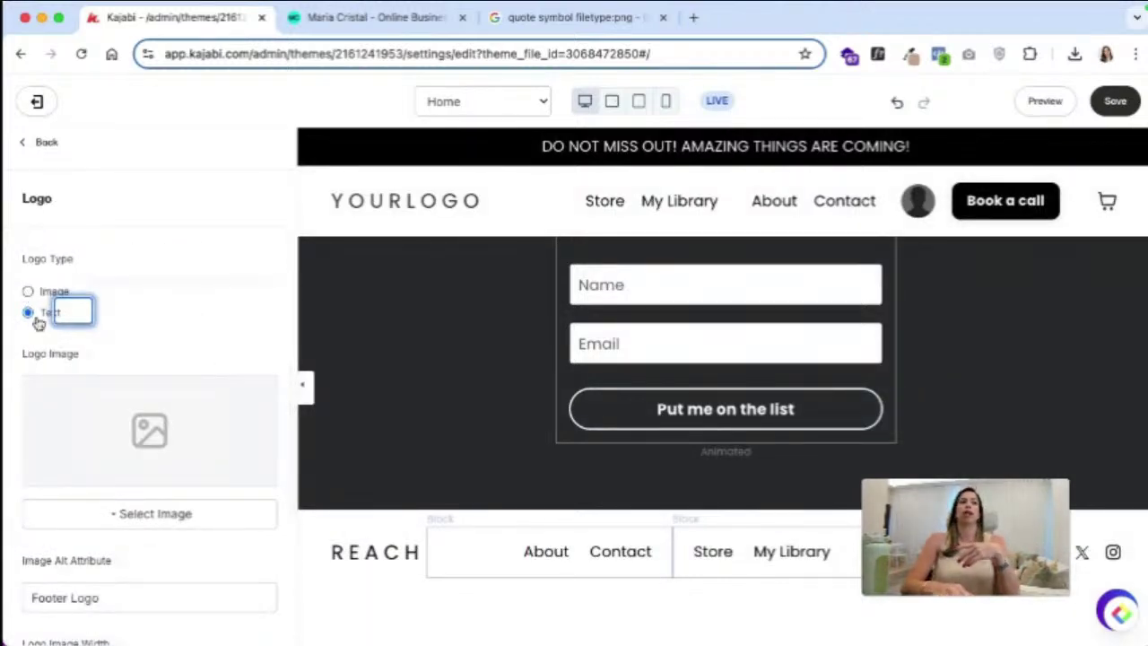
scroll(85, 546, down, 5)
triple_click(84, 536)
text(y)
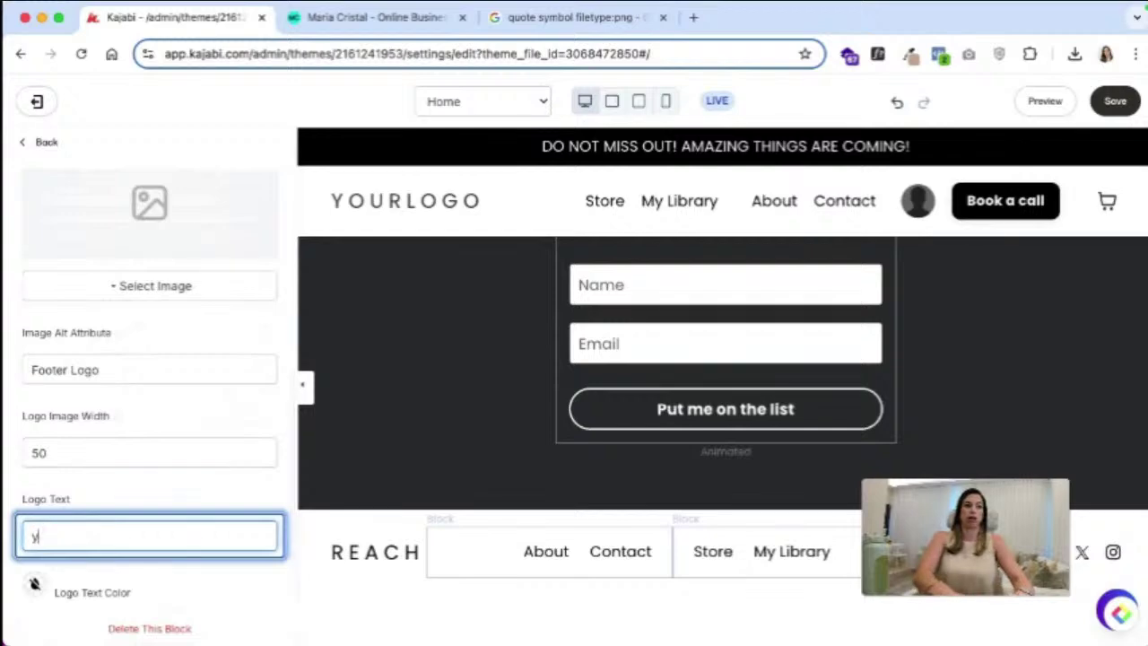
key(BackSpace)
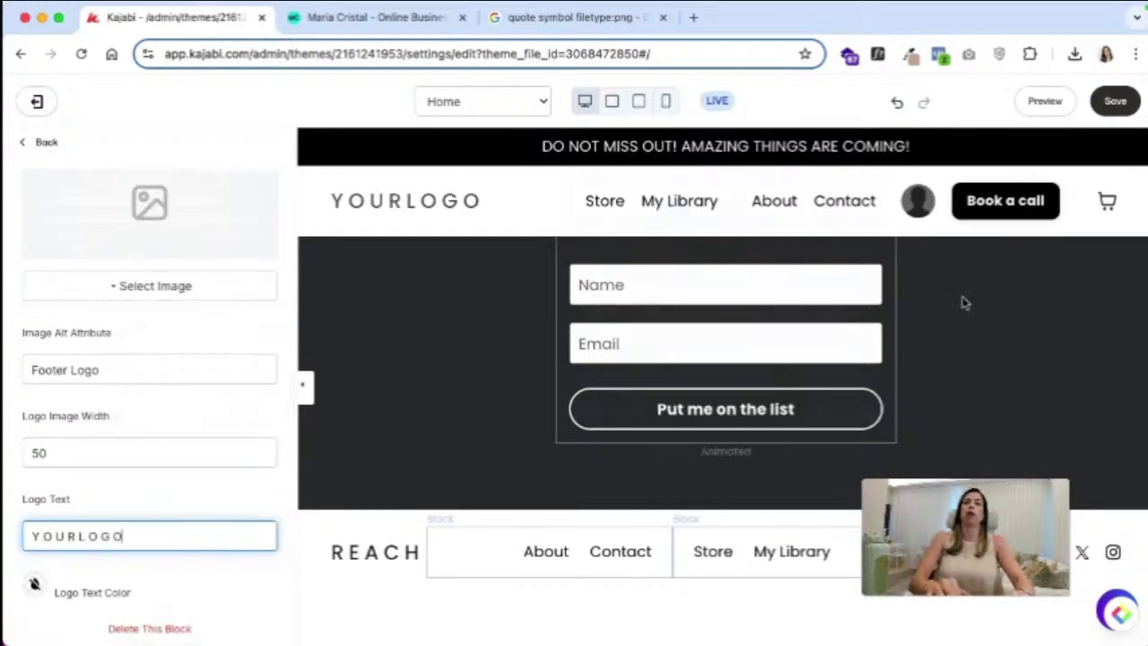
click(1103, 104)
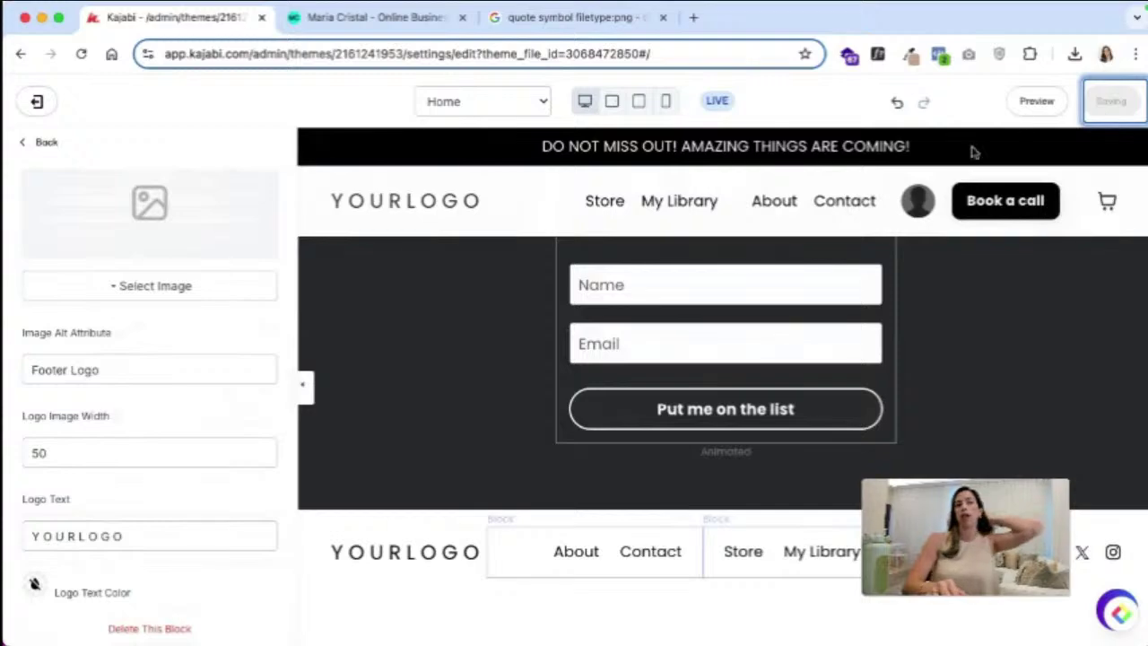
Step: Replace the footer's copyright text "Reach" with the site owner's web address and save the page
click(36, 141)
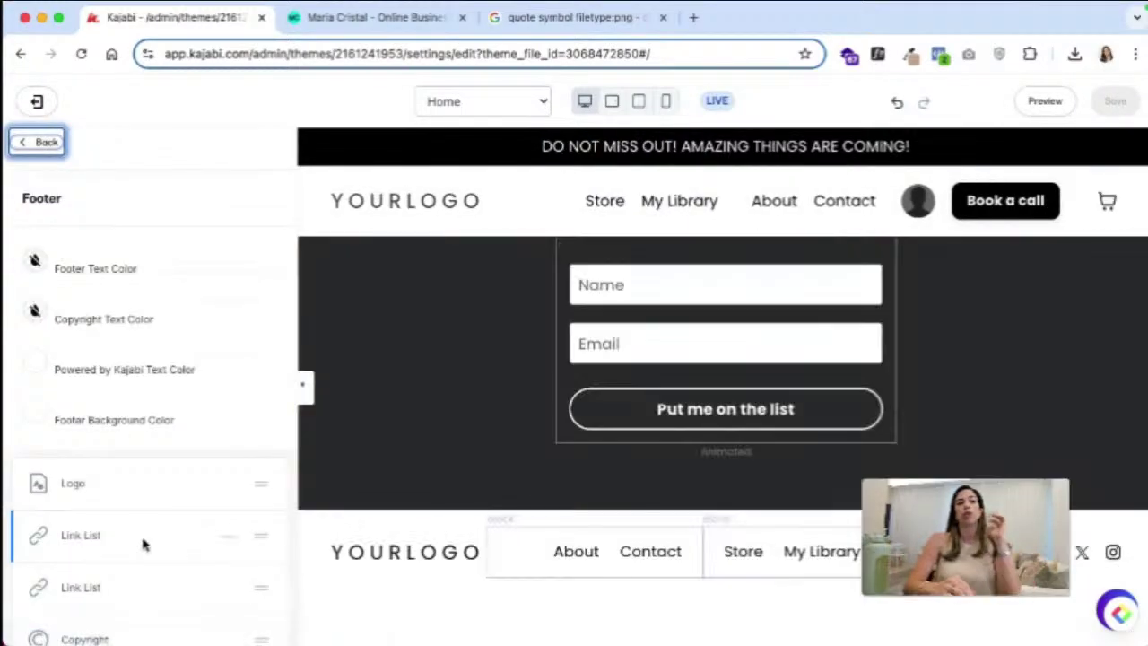
scroll(142, 544, down, 3)
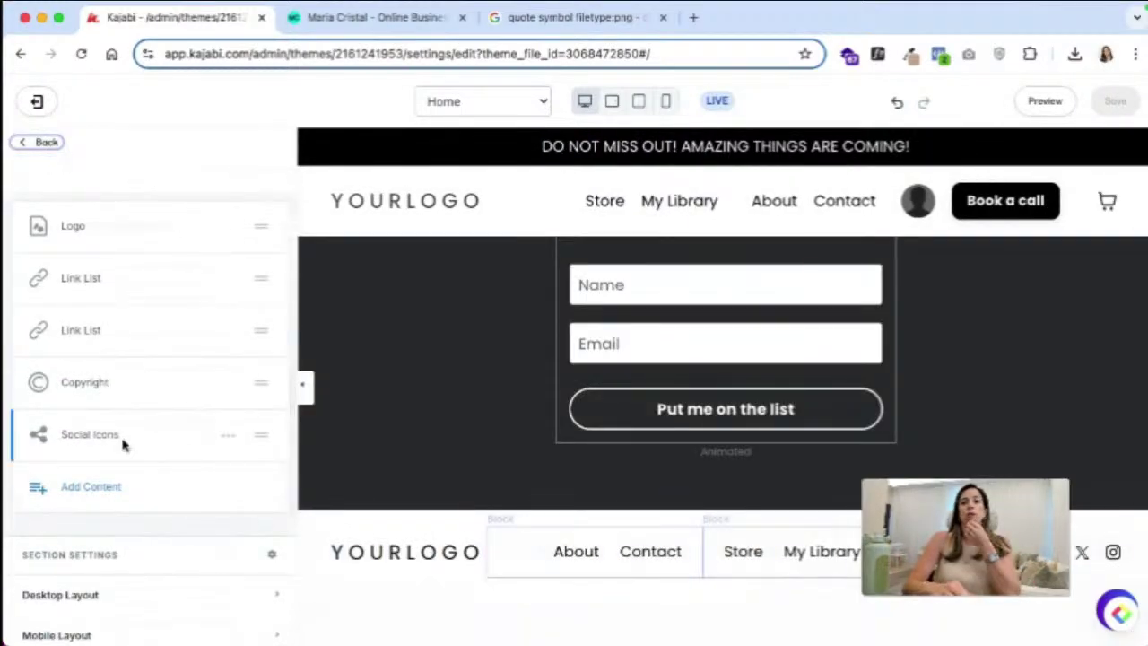
click(96, 384)
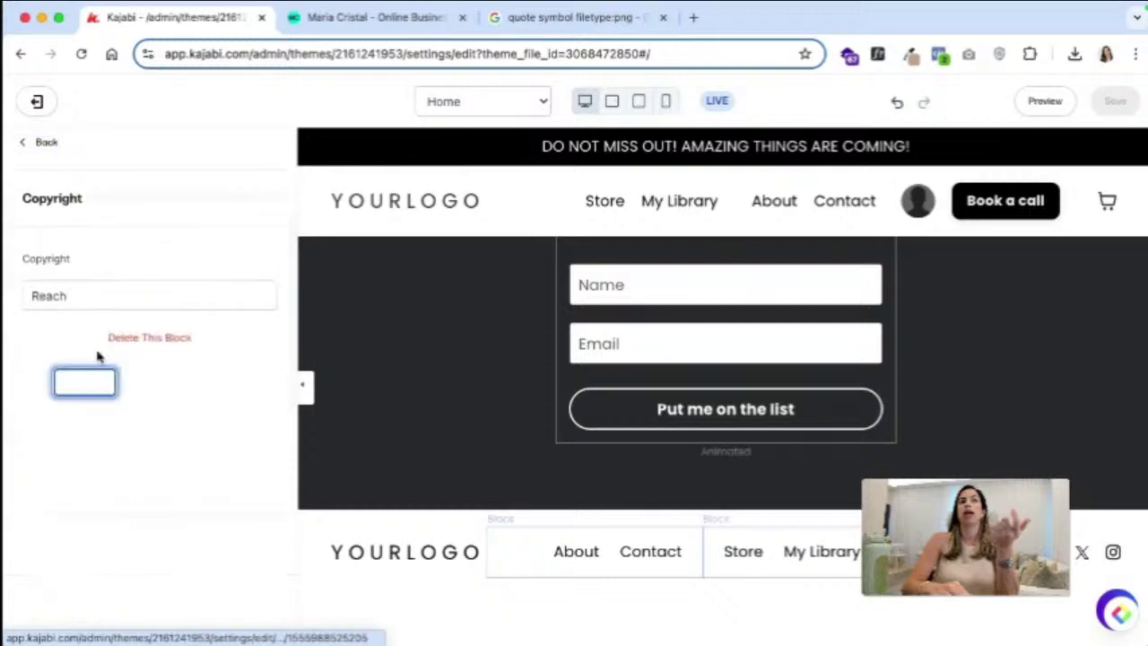
click(87, 291)
double_click(90, 296)
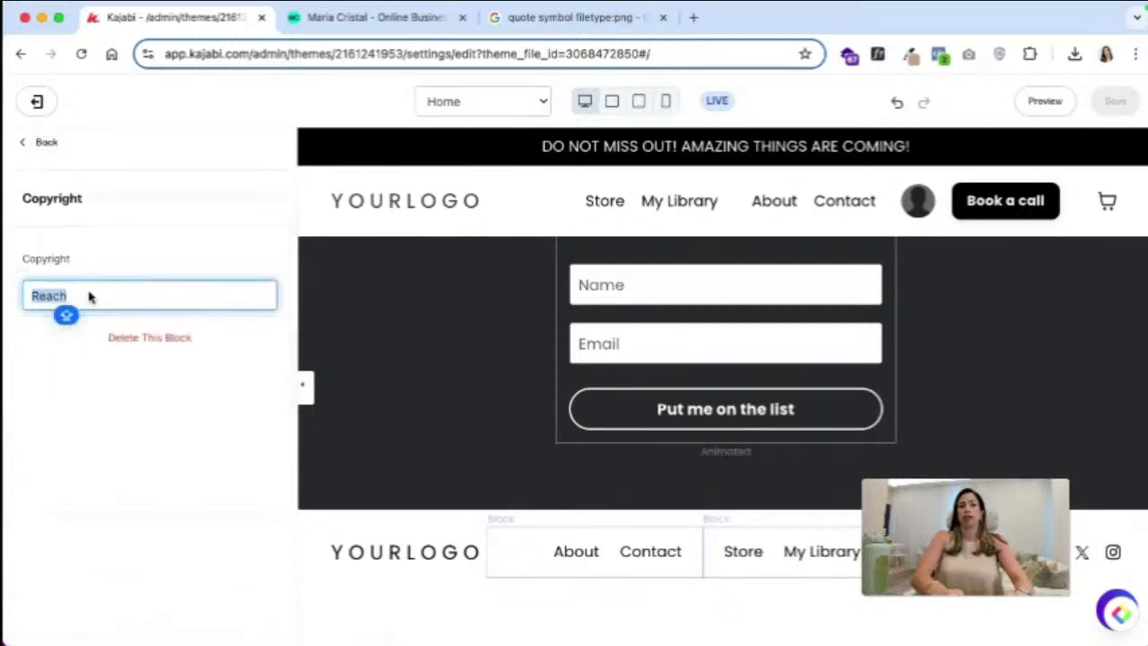
text(MARIATAVERAS.)
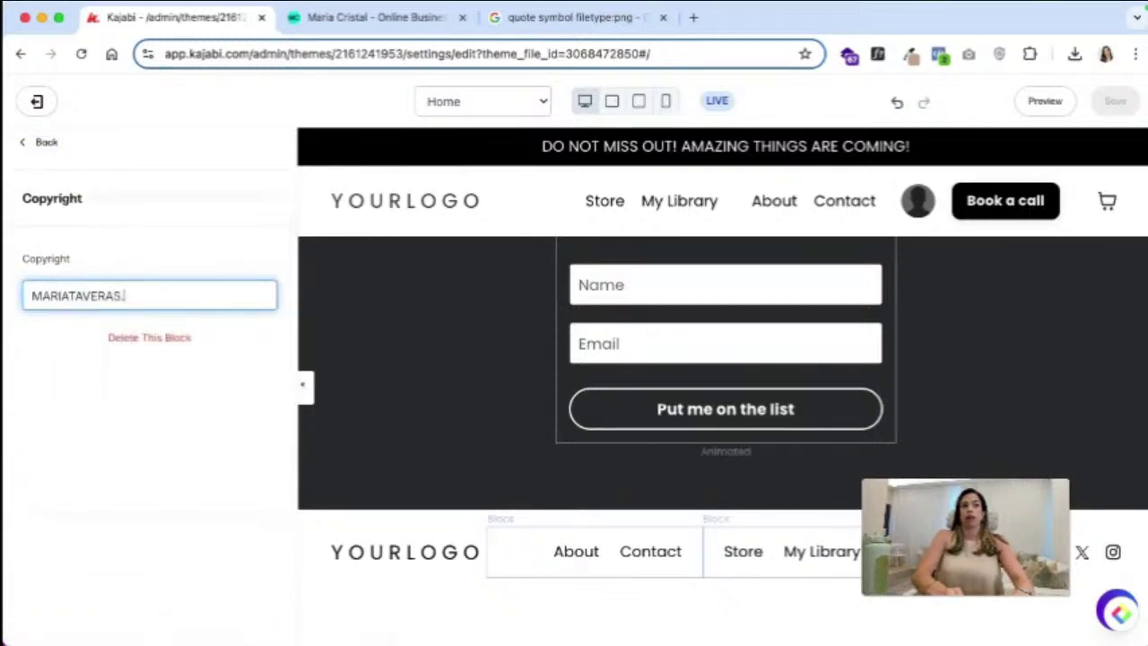
text(COM/KAJABI)
click(1115, 100)
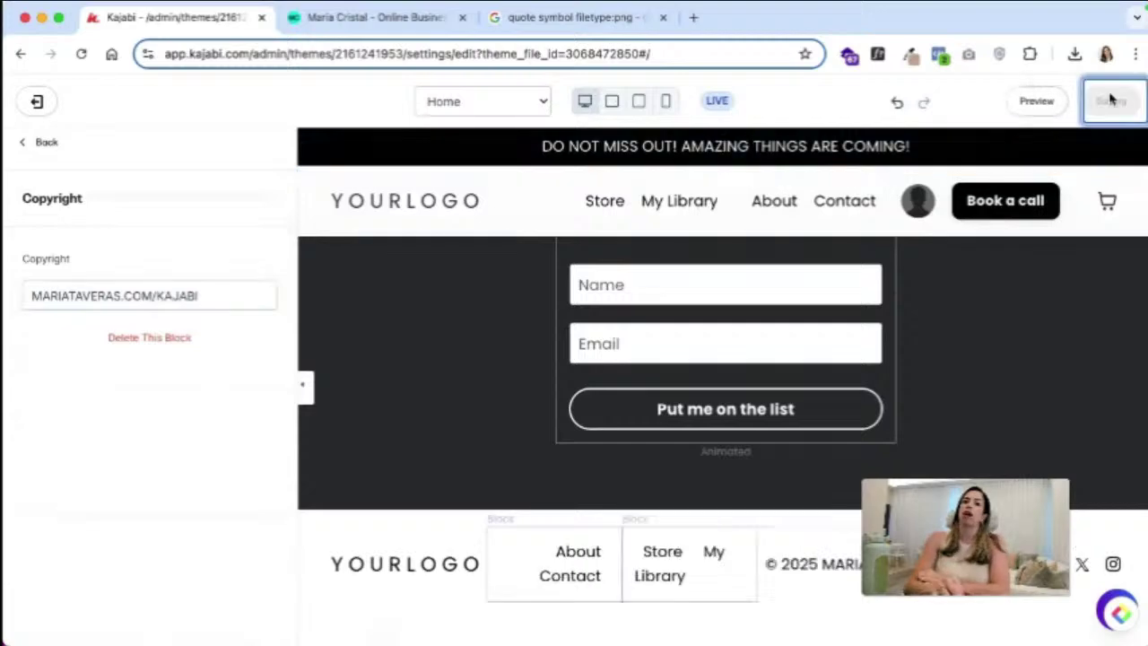
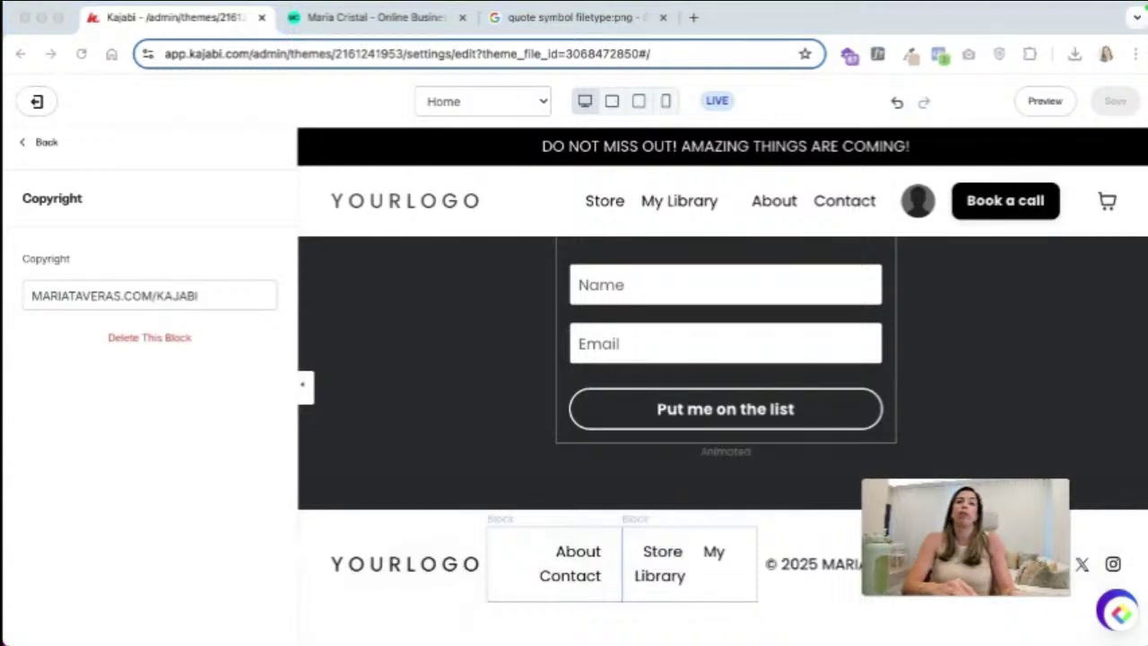
Step: Preview the top of the home page at the tablet and mobile sizes, and return to the section list in desktop view
click(522, 108)
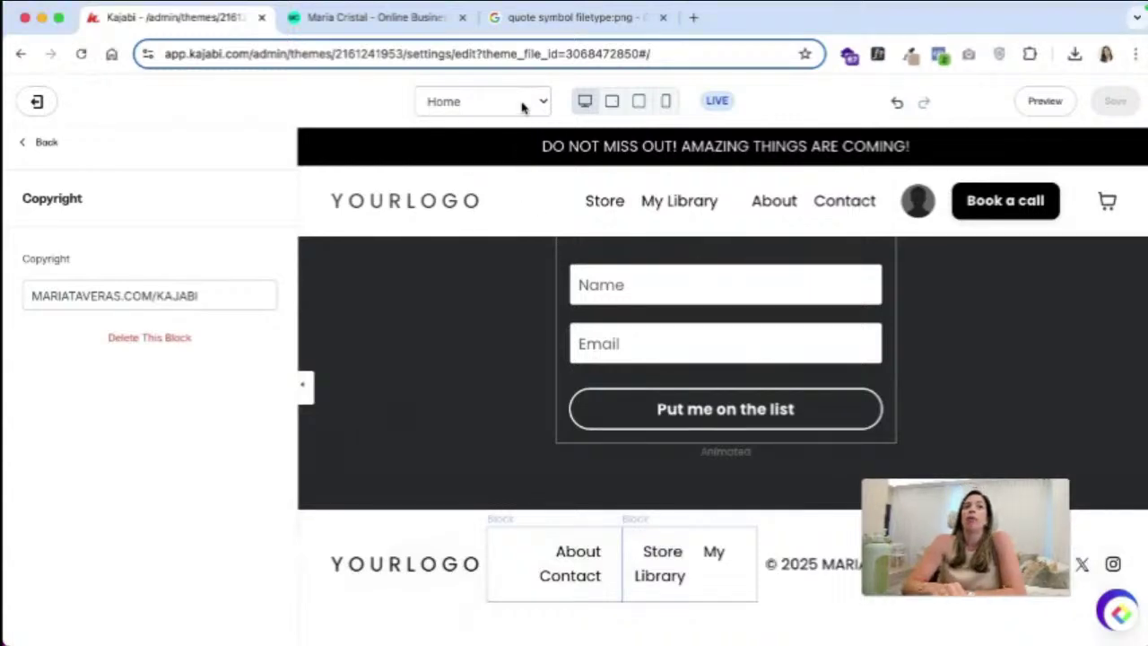
click(512, 110)
click(529, 100)
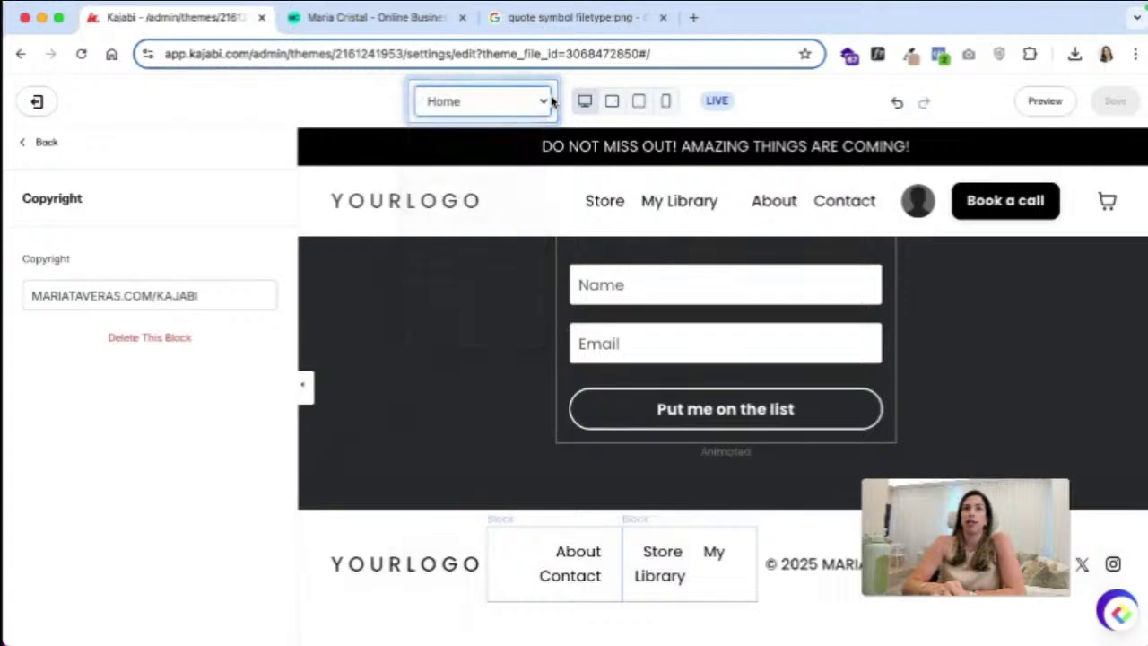
scroll(751, 250, up, 15)
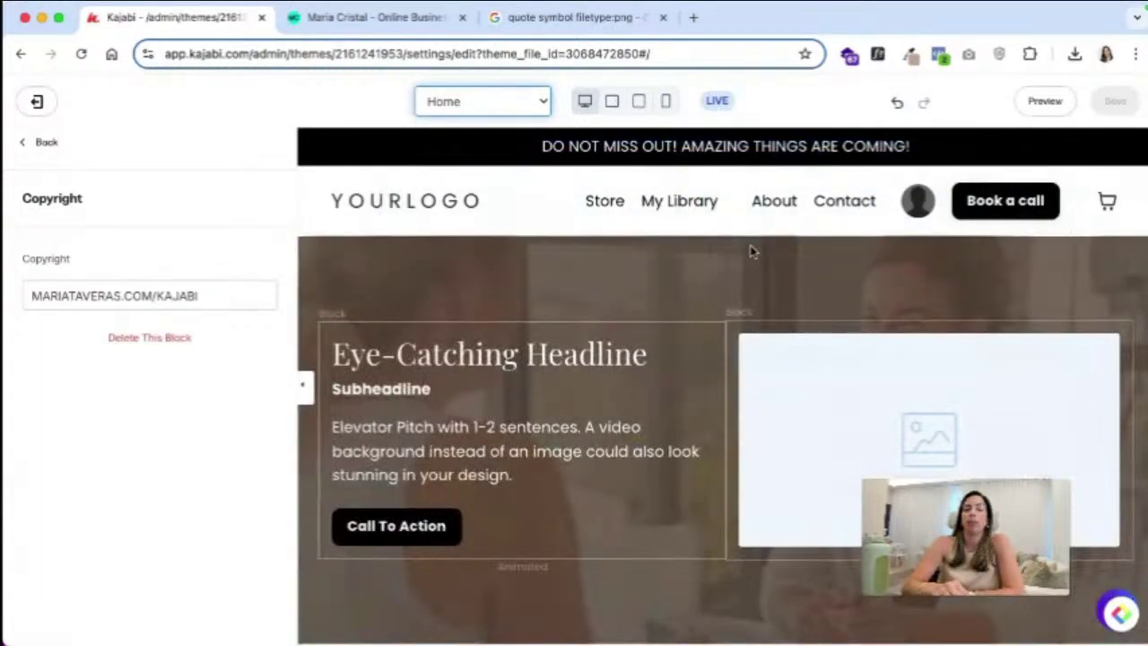
click(612, 102)
click(641, 104)
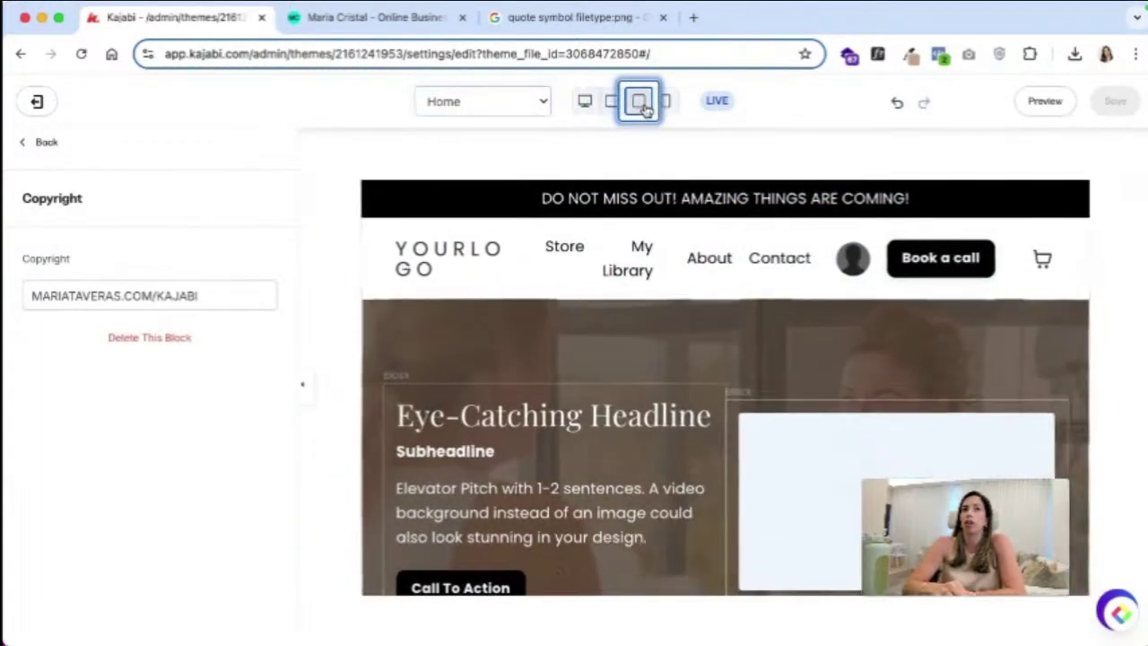
click(666, 102)
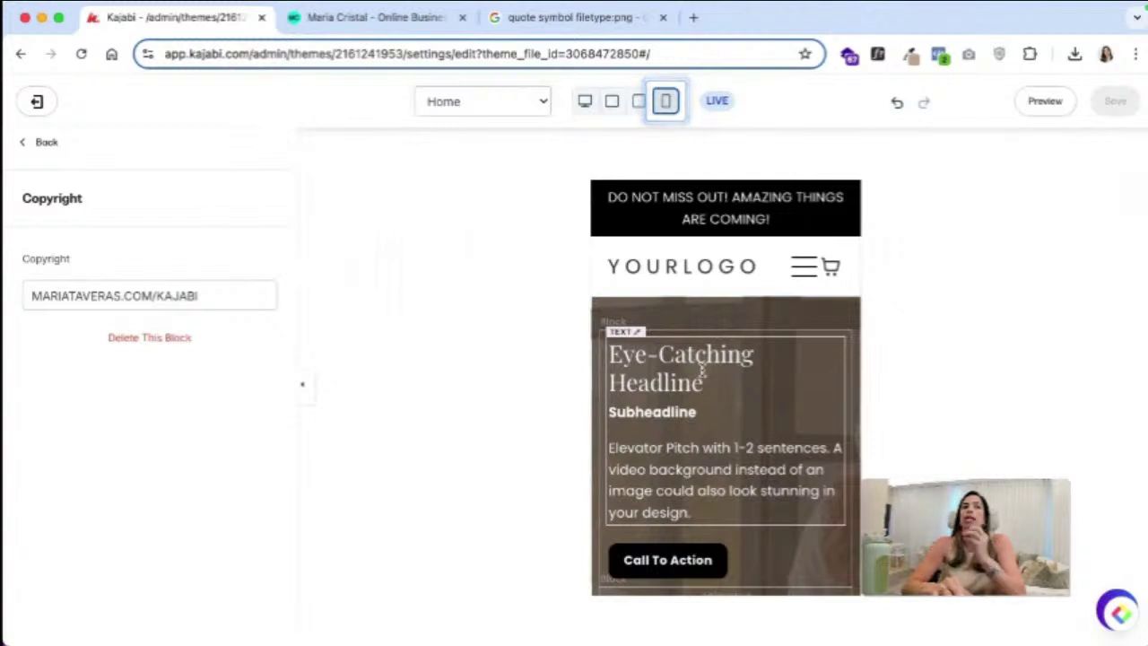
click(38, 141)
click(39, 142)
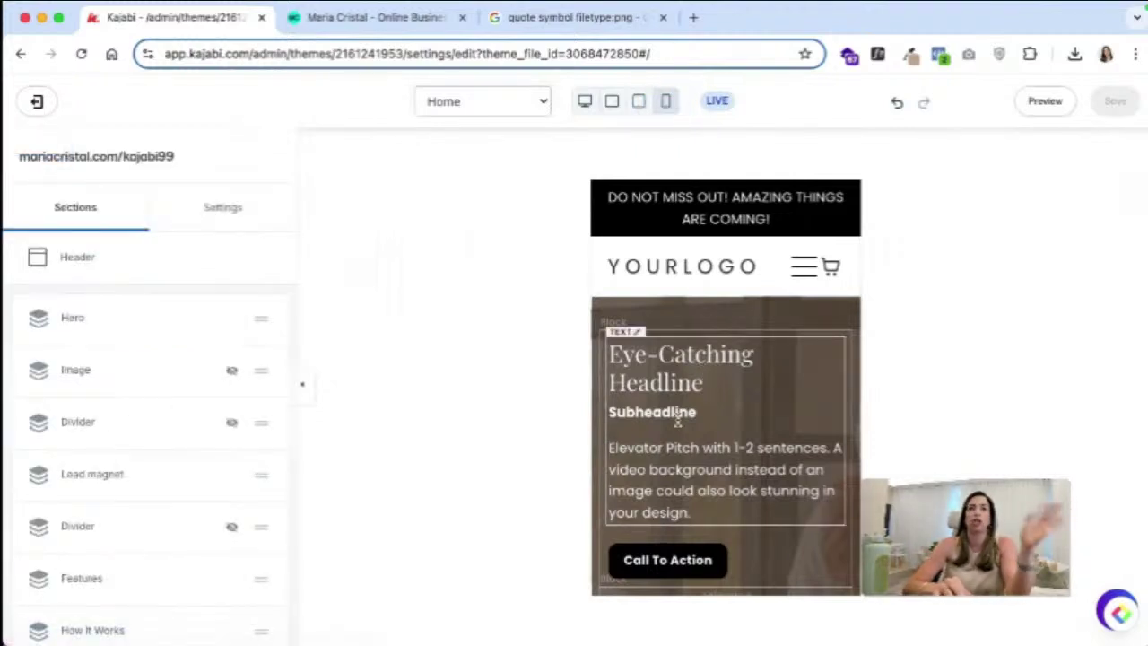
click(583, 100)
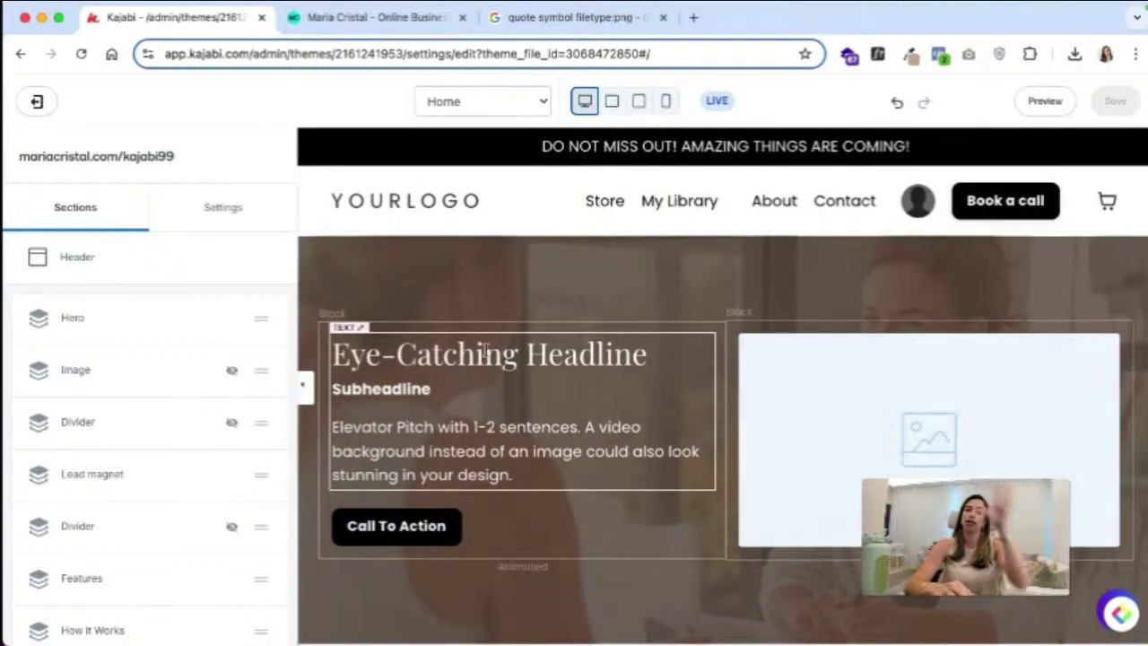
Step: Center the mobile text alignment of the hero section's headline block in the mobile view and save the page
click(666, 101)
click(696, 397)
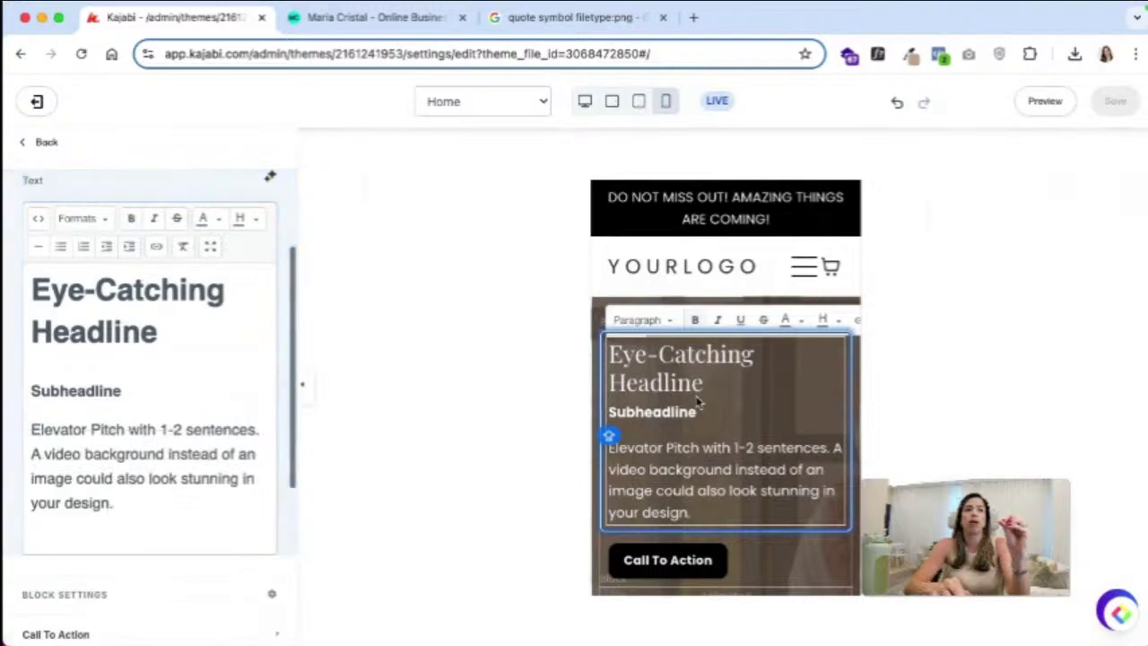
scroll(126, 508, down, 5)
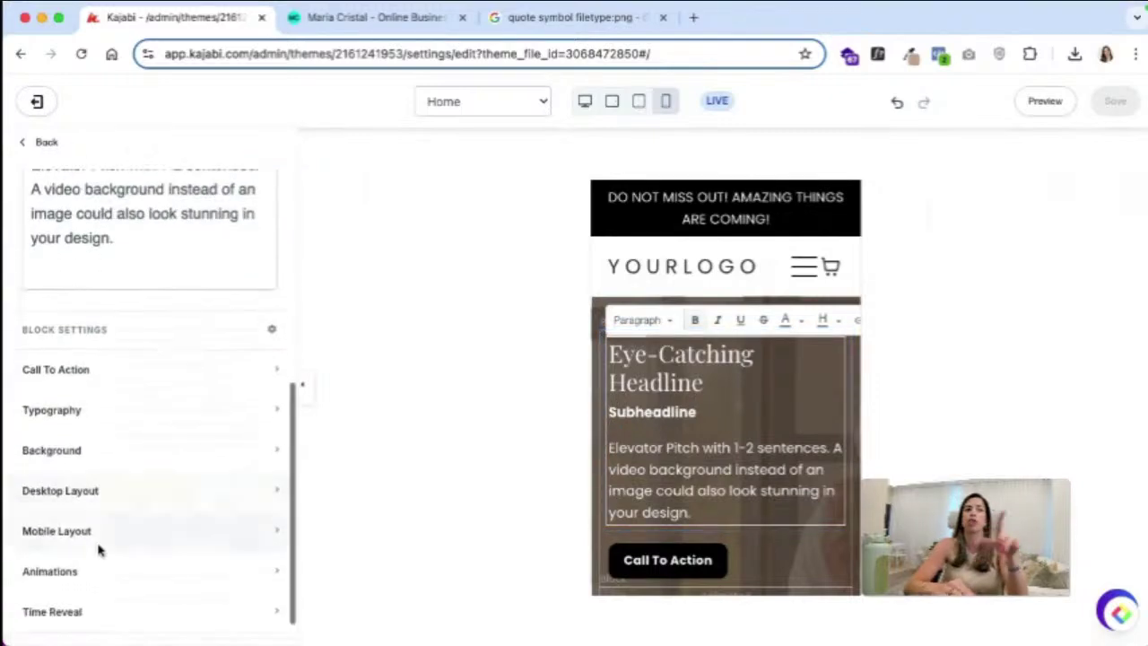
click(98, 546)
scroll(126, 513, down, 4)
click(149, 482)
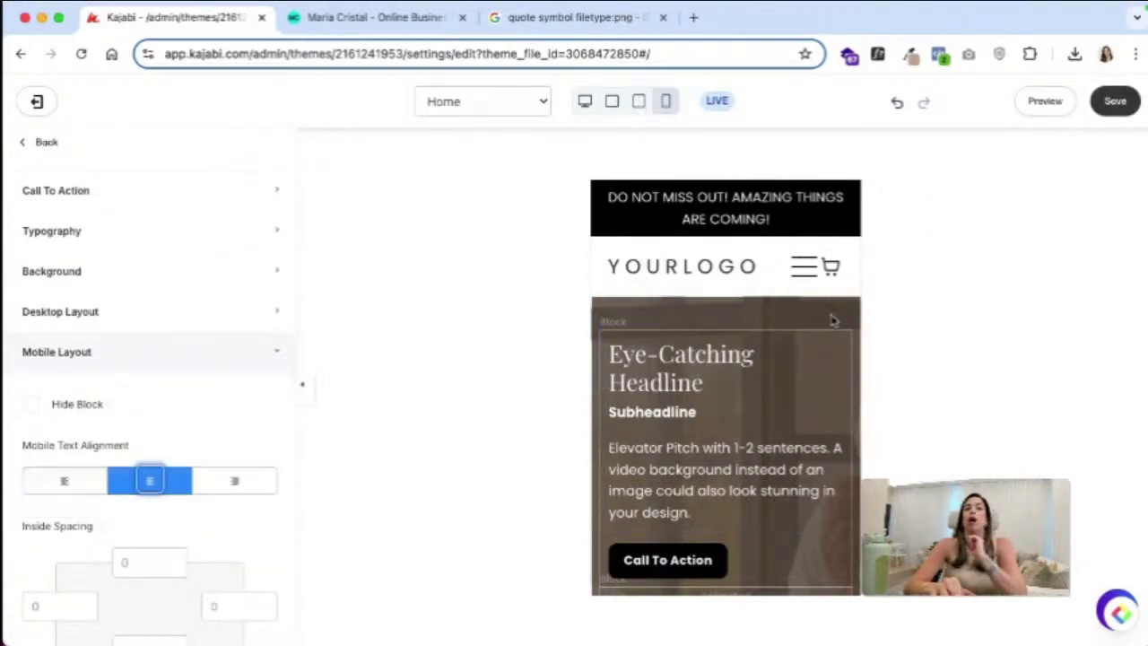
click(1114, 100)
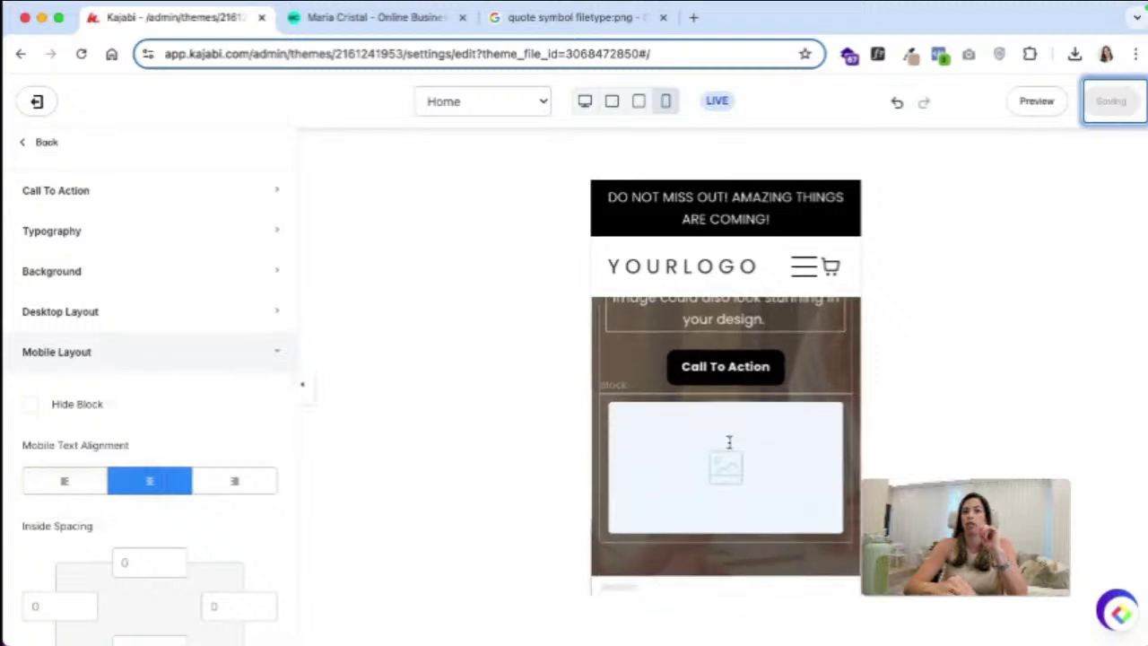
Step: Try hiding the lead magnet section's image block in its mobile layout, and unhide it again
scroll(730, 446, down, 2)
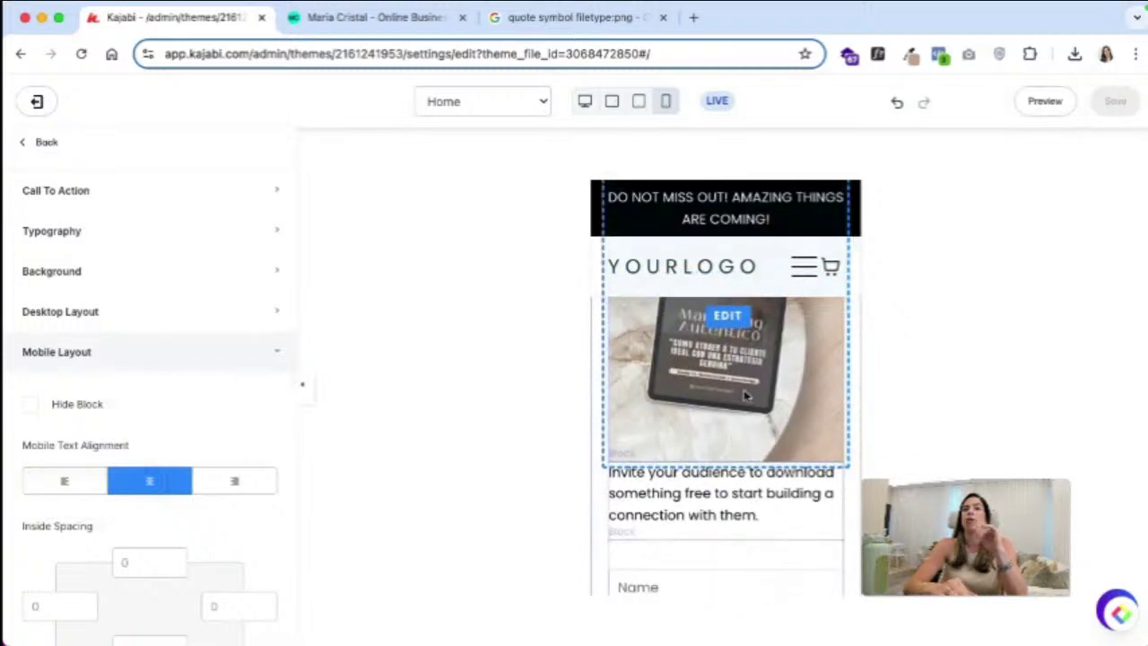
click(731, 415)
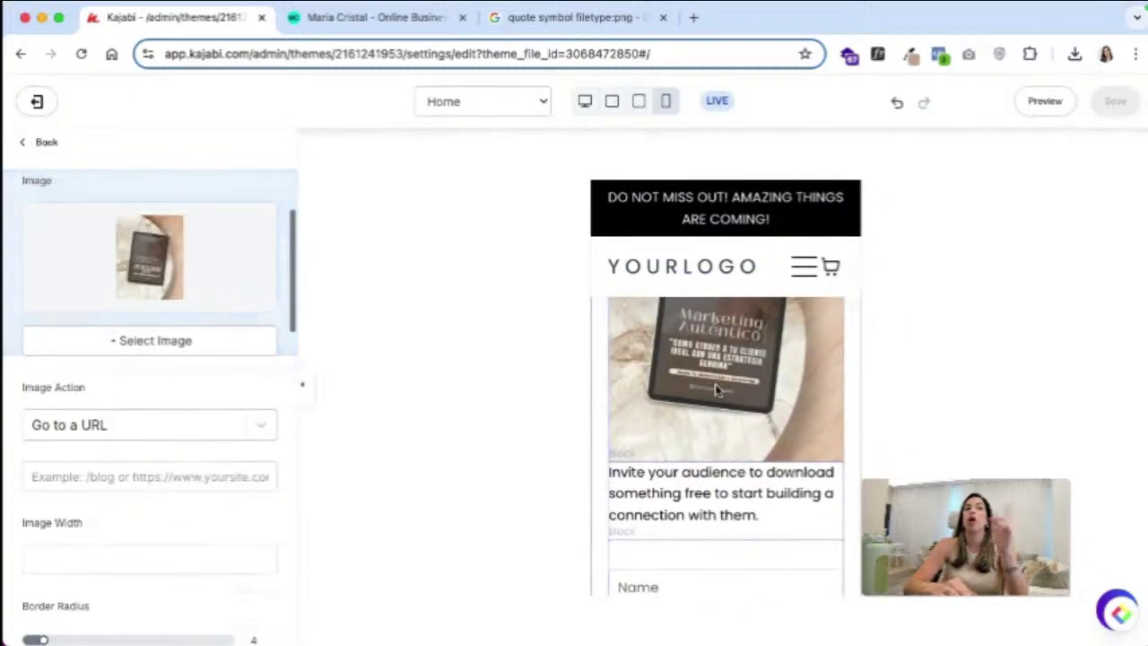
scroll(143, 511, down, 10)
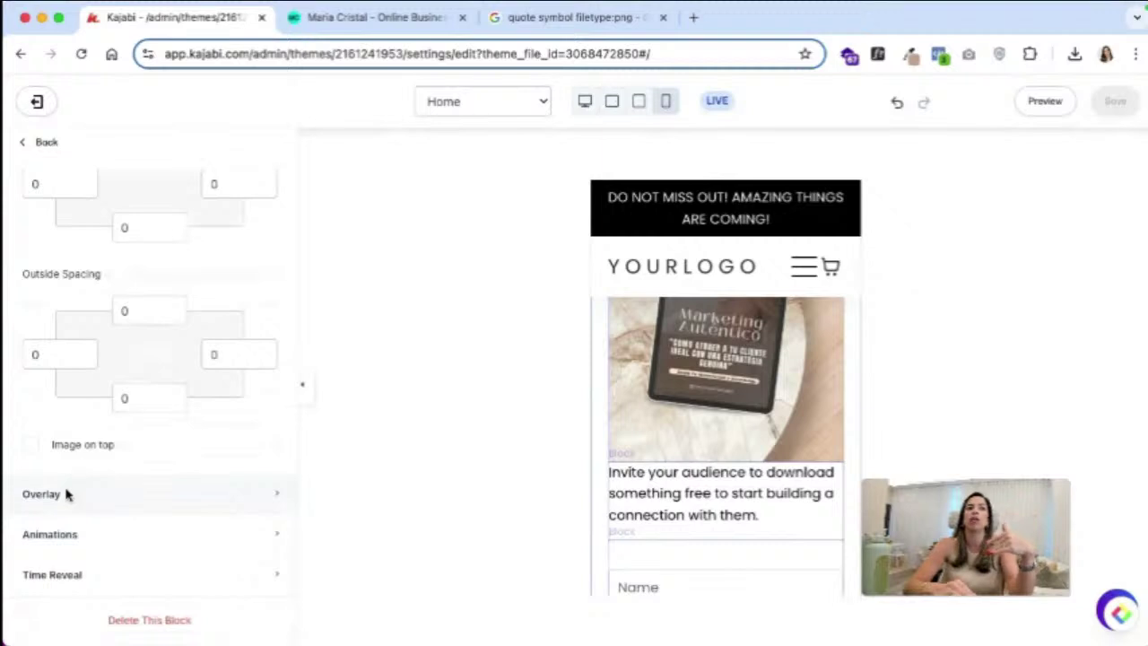
scroll(69, 492, up, 4)
click(32, 218)
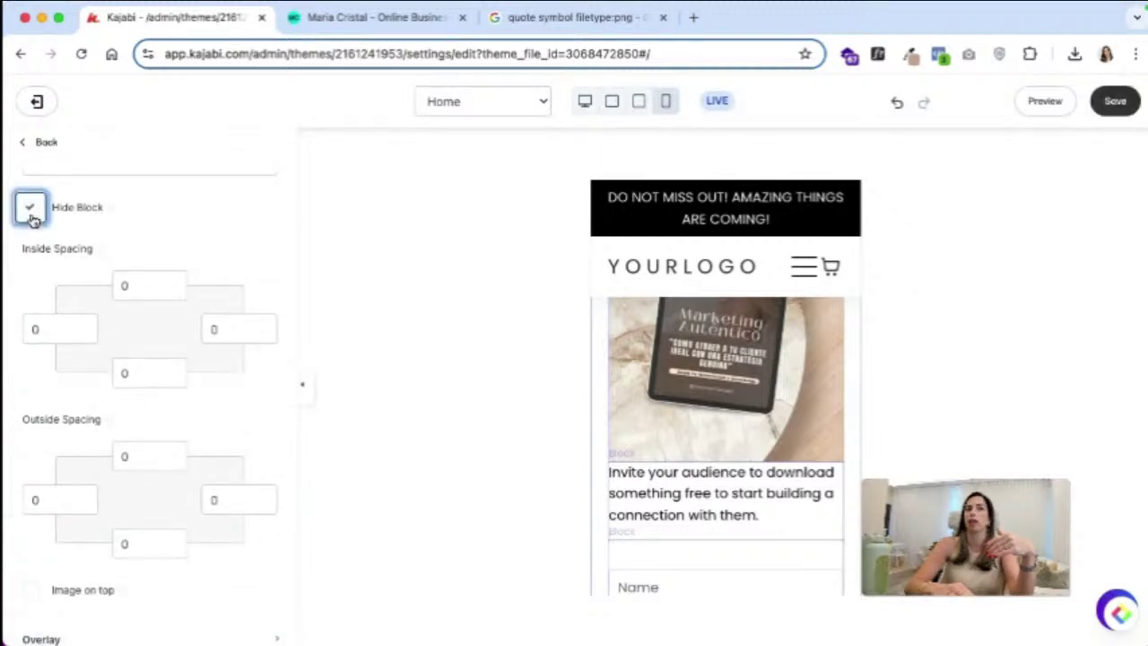
click(32, 218)
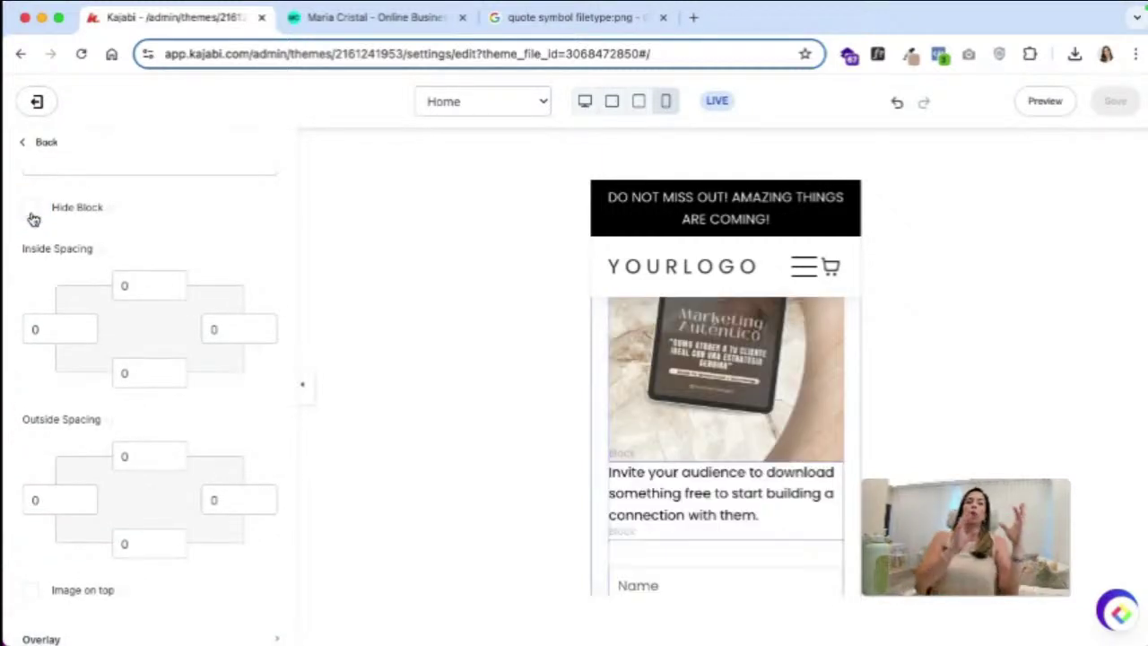
Step: Delete the "Testimonial 2 mobile" section from the home page, check the bottom of the mobile layout, and save the page
scroll(744, 460, down, 10)
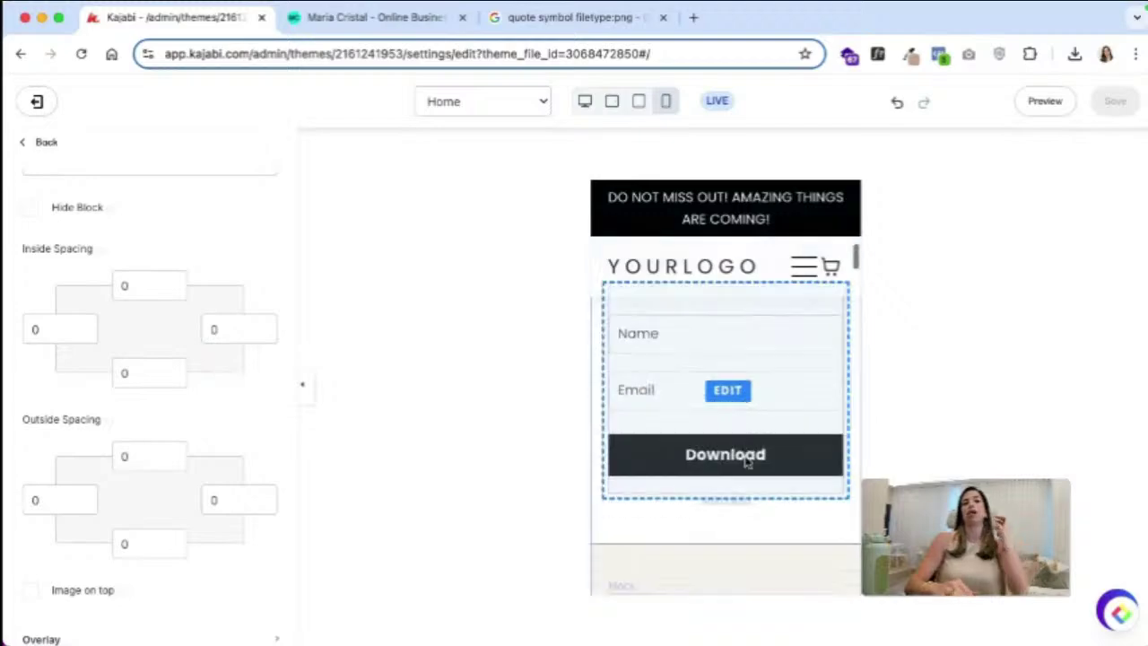
scroll(748, 460, down, 10)
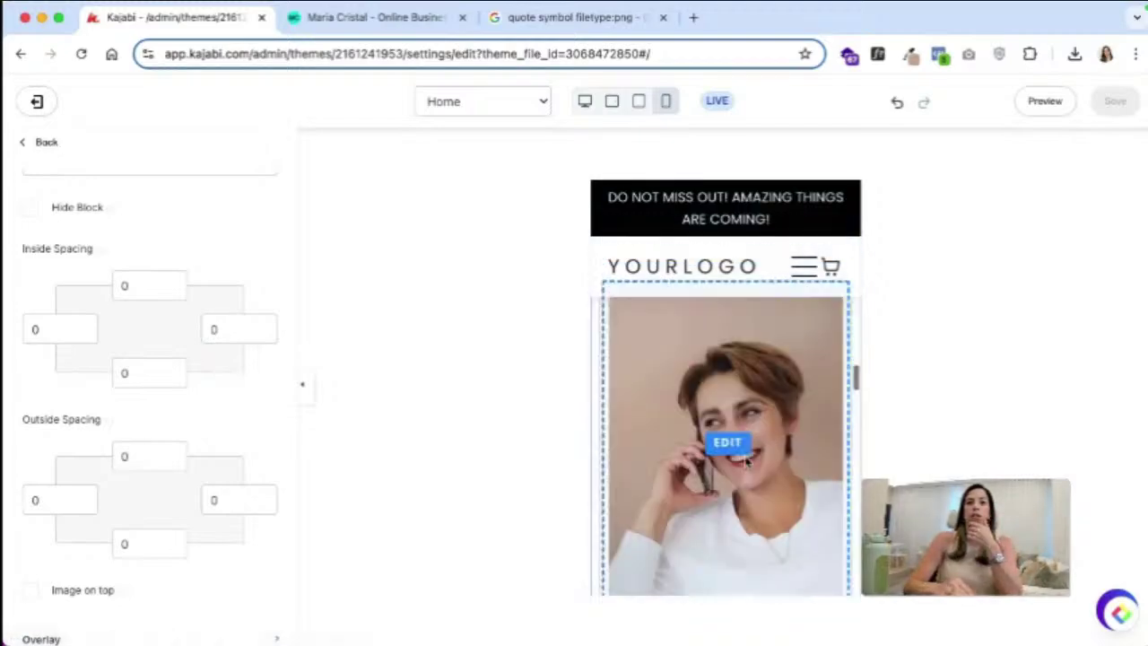
scroll(745, 459, down, 10)
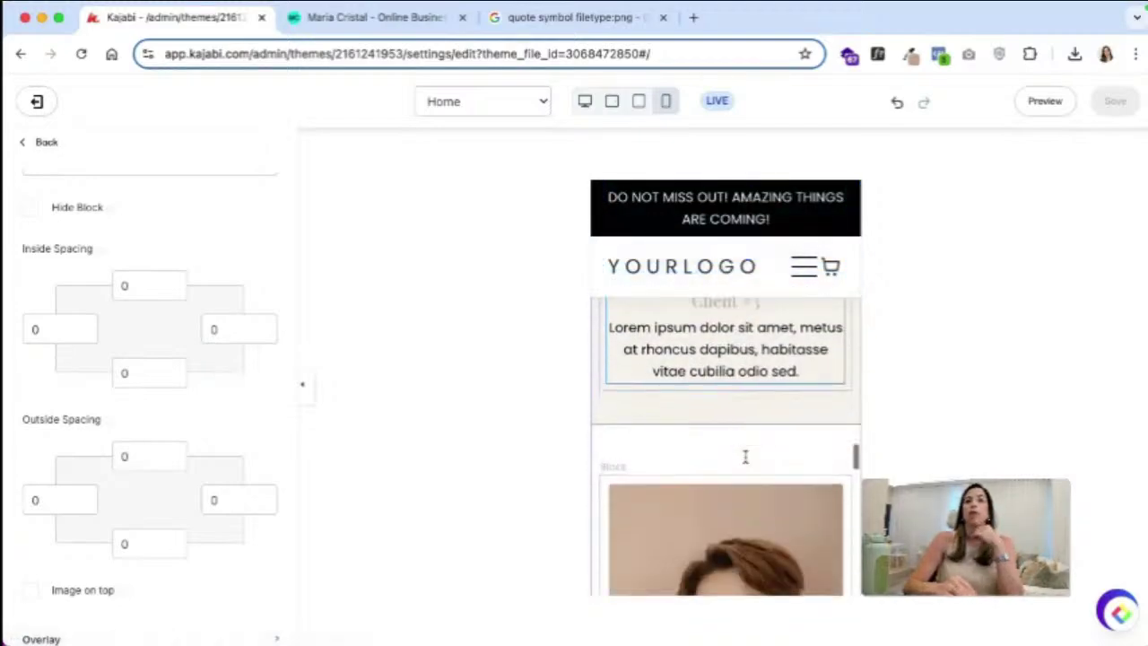
click(669, 377)
scroll(672, 381, down, 3)
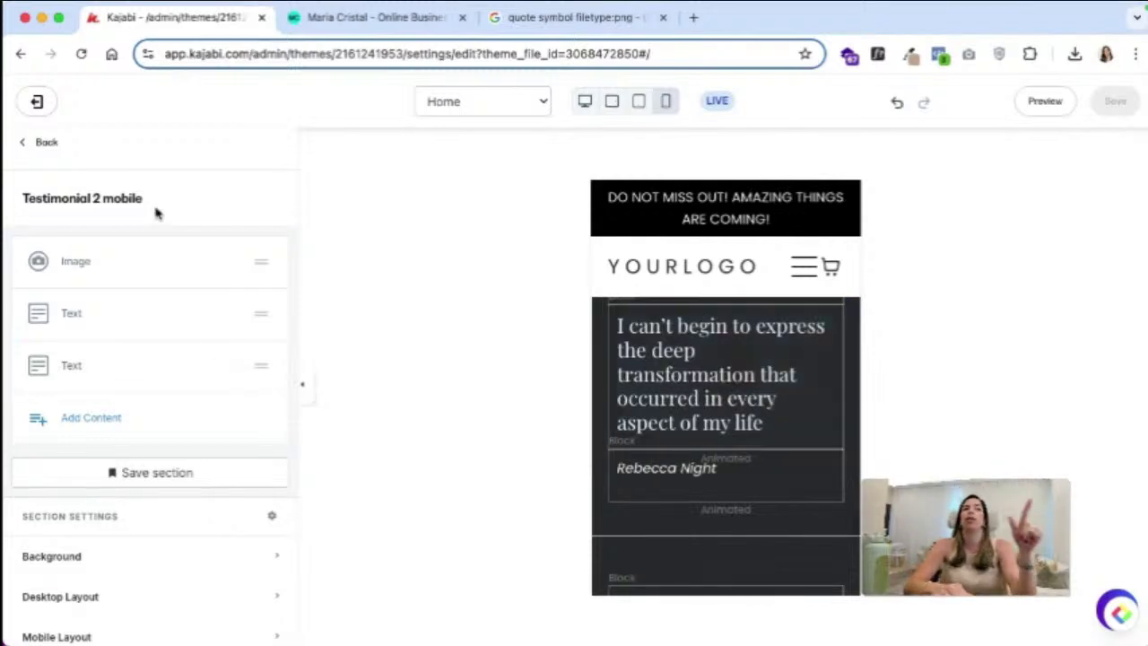
scroll(134, 404, down, 2)
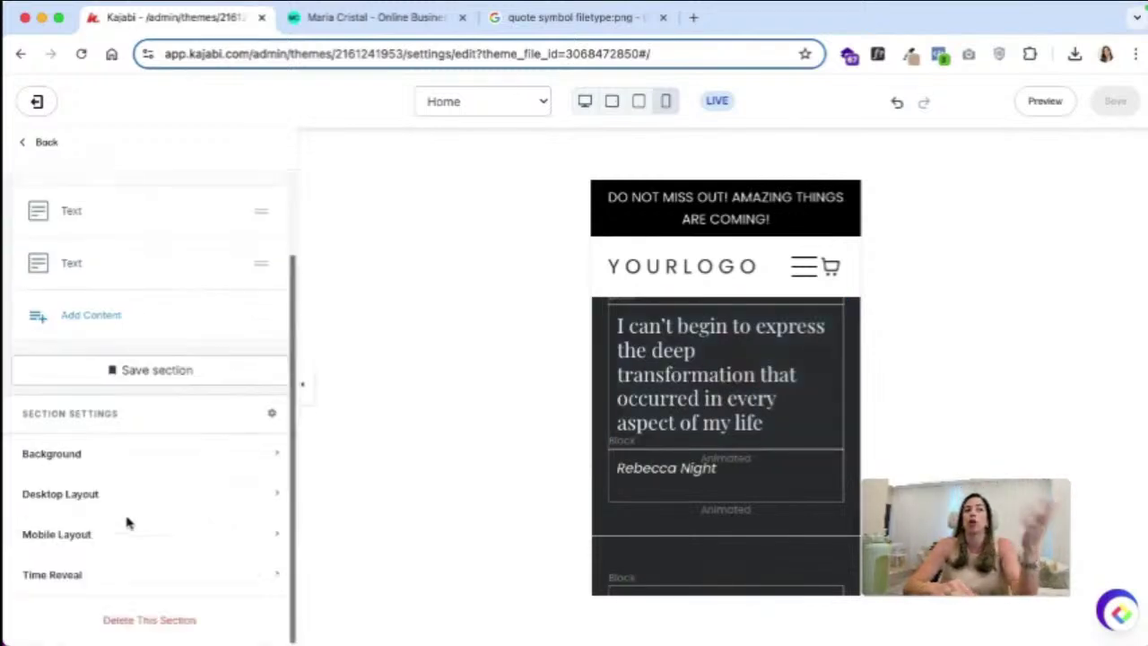
click(146, 620)
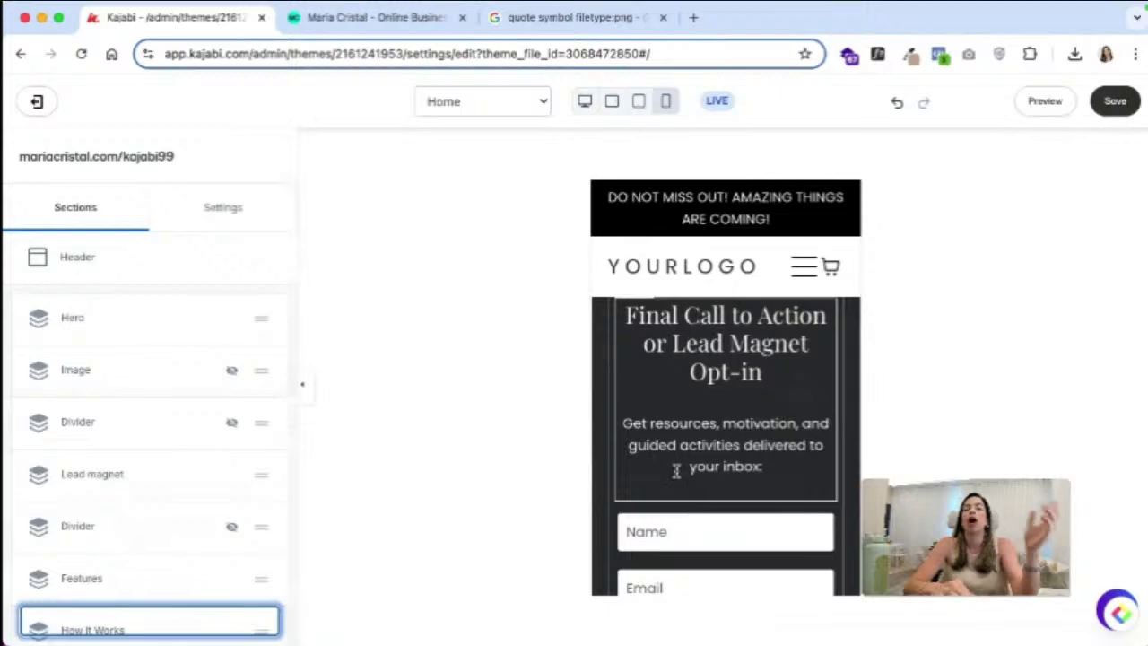
scroll(676, 469, up, 2)
scroll(676, 469, down, 6)
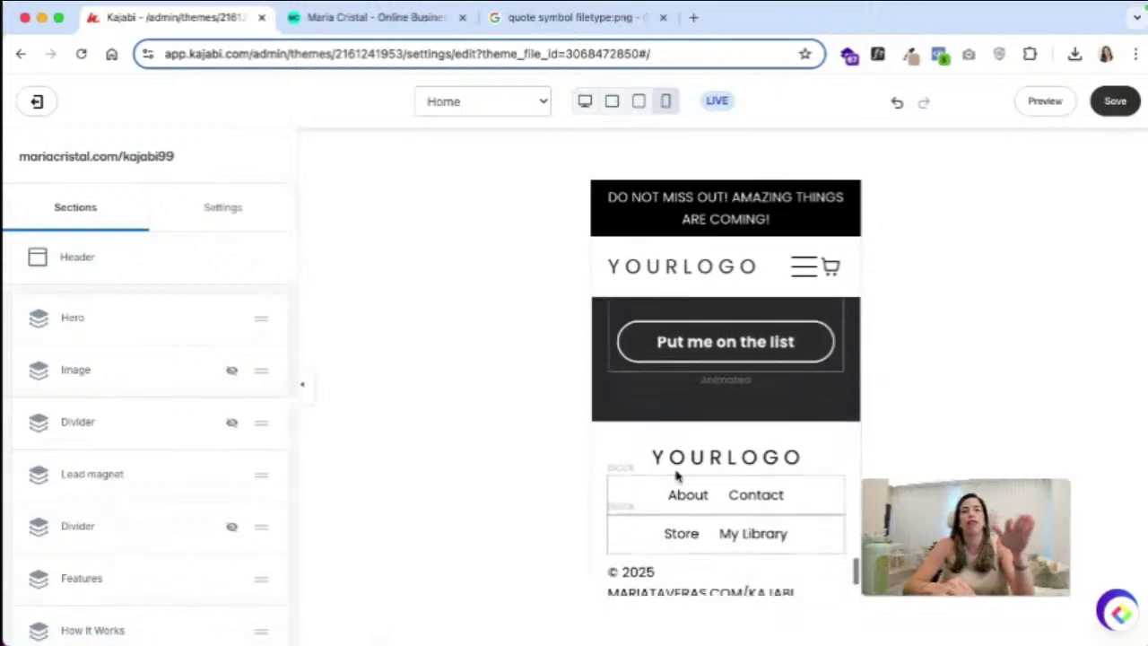
click(1114, 101)
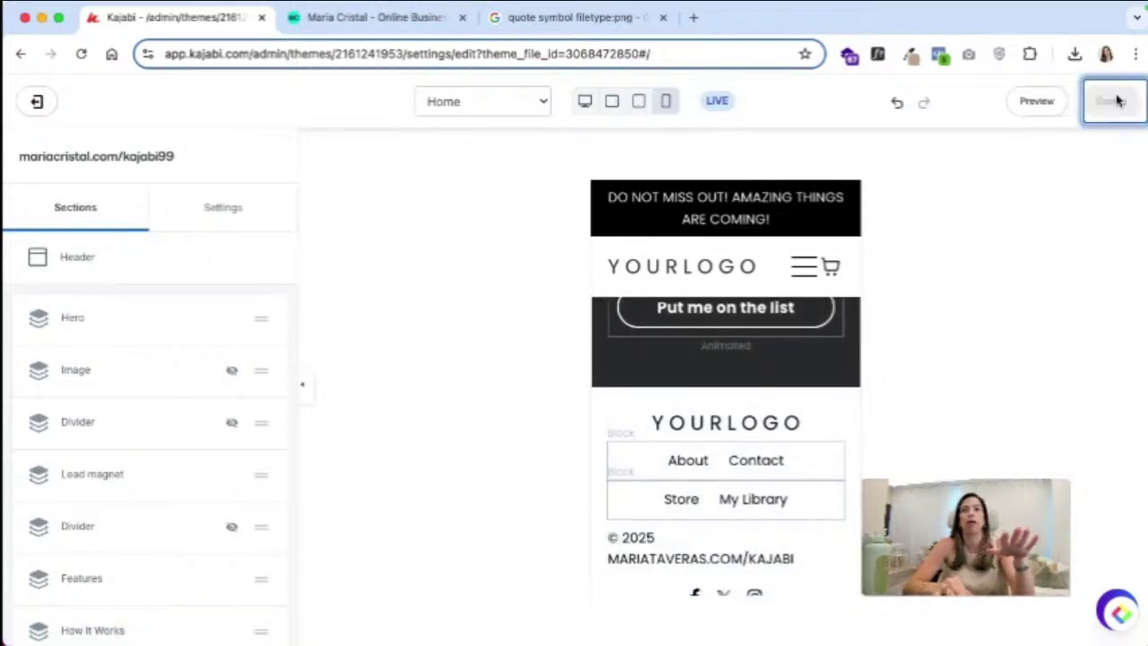
Step: Return the preview to desktop size, exit the editor to the website pages list, and close the two other browser tabs
click(584, 101)
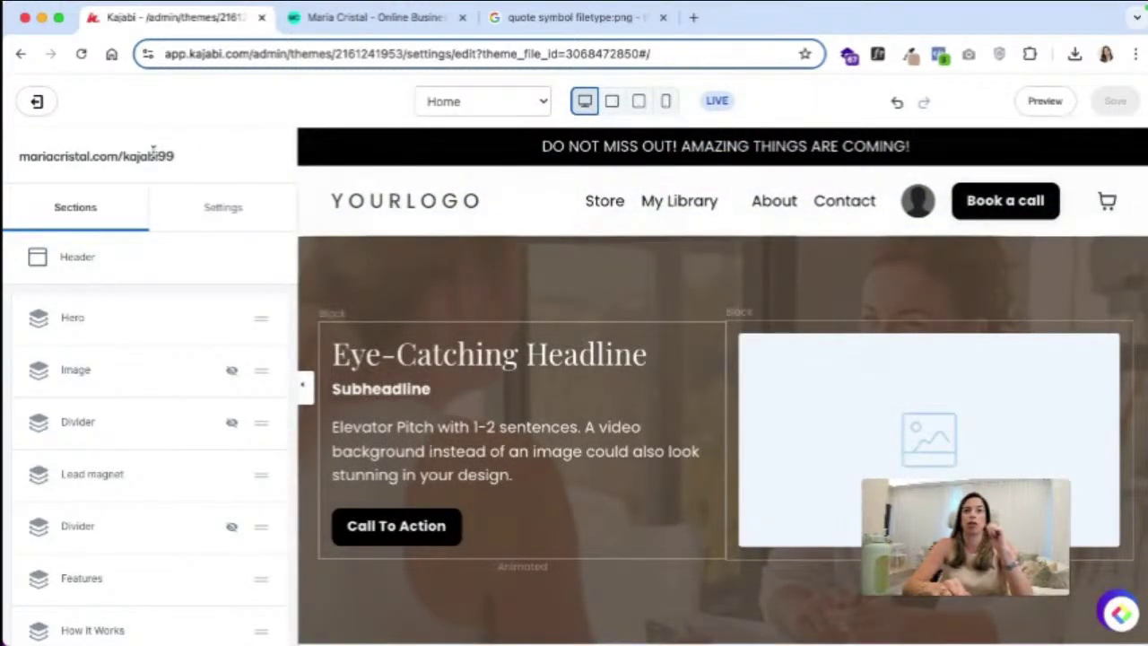
click(37, 102)
click(461, 17)
click(462, 18)
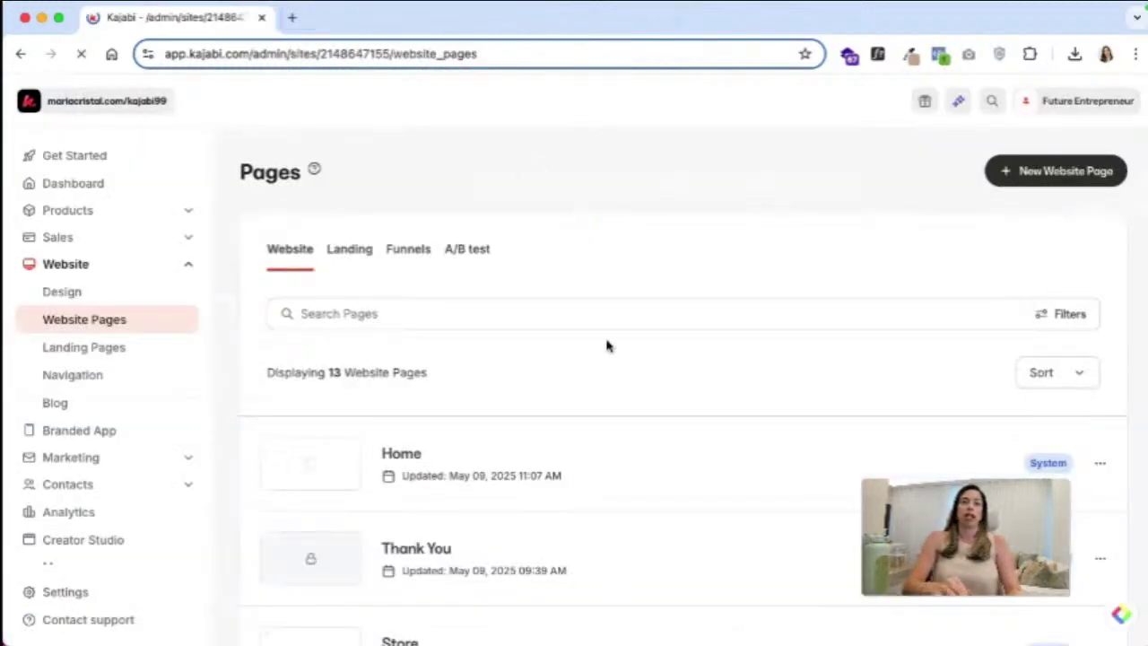
Step: Look through the available actions for the Home page in the website pages list, and switch to Microsoft PowerPoint
scroll(818, 462, down, 3)
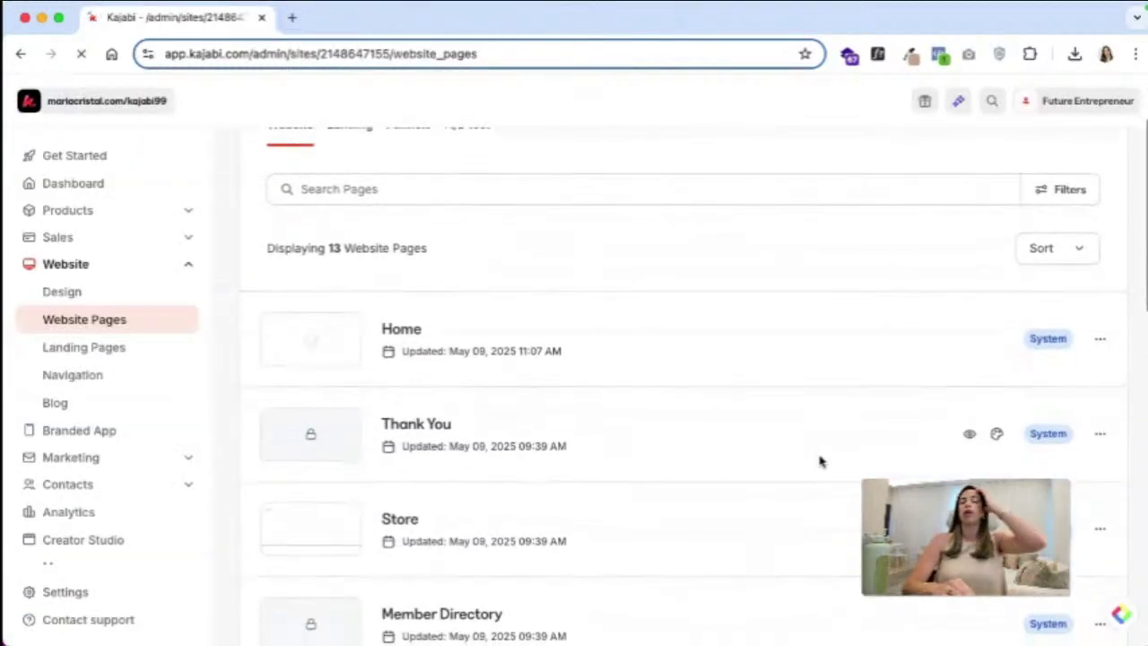
click(1102, 338)
scroll(986, 403, down, 1)
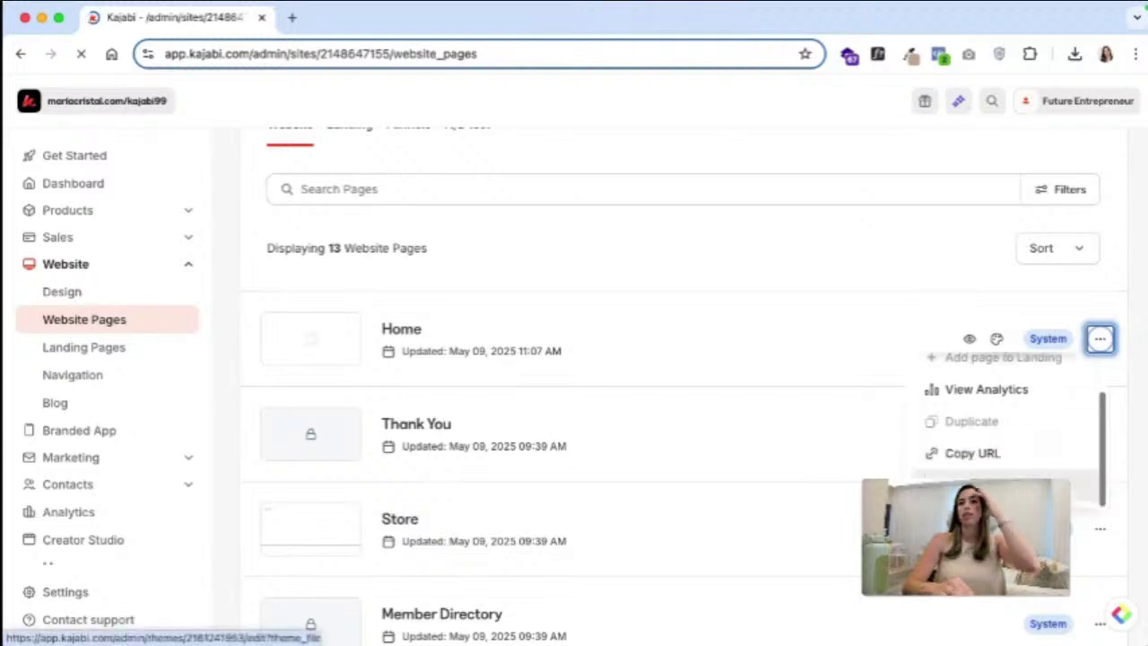
click(890, 248)
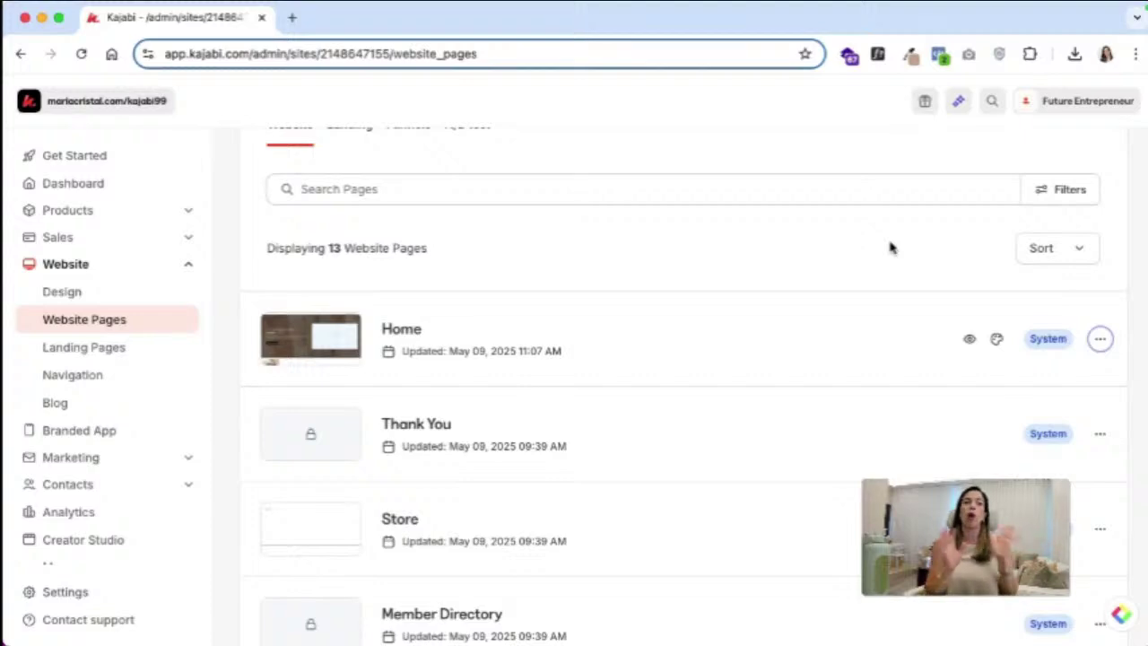
key(super+Tab)
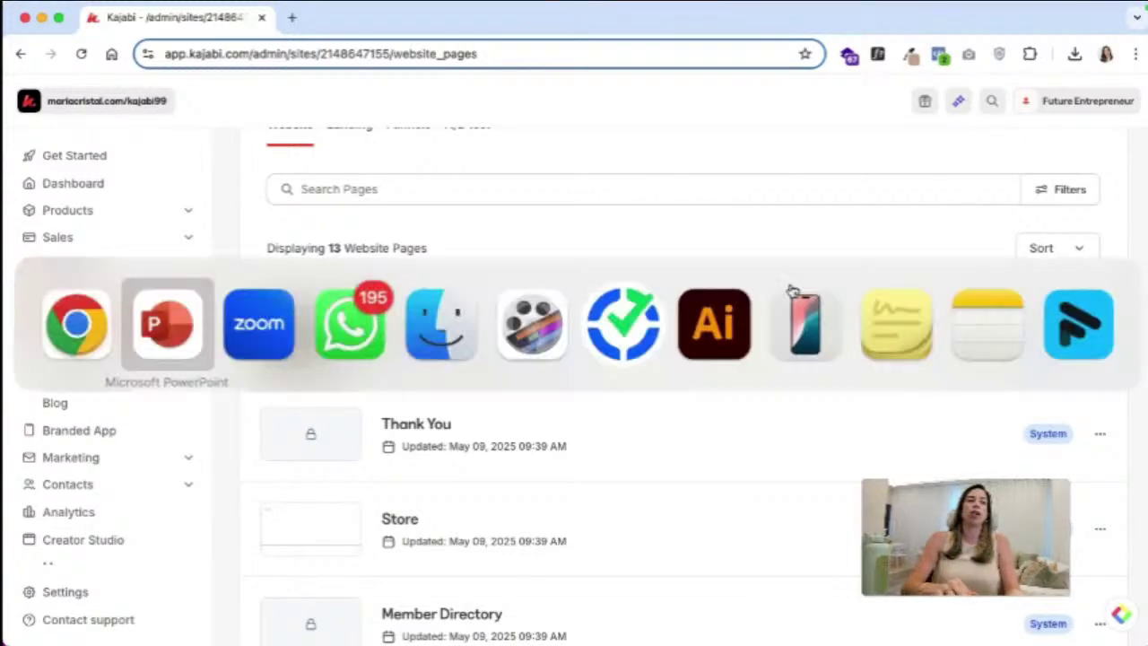